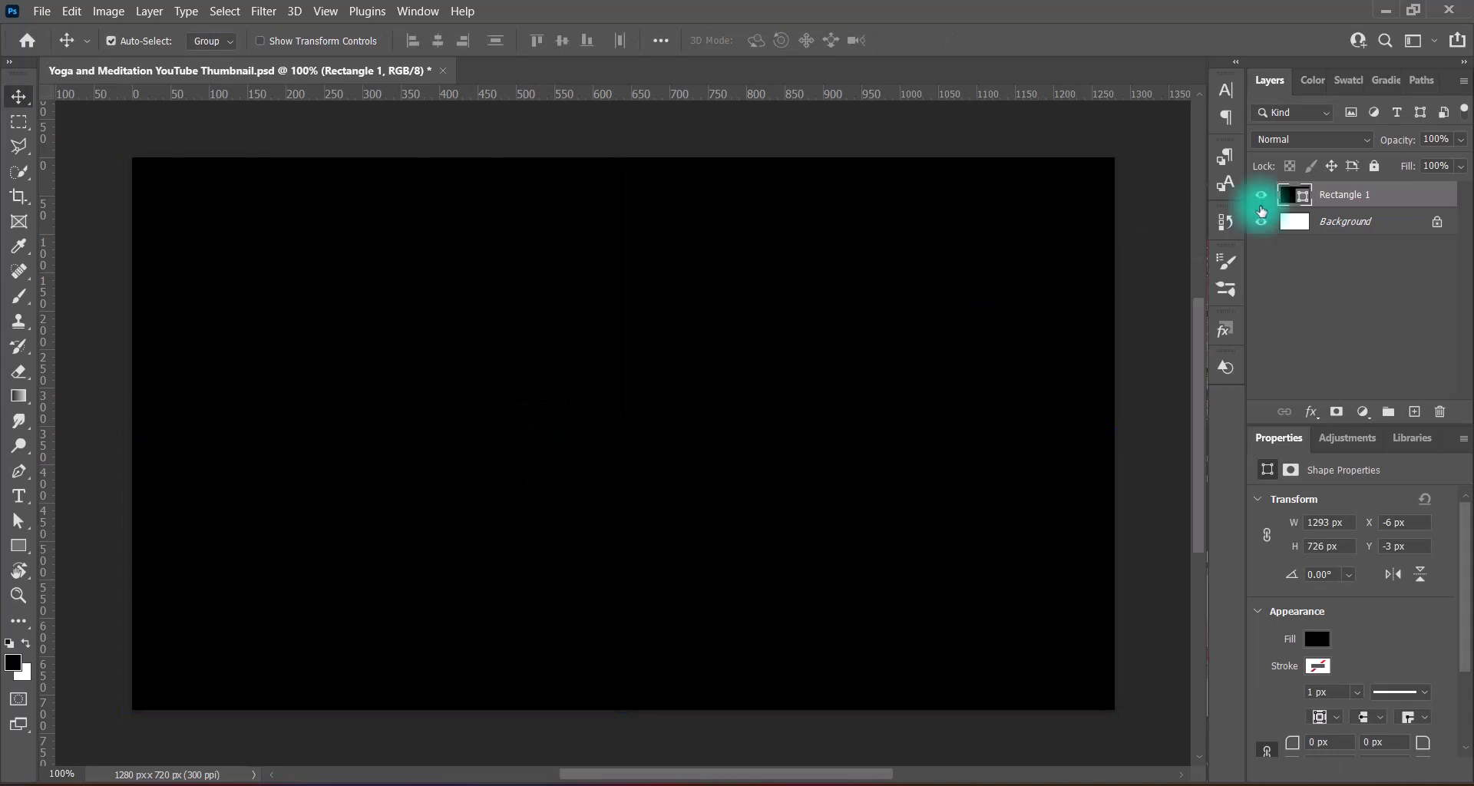
Change the canvas-covering rectangle's fill from black to teal 3e9489, trying several shades in the colour picker.
{"action": "double_click", "coordinate": [1295, 194]}
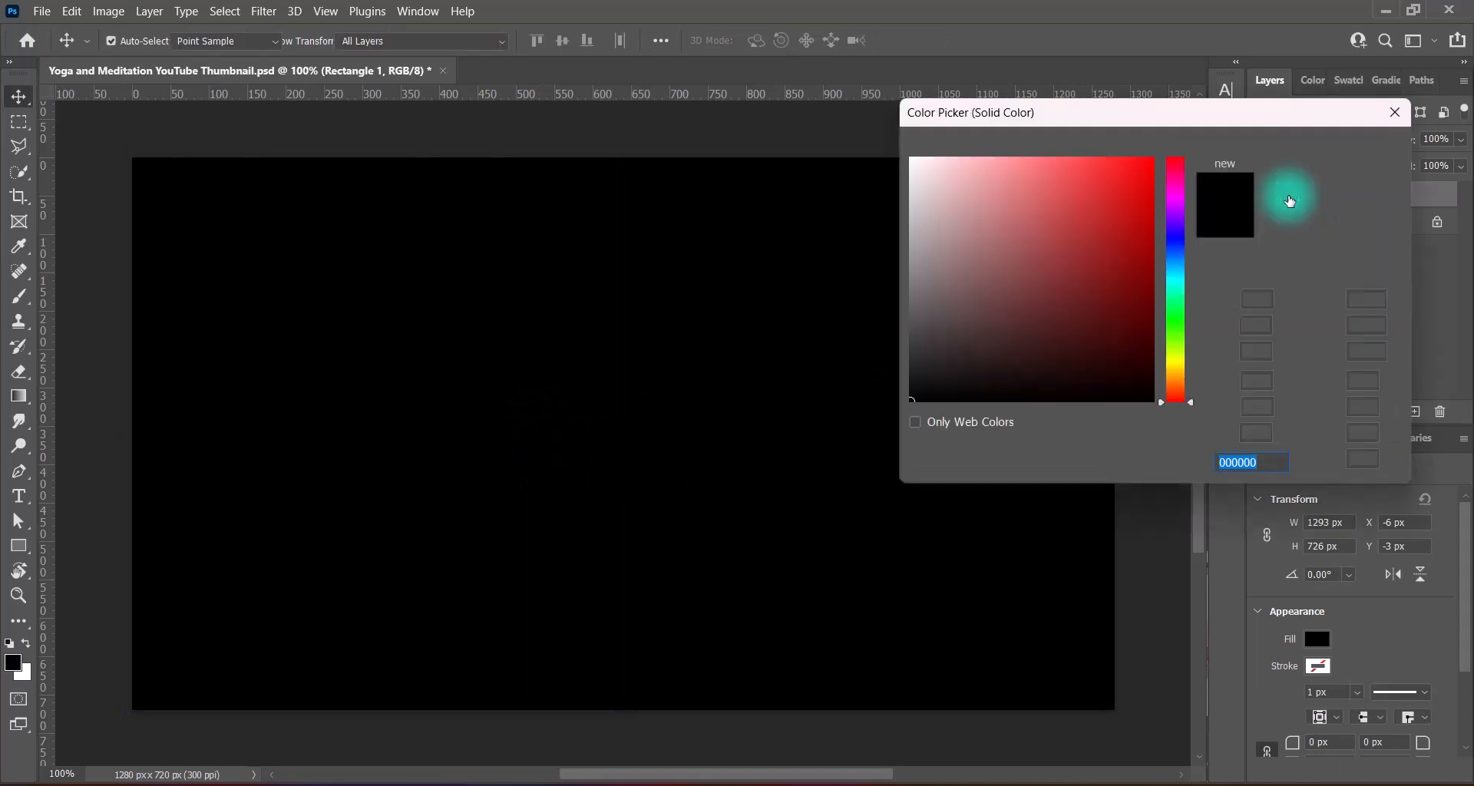
{"action": "left_click", "coordinate": [1173, 264]}
{"action": "left_click", "coordinate": [1173, 287]}
{"action": "left_click", "coordinate": [1008, 190]}
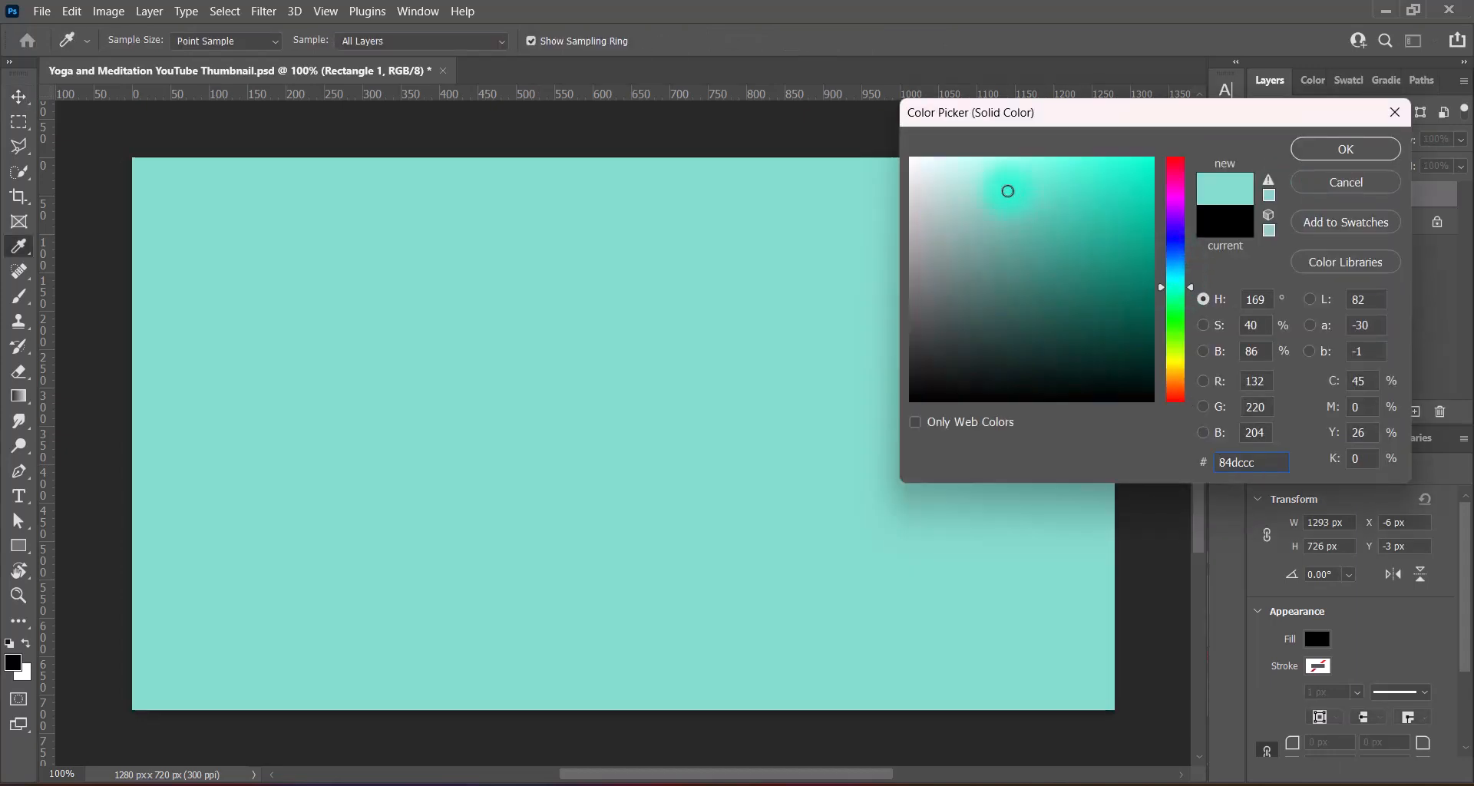
{"action": "left_click_drag", "start_coordinate": [1004, 187], "coordinate": [982, 163]}
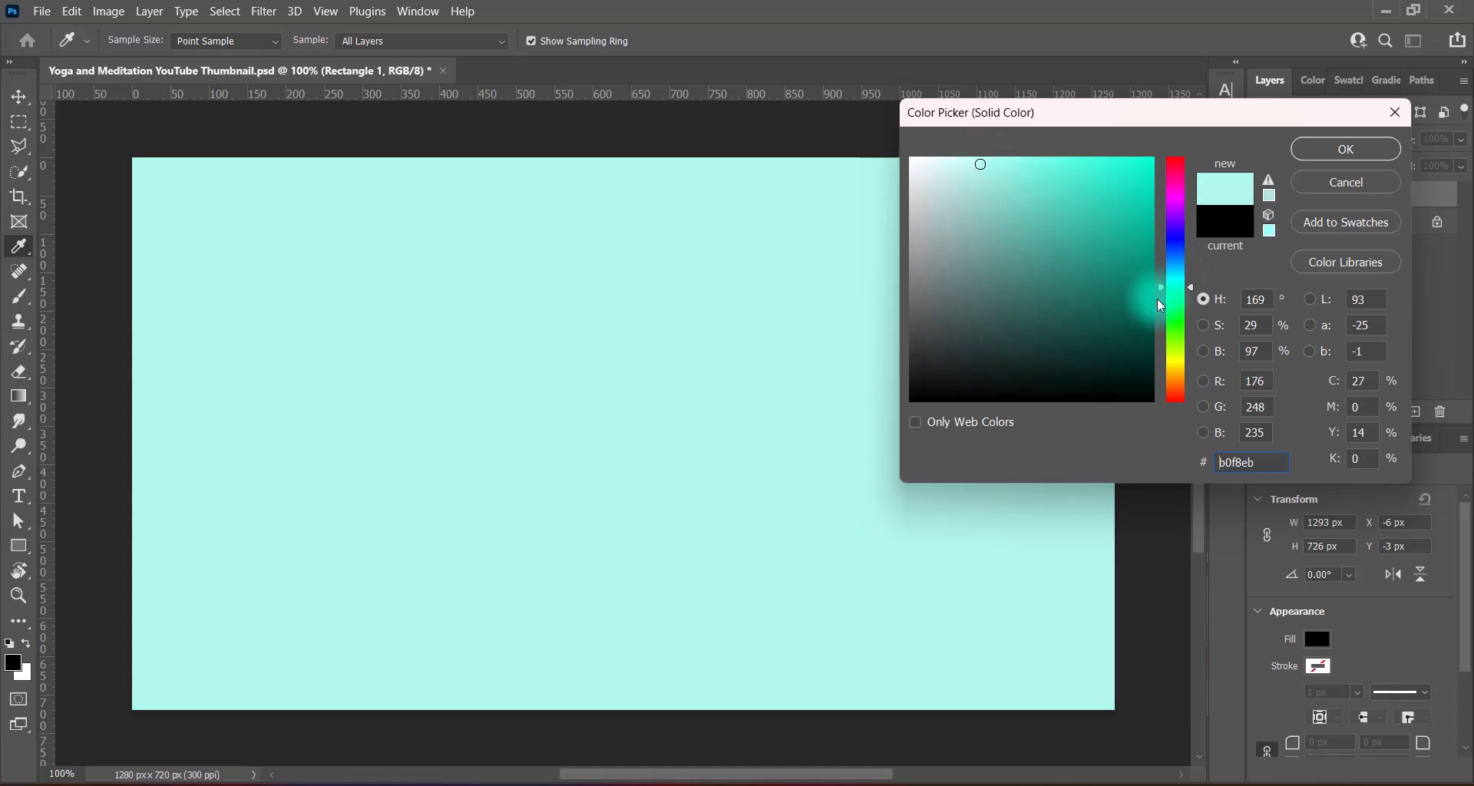
{"action": "left_click", "coordinate": [1177, 284]}
{"action": "left_click", "coordinate": [1153, 260]}
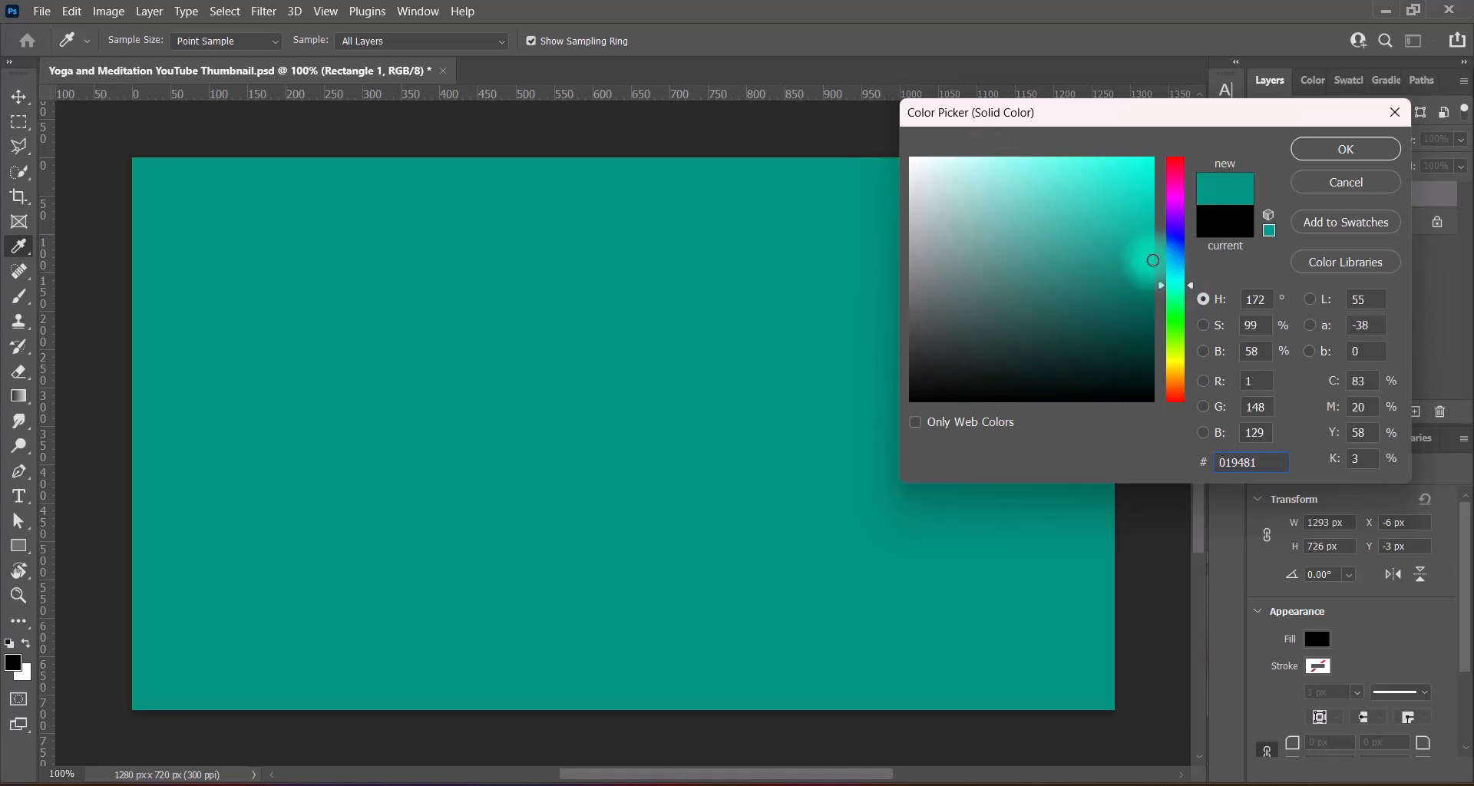
{"action": "mouse_move", "coordinate": [1153, 261]}
{"action": "left_mouse_down"}
{"action": "mouse_move", "coordinate": [1074, 208]}
{"action": "mouse_move", "coordinate": [1043, 246]}
{"action": "left_mouse_up"}
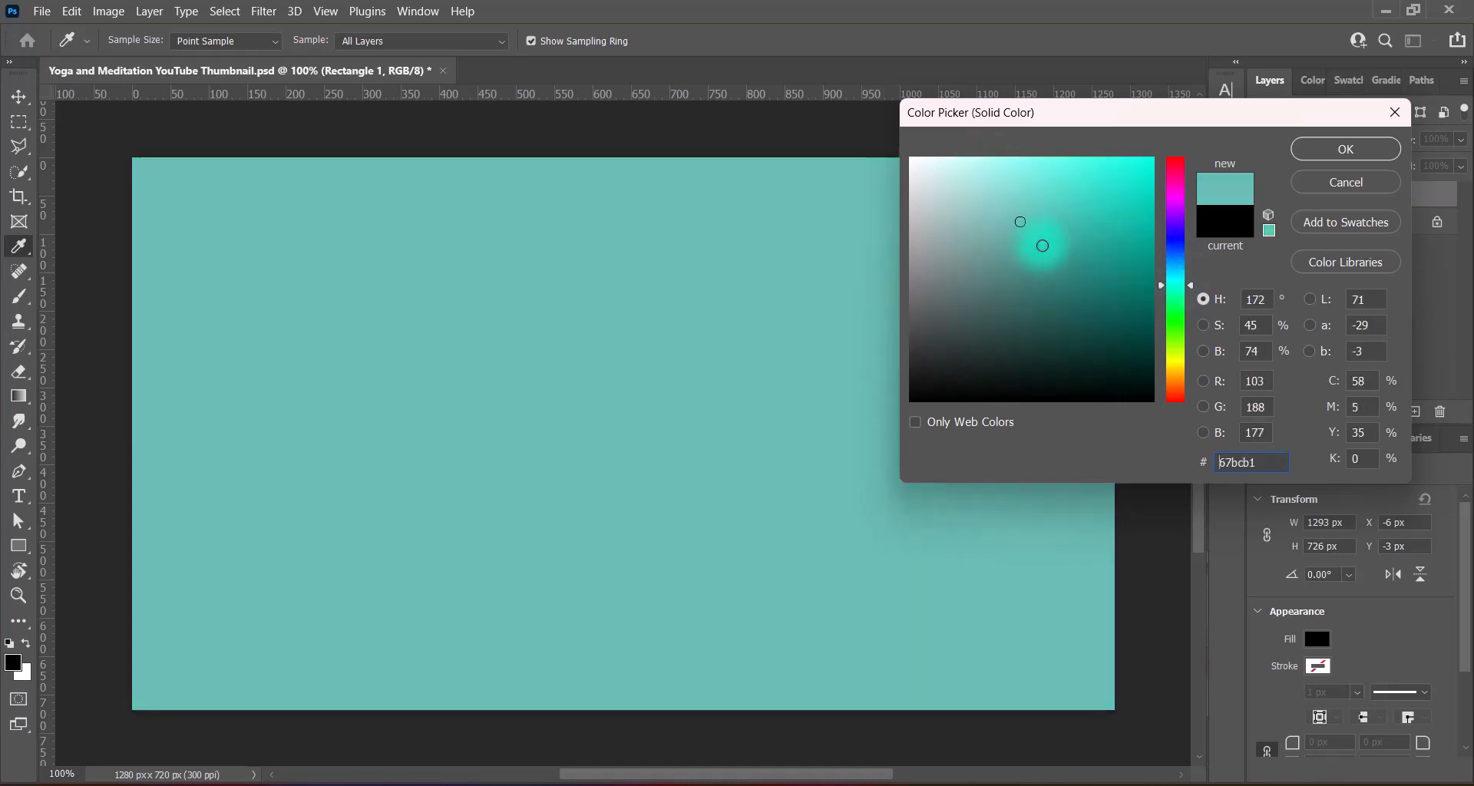
{"action": "left_click", "coordinate": [1096, 334]}
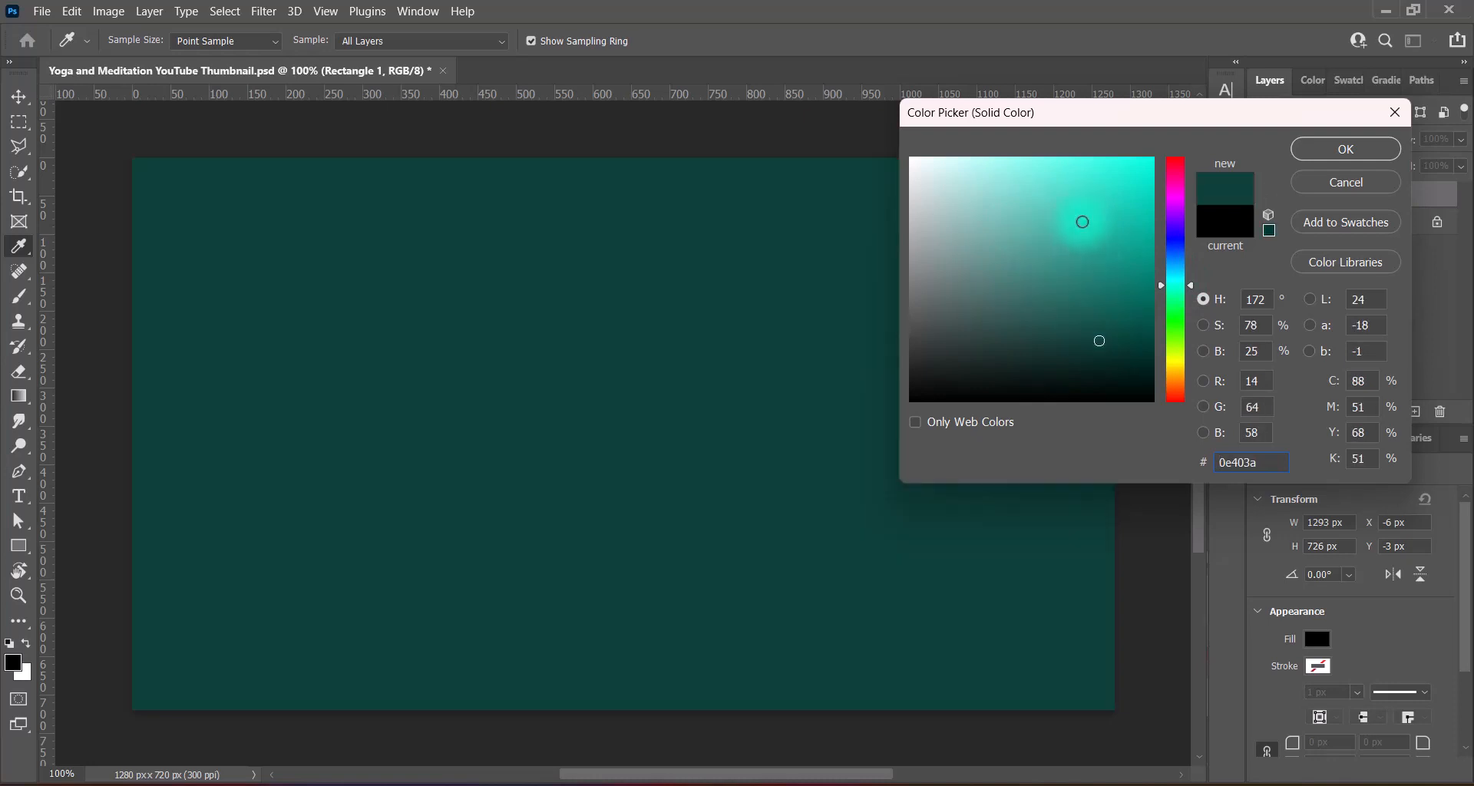
{"action": "left_click", "coordinate": [1111, 267]}
{"action": "left_click", "coordinate": [1025, 277]}
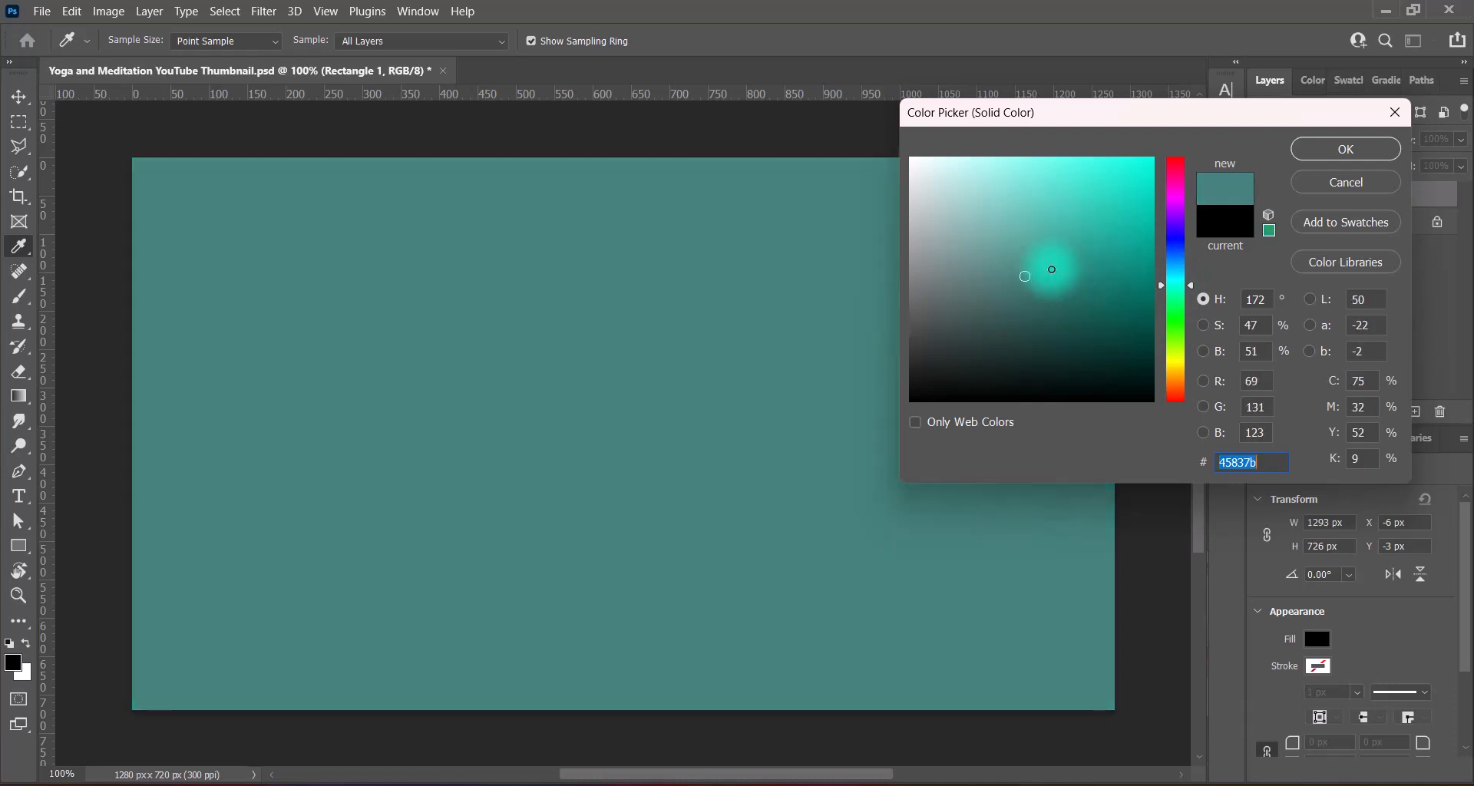
{"action": "left_click", "coordinate": [1130, 271]}
{"action": "left_click", "coordinate": [1052, 260]}
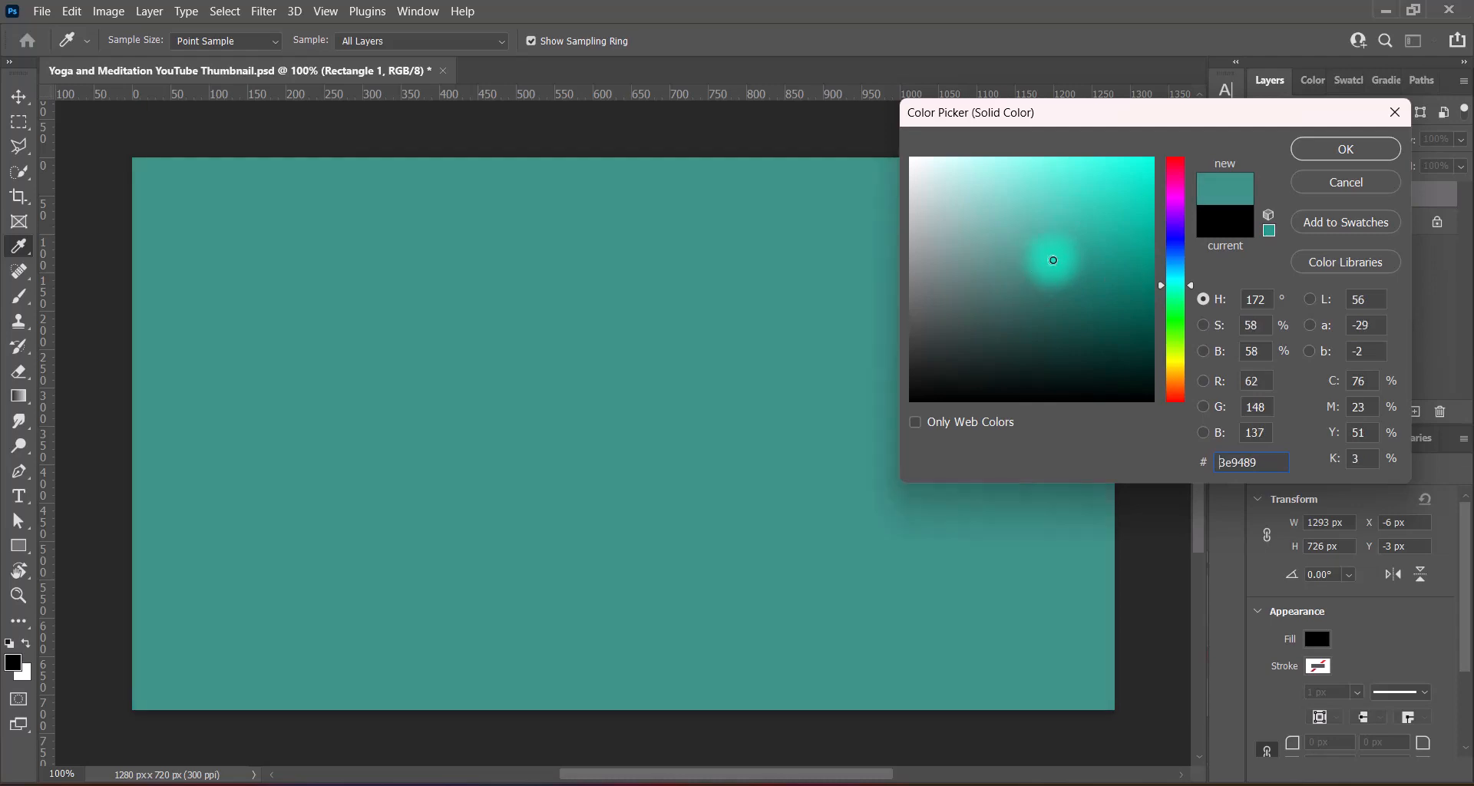
{"action": "left_click", "coordinate": [1345, 149]}
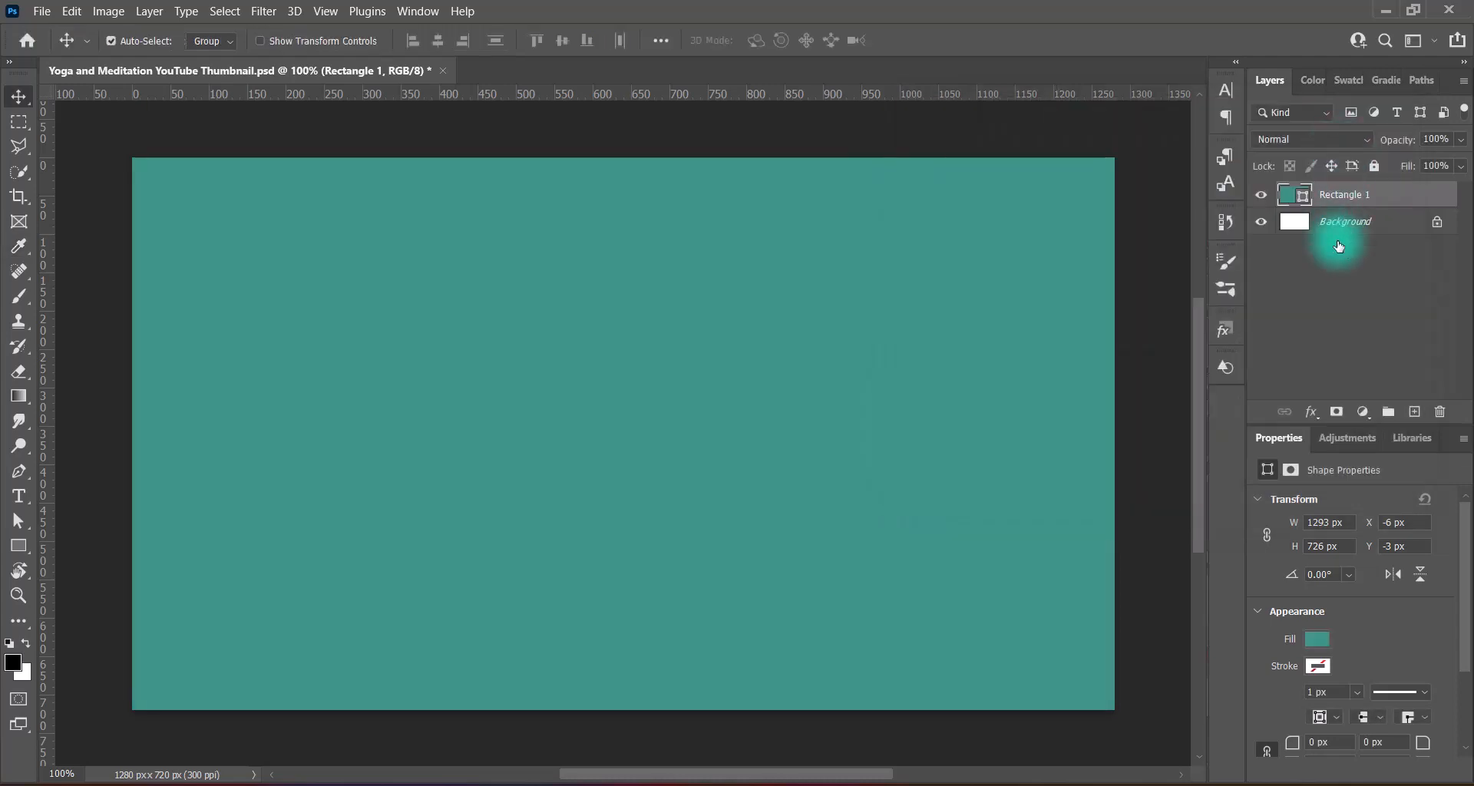
Add a Bevel & Emboss texture to the rectangle's layer style with its depth at +1000%.
{"action": "double_click", "coordinate": [1287, 199]}
{"action": "left_click_drag", "start_coordinate": [691, 98], "coordinate": [828, 93]}
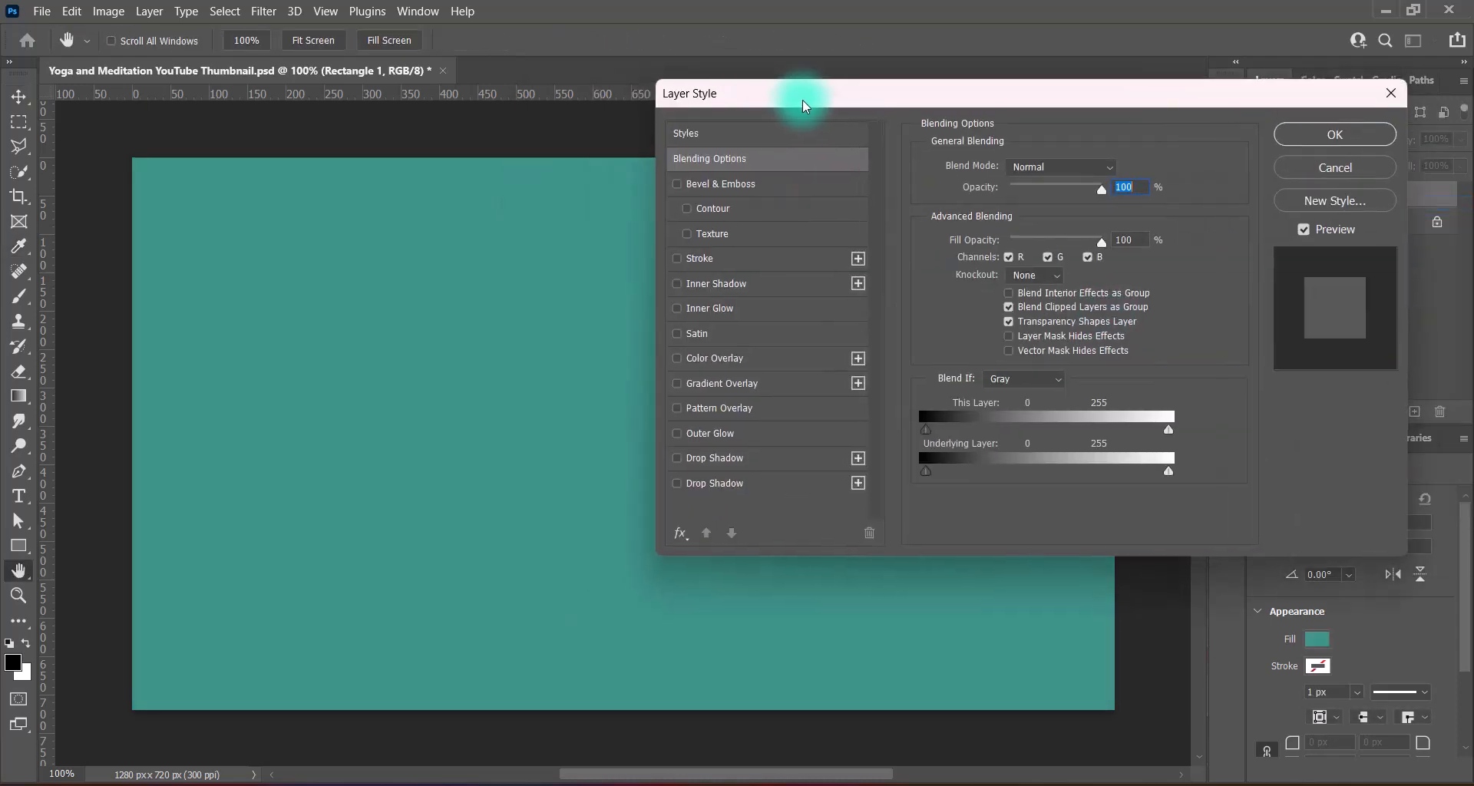
{"action": "left_click", "coordinate": [688, 234]}
{"action": "left_click", "coordinate": [710, 236]}
{"action": "left_click_drag", "start_coordinate": [1040, 250], "coordinate": [1120, 253]}
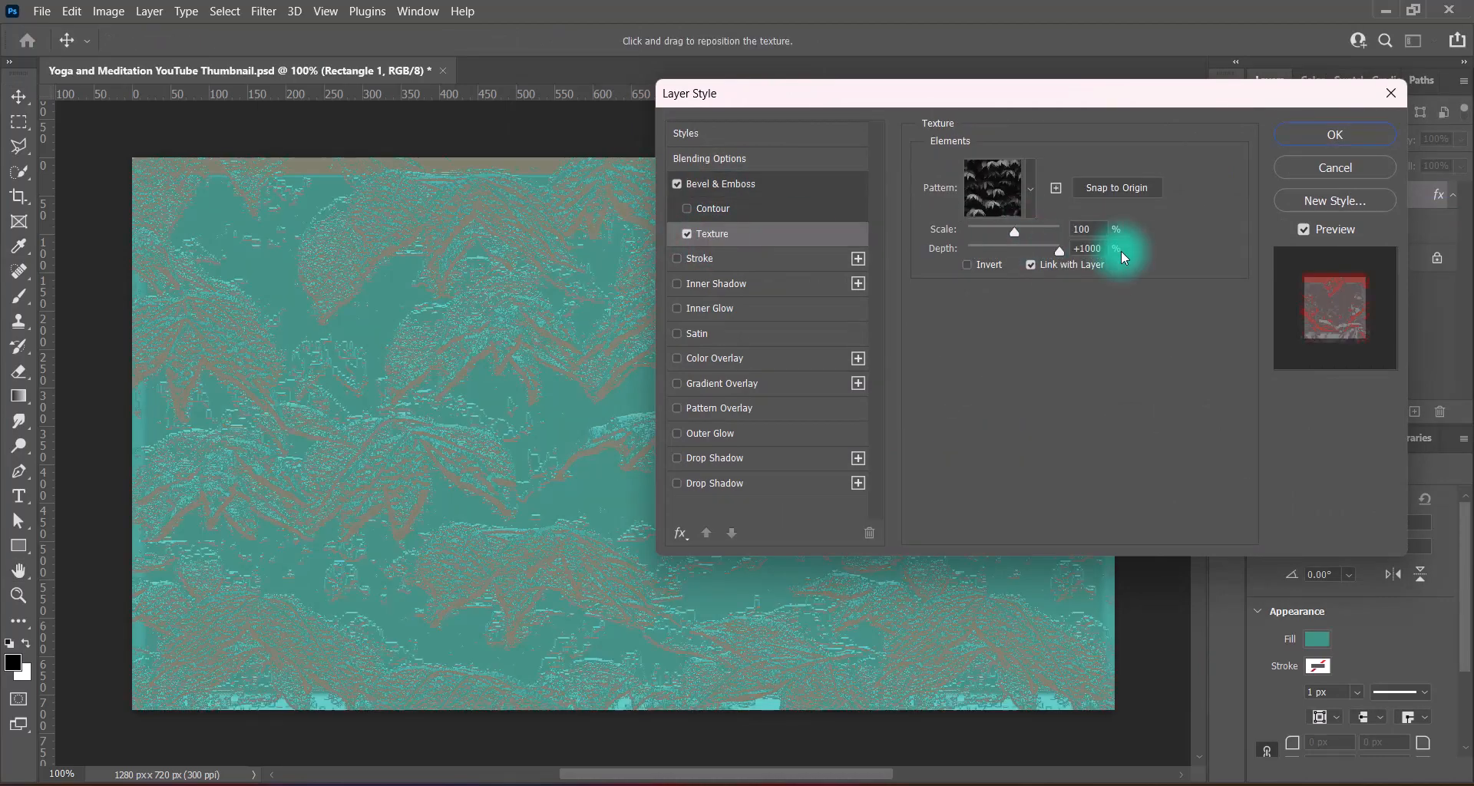
Choose the light grey wrinkled pattern for the texture and reduce its scale to 9%.
{"action": "left_click", "coordinate": [1031, 204]}
{"action": "left_click", "coordinate": [840, 301]}
{"action": "double_click", "coordinate": [896, 330]}
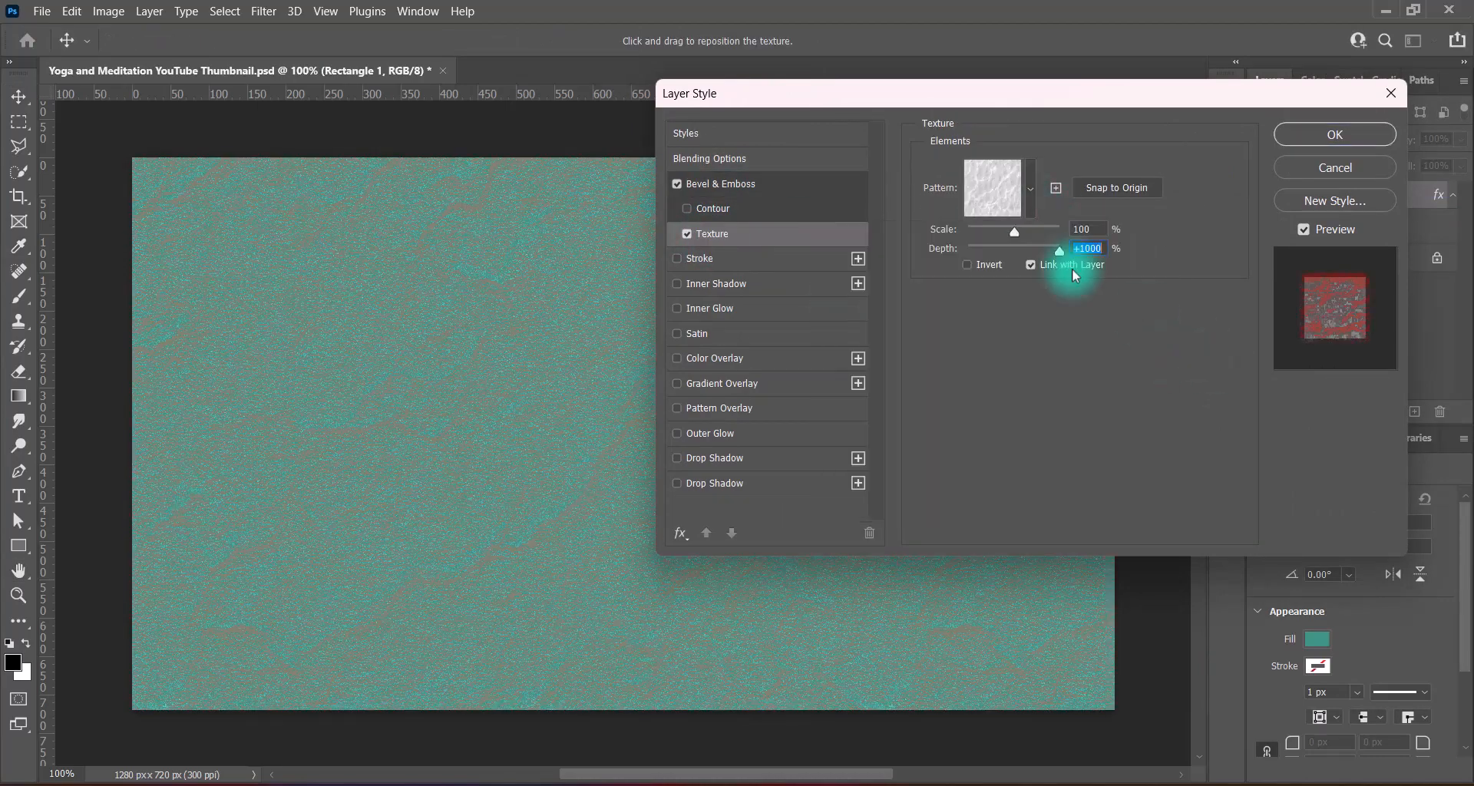
{"action": "mouse_move", "coordinate": [1012, 232]}
{"action": "left_mouse_down"}
{"action": "mouse_move", "coordinate": [998, 232]}
{"action": "mouse_move", "coordinate": [1098, 229]}
{"action": "mouse_move", "coordinate": [966, 236]}
{"action": "mouse_move", "coordinate": [1039, 237]}
{"action": "left_mouse_up"}
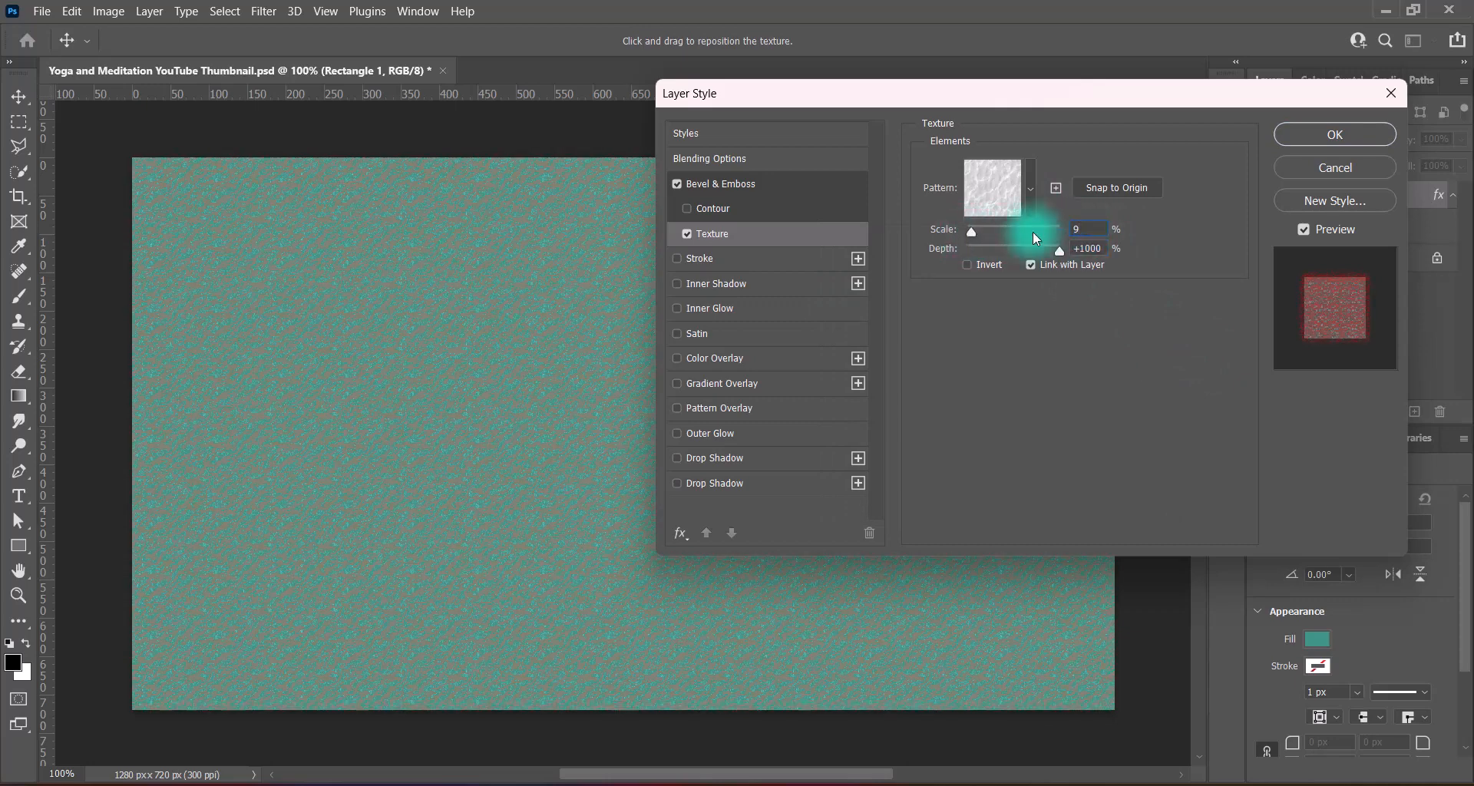
Set the Bevel & Emboss highlight colour to light grey e3e3e3.
{"action": "left_click", "coordinate": [728, 187]}
{"action": "left_click", "coordinate": [1133, 427]}
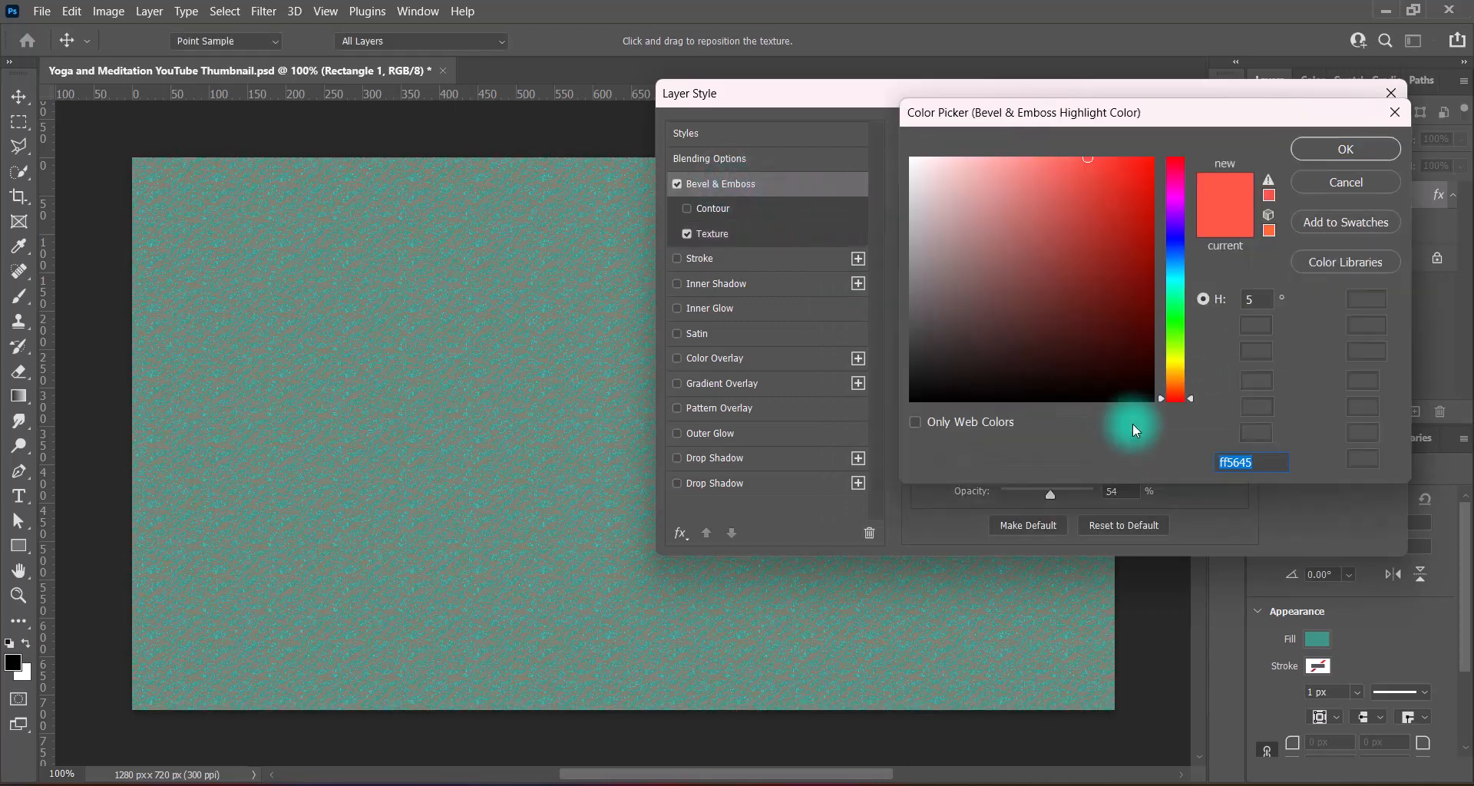
{"action": "left_click", "coordinate": [926, 208]}
{"action": "left_click", "coordinate": [922, 354]}
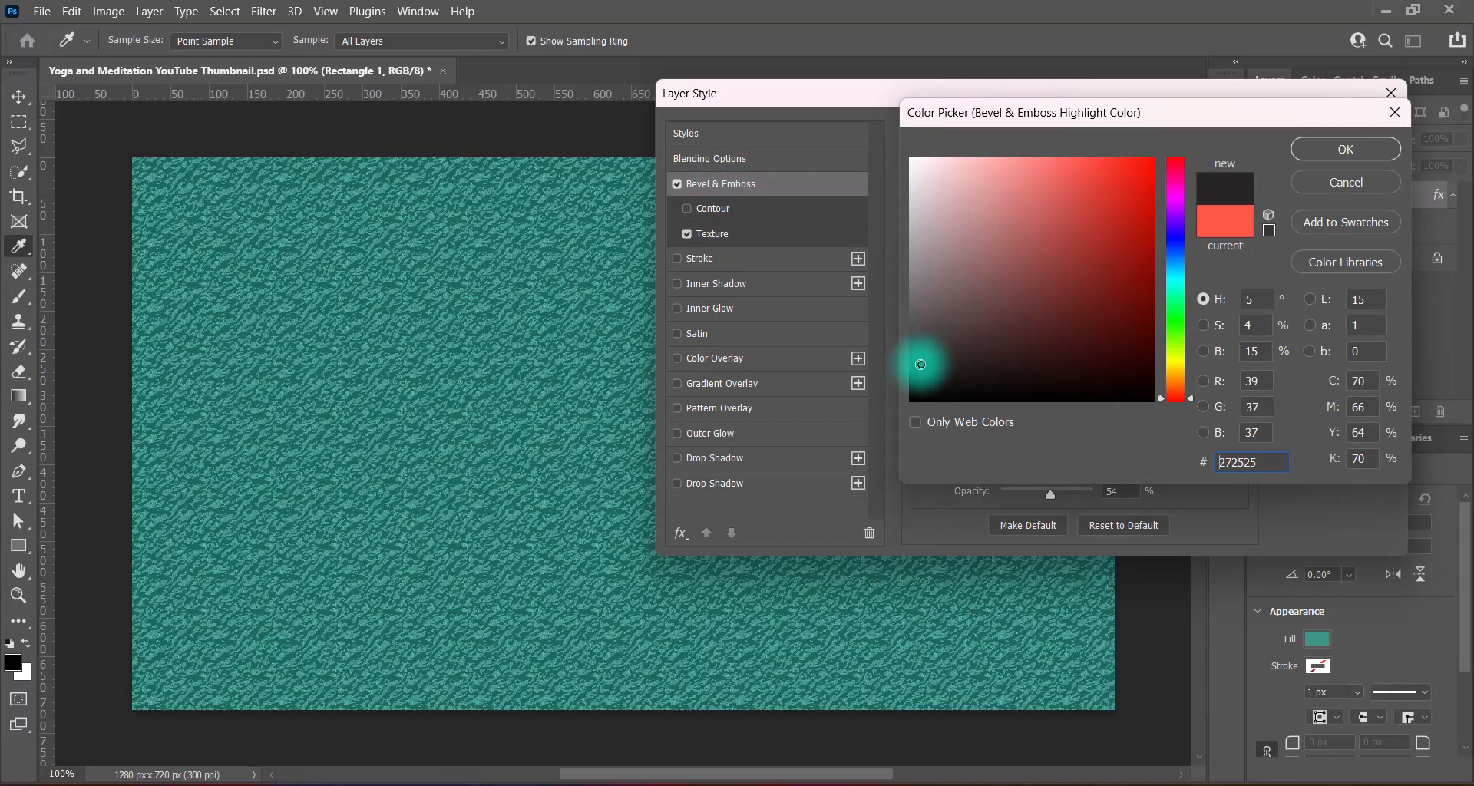
{"action": "left_click", "coordinate": [923, 182]}
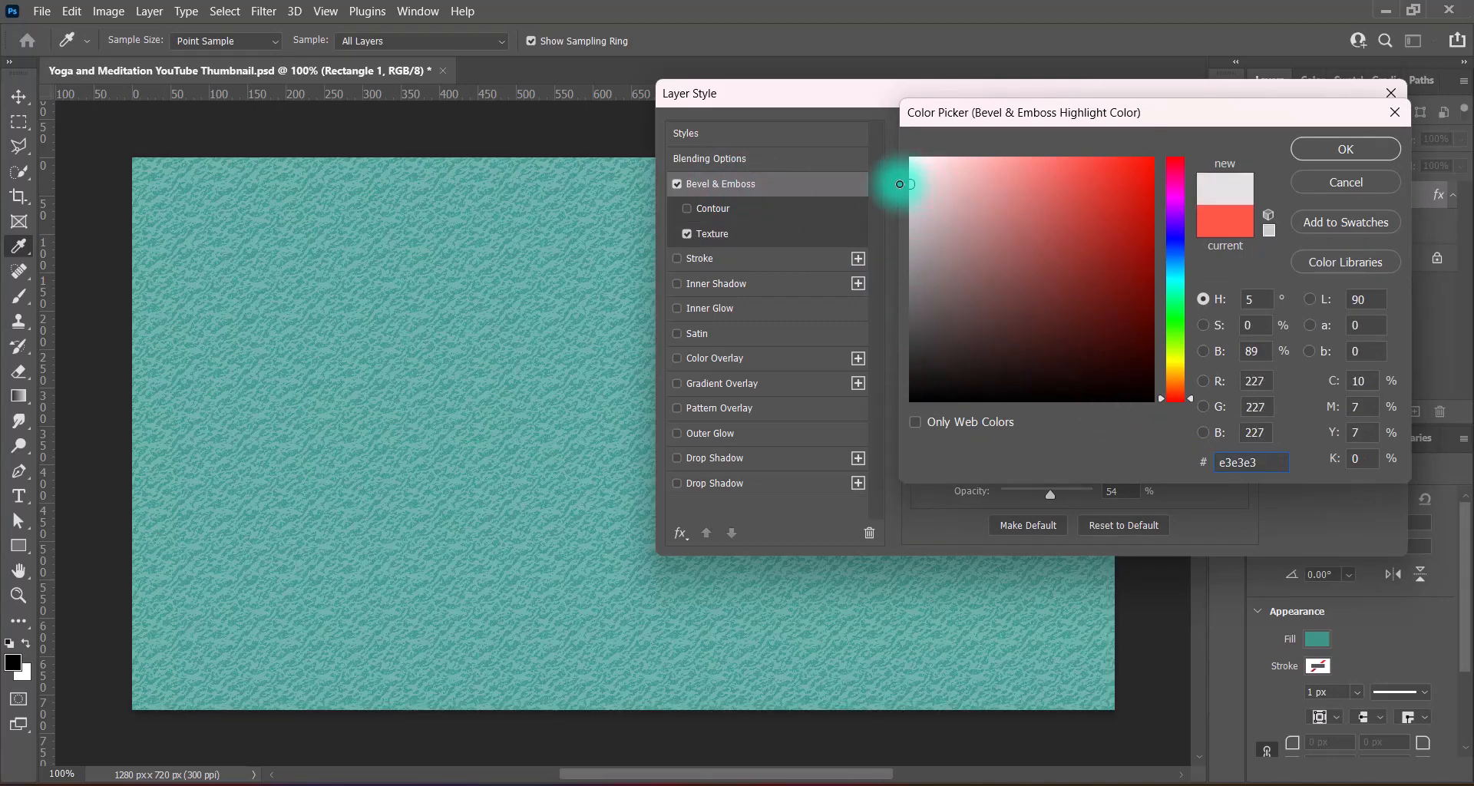
{"action": "left_click", "coordinate": [1321, 149]}
Try the gloss contour presets one after another and choose the third, V-shaped one.
{"action": "left_click", "coordinate": [1035, 387]}
{"action": "left_click", "coordinate": [1144, 429]}
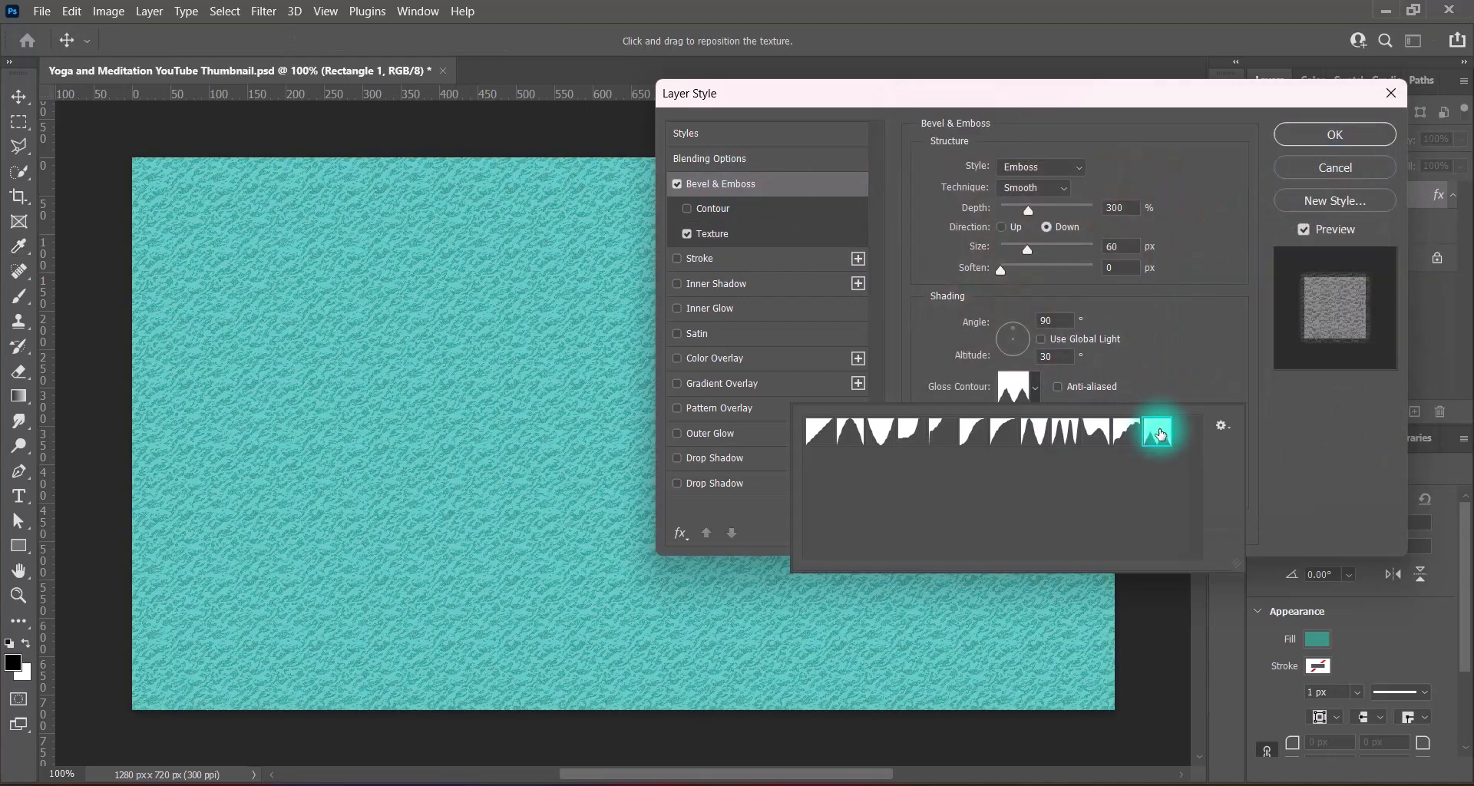
{"action": "left_click", "coordinate": [1102, 430]}
{"action": "left_click", "coordinate": [1069, 430]}
{"action": "left_click", "coordinate": [1035, 431]}
{"action": "left_click", "coordinate": [1015, 436]}
{"action": "left_click", "coordinate": [969, 432]}
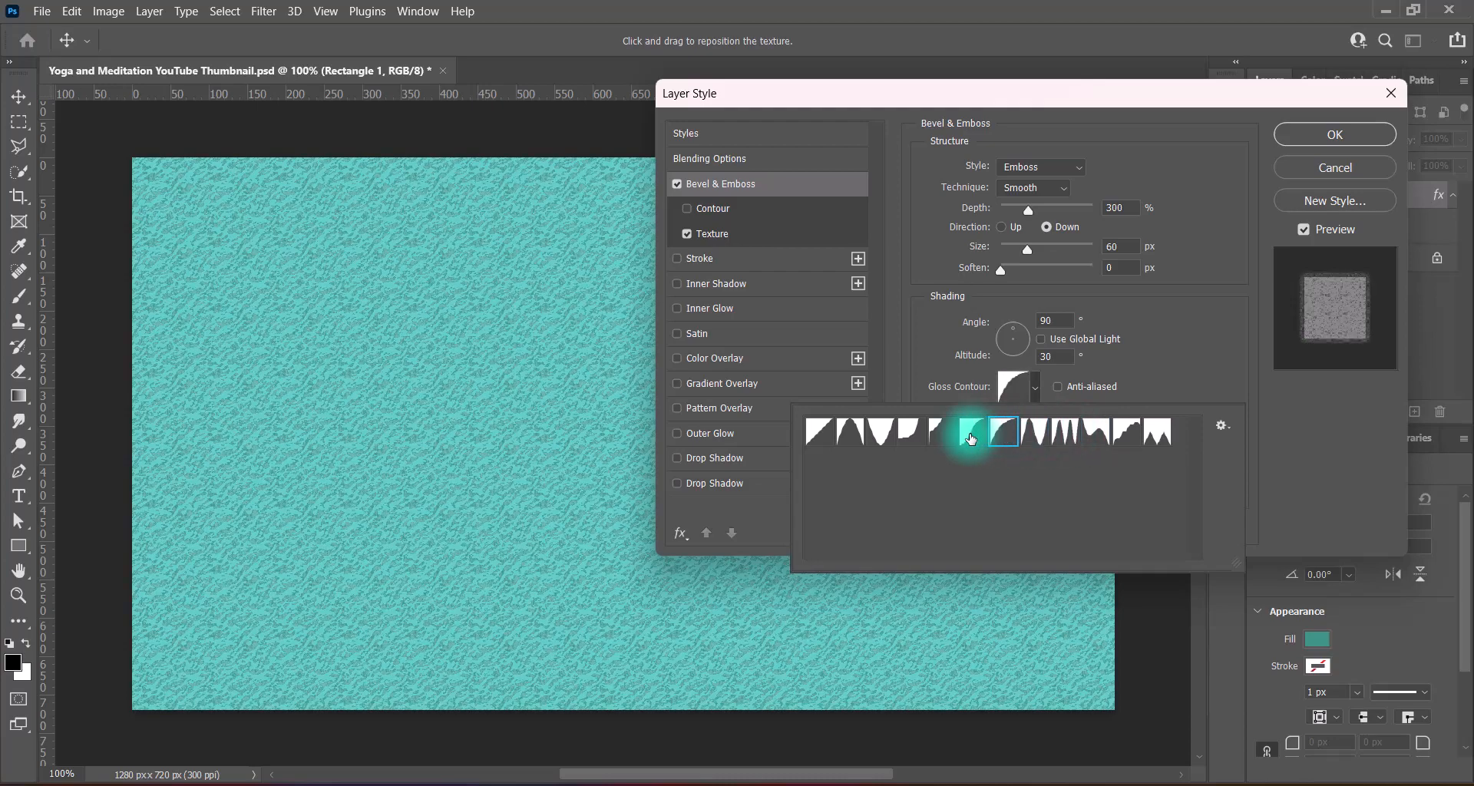
{"action": "left_click", "coordinate": [941, 436]}
{"action": "left_click", "coordinate": [908, 434]}
{"action": "left_click", "coordinate": [882, 435]}
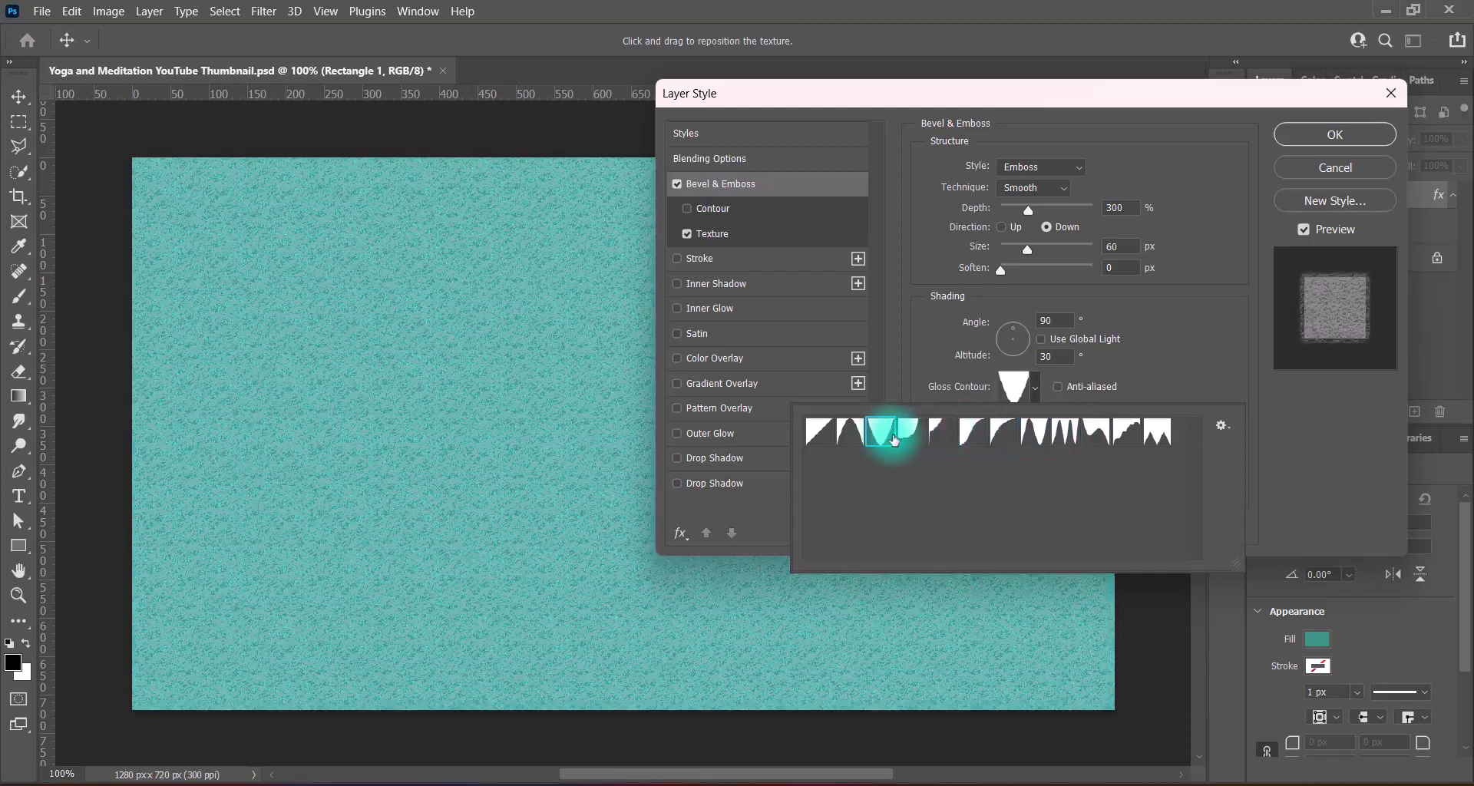
{"action": "left_click", "coordinate": [1288, 424]}
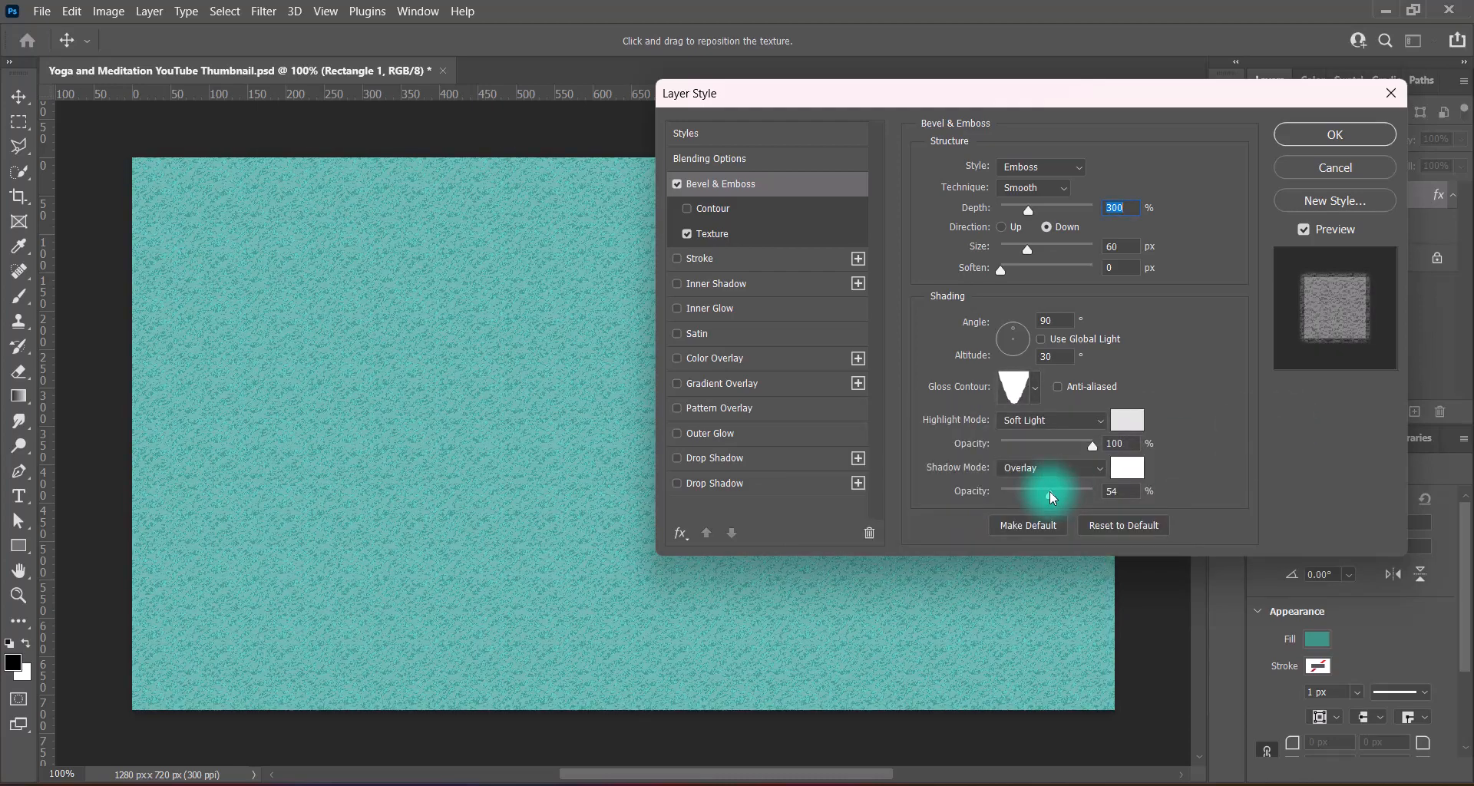
Raise the Bevel & Emboss shadow opacity to 75%.
{"action": "left_click_drag", "start_coordinate": [1049, 492], "coordinate": [1057, 492]}
{"action": "double_click", "coordinate": [1119, 491]}
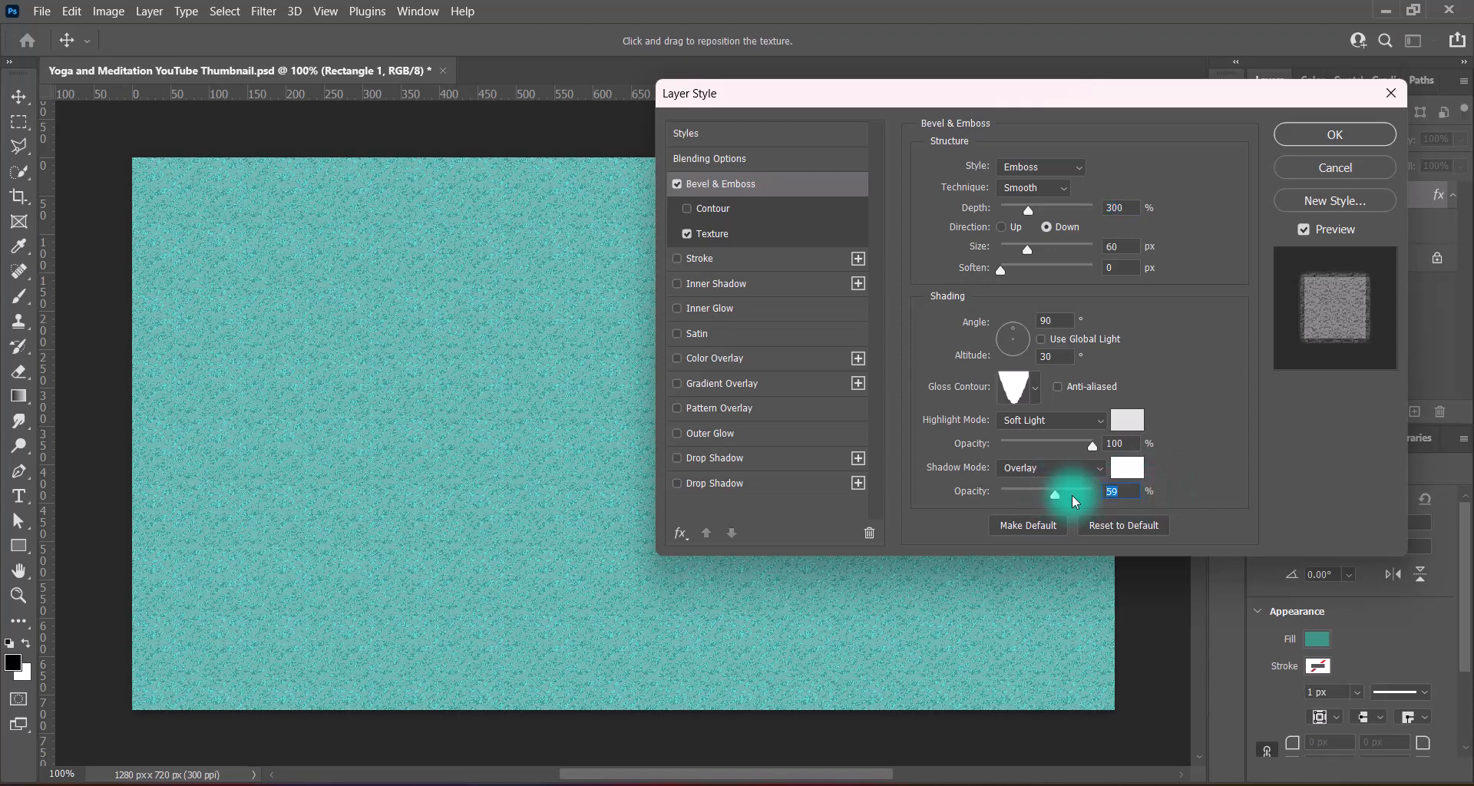
{"action": "type", "text": "75"}
Switch the bevel style to Inner Bevel and lower its depth to 1%.
{"action": "left_click", "coordinate": [1041, 166]}
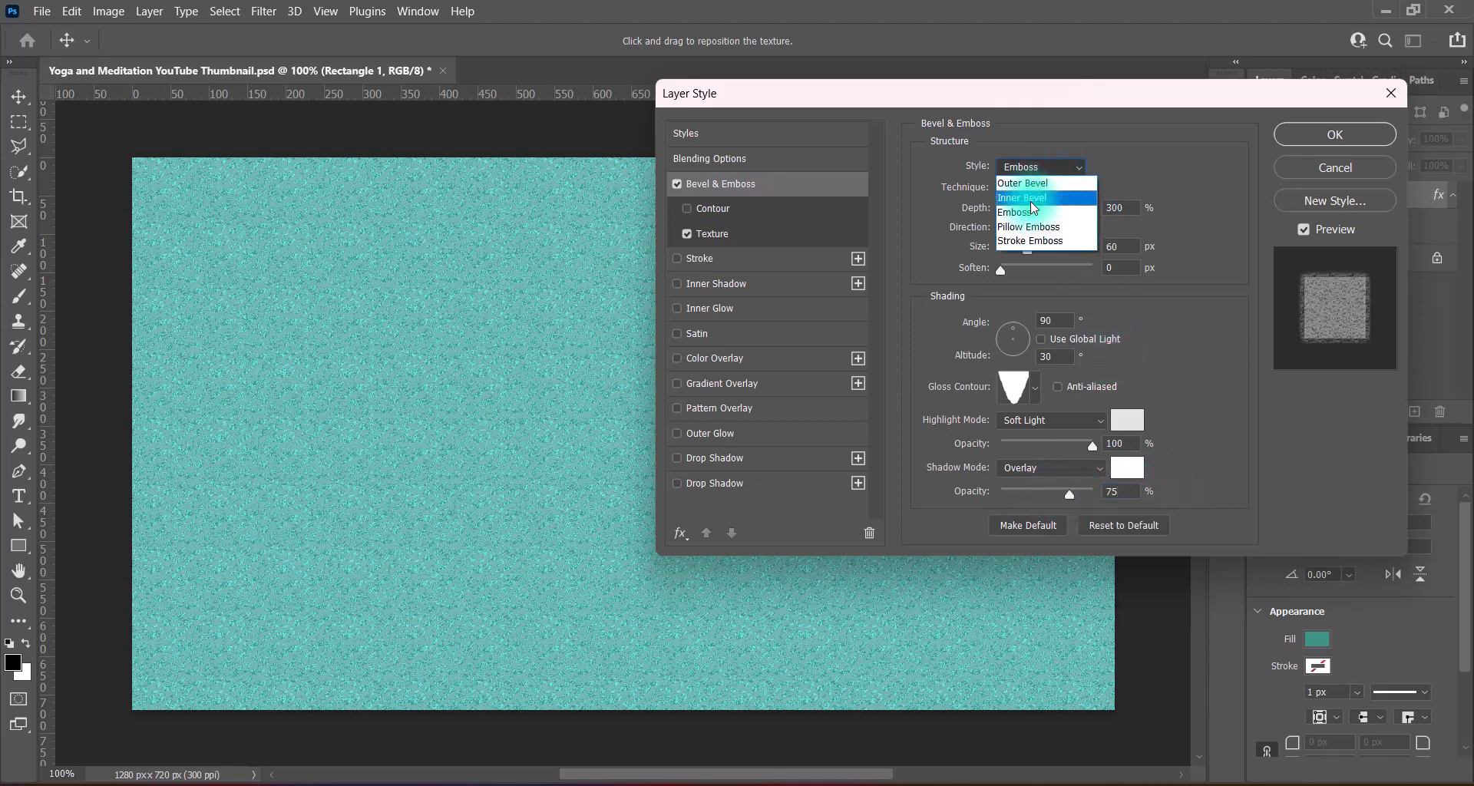
{"action": "left_click", "coordinate": [1031, 201]}
{"action": "left_click_drag", "start_coordinate": [1030, 210], "coordinate": [911, 245]}
Compare further gloss contours on the inner bevel and pick the ninth preset, with narrow multiple peaks.
{"action": "left_click", "coordinate": [1035, 388]}
{"action": "left_click", "coordinate": [942, 431]}
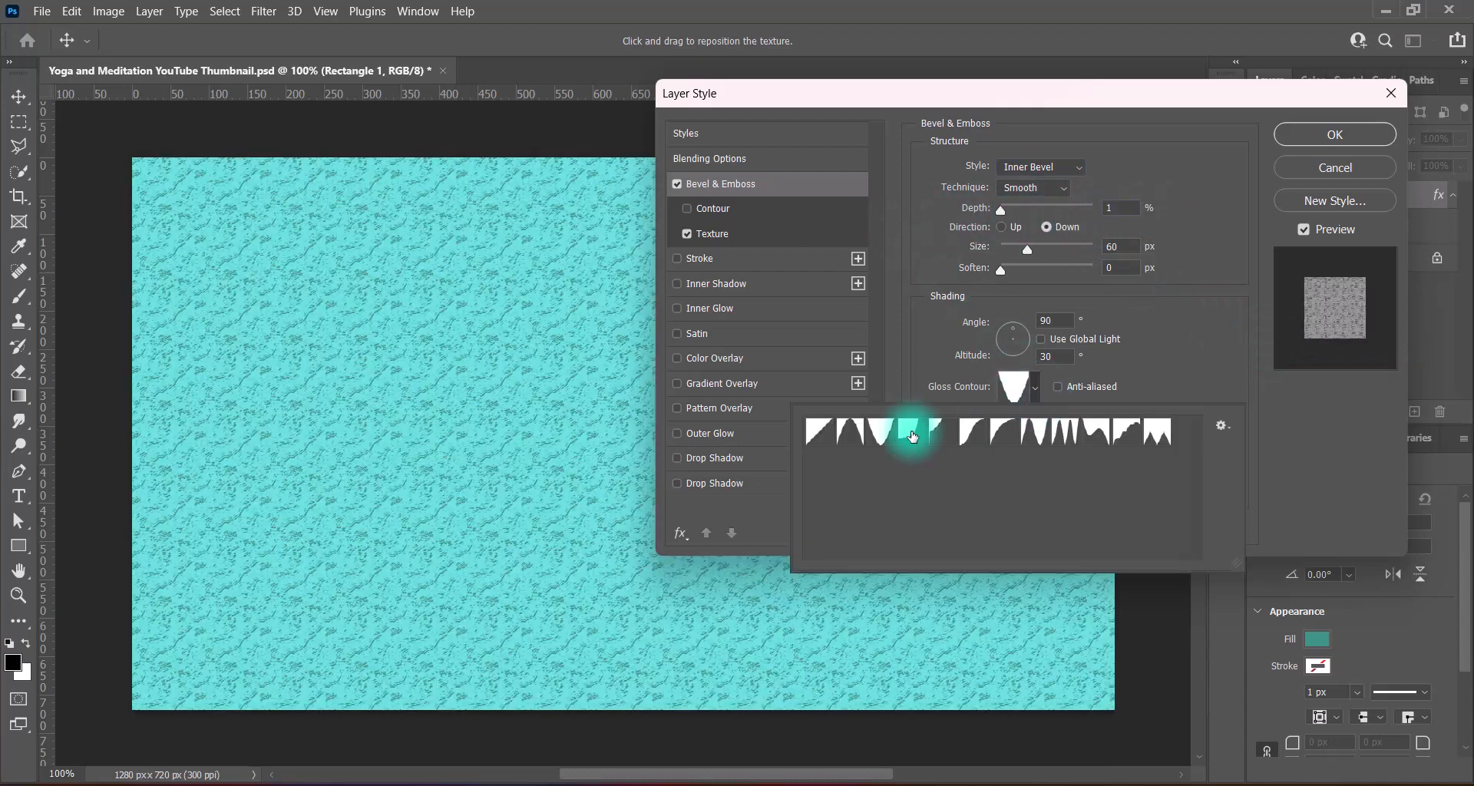
{"action": "left_click", "coordinate": [974, 432]}
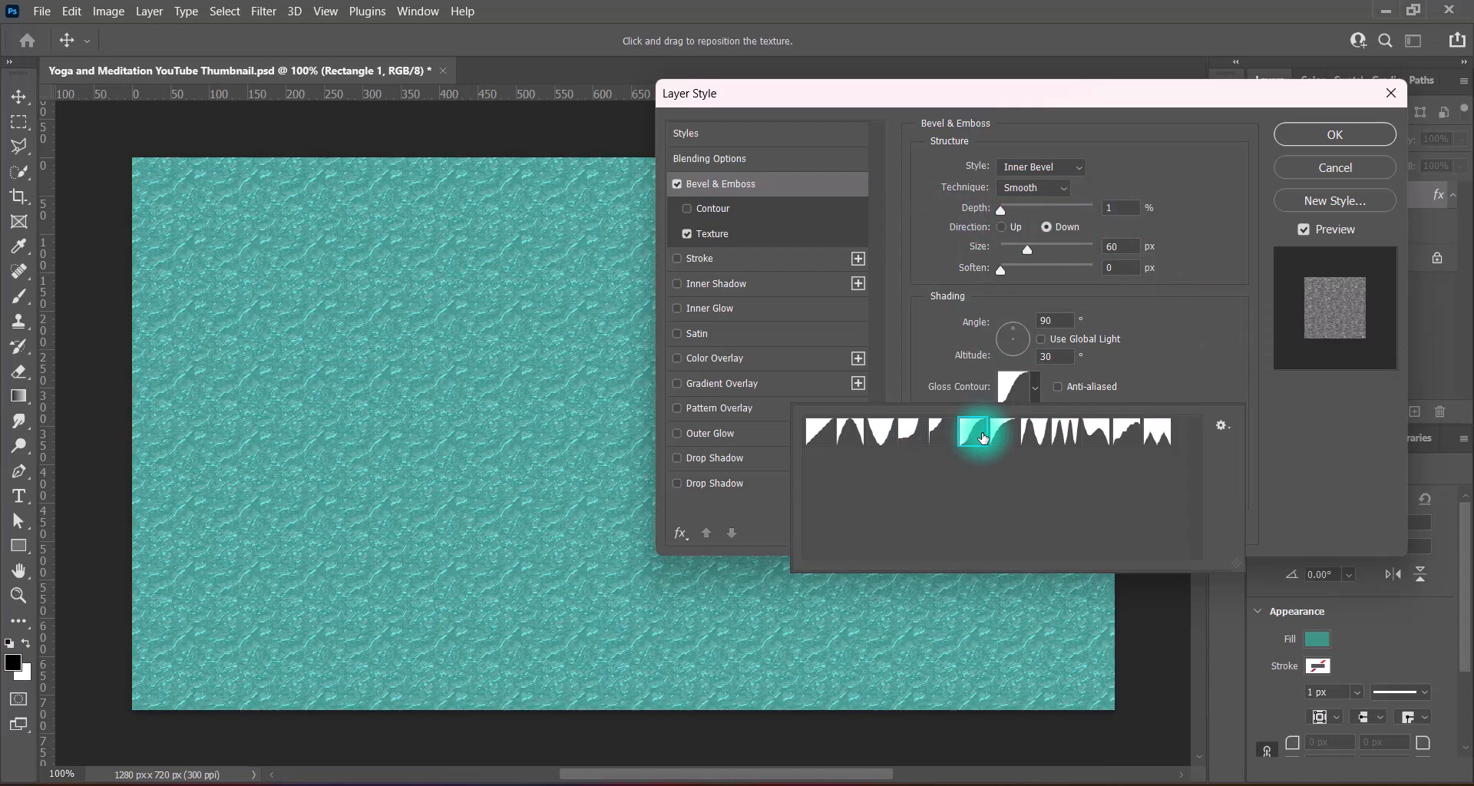
{"action": "left_click", "coordinate": [1033, 439]}
{"action": "left_click", "coordinate": [1064, 434]}
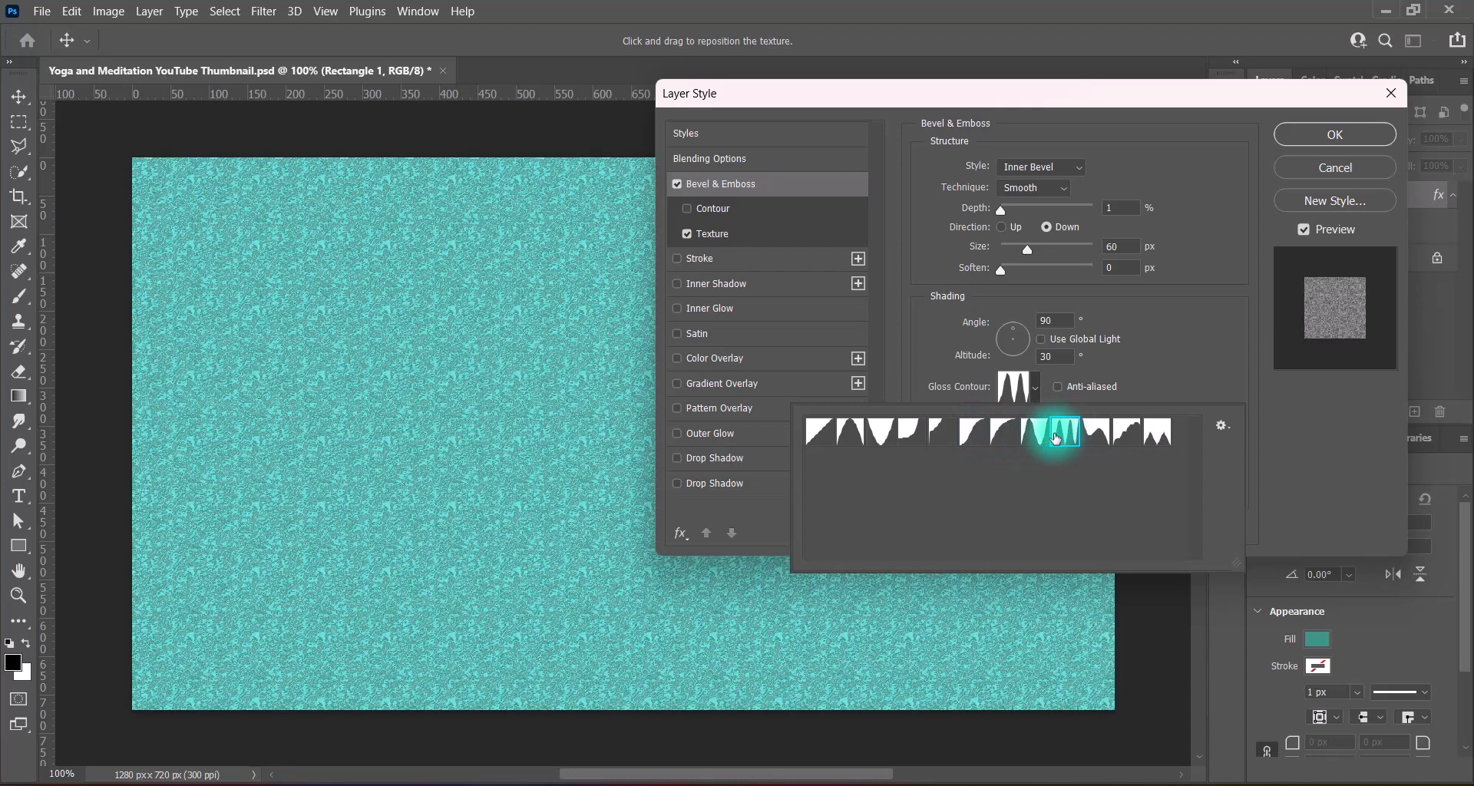
{"action": "left_click", "coordinate": [1095, 434]}
{"action": "left_click", "coordinate": [1126, 438]}
{"action": "left_click", "coordinate": [1064, 431]}
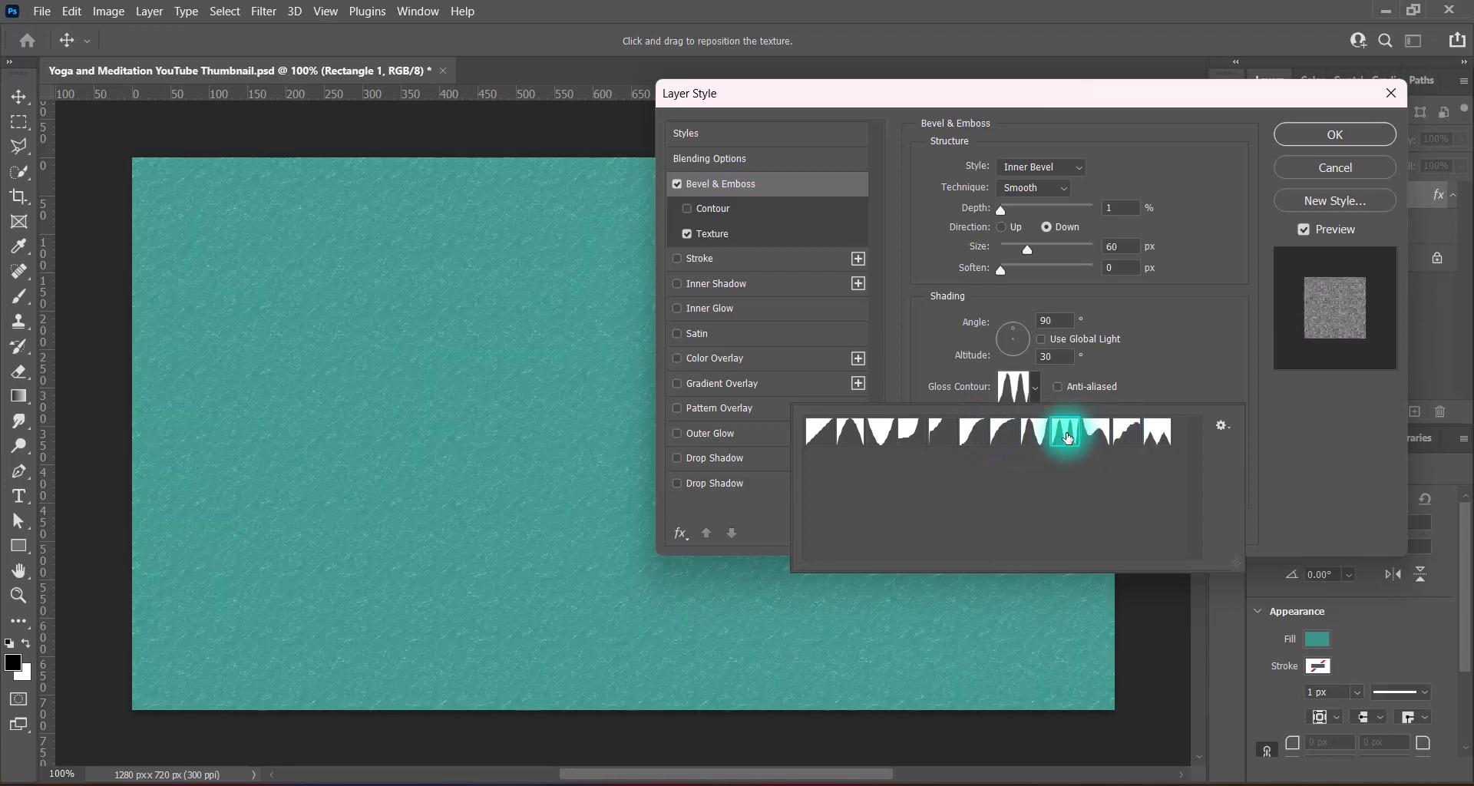
{"action": "left_click", "coordinate": [1301, 421]}
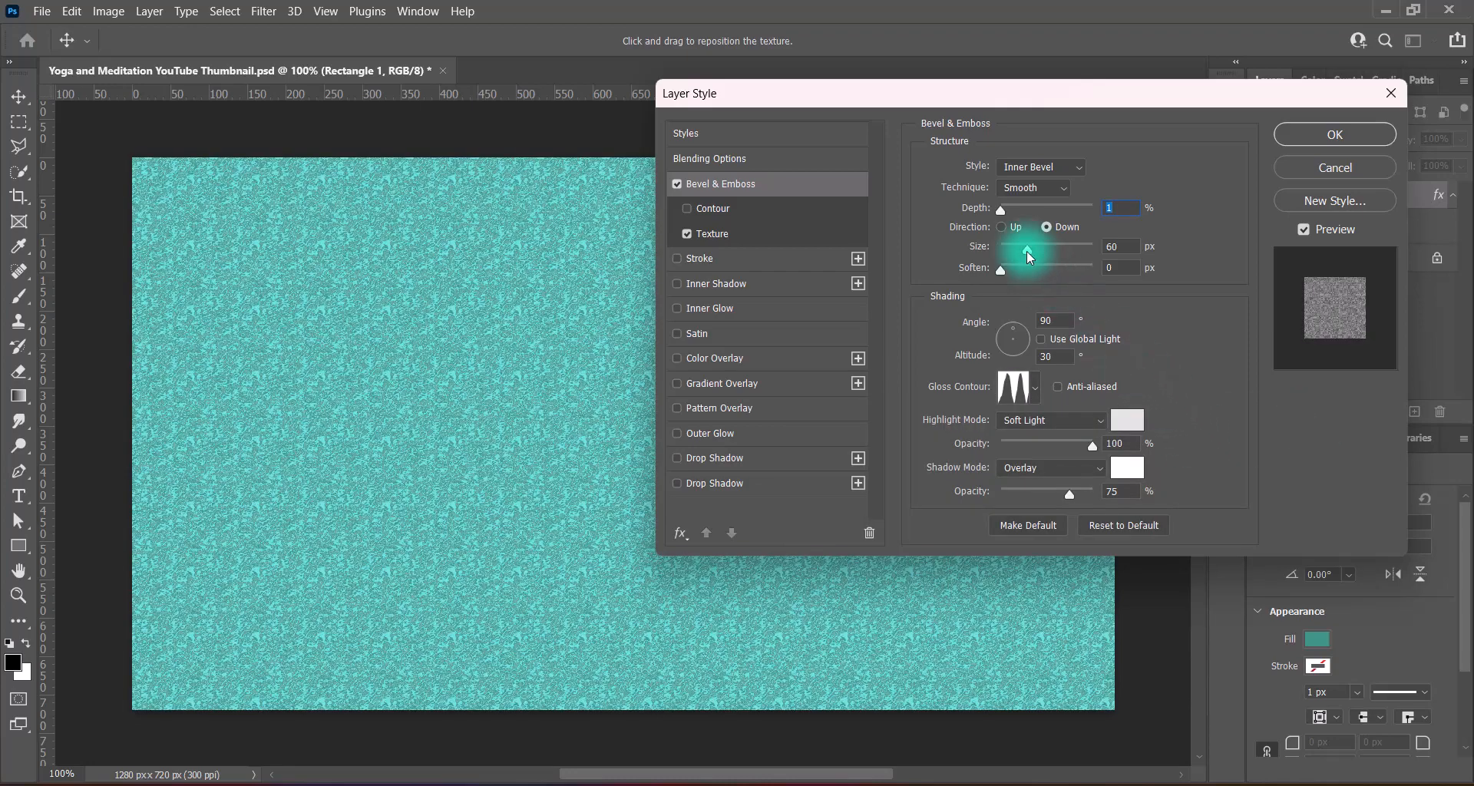
Set the inner bevel's size to 0 px and its direction to Up, keeping the depth at 1%.
{"action": "left_click_drag", "start_coordinate": [1025, 251], "coordinate": [966, 256]}
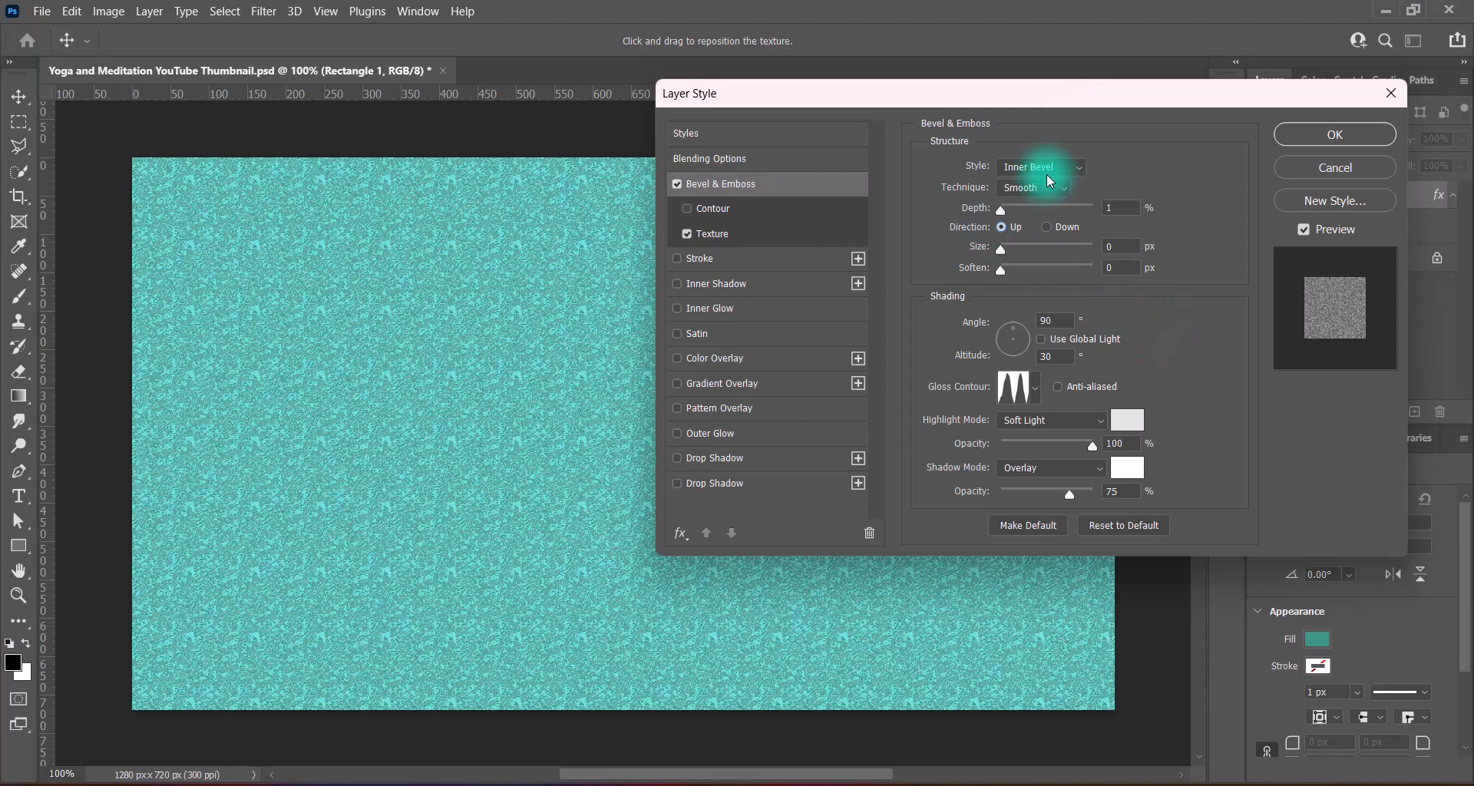
{"action": "mouse_move", "coordinate": [1000, 209]}
{"action": "left_mouse_down"}
{"action": "mouse_move", "coordinate": [1208, 220]}
{"action": "mouse_move", "coordinate": [998, 211]}
{"action": "left_mouse_up"}
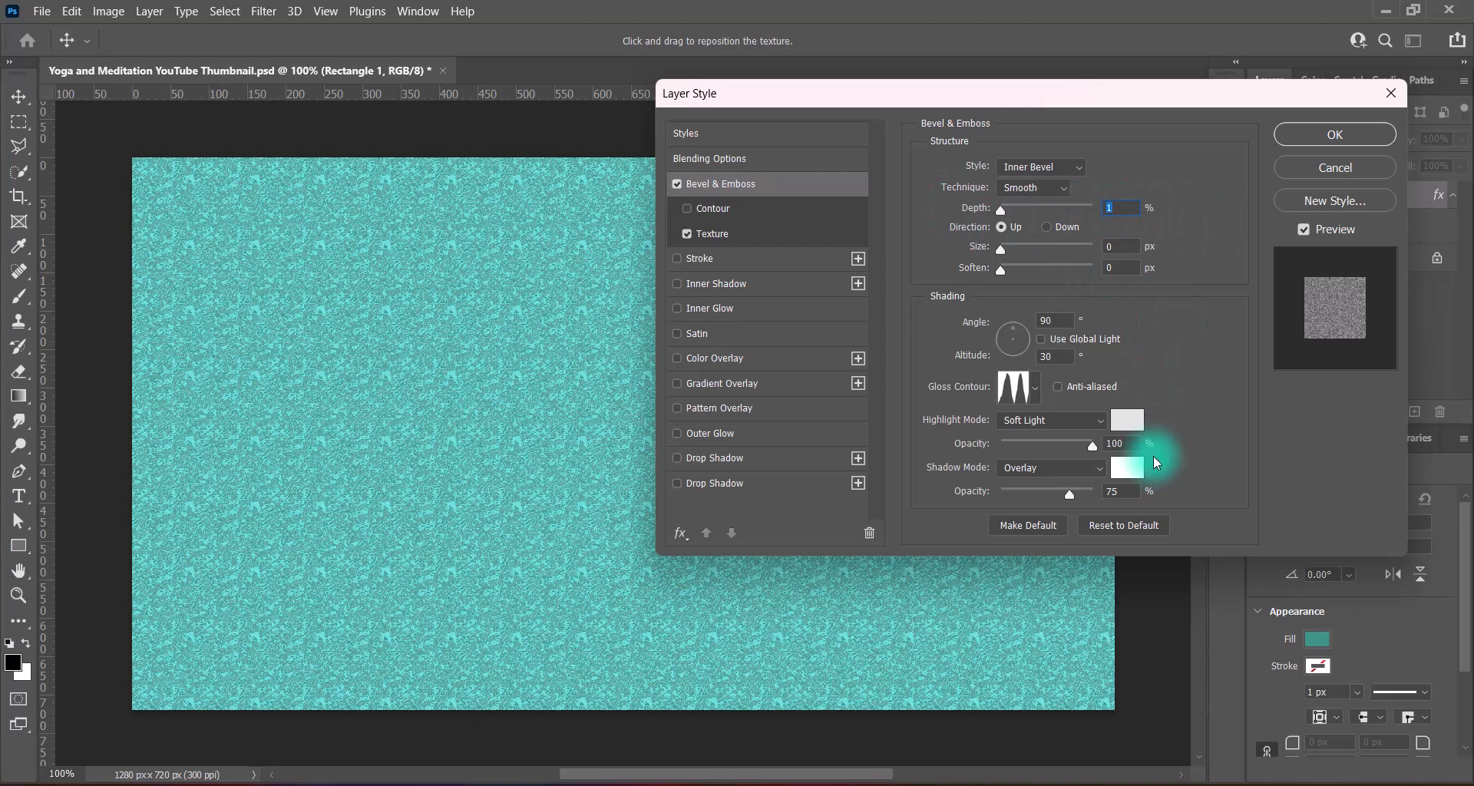
Set the Bevel & Emboss shadow colour to a muted grey-green and its opacity to 100%.
{"action": "left_click", "coordinate": [1128, 467]}
{"action": "left_click", "coordinate": [990, 303]}
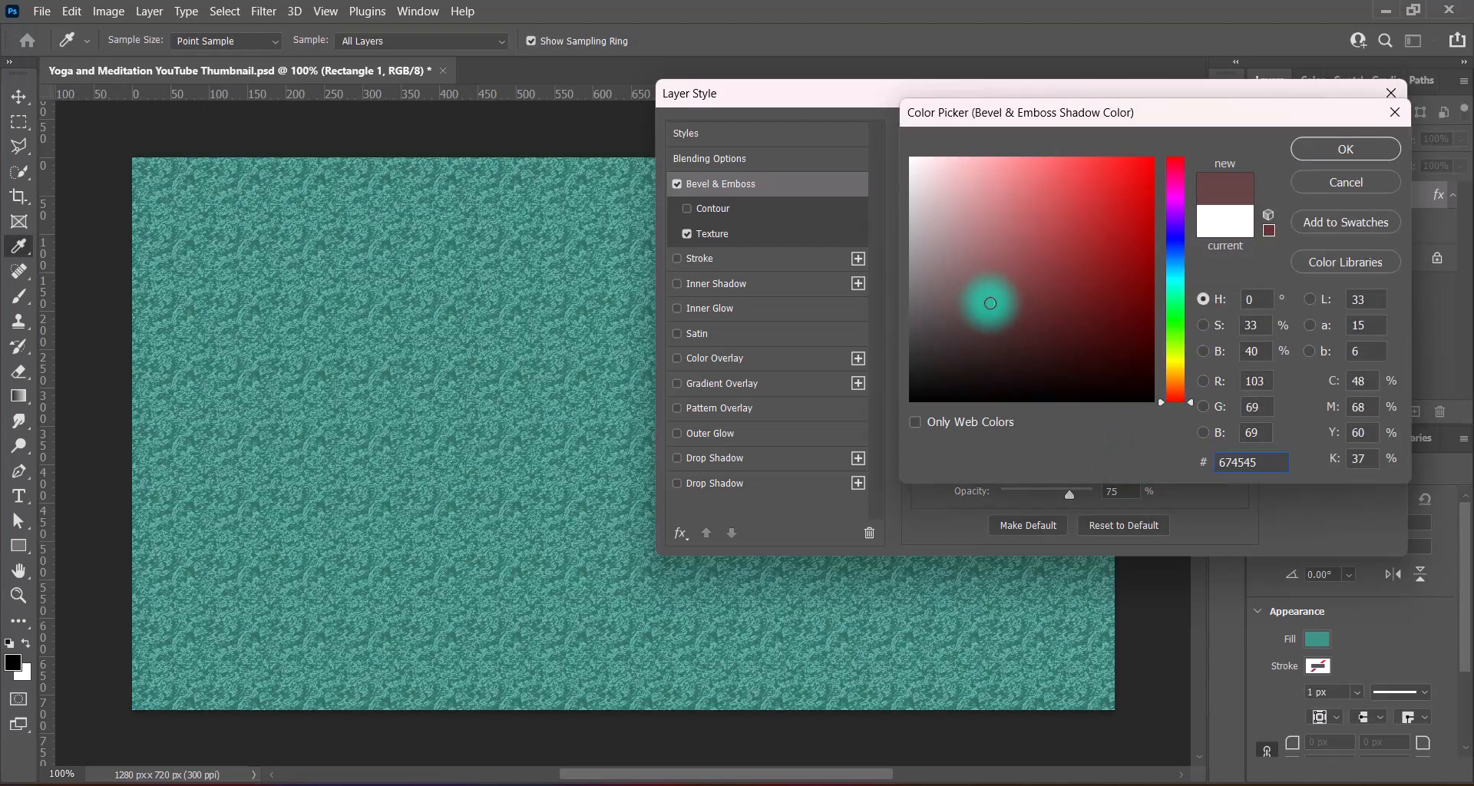
{"action": "mouse_move", "coordinate": [991, 303]}
{"action": "left_mouse_down"}
{"action": "mouse_move", "coordinate": [938, 261]}
{"action": "mouse_move", "coordinate": [939, 326]}
{"action": "mouse_move", "coordinate": [936, 284]}
{"action": "mouse_move", "coordinate": [1118, 315]}
{"action": "mouse_move", "coordinate": [987, 335]}
{"action": "left_mouse_up"}
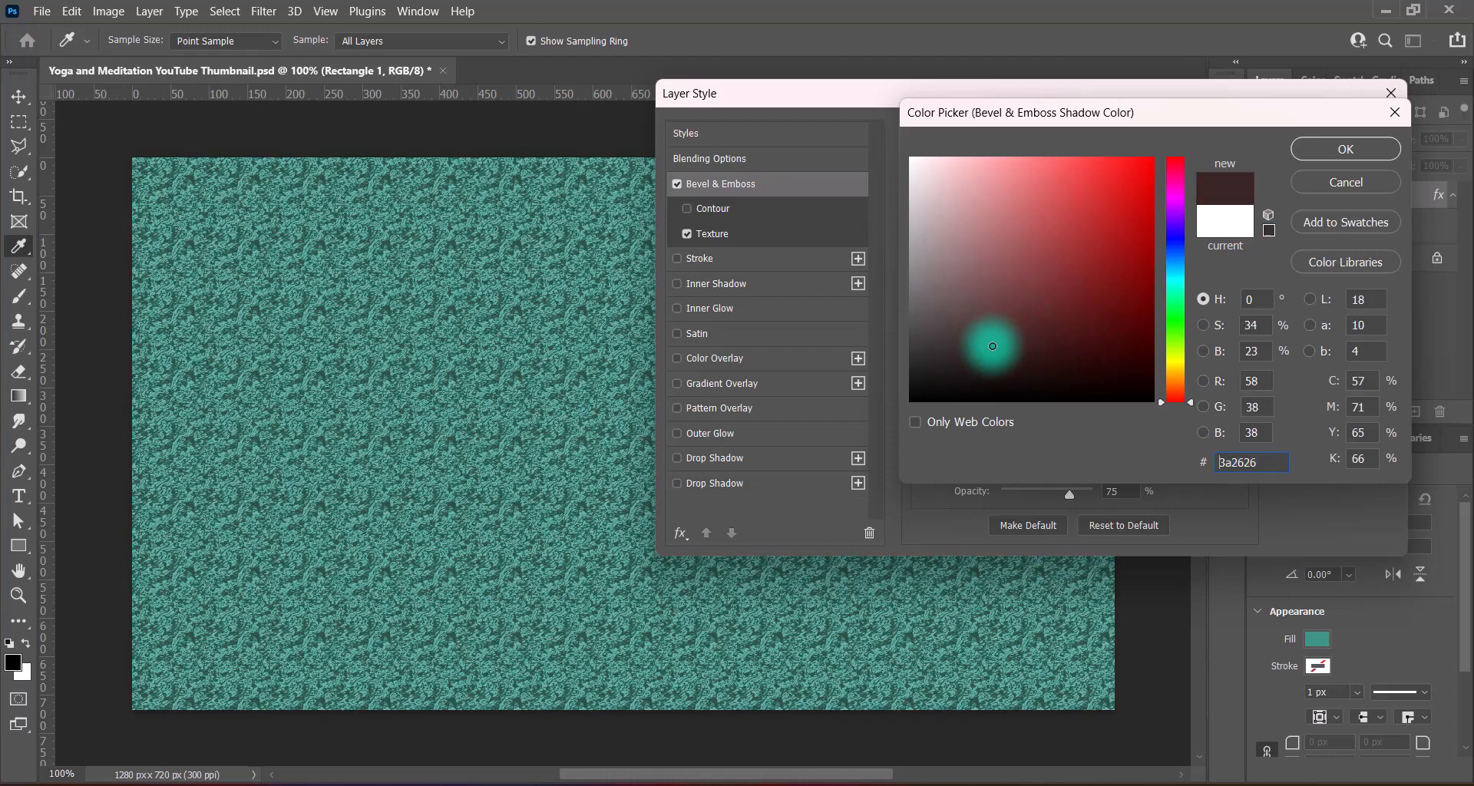
{"action": "left_click", "coordinate": [1170, 289]}
{"action": "left_click", "coordinate": [946, 286]}
{"action": "mouse_move", "coordinate": [946, 286]}
{"action": "left_mouse_down"}
{"action": "mouse_move", "coordinate": [938, 222]}
{"action": "mouse_move", "coordinate": [937, 271]}
{"action": "left_mouse_up"}
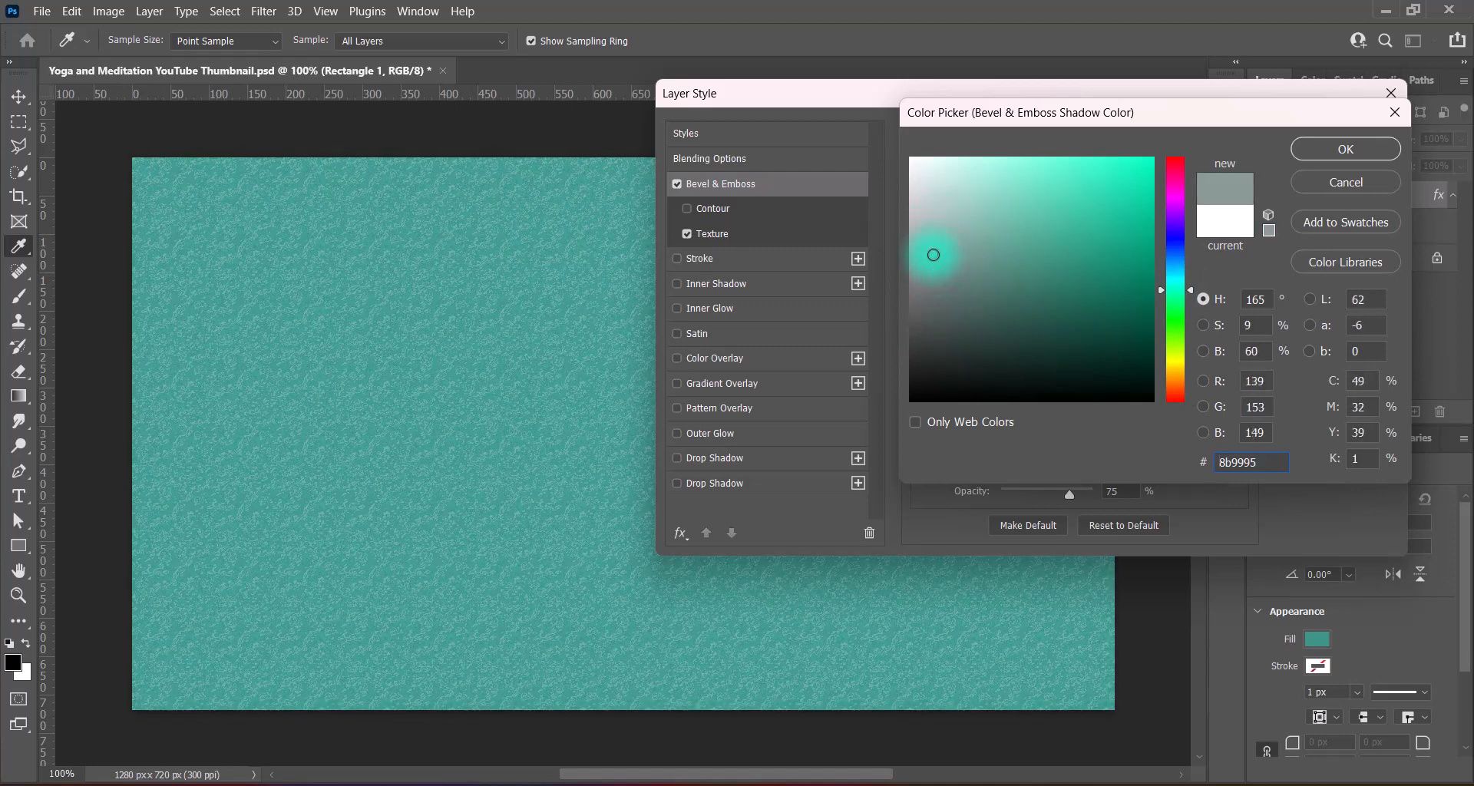
{"action": "mouse_move", "coordinate": [915, 264]}
{"action": "left_mouse_down"}
{"action": "mouse_move", "coordinate": [1029, 269]}
{"action": "mouse_move", "coordinate": [934, 263]}
{"action": "mouse_move", "coordinate": [930, 248]}
{"action": "left_mouse_up"}
{"action": "left_click", "coordinate": [1318, 151]}
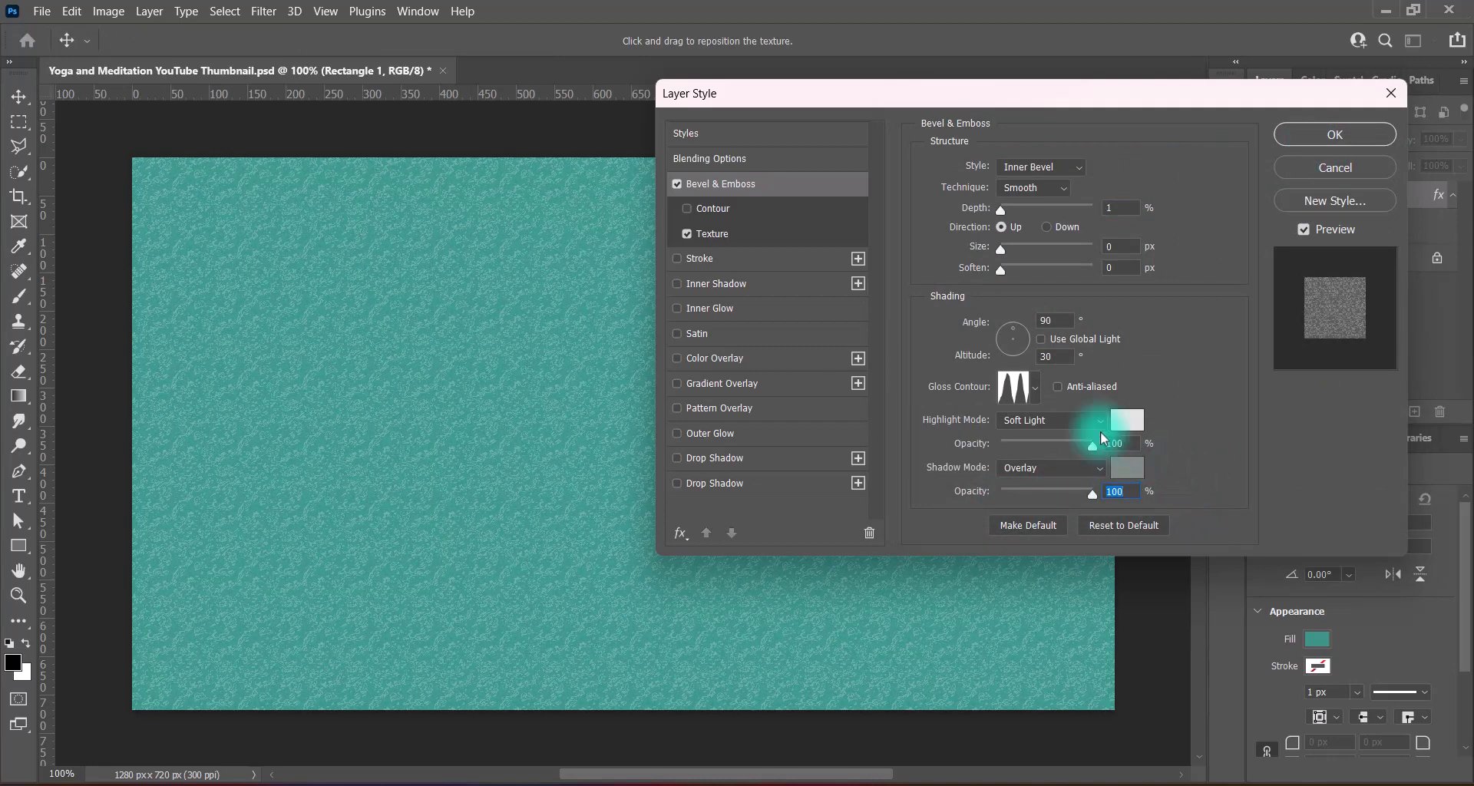
Compare the gloss contour presets on the inner bevel and pick the tenth one.
{"action": "left_click", "coordinate": [1034, 393]}
{"action": "left_click", "coordinate": [1129, 431]}
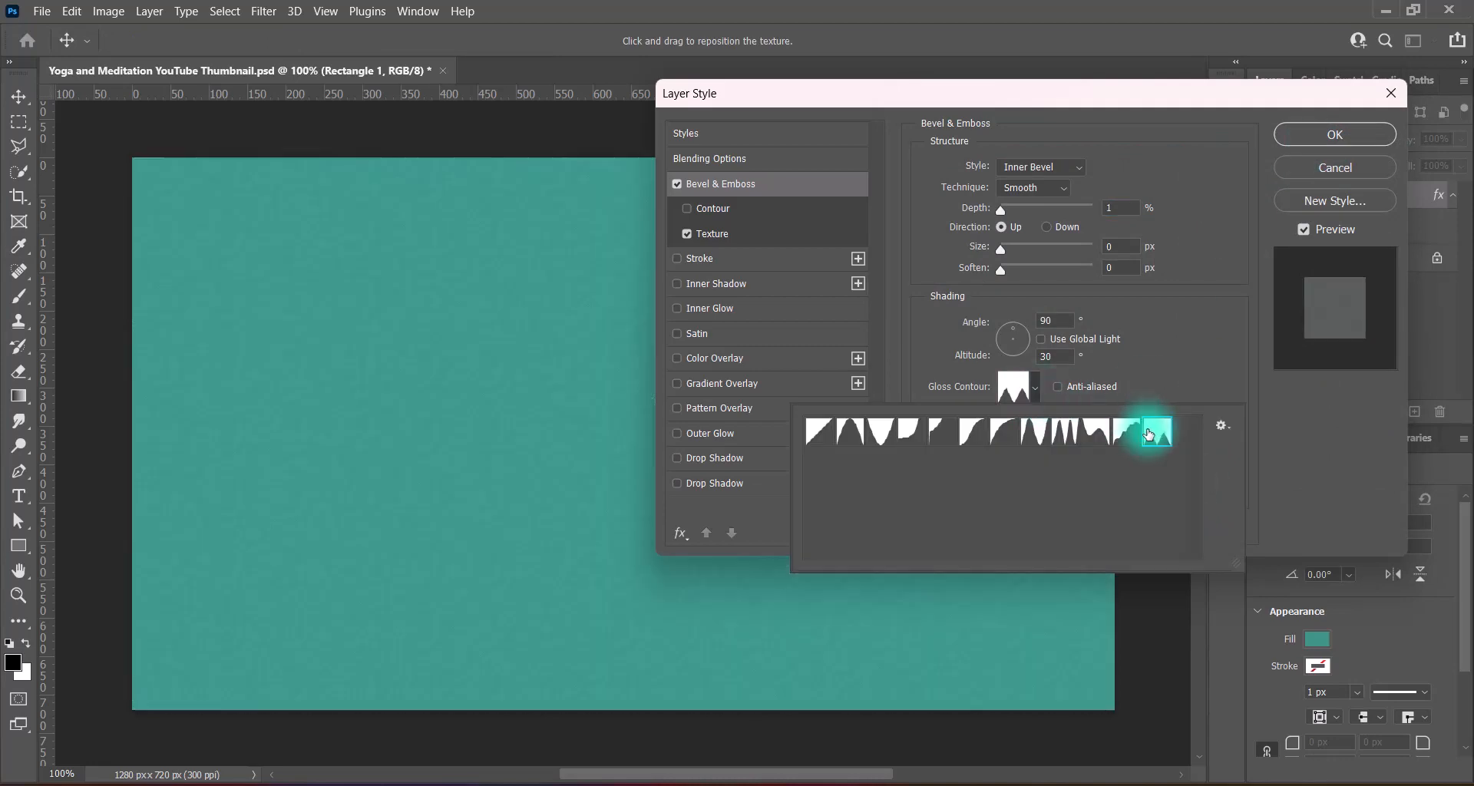
{"action": "left_click", "coordinate": [1068, 440]}
{"action": "left_click", "coordinate": [1039, 439]}
{"action": "left_click", "coordinate": [1002, 439]}
{"action": "left_click", "coordinate": [972, 437]}
{"action": "left_click", "coordinate": [935, 434]}
{"action": "left_click", "coordinate": [912, 441]}
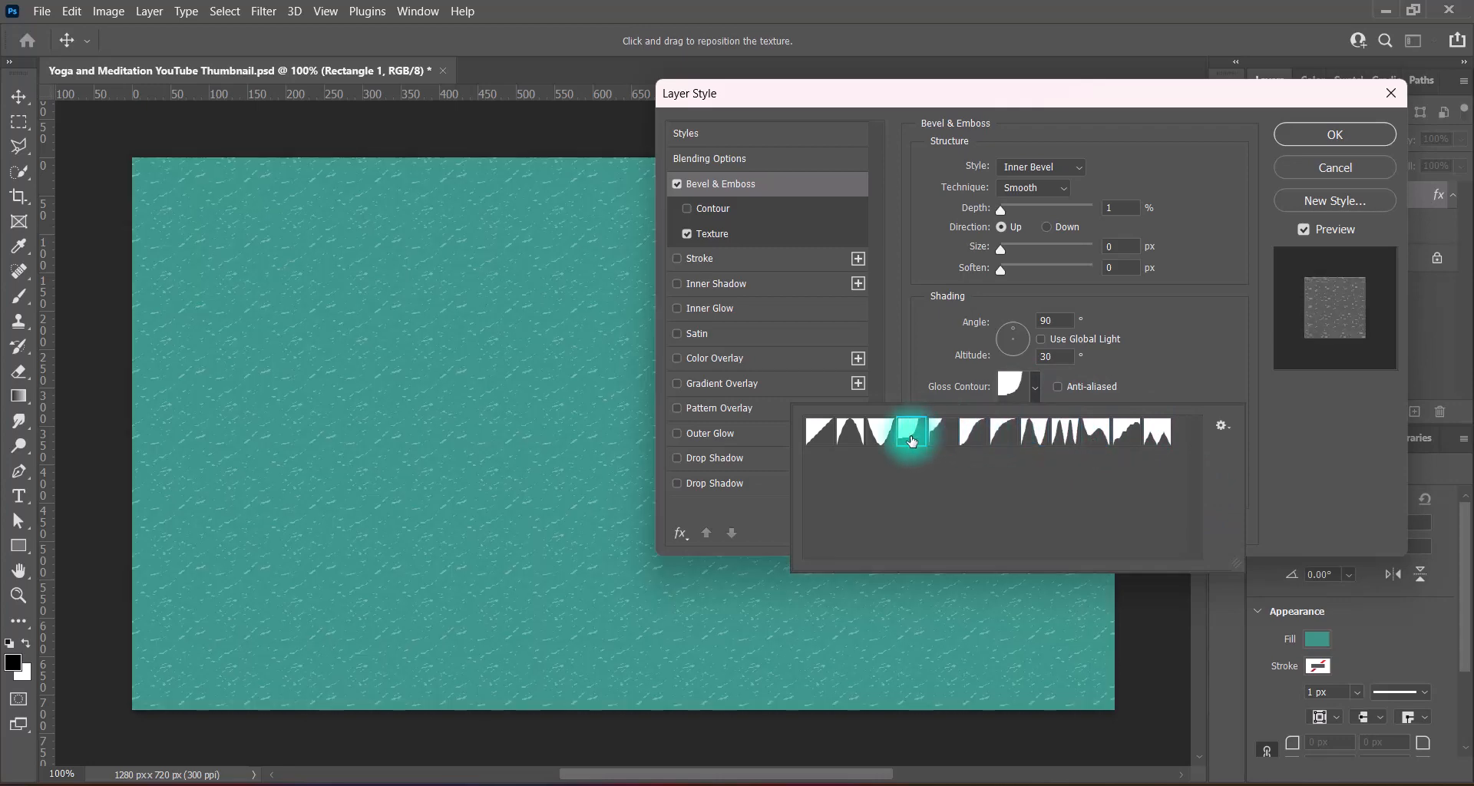
{"action": "left_click", "coordinate": [882, 438]}
{"action": "left_click", "coordinate": [918, 441]}
{"action": "left_click", "coordinate": [1090, 439]}
{"action": "left_click", "coordinate": [1144, 439]}
{"action": "left_click", "coordinate": [1097, 437]}
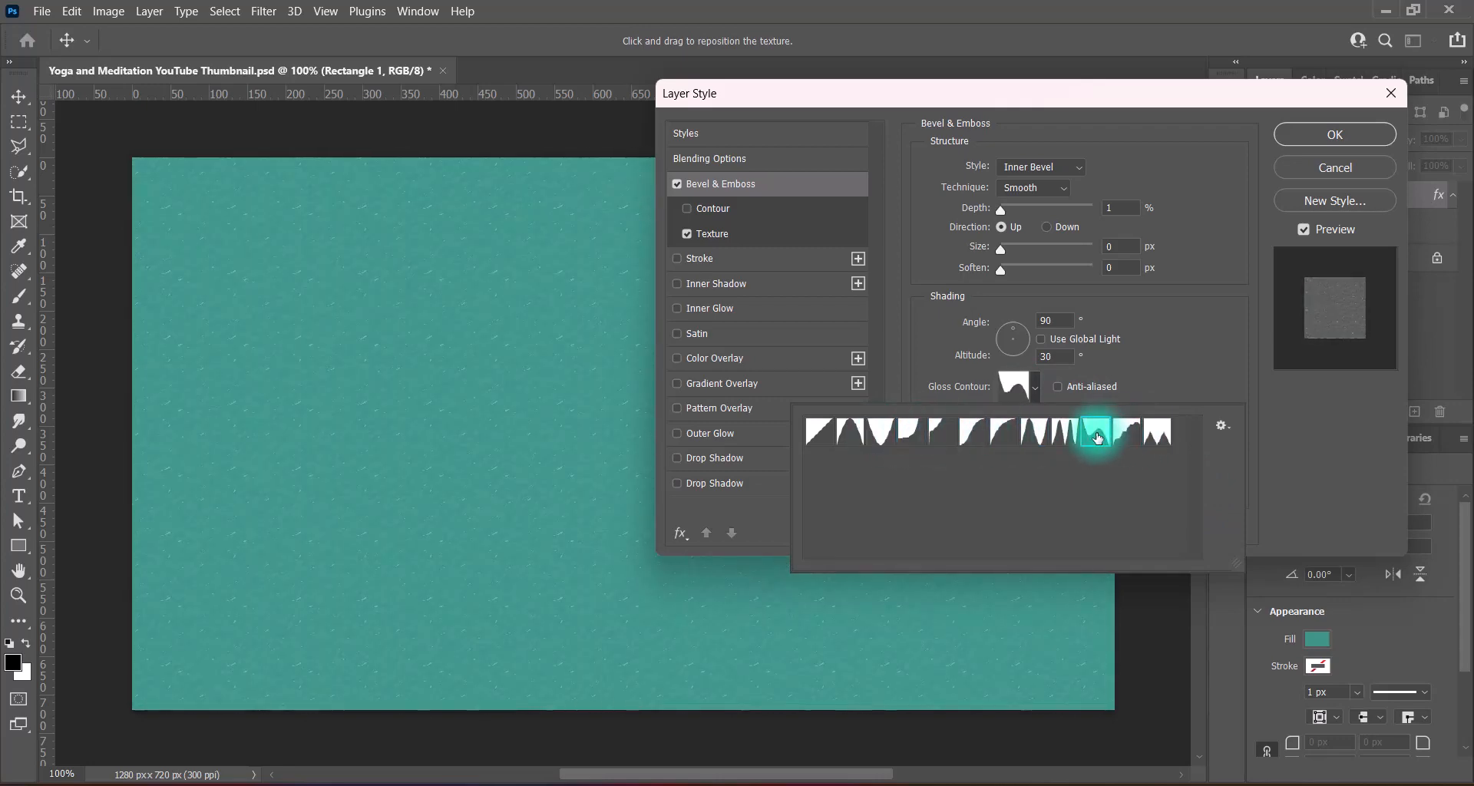
{"action": "left_click", "coordinate": [1314, 421]}
Try Hard Light, Soft Light, Overlay and Vivid Light as the bevel's highlight mode.
{"action": "left_click", "coordinate": [1060, 421]}
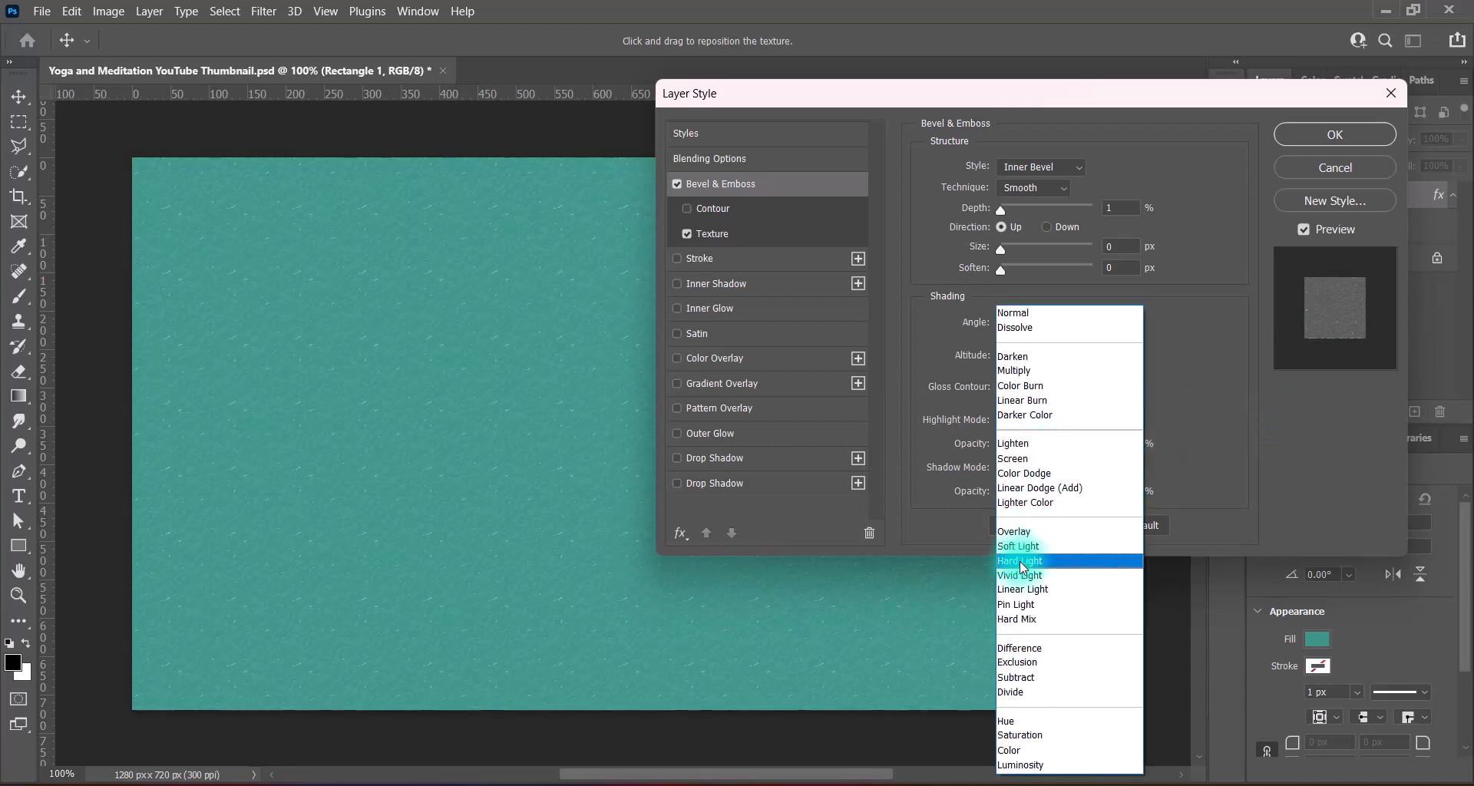
{"action": "left_click", "coordinate": [1019, 564]}
{"action": "left_click", "coordinate": [1057, 423]}
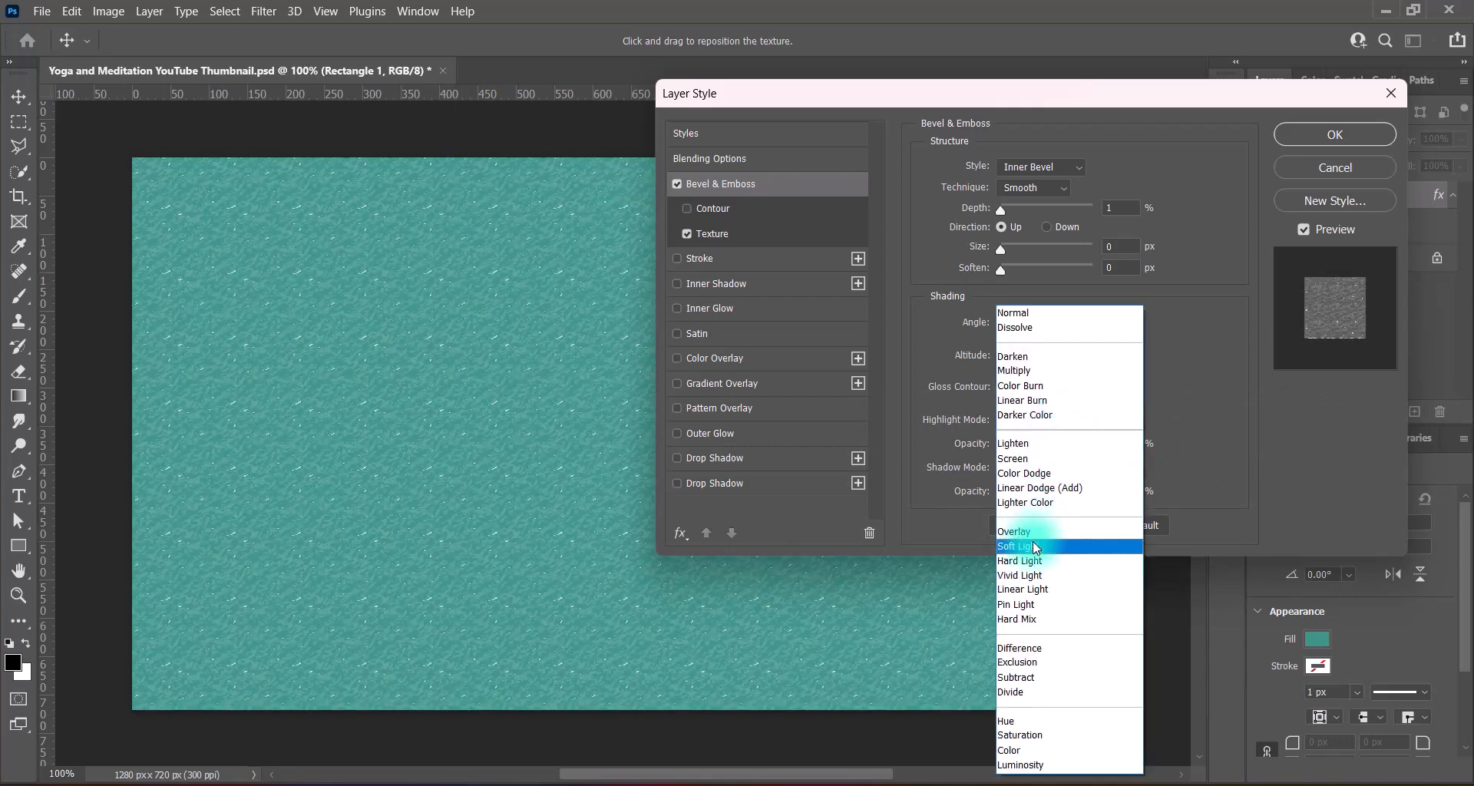
{"action": "left_click", "coordinate": [1033, 541]}
{"action": "left_click", "coordinate": [1050, 422]}
{"action": "left_click", "coordinate": [1030, 526]}
{"action": "left_click", "coordinate": [1051, 424]}
{"action": "left_click", "coordinate": [1033, 573]}
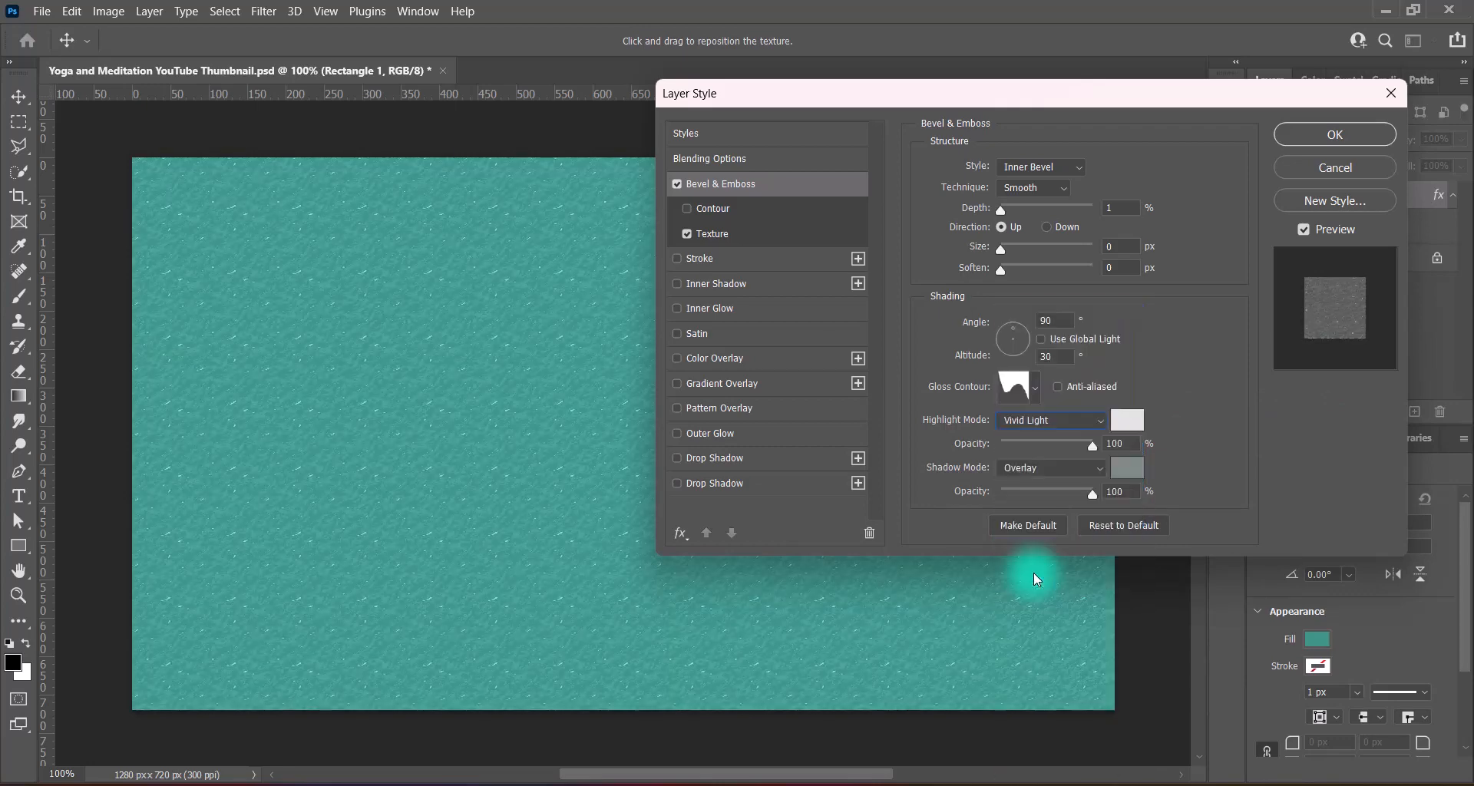
Compare further highlight modes for the bevel, including Hard Light, and set it to Pin Light.
{"action": "left_click", "coordinate": [1039, 422]}
{"action": "left_click", "coordinate": [1031, 595]}
{"action": "left_click", "coordinate": [1051, 421]}
{"action": "left_click", "coordinate": [1033, 549]}
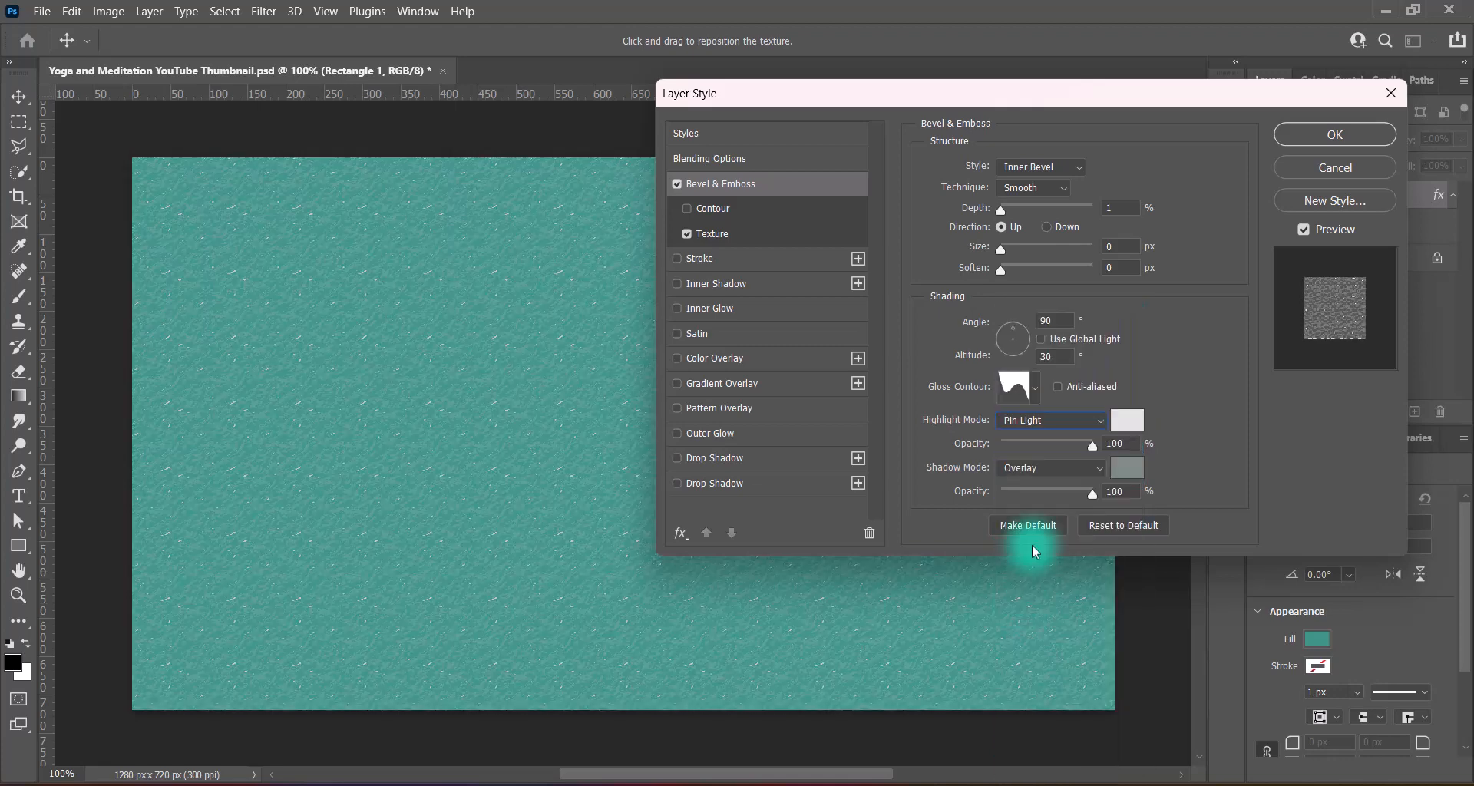
{"action": "left_click", "coordinate": [1049, 420]}
{"action": "left_click", "coordinate": [1033, 569]}
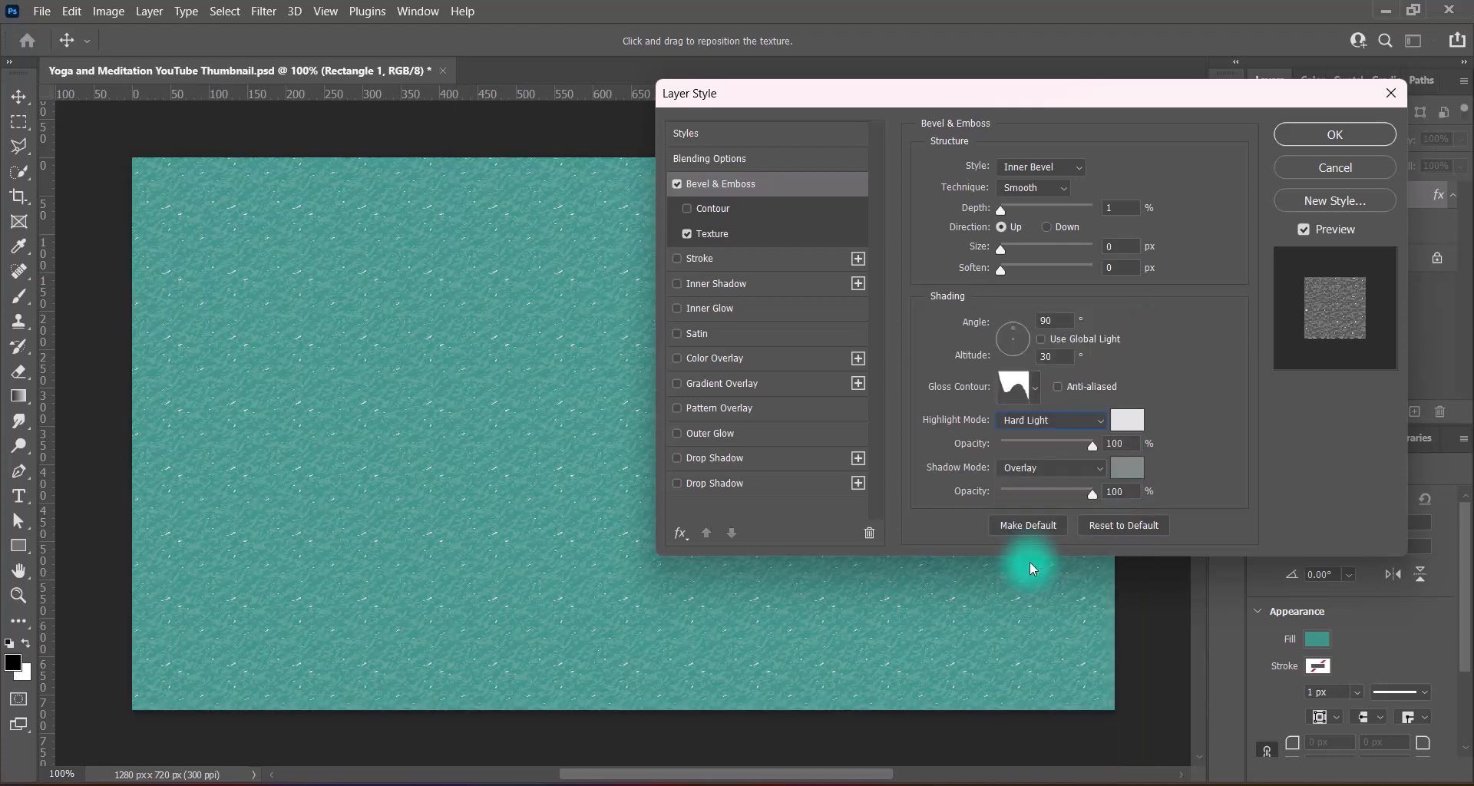
{"action": "left_click", "coordinate": [1033, 423]}
{"action": "left_click", "coordinate": [1029, 604]}
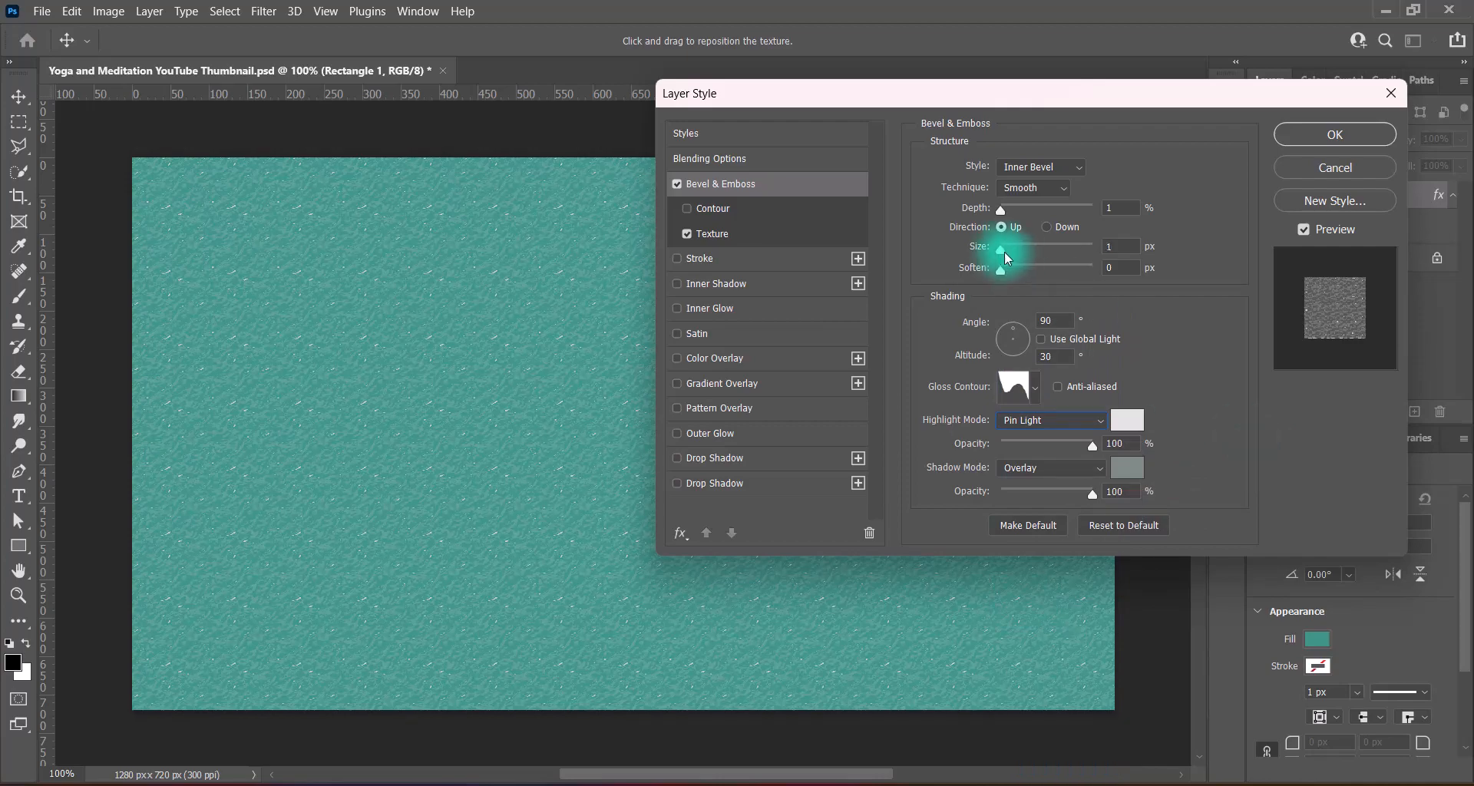
Set the inner bevel's size to 120 px, then save the document with the layer style applied.
{"action": "left_click_drag", "start_coordinate": [1001, 249], "coordinate": [1026, 254]}
{"action": "left_click", "coordinate": [1114, 248]}
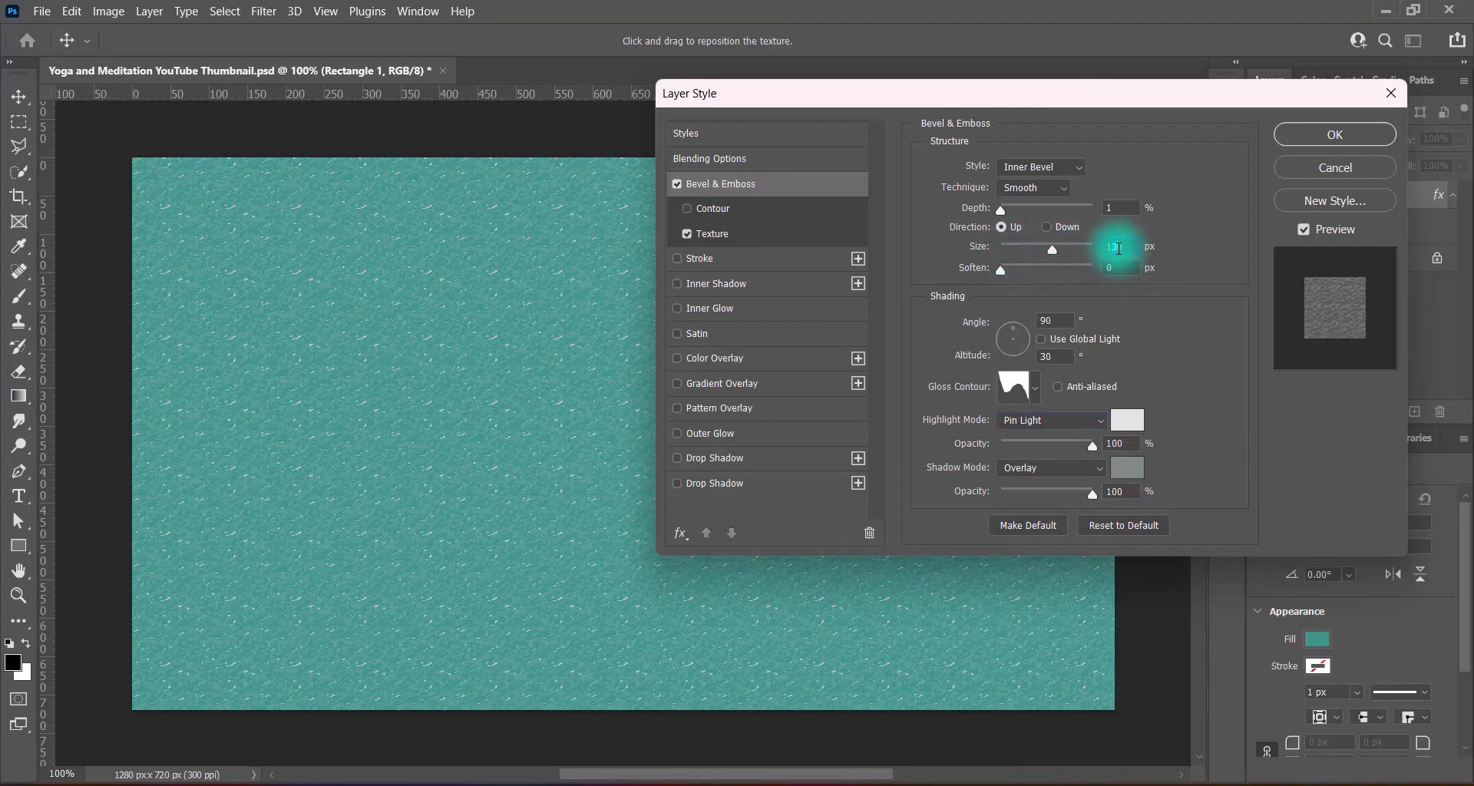
{"action": "key", "text": "shift+Down"}
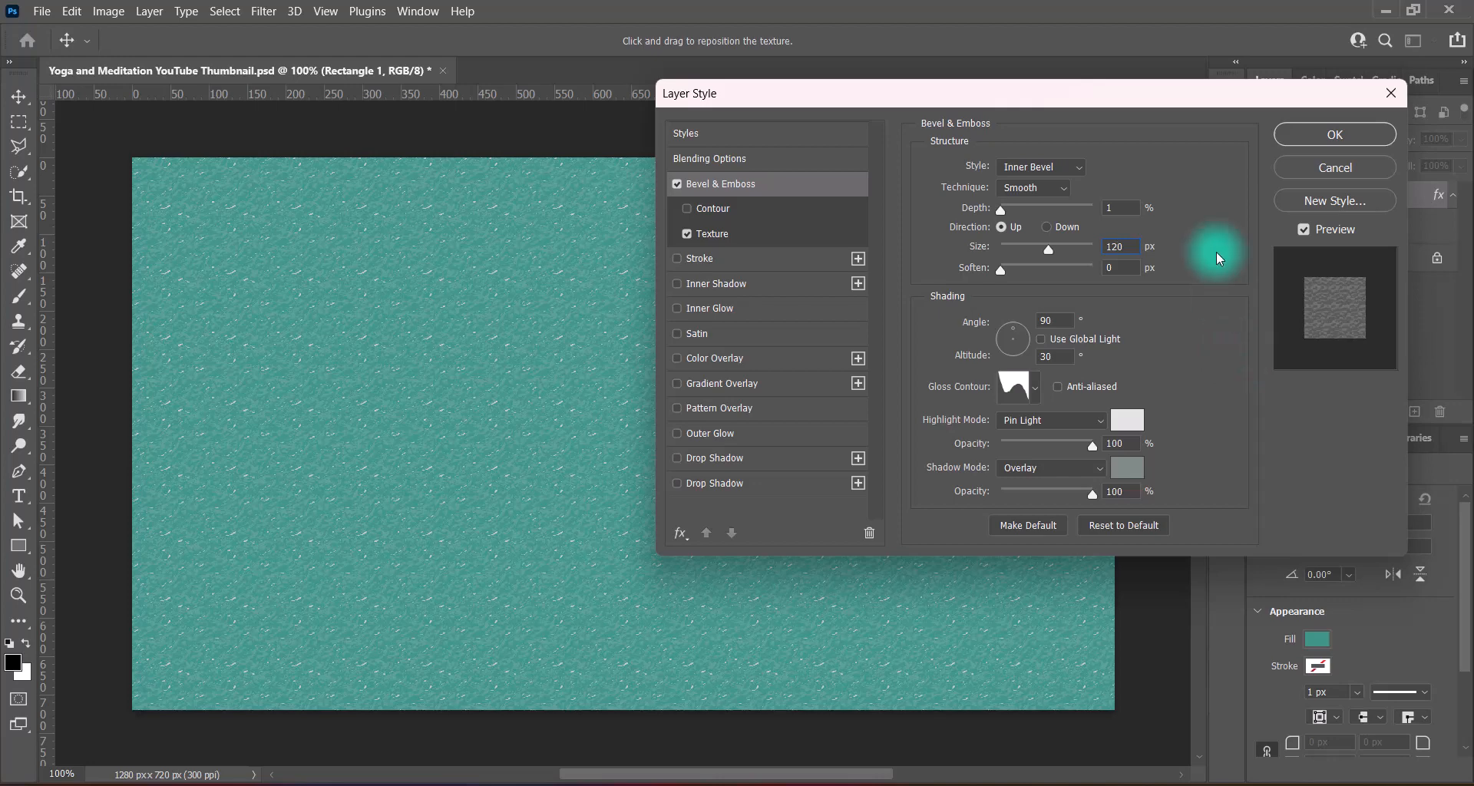
{"action": "left_click", "coordinate": [1325, 134]}
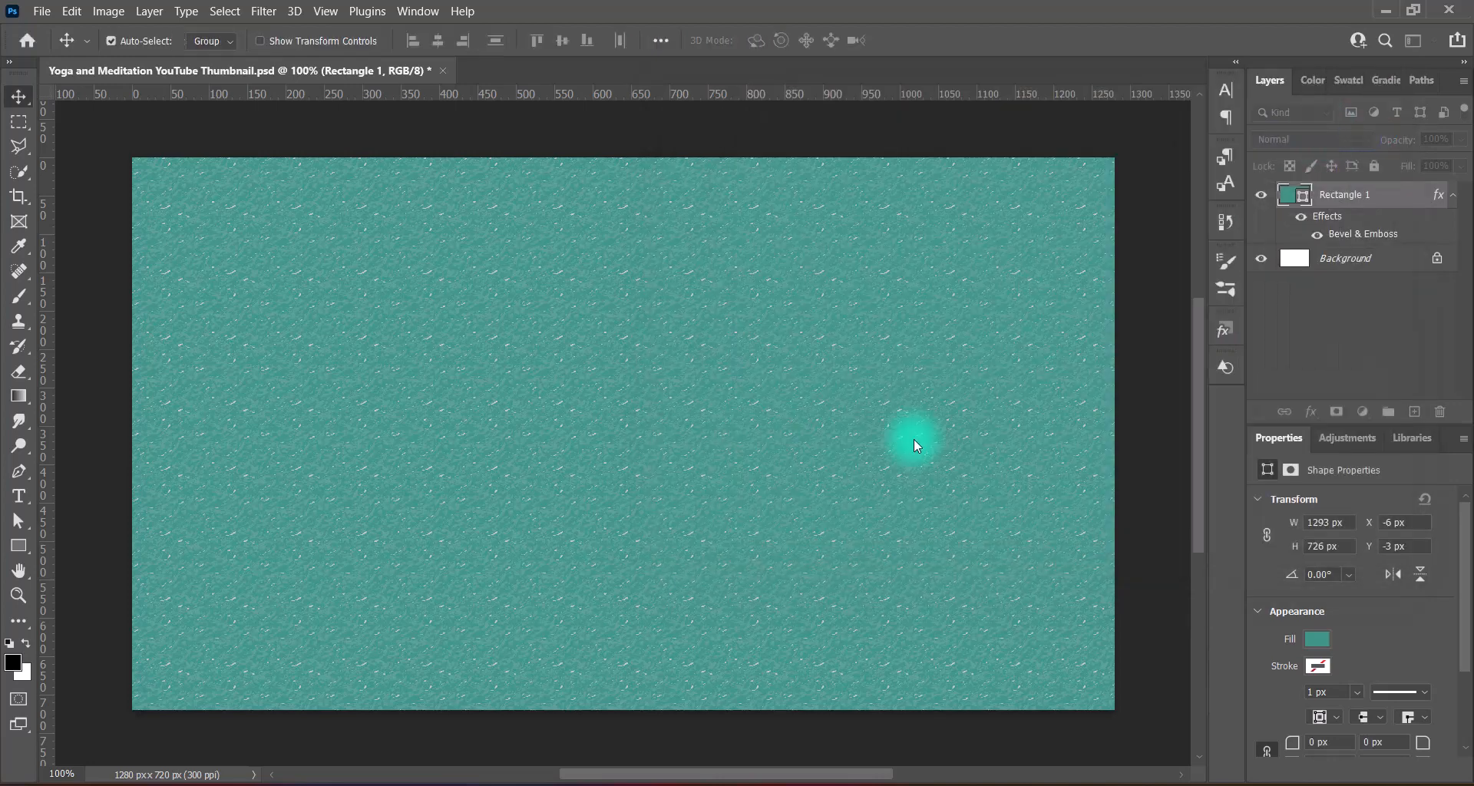
{"action": "key", "text": "ctrl+s"}
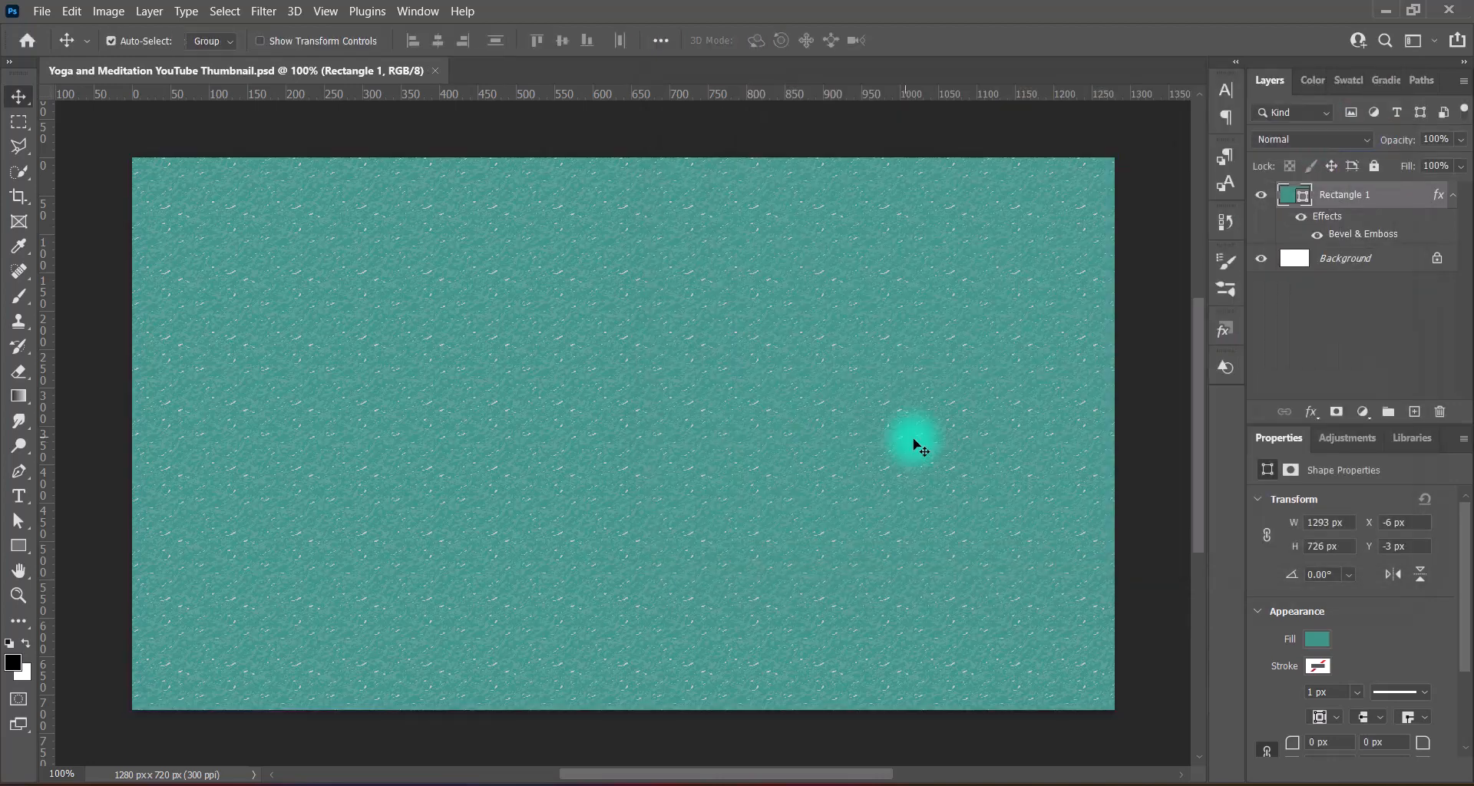
Draw a black circle about 588 px in diameter on a new layer and place it right of the canvas centre, vertically centred.
{"action": "left_click", "coordinate": [1415, 416]}
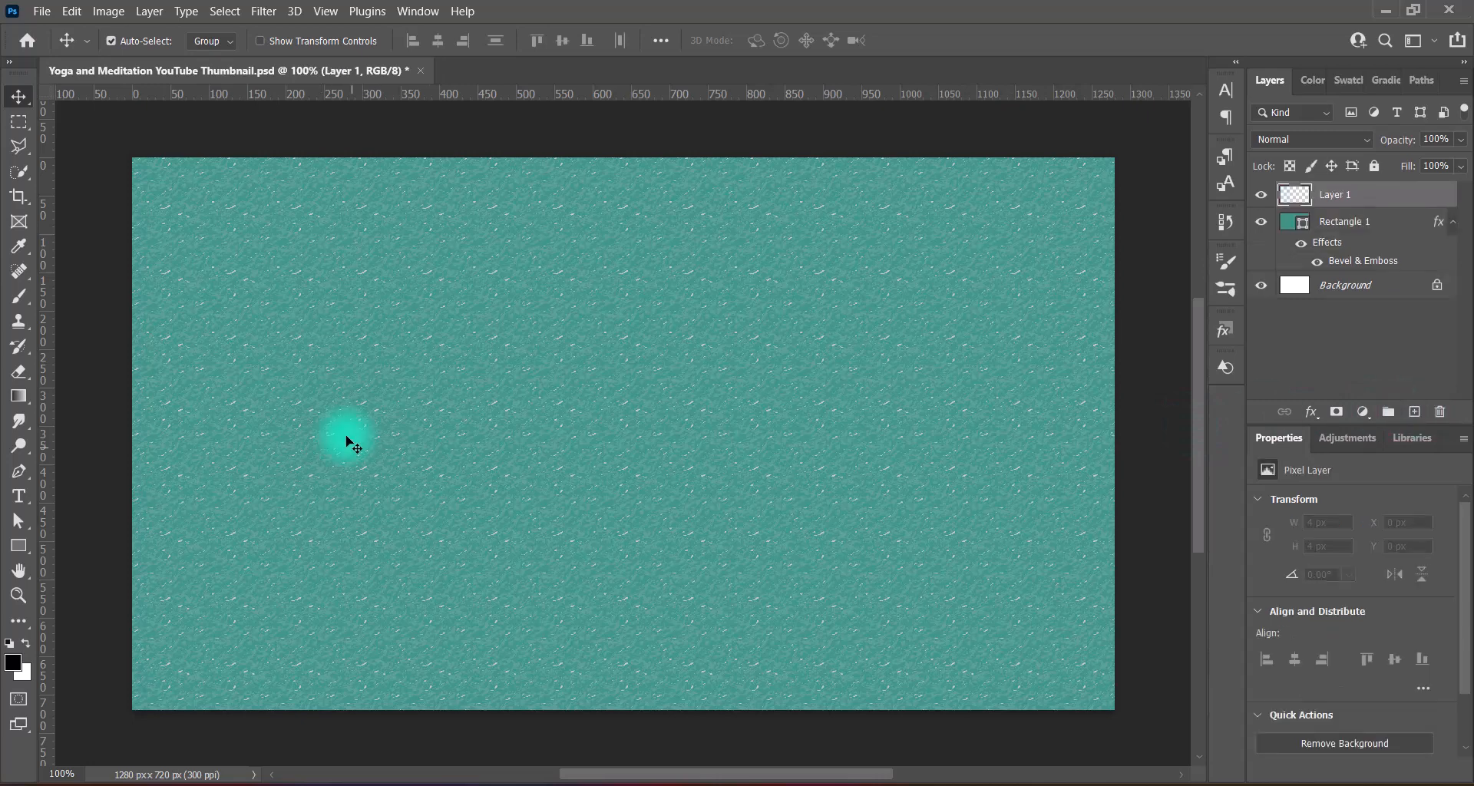
{"action": "right_click", "coordinate": [17, 545]}
{"action": "left_click", "coordinate": [98, 547]}
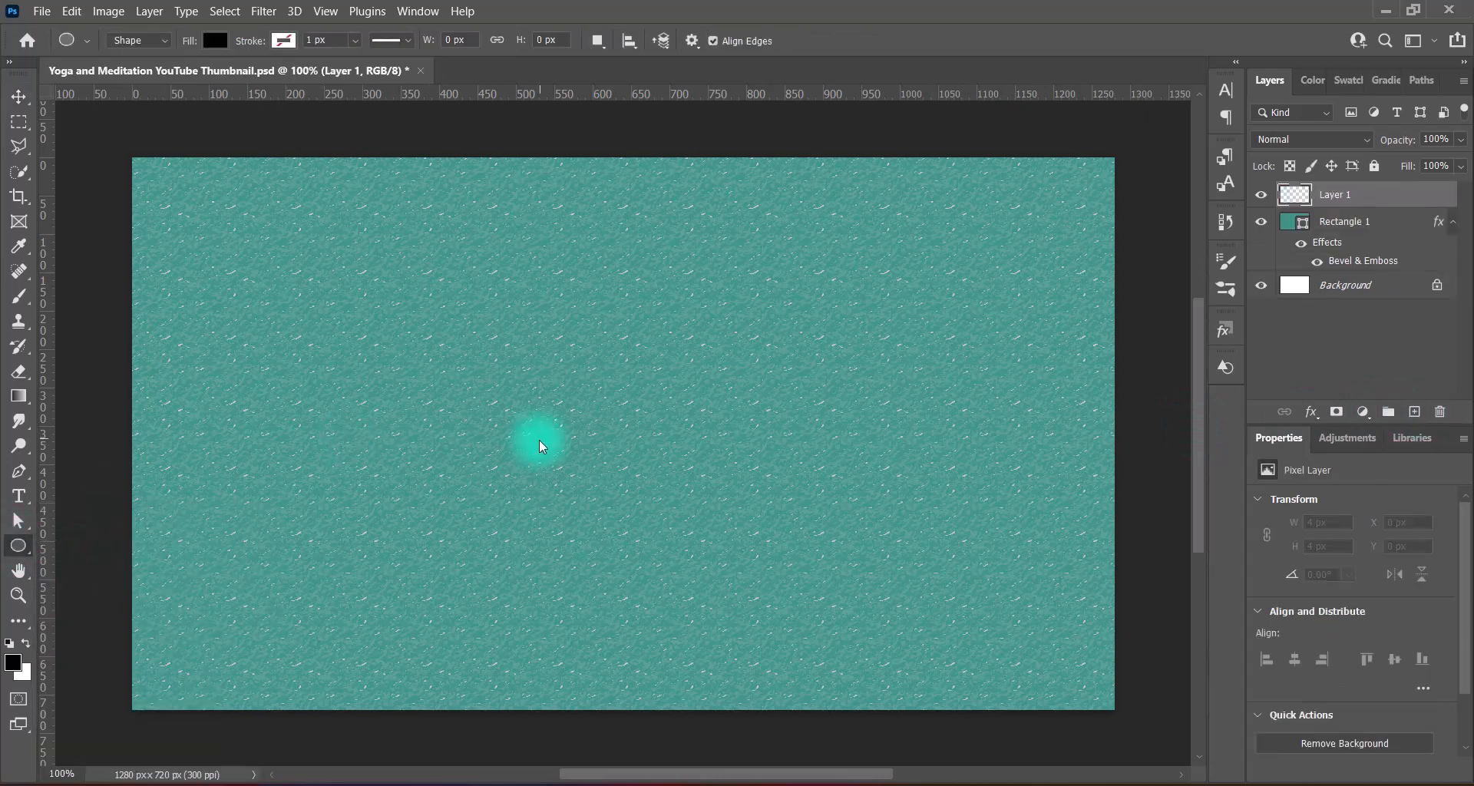
{"action": "mouse_move", "coordinate": [498, 285]}
{"action": "left_mouse_down"}
{"action": "mouse_move", "coordinate": [1063, 688]}
{"action": "mouse_move", "coordinate": [1136, 722]}
{"action": "left_mouse_up"}
{"action": "key", "text": "v"}
{"action": "left_click_drag", "start_coordinate": [600, 453], "coordinate": [772, 467]}
Enlarge the black circle to about 636 px and centre it on the canvas.
{"action": "key", "text": "ctrl+t"}
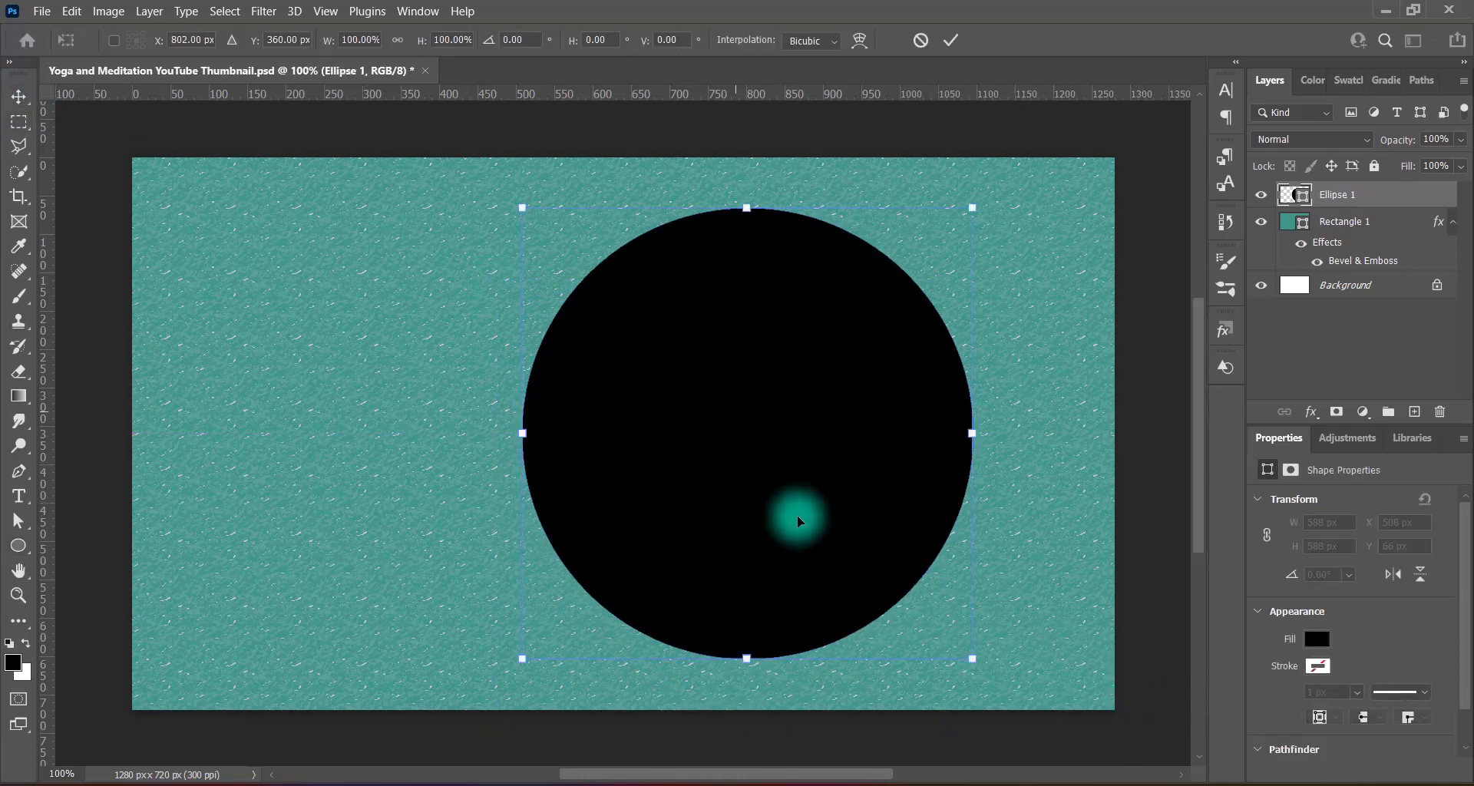
{"action": "left_click_drag", "start_coordinate": [747, 207], "coordinate": [748, 169]}
{"action": "left_click_drag", "start_coordinate": [816, 364], "coordinate": [628, 410]}
Add a Gradient Overlay to the circle with the Diamond style and Reverse turned off.
{"action": "left_click", "coordinate": [1292, 195]}
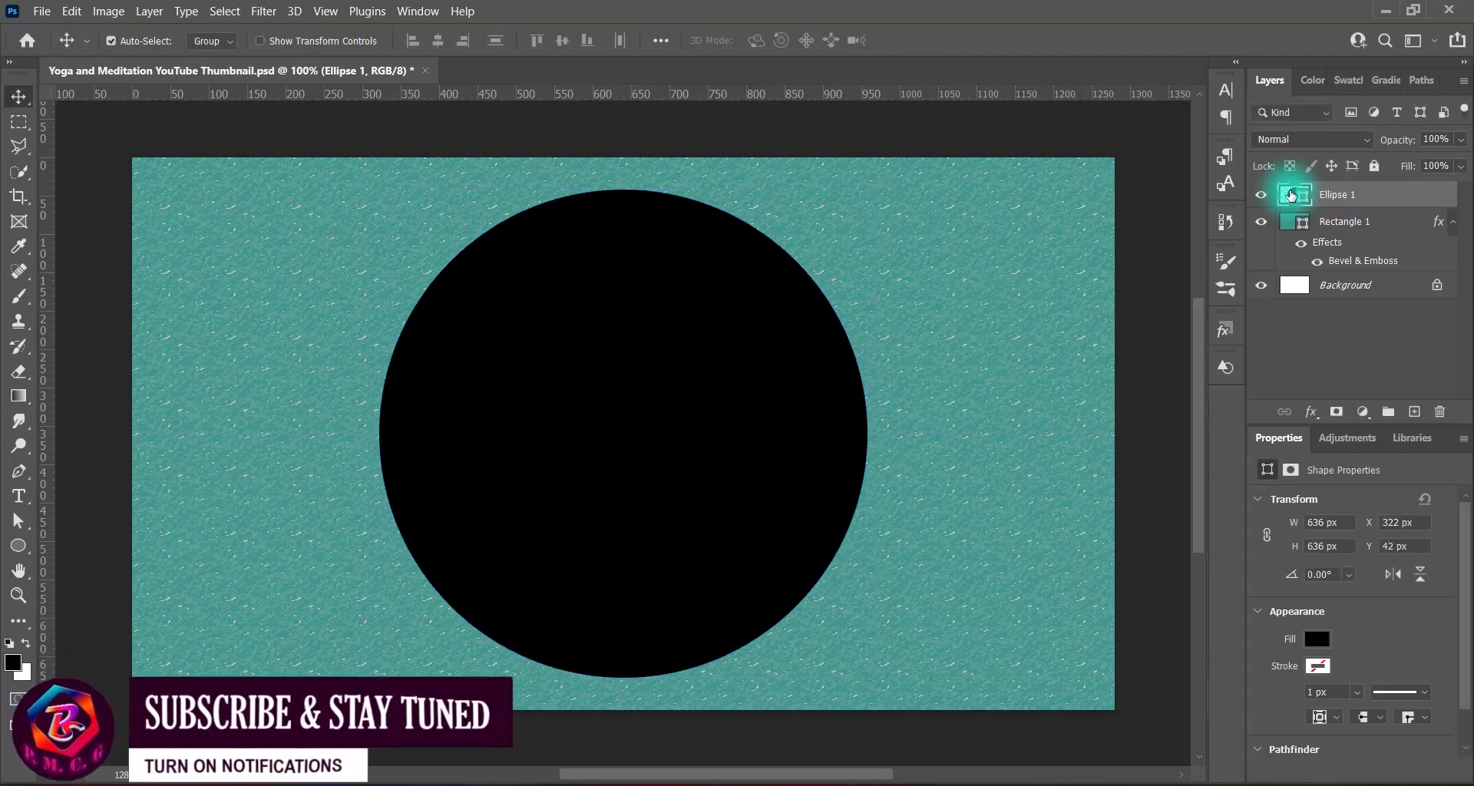
{"action": "right_click", "coordinate": [1291, 195]}
{"action": "left_click", "coordinate": [1287, 203]}
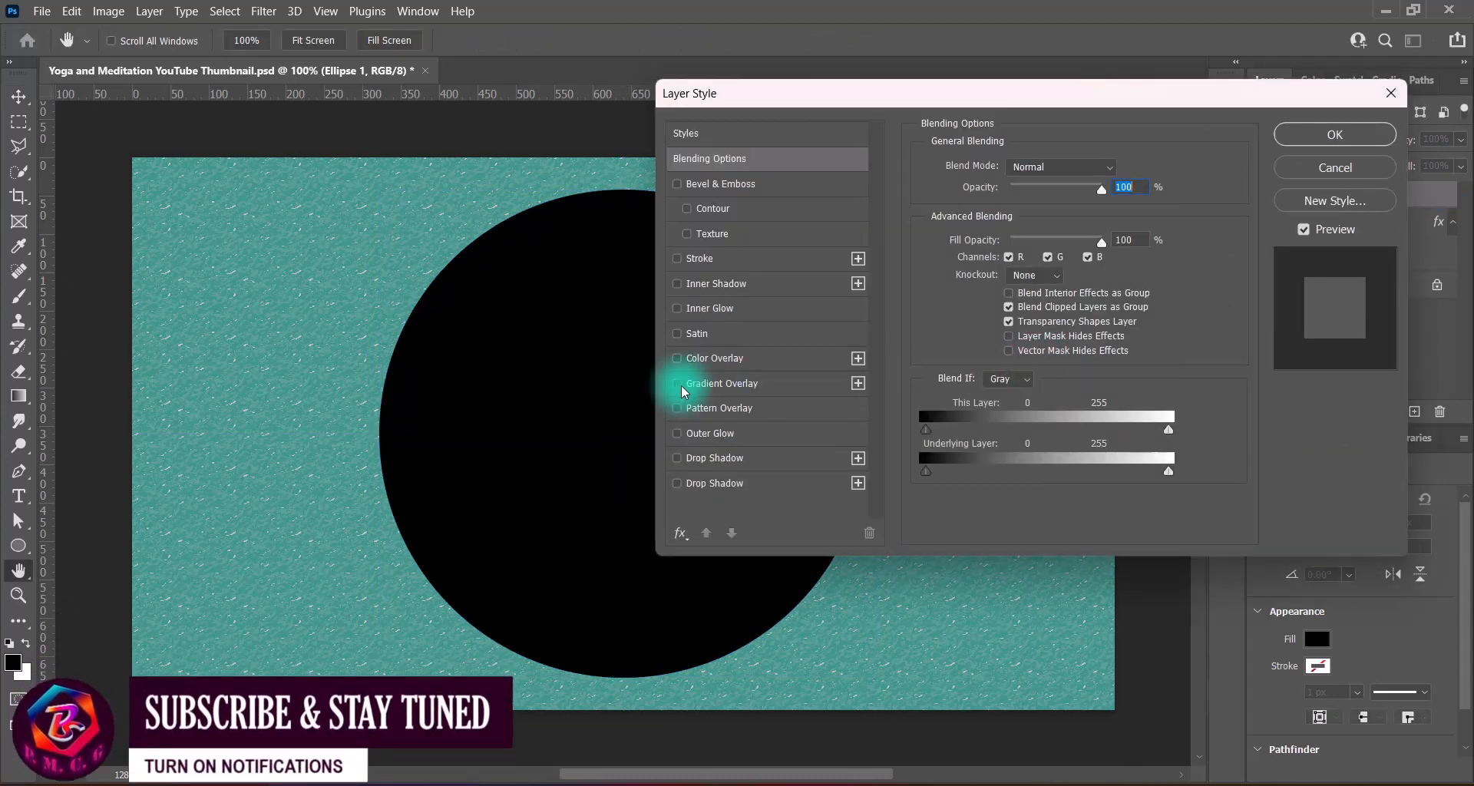
{"action": "left_click", "coordinate": [722, 384]}
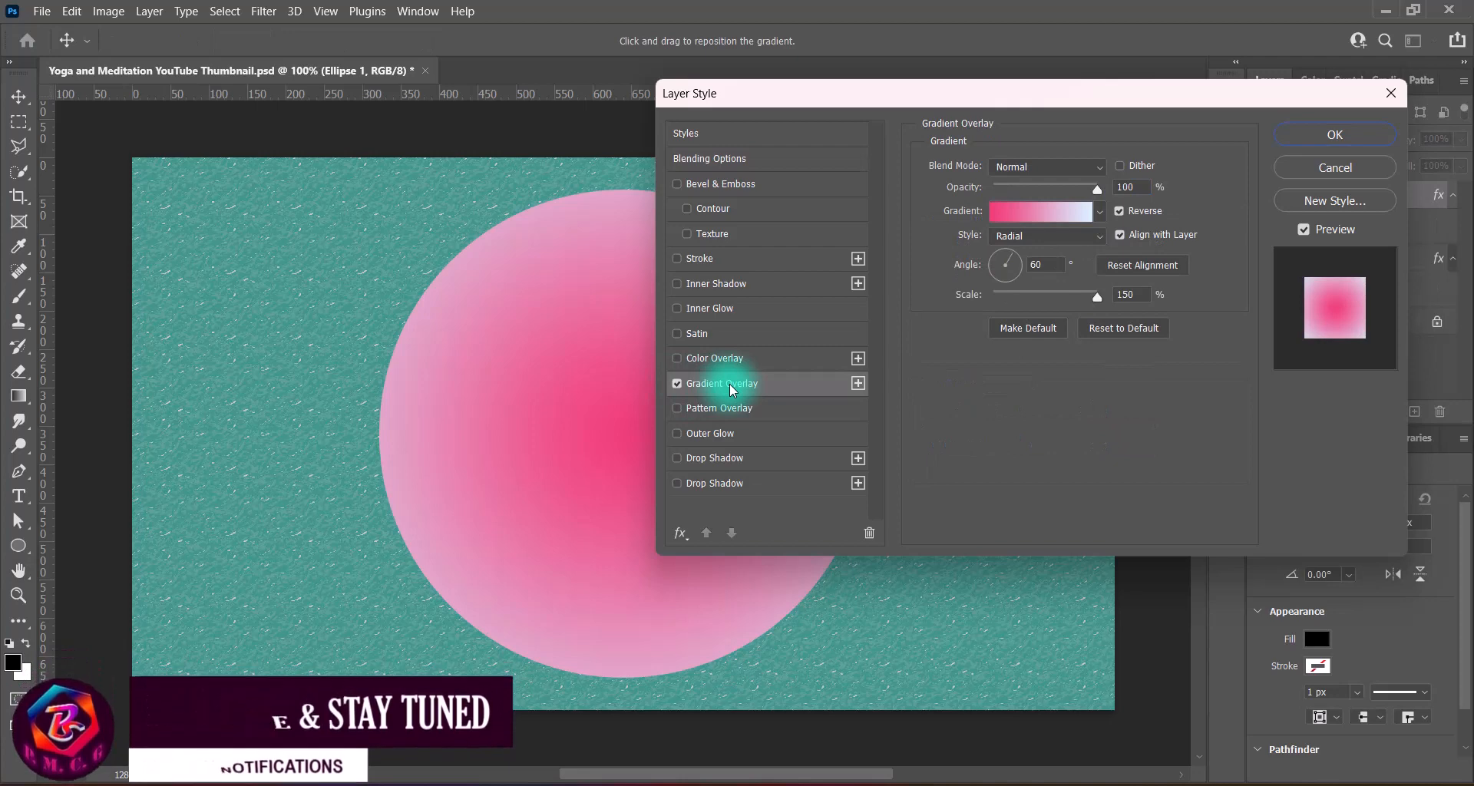
{"action": "left_click", "coordinate": [1048, 235]}
{"action": "left_click", "coordinate": [1035, 309]}
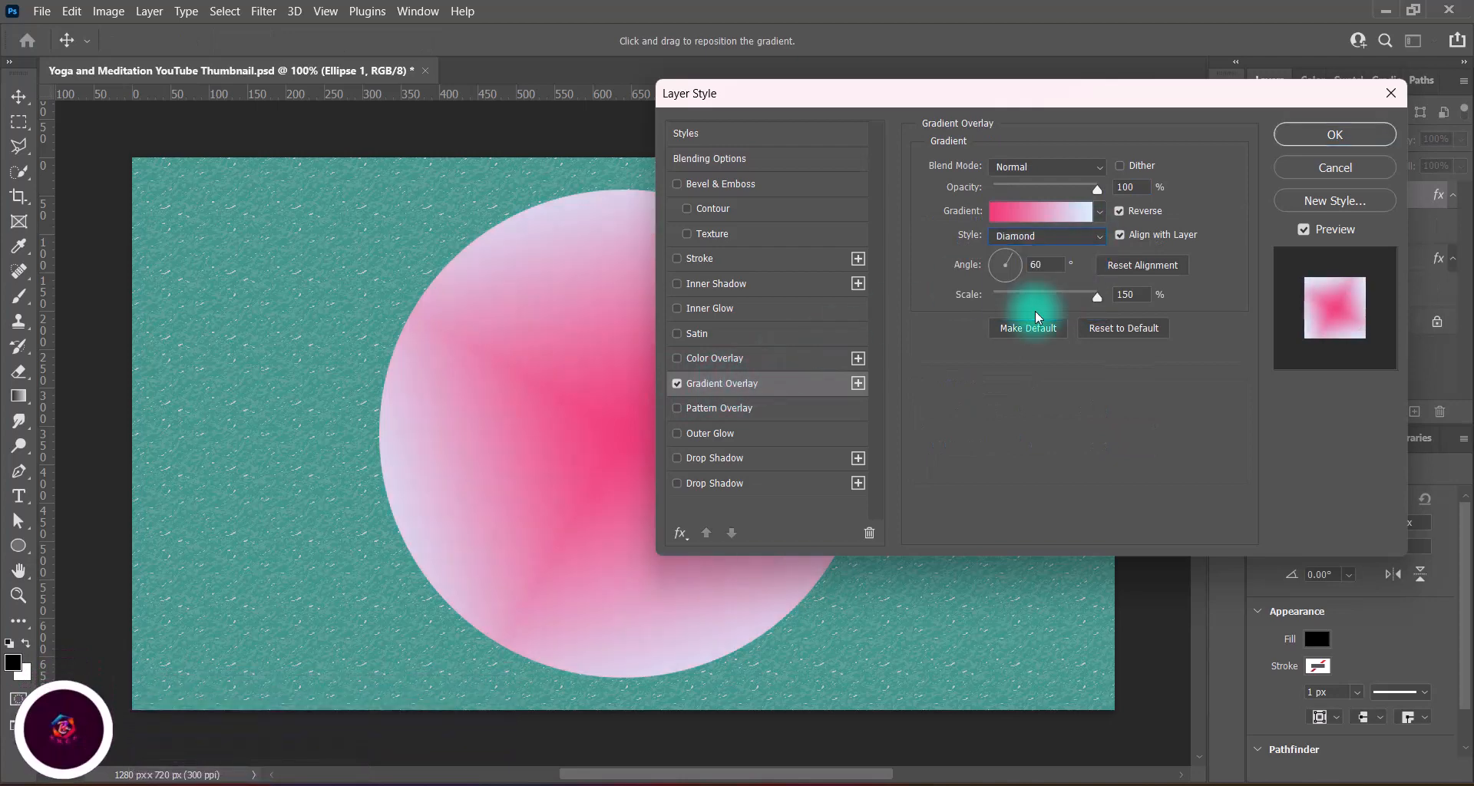
{"action": "left_click", "coordinate": [1119, 210]}
Apply the first Cloud preset, white to pale cyan, as the circle's overlay gradient.
{"action": "left_click", "coordinate": [1102, 215]}
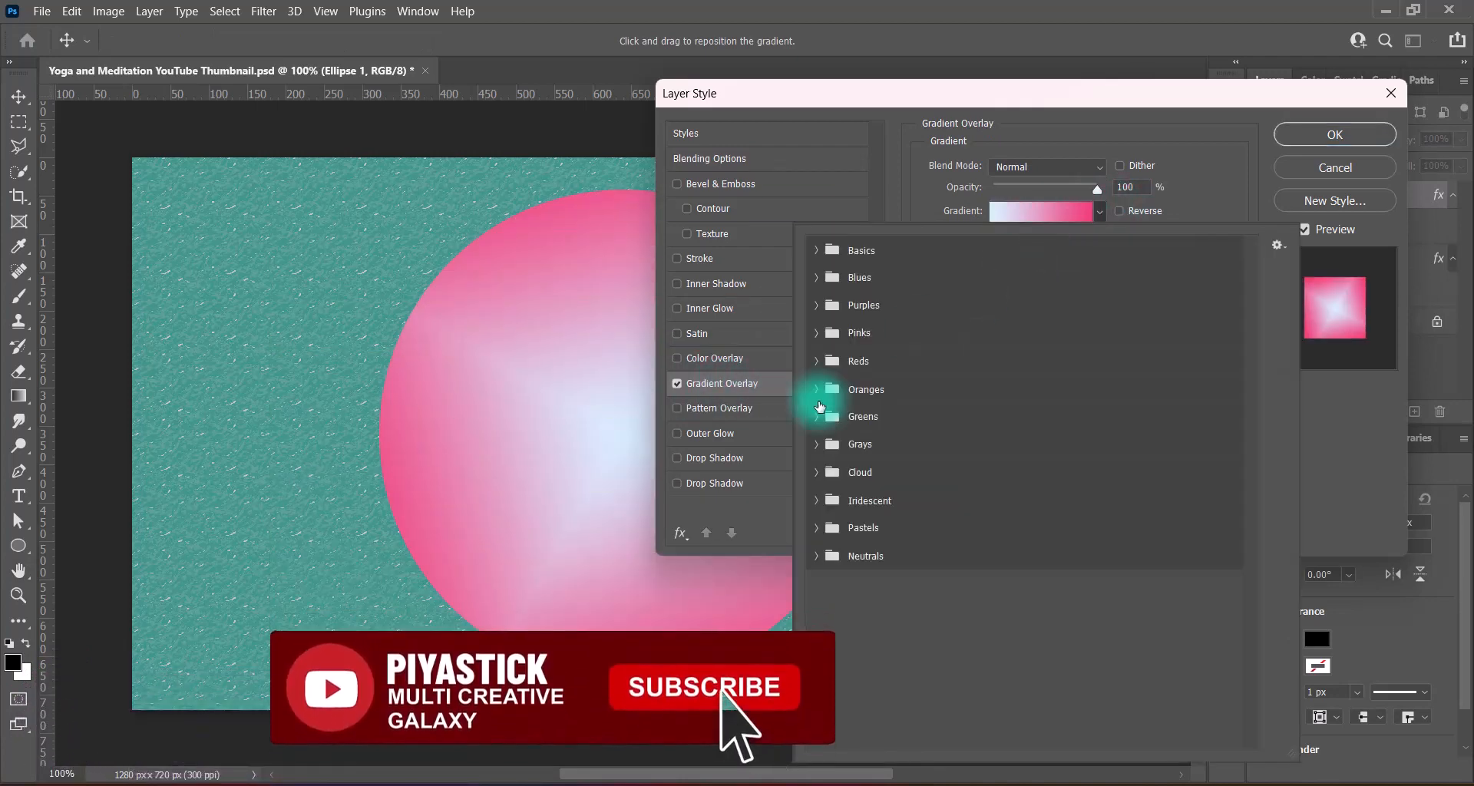
{"action": "left_click", "coordinate": [815, 471]}
{"action": "left_click", "coordinate": [832, 500]}
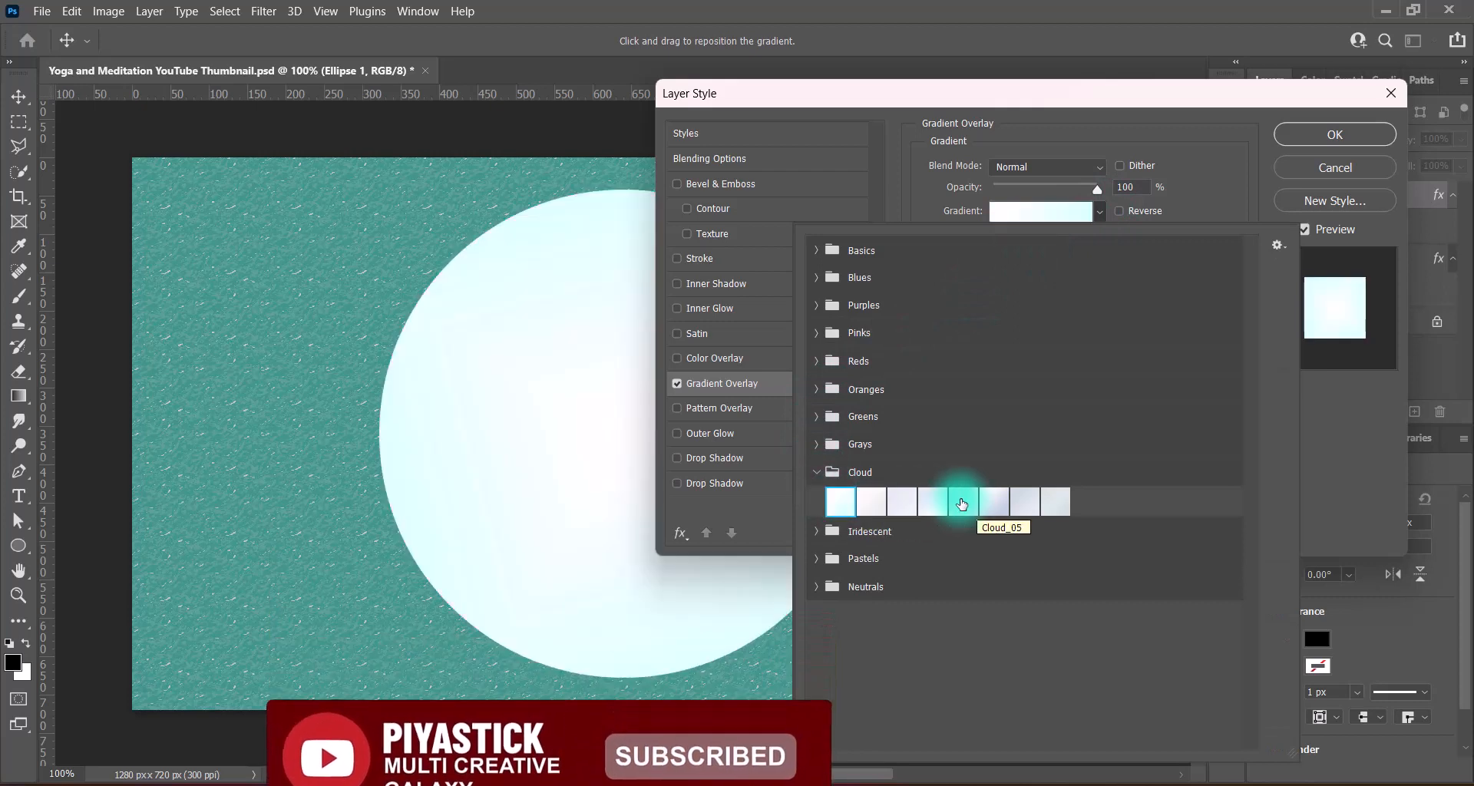
{"action": "left_click", "coordinate": [962, 500]}
{"action": "left_click", "coordinate": [990, 500]}
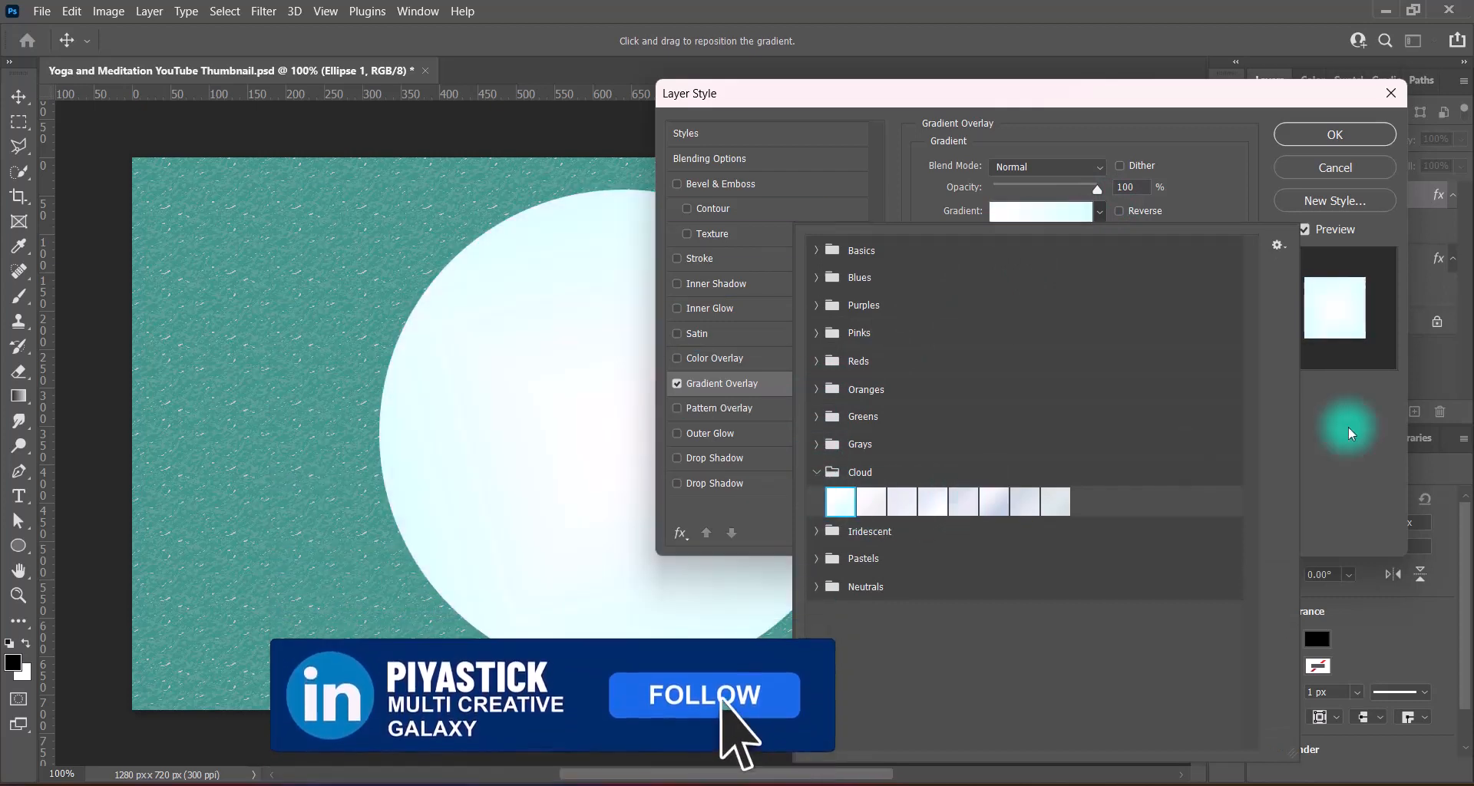
{"action": "left_click", "coordinate": [1343, 421]}
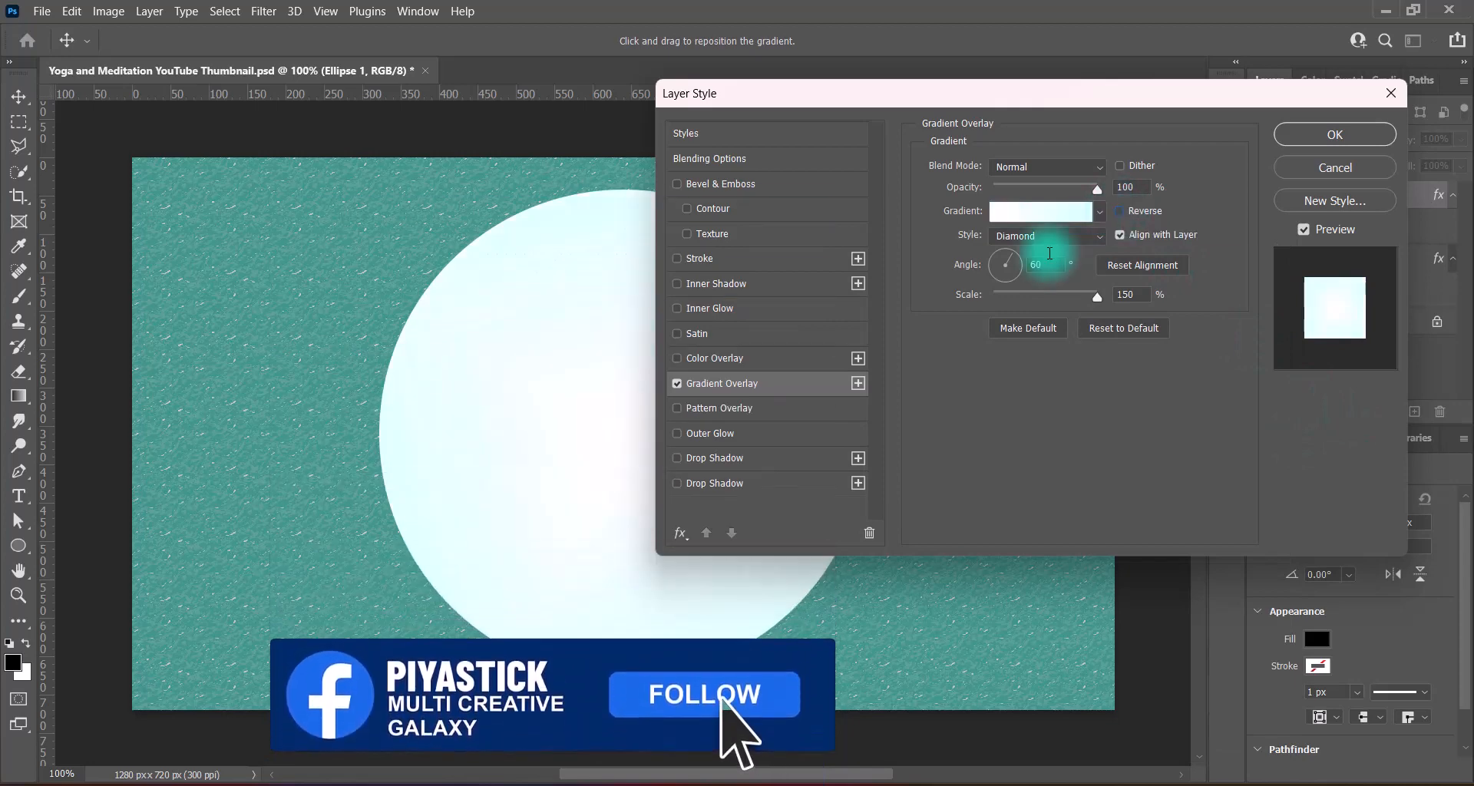
Add an Outer Glow to the circle with 0% noise, 75% range and a size of 87 px.
{"action": "left_click", "coordinate": [678, 434]}
{"action": "left_click", "coordinate": [711, 433]}
{"action": "left_click_drag", "start_coordinate": [1031, 210], "coordinate": [989, 212]}
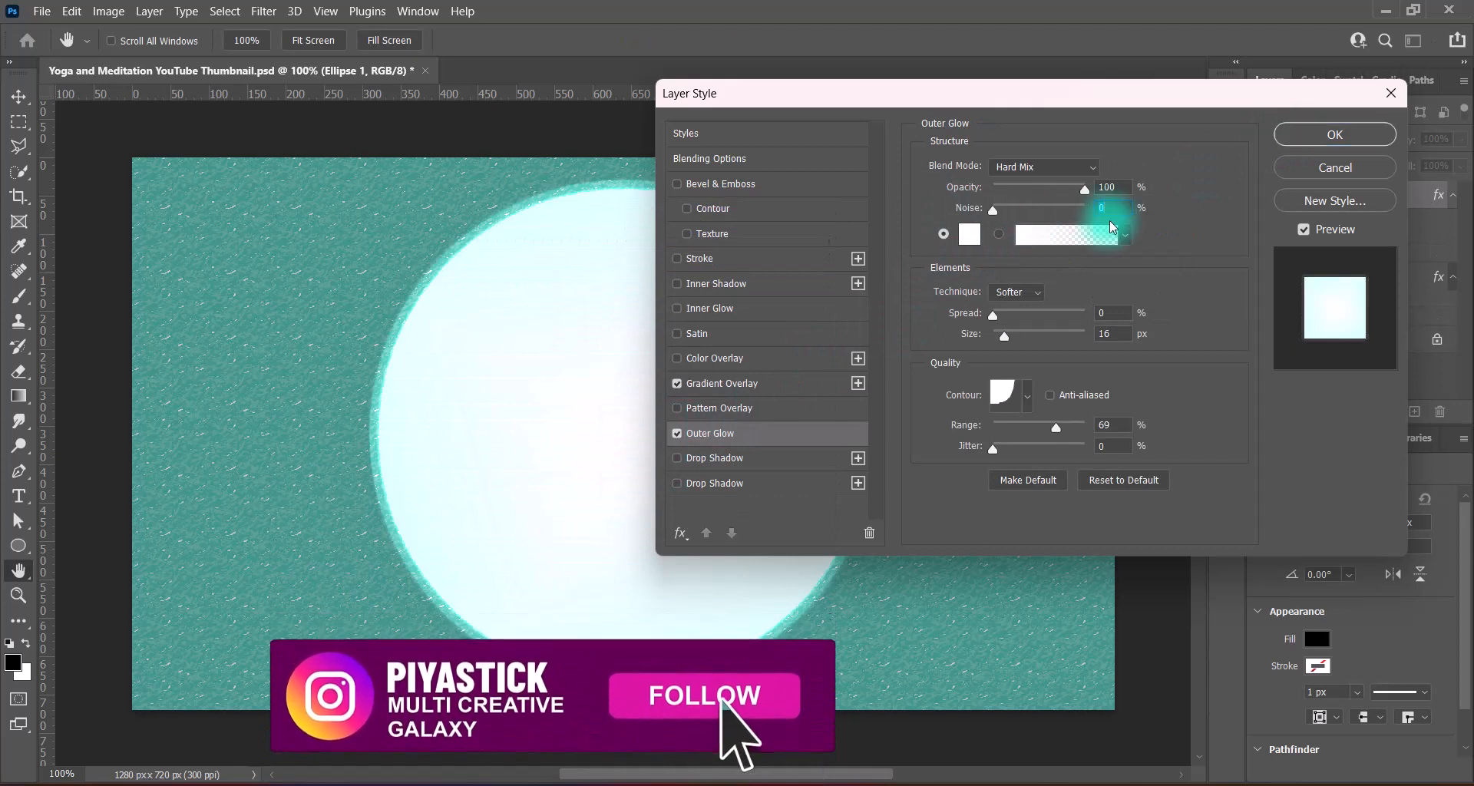
{"action": "left_click_drag", "start_coordinate": [1057, 428], "coordinate": [1061, 430]}
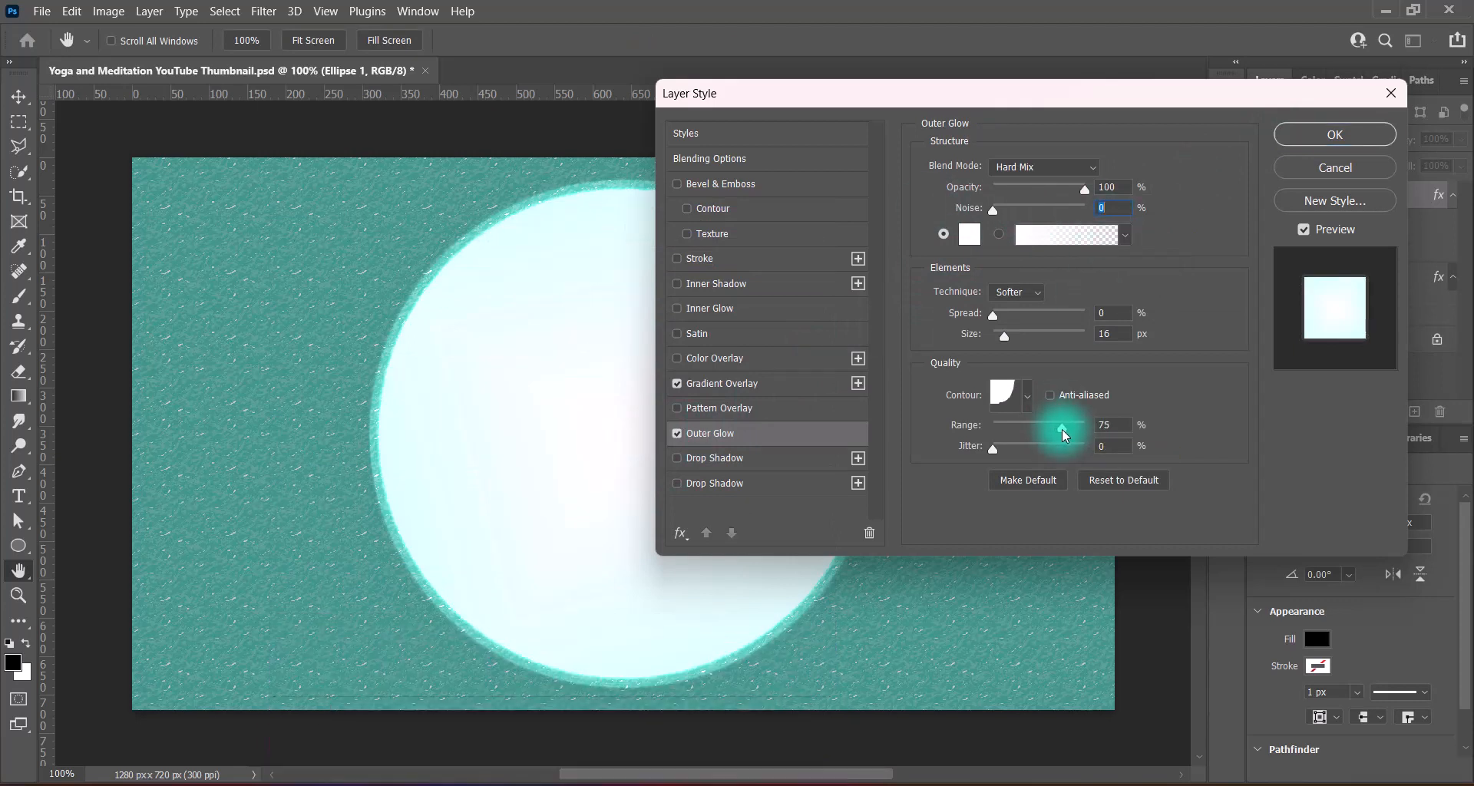
{"action": "left_click_drag", "start_coordinate": [1028, 334], "coordinate": [1029, 353]}
Compare the contour presets for the circle's outer glow and pick the seventh one.
{"action": "left_click", "coordinate": [1027, 396]}
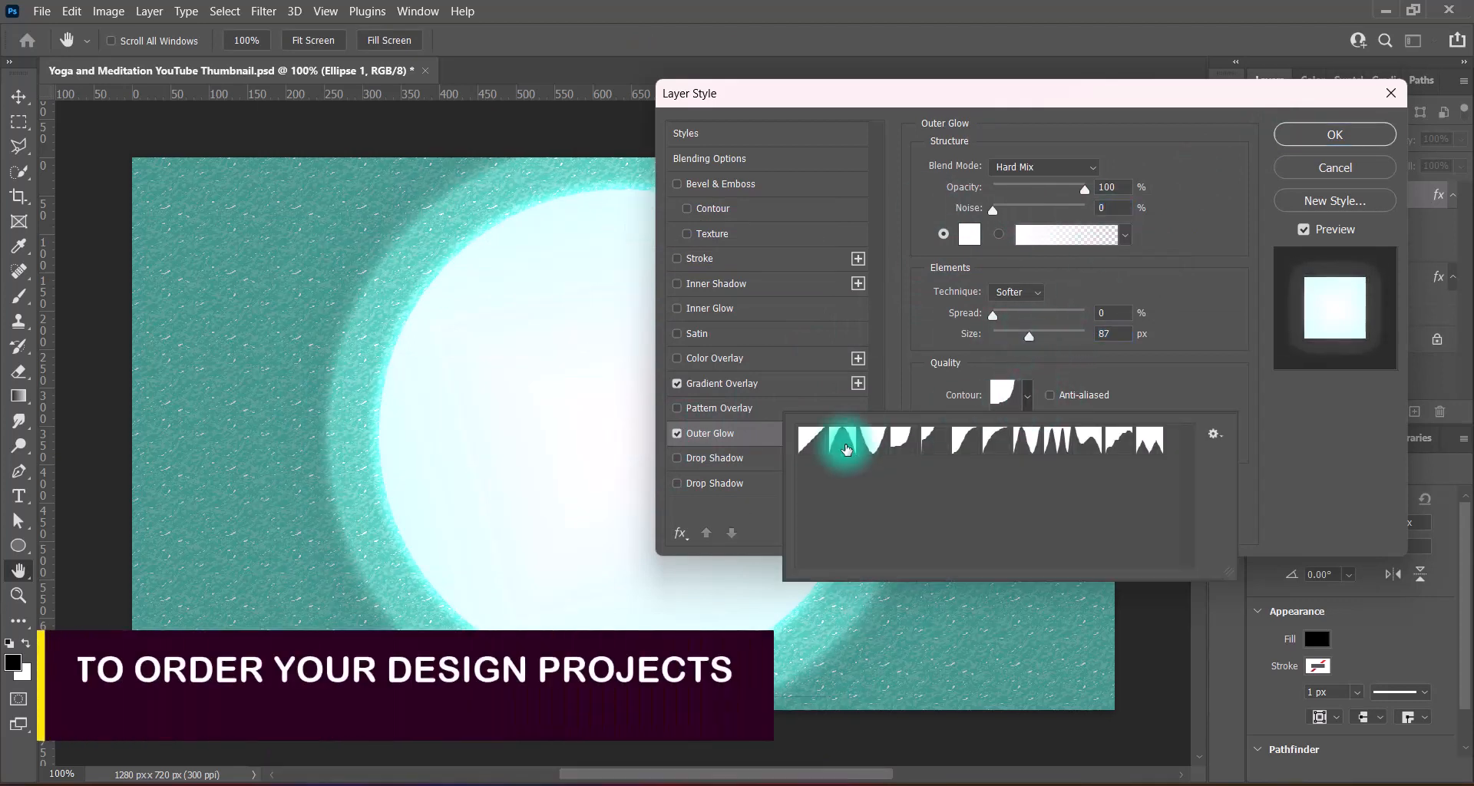
{"action": "left_click", "coordinate": [847, 443]}
{"action": "left_click", "coordinate": [875, 442]}
{"action": "left_click", "coordinate": [901, 442]}
{"action": "left_click", "coordinate": [928, 442]}
{"action": "left_click", "coordinate": [962, 442]}
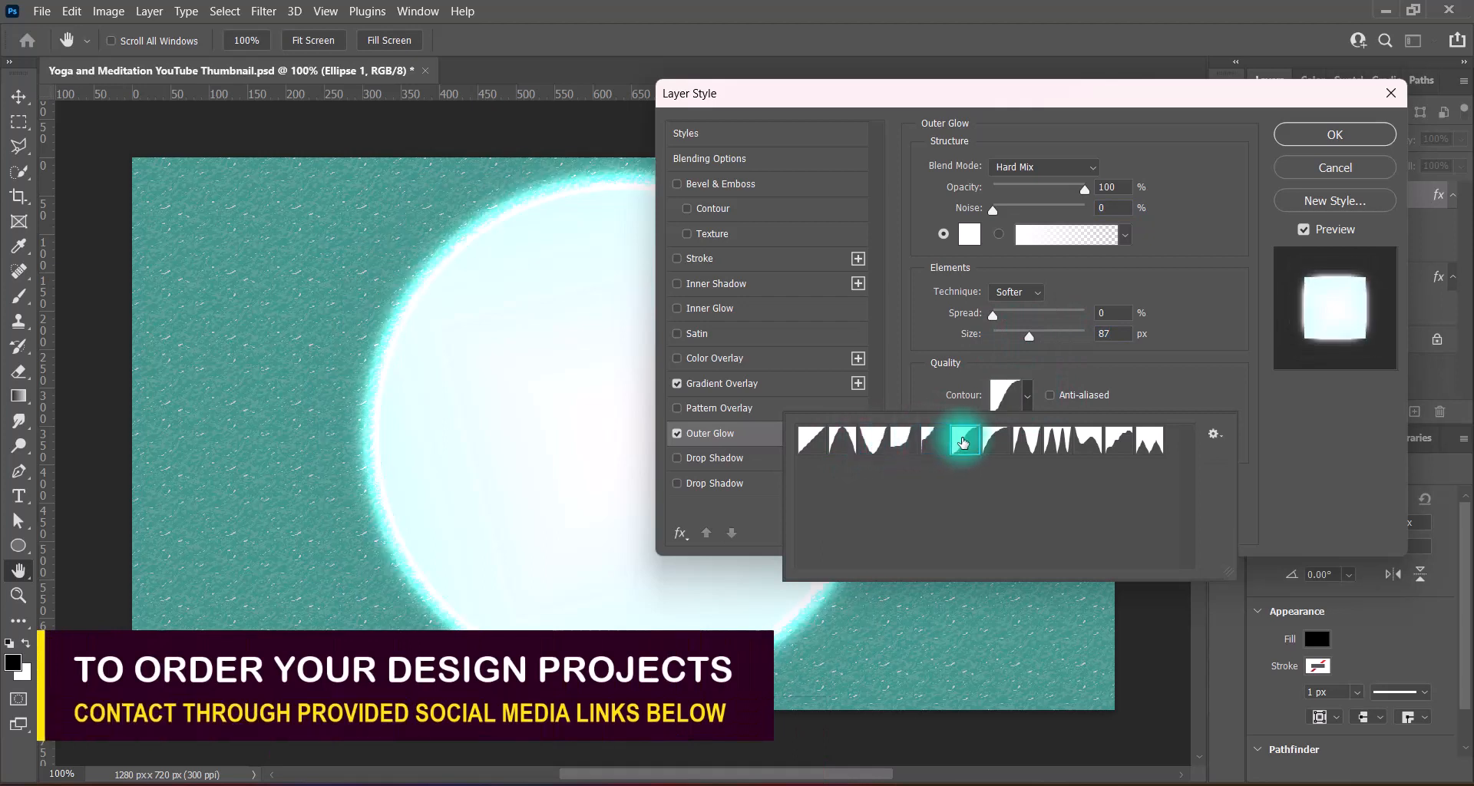
{"action": "left_click", "coordinate": [999, 443]}
{"action": "left_click", "coordinate": [1021, 442]}
{"action": "left_click", "coordinate": [1054, 443]}
{"action": "left_click", "coordinate": [1084, 444]}
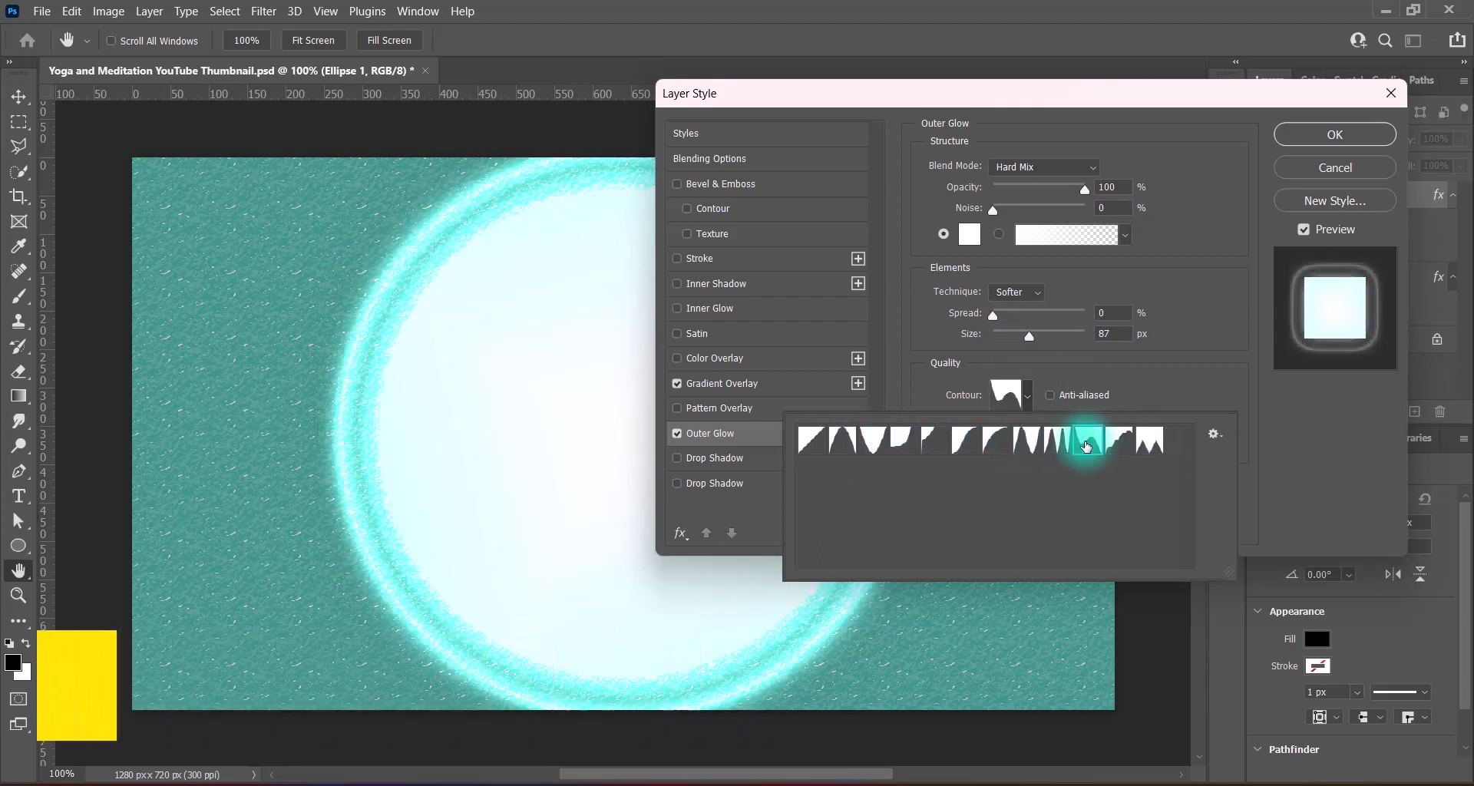
{"action": "left_click", "coordinate": [1056, 444]}
{"action": "left_click", "coordinate": [1025, 444]}
{"action": "left_click", "coordinate": [983, 445]}
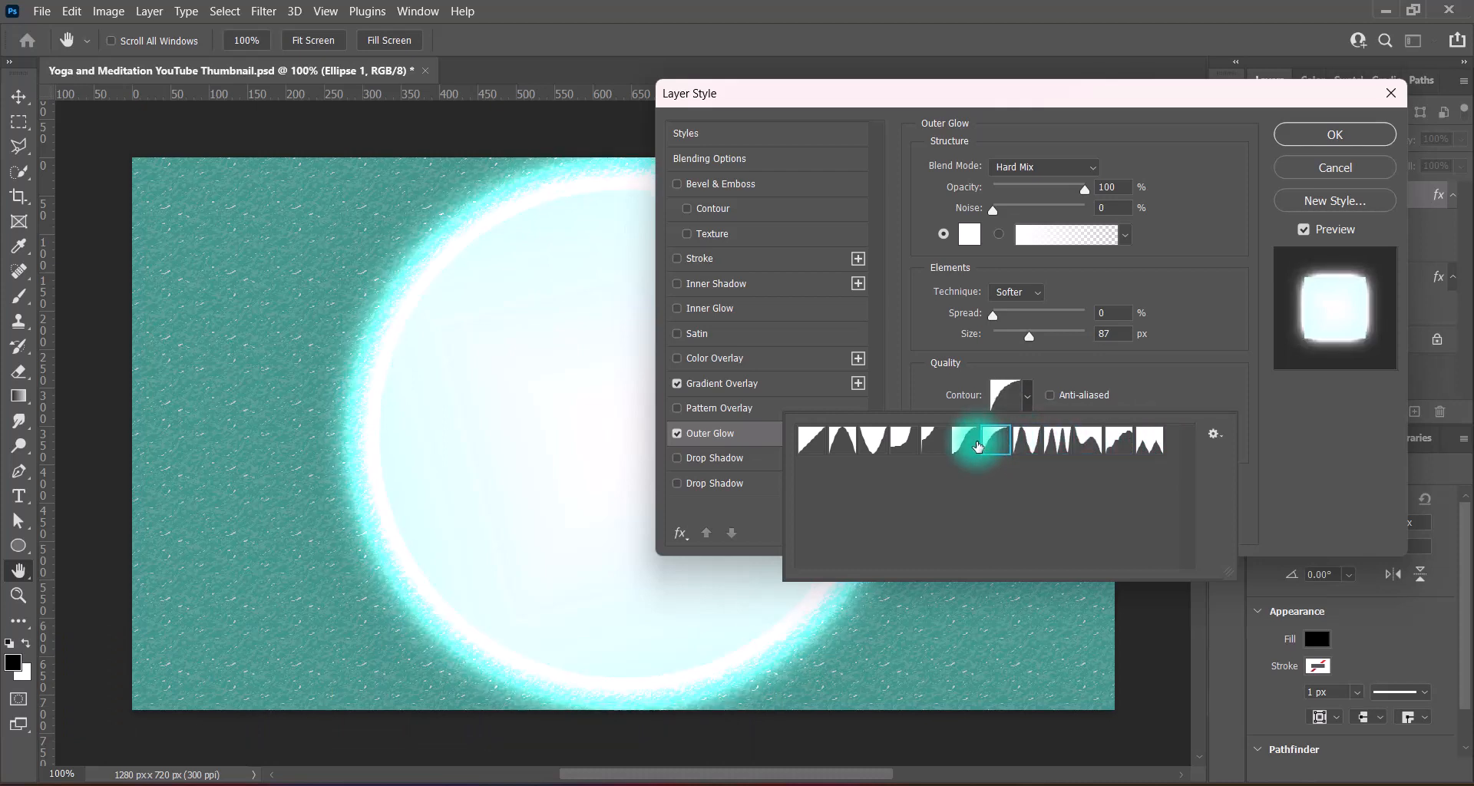
{"action": "left_click", "coordinate": [1310, 420]}
Try a larger outer glow, set its size to 87 px and apply the circle's layer style.
{"action": "left_click_drag", "start_coordinate": [1029, 335], "coordinate": [1084, 338]}
{"action": "left_click", "coordinate": [1119, 340]}
{"action": "type", "text": "87"}
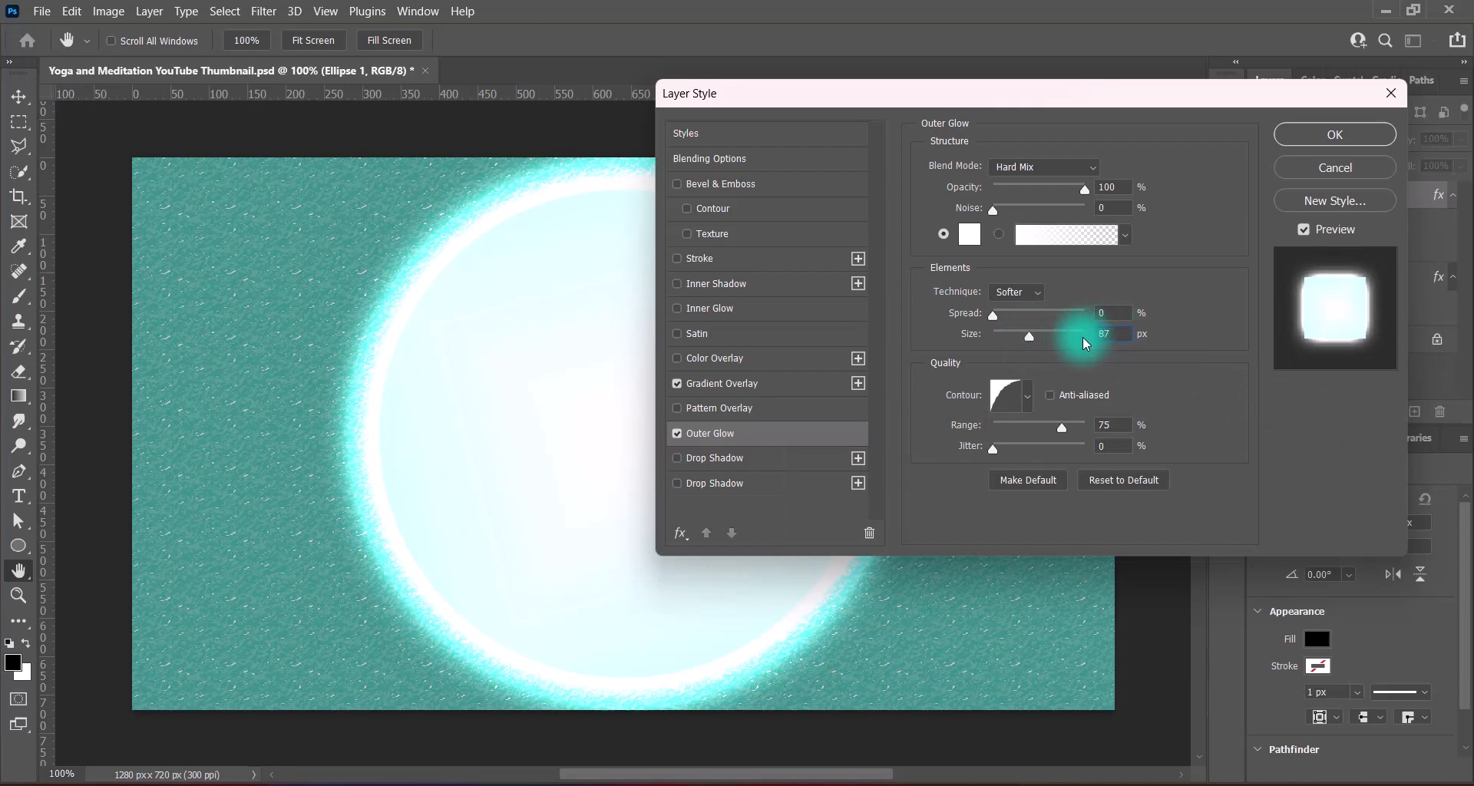
{"action": "left_click", "coordinate": [1320, 134]}
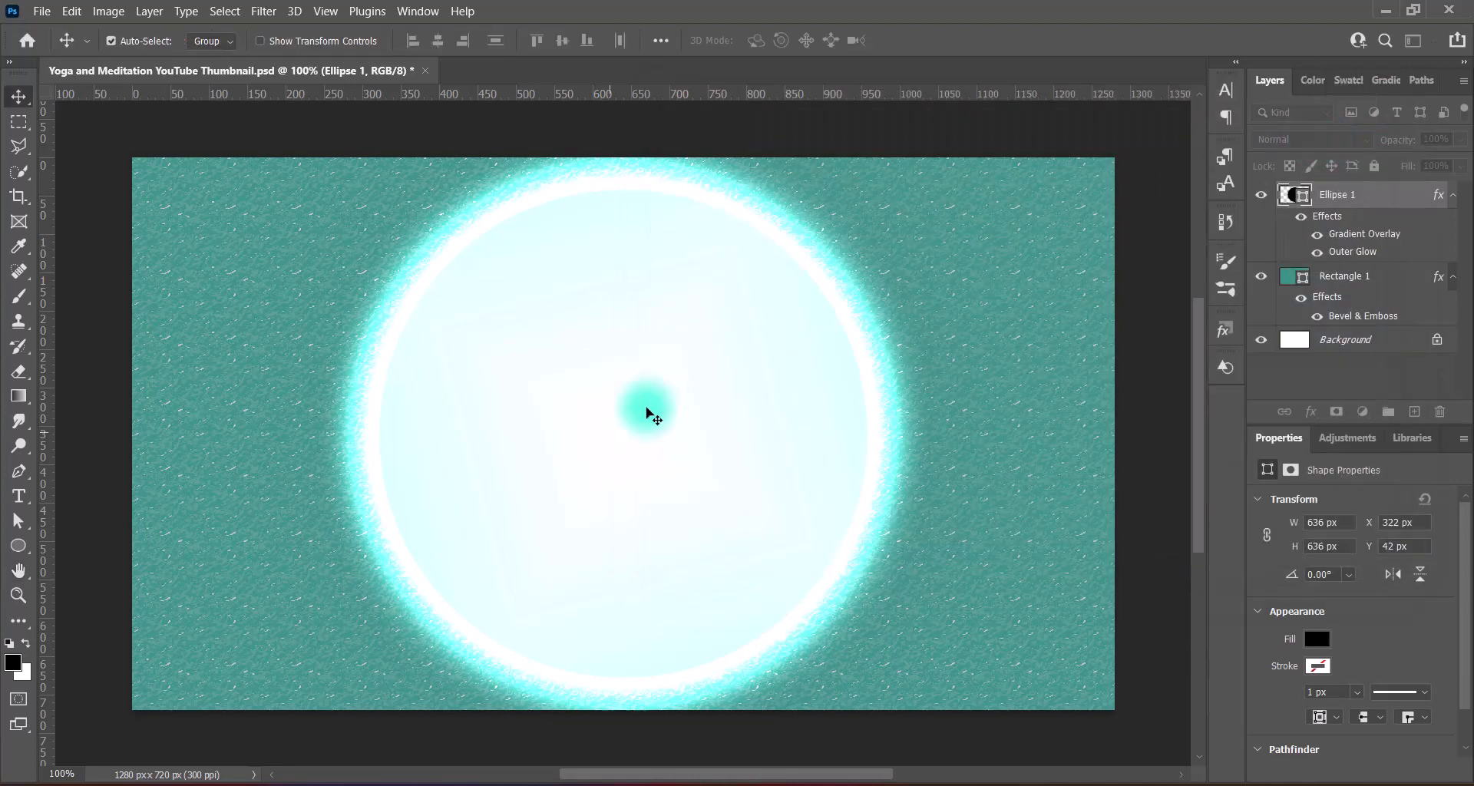
Scale the glowing circle down to about 616 px, centred on the canvas, and convert its layer to a smart object.
{"action": "key", "text": "ctrl+t"}
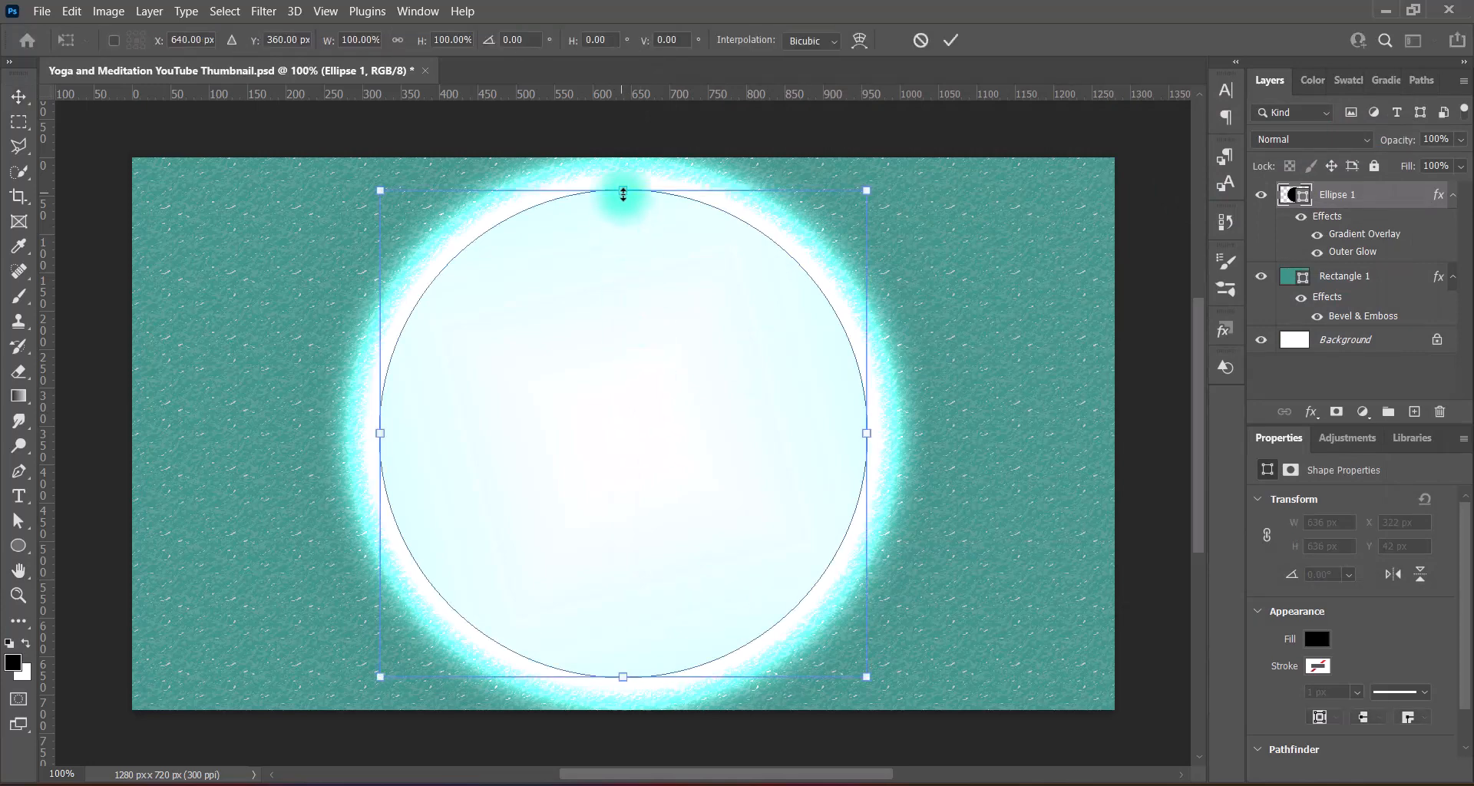
{"action": "left_click_drag", "start_coordinate": [623, 189], "coordinate": [624, 206]}
{"action": "left_click_drag", "start_coordinate": [628, 353], "coordinate": [625, 421]}
{"action": "key", "text": "Return"}
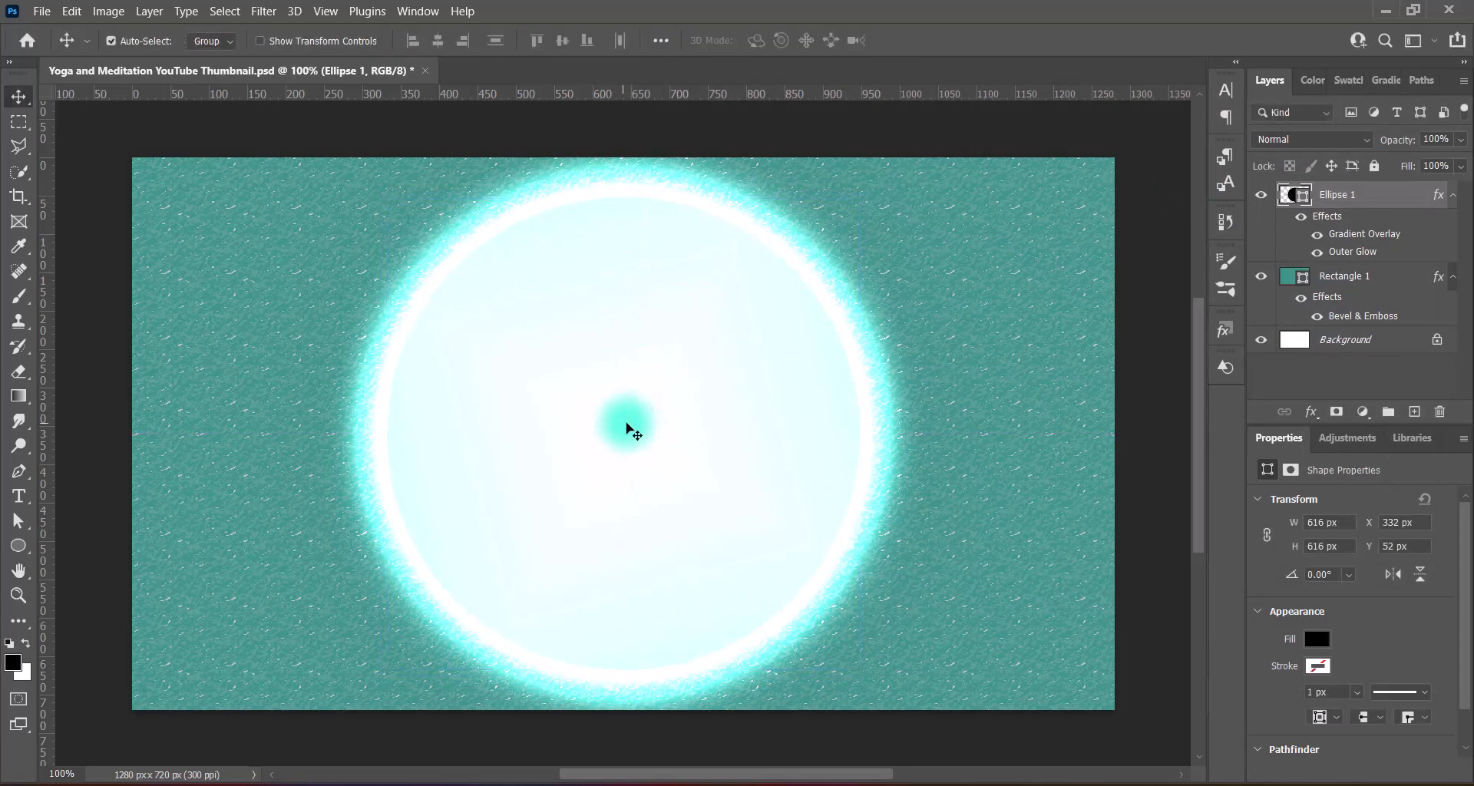
{"action": "right_click", "coordinate": [1374, 194]}
{"action": "left_click", "coordinate": [1245, 244]}
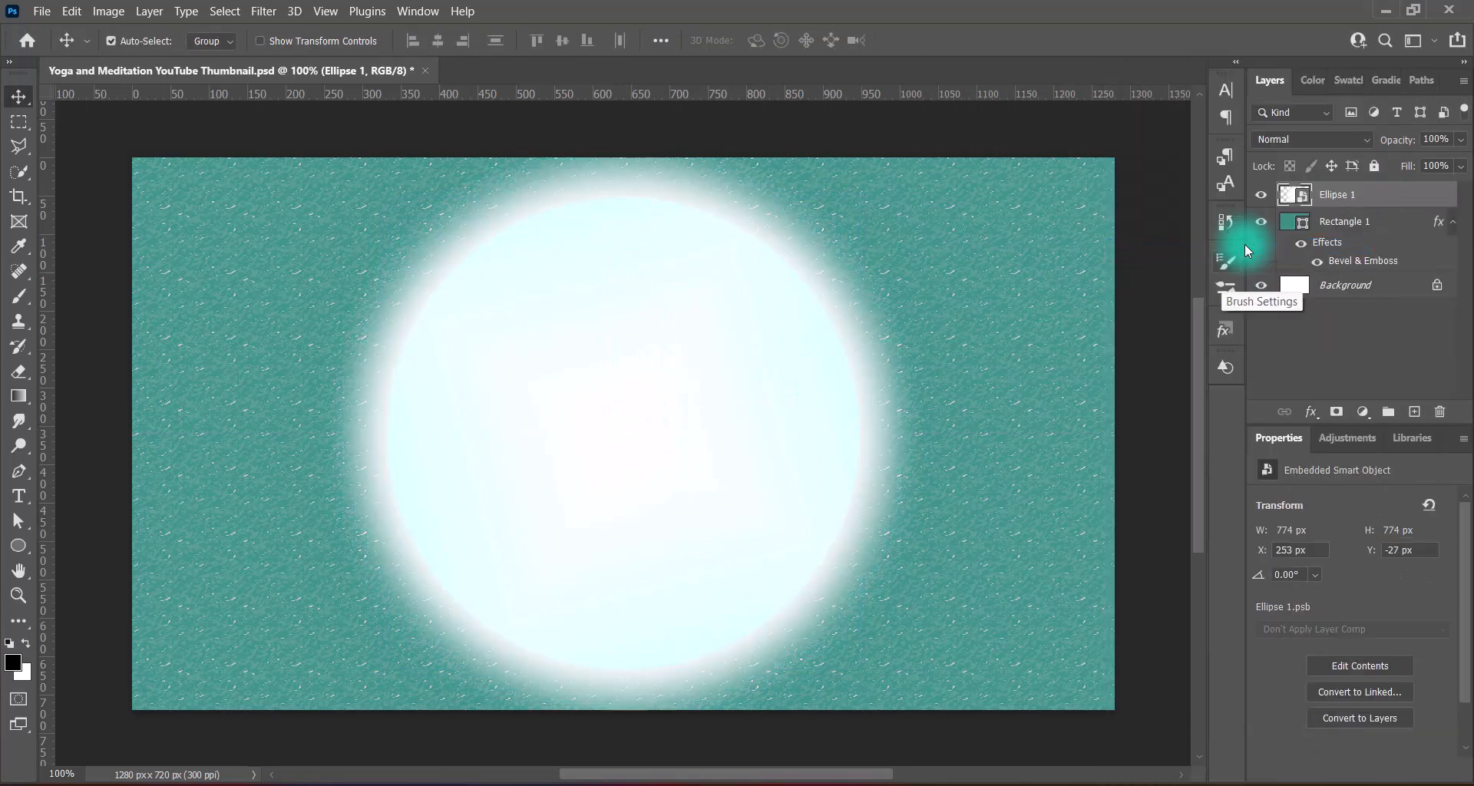
Add an Outer Glow to the circle's smart object and lower the glow's opacity to 75%.
{"action": "right_click", "coordinate": [1260, 184]}
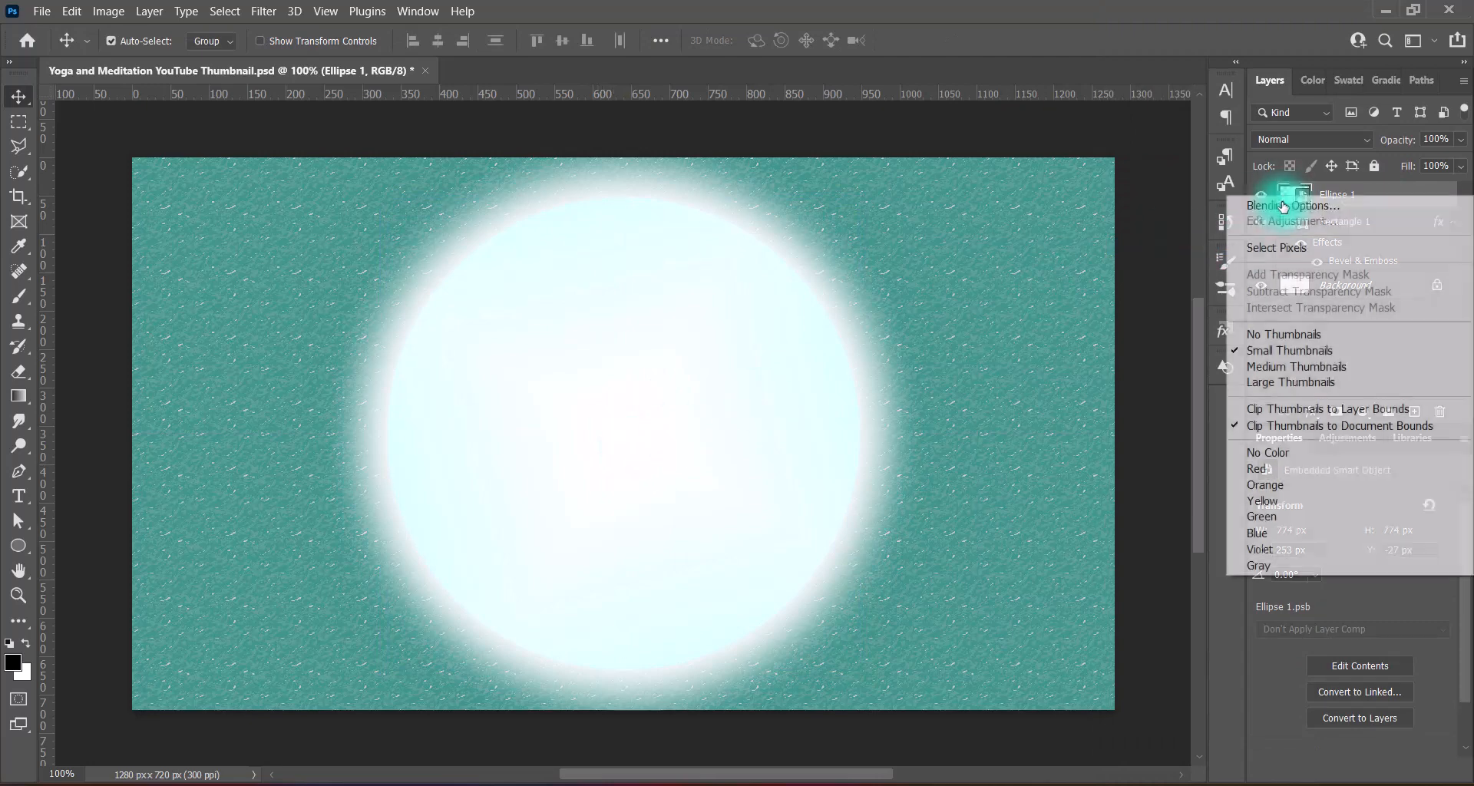
{"action": "left_click", "coordinate": [1281, 205]}
{"action": "left_click", "coordinate": [677, 433]}
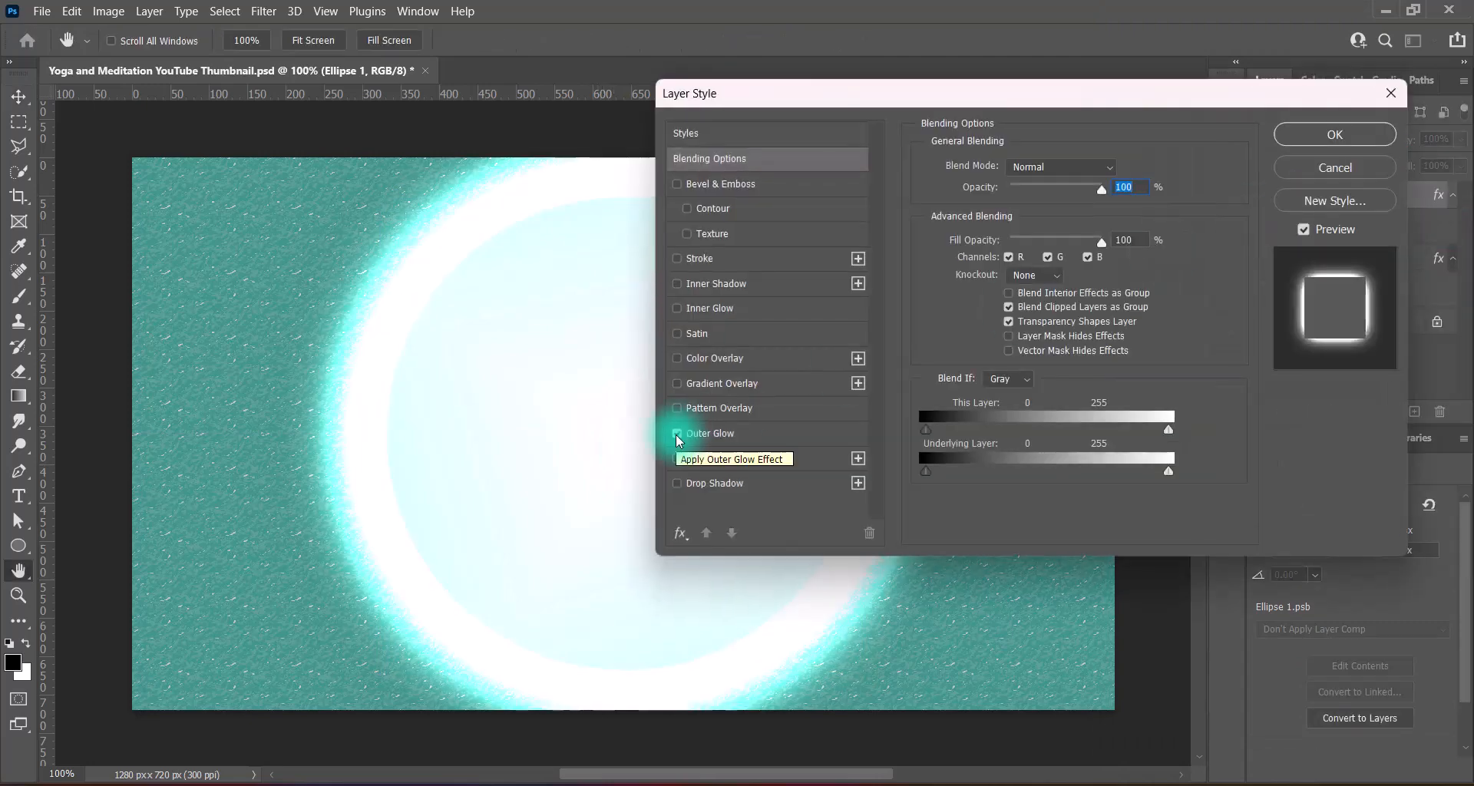
{"action": "left_click", "coordinate": [710, 433]}
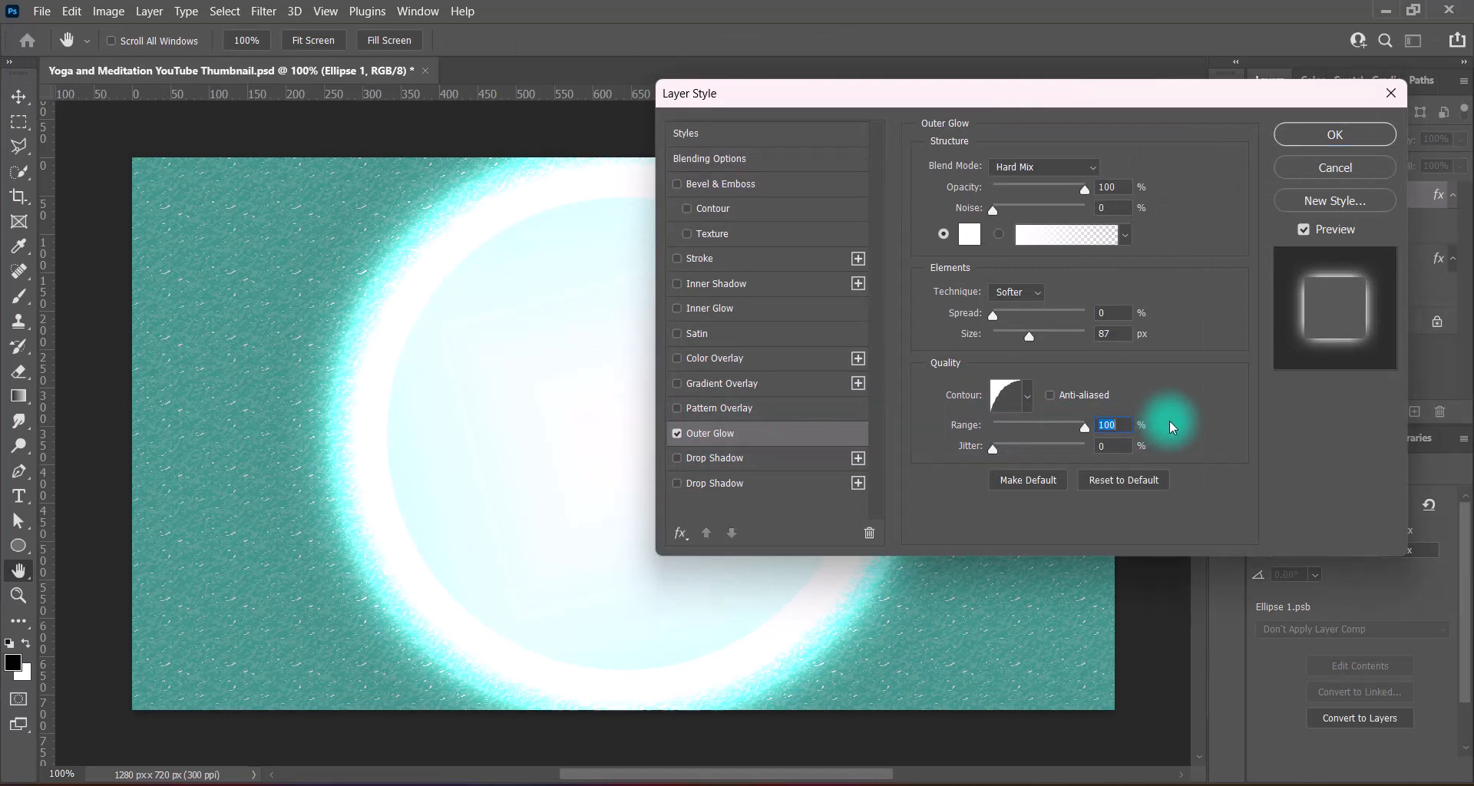
{"action": "mouse_move", "coordinate": [1084, 189]}
{"action": "left_mouse_down"}
{"action": "mouse_move", "coordinate": [1056, 191]}
{"action": "mouse_move", "coordinate": [1135, 186]}
{"action": "mouse_move", "coordinate": [1075, 192]}
{"action": "left_mouse_up"}
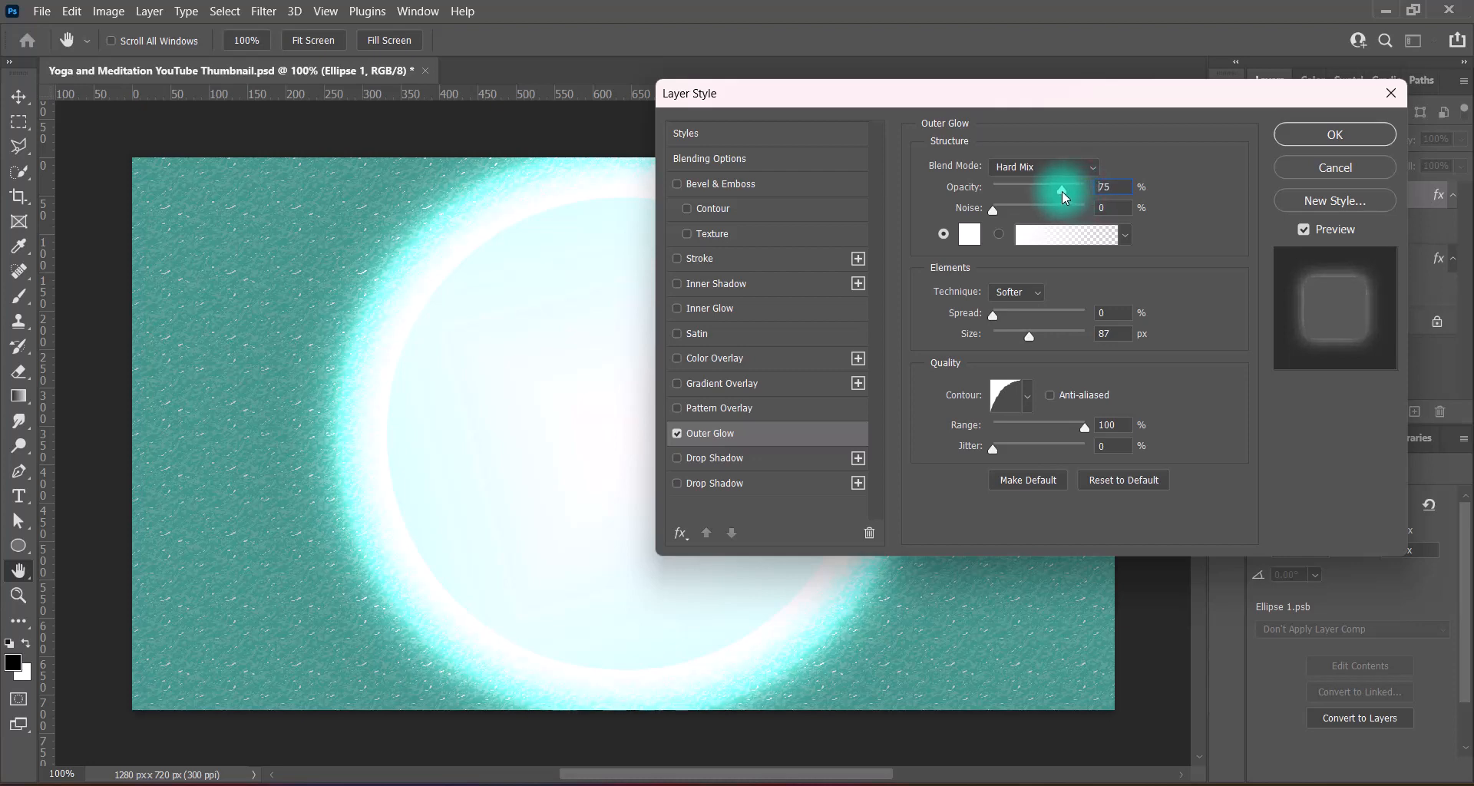
Set the outer glow's size to 75 px and apply the layer style.
{"action": "left_click_drag", "start_coordinate": [1030, 338], "coordinate": [1020, 337]}
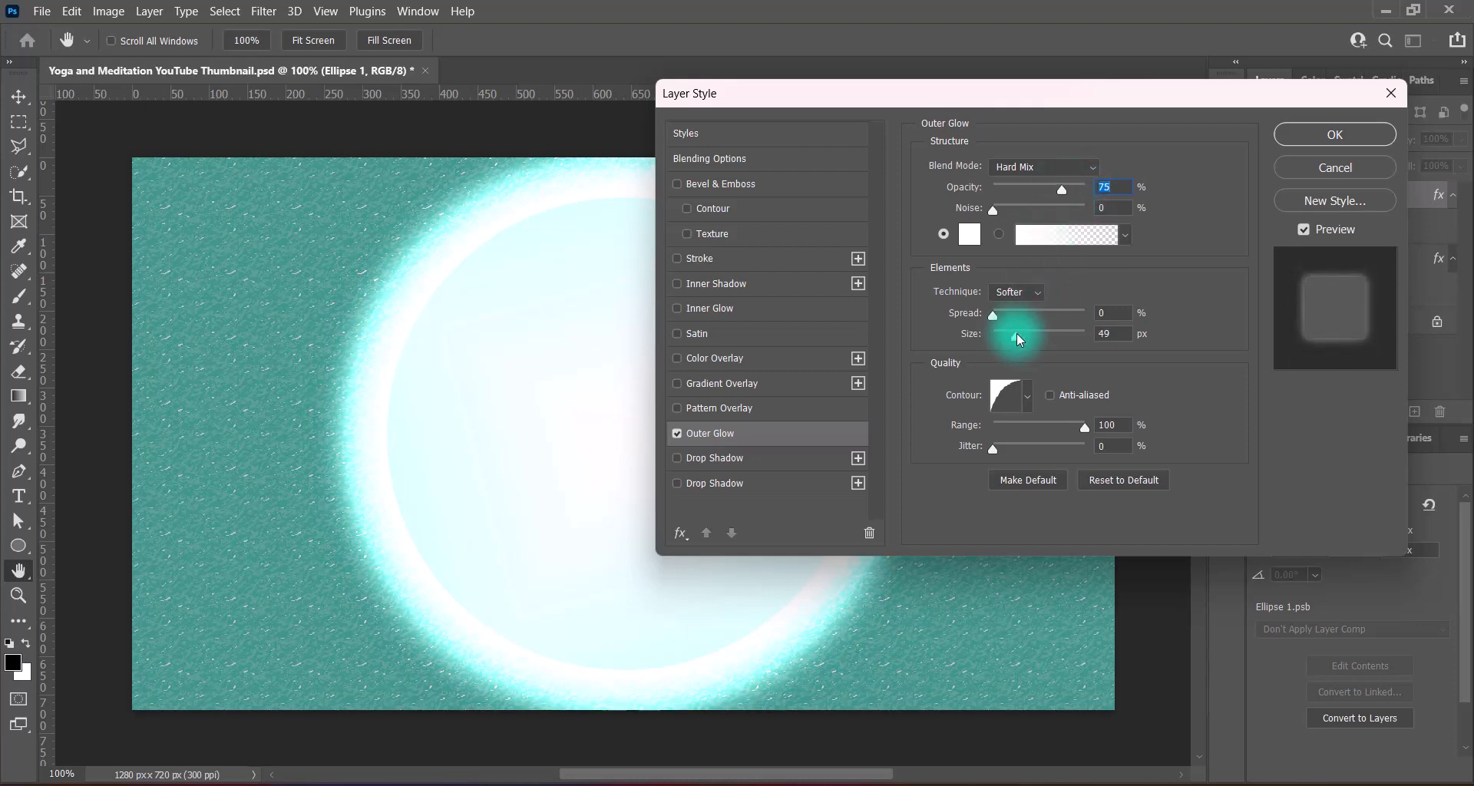
{"action": "left_click", "coordinate": [1021, 335]}
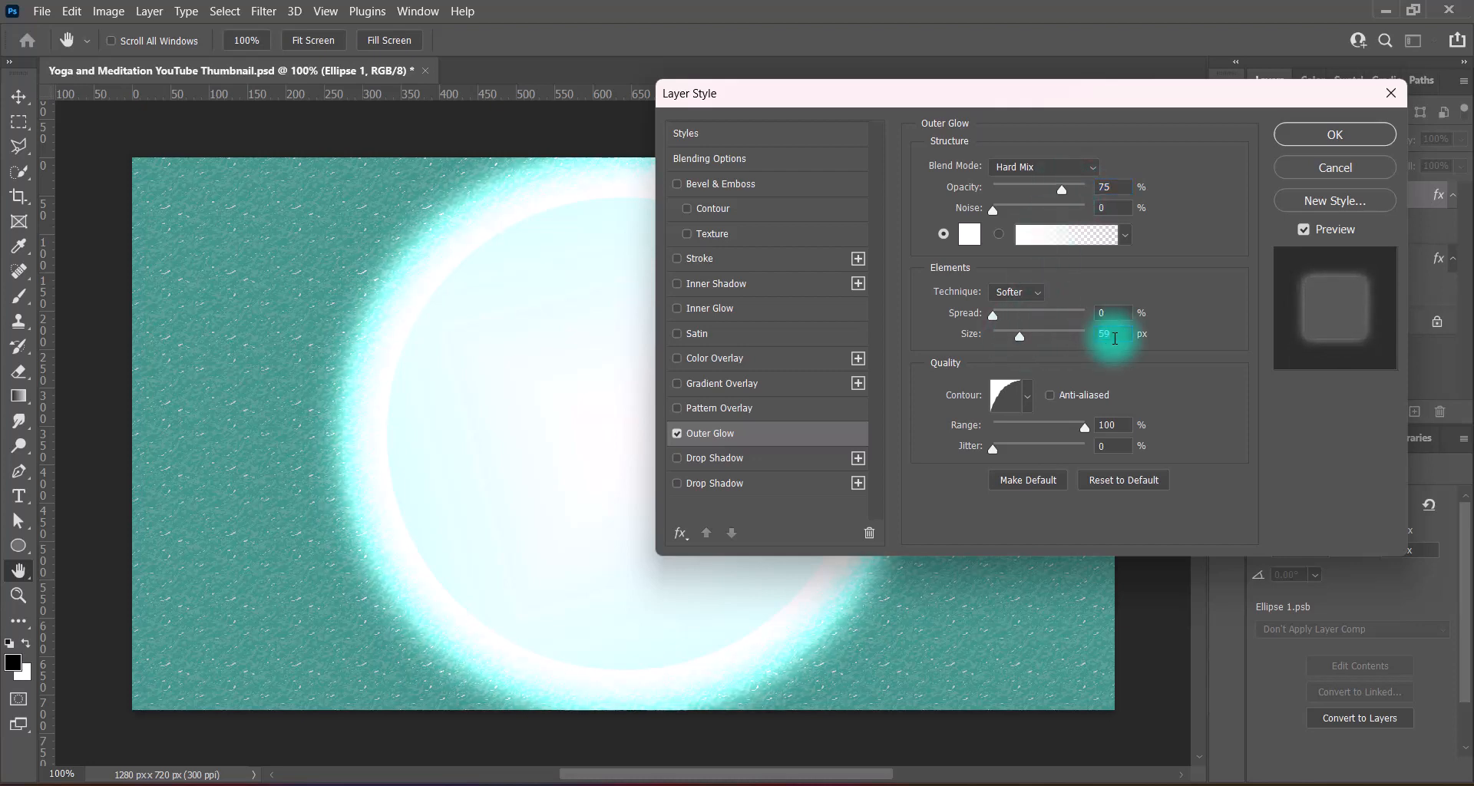
{"action": "key", "text": "Up"}
{"action": "key", "text": "Up"}
{"action": "key", "text": "Up"}
{"action": "key", "text": "Up"}
{"action": "type", "text": "75"}
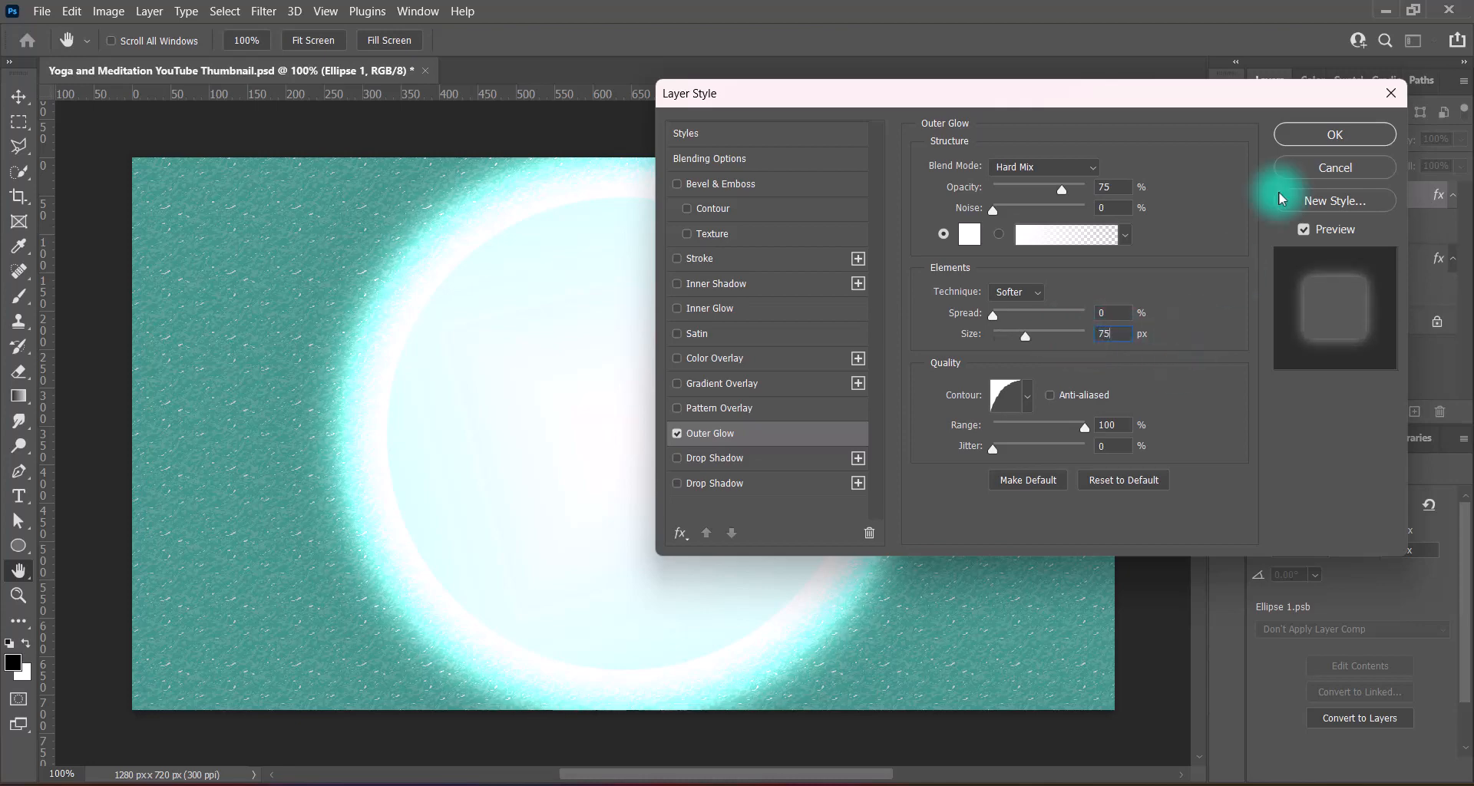
{"action": "left_click", "coordinate": [1315, 134]}
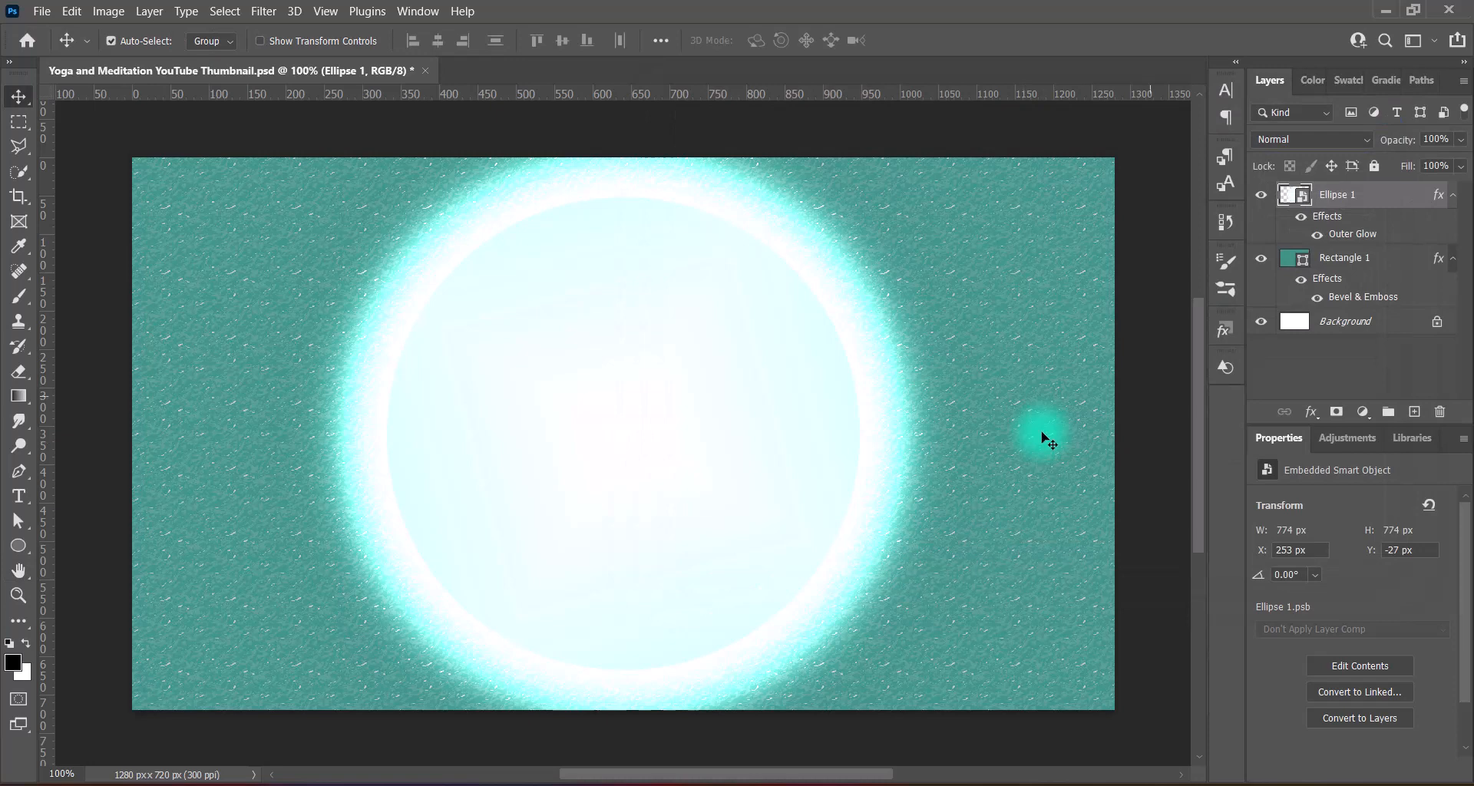
Check that the glowing circle is centred on the canvas and save the document.
{"action": "key", "text": "ctrl+t"}
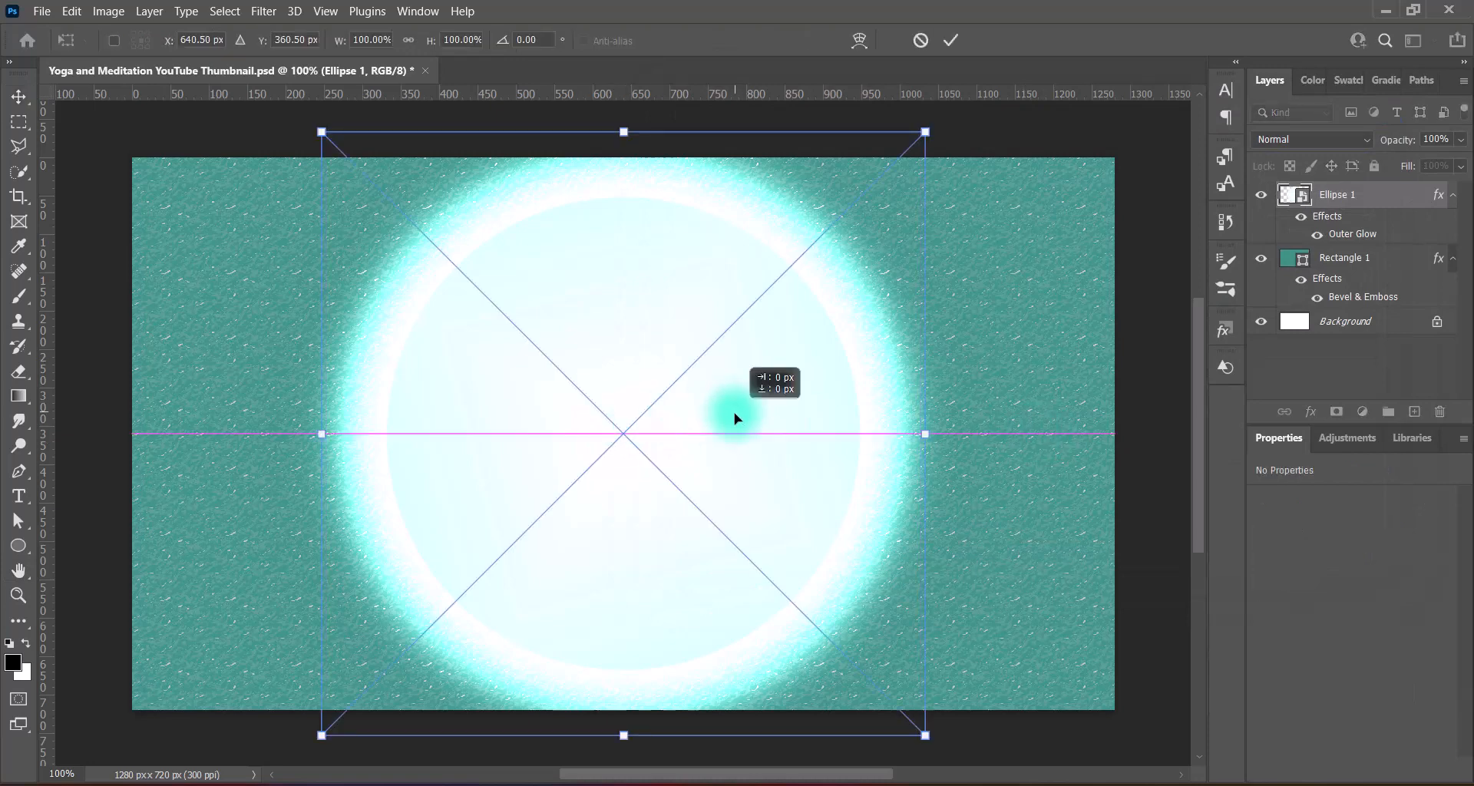
{"action": "key", "text": "Return"}
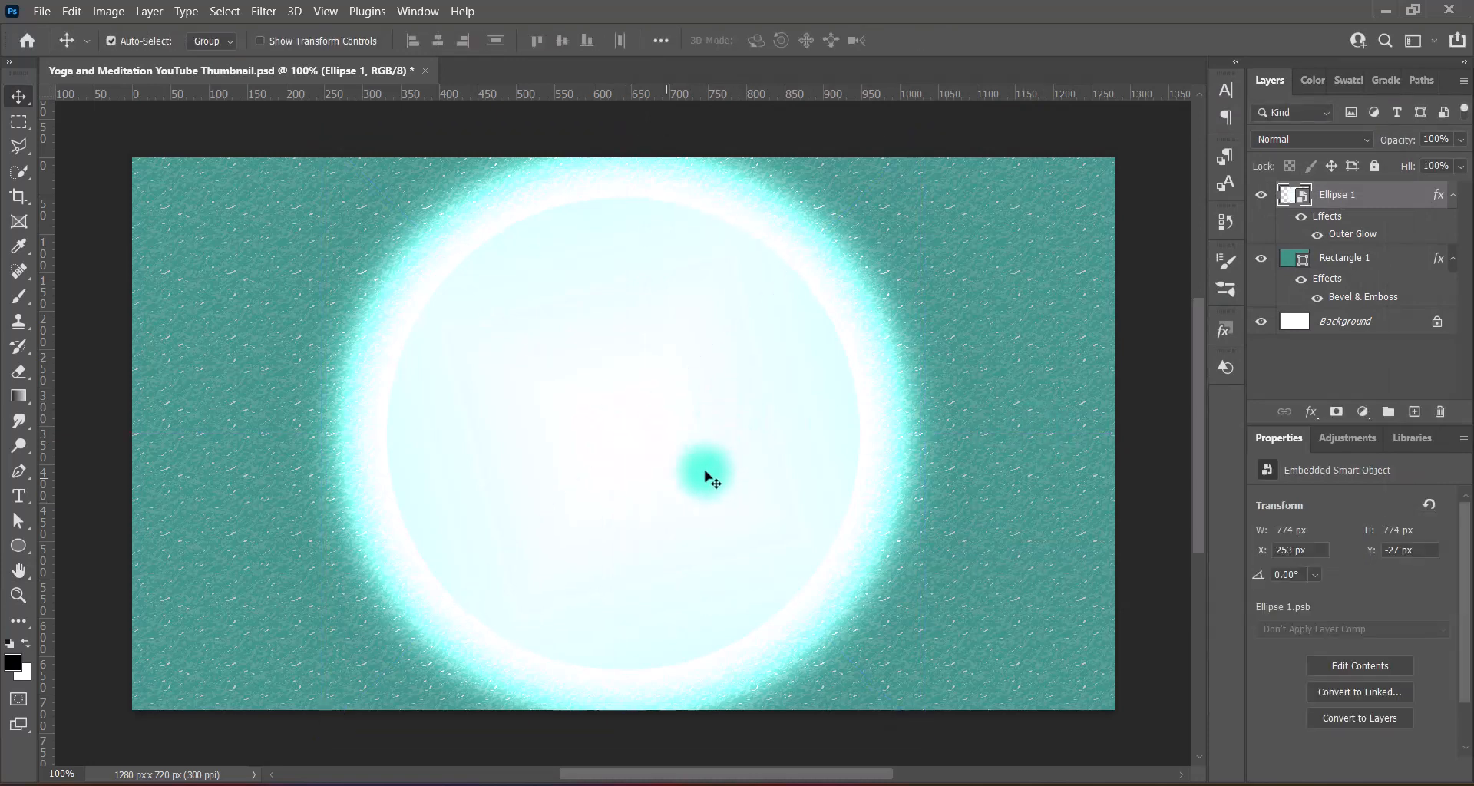
{"action": "key", "text": "ctrl+s"}
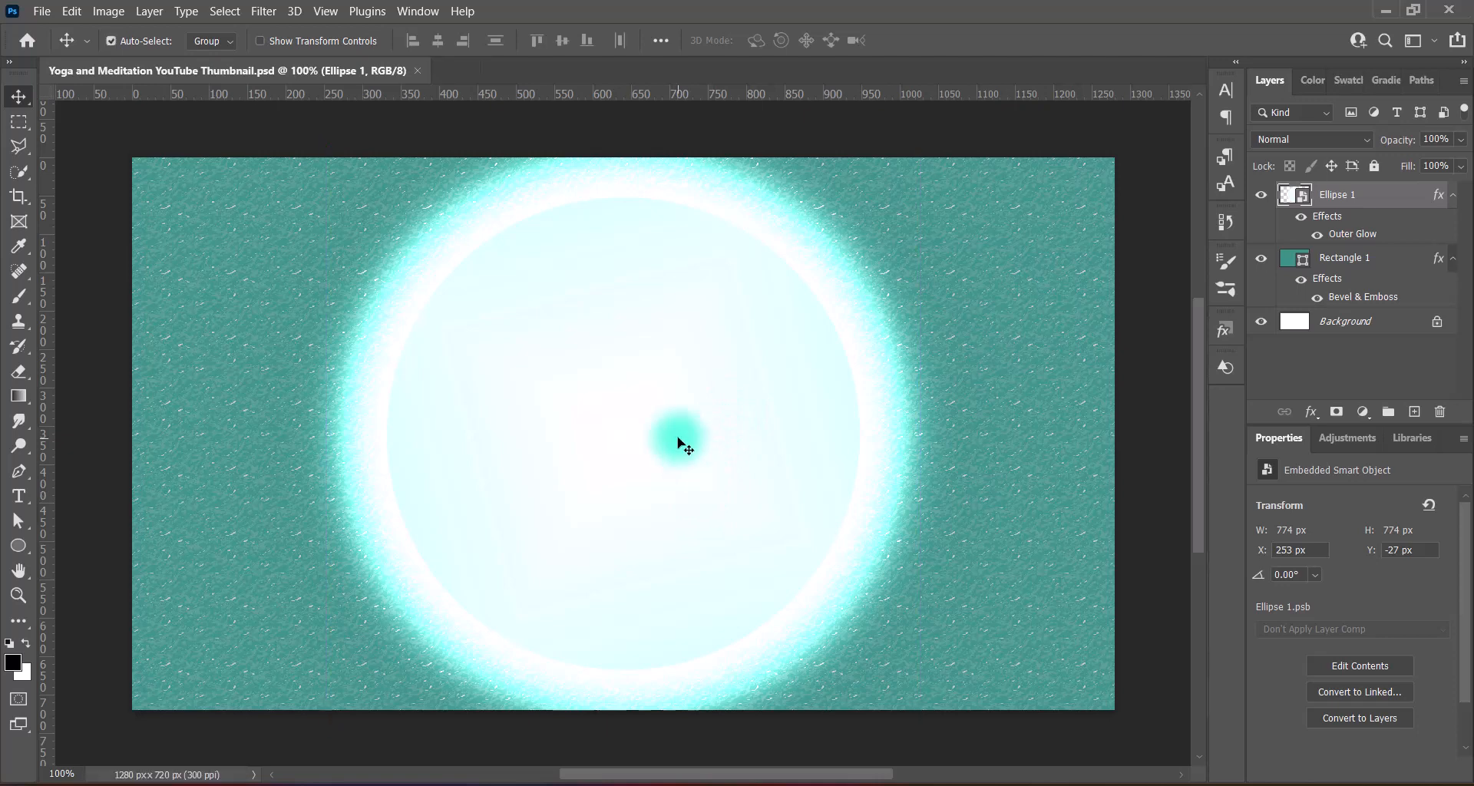
Duplicate the Ellipse 1 layer and apply a Radial Blur smart filter to the original underneath.
{"action": "left_click_drag", "start_coordinate": [1352, 210], "coordinate": [1415, 412]}
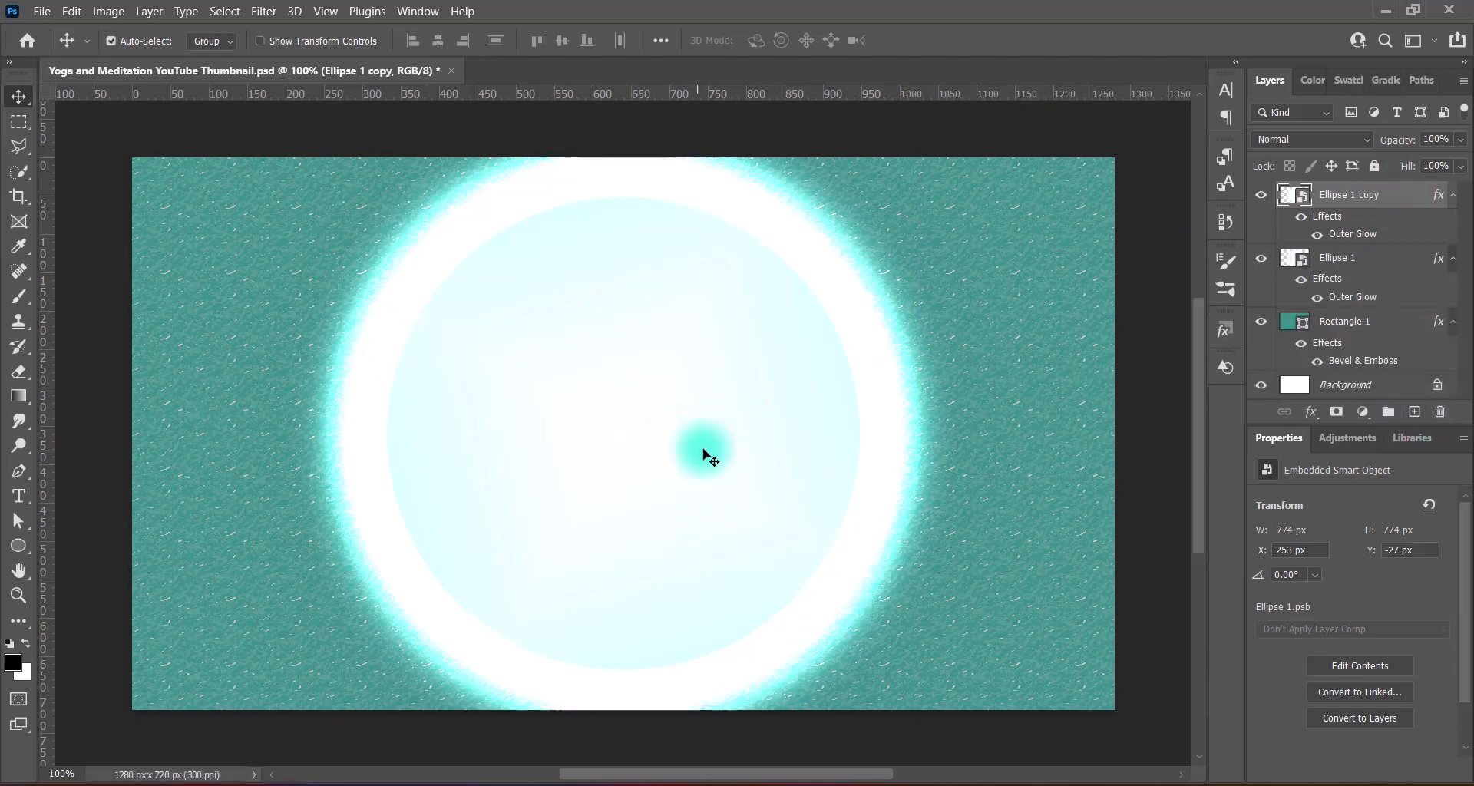
{"action": "left_click", "coordinate": [1379, 263]}
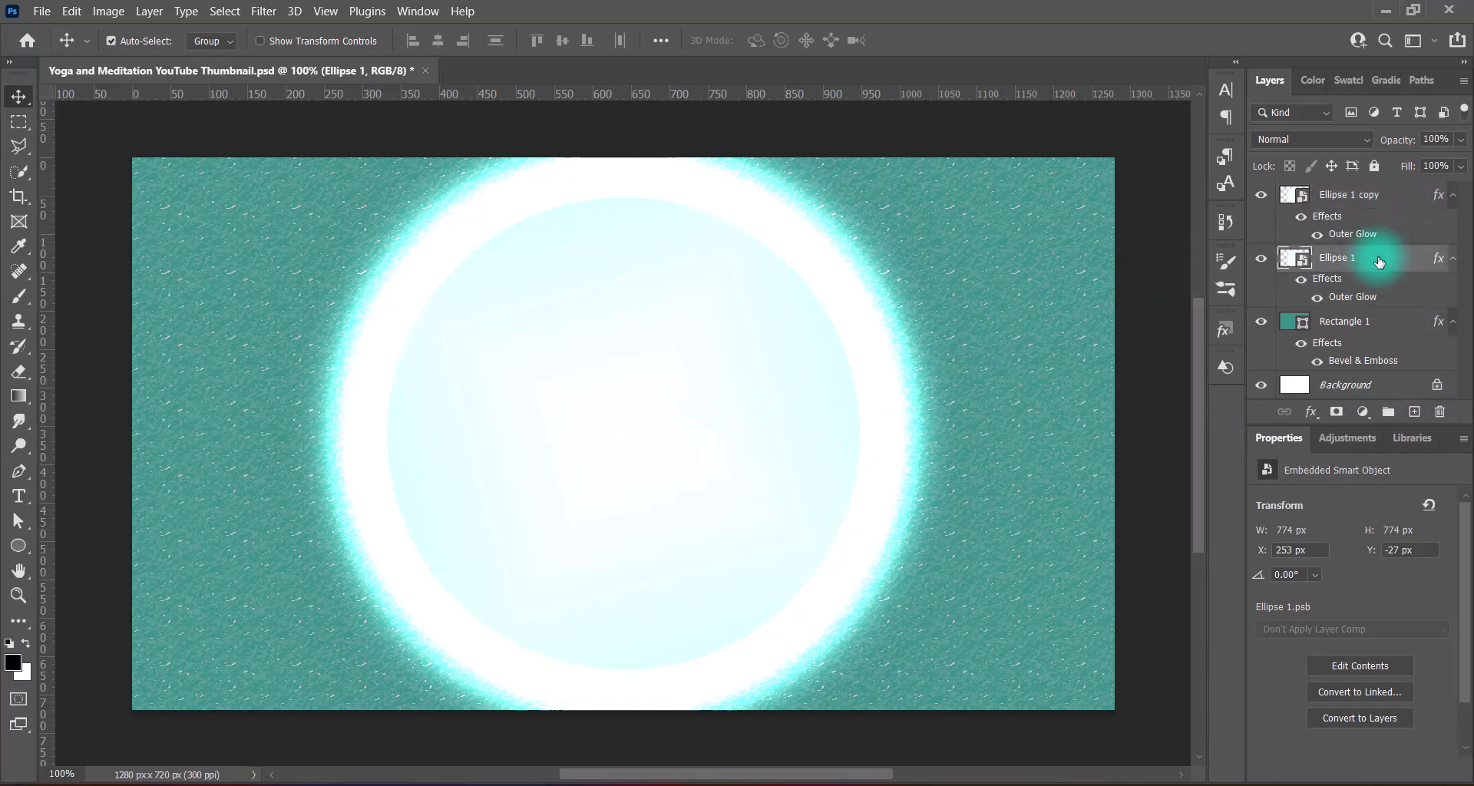
{"action": "left_click", "coordinate": [264, 10]}
{"action": "mouse_move", "coordinate": [292, 237]}
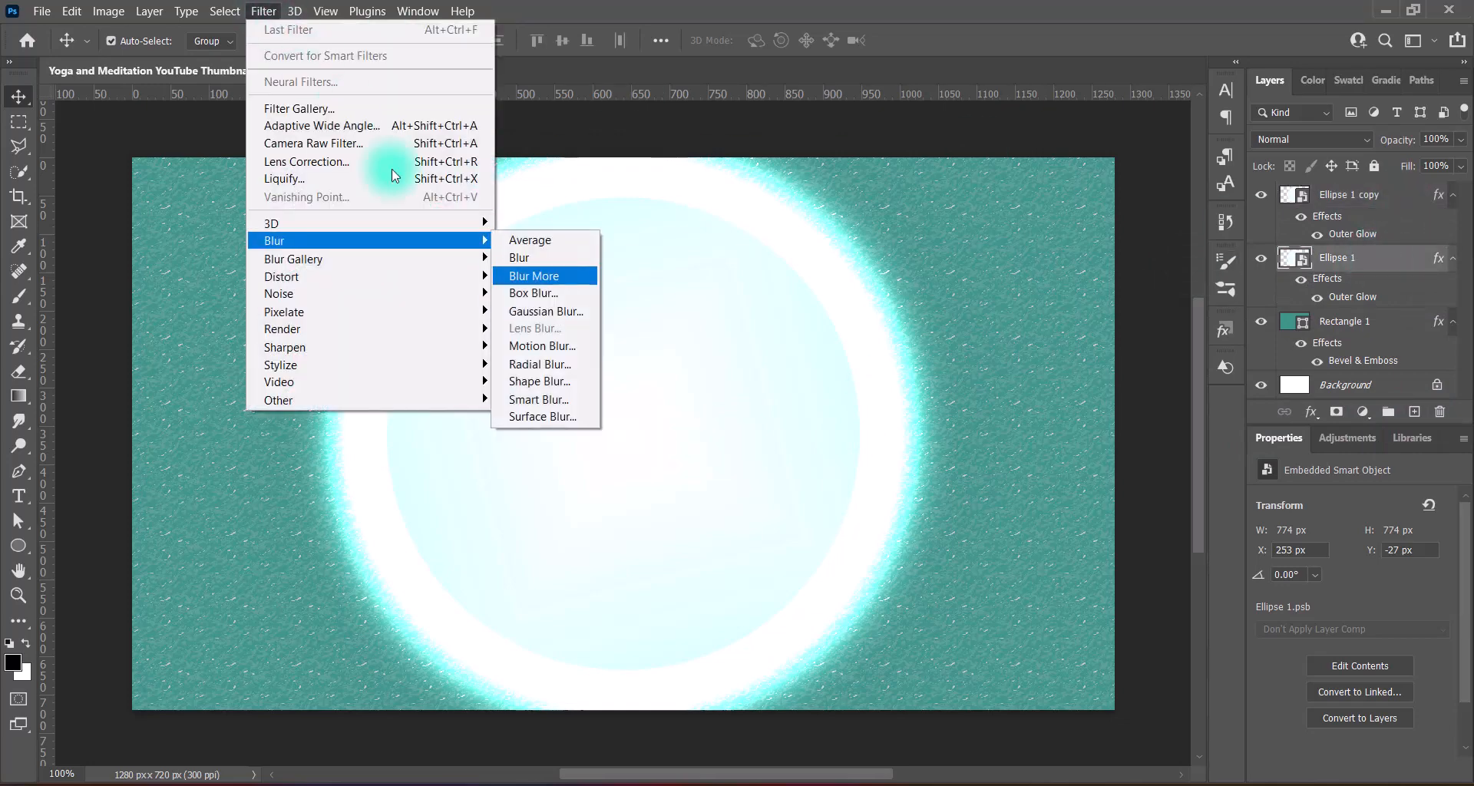
{"action": "left_click", "coordinate": [546, 358]}
{"action": "left_click", "coordinate": [965, 370]}
{"action": "left_click", "coordinate": [962, 283]}
{"action": "left_click_drag", "start_coordinate": [963, 209], "coordinate": [1070, 221]}
{"action": "left_click", "coordinate": [1104, 194]}
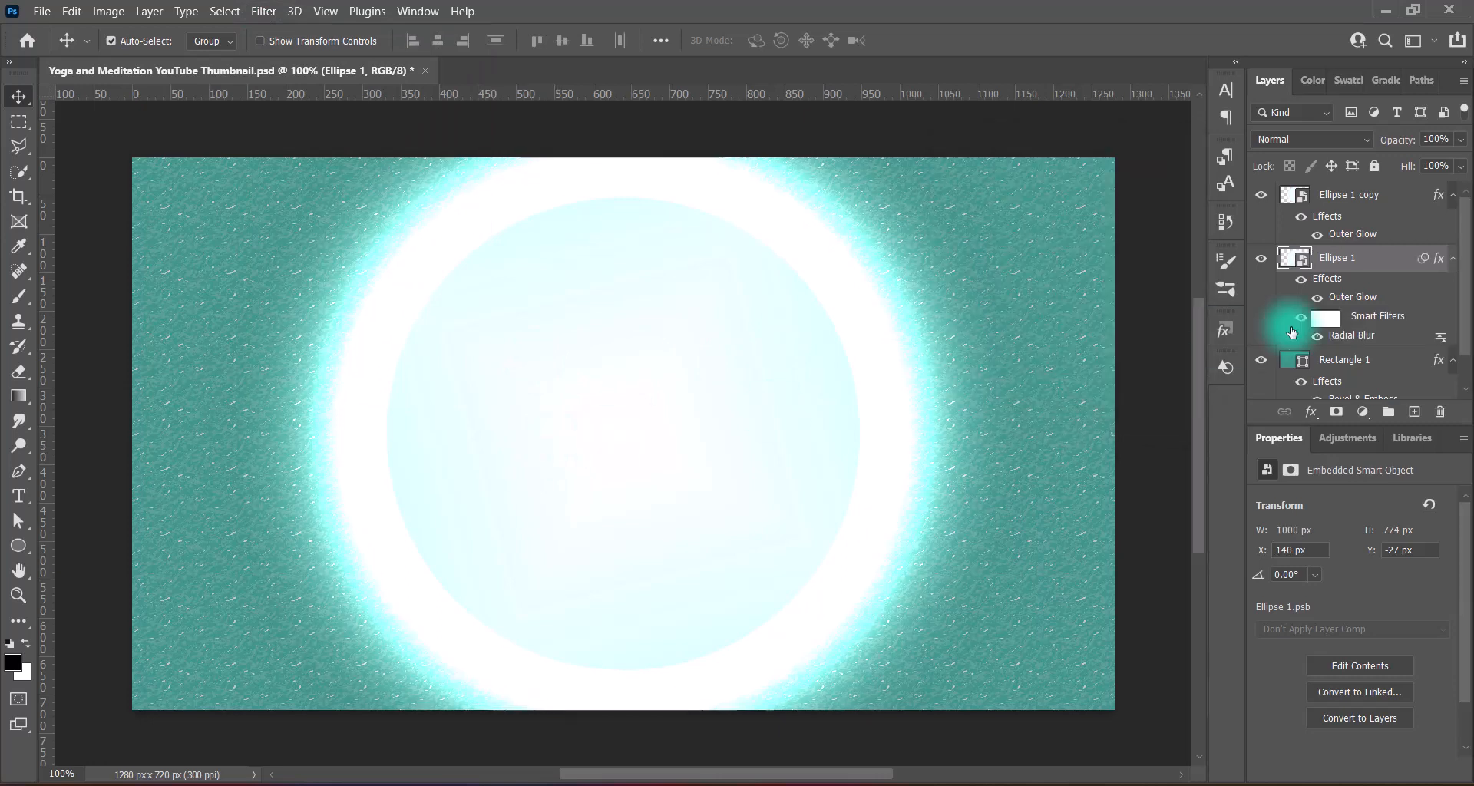
Compare blend modes for the blurred Ellipse 1 layer and try Dissolve.
{"action": "left_click", "coordinate": [1340, 141]}
{"action": "scroll", "coordinate": [1341, 141], "scroll_direction": "down", "scroll_amount": 17}
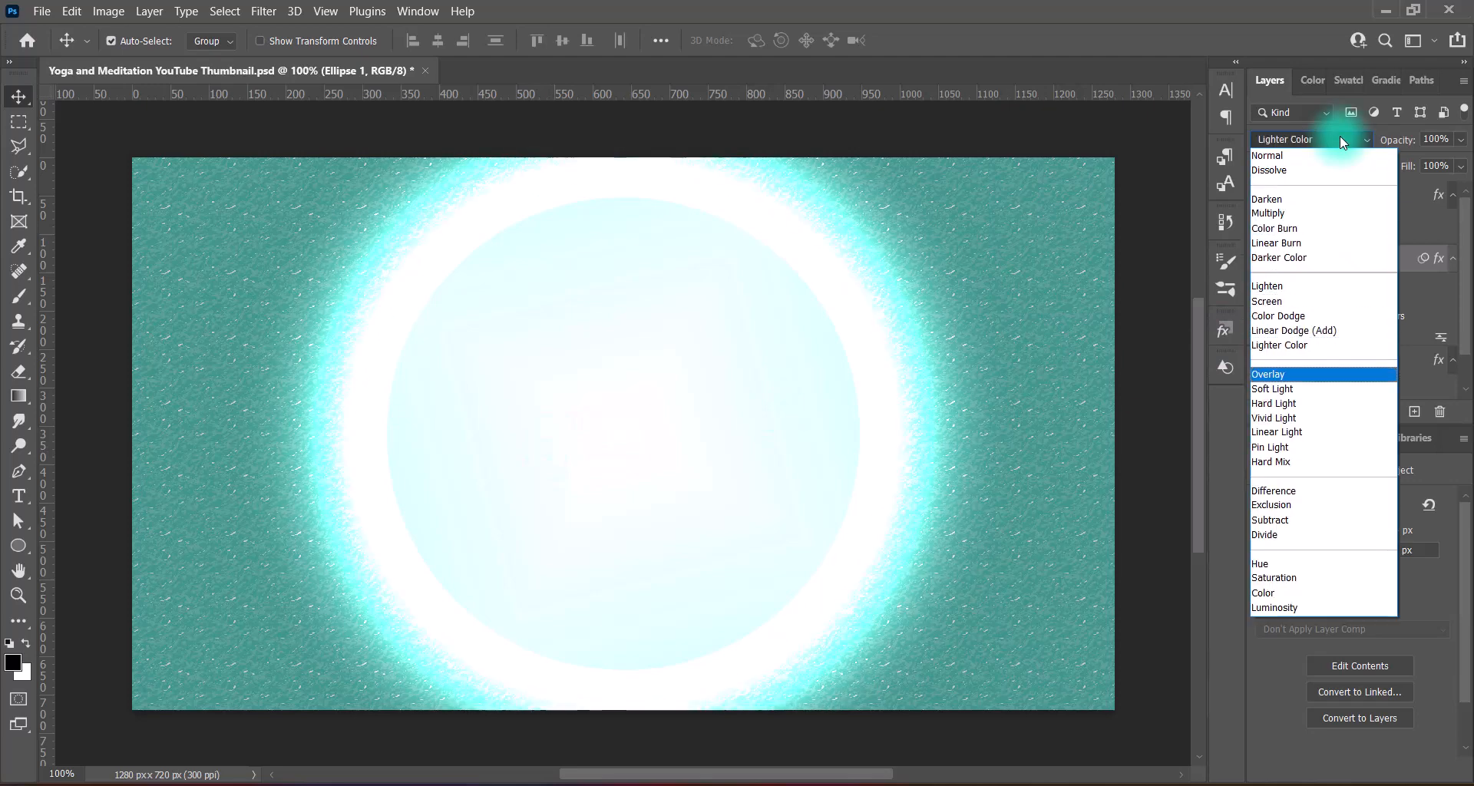
{"action": "scroll", "coordinate": [1340, 141], "scroll_direction": "up", "scroll_amount": 5}
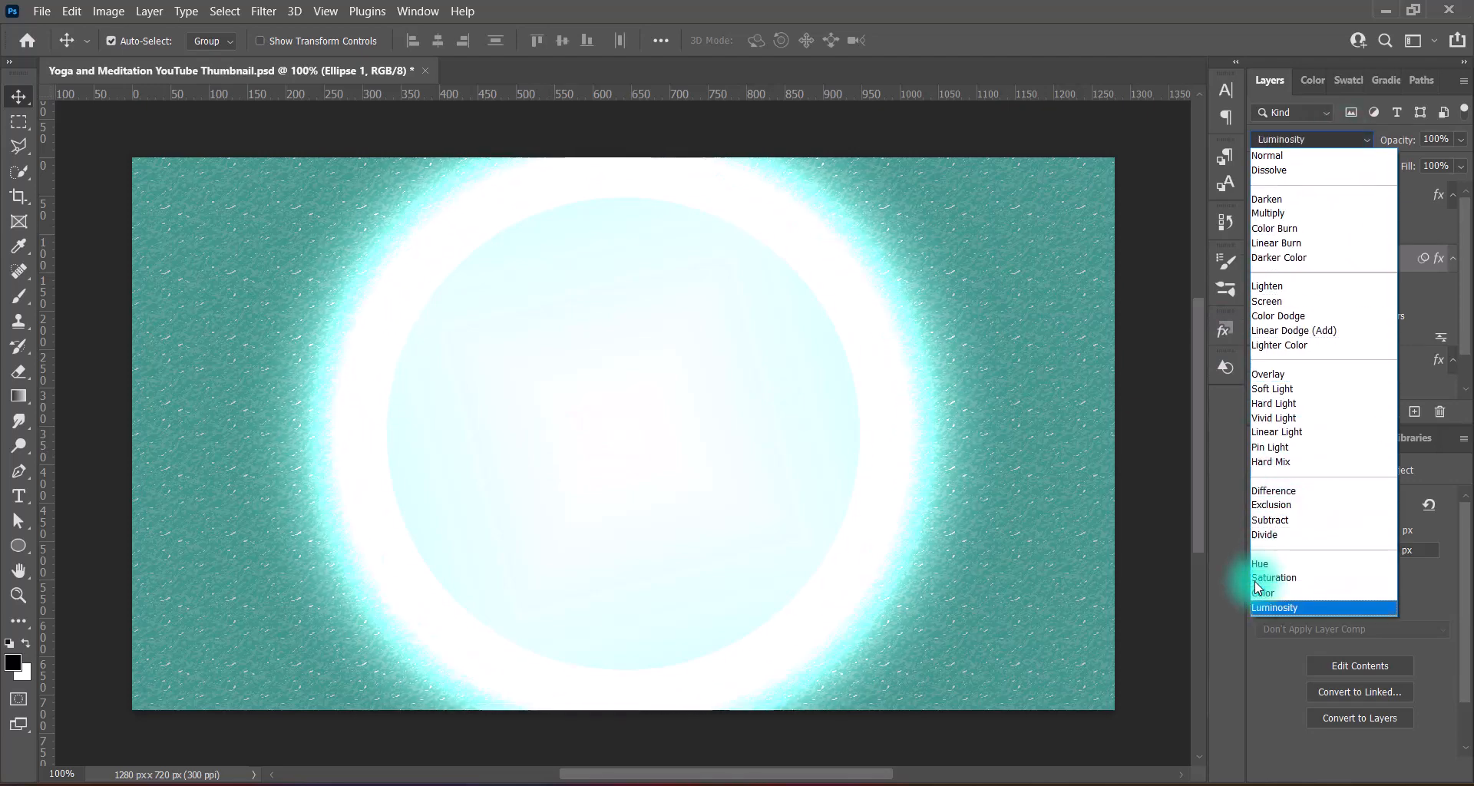
{"action": "left_click", "coordinate": [1265, 171]}
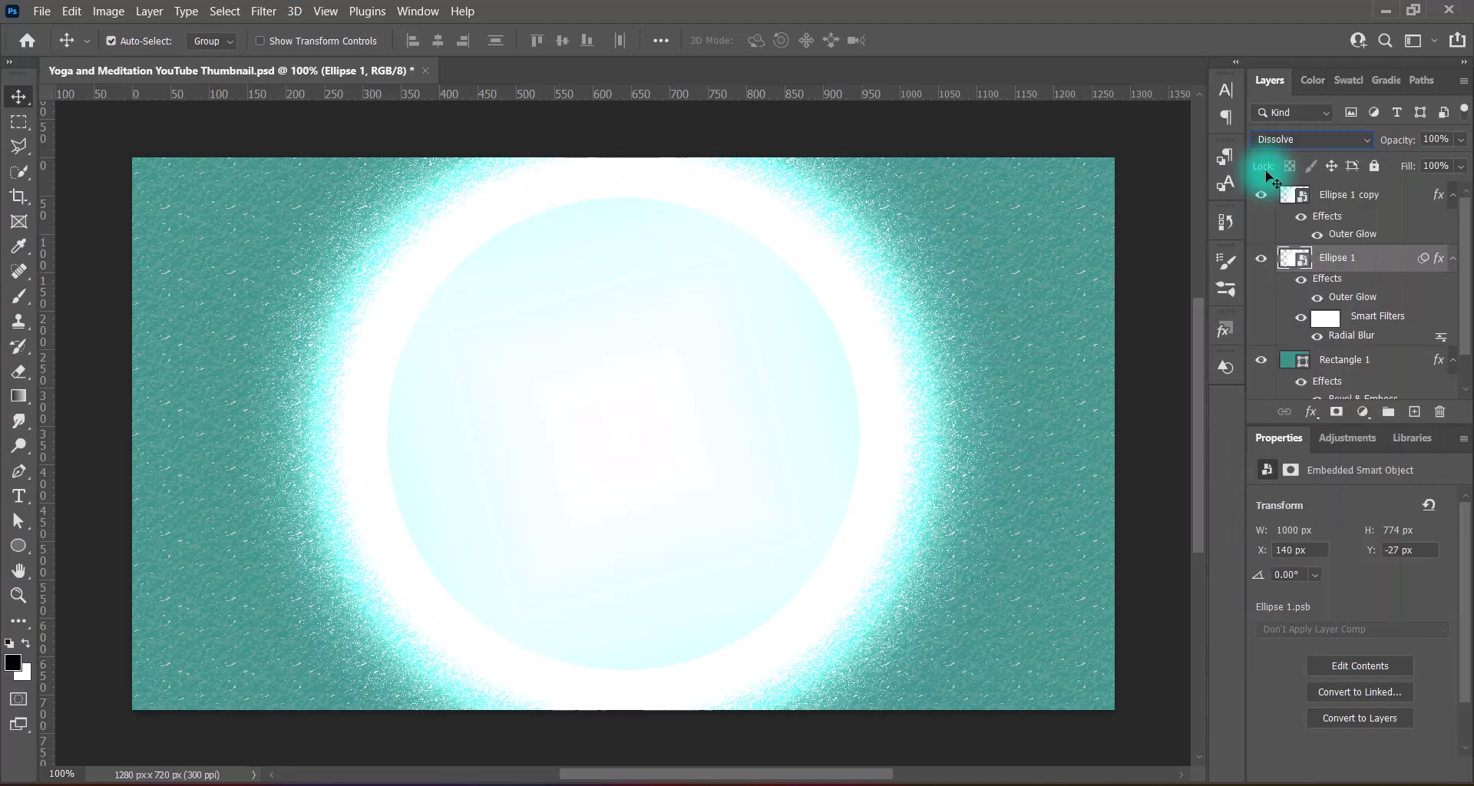
Apply a Hue/Saturation adjustment with the Sepia preset to the blurred Ellipse 1 layer.
{"action": "left_click", "coordinate": [108, 11]}
{"action": "mouse_move", "coordinate": [131, 53]}
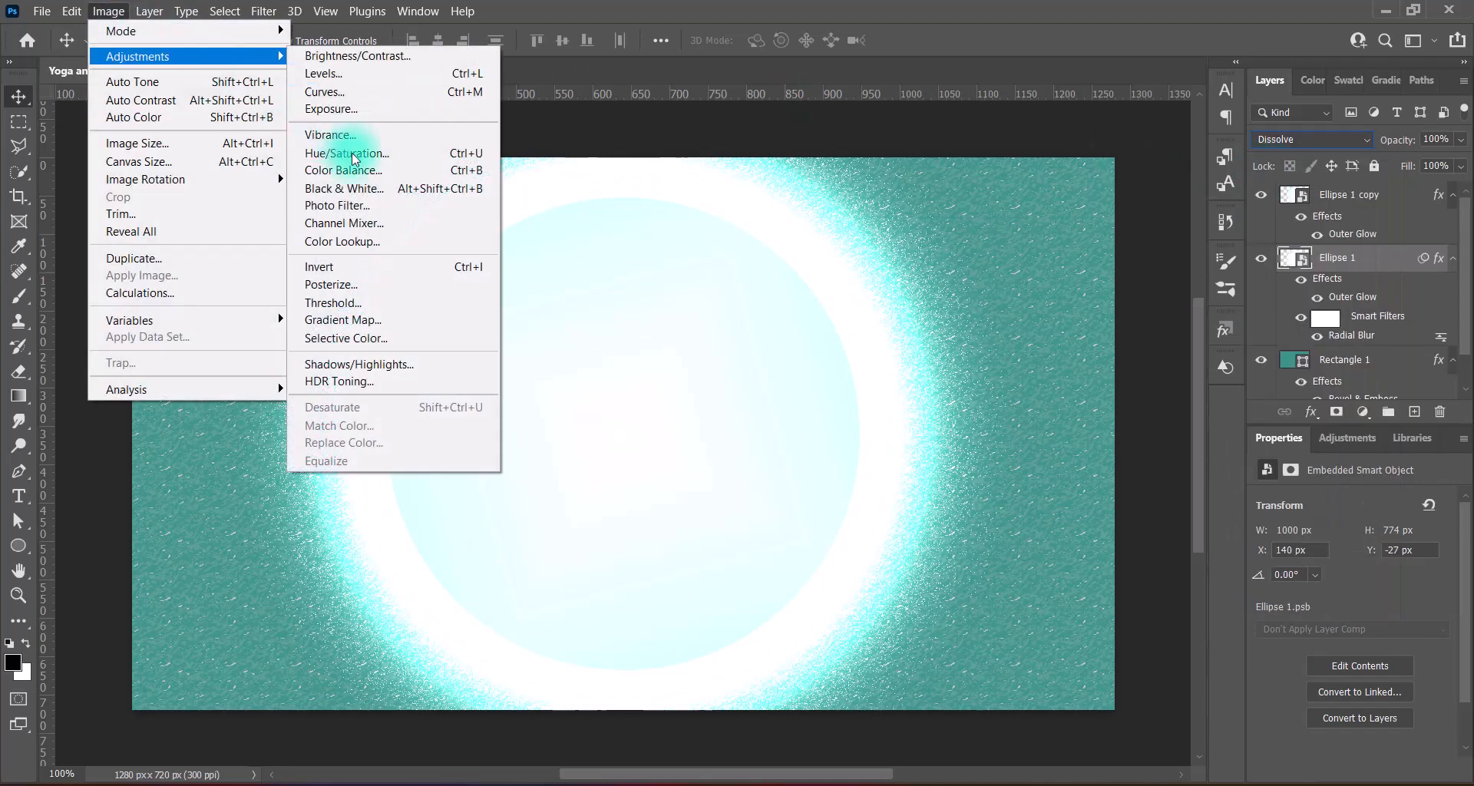
{"action": "left_click", "coordinate": [376, 154]}
{"action": "left_click", "coordinate": [692, 162]}
{"action": "left_click", "coordinate": [626, 310]}
{"action": "left_click", "coordinate": [901, 169]}
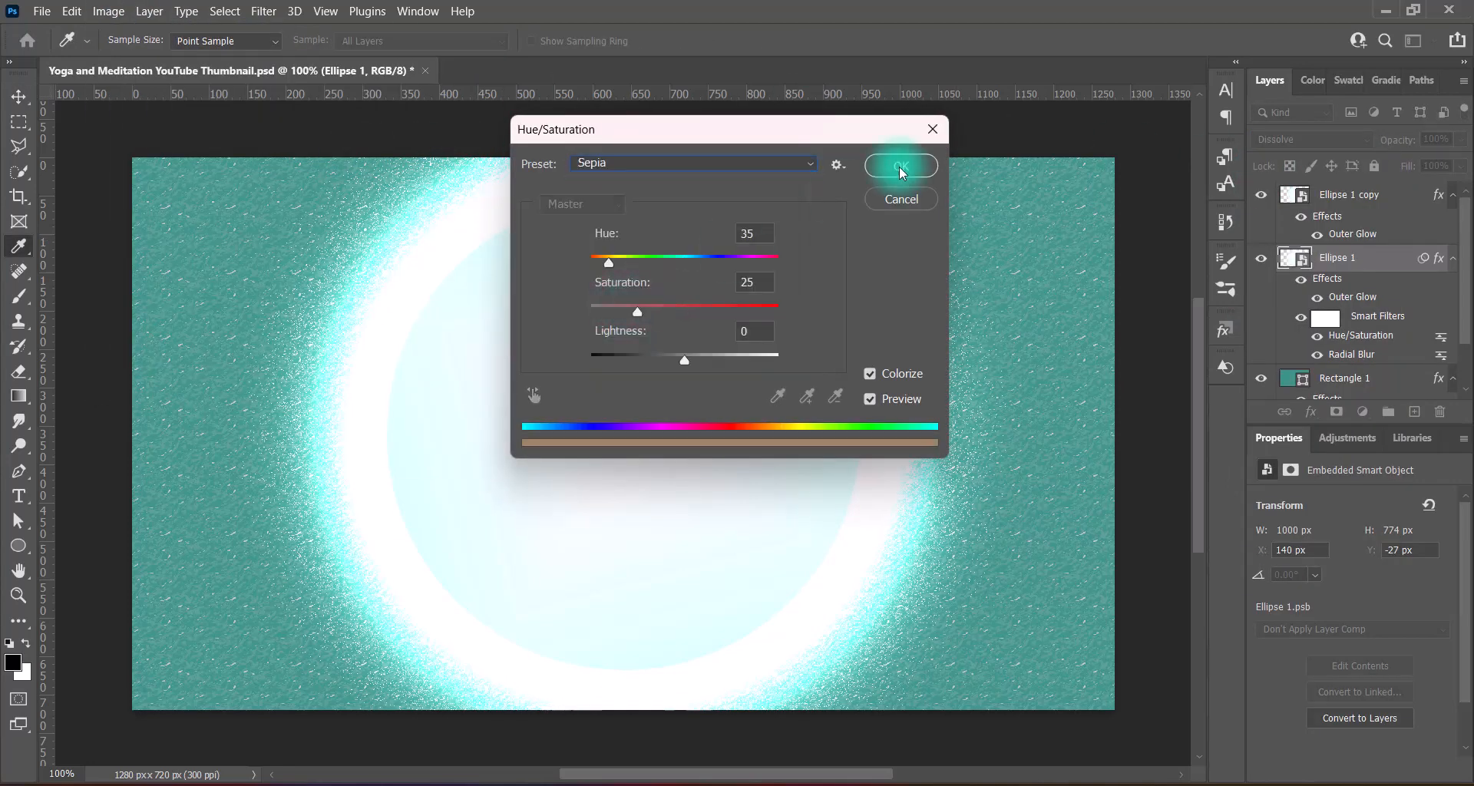
Apply a Levels adjustment with the Midtones Darker preset to the blurred Ellipse 1 layer.
{"action": "left_click", "coordinate": [108, 11]}
{"action": "mouse_move", "coordinate": [132, 54]}
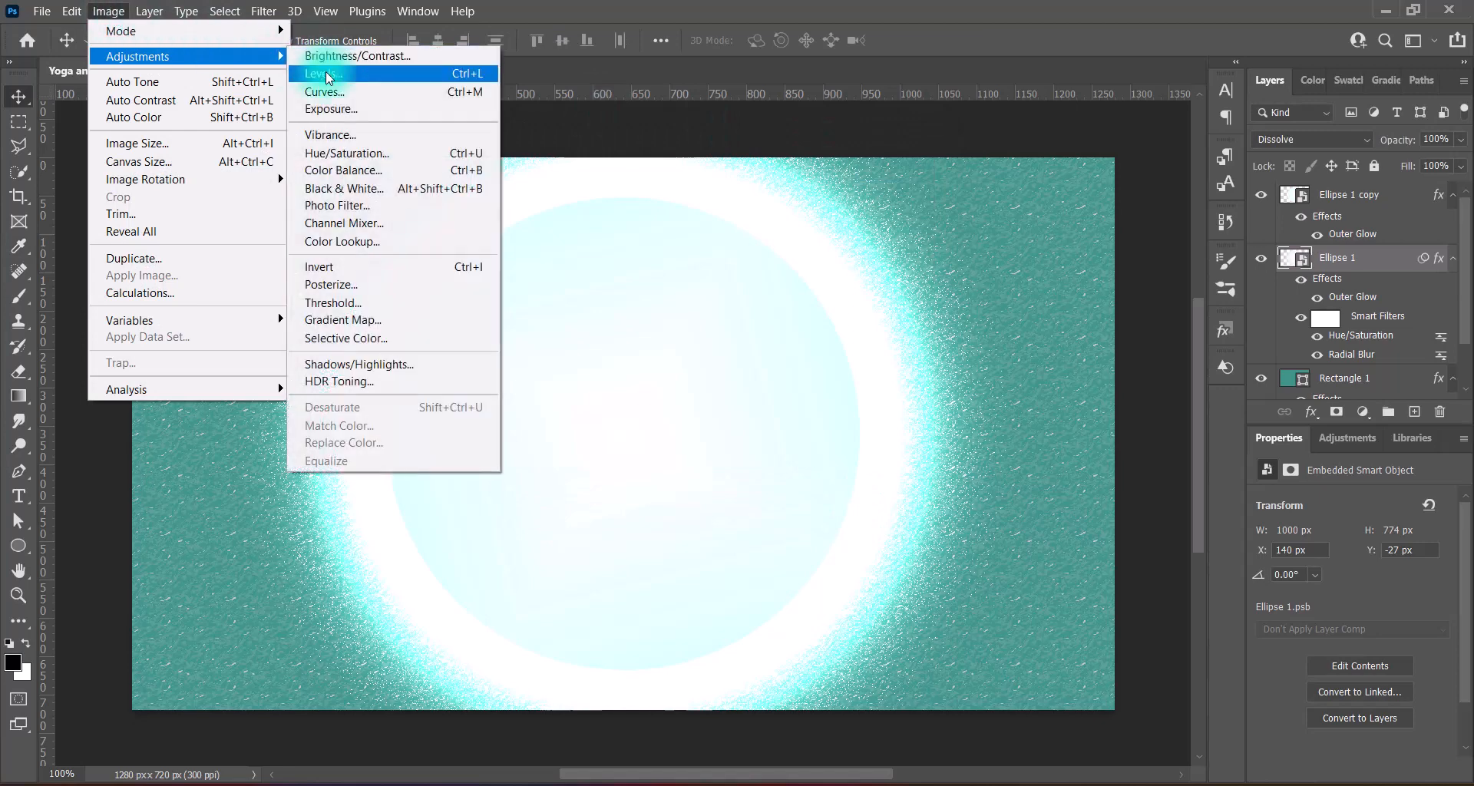
{"action": "left_click", "coordinate": [330, 109]}
{"action": "left_click", "coordinate": [689, 156]}
{"action": "left_click", "coordinate": [661, 336]}
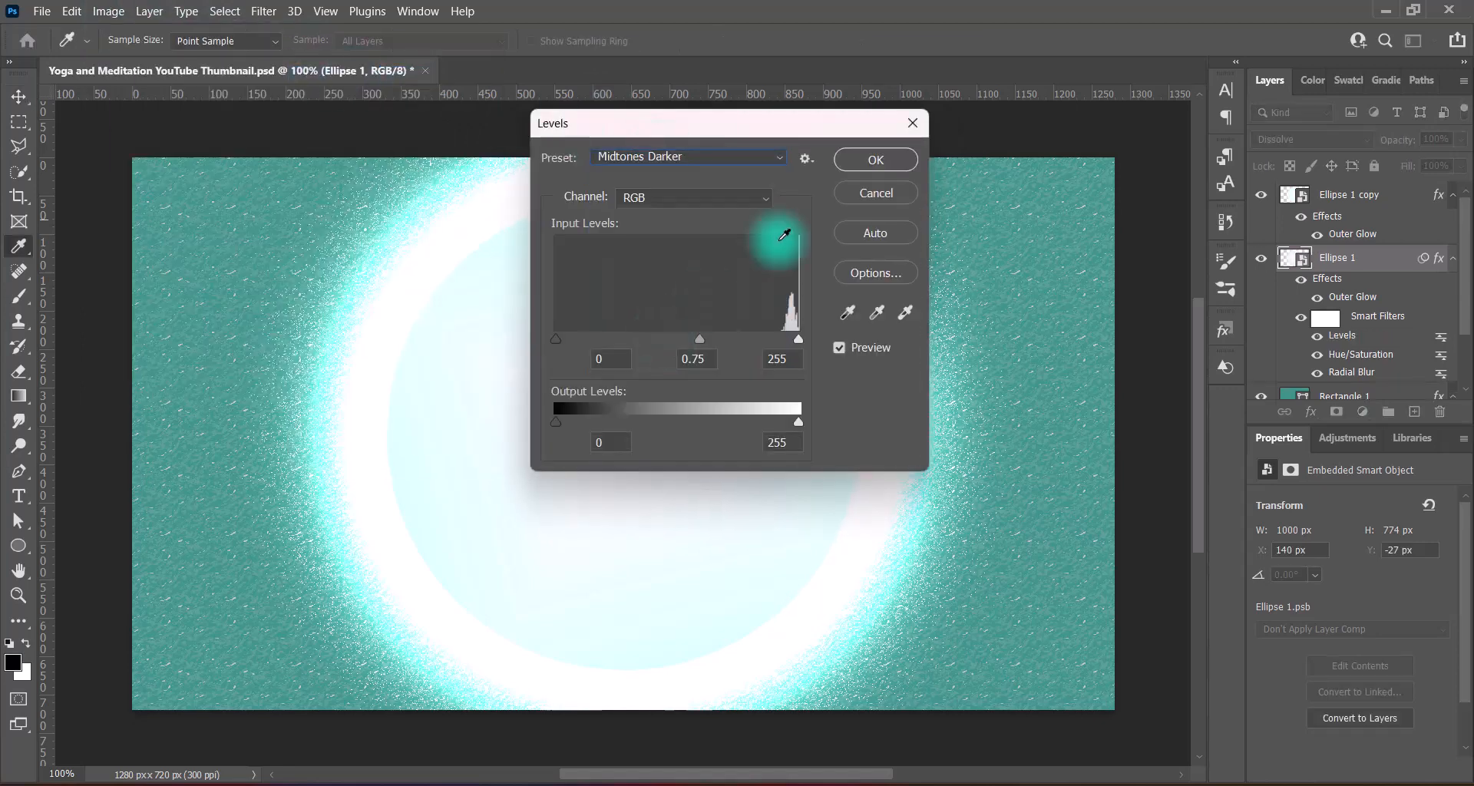
{"action": "left_click", "coordinate": [873, 163]}
Set the blurred Ellipse 1 layer's blend mode to Hue, deselect the layer and save the document.
{"action": "left_click", "coordinate": [1324, 139]}
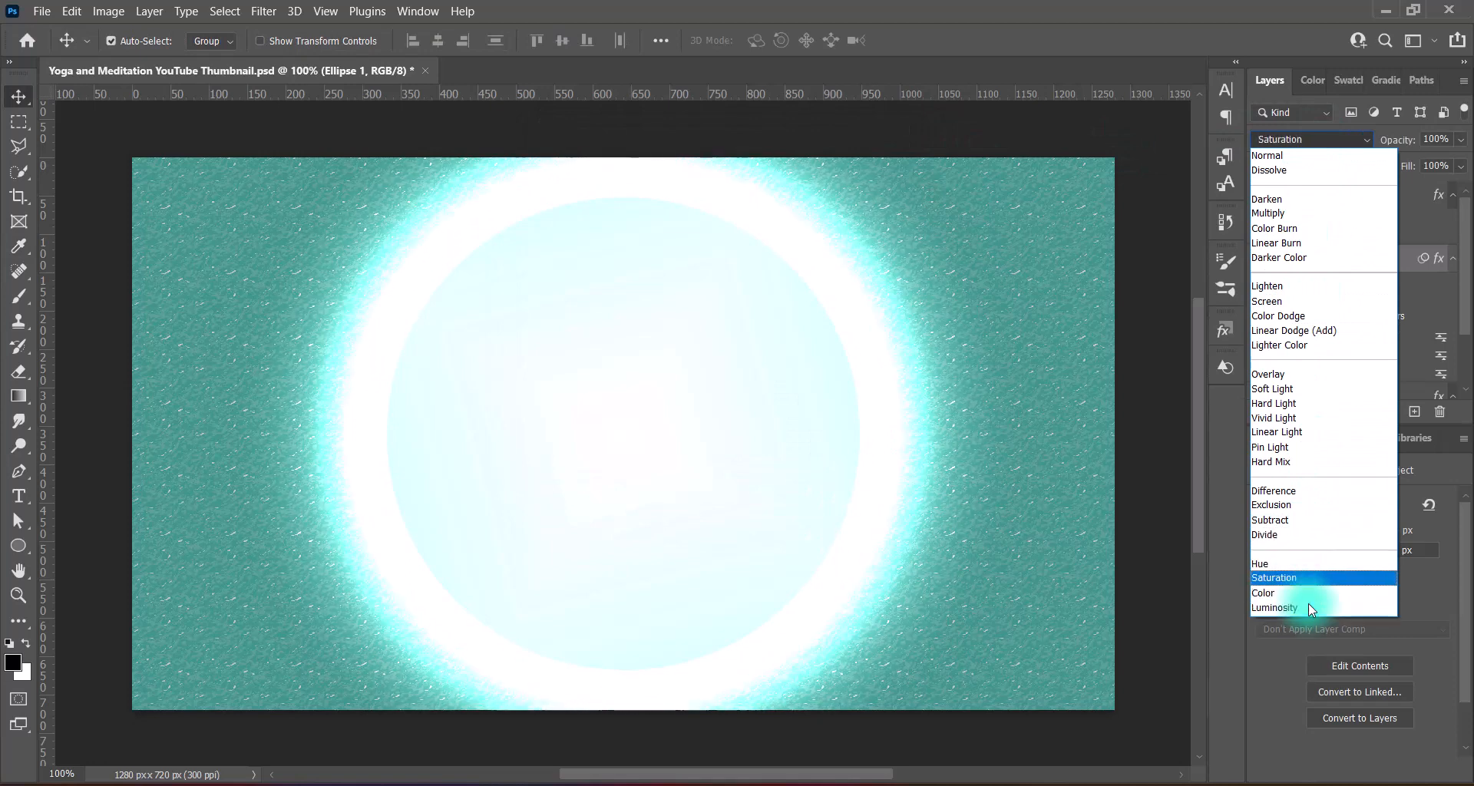
{"action": "left_click", "coordinate": [1313, 565]}
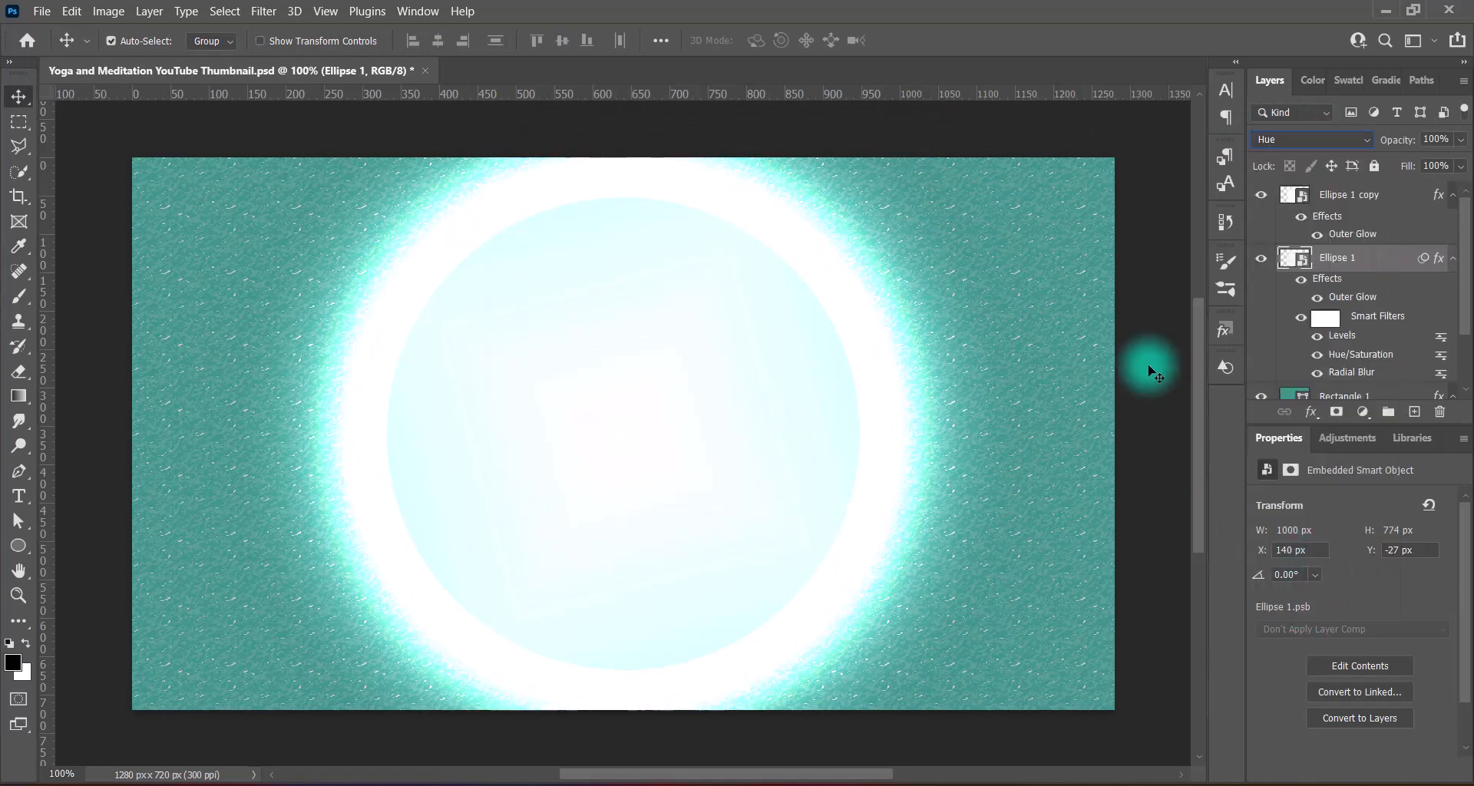
{"action": "left_click", "coordinate": [1164, 352]}
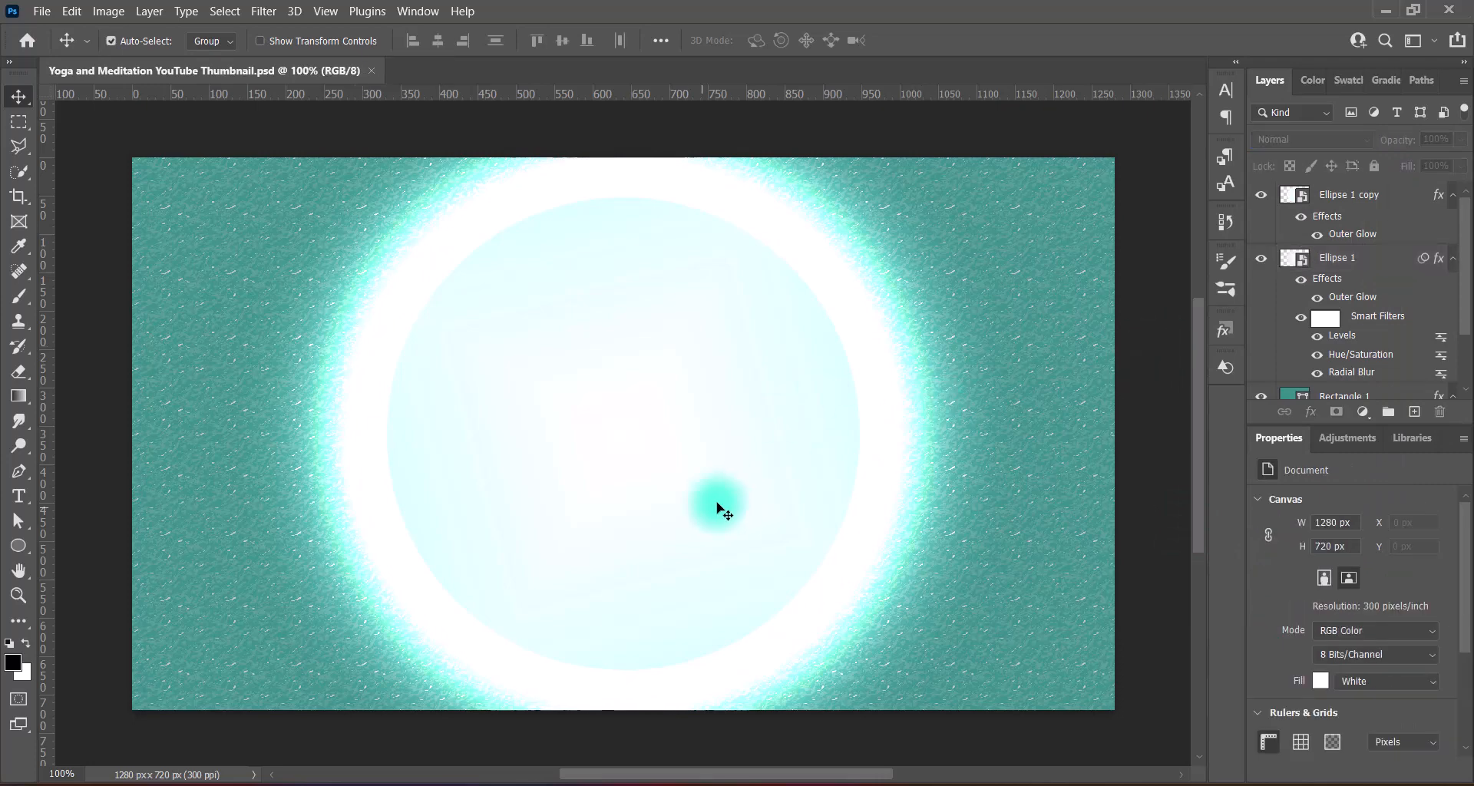
Paste the photo of the meditating woman over the circle and clip it to the Ellipse 1 copy layer.
{"action": "key", "text": "ctrl+v"}
{"action": "left_click_drag", "start_coordinate": [736, 523], "coordinate": [665, 502]}
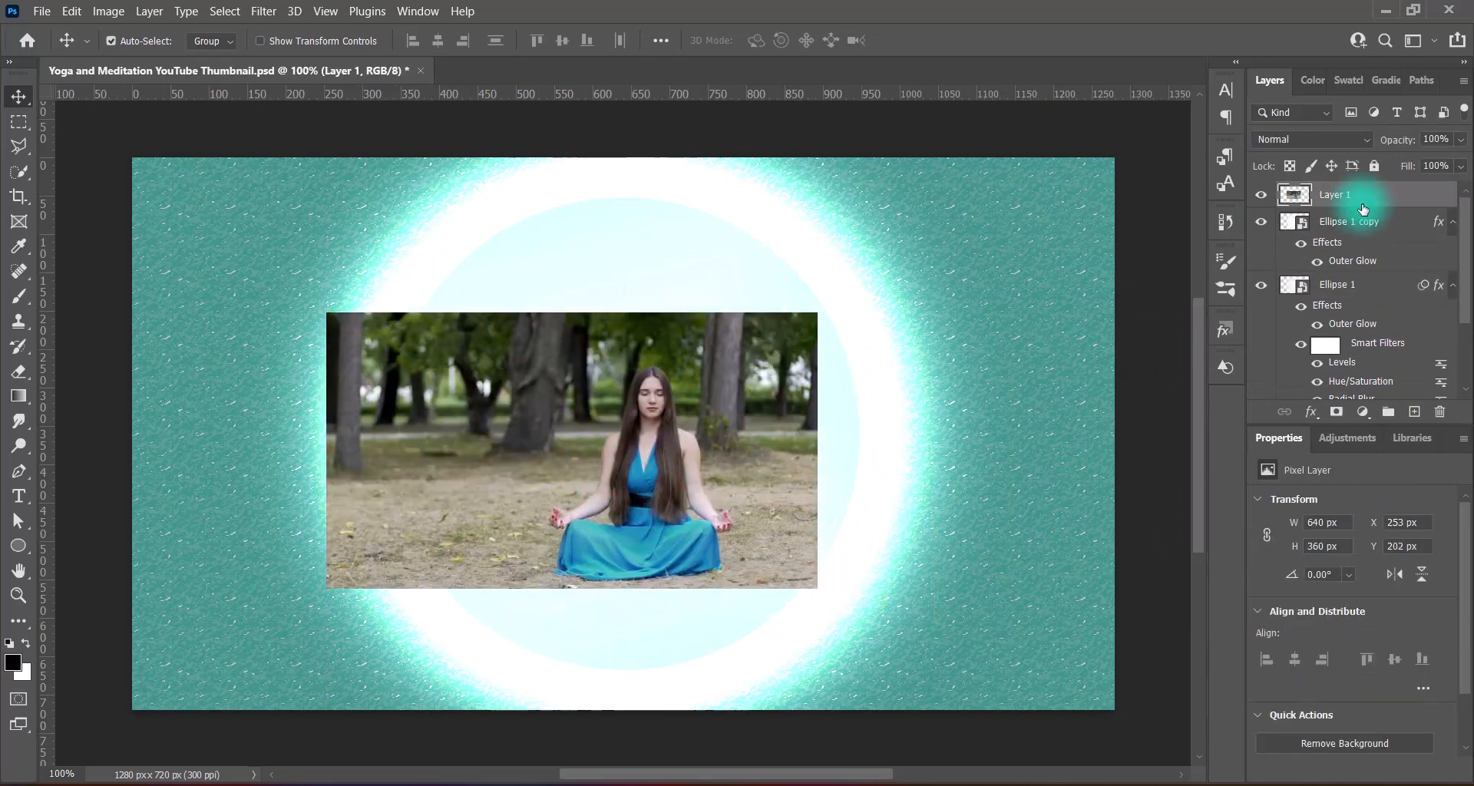
{"action": "right_click", "coordinate": [1365, 201]}
{"action": "left_click", "coordinate": [1202, 351]}
Enlarge the clipped photo proportionally to about 1243 × 699 px and place the woman near the circle's centre.
{"action": "key", "text": "ctrl+t"}
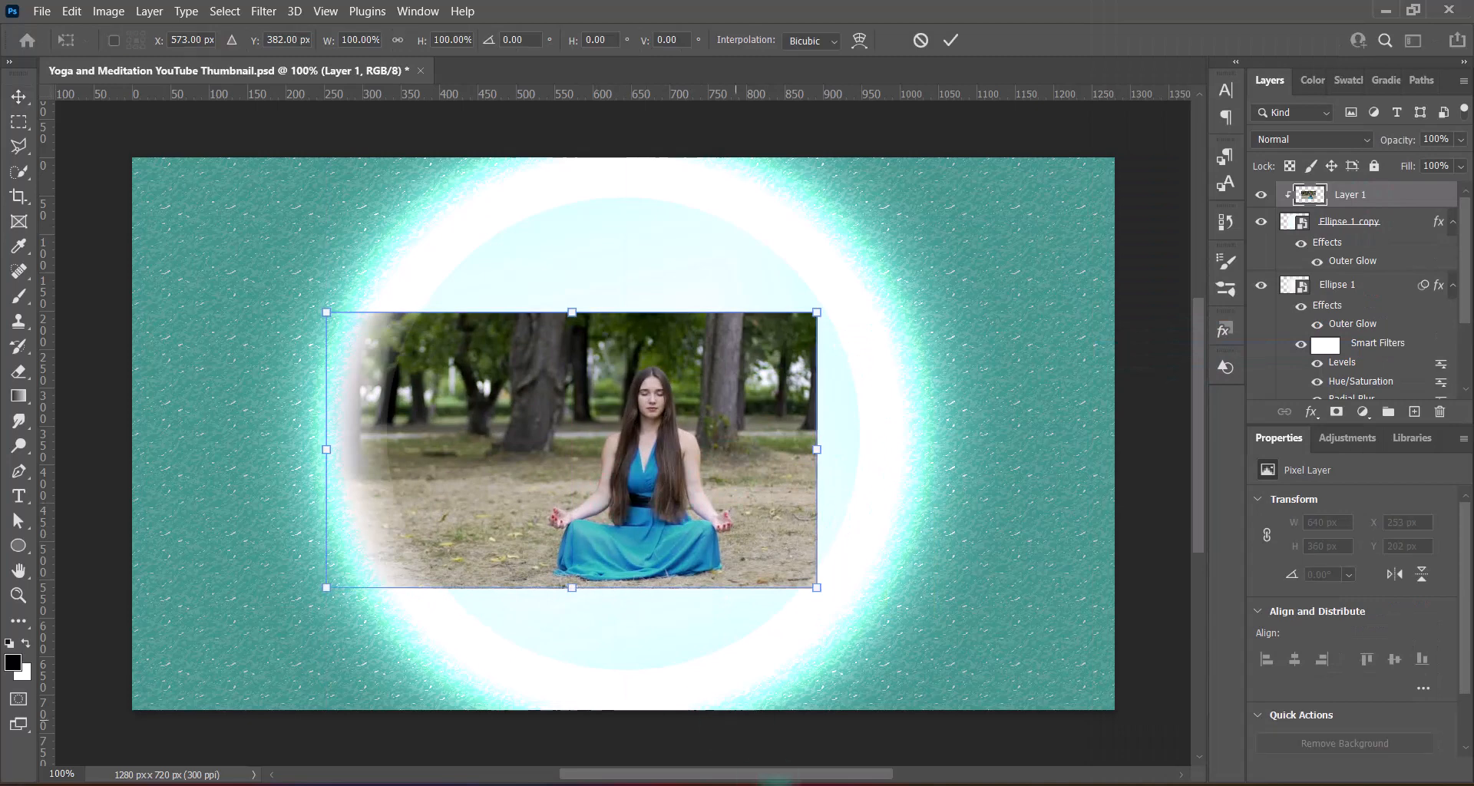
{"action": "left_click_drag", "start_coordinate": [572, 313], "coordinate": [571, 188]}
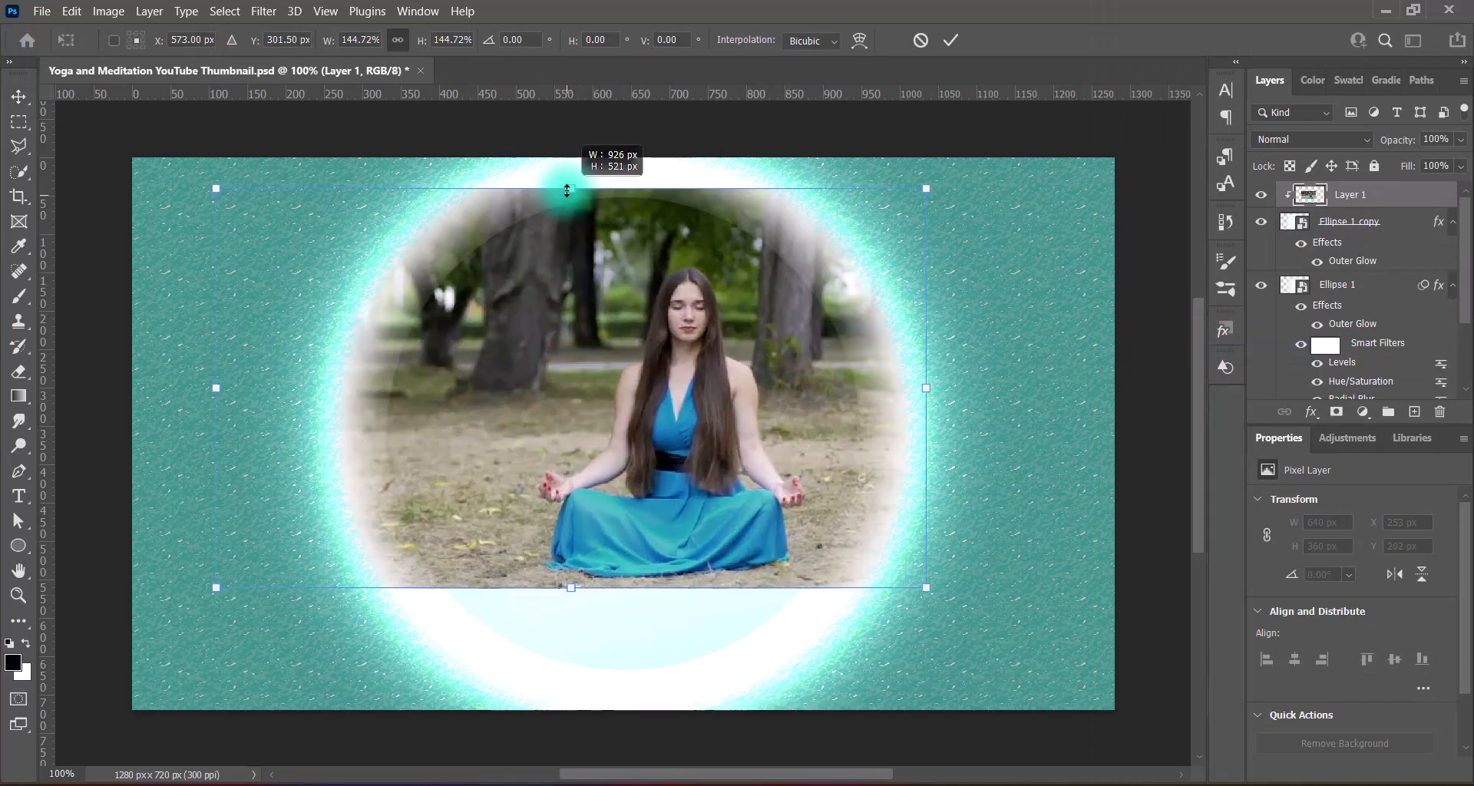
{"action": "left_click_drag", "start_coordinate": [572, 587], "coordinate": [572, 709]}
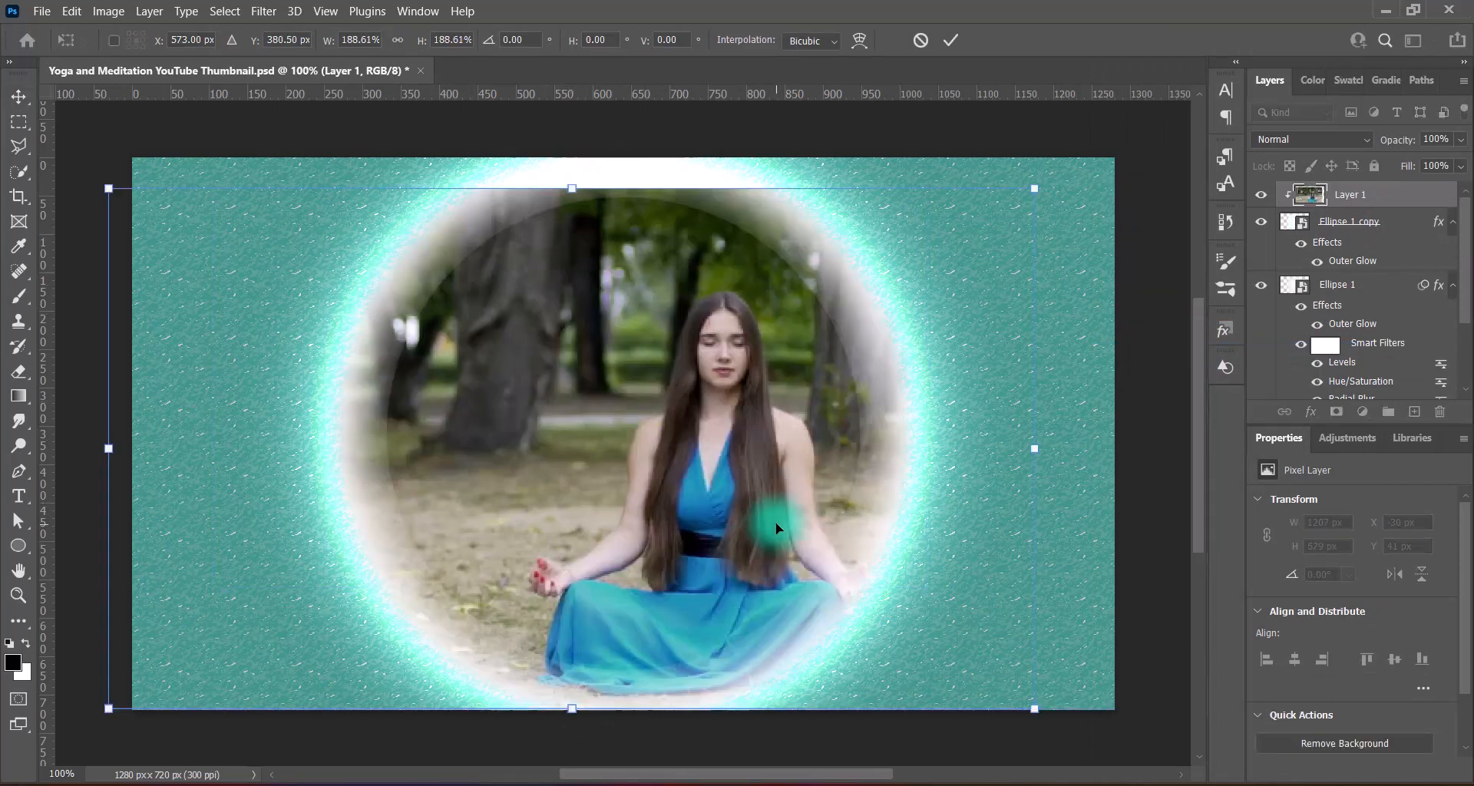
{"action": "left_click_drag", "start_coordinate": [775, 522], "coordinate": [695, 504]}
{"action": "left_click_drag", "start_coordinate": [492, 172], "coordinate": [491, 157]}
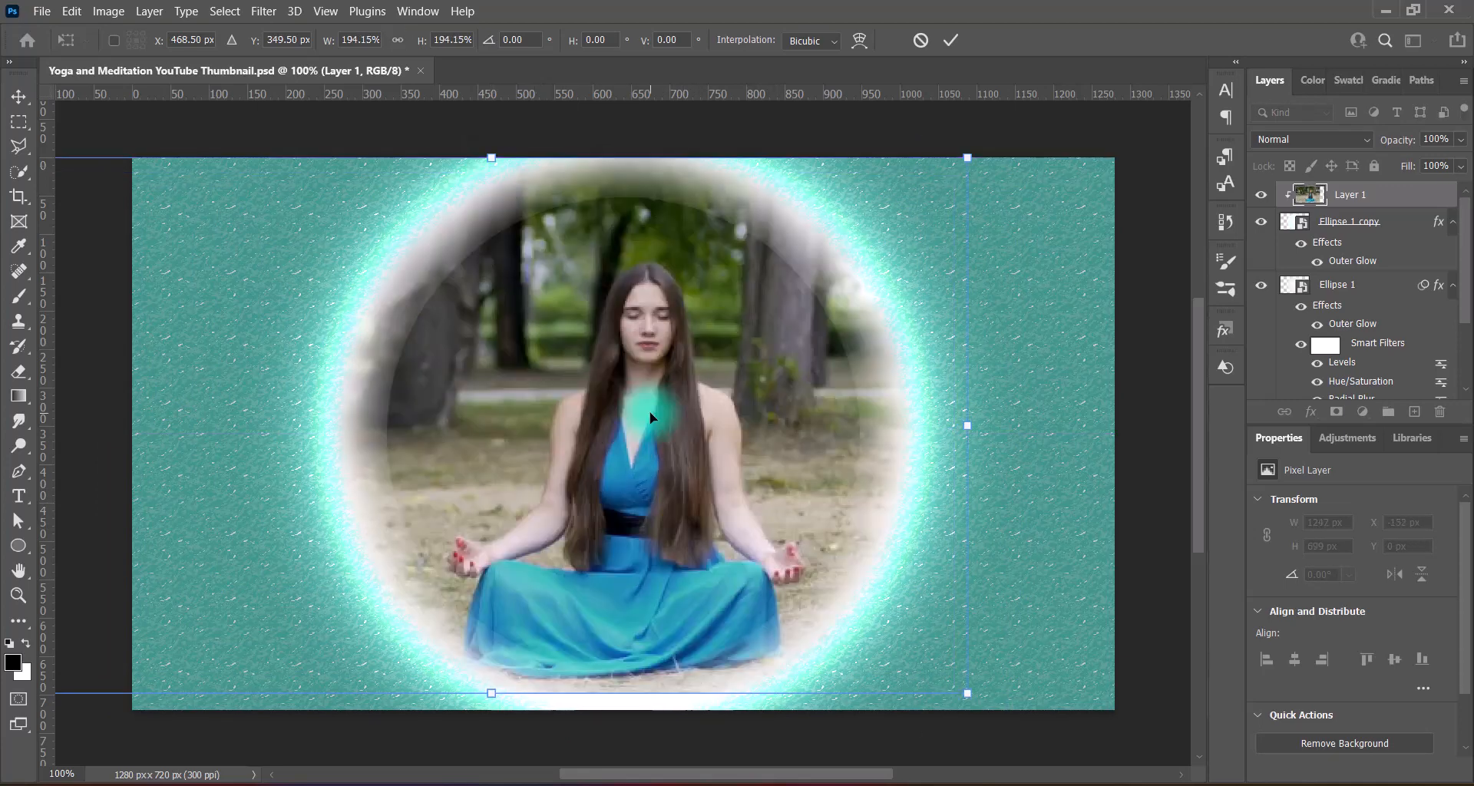
{"action": "key", "text": "Return"}
{"action": "key", "text": "ctrl+r"}
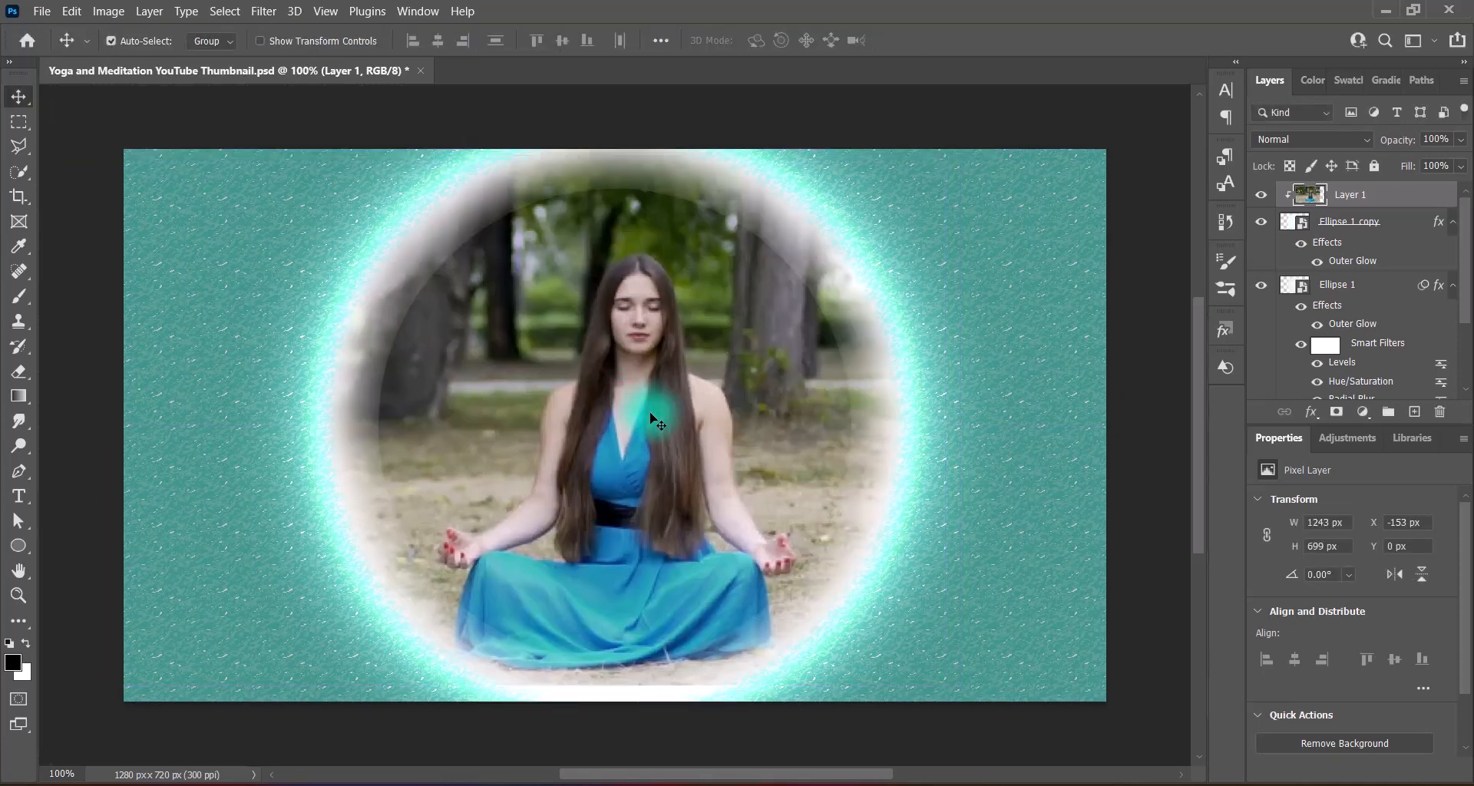
{"action": "key", "text": "ctrl+r"}
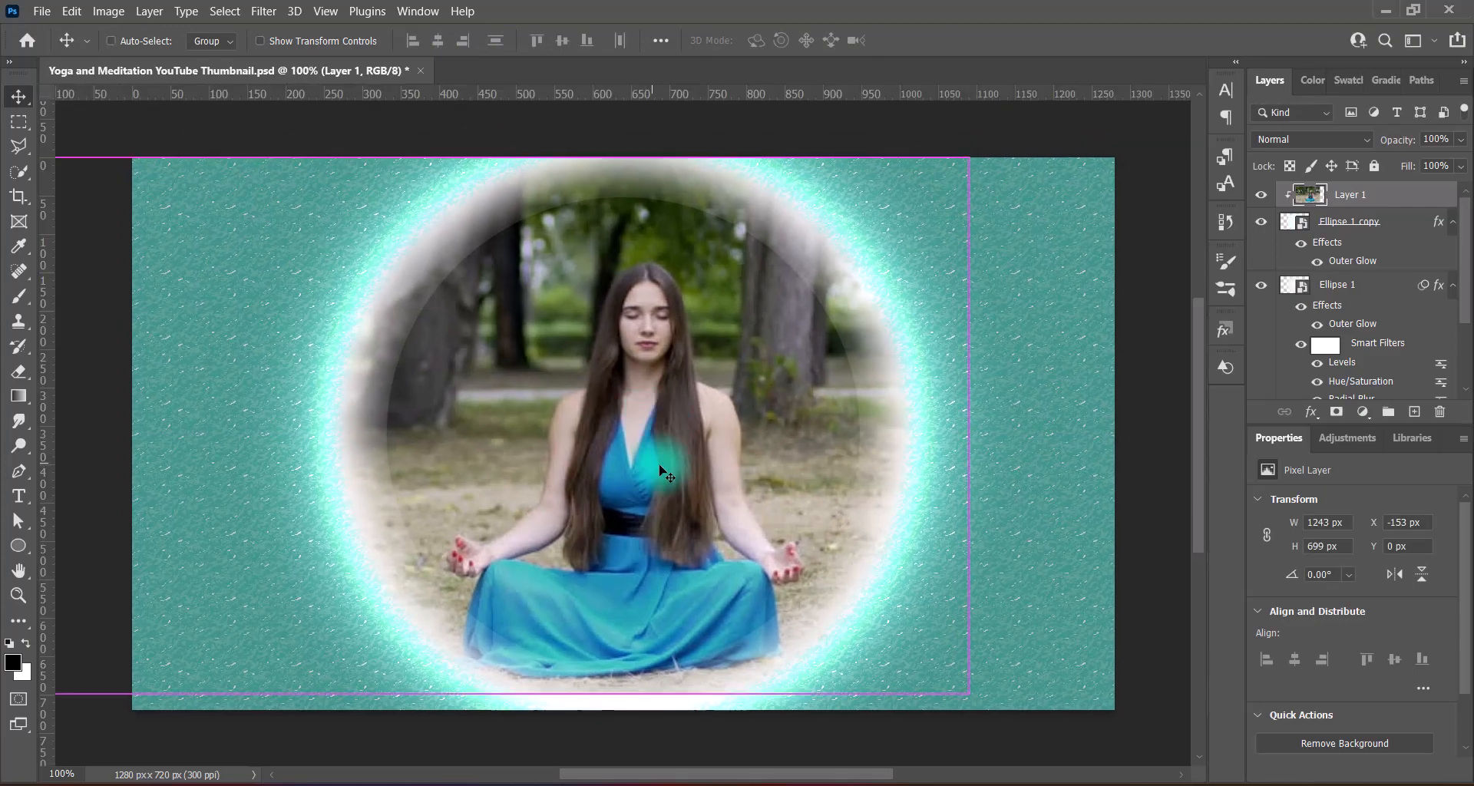
Scale the clipped photo down to about 1107 × 623 px and recentre the woman inside the circle.
{"action": "key", "text": "ctrl+t"}
{"action": "left_click_drag", "start_coordinate": [491, 694], "coordinate": [491, 589]}
{"action": "left_click_drag", "start_coordinate": [606, 416], "coordinate": [674, 472]}
{"action": "left_click_drag", "start_coordinate": [536, 218], "coordinate": [538, 197]}
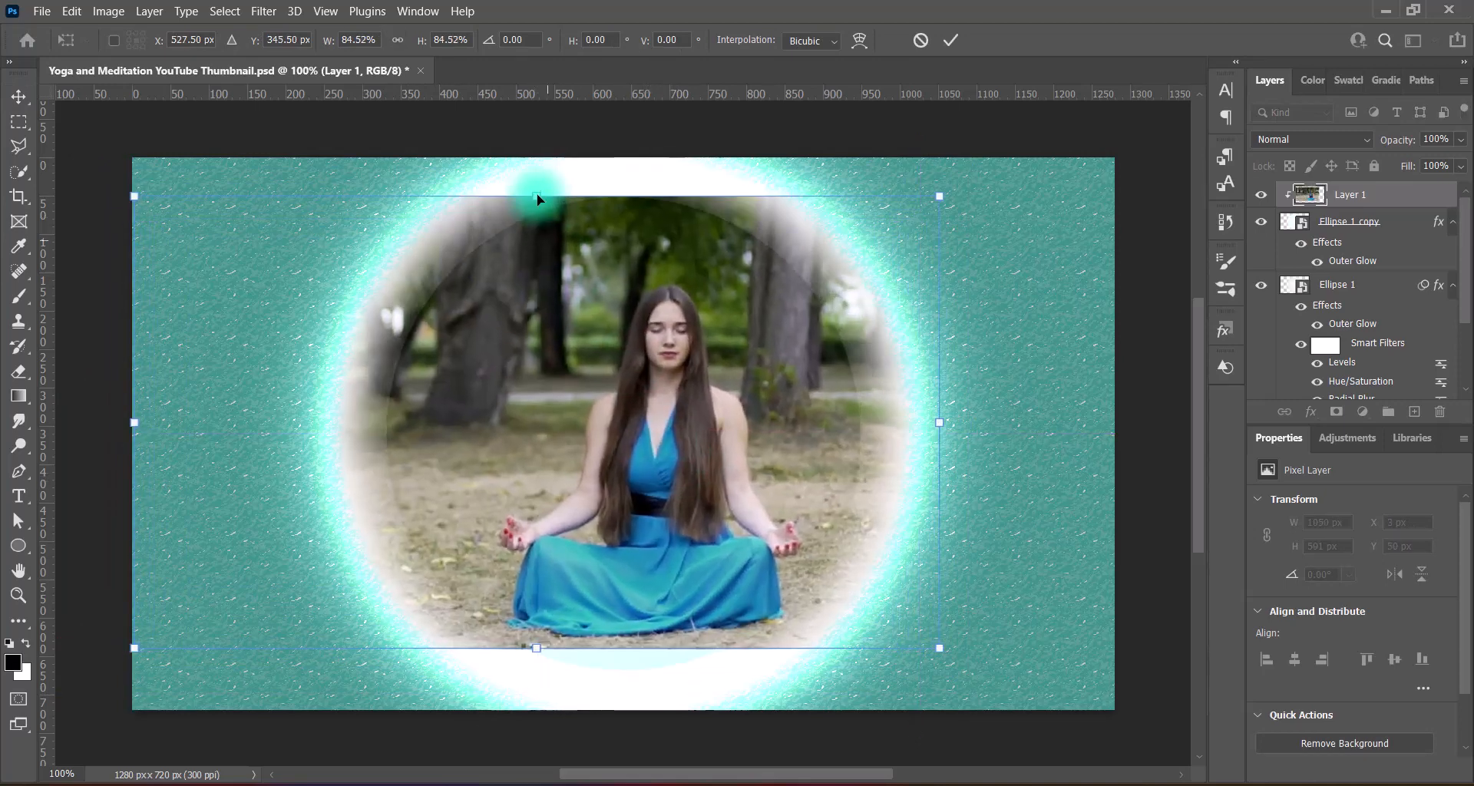
{"action": "left_click_drag", "start_coordinate": [538, 648], "coordinate": [542, 671]}
{"action": "left_click_drag", "start_coordinate": [718, 487], "coordinate": [682, 486]}
{"action": "key", "text": "Return"}
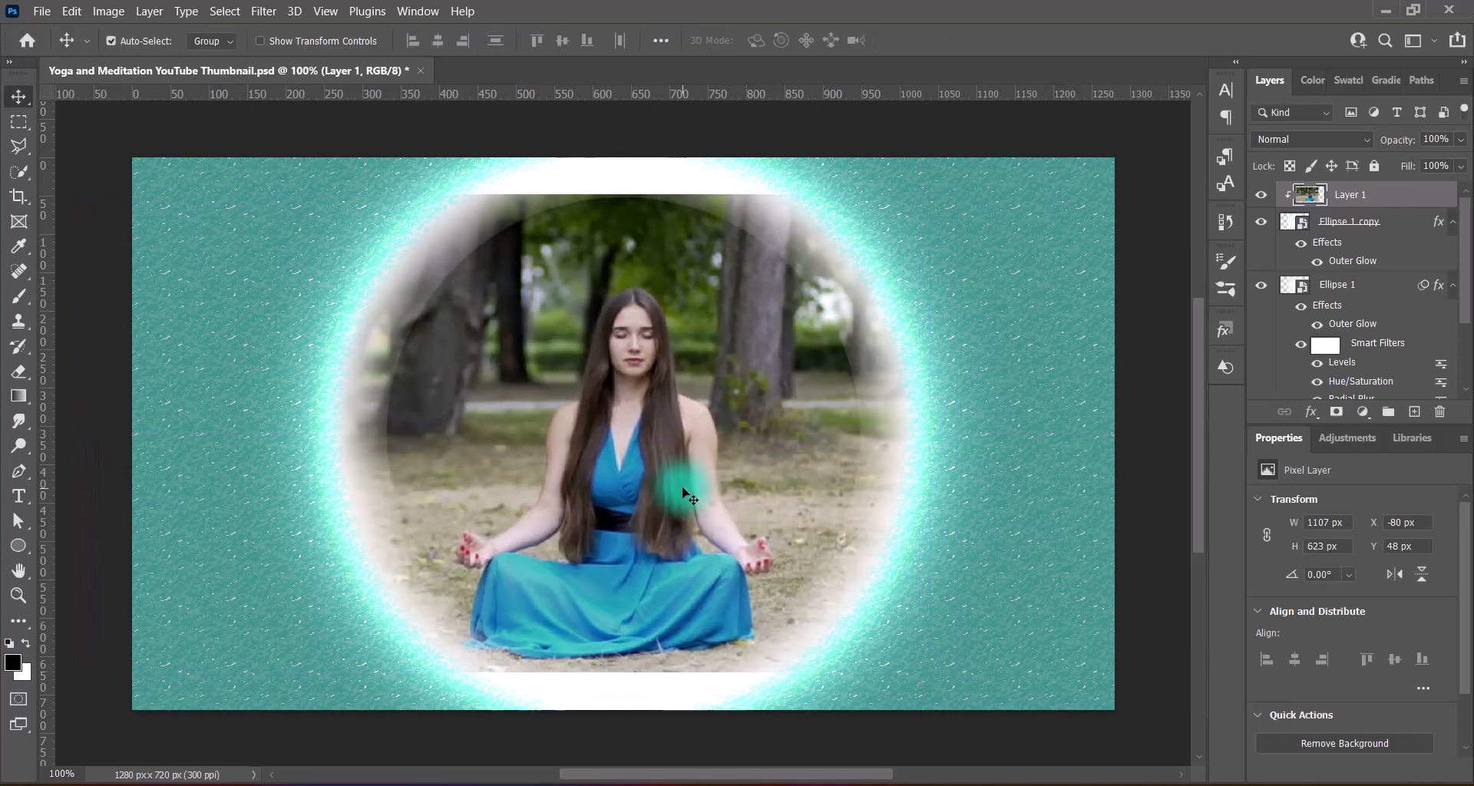
Apply a Hue/Saturation adjustment with the Increase Saturation preset to the clipped meditation photo.
{"action": "left_click", "coordinate": [108, 12]}
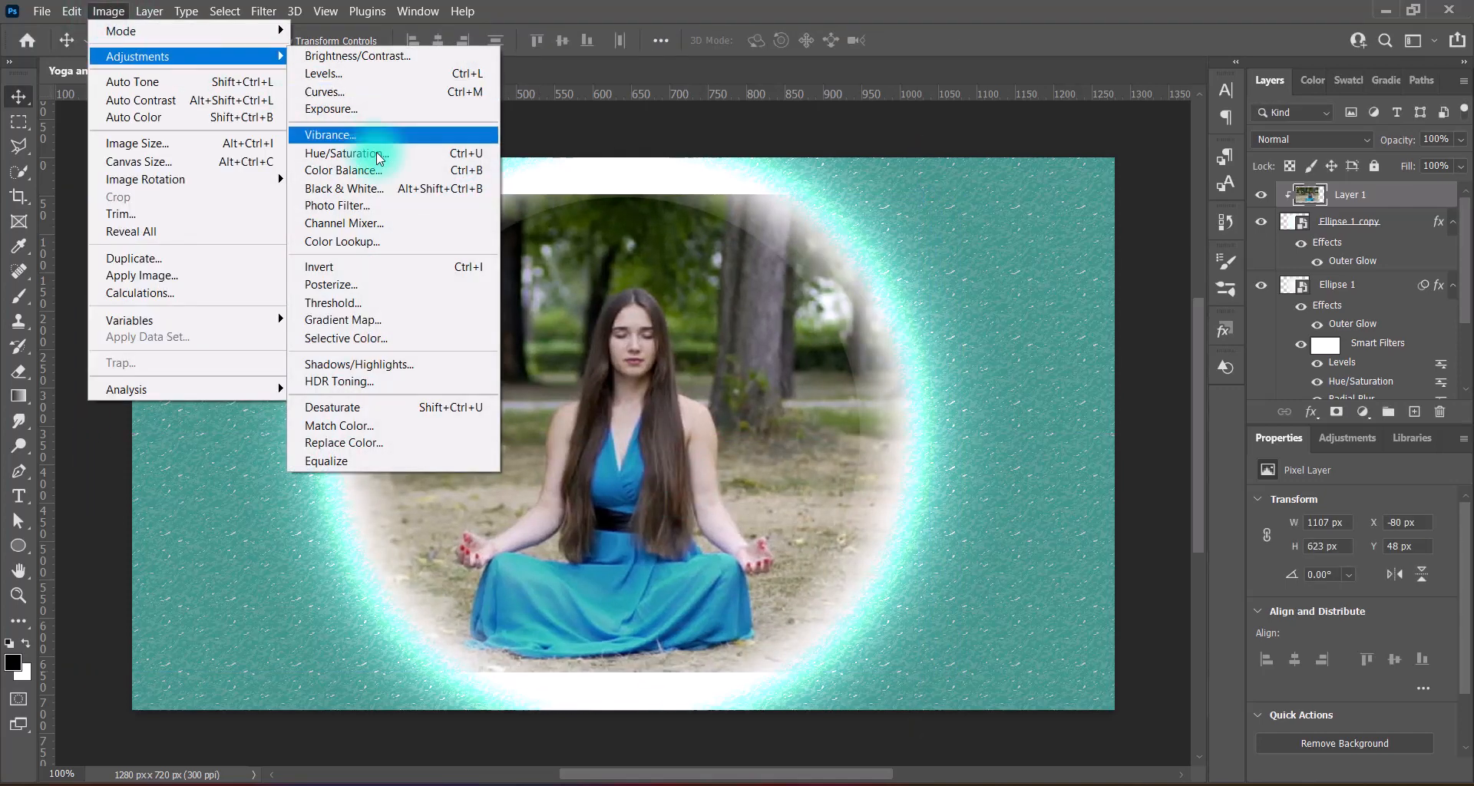
{"action": "left_click", "coordinate": [375, 152]}
{"action": "left_click", "coordinate": [992, 151]}
{"action": "left_click", "coordinate": [990, 239]}
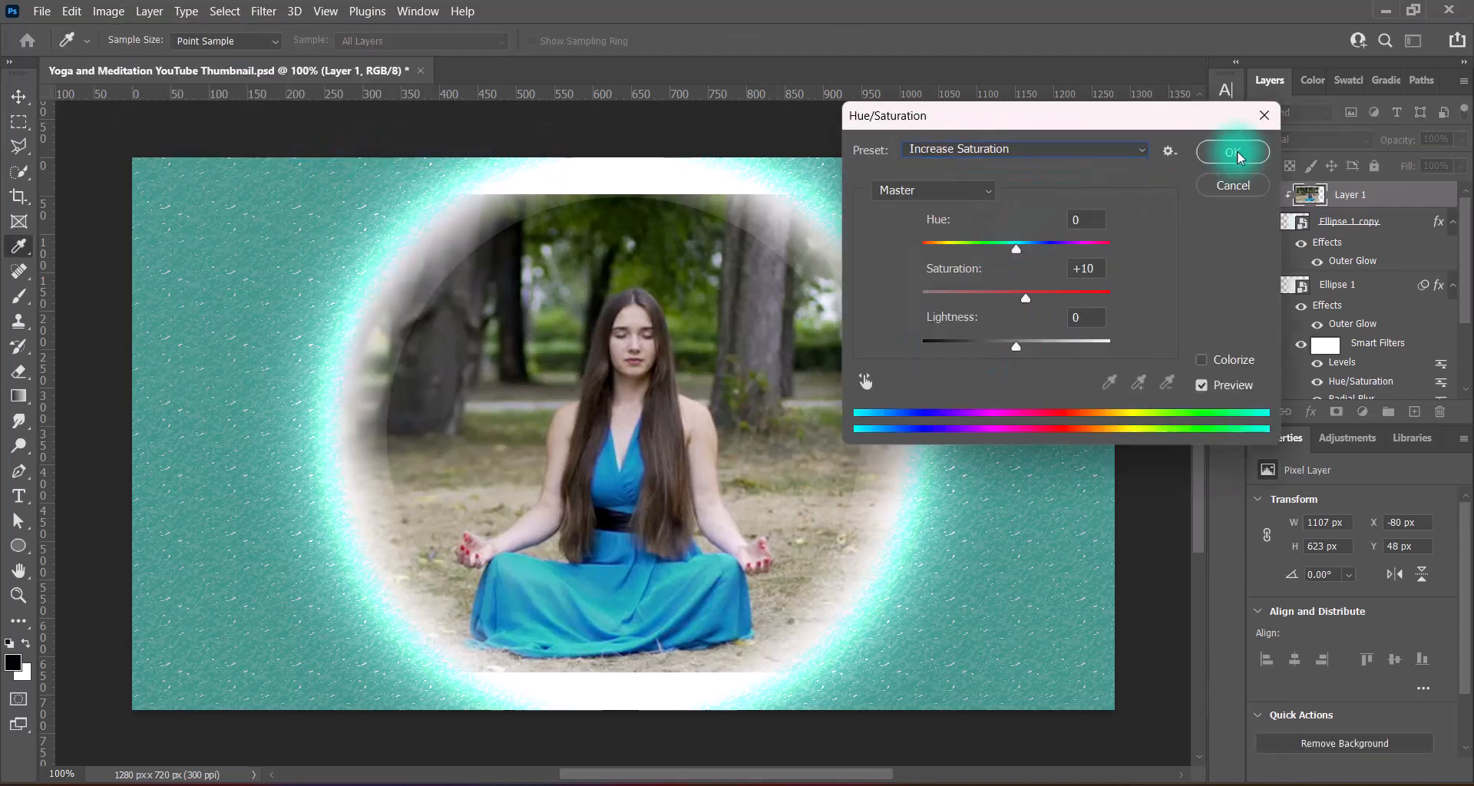
{"action": "left_click", "coordinate": [1235, 154]}
Apply a second Hue/Saturation adjustment to the photo using the Red Boost preset.
{"action": "left_click", "coordinate": [108, 11]}
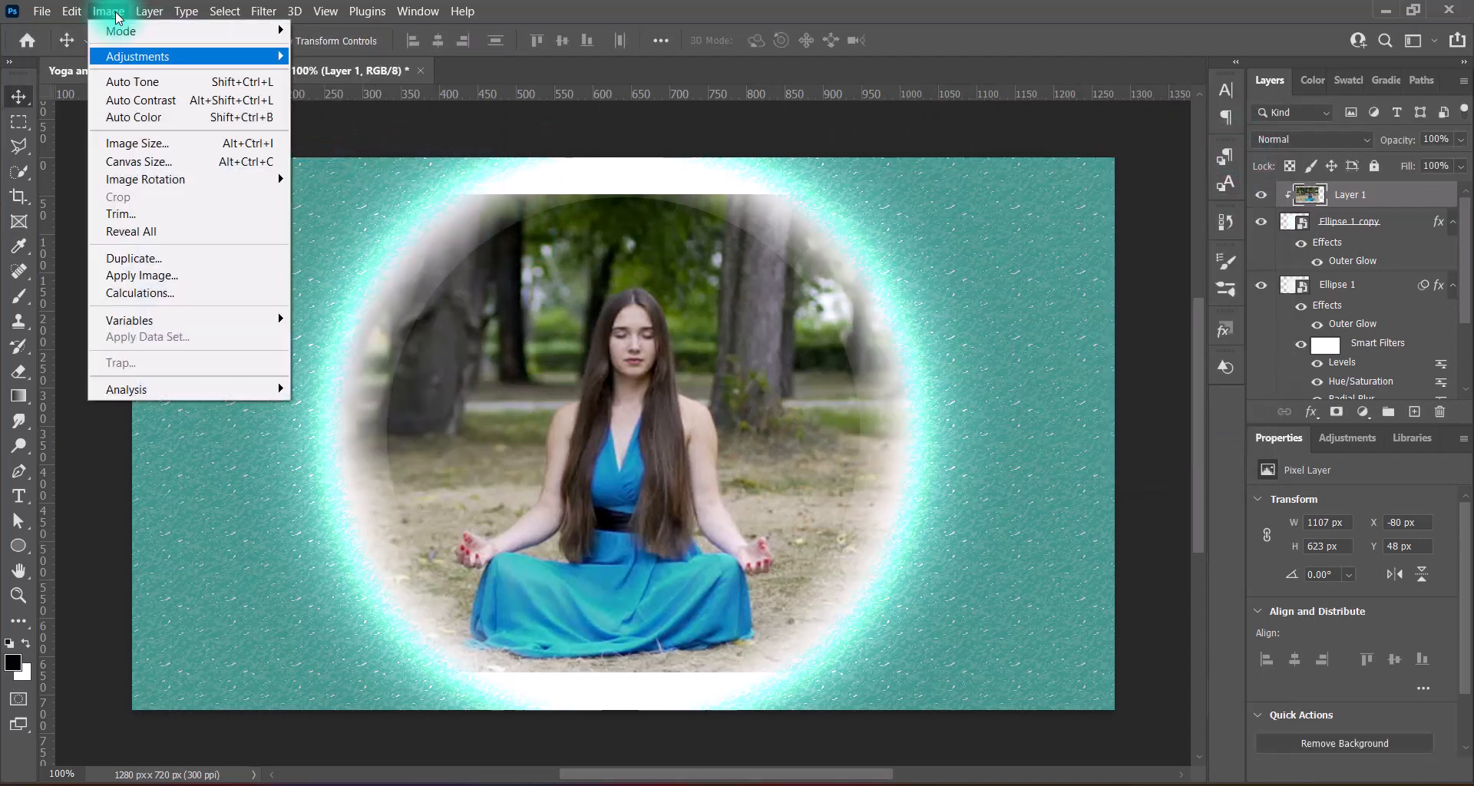
{"action": "mouse_move", "coordinate": [132, 56]}
{"action": "left_click", "coordinate": [375, 153]}
{"action": "left_click", "coordinate": [987, 150]}
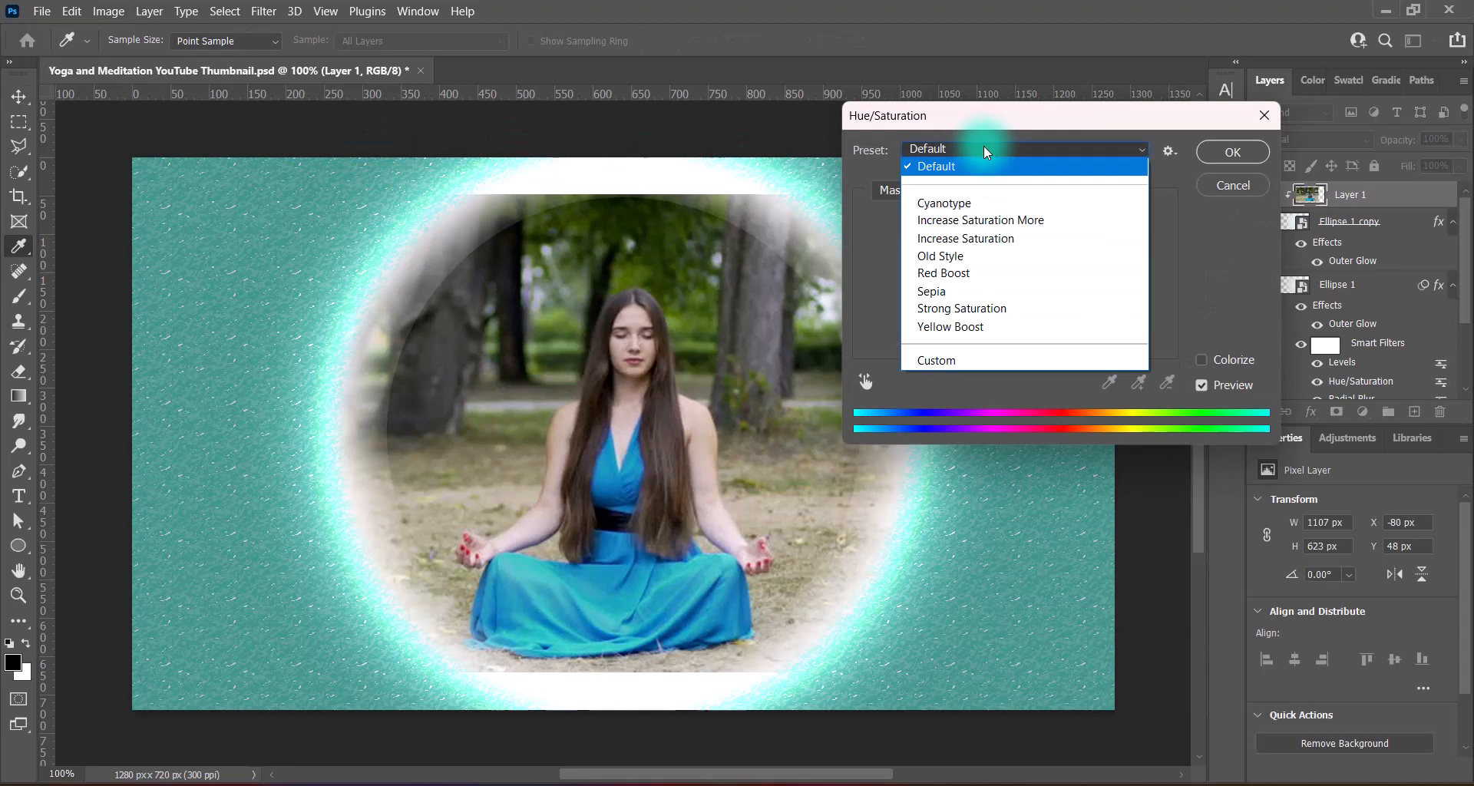
{"action": "left_click", "coordinate": [967, 273]}
{"action": "left_click", "coordinate": [1231, 152]}
Apply a Levels adjustment to the photo with the Increase Contrast 1 preset, after trying Increase Contrast 3.
{"action": "left_click", "coordinate": [112, 12]}
{"action": "mouse_move", "coordinate": [131, 56]}
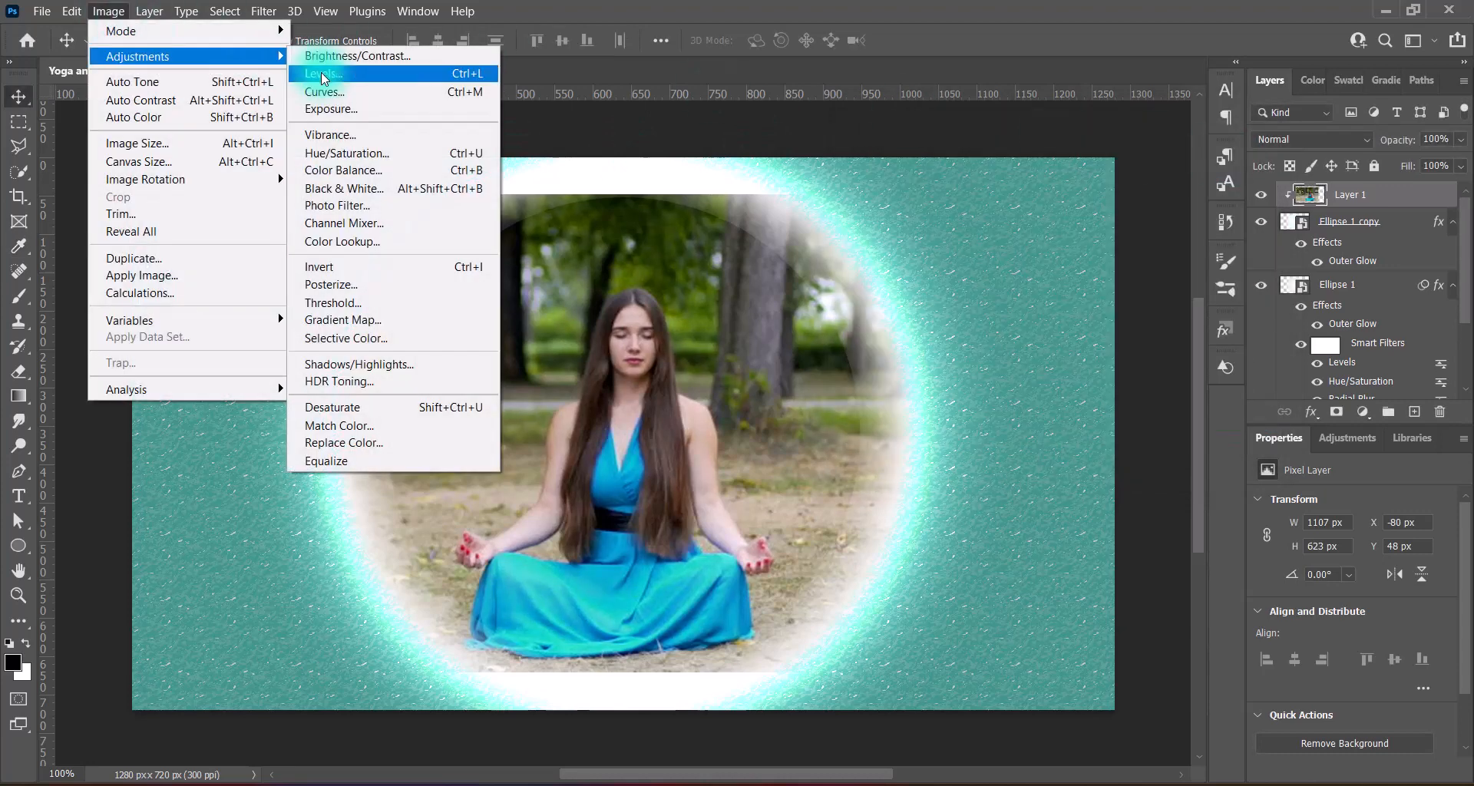
{"action": "left_click", "coordinate": [368, 73]}
{"action": "left_click", "coordinate": [1075, 74]}
{"action": "left_click", "coordinate": [1084, 181]}
{"action": "left_click", "coordinate": [1081, 77]}
{"action": "left_click", "coordinate": [1076, 95]}
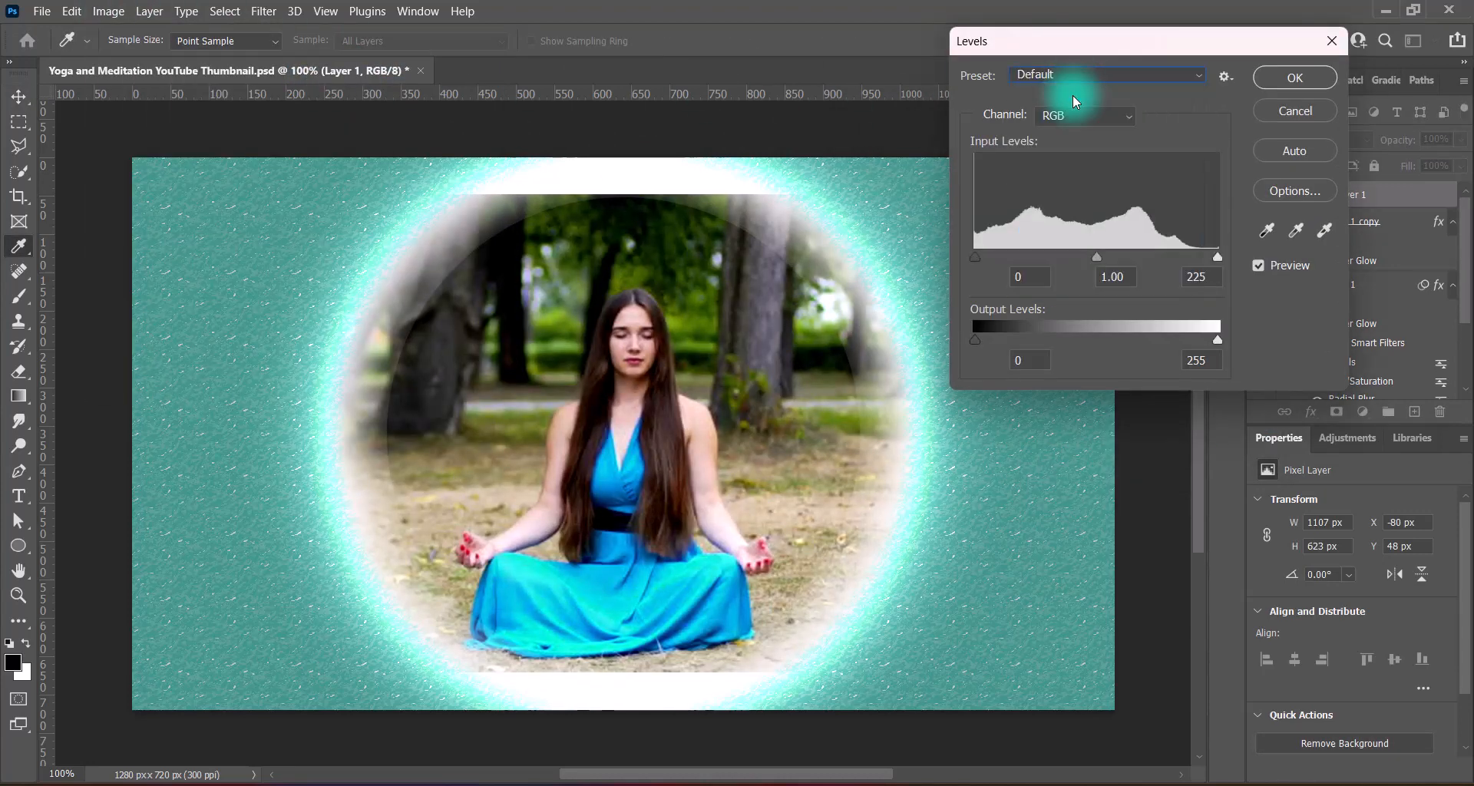
{"action": "left_click", "coordinate": [1075, 75]}
{"action": "left_click", "coordinate": [1081, 144]}
{"action": "left_click", "coordinate": [1290, 78]}
Apply another Levels adjustment to the photo using a midtones preset.
{"action": "left_click", "coordinate": [108, 11]}
{"action": "mouse_move", "coordinate": [261, 56]}
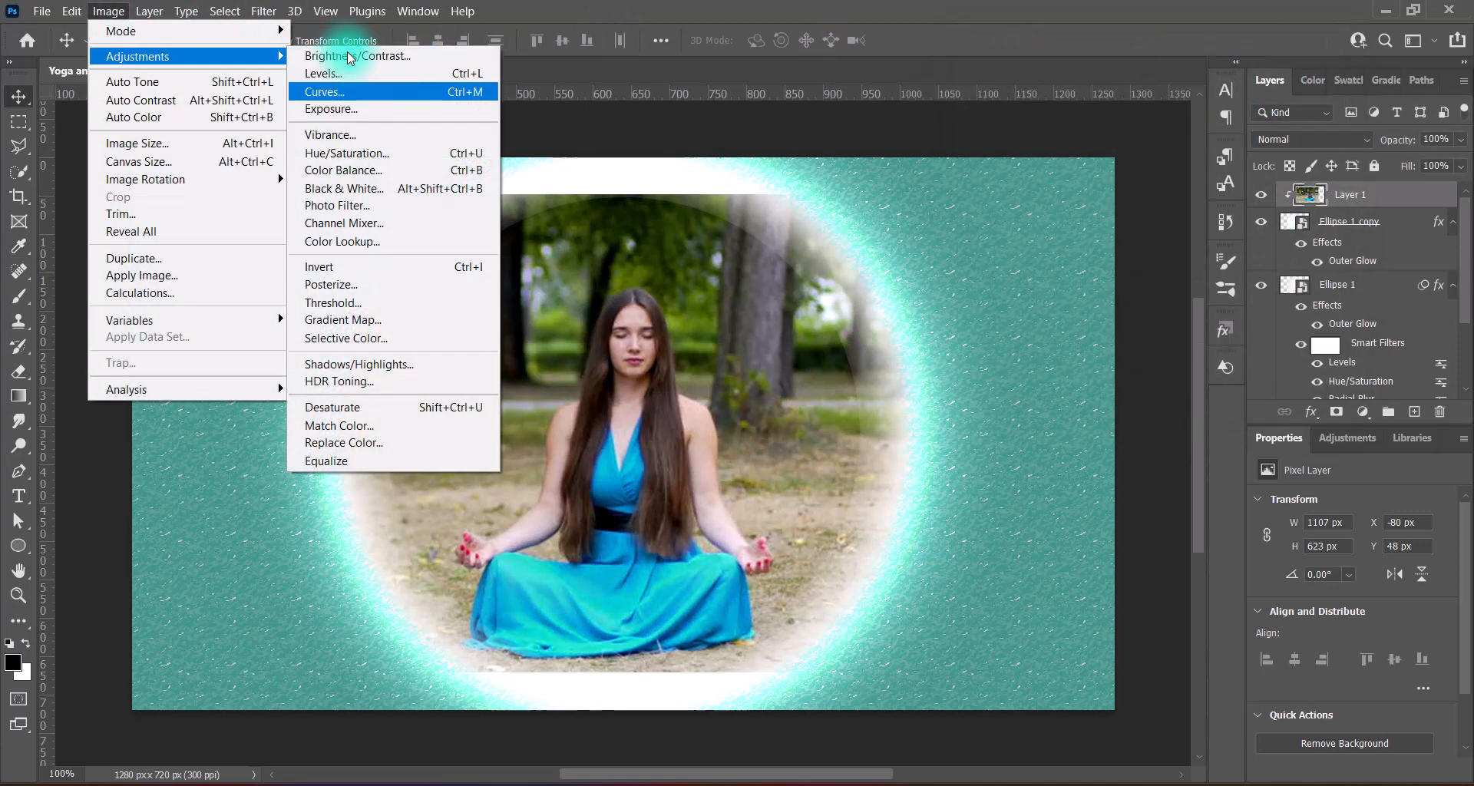
{"action": "left_click", "coordinate": [361, 72]}
{"action": "left_click", "coordinate": [1061, 75]}
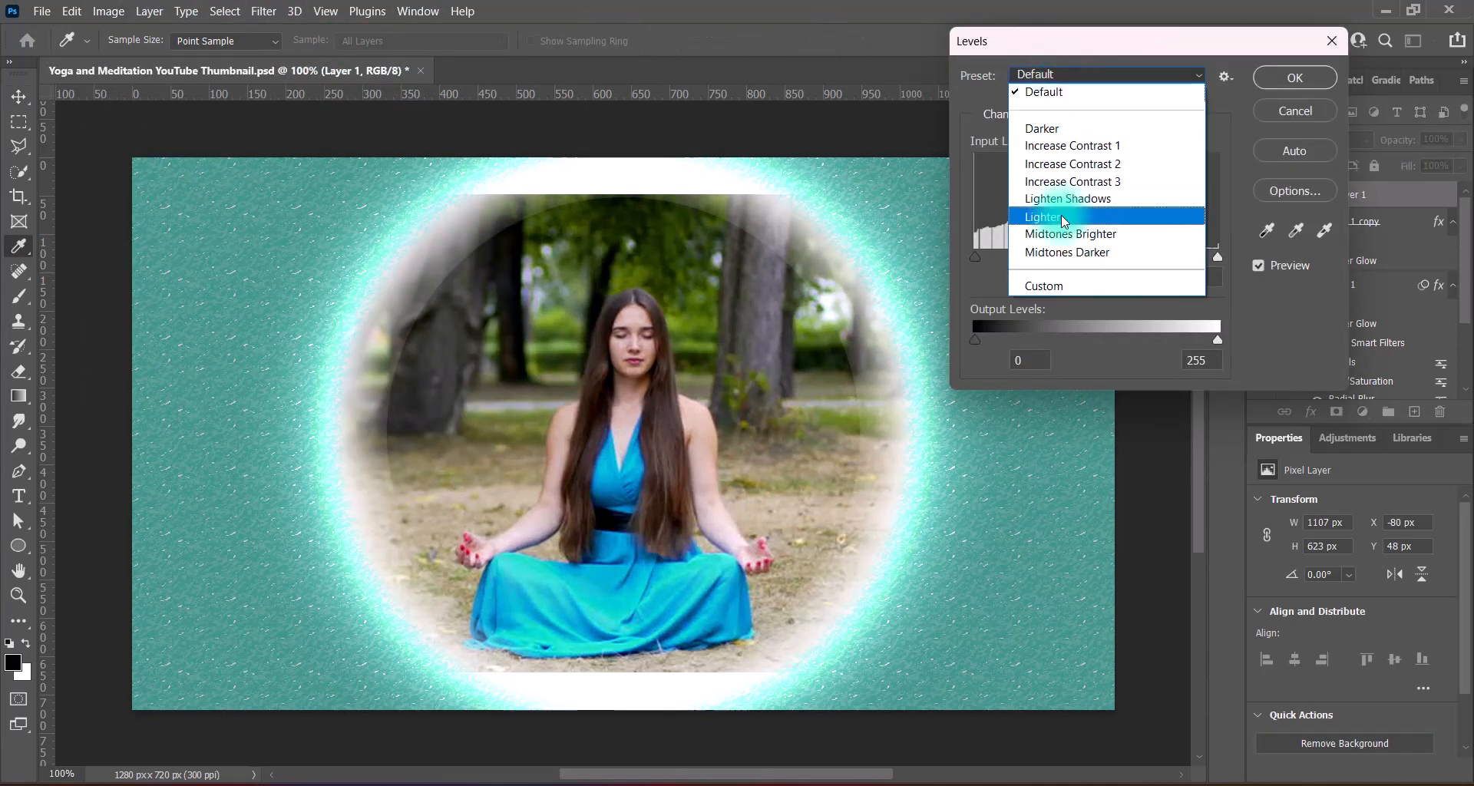
{"action": "left_click", "coordinate": [1068, 244]}
{"action": "left_click", "coordinate": [1313, 83]}
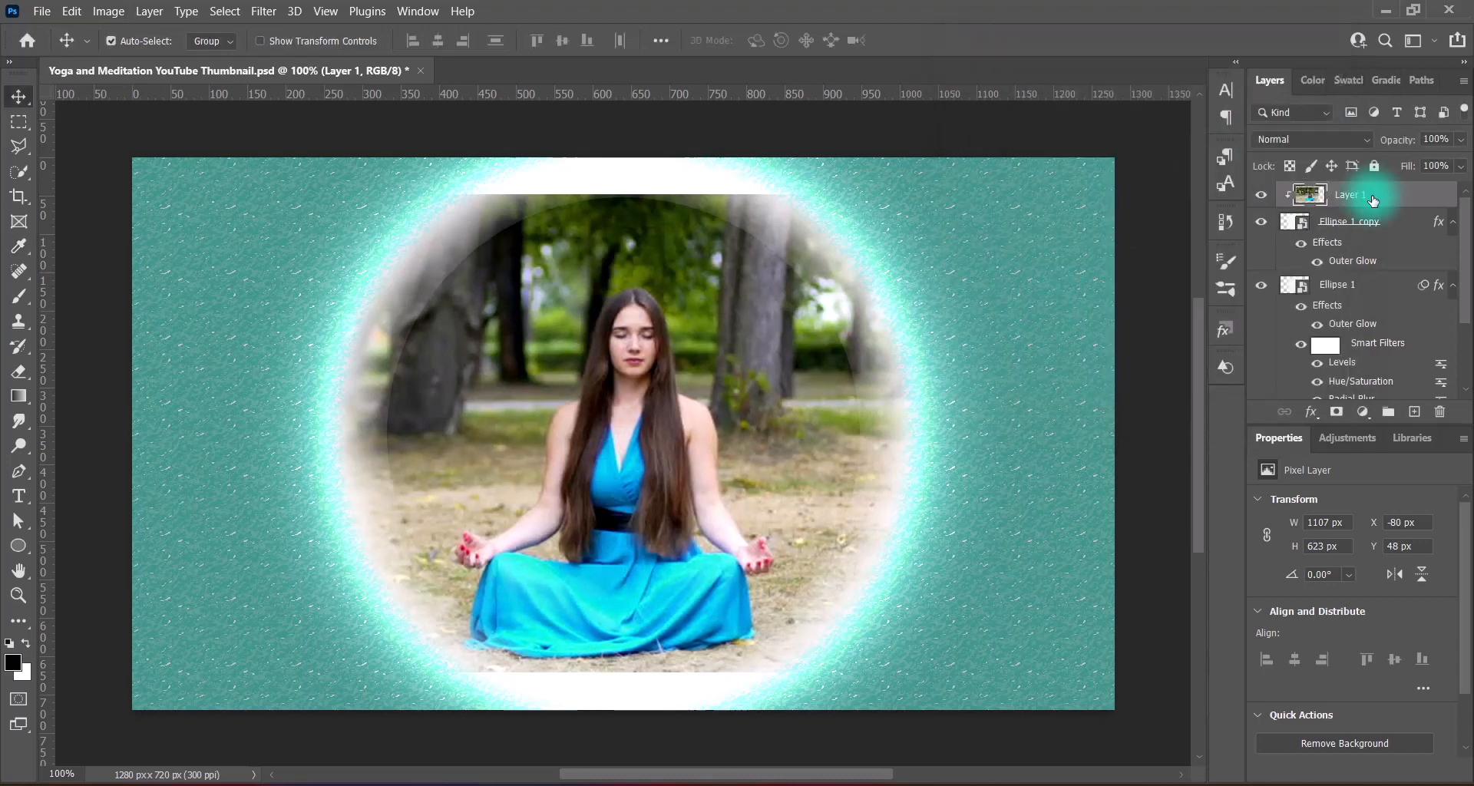
Smudge the photo's upper edge upward with a soft brush of about 500 px to cover the white gap atop the circle.
{"action": "left_click", "coordinate": [25, 430]}
{"action": "left_click", "coordinate": [91, 456]}
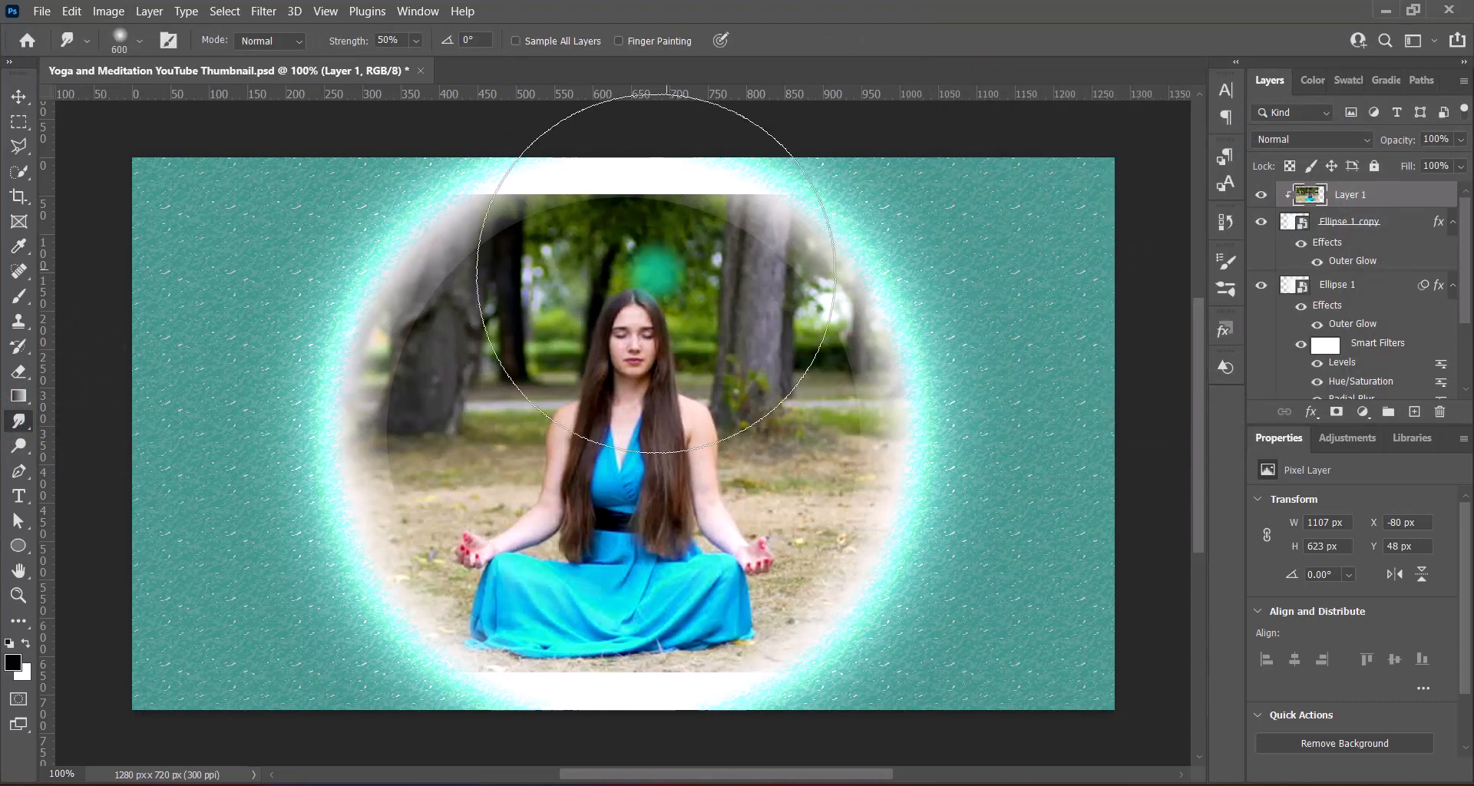
{"action": "scroll", "coordinate": [585, 215], "scroll_direction": "up", "scroll_amount": 2}
{"action": "key", "text": "["}
{"action": "mouse_move", "coordinate": [585, 214]}
{"action": "left_mouse_down"}
{"action": "mouse_move", "coordinate": [534, 117]}
{"action": "mouse_move", "coordinate": [513, 138]}
{"action": "mouse_move", "coordinate": [491, 116]}
{"action": "mouse_move", "coordinate": [531, 110]}
{"action": "mouse_move", "coordinate": [604, 140]}
{"action": "mouse_move", "coordinate": [849, 141]}
{"action": "mouse_move", "coordinate": [543, 102]}
{"action": "left_mouse_up"}
{"action": "key", "text": "]"}
{"action": "scroll", "coordinate": [491, 119], "scroll_direction": "up", "scroll_amount": 1}
{"action": "key", "text": "["}
{"action": "mouse_move", "coordinate": [521, 154]}
{"action": "left_mouse_down"}
{"action": "mouse_move", "coordinate": [689, 145]}
{"action": "mouse_move", "coordinate": [833, 164]}
{"action": "mouse_move", "coordinate": [694, 310]}
{"action": "mouse_move", "coordinate": [529, 159]}
{"action": "mouse_move", "coordinate": [564, 141]}
{"action": "mouse_move", "coordinate": [751, 143]}
{"action": "mouse_move", "coordinate": [665, 94]}
{"action": "mouse_move", "coordinate": [633, 136]}
{"action": "mouse_move", "coordinate": [562, 128]}
{"action": "mouse_move", "coordinate": [540, 107]}
{"action": "mouse_move", "coordinate": [519, 149]}
{"action": "mouse_move", "coordinate": [510, 137]}
{"action": "mouse_move", "coordinate": [569, 112]}
{"action": "mouse_move", "coordinate": [633, 114]}
{"action": "mouse_move", "coordinate": [838, 158]}
{"action": "mouse_move", "coordinate": [499, 114]}
{"action": "mouse_move", "coordinate": [451, 114]}
{"action": "mouse_move", "coordinate": [427, 162]}
{"action": "mouse_move", "coordinate": [388, 136]}
{"action": "mouse_move", "coordinate": [734, 152]}
{"action": "mouse_move", "coordinate": [815, 135]}
{"action": "mouse_move", "coordinate": [865, 163]}
{"action": "mouse_move", "coordinate": [642, 150]}
{"action": "mouse_move", "coordinate": [935, 207]}
{"action": "left_mouse_up"}
Smudge the photo's lower edge downward to cover the white gap at the circle's base, and save the document.
{"action": "scroll", "coordinate": [959, 215], "scroll_direction": "down", "scroll_amount": 12}
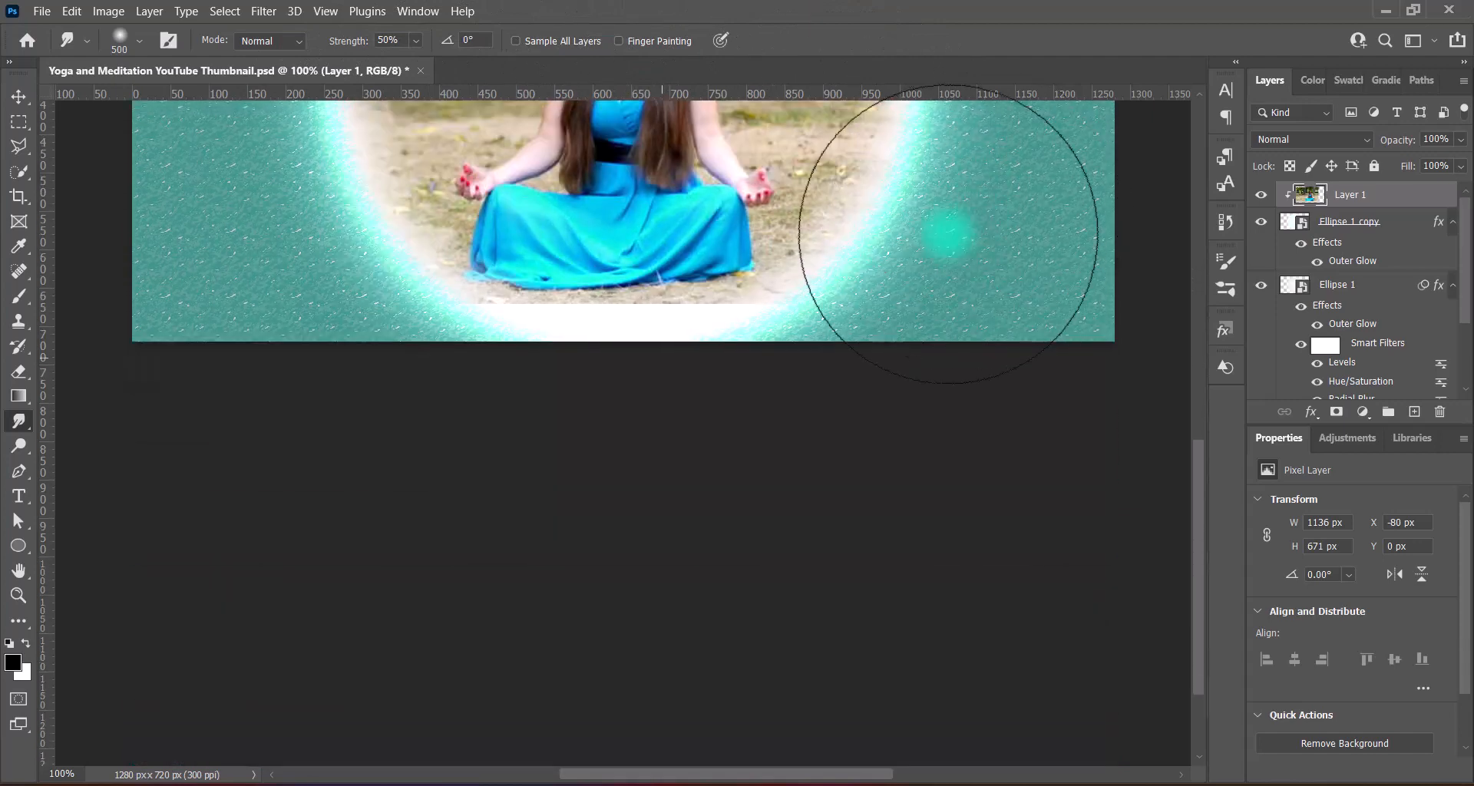
{"action": "mouse_move", "coordinate": [553, 346]}
{"action": "left_mouse_down"}
{"action": "mouse_move", "coordinate": [540, 468]}
{"action": "mouse_move", "coordinate": [638, 430]}
{"action": "mouse_move", "coordinate": [750, 428]}
{"action": "mouse_move", "coordinate": [496, 455]}
{"action": "mouse_move", "coordinate": [795, 445]}
{"action": "mouse_move", "coordinate": [459, 430]}
{"action": "mouse_move", "coordinate": [675, 441]}
{"action": "mouse_move", "coordinate": [675, 461]}
{"action": "mouse_move", "coordinate": [381, 421]}
{"action": "mouse_move", "coordinate": [656, 430]}
{"action": "mouse_move", "coordinate": [832, 394]}
{"action": "mouse_move", "coordinate": [839, 459]}
{"action": "left_mouse_up"}
{"action": "scroll", "coordinate": [1033, 508], "scroll_direction": "up", "scroll_amount": 6}
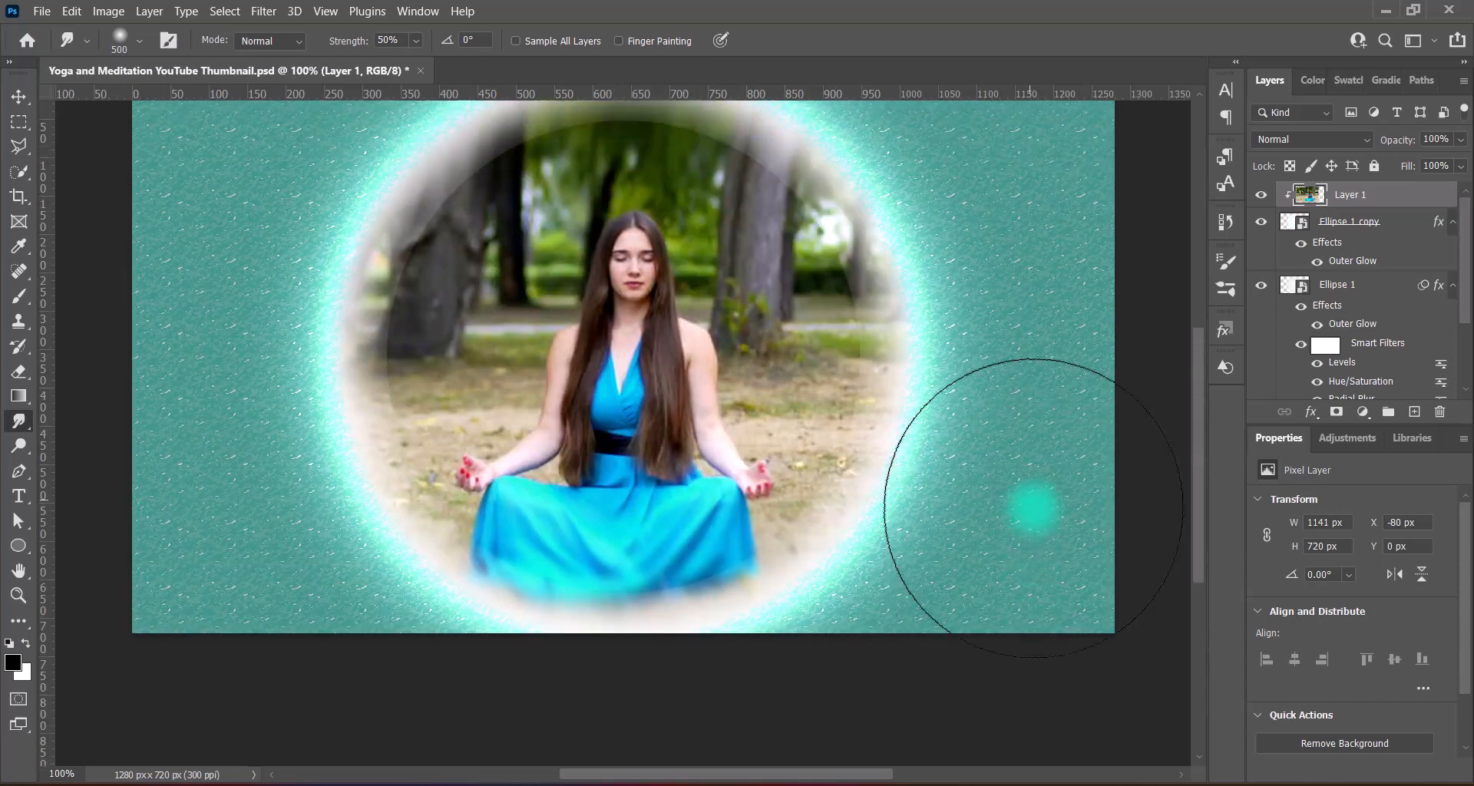
{"action": "scroll", "coordinate": [1033, 508], "scroll_direction": "down", "scroll_amount": 1}
{"action": "key", "text": "v"}
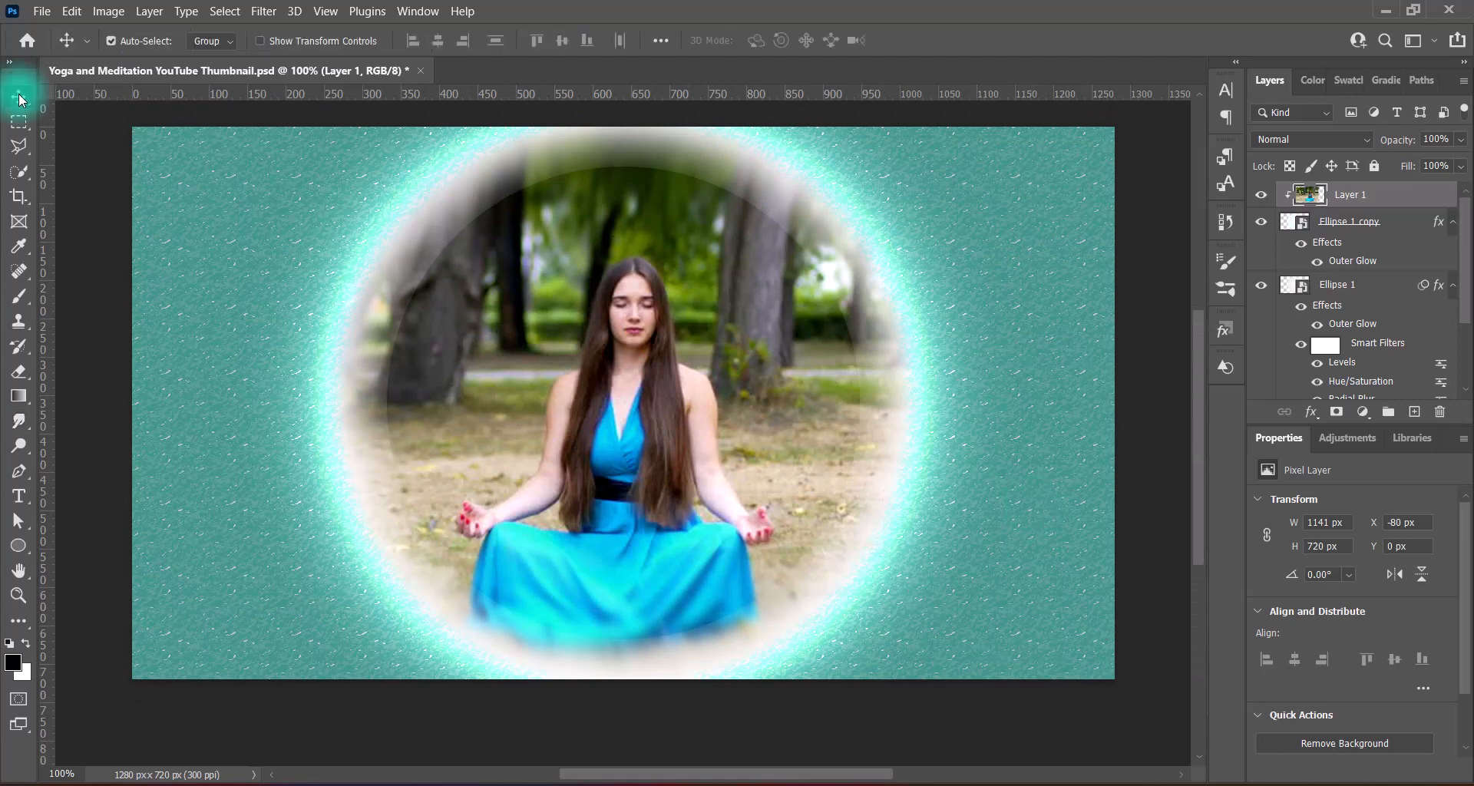
{"action": "key", "text": "ctrl+s"}
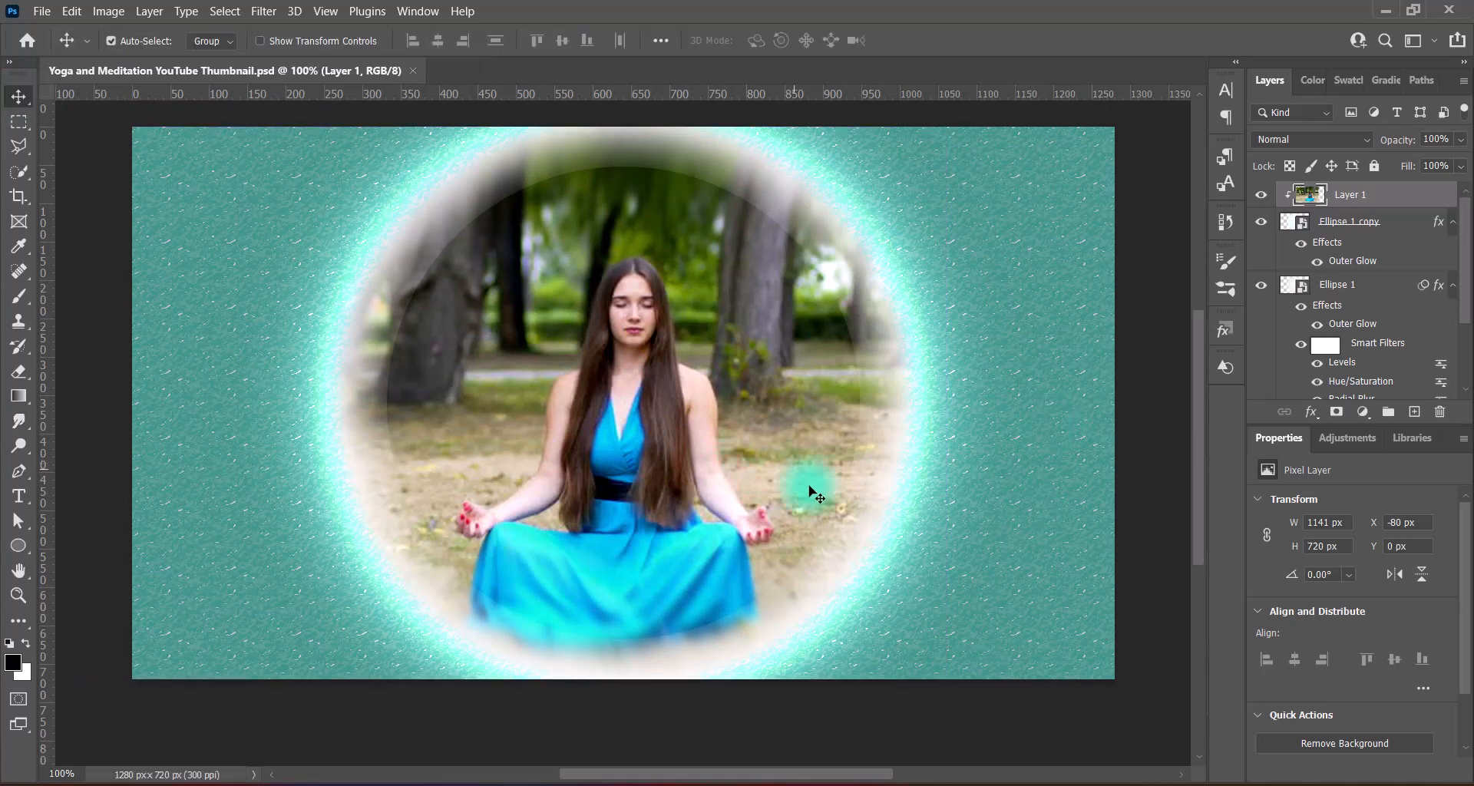
Set the Ellipse 1 layer's blend mode to Dissolve and deselect the layer.
{"action": "left_click", "coordinate": [1405, 235]}
{"action": "left_click", "coordinate": [1374, 285]}
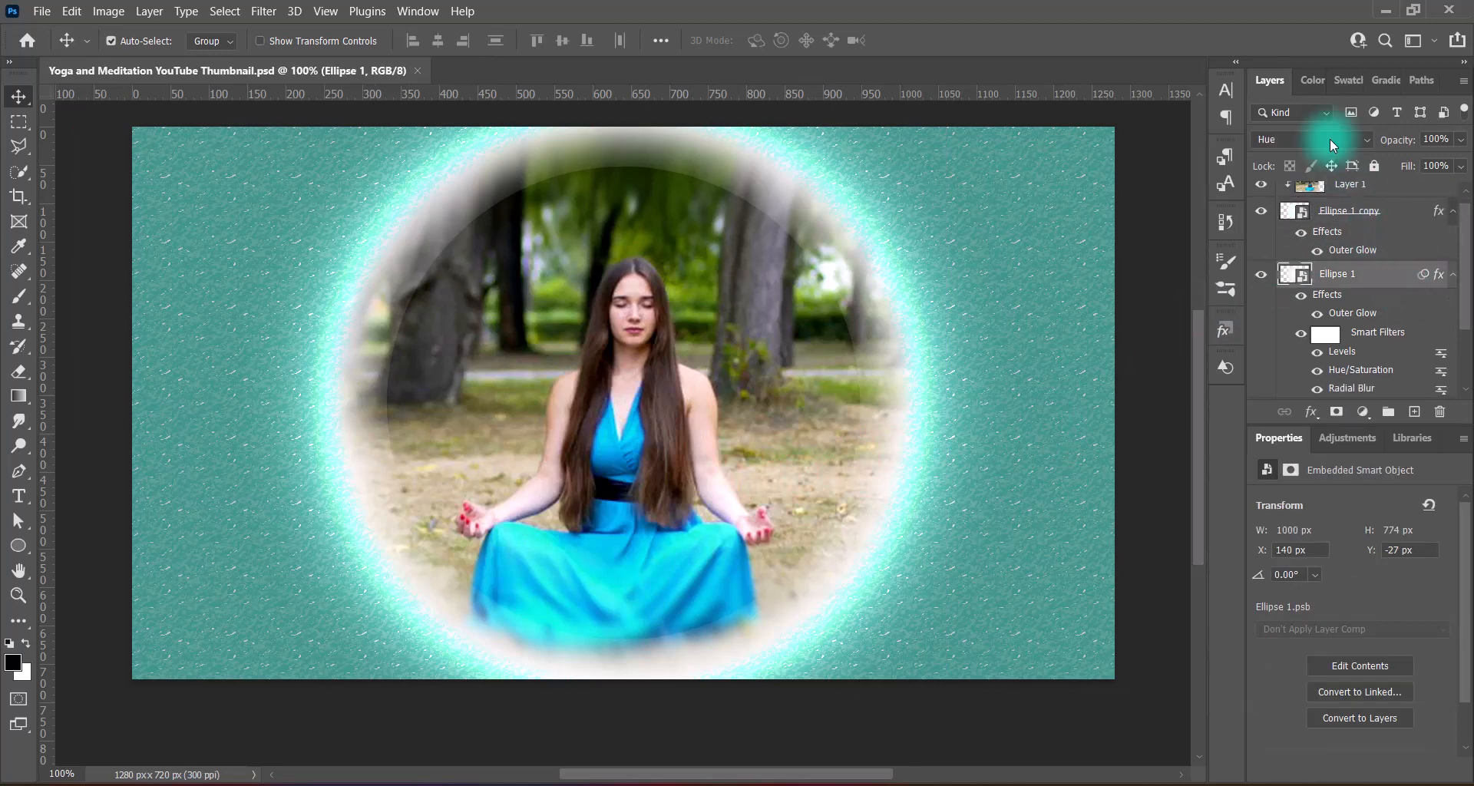
{"action": "left_click", "coordinate": [1321, 139]}
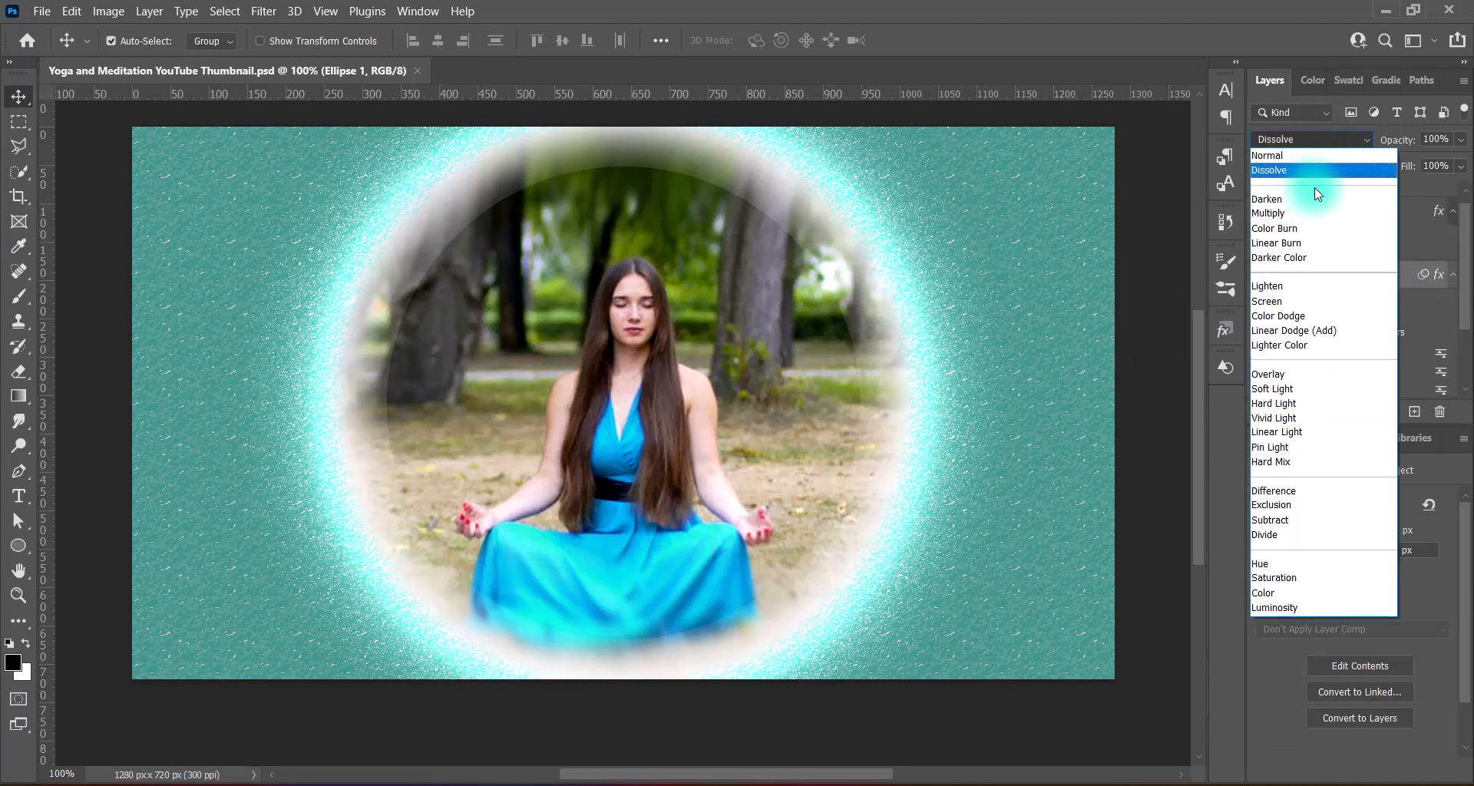
{"action": "left_click", "coordinate": [1291, 170]}
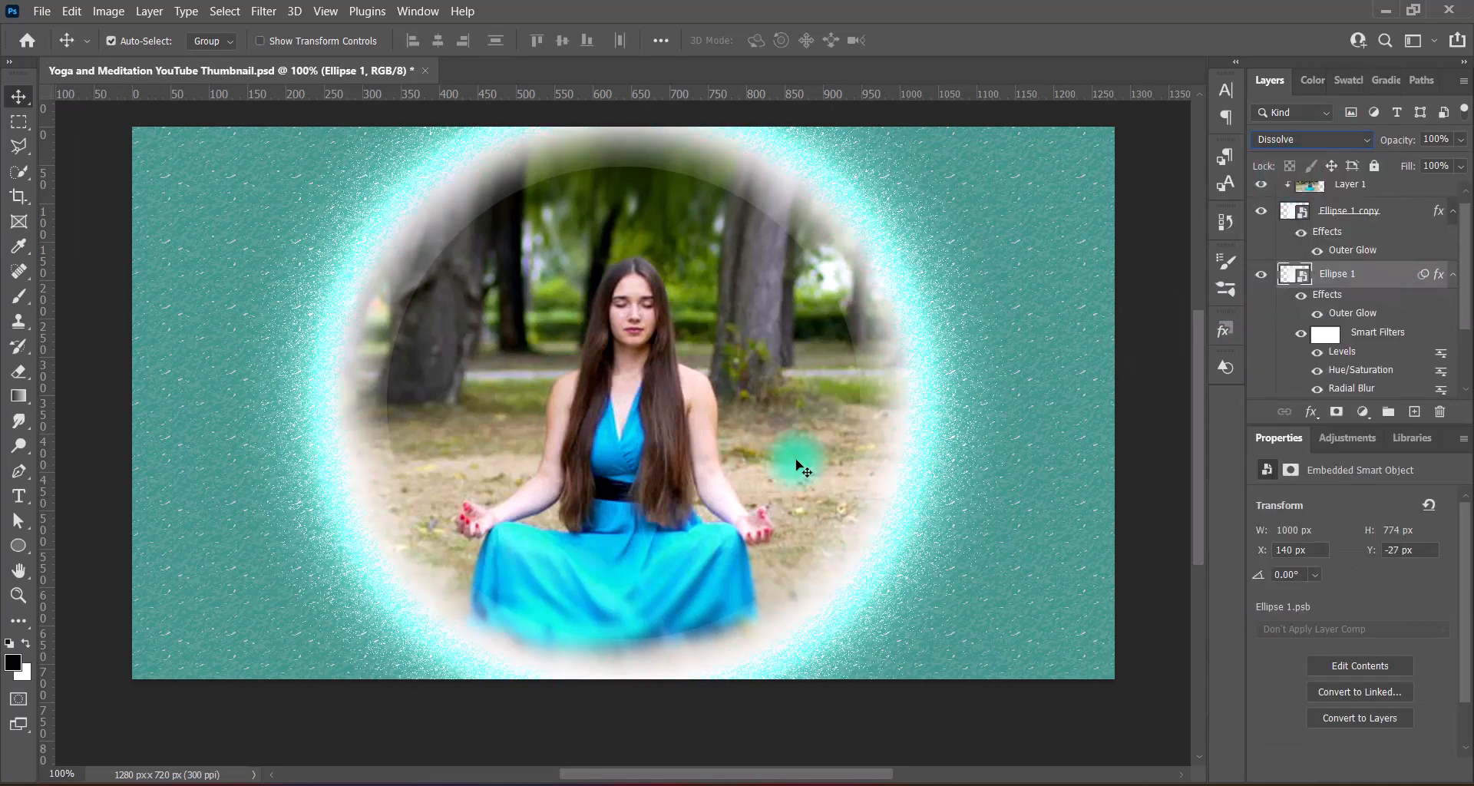
{"action": "left_click", "coordinate": [802, 468]}
{"action": "left_click", "coordinate": [1117, 538]}
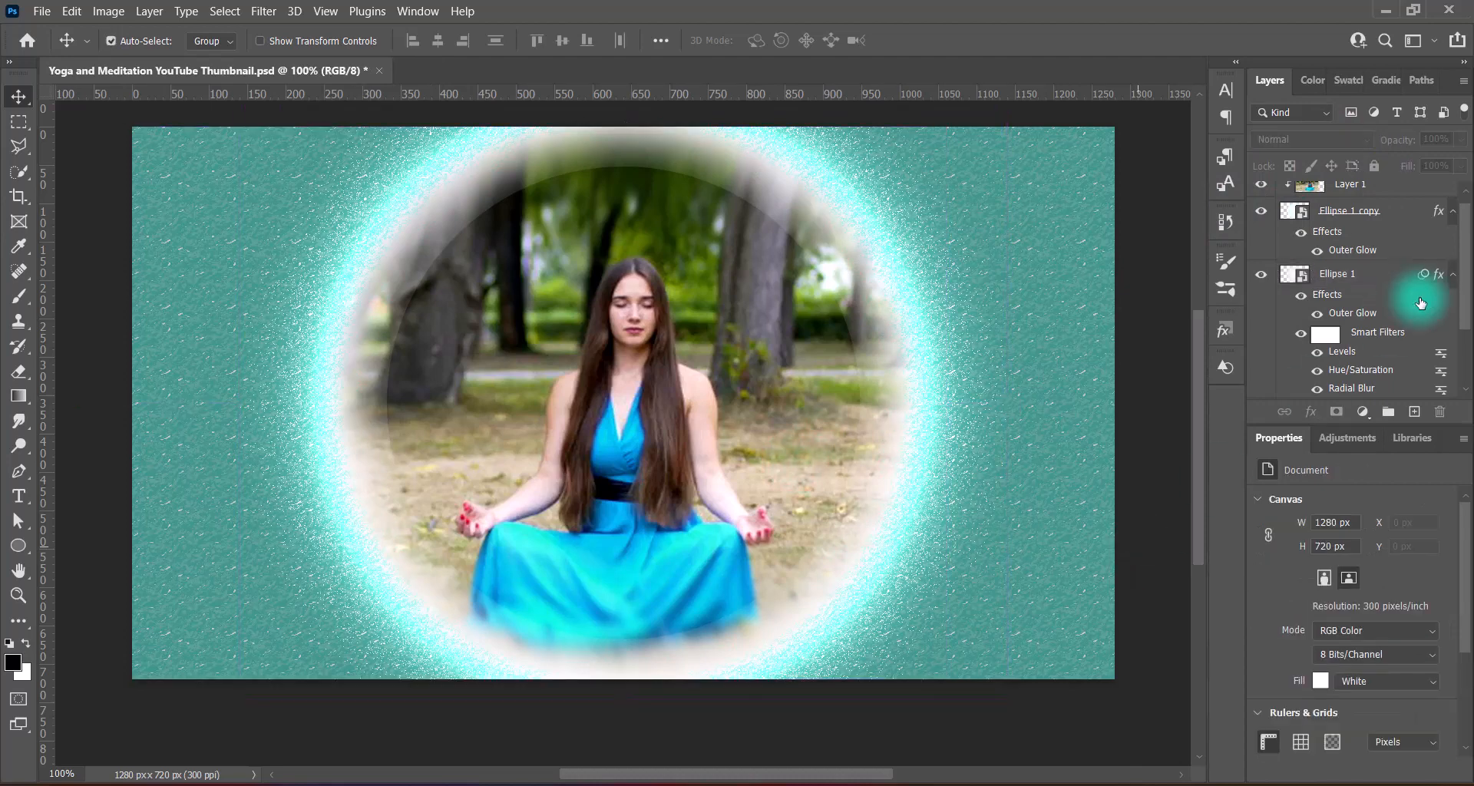
Enlarge the Ellipse 1 glow proportionally to about 1095 × 847 px, recentre it behind the photo and save the document.
{"action": "left_click", "coordinate": [1386, 293]}
{"action": "key", "text": "ctrl+t"}
{"action": "left_click", "coordinate": [825, 418]}
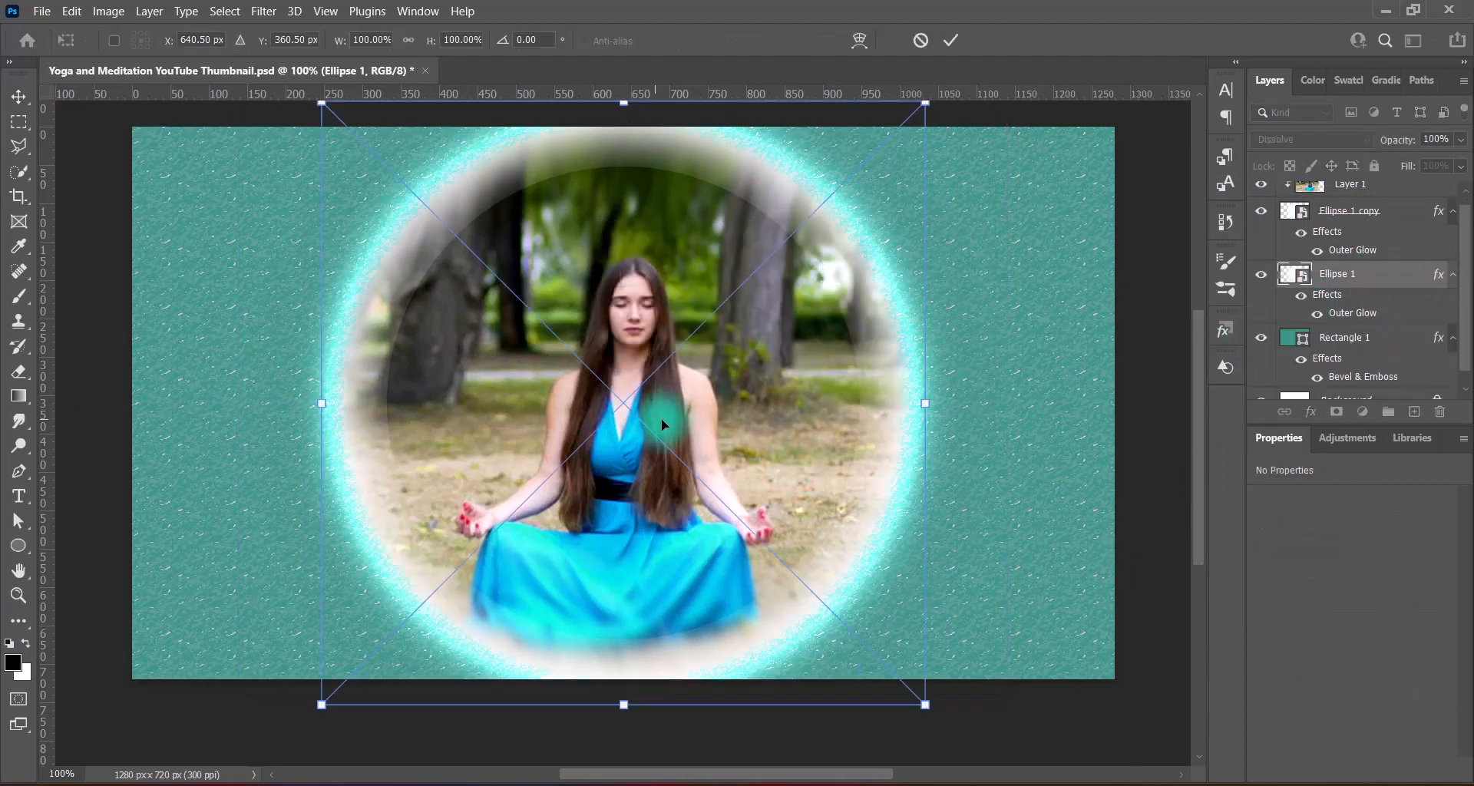
{"action": "left_click_drag", "start_coordinate": [624, 704], "coordinate": [623, 754]}
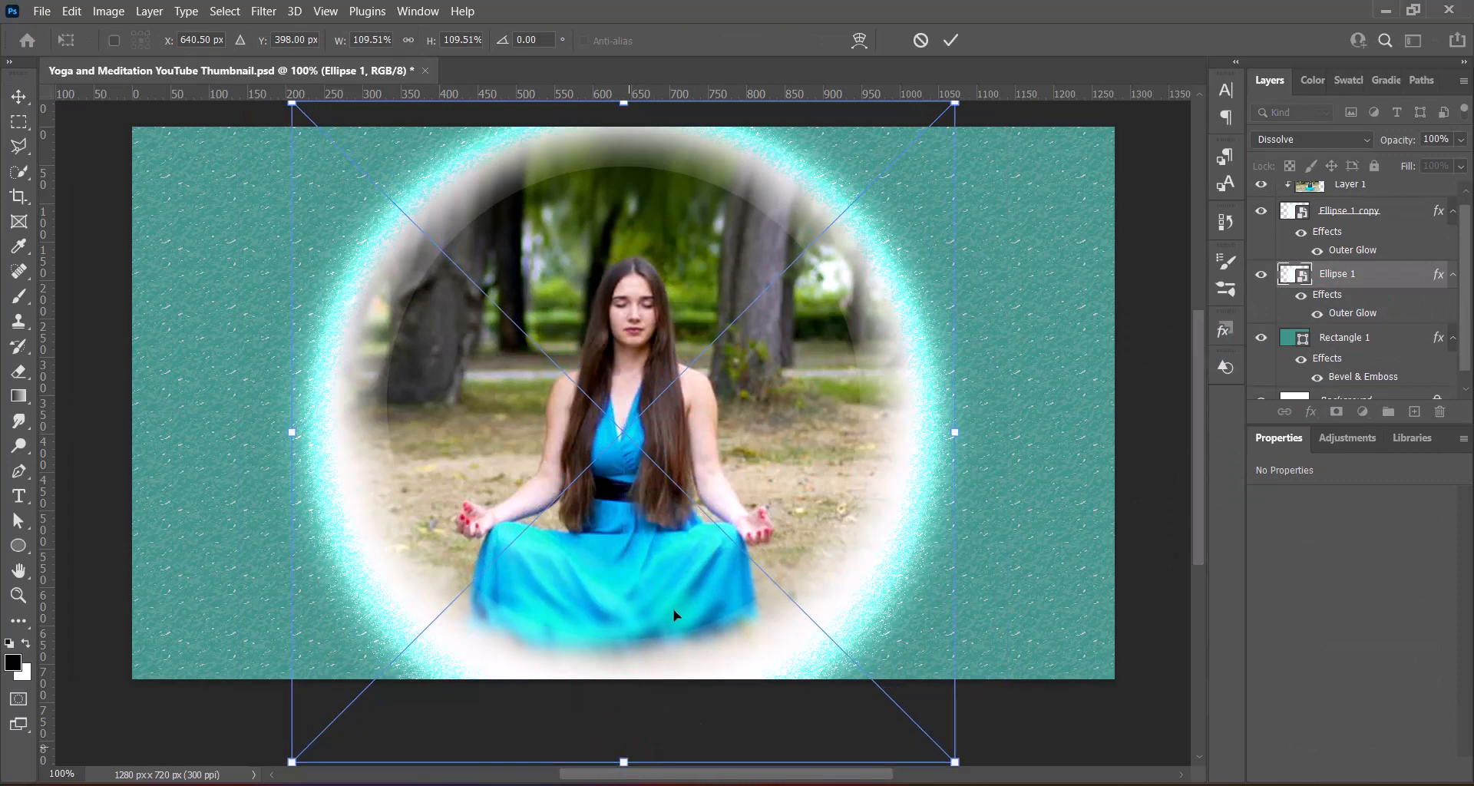
{"action": "scroll", "coordinate": [705, 557], "scroll_direction": "up", "scroll_amount": 2}
{"action": "scroll", "coordinate": [704, 557], "scroll_direction": "down", "scroll_amount": 1}
{"action": "left_click_drag", "start_coordinate": [714, 519], "coordinate": [714, 490]}
{"action": "key", "text": "Return"}
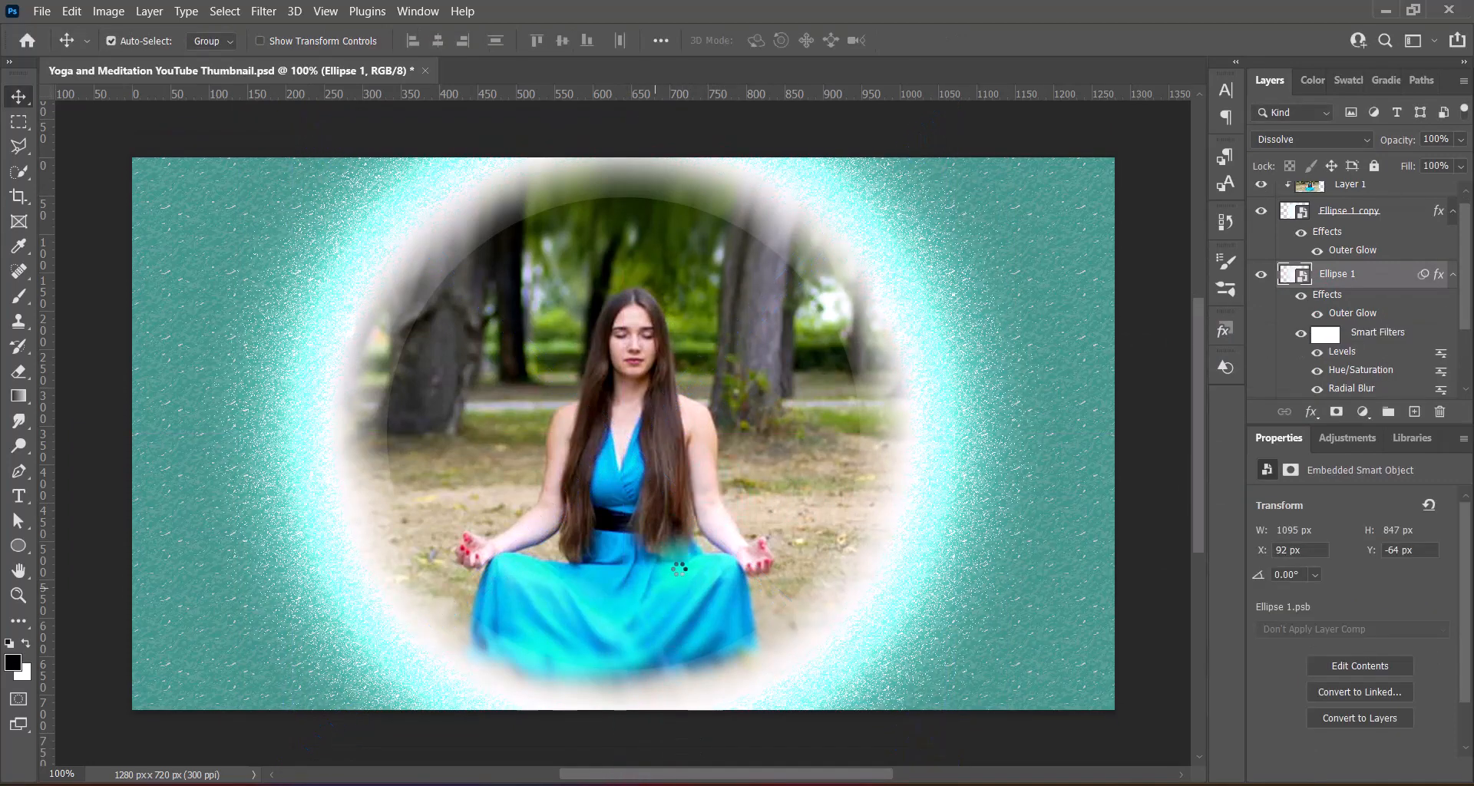
{"action": "key", "text": "ctrl+s"}
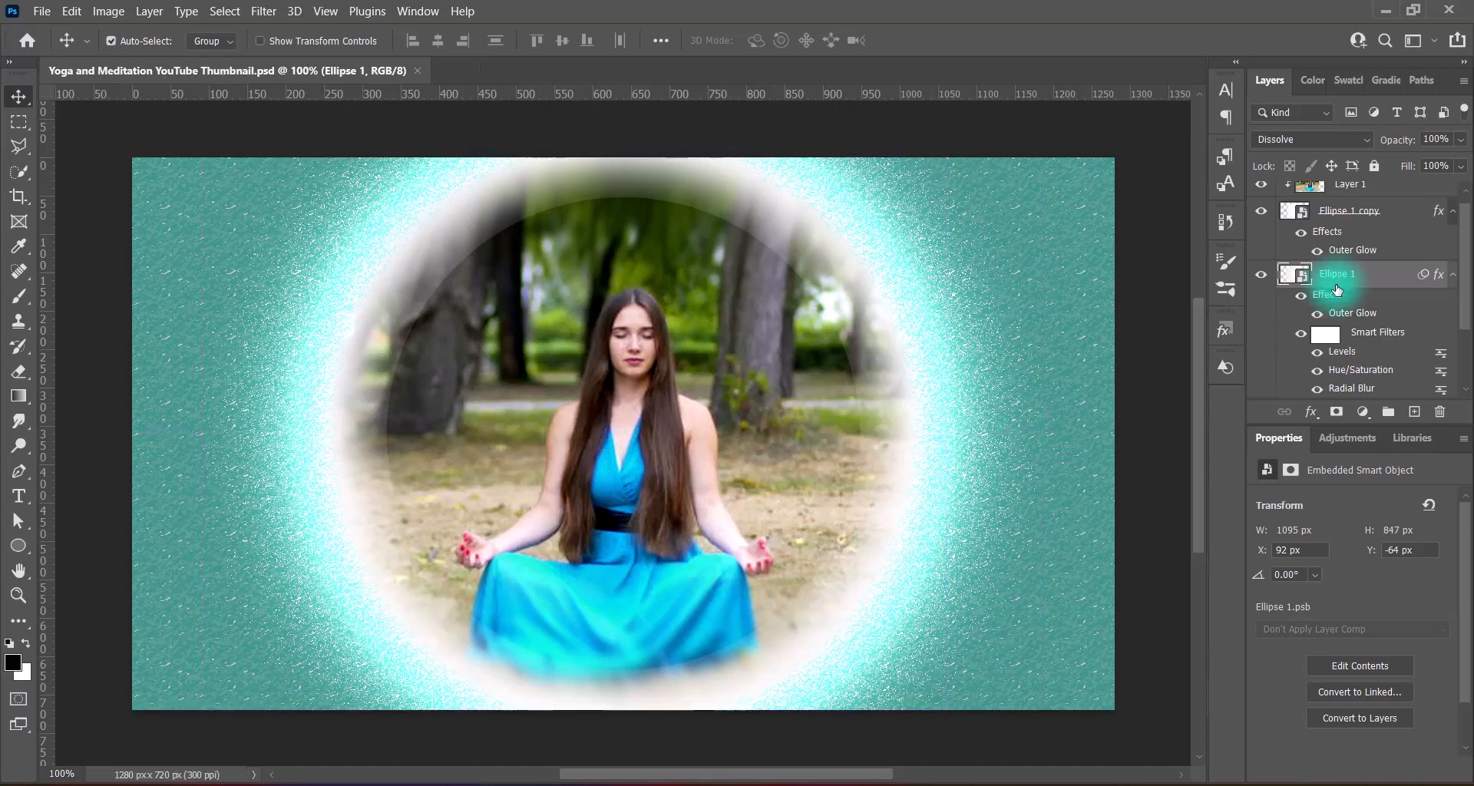
Add a new empty layer directly above the Rectangle 1 layer.
{"action": "scroll", "coordinate": [1461, 307], "scroll_direction": "down", "scroll_amount": 3}
{"action": "left_click", "coordinate": [1352, 323]}
{"action": "left_click", "coordinate": [1413, 413]}
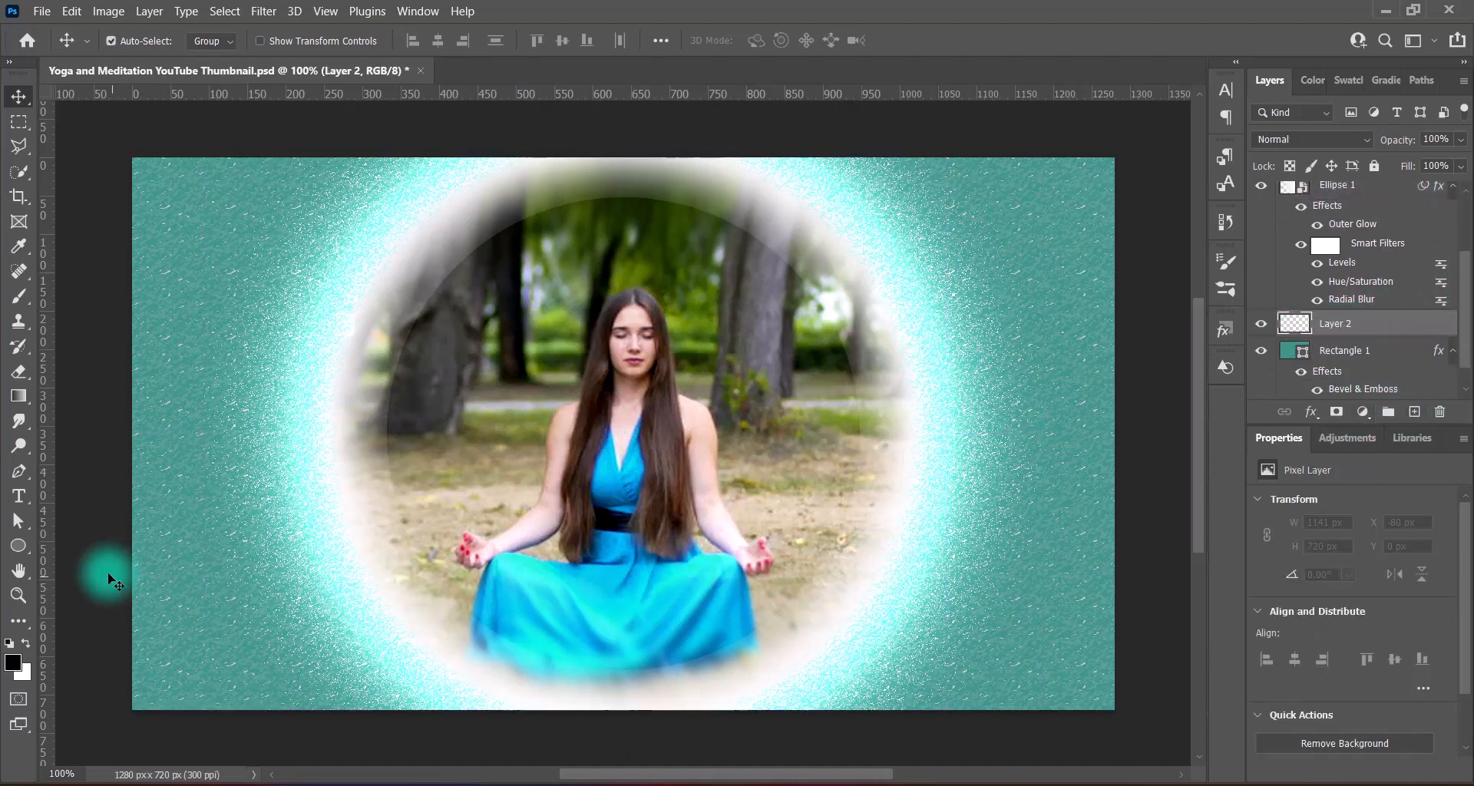
Draw a black curved corner shape about 1003 × 679 px with the Pen tool over the canvas's upper-left corner, and deselect it.
{"action": "left_click_drag", "start_coordinate": [18, 471], "coordinate": [77, 475]}
{"action": "right_click", "coordinate": [19, 472]}
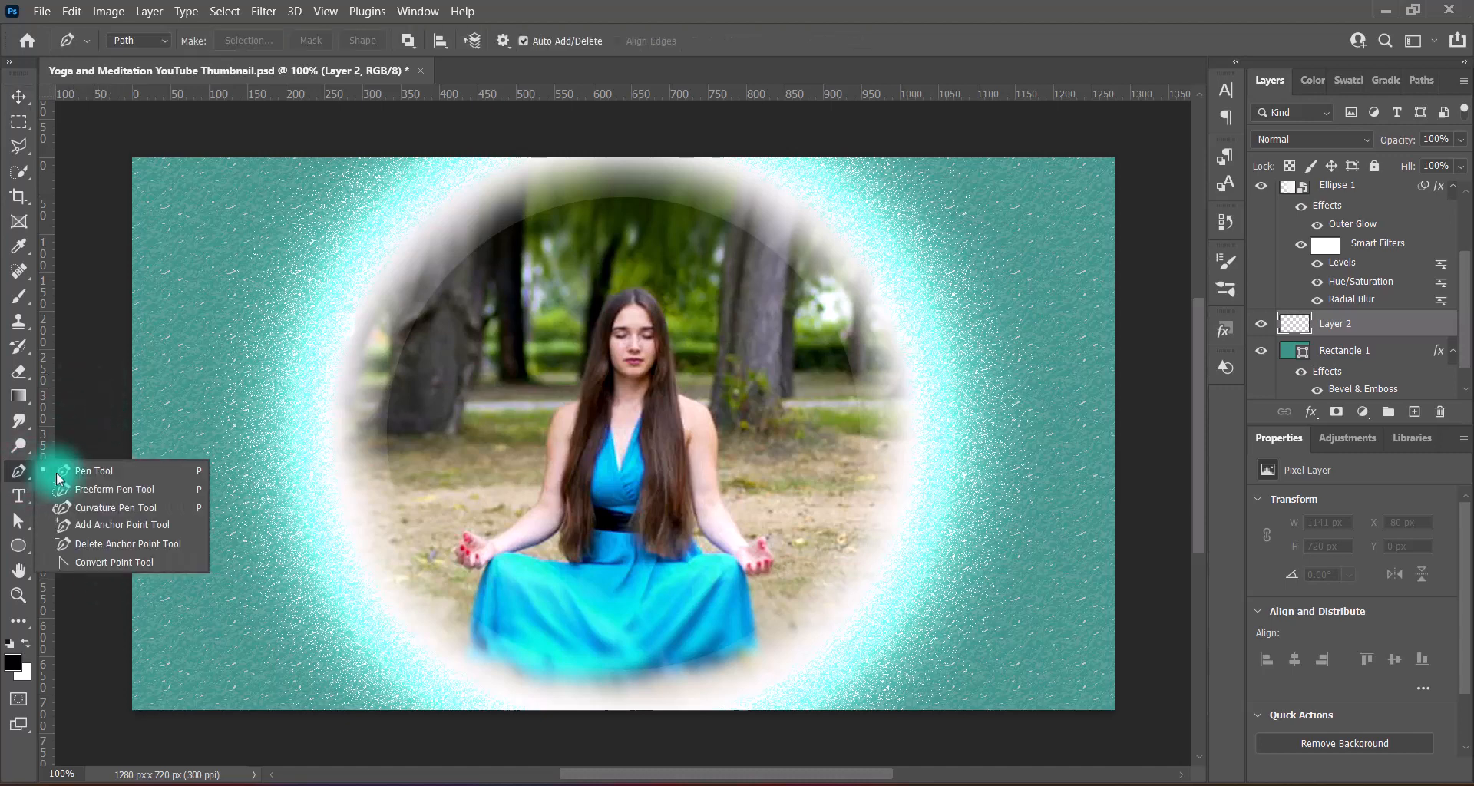
{"action": "left_click", "coordinate": [71, 472]}
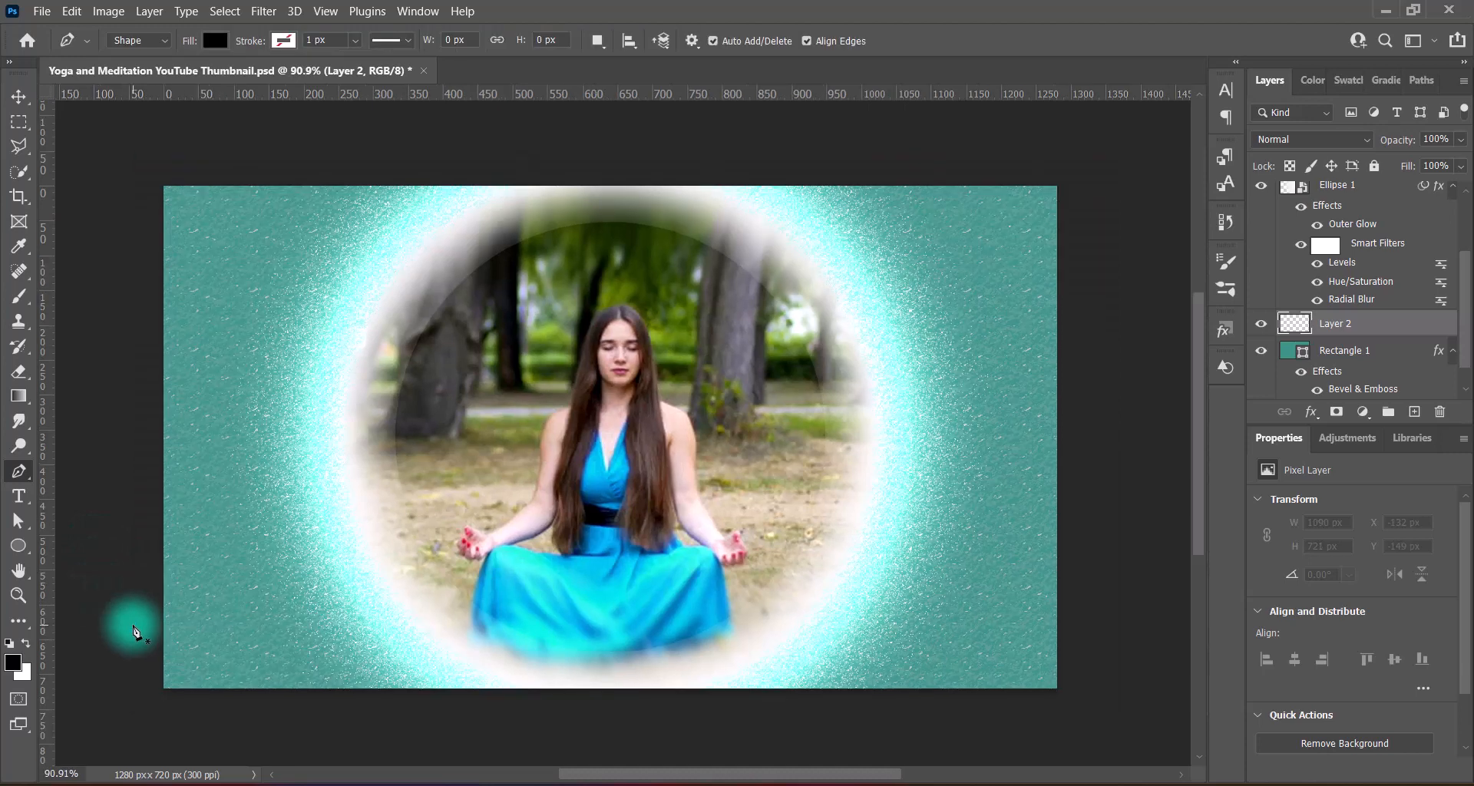
{"action": "left_click", "coordinate": [132, 624]}
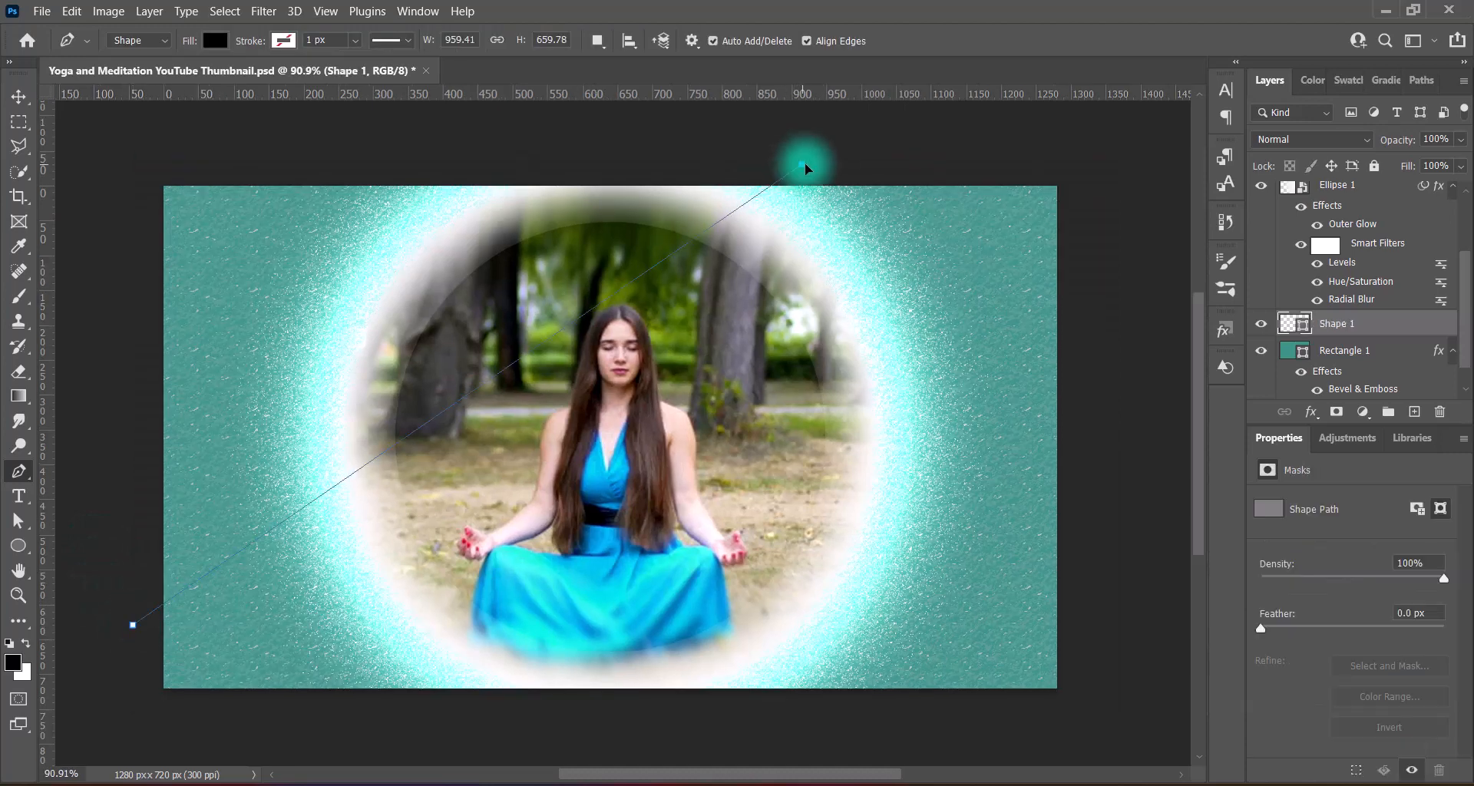
{"action": "left_click_drag", "start_coordinate": [802, 164], "coordinate": [1211, 197]}
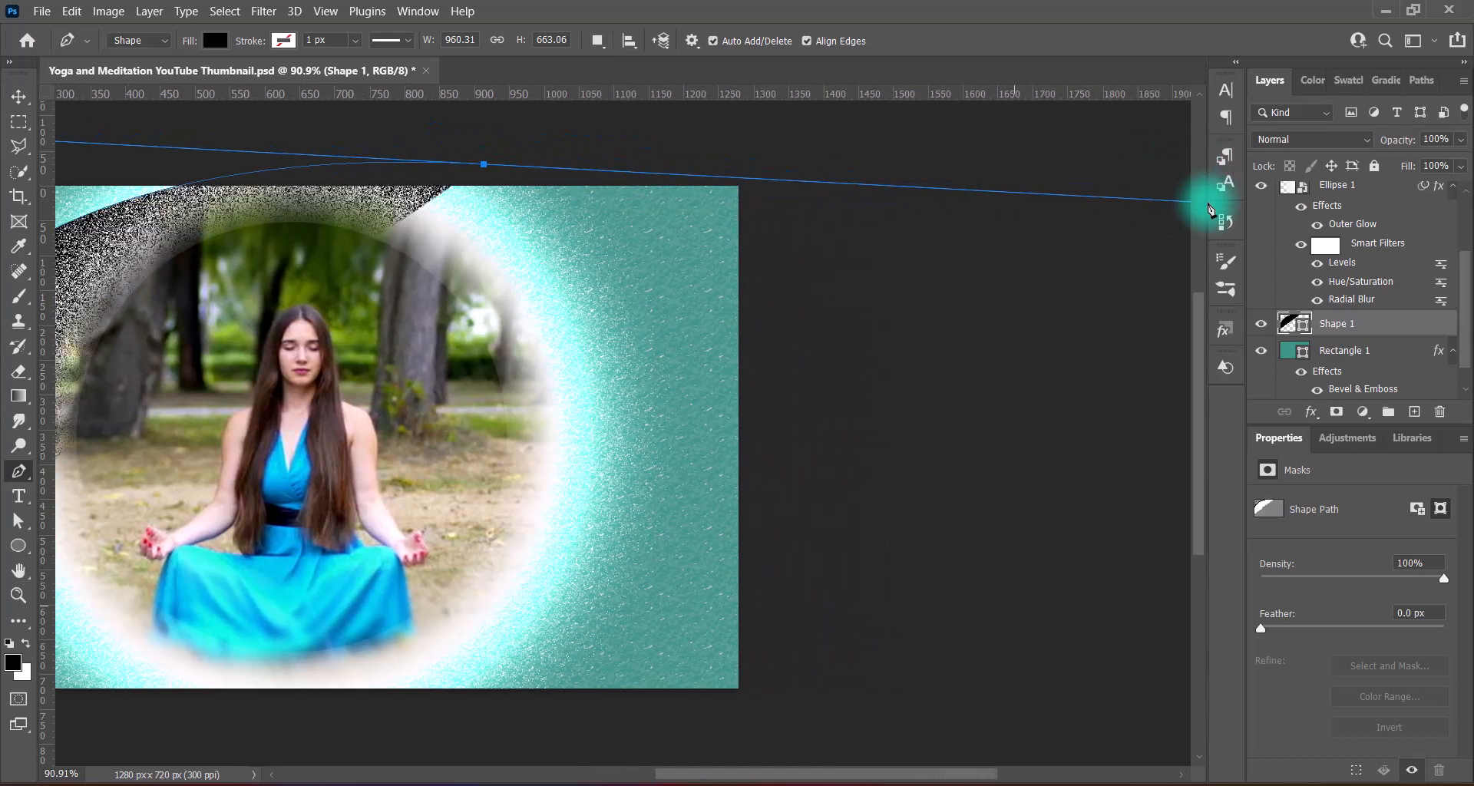
{"action": "left_click_drag", "start_coordinate": [982, 776], "coordinate": [853, 772]}
{"action": "scroll", "coordinate": [797, 304], "scroll_direction": "down", "scroll_amount": 3}
{"action": "left_click", "coordinate": [867, 193]}
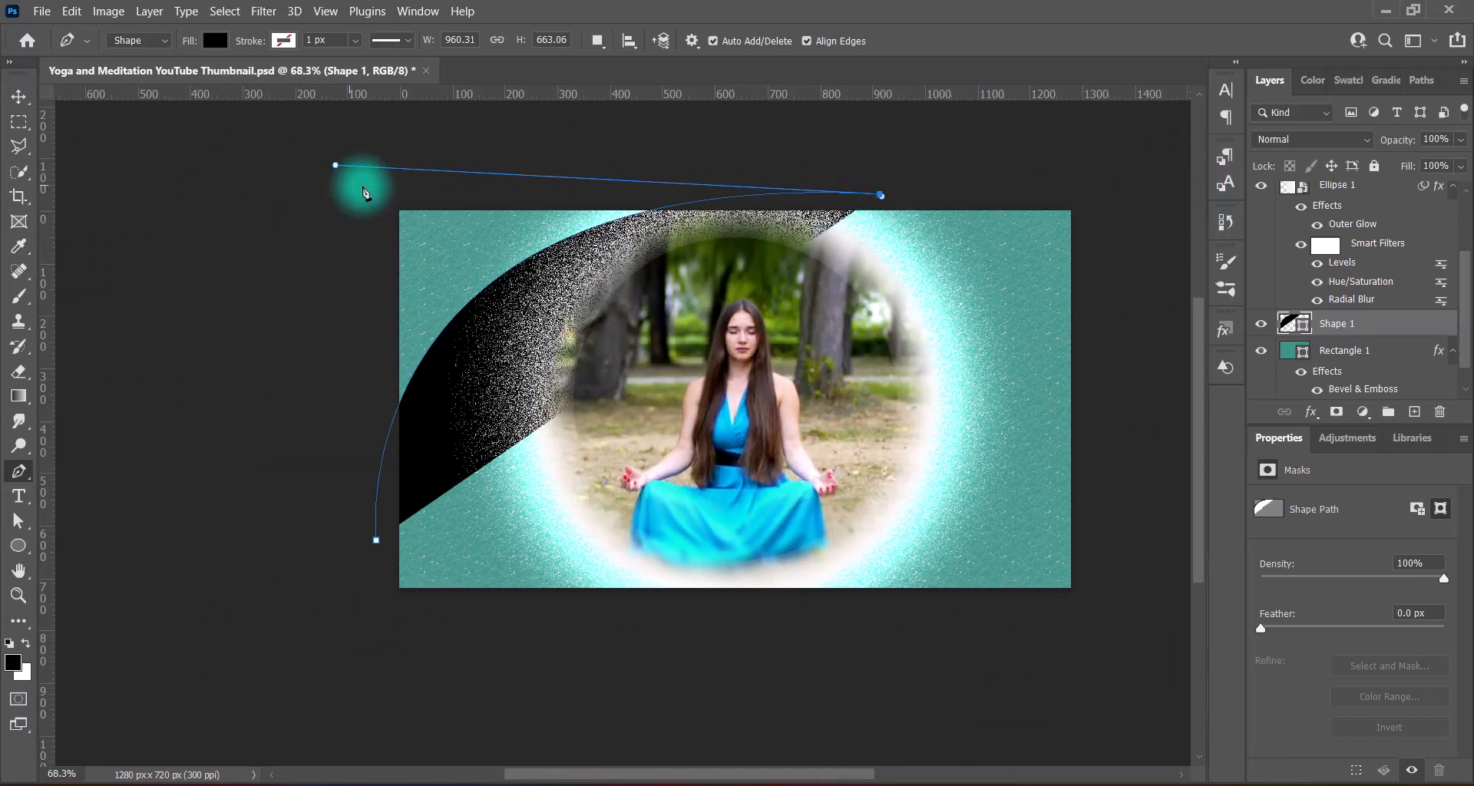
{"action": "left_click", "coordinate": [879, 194], "text": "alt"}
{"action": "left_click", "coordinate": [352, 184]}
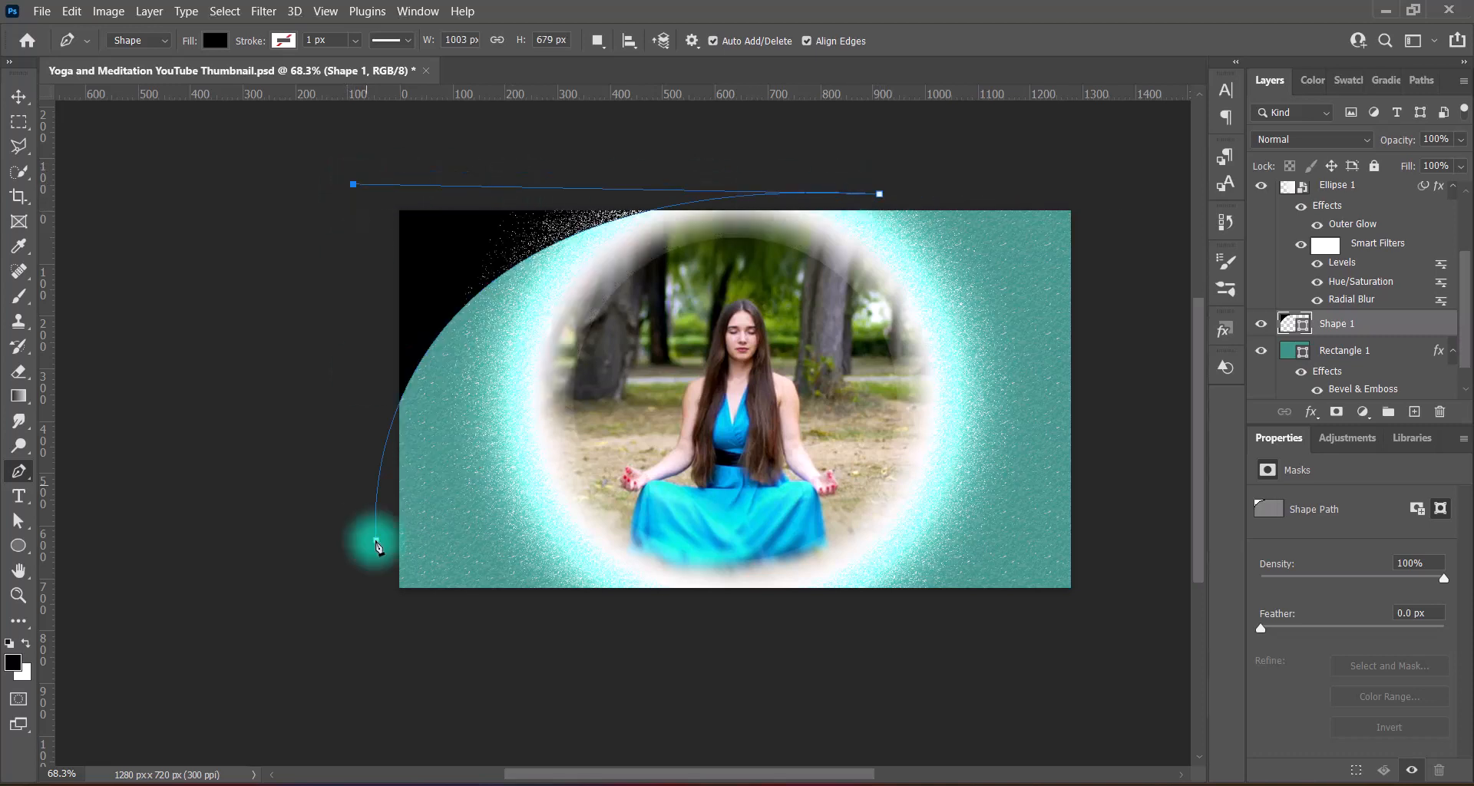
{"action": "left_click", "coordinate": [18, 96]}
{"action": "left_click", "coordinate": [437, 244]}
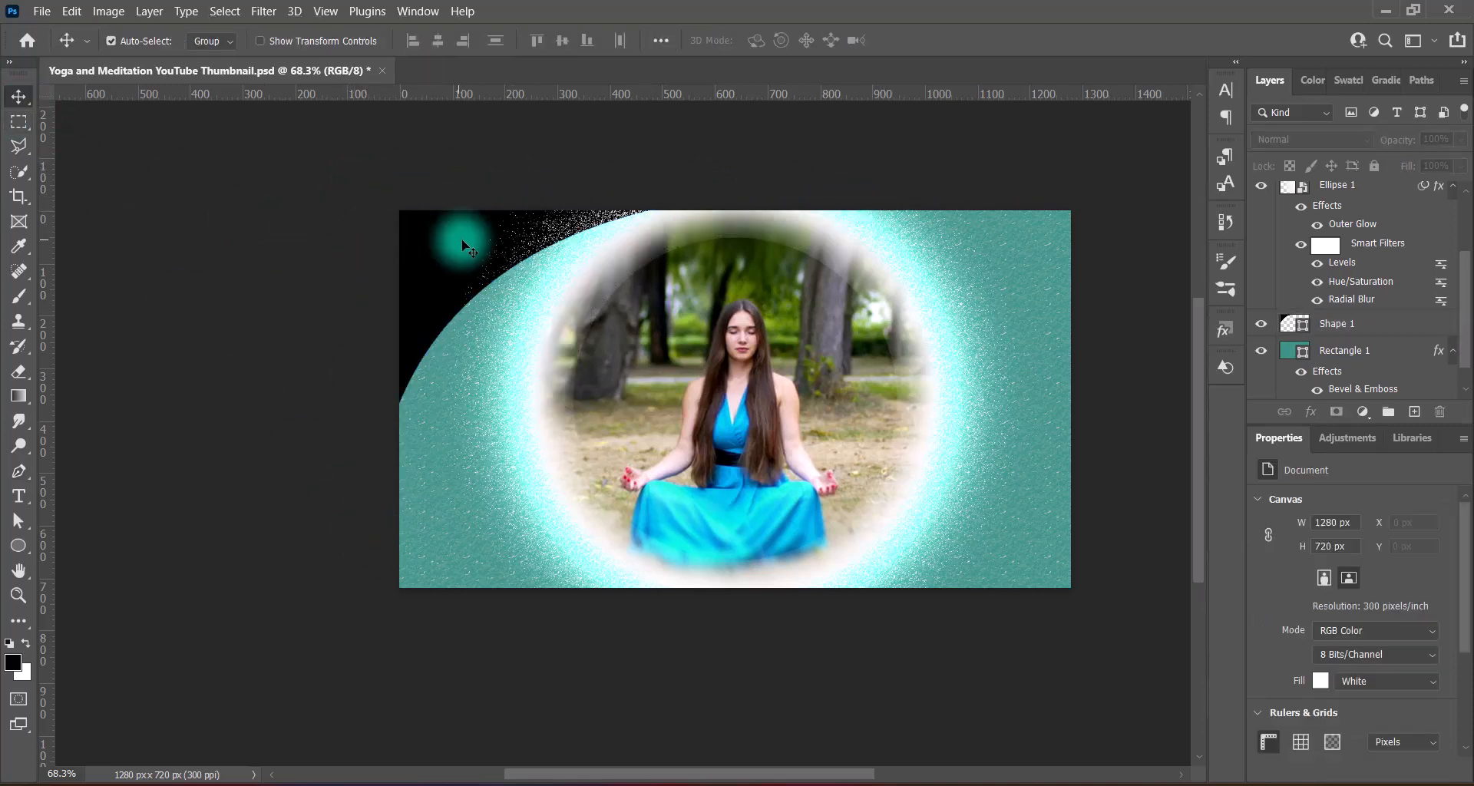
Scale the Shape 1 corner shape proportionally to about 117.5%, rotate it about 1° and shift it slightly further into the canvas.
{"action": "left_click", "coordinate": [1340, 323]}
{"action": "left_click", "coordinate": [794, 358]}
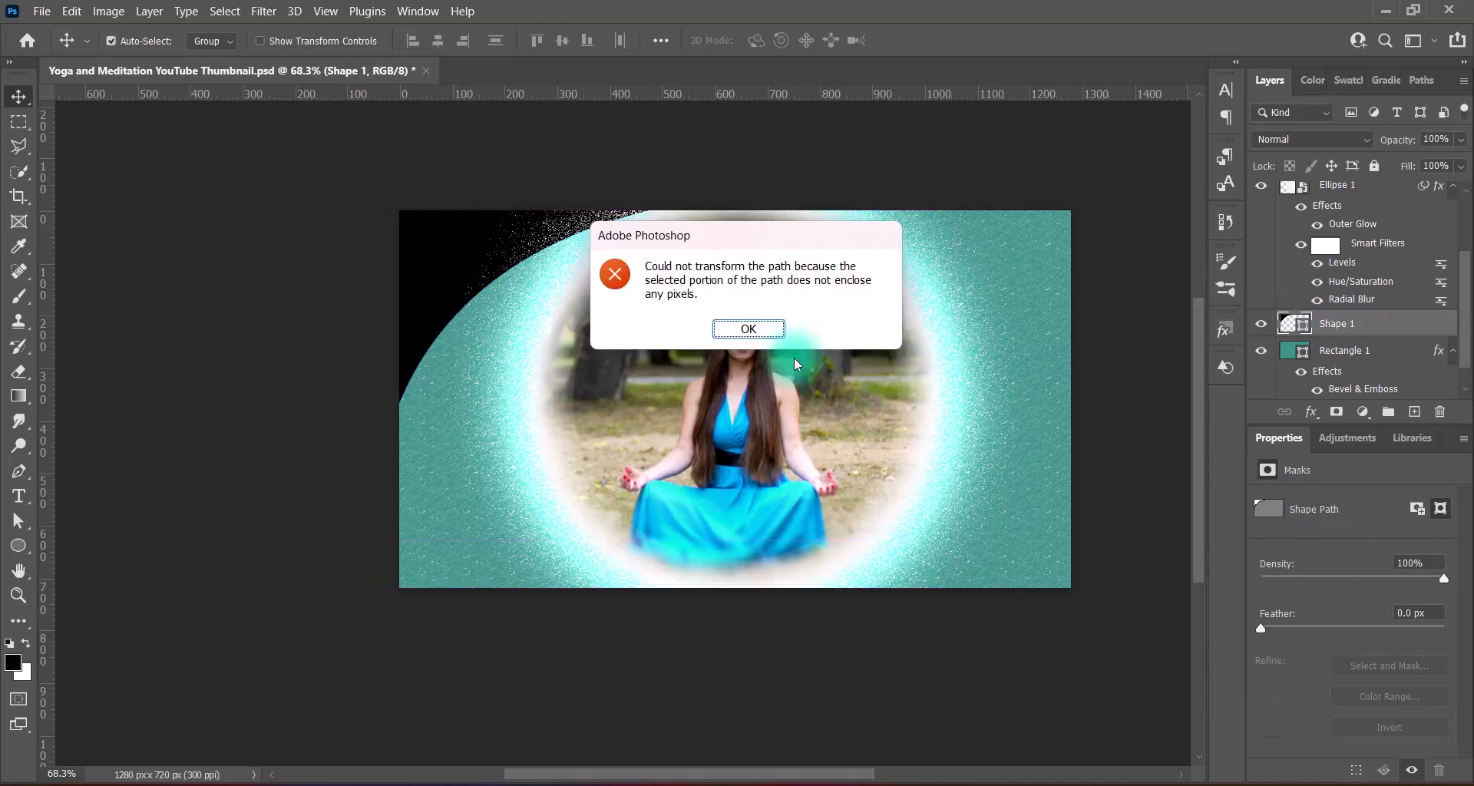
{"action": "left_click", "coordinate": [760, 336]}
{"action": "key", "text": "ctrl+t"}
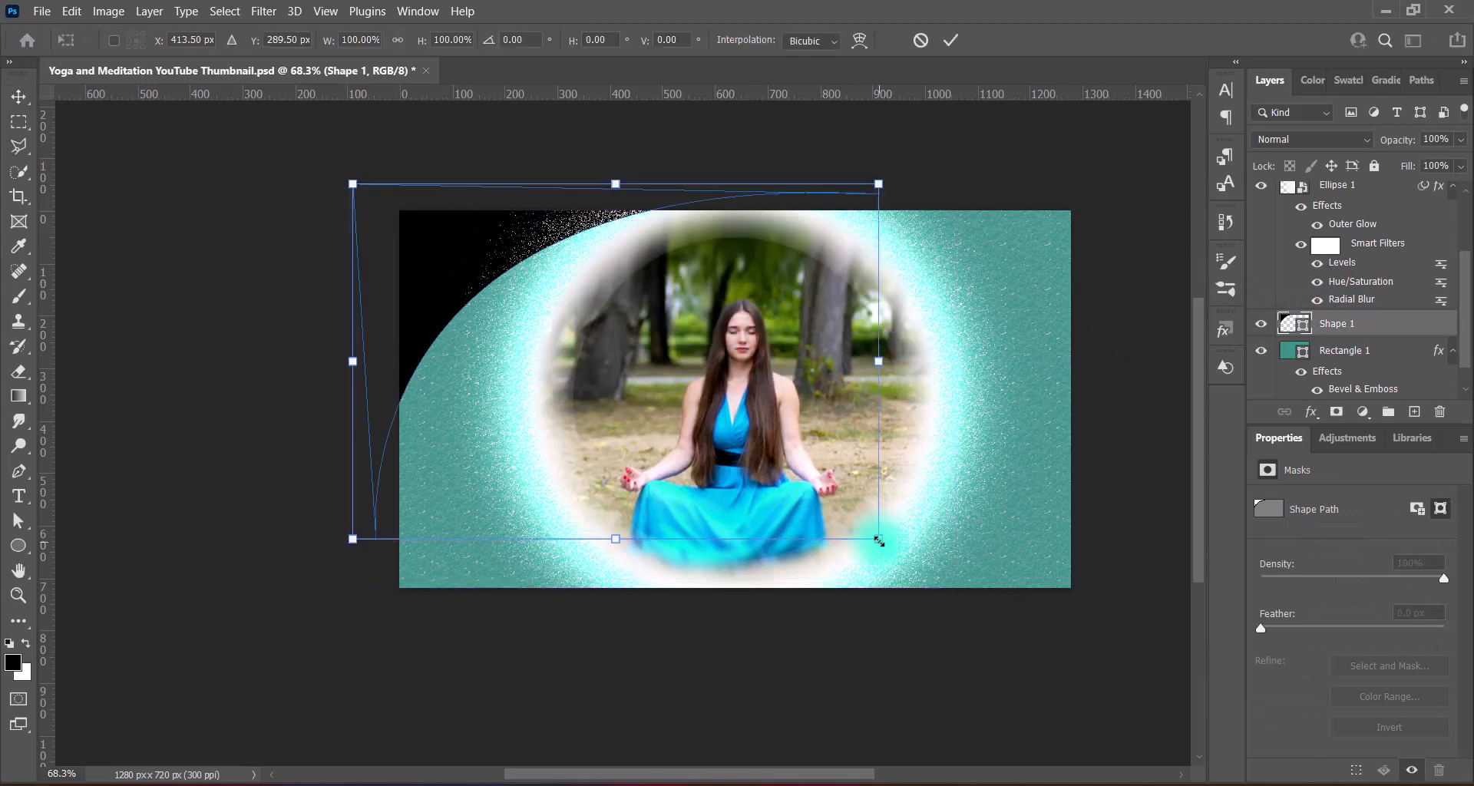
{"action": "left_click_drag", "start_coordinate": [880, 538], "coordinate": [976, 596]}
{"action": "left_click_drag", "start_coordinate": [993, 184], "coordinate": [974, 145]}
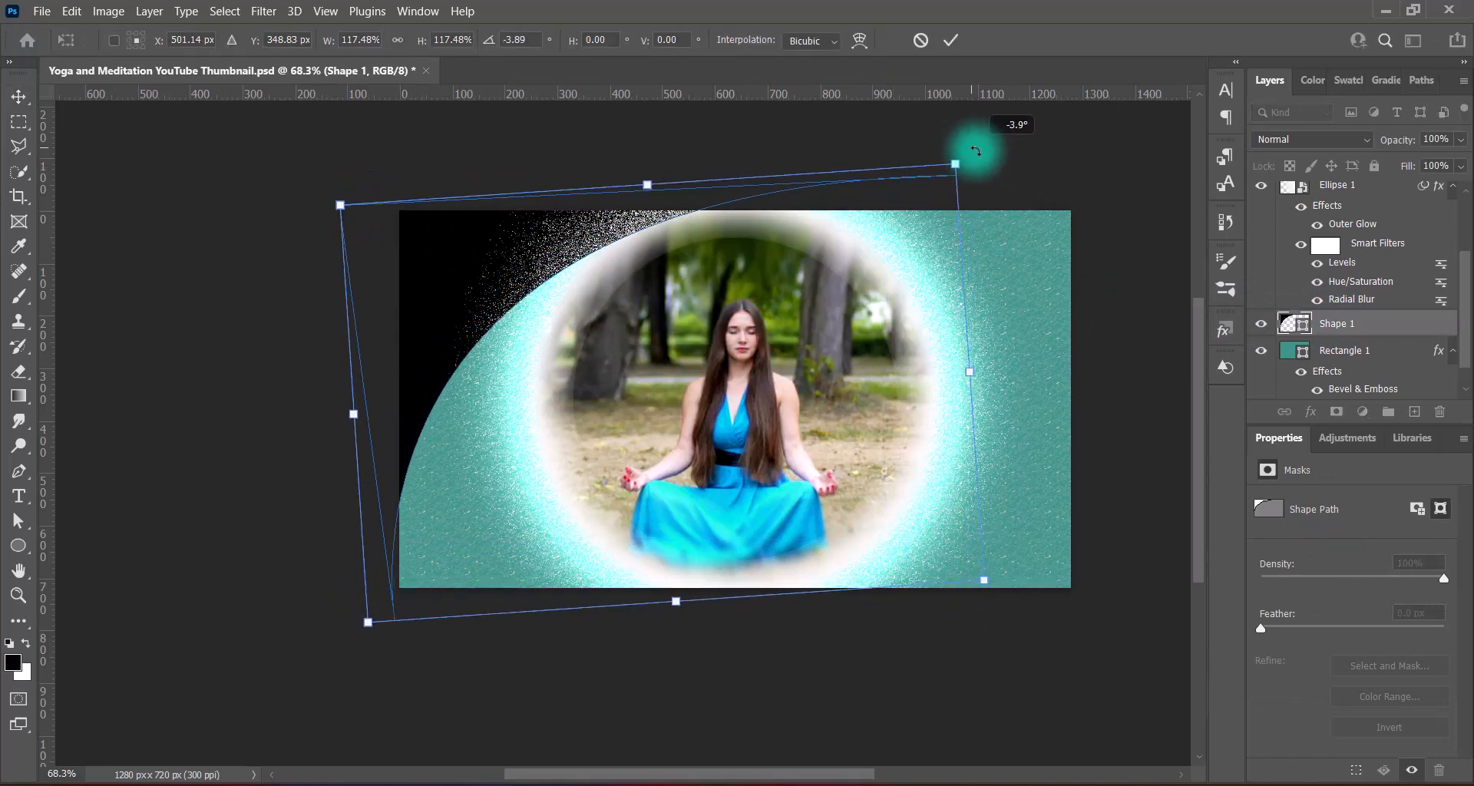
{"action": "mouse_move", "coordinate": [473, 248]}
{"action": "left_mouse_down"}
{"action": "mouse_move", "coordinate": [500, 246]}
{"action": "mouse_move", "coordinate": [480, 256]}
{"action": "left_mouse_up"}
{"action": "mouse_move", "coordinate": [977, 150]}
{"action": "left_mouse_down"}
{"action": "mouse_move", "coordinate": [990, 188]}
{"action": "mouse_move", "coordinate": [992, 161]}
{"action": "left_mouse_up"}
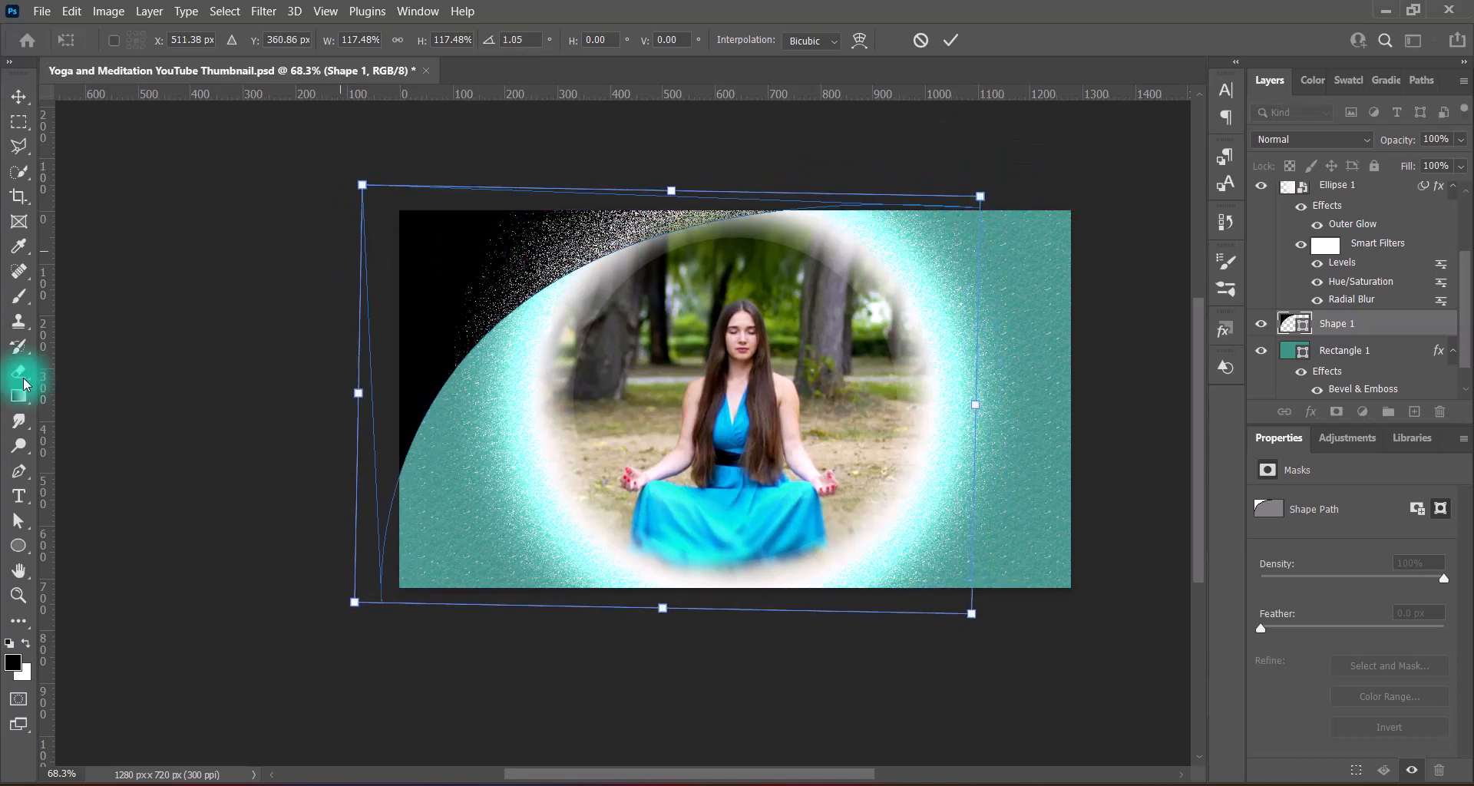
Skew Shape 1 at its lower-left corner so its curve ends at the canvas's bottom-left corner, and apply the transform.
{"action": "right_click", "coordinate": [400, 458]}
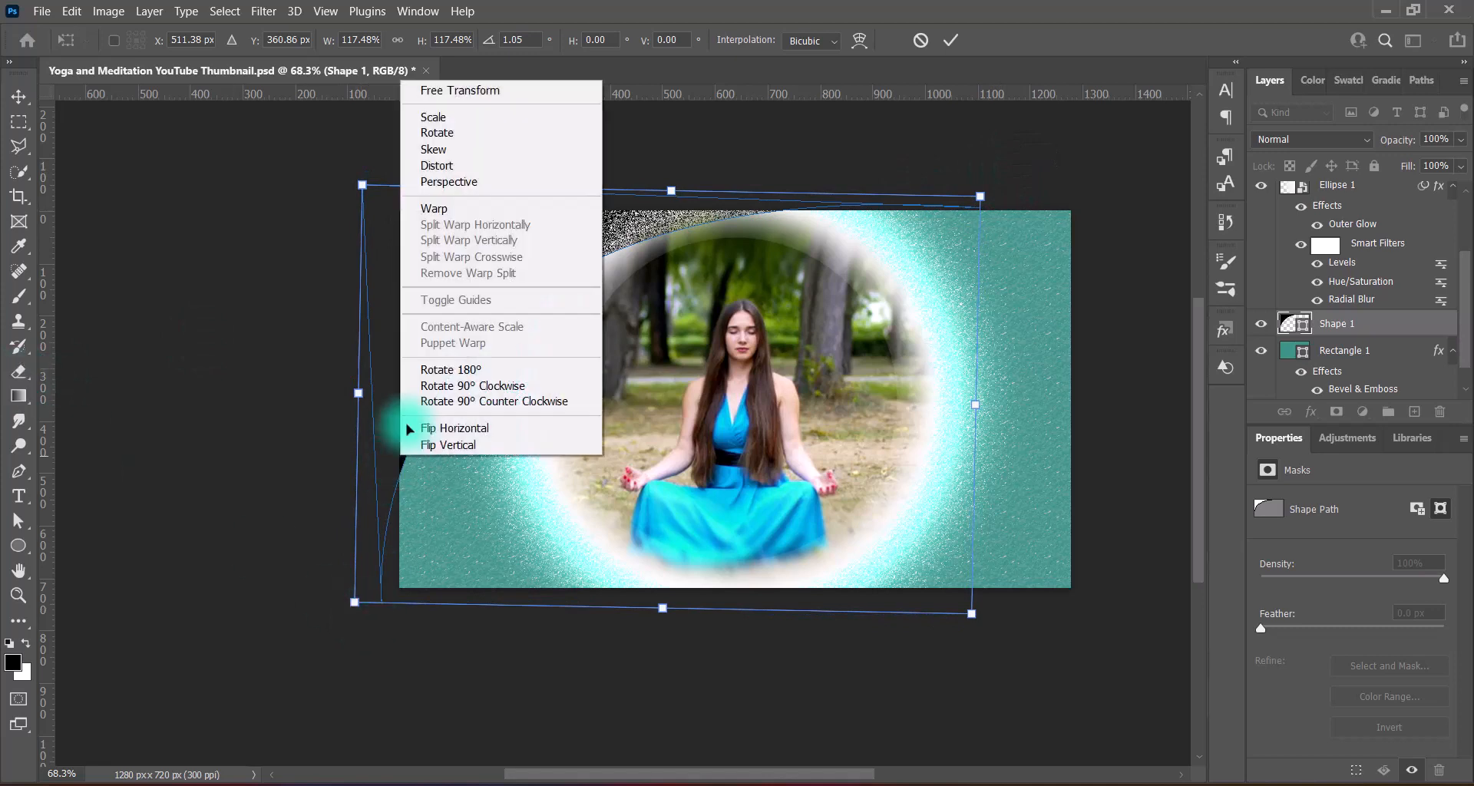
{"action": "left_click", "coordinate": [467, 149]}
{"action": "left_click_drag", "start_coordinate": [354, 601], "coordinate": [373, 607]}
{"action": "left_click_drag", "start_coordinate": [377, 611], "coordinate": [373, 608]}
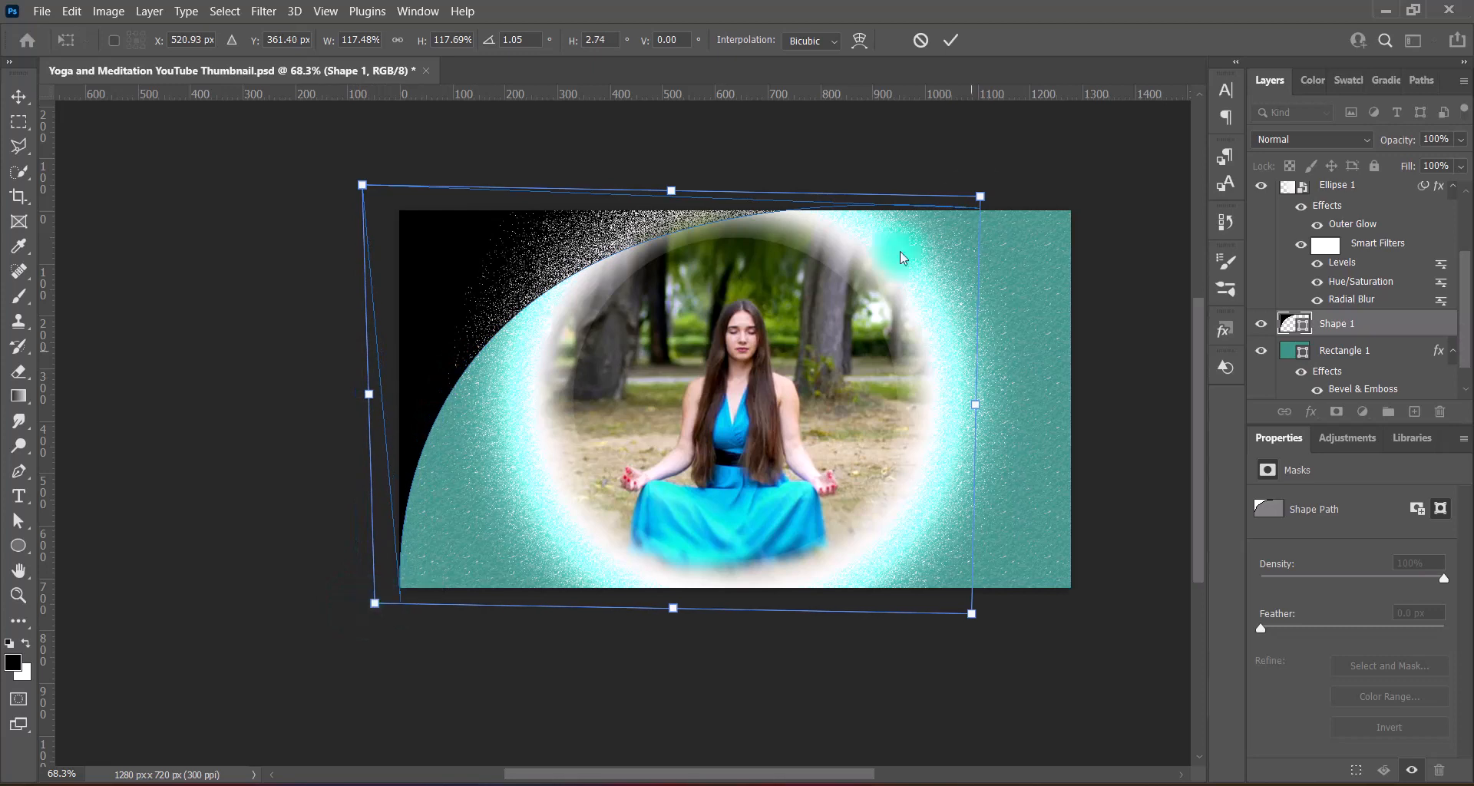
{"action": "left_click_drag", "start_coordinate": [1018, 228], "coordinate": [954, 189]}
{"action": "key", "text": "Return"}
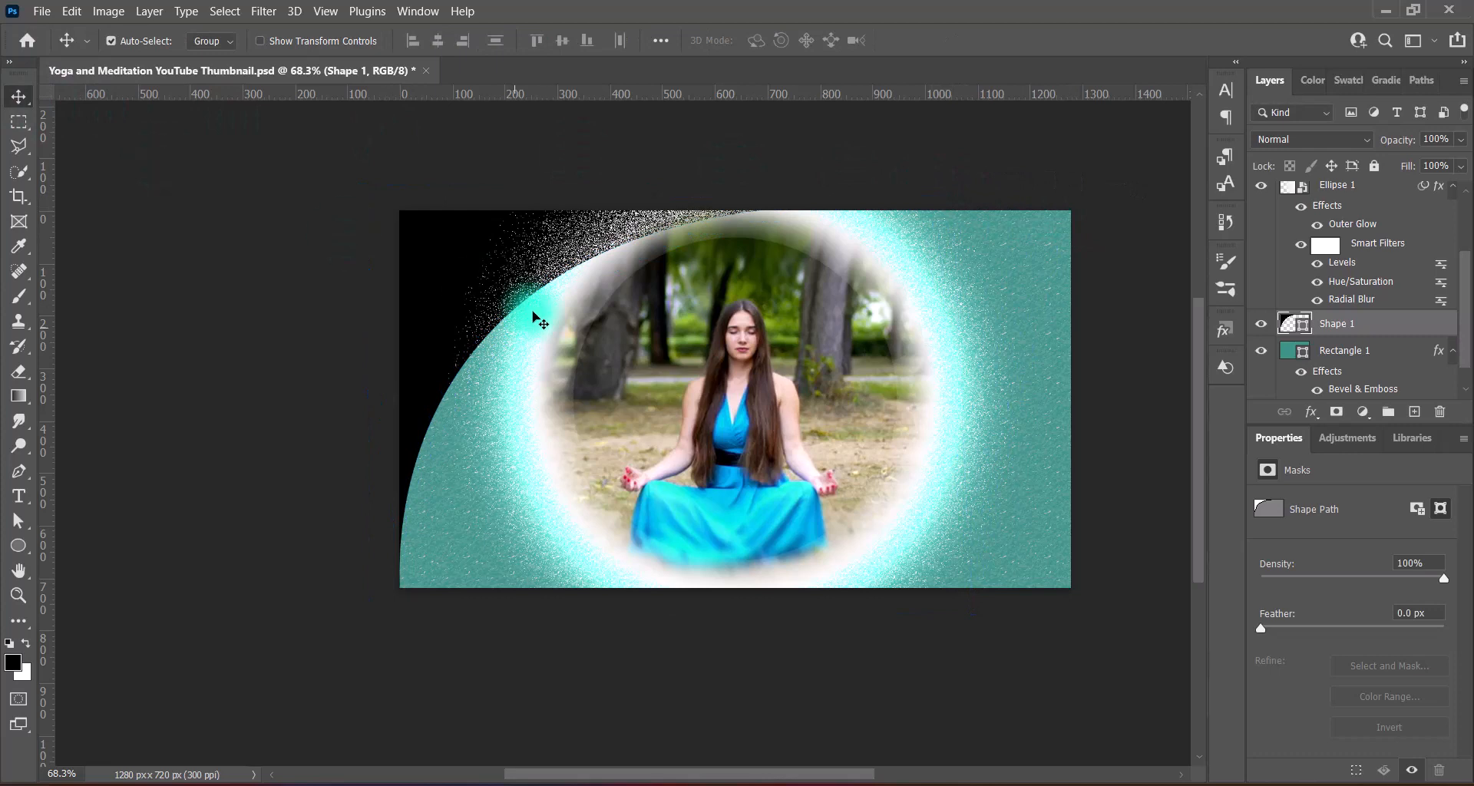
Add a Gradient Overlay to the Shape 1 layer with the Reflected style and a reversed direction.
{"action": "right_click", "coordinate": [1361, 340]}
{"action": "left_click", "coordinate": [1289, 330]}
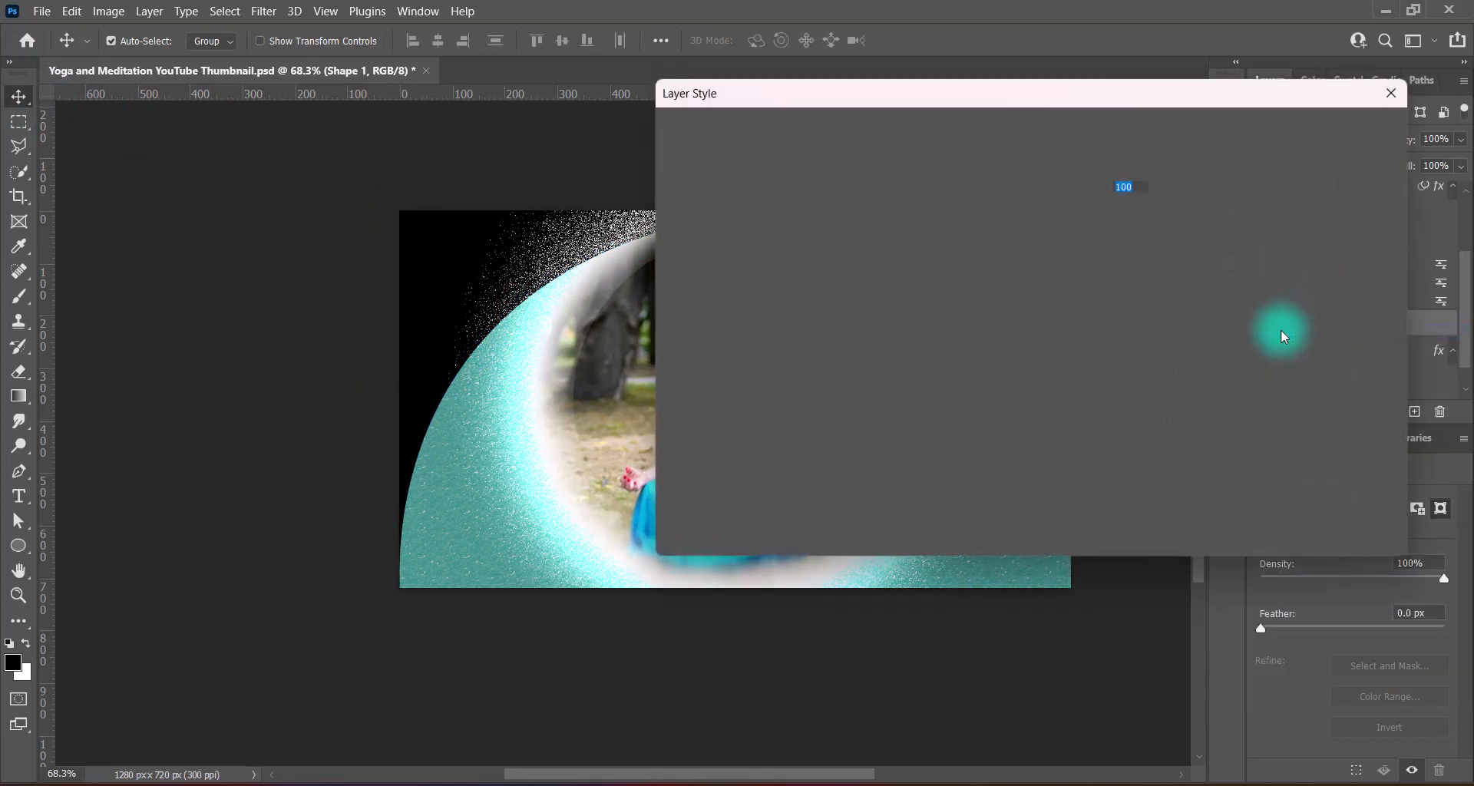
{"action": "left_click_drag", "start_coordinate": [842, 93], "coordinate": [930, 82]}
{"action": "left_click", "coordinate": [821, 374]}
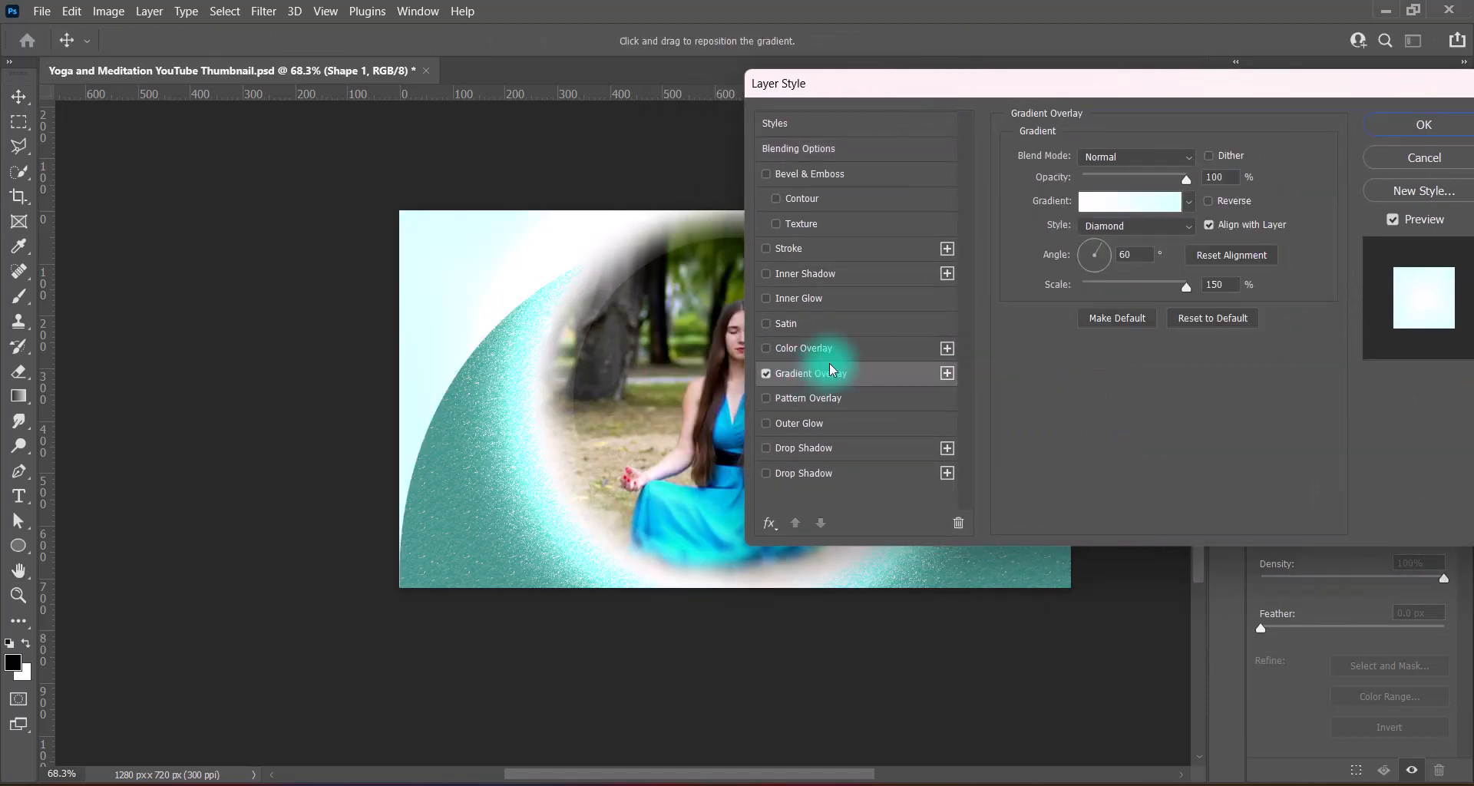
{"action": "left_click", "coordinate": [1136, 225]}
{"action": "left_click", "coordinate": [1146, 261]}
{"action": "left_click", "coordinate": [1209, 202]}
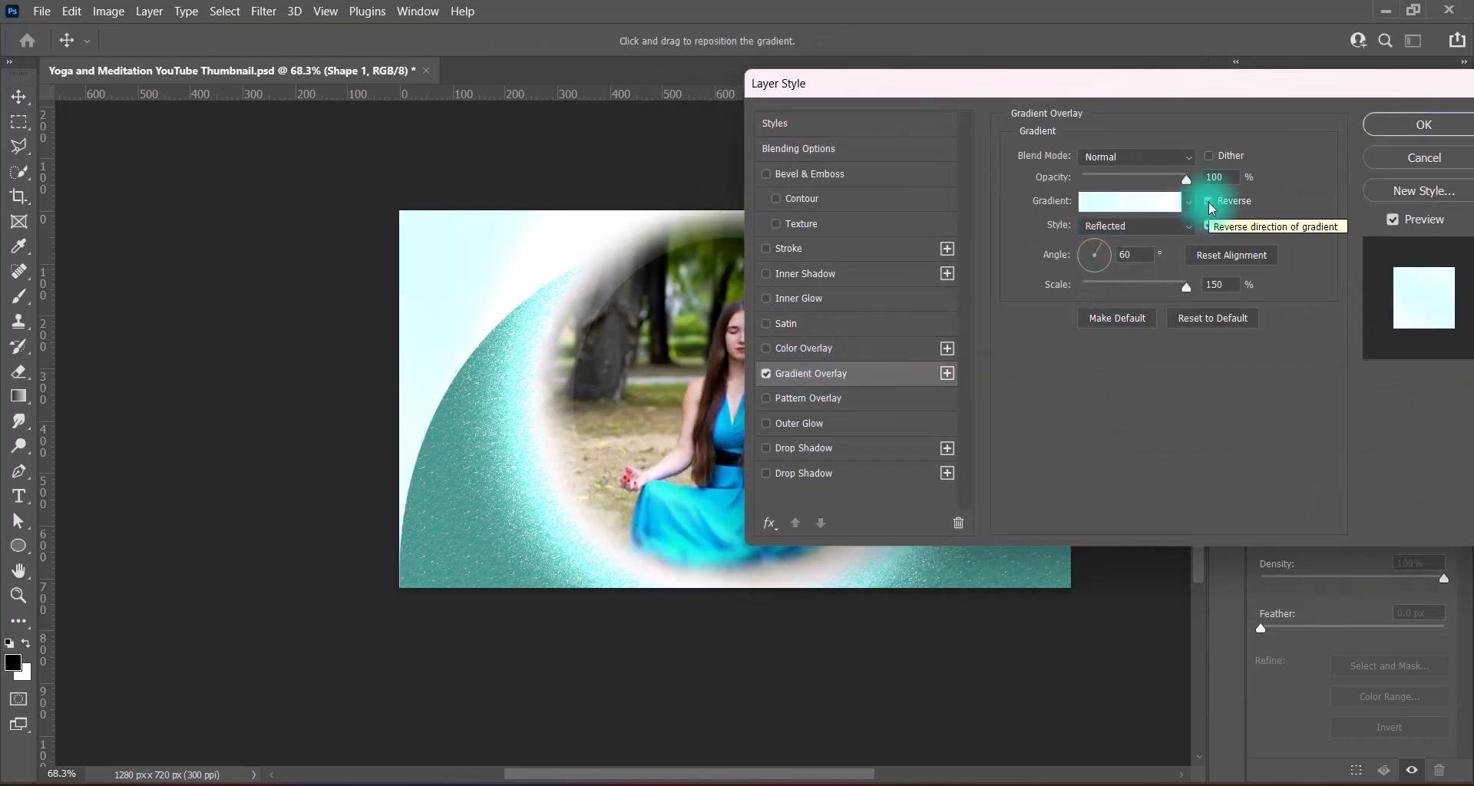
Recolour the overlay gradient's end stop at location 100% to a light muted teal, keeping the gradient reversed.
{"action": "left_click", "coordinate": [1136, 201]}
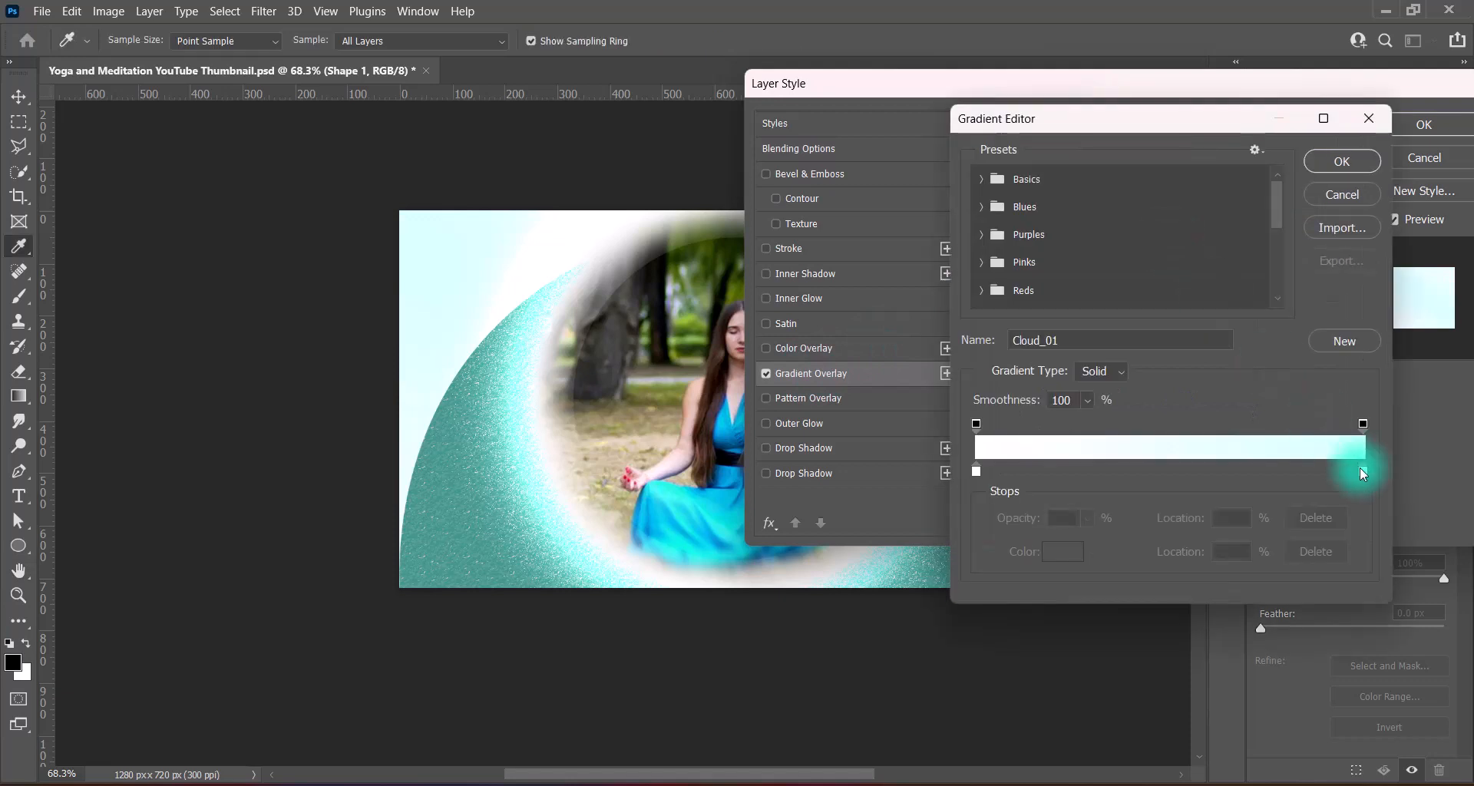
{"action": "double_click", "coordinate": [1360, 468]}
{"action": "type", "text": "598786"}
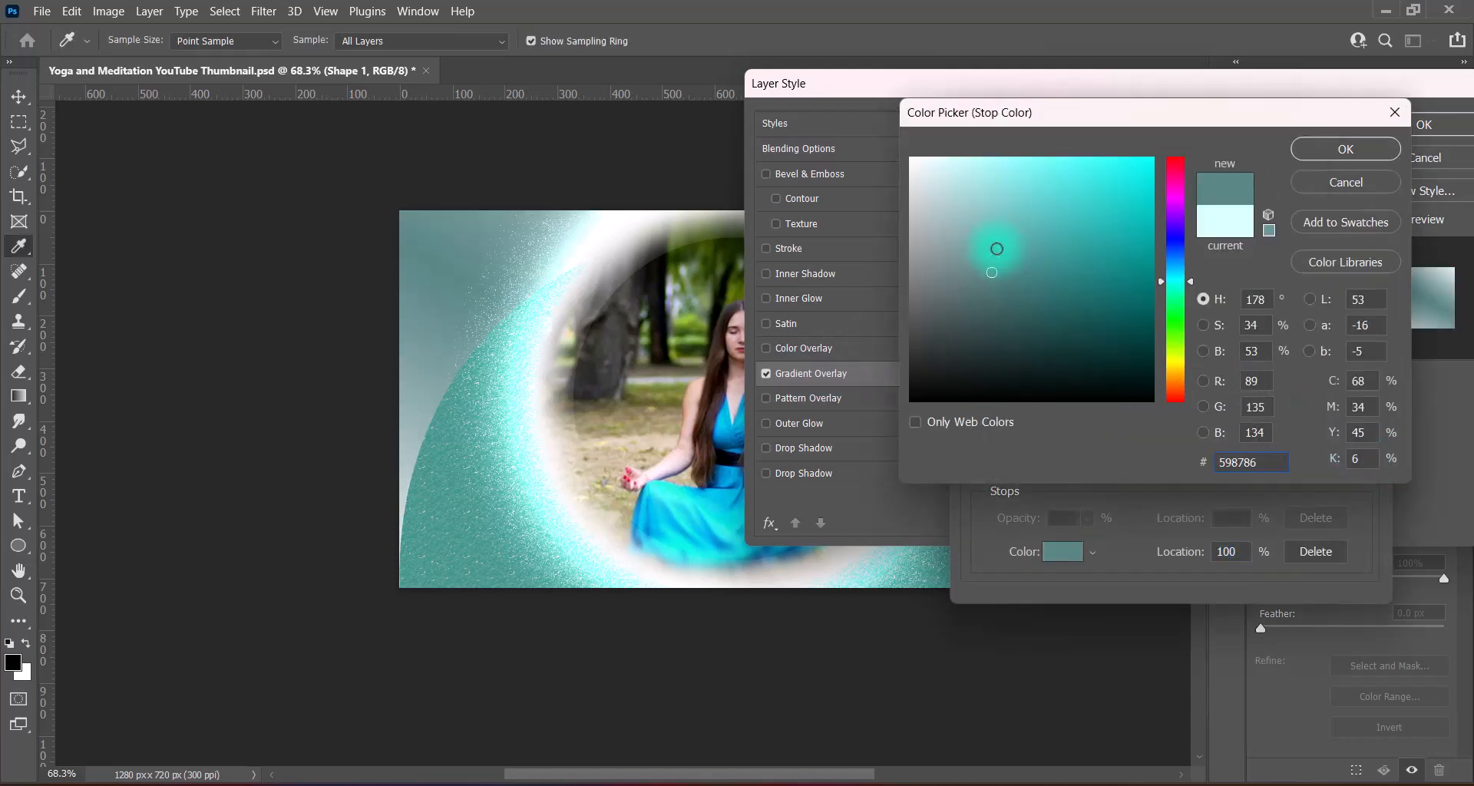
{"action": "left_click", "coordinate": [1002, 215]}
{"action": "left_click", "coordinate": [1353, 150]}
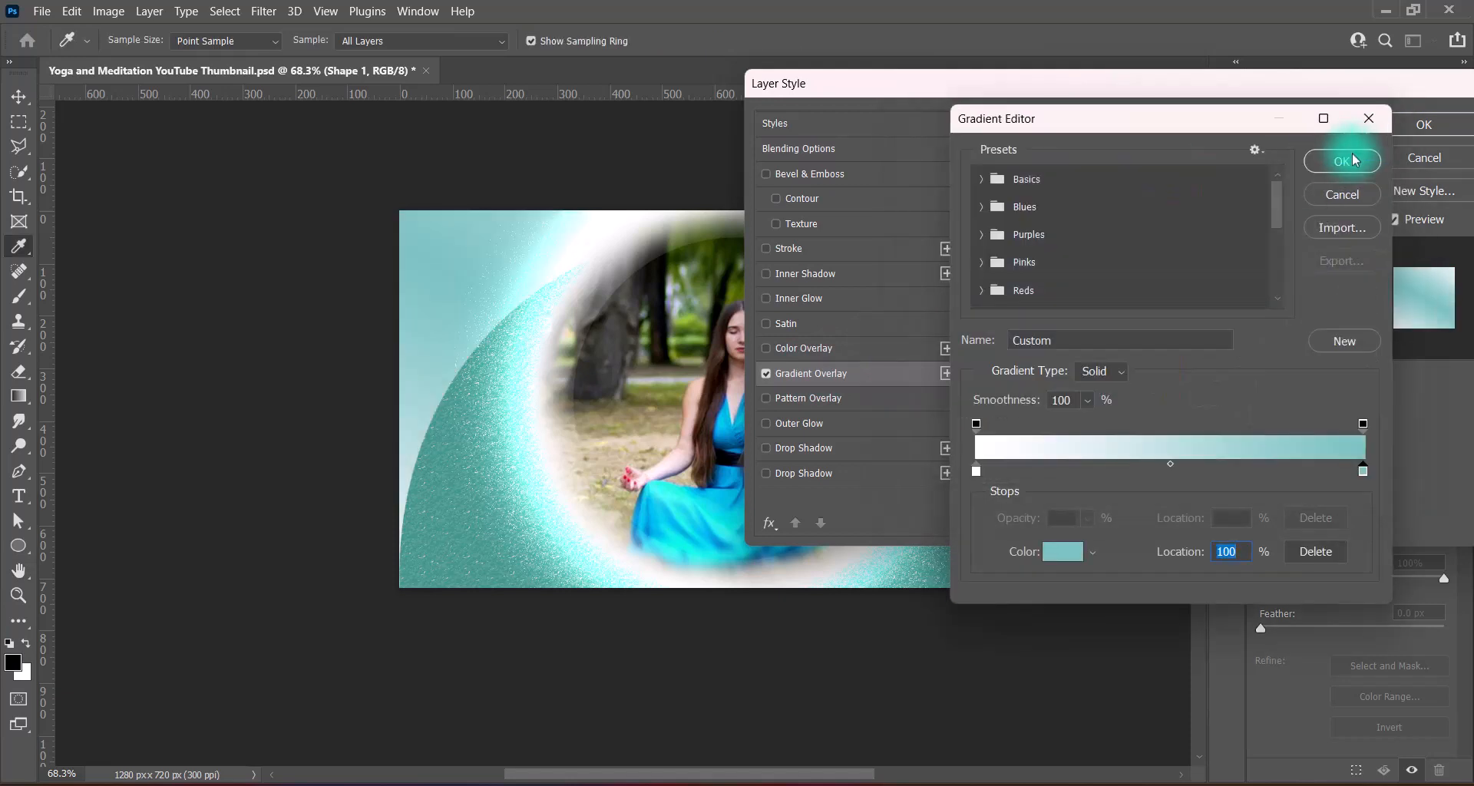
{"action": "left_click", "coordinate": [1343, 154]}
{"action": "left_click", "coordinate": [1208, 201]}
{"action": "left_click", "coordinate": [1209, 201]}
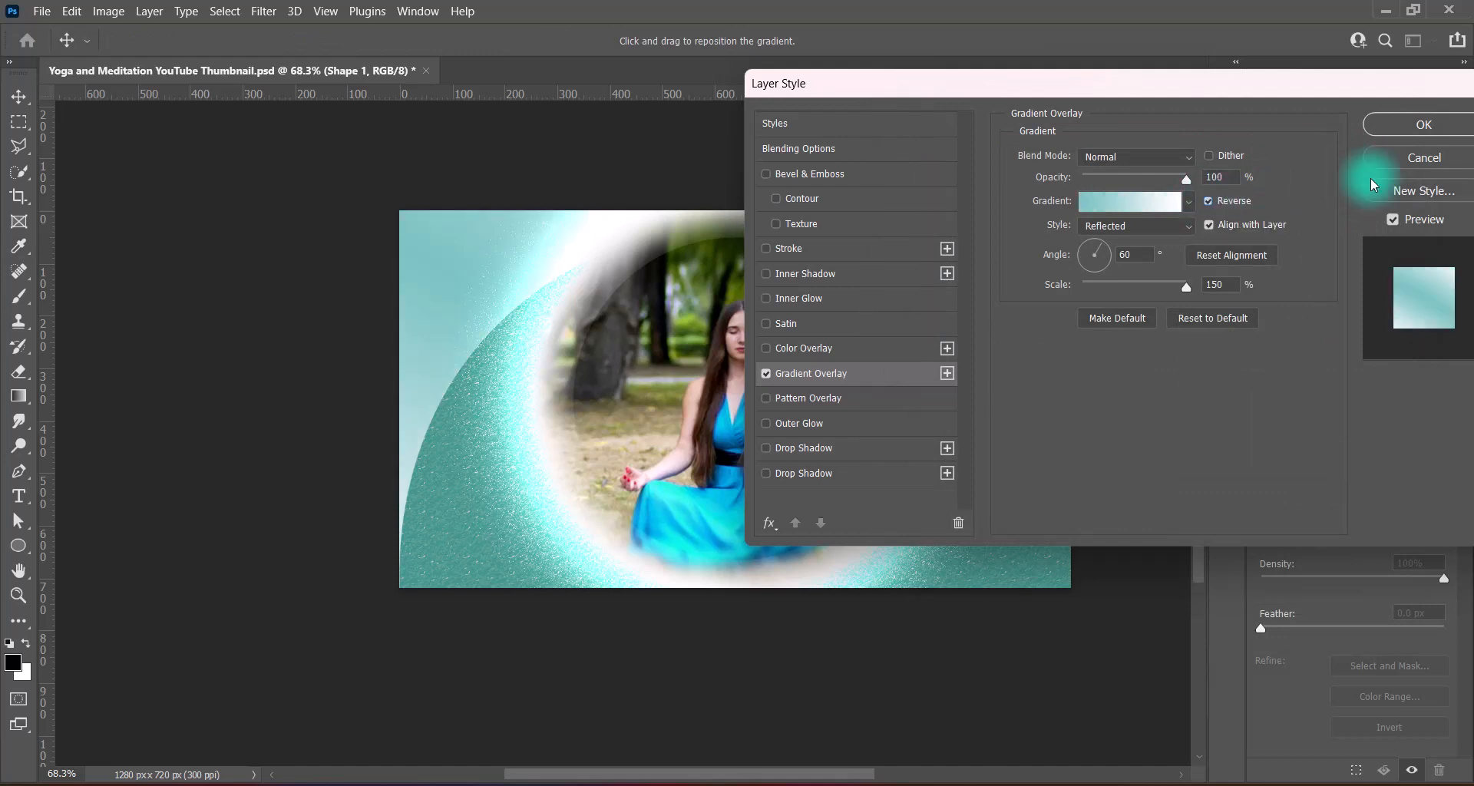
Add a black Drop Shadow to Shape 1 with Normal blending, 100% opacity, 0 px distance, 0% spread and 150 px size, and apply the layer style.
{"action": "left_click", "coordinate": [767, 473]}
{"action": "left_click", "coordinate": [767, 473]}
{"action": "left_click", "coordinate": [767, 449]}
{"action": "left_click", "coordinate": [767, 449]}
{"action": "left_click", "coordinate": [767, 473]}
{"action": "left_click", "coordinate": [798, 473]}
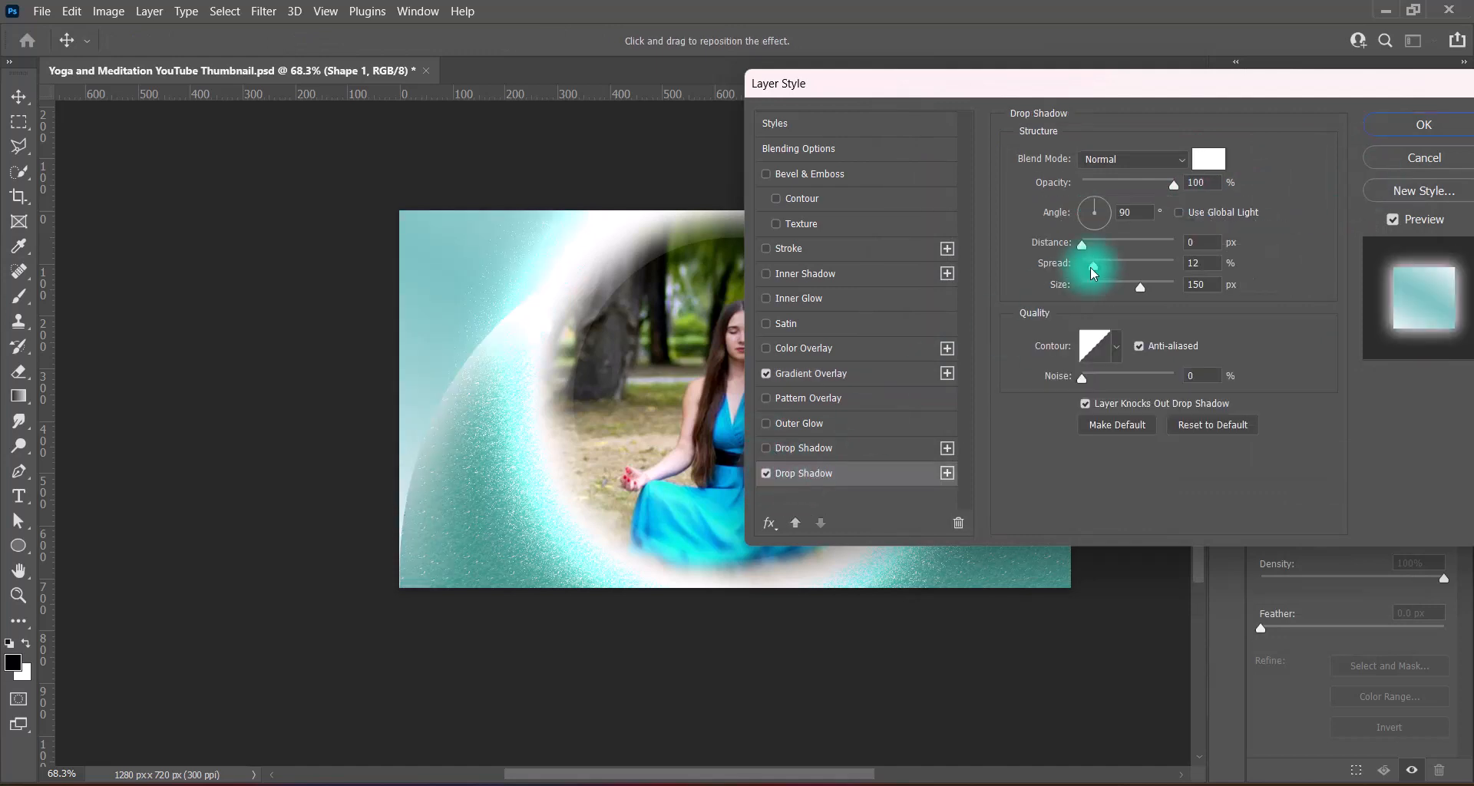
{"action": "left_click", "coordinate": [1211, 156]}
{"action": "key", "text": "Return"}
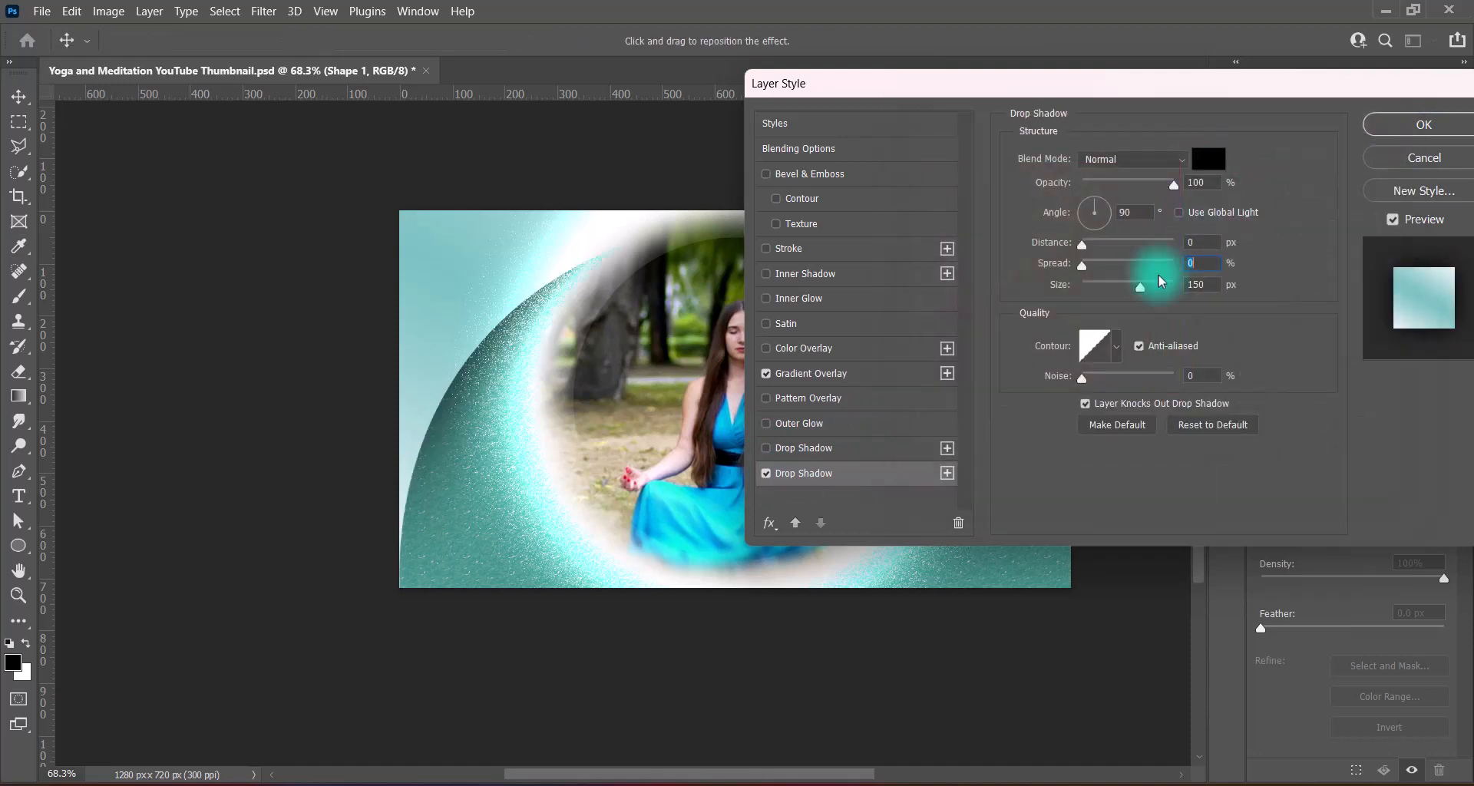
{"action": "mouse_move", "coordinate": [1142, 292]}
{"action": "left_mouse_down"}
{"action": "mouse_move", "coordinate": [1092, 294]}
{"action": "mouse_move", "coordinate": [1137, 293]}
{"action": "left_mouse_up"}
{"action": "double_click", "coordinate": [1197, 287]}
{"action": "type", "text": "150"}
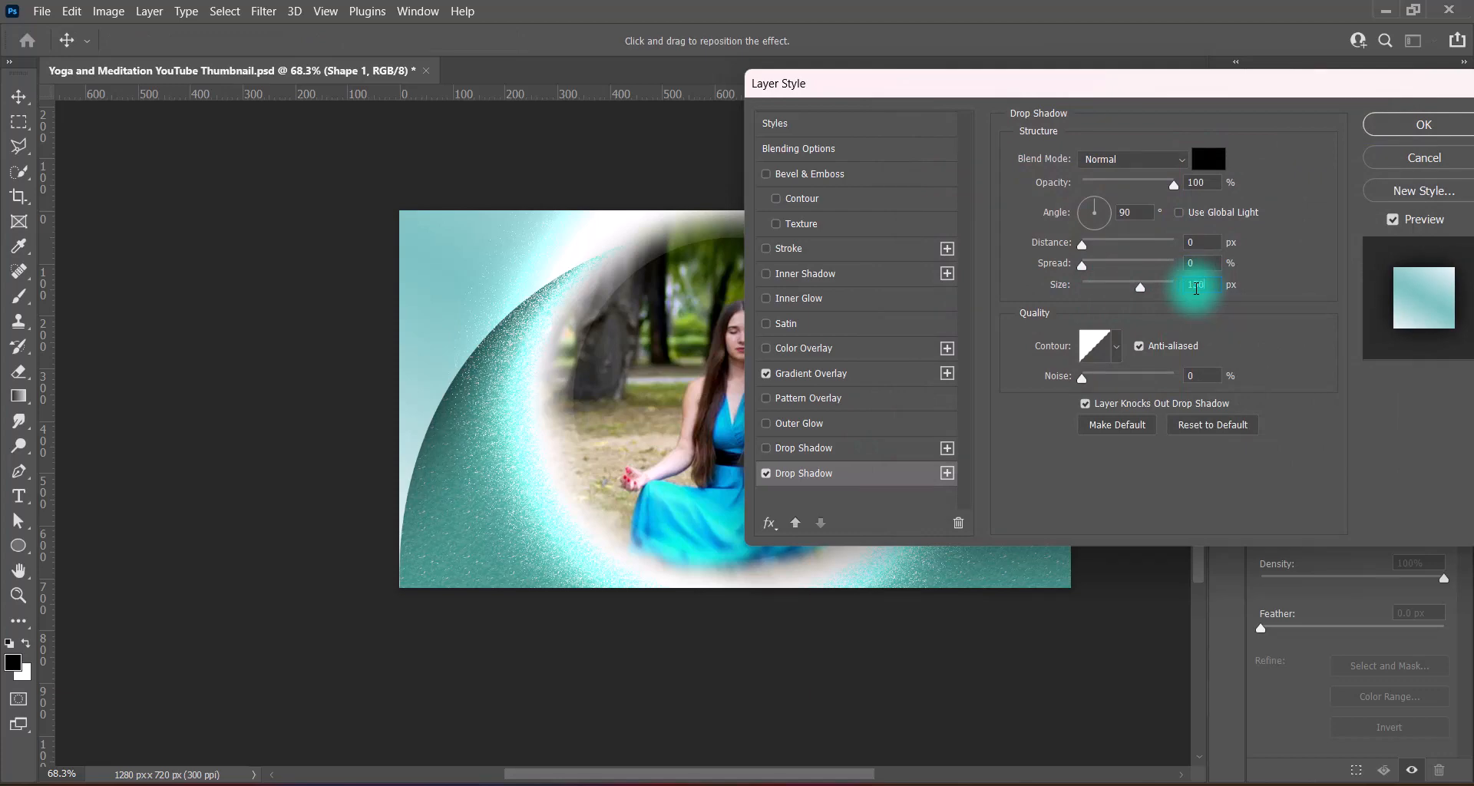
{"action": "left_click", "coordinate": [1380, 124]}
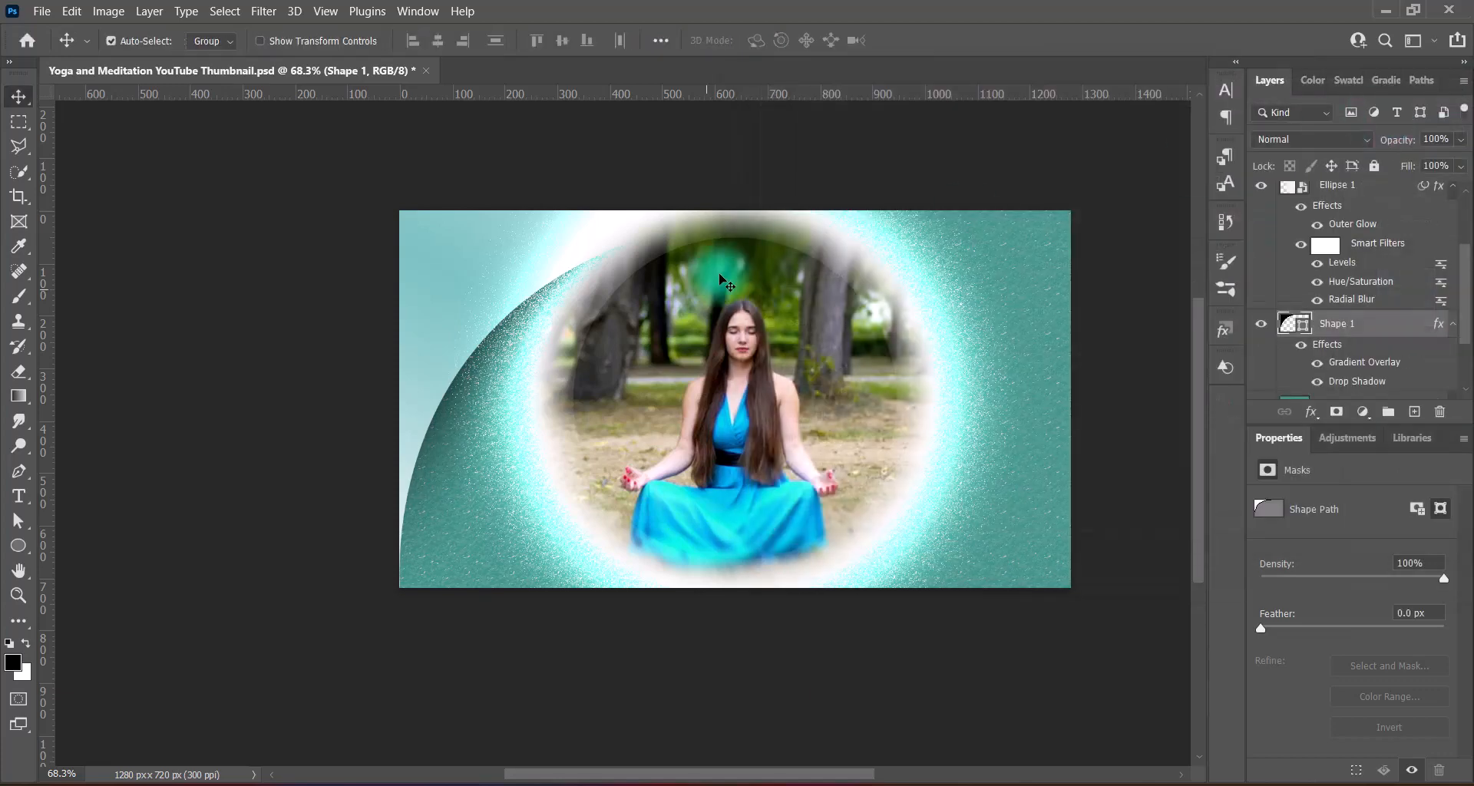
Convert the Shape 1 layer to a smart object and set its blend mode to Darker Color.
{"action": "right_click", "coordinate": [1382, 323]}
{"action": "left_click", "coordinate": [1187, 247]}
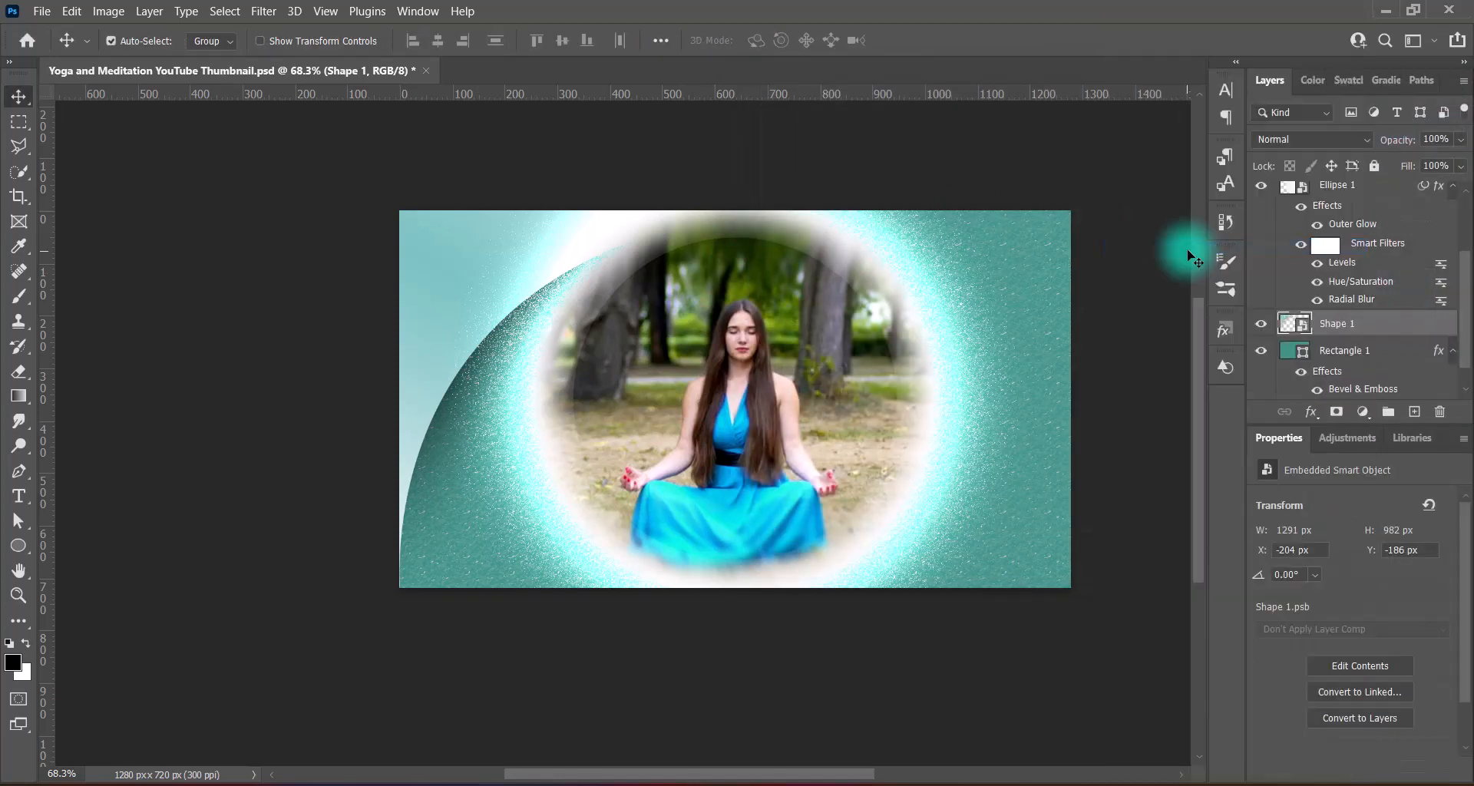
{"action": "left_click", "coordinate": [1347, 140]}
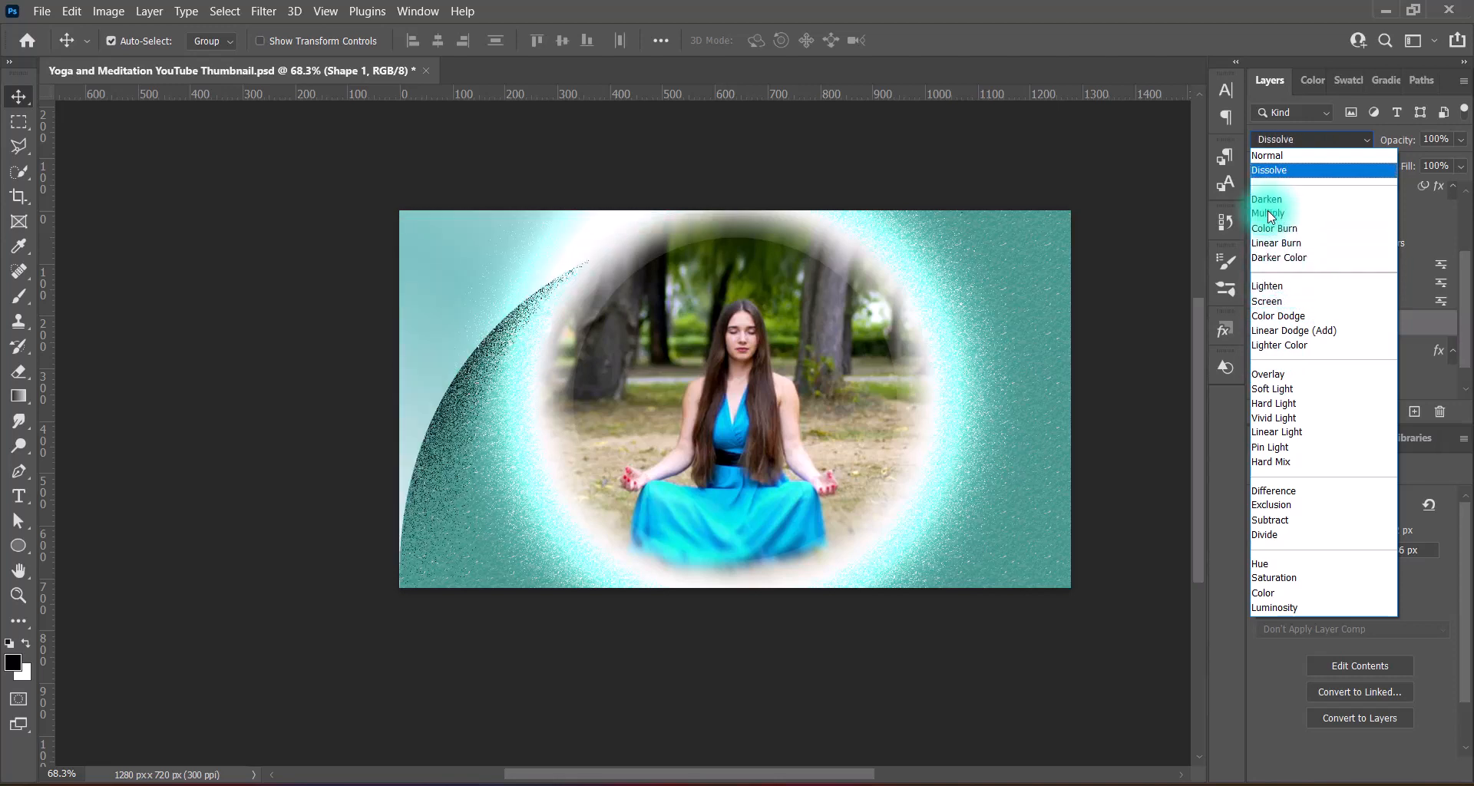
{"action": "key", "text": "Up"}
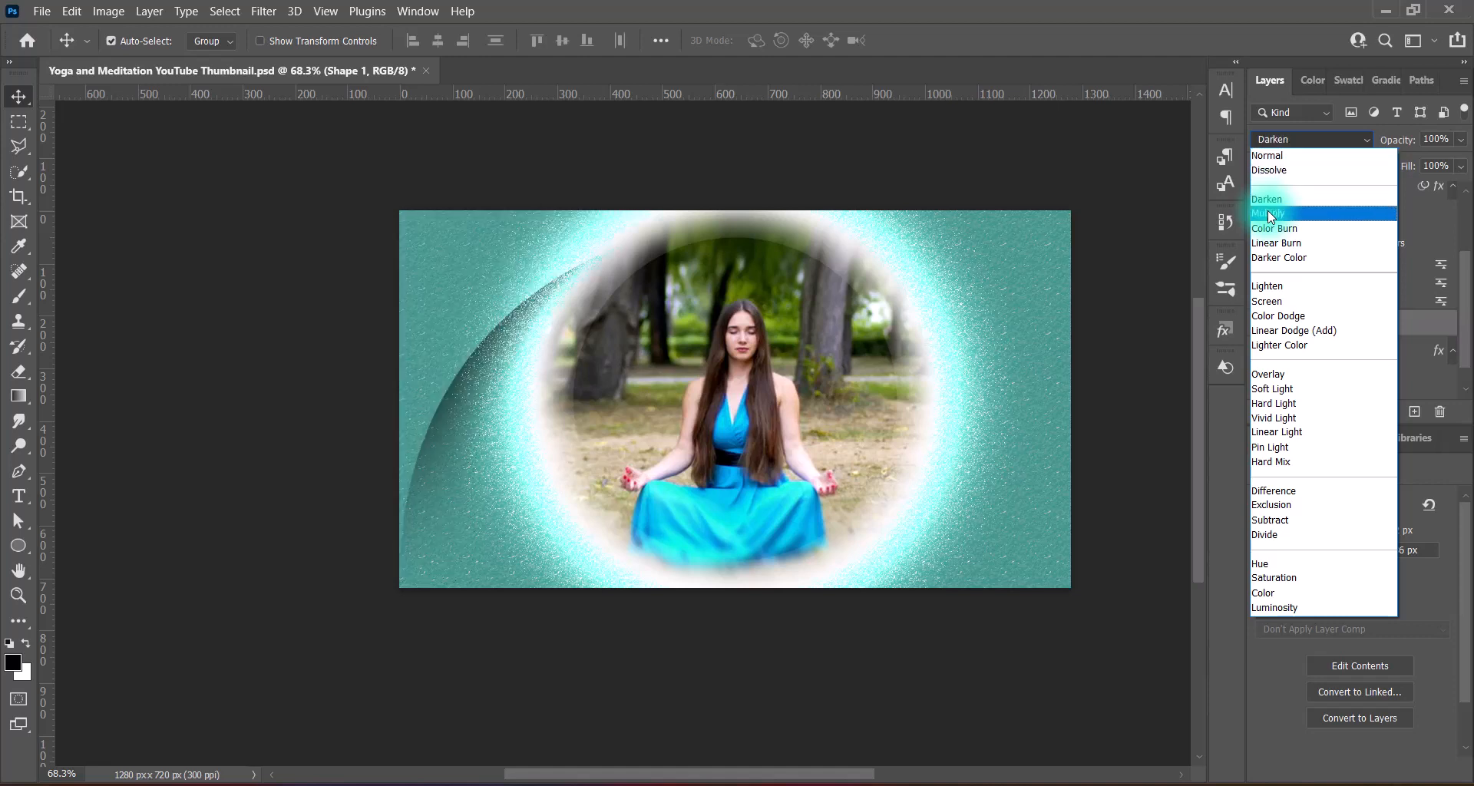
{"action": "key", "text": "Down"}
{"action": "key", "text": "Up"}
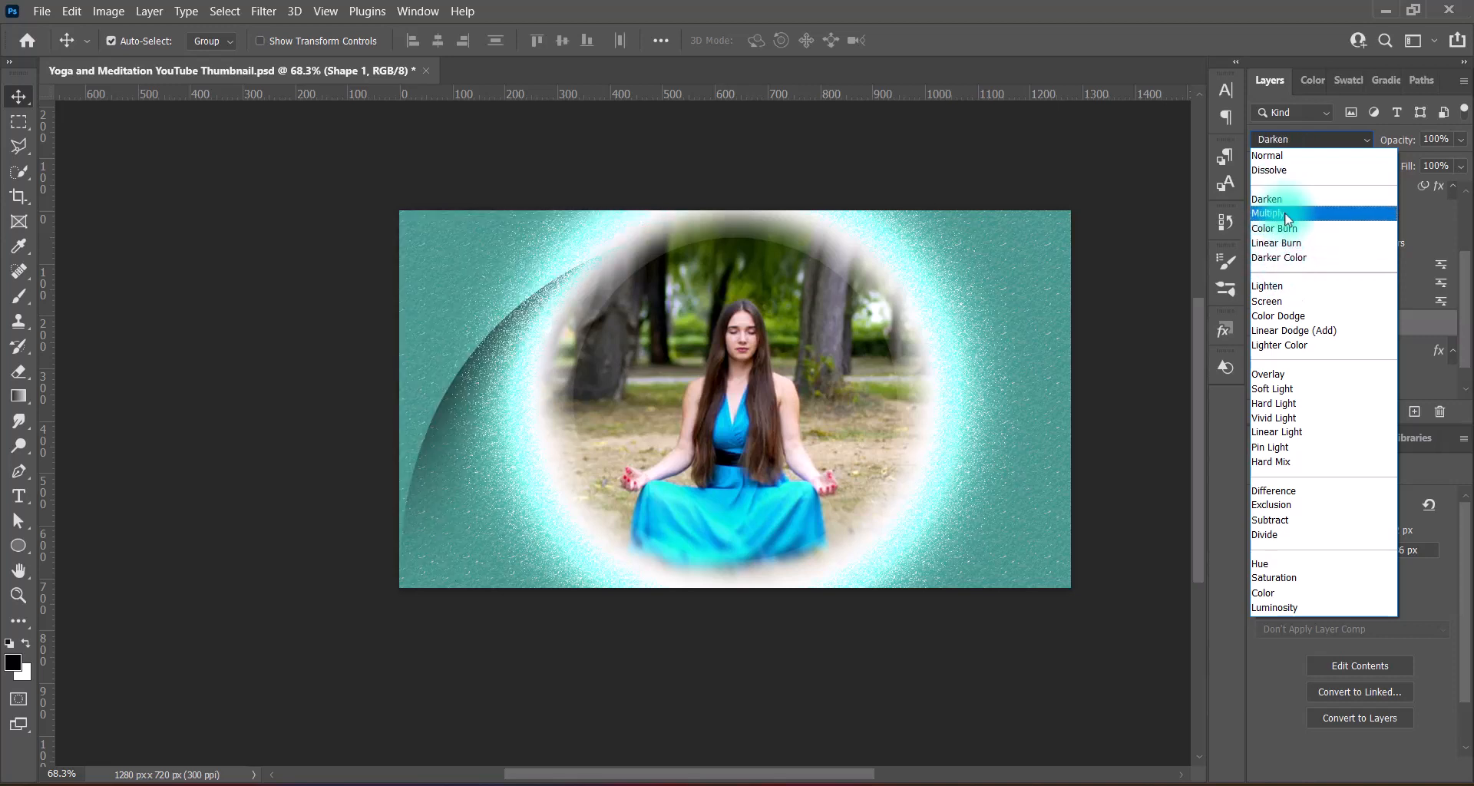
{"action": "left_click", "coordinate": [1275, 258]}
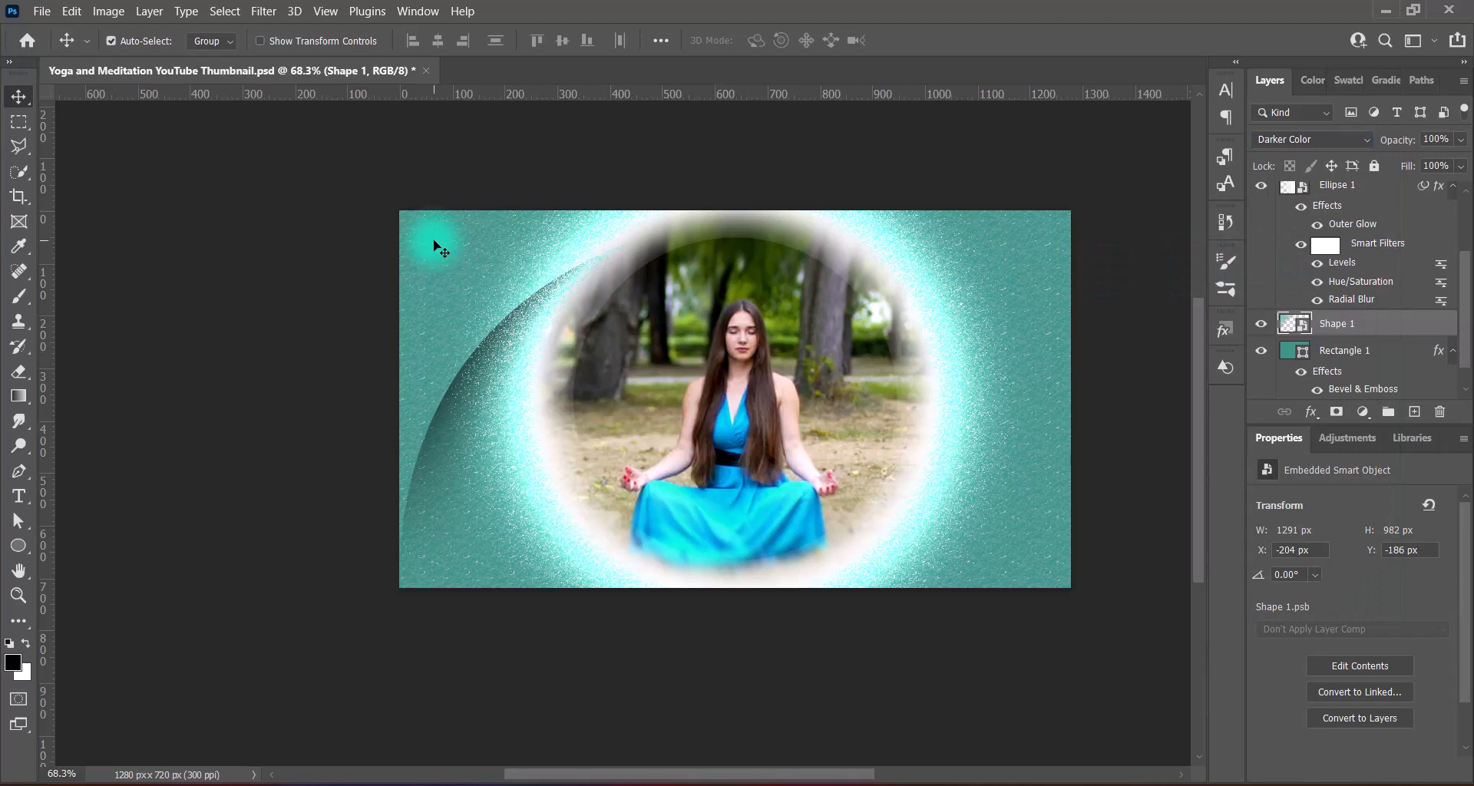
Duplicate Shape 1, flip the copy vertically and horizontally, position it over the canvas's lower-right corner and save the document.
{"action": "left_click_drag", "start_coordinate": [435, 246], "coordinate": [726, 480]}
{"action": "key", "text": "ctrl+t"}
{"action": "right_click", "coordinate": [763, 443]}
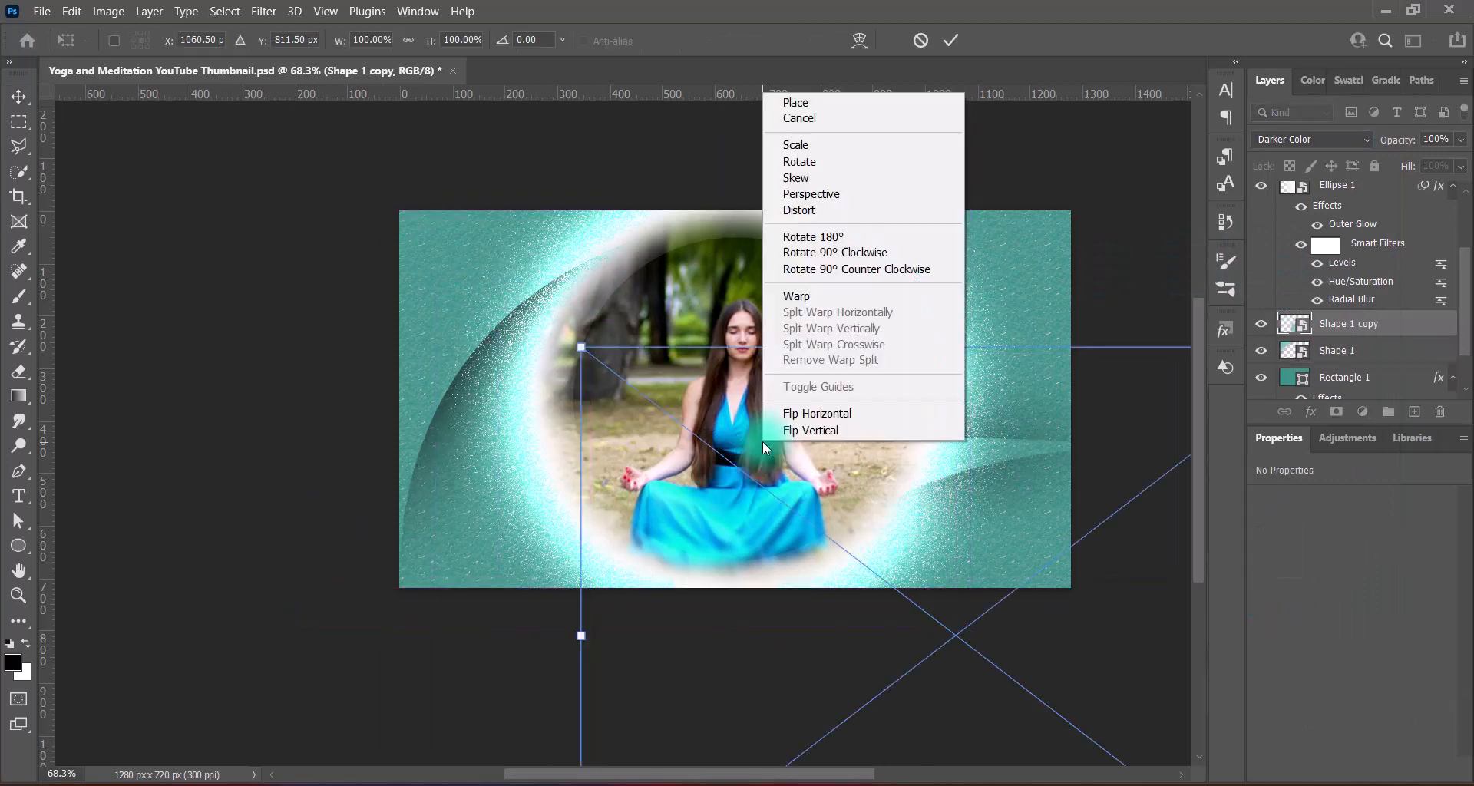
{"action": "left_click", "coordinate": [803, 428]}
{"action": "right_click", "coordinate": [803, 427]}
{"action": "left_click", "coordinate": [906, 748]}
{"action": "left_click_drag", "start_coordinate": [965, 513], "coordinate": [717, 443]}
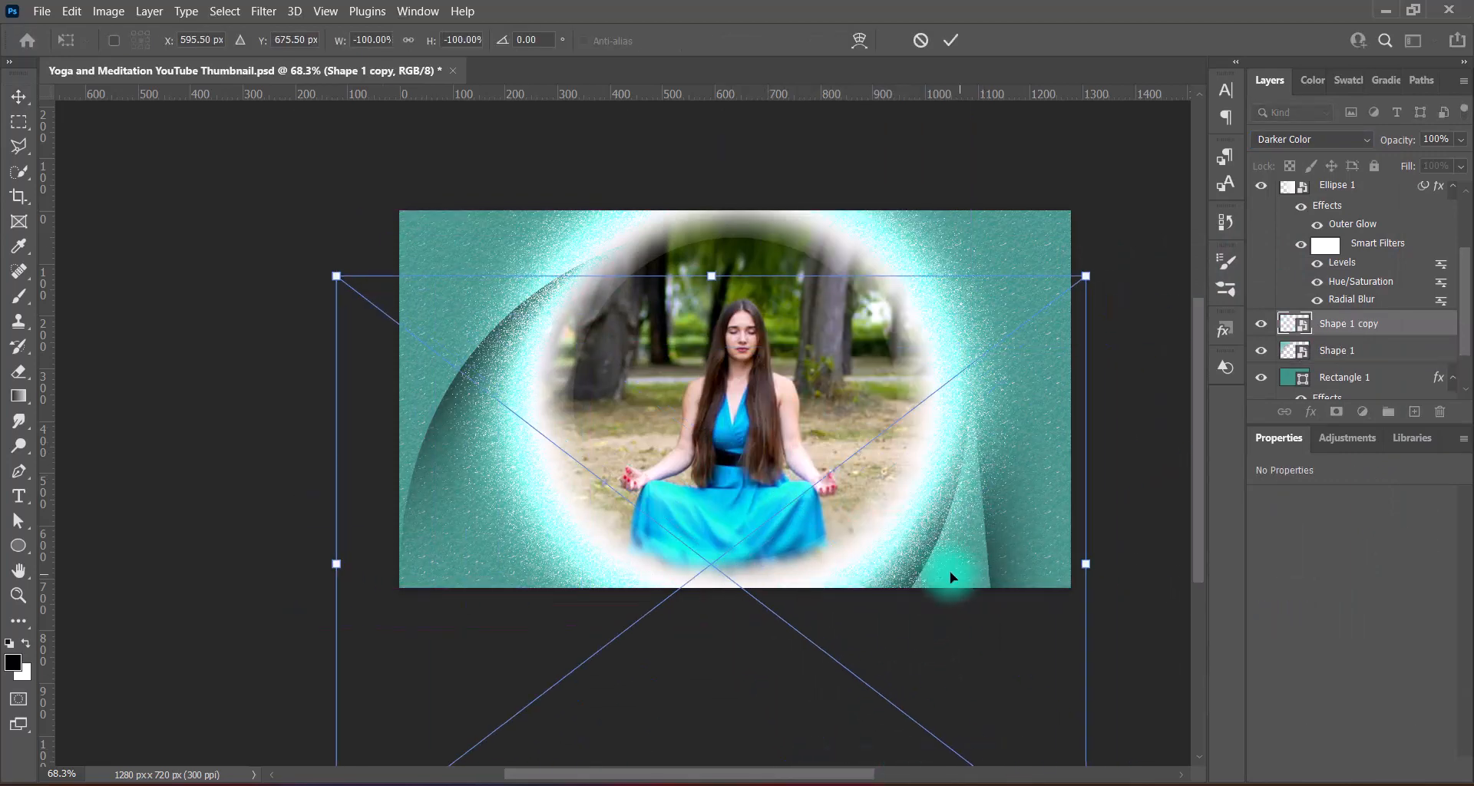
{"action": "left_click_drag", "start_coordinate": [992, 575], "coordinate": [926, 535]}
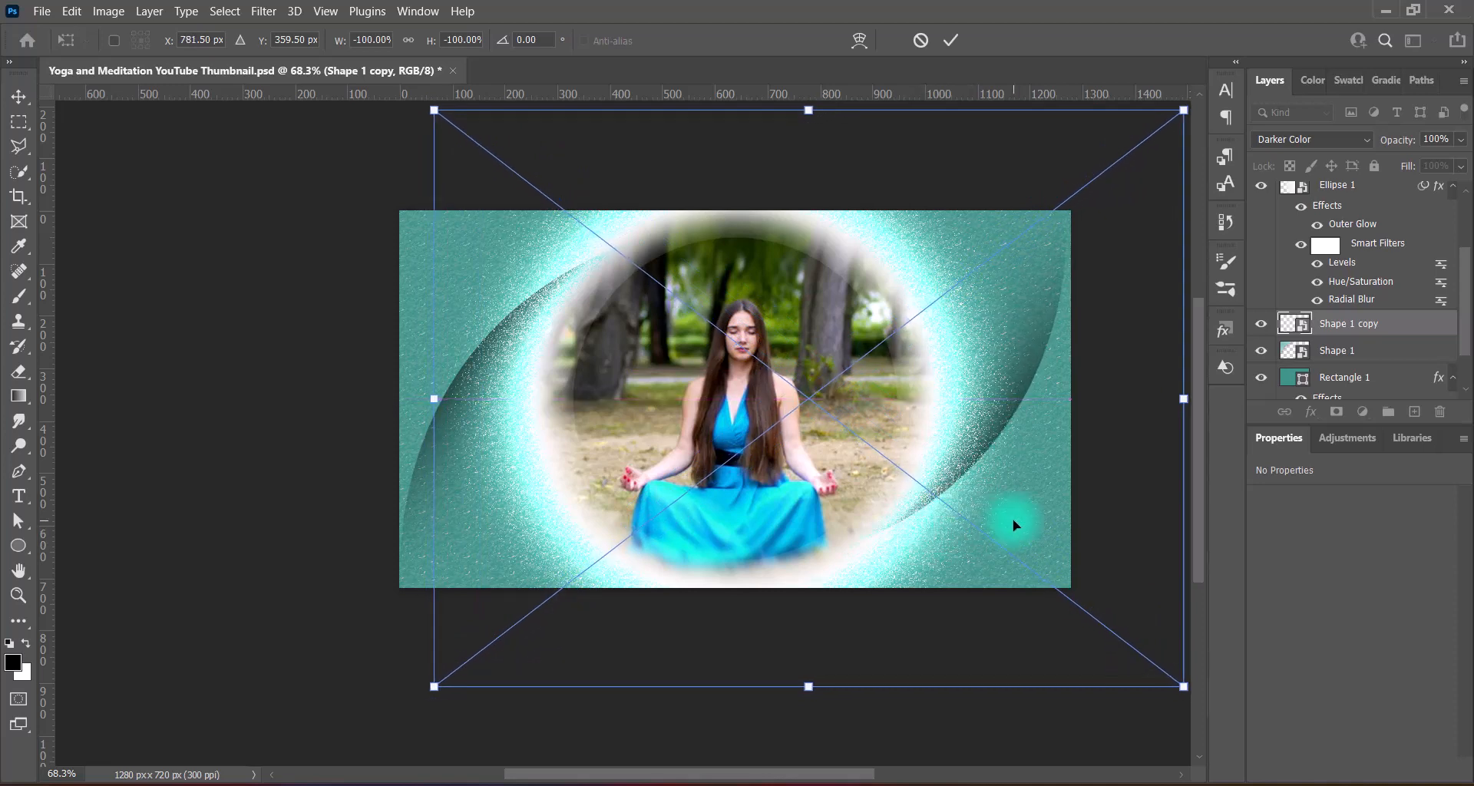
{"action": "key", "text": "Return"}
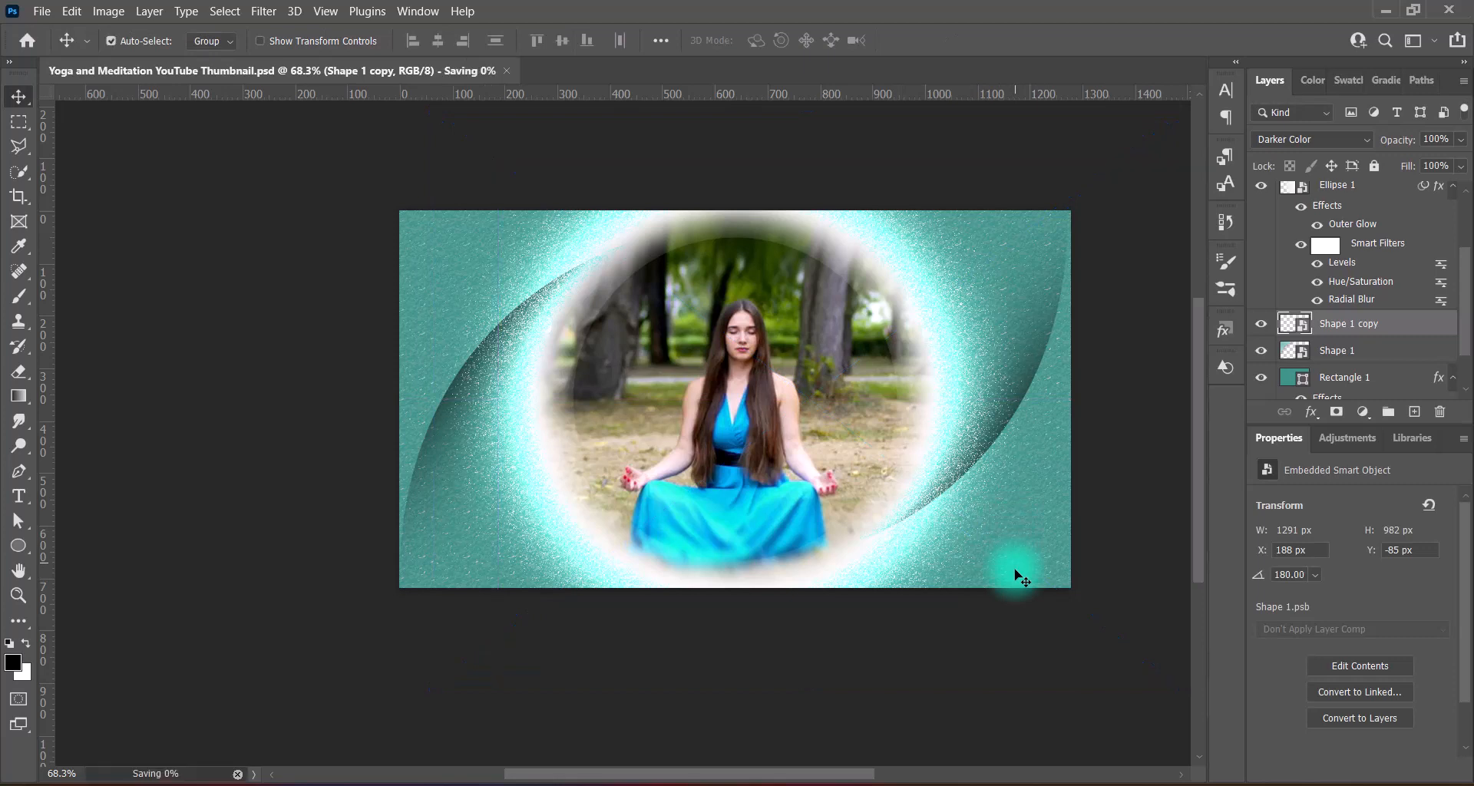
Apply a Hue/Saturation adjustment with the Red Boost preset to the Shape 1 copy layer.
{"action": "left_click_drag", "start_coordinate": [872, 500], "coordinate": [834, 455]}
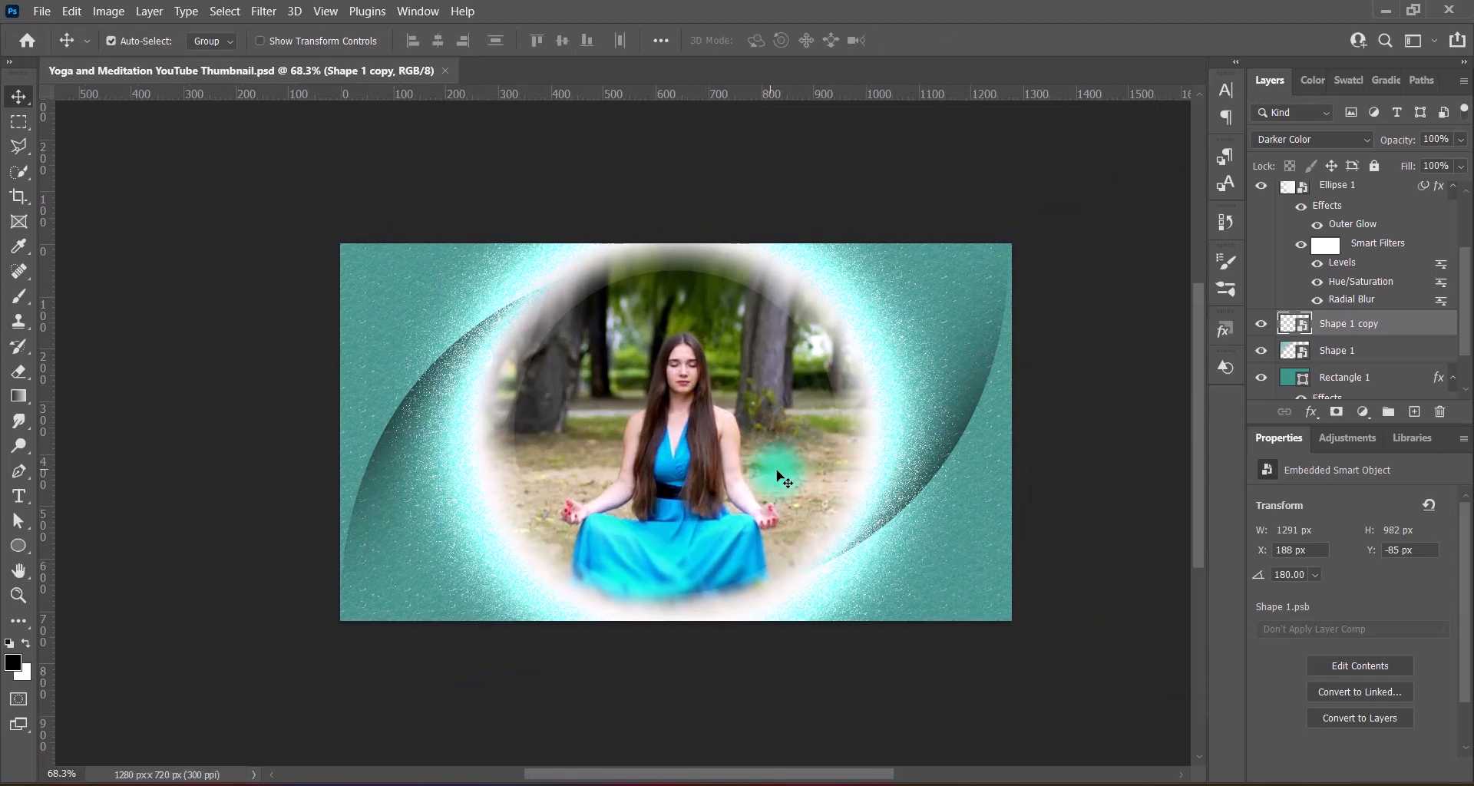
{"action": "left_click", "coordinate": [108, 11]}
{"action": "mouse_move", "coordinate": [131, 53]}
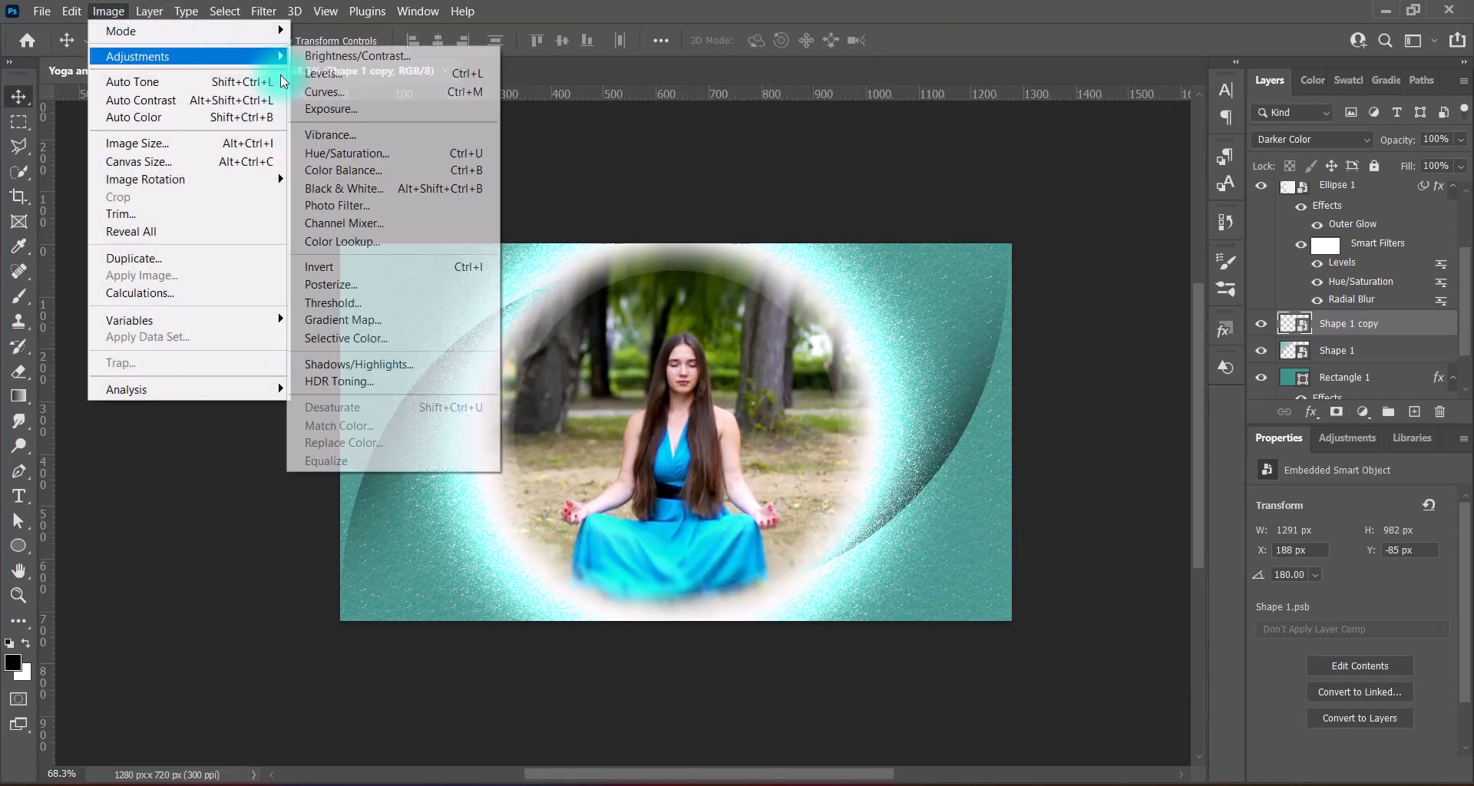
{"action": "left_click", "coordinate": [416, 152]}
{"action": "left_click", "coordinate": [667, 163]}
{"action": "left_click", "coordinate": [612, 287]}
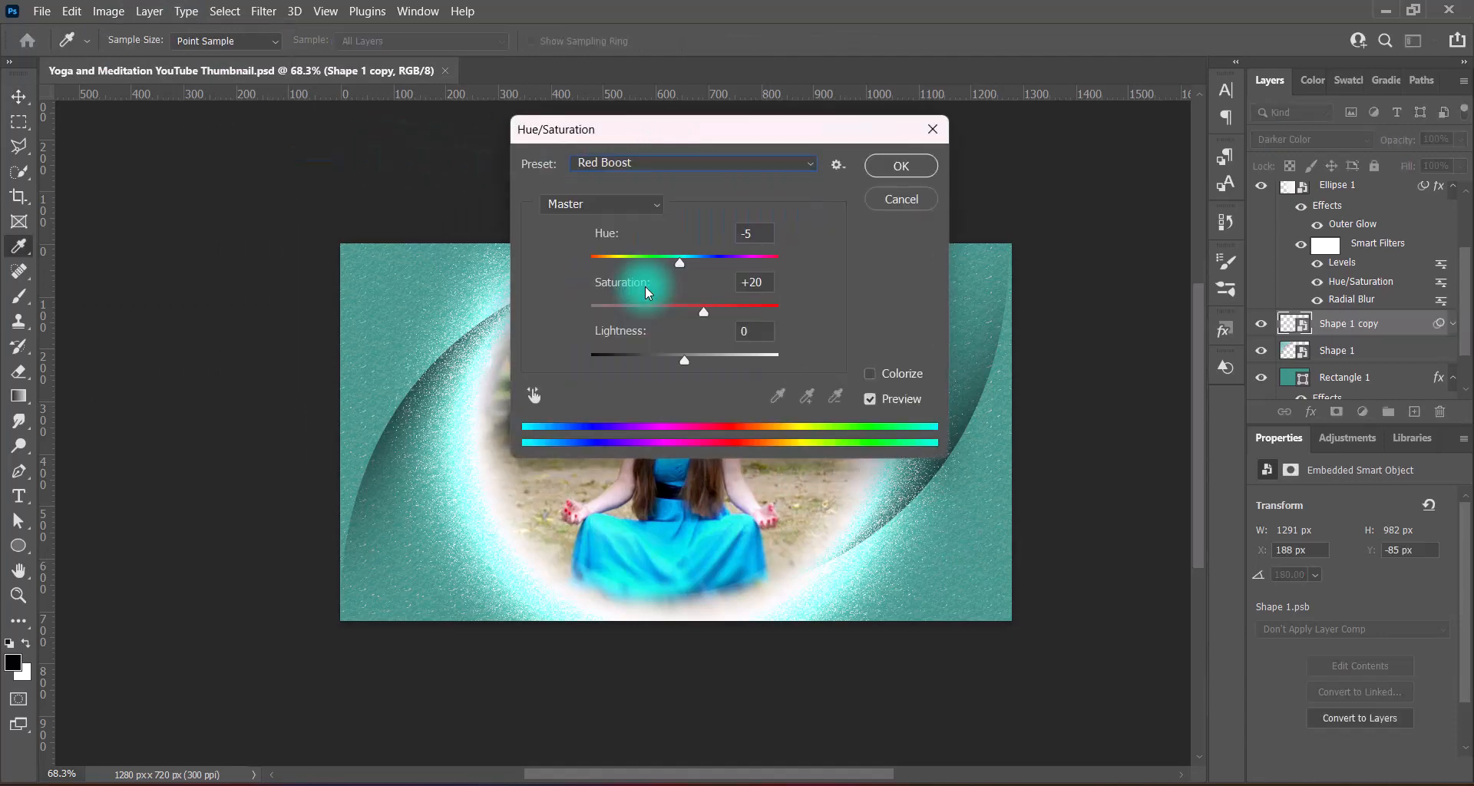
{"action": "left_click", "coordinate": [900, 166]}
Apply a Levels adjustment with the Midtones Darker preset to the Shape 1 copy layer.
{"action": "left_click", "coordinate": [108, 11]}
{"action": "mouse_move", "coordinate": [138, 56]}
{"action": "left_click", "coordinate": [338, 80]}
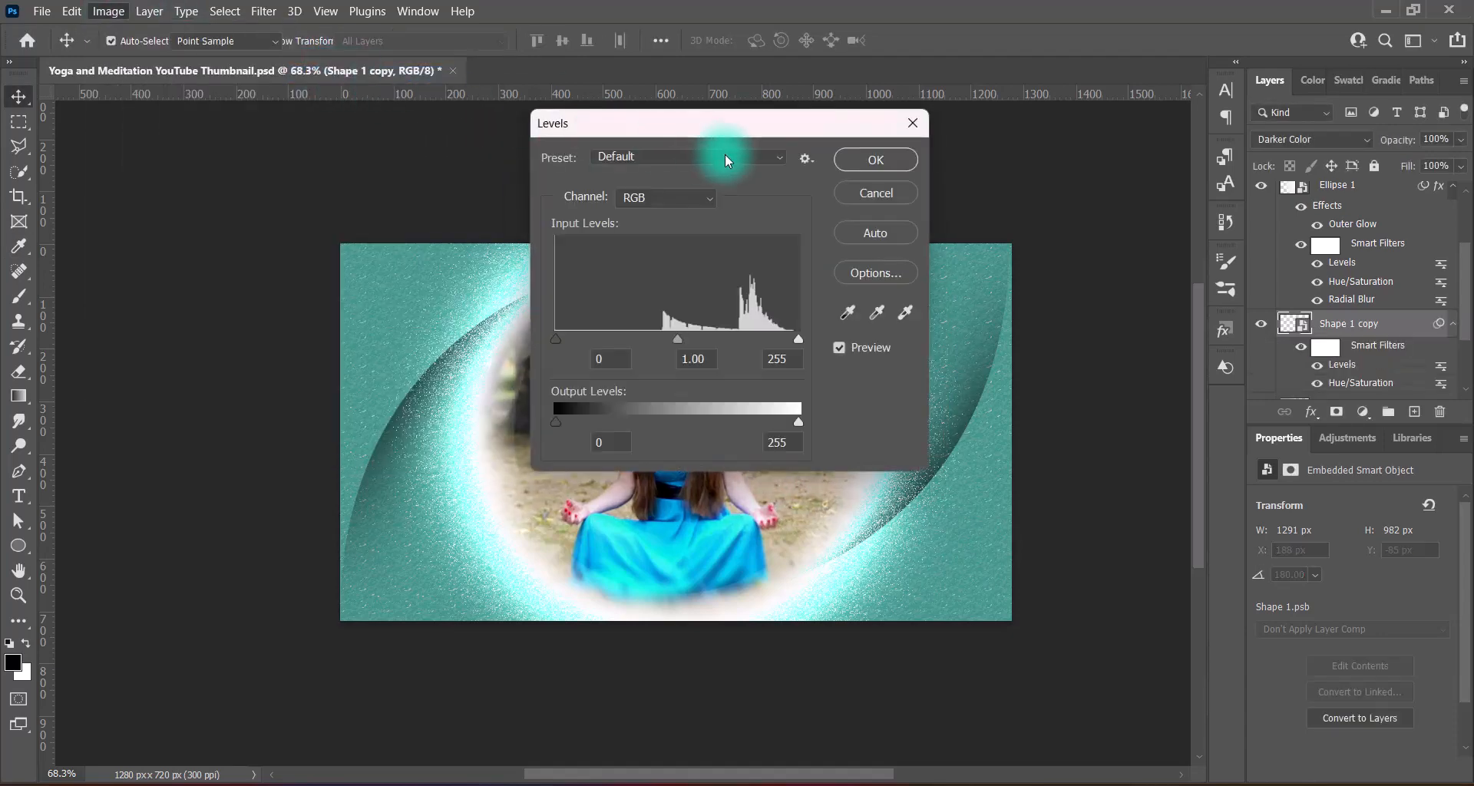
{"action": "left_click", "coordinate": [725, 153]}
{"action": "left_click", "coordinate": [676, 338]}
{"action": "left_click", "coordinate": [885, 163]}
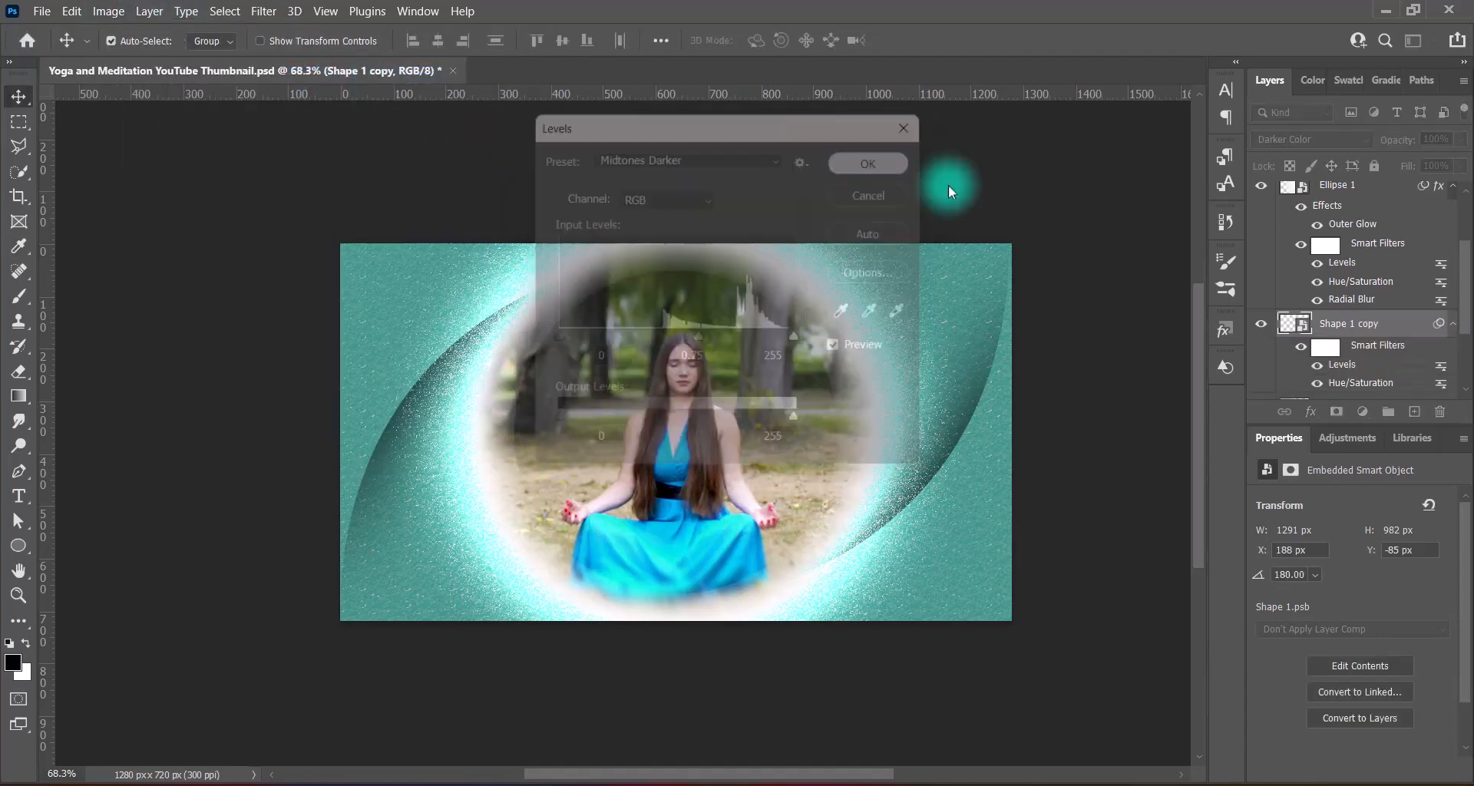
Select the original Shape 1 in the upper-left corner and apply a Hue/Saturation adjustment with the Red Boost preset.
{"action": "left_click", "coordinate": [418, 283]}
{"action": "left_click", "coordinate": [109, 11]}
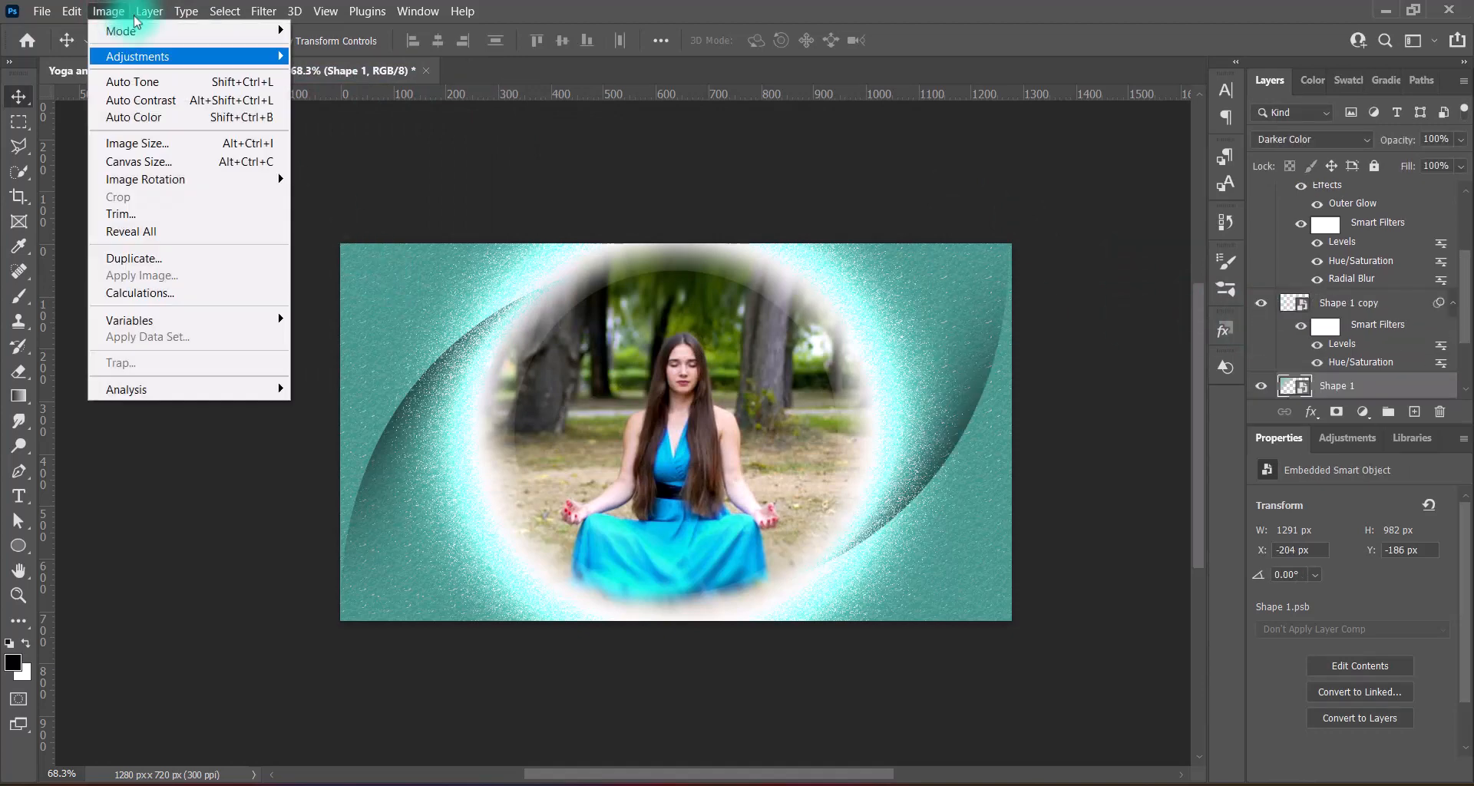
{"action": "mouse_move", "coordinate": [140, 56]}
{"action": "left_click", "coordinate": [350, 153]}
{"action": "left_click", "coordinate": [708, 163]}
{"action": "left_click", "coordinate": [665, 289]}
{"action": "left_click", "coordinate": [901, 166]}
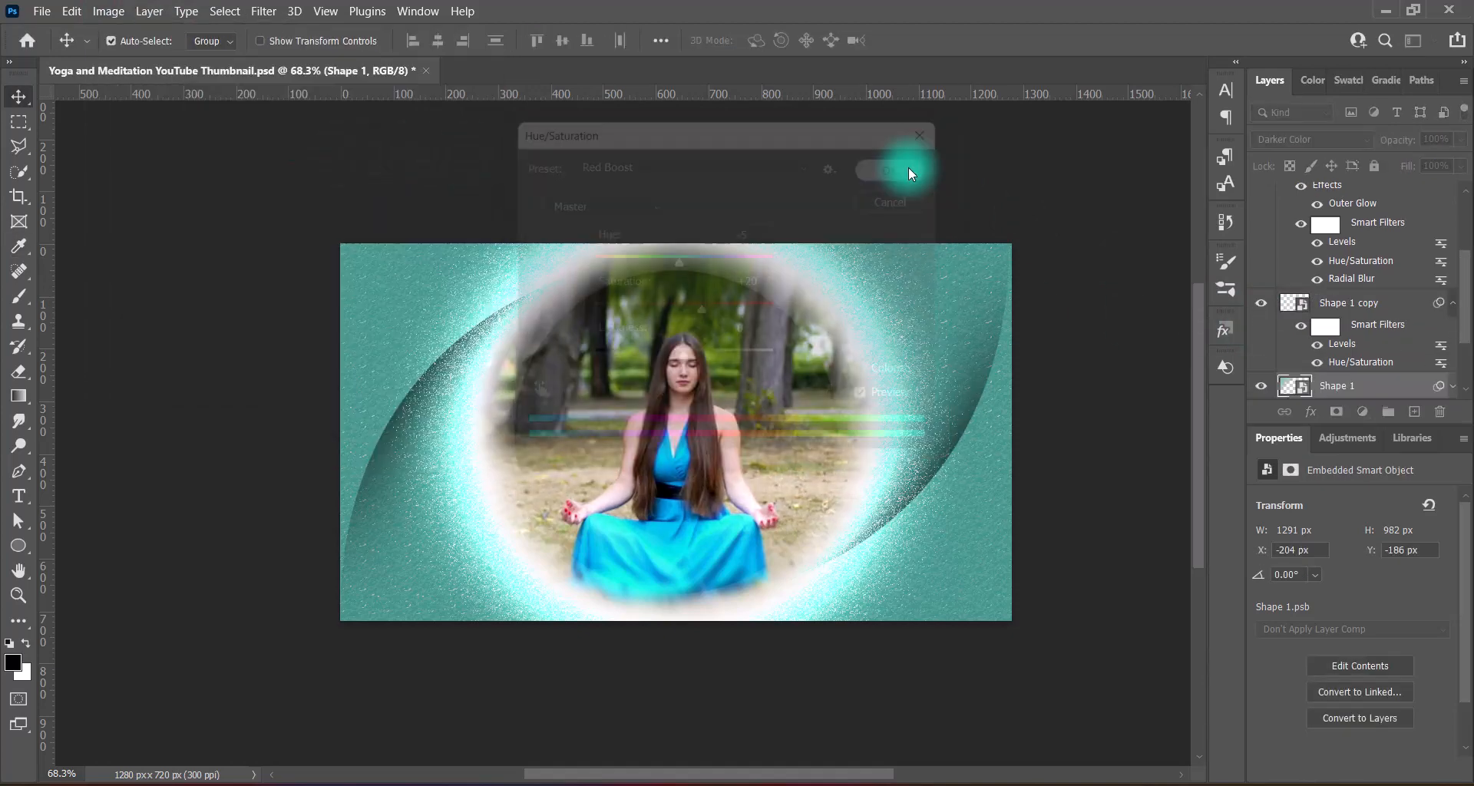
Apply a Levels adjustment with the Midtones Darker preset to the original Shape 1 layer.
{"action": "left_click", "coordinate": [108, 11]}
{"action": "mouse_move", "coordinate": [140, 56]}
{"action": "left_click", "coordinate": [339, 77]}
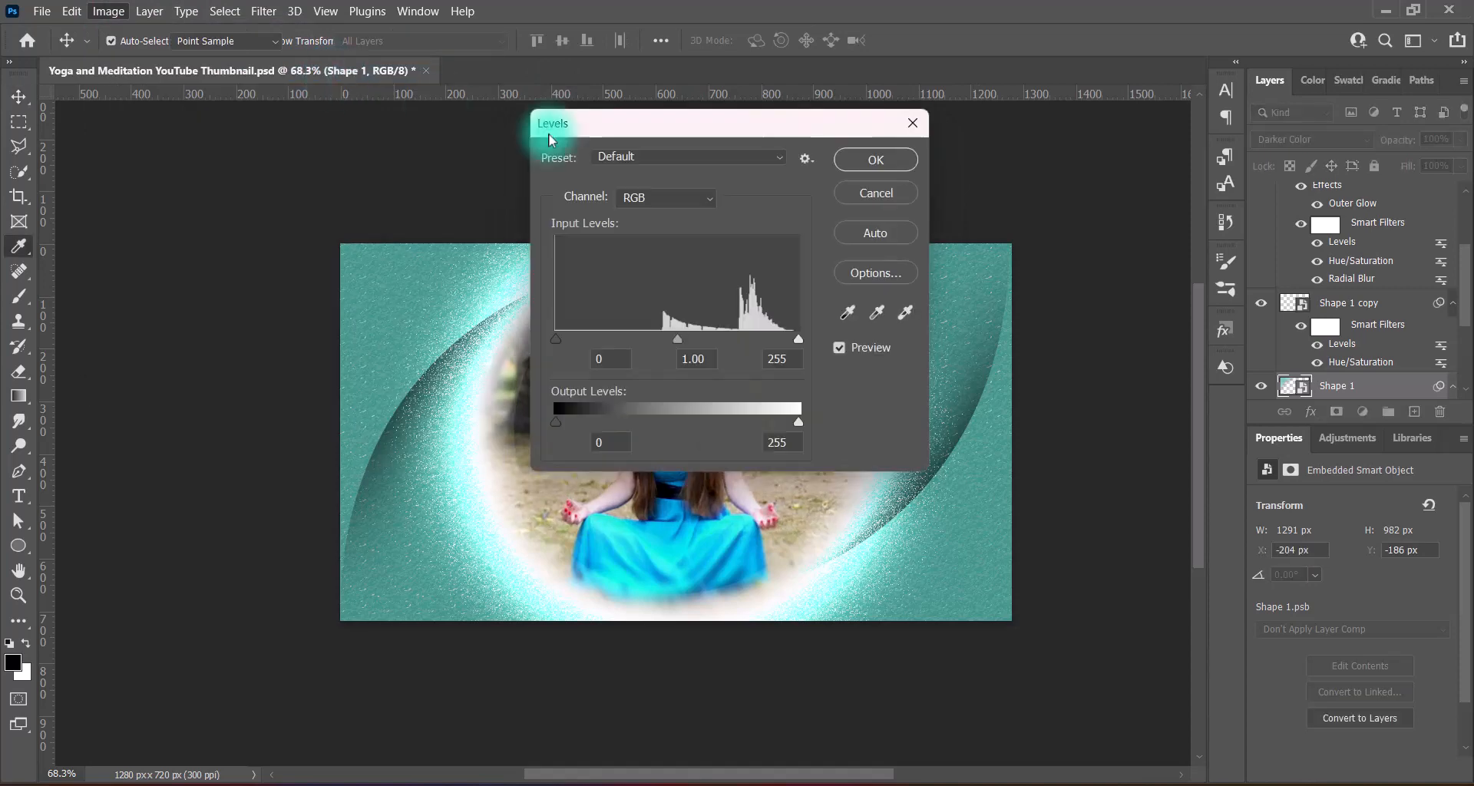
{"action": "left_click", "coordinate": [643, 159]}
{"action": "left_click", "coordinate": [675, 335]}
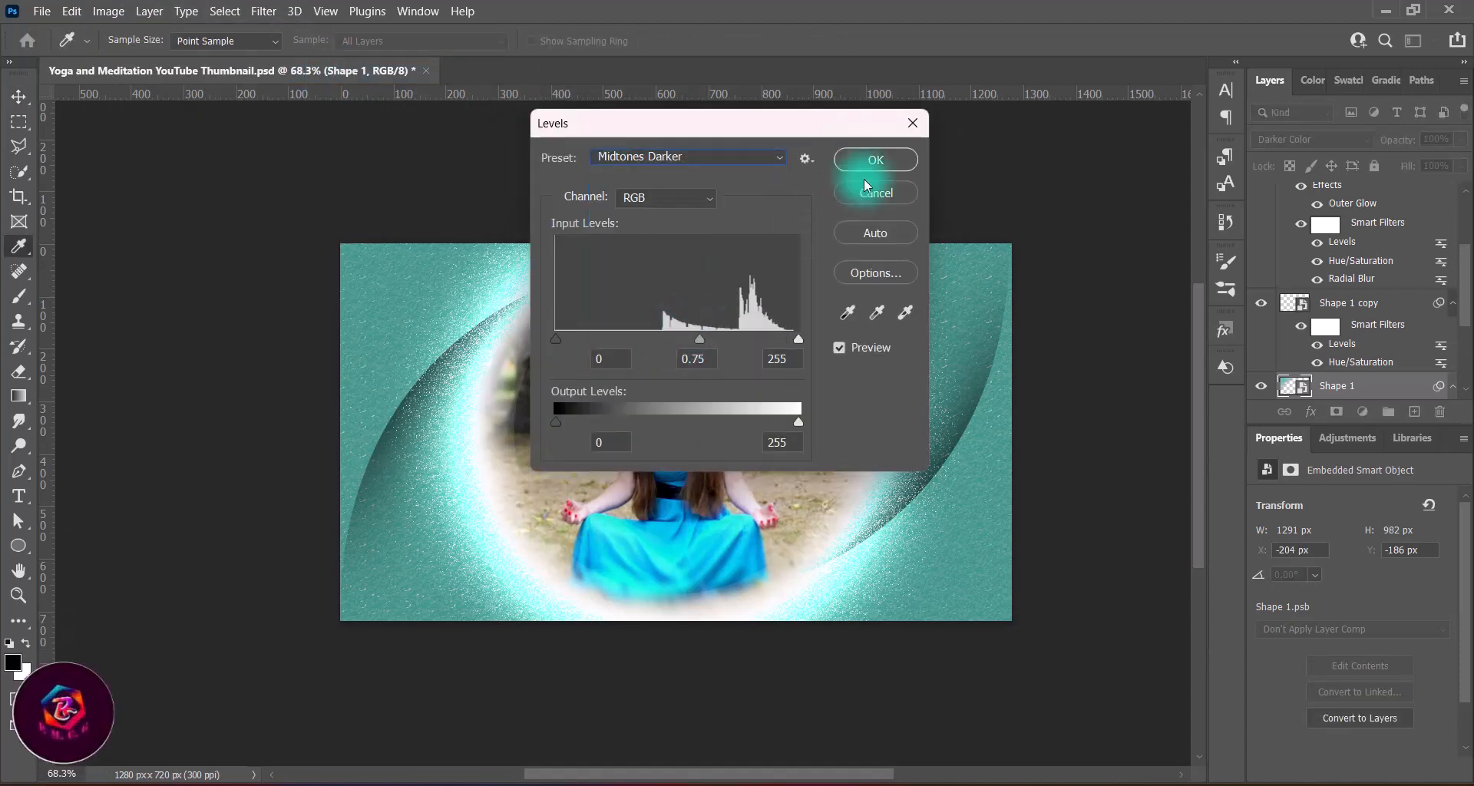
{"action": "left_click", "coordinate": [871, 172]}
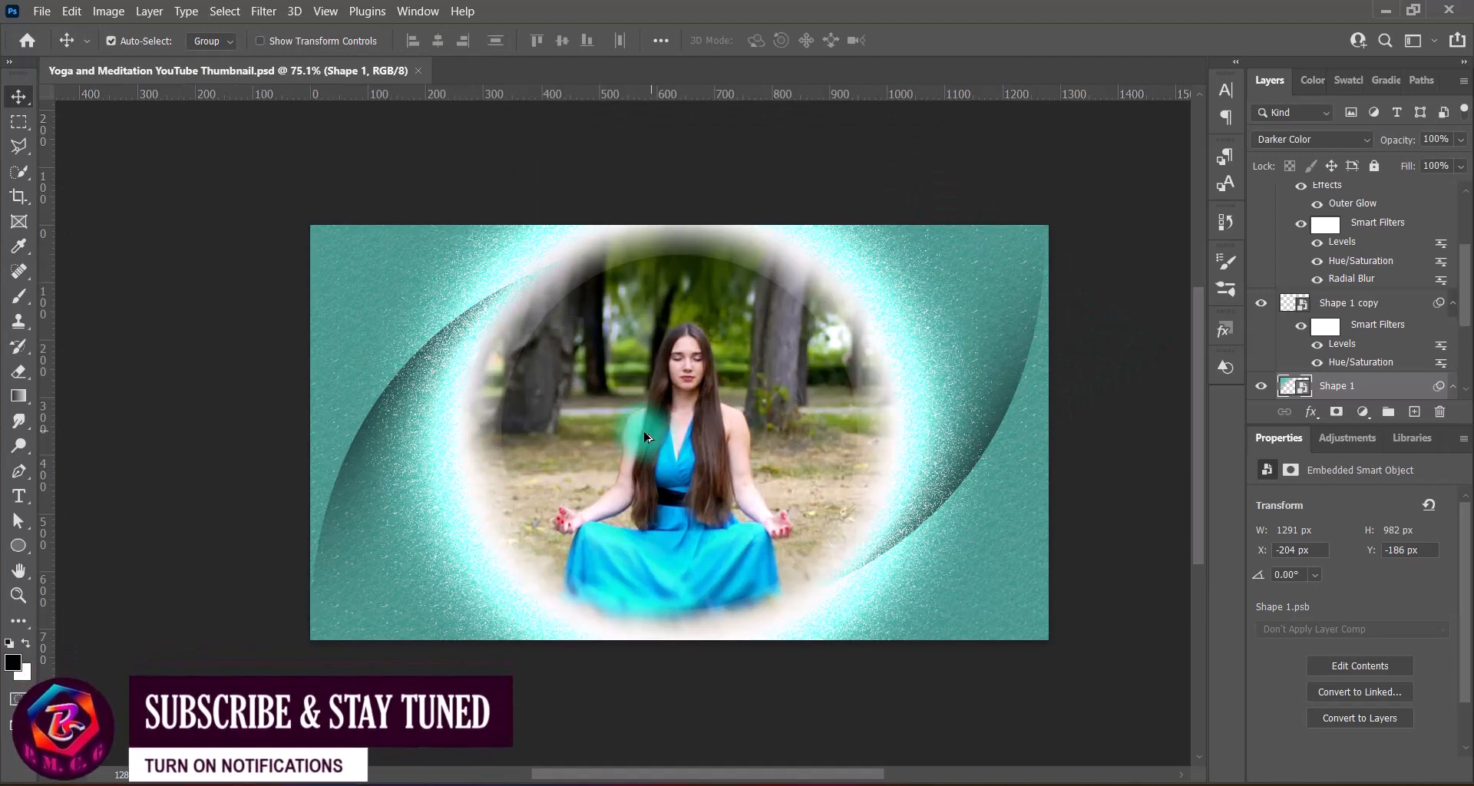
Scale the brown silk texture on Layer 2 to about 1327 × 1015 px, centre it over the canvas and place it below Ellipse 1 copy.
{"action": "scroll", "coordinate": [645, 437], "scroll_direction": "up", "scroll_amount": 1}
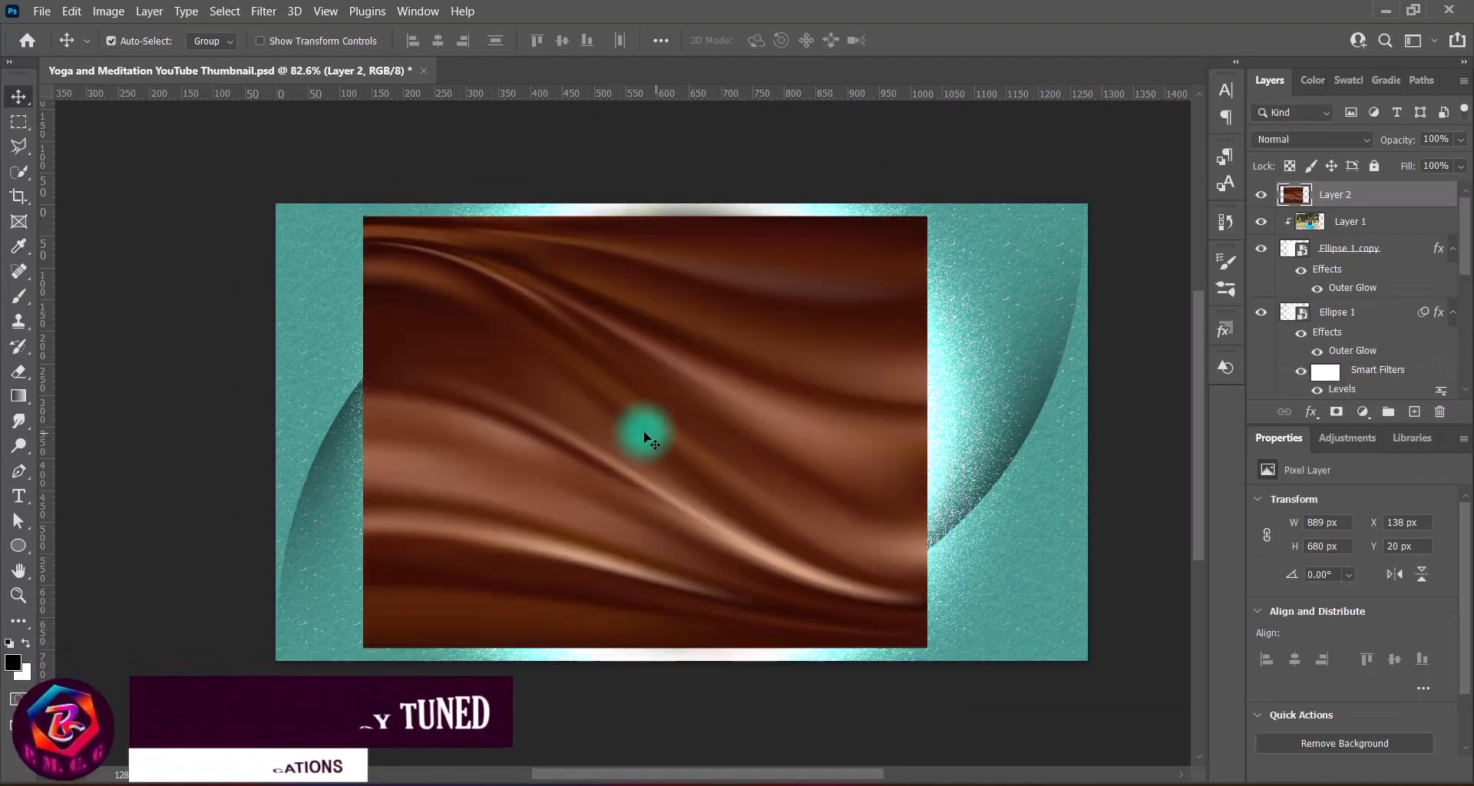
{"action": "left_click_drag", "start_coordinate": [605, 436], "coordinate": [636, 436]}
{"action": "key", "text": "ctrl+t"}
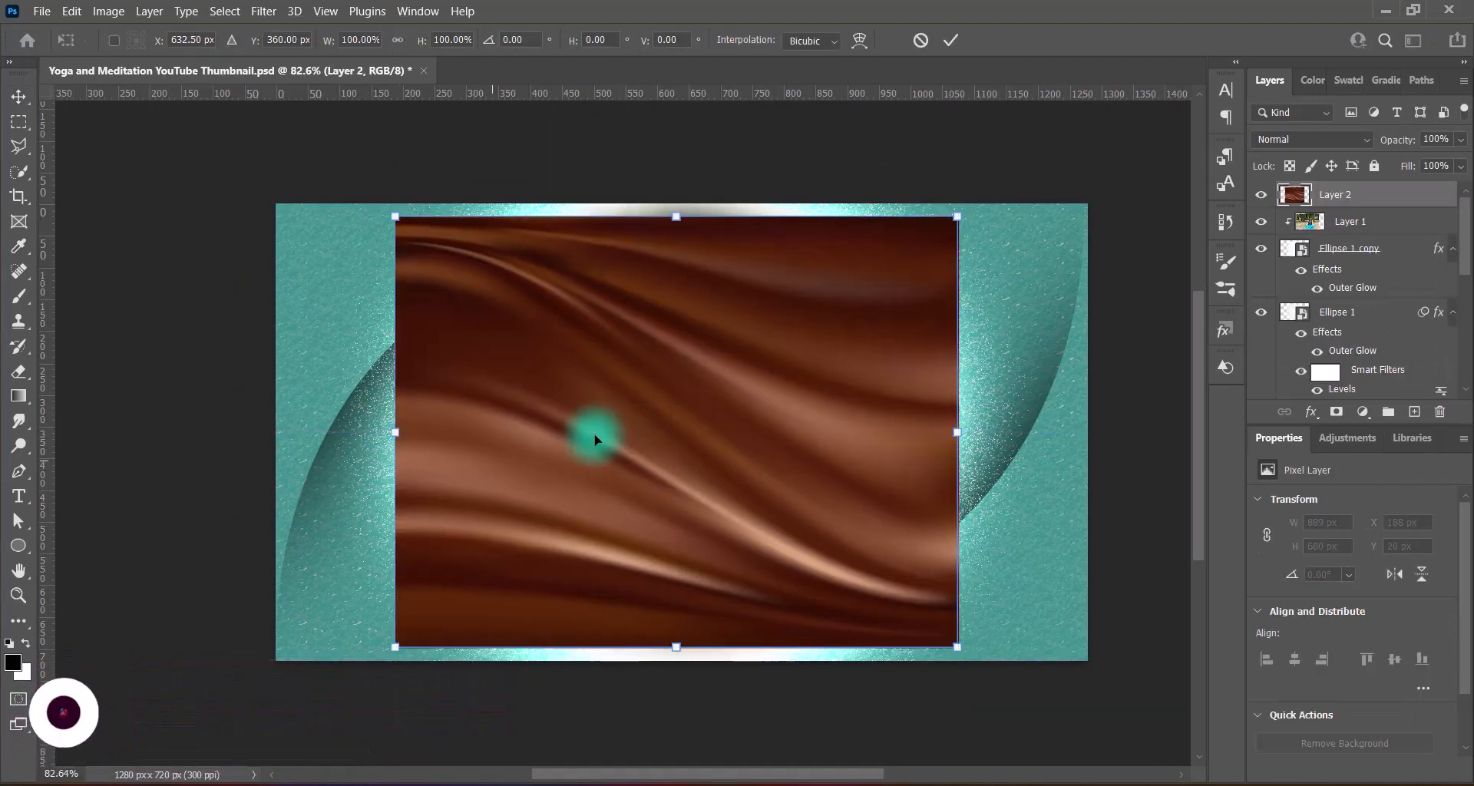
{"action": "left_click_drag", "start_coordinate": [396, 432], "coordinate": [247, 432]}
{"action": "left_click_drag", "start_coordinate": [957, 433], "coordinate": [1094, 428]}
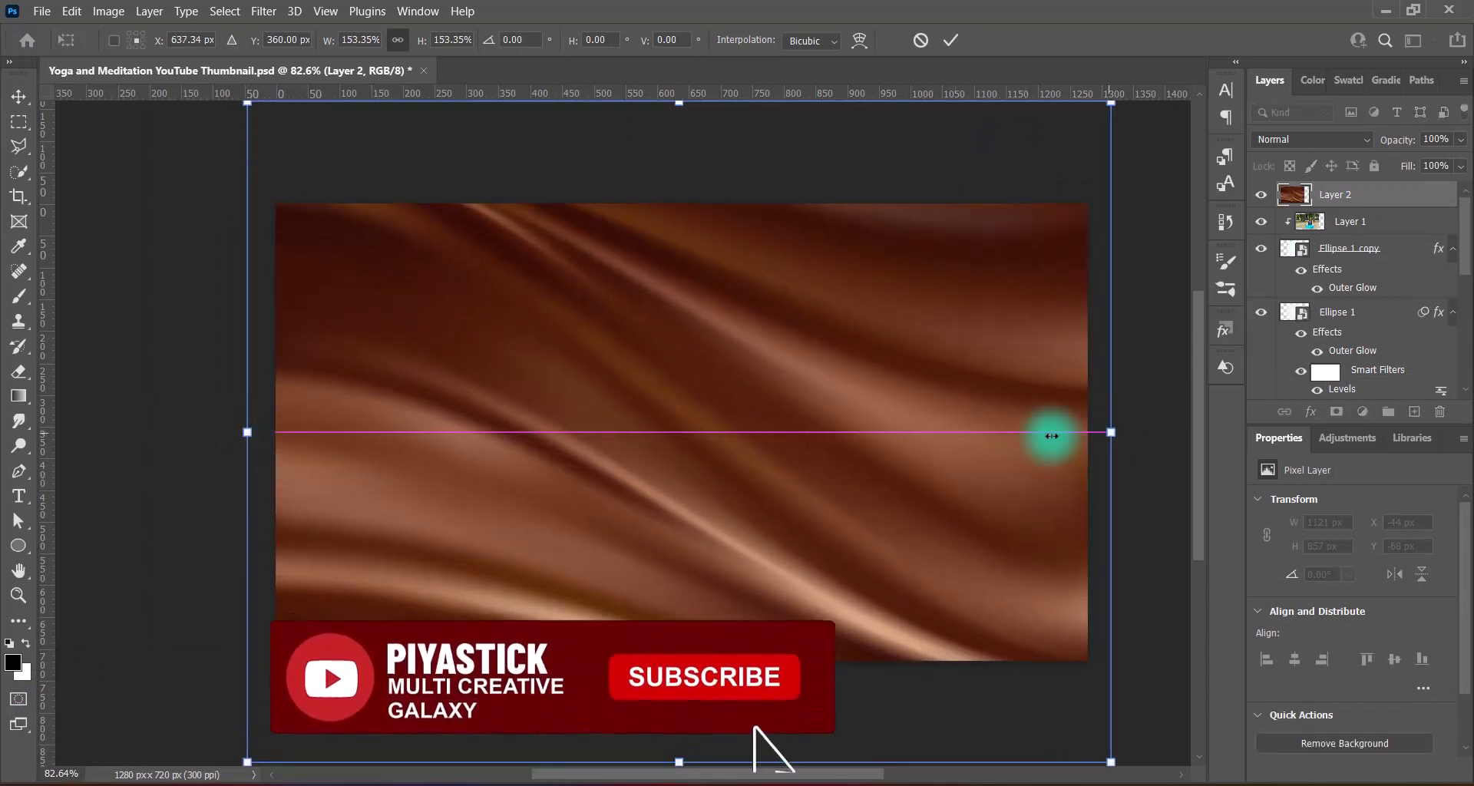
{"action": "scroll", "coordinate": [734, 450], "scroll_direction": "up", "scroll_amount": 3}
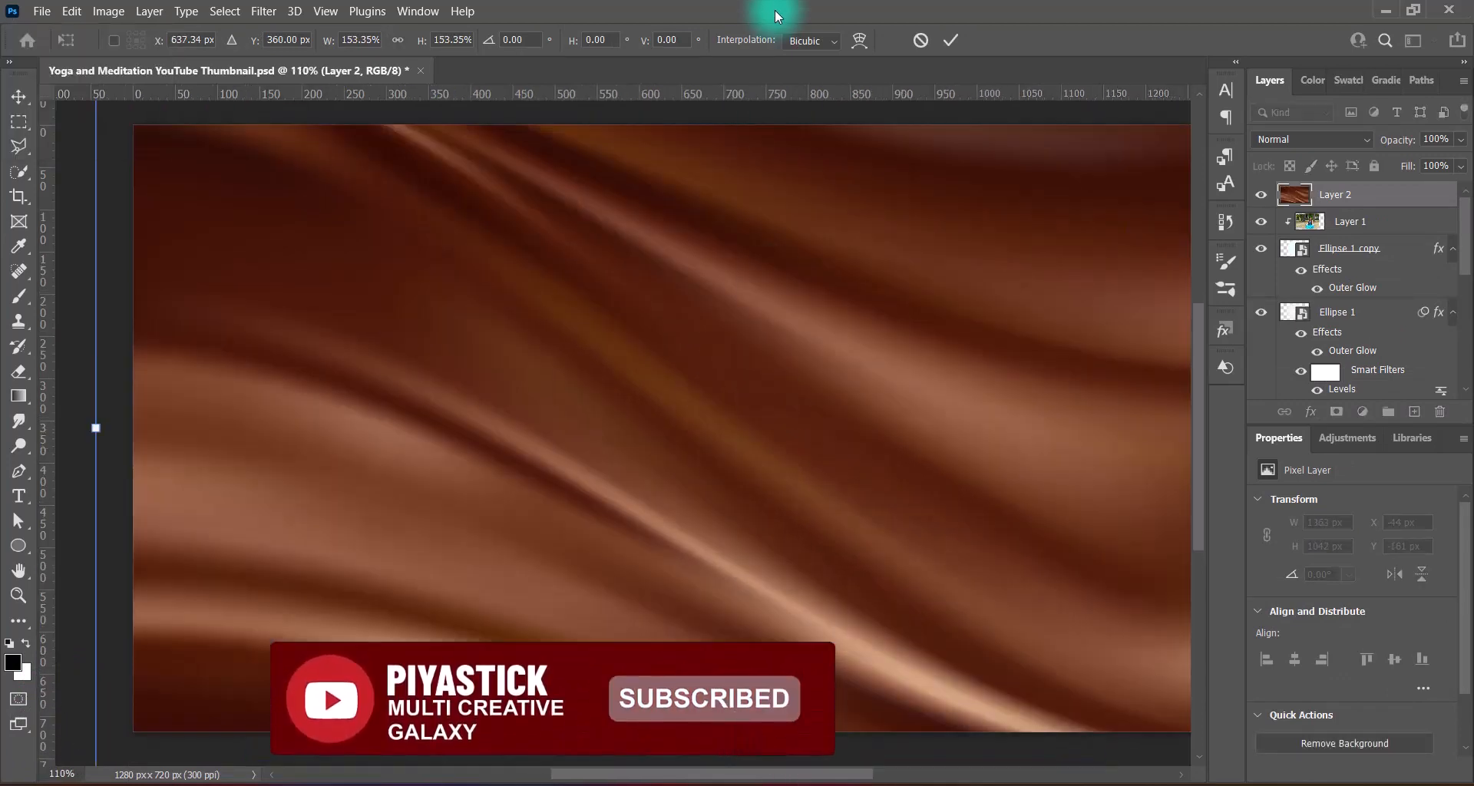
{"action": "left_click_drag", "start_coordinate": [876, 381], "coordinate": [690, 411]}
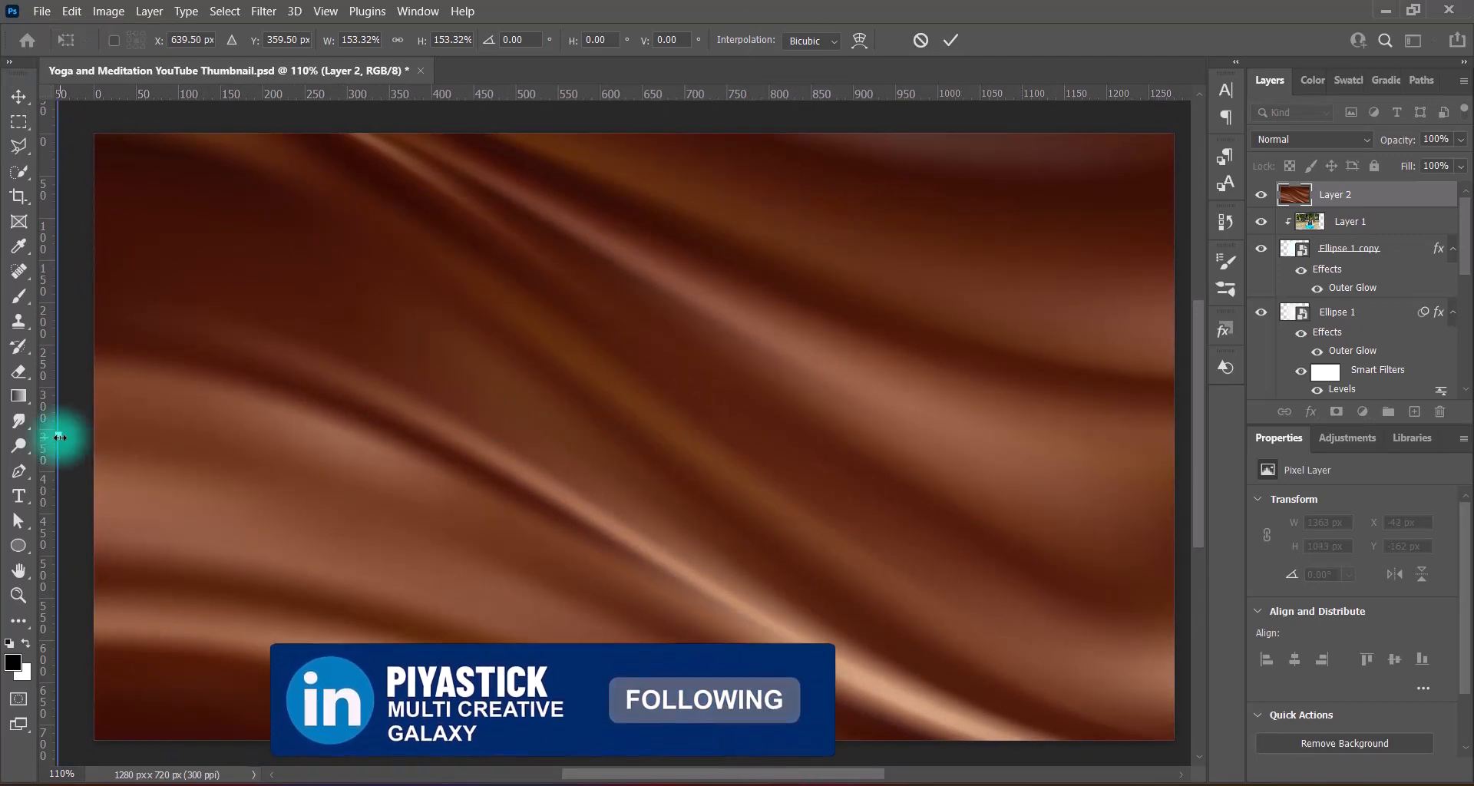
{"action": "left_click_drag", "start_coordinate": [58, 435], "coordinate": [89, 435]}
{"action": "left_click_drag", "start_coordinate": [776, 463], "coordinate": [822, 457]}
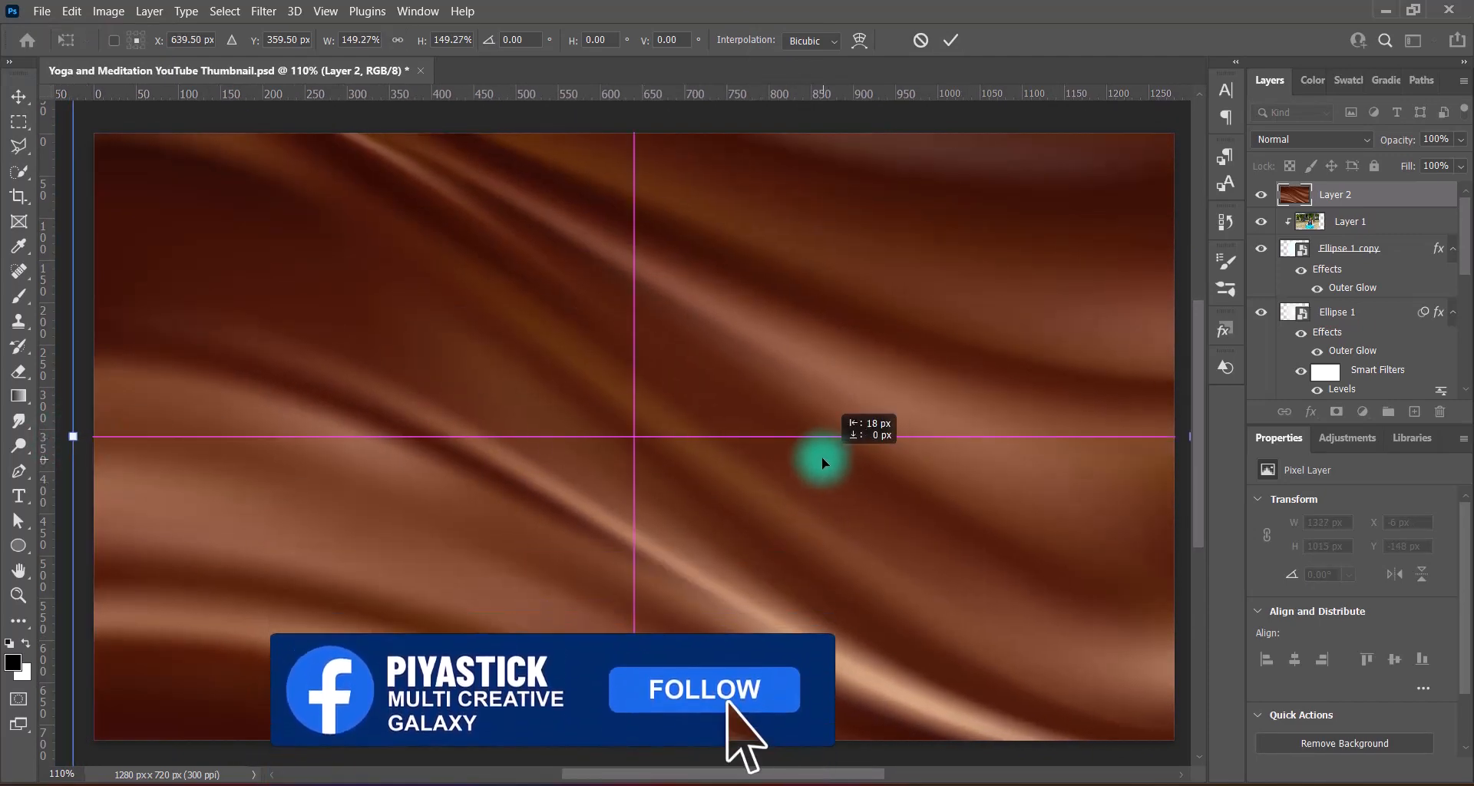
{"action": "key", "text": "Return"}
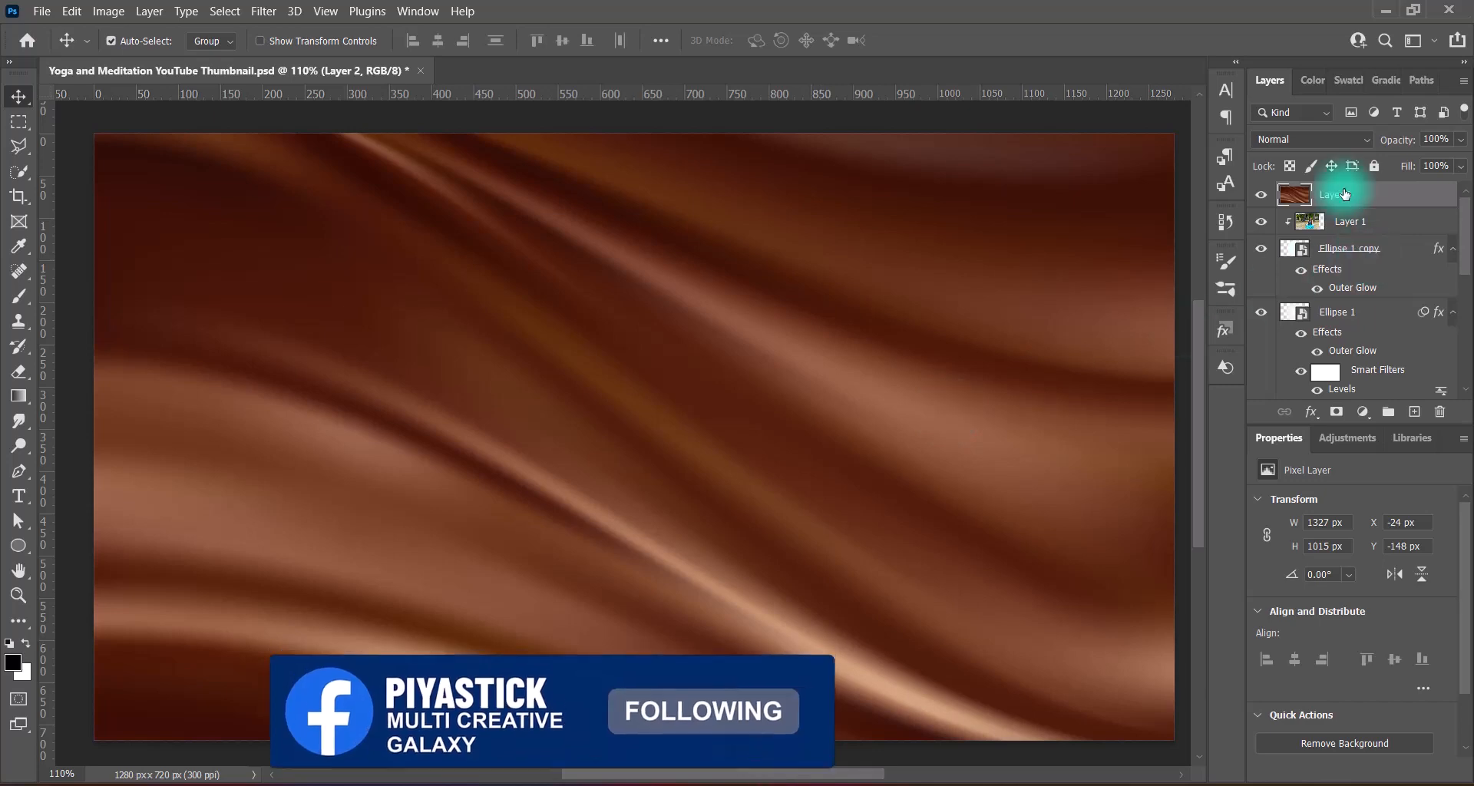
{"action": "left_click_drag", "start_coordinate": [1339, 204], "coordinate": [1333, 297]}
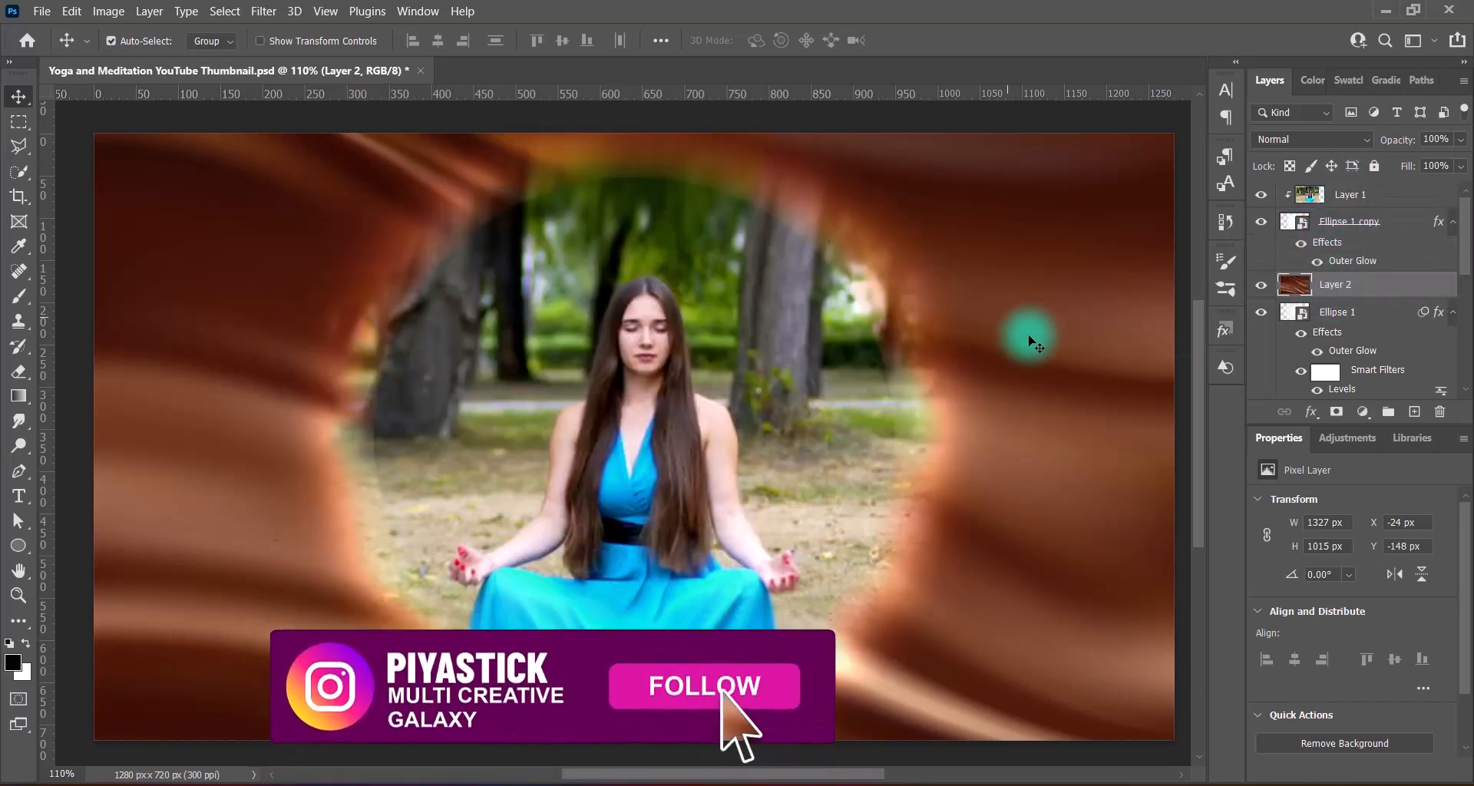
Apply a Levels adjustment with the Lighter preset to the silk texture on Layer 2.
{"action": "left_click", "coordinate": [108, 11]}
{"action": "mouse_move", "coordinate": [192, 56]}
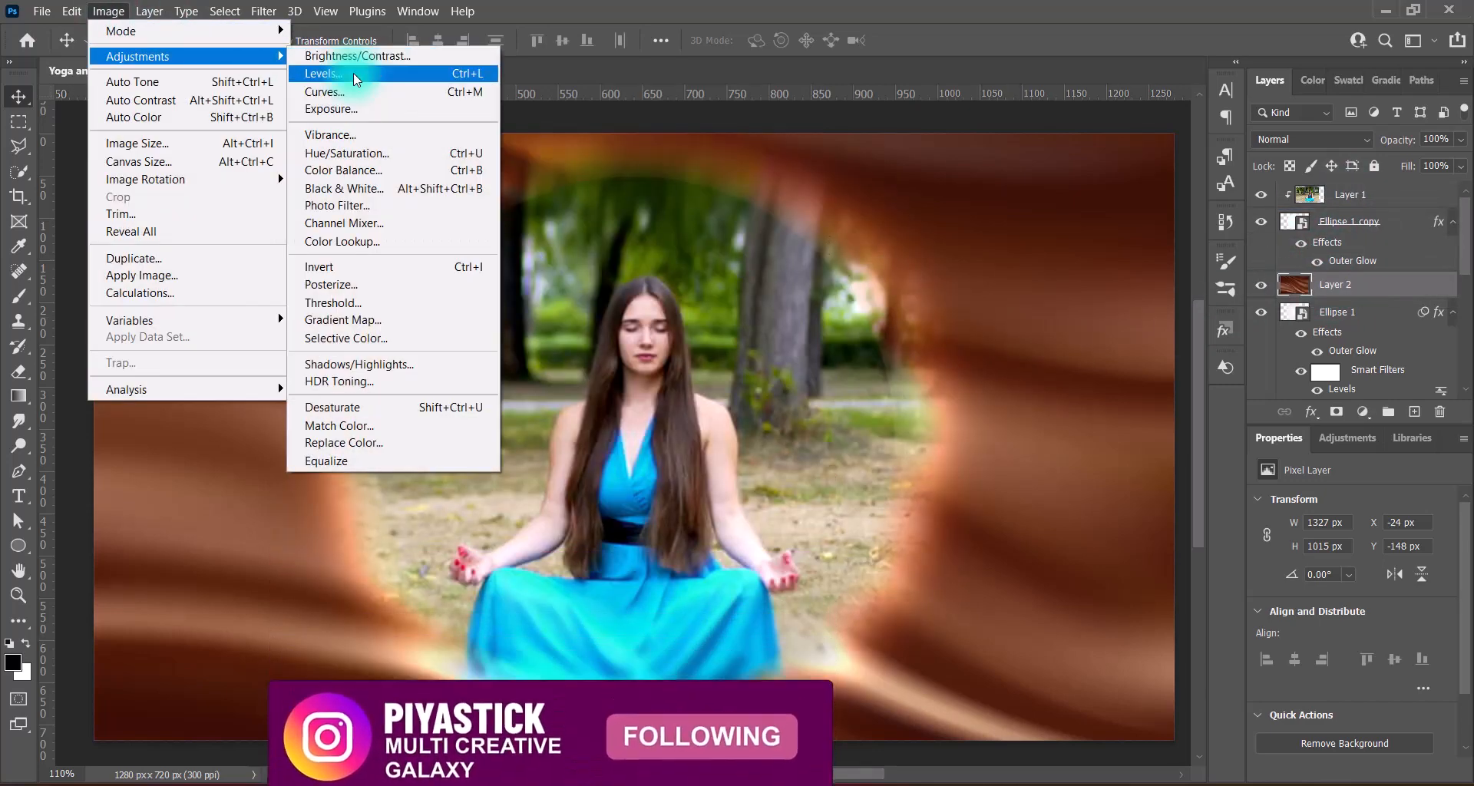
{"action": "left_click", "coordinate": [353, 72]}
{"action": "left_click", "coordinate": [1075, 74]}
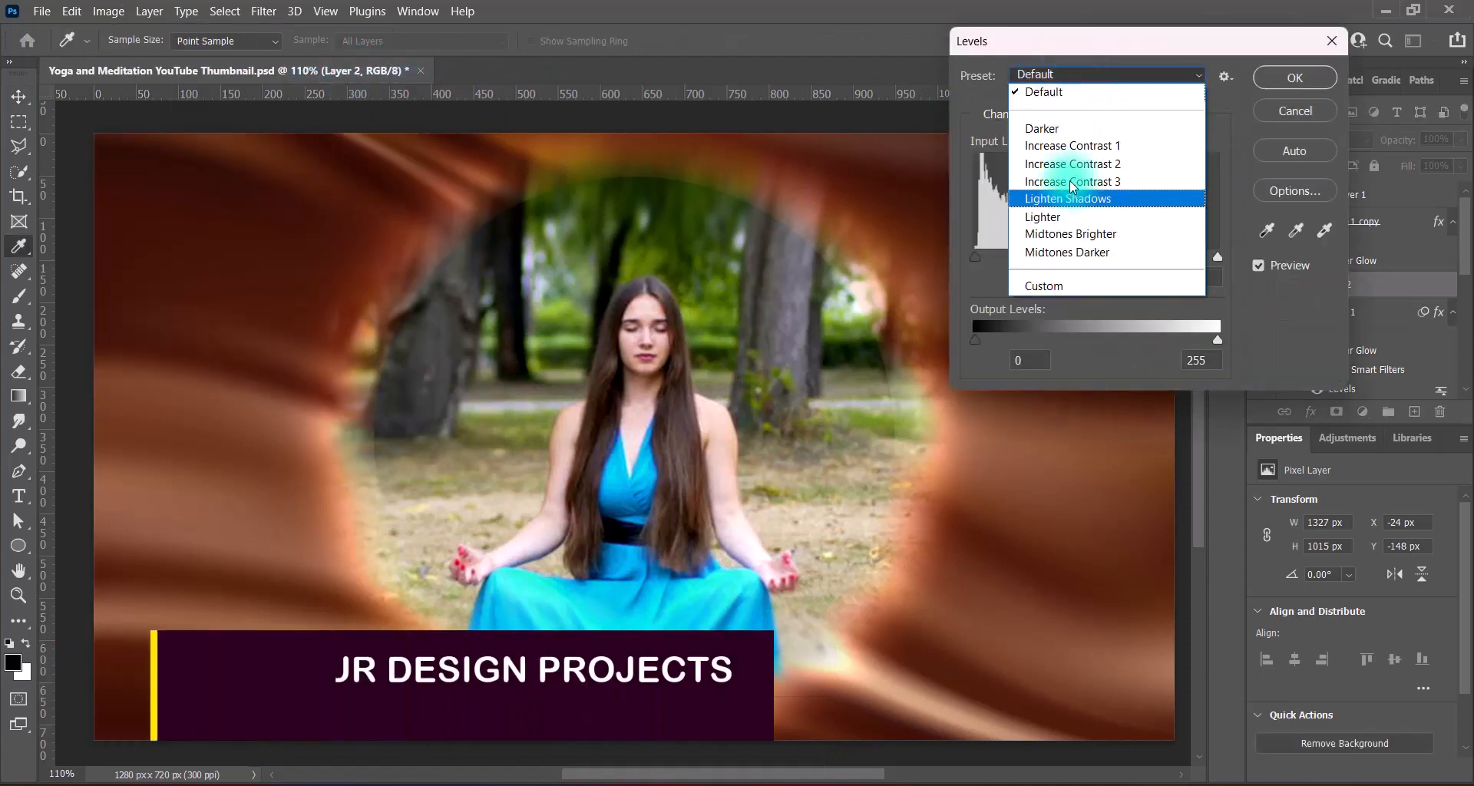
{"action": "left_click", "coordinate": [1066, 215]}
{"action": "left_click", "coordinate": [1278, 78]}
Apply a Hue/Saturation adjustment with the Sepia preset to the silk texture on Layer 2.
{"action": "left_click", "coordinate": [108, 11]}
{"action": "mouse_move", "coordinate": [192, 56]}
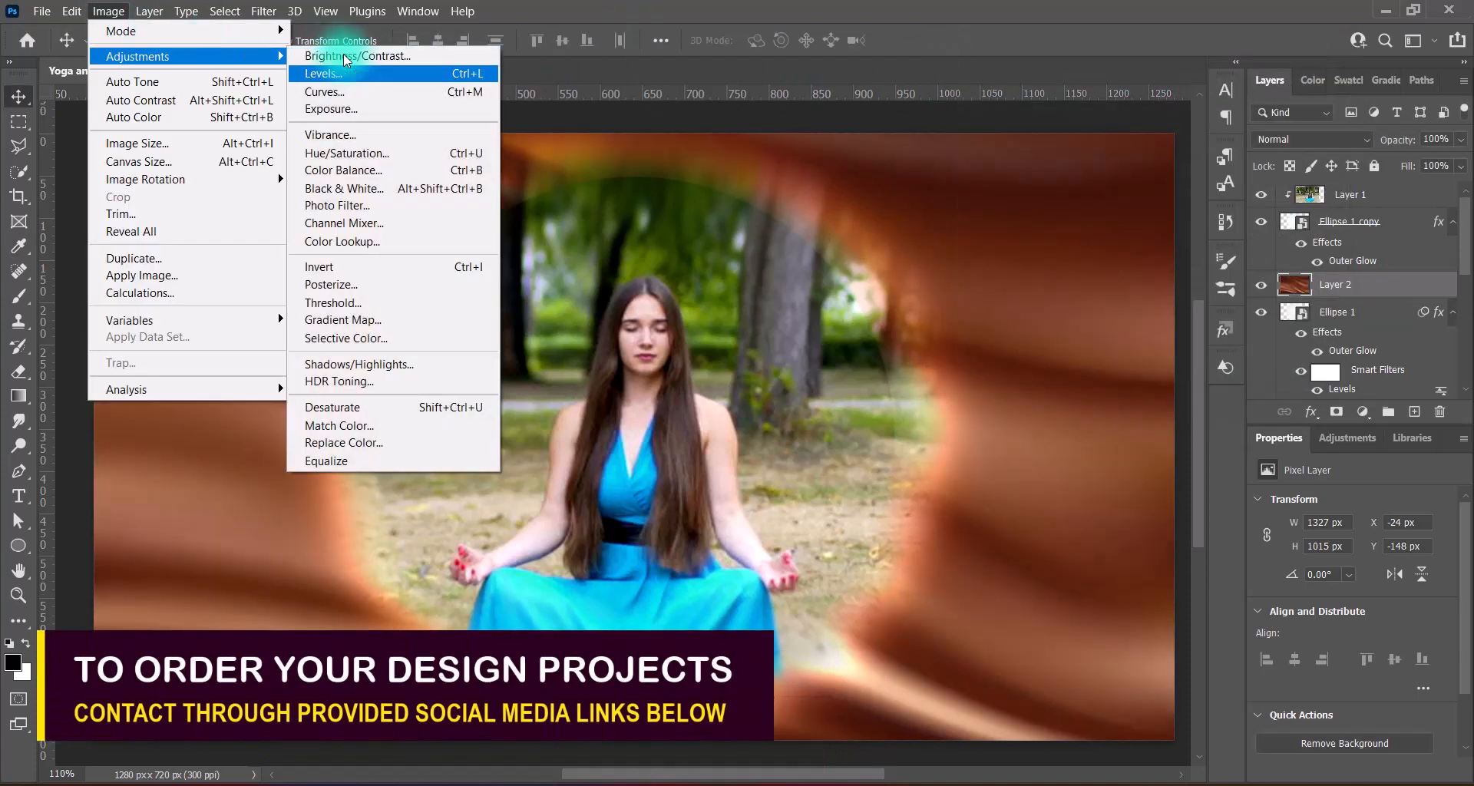
{"action": "left_click", "coordinate": [467, 152]}
{"action": "left_click", "coordinate": [979, 149]}
{"action": "left_click", "coordinate": [952, 291]}
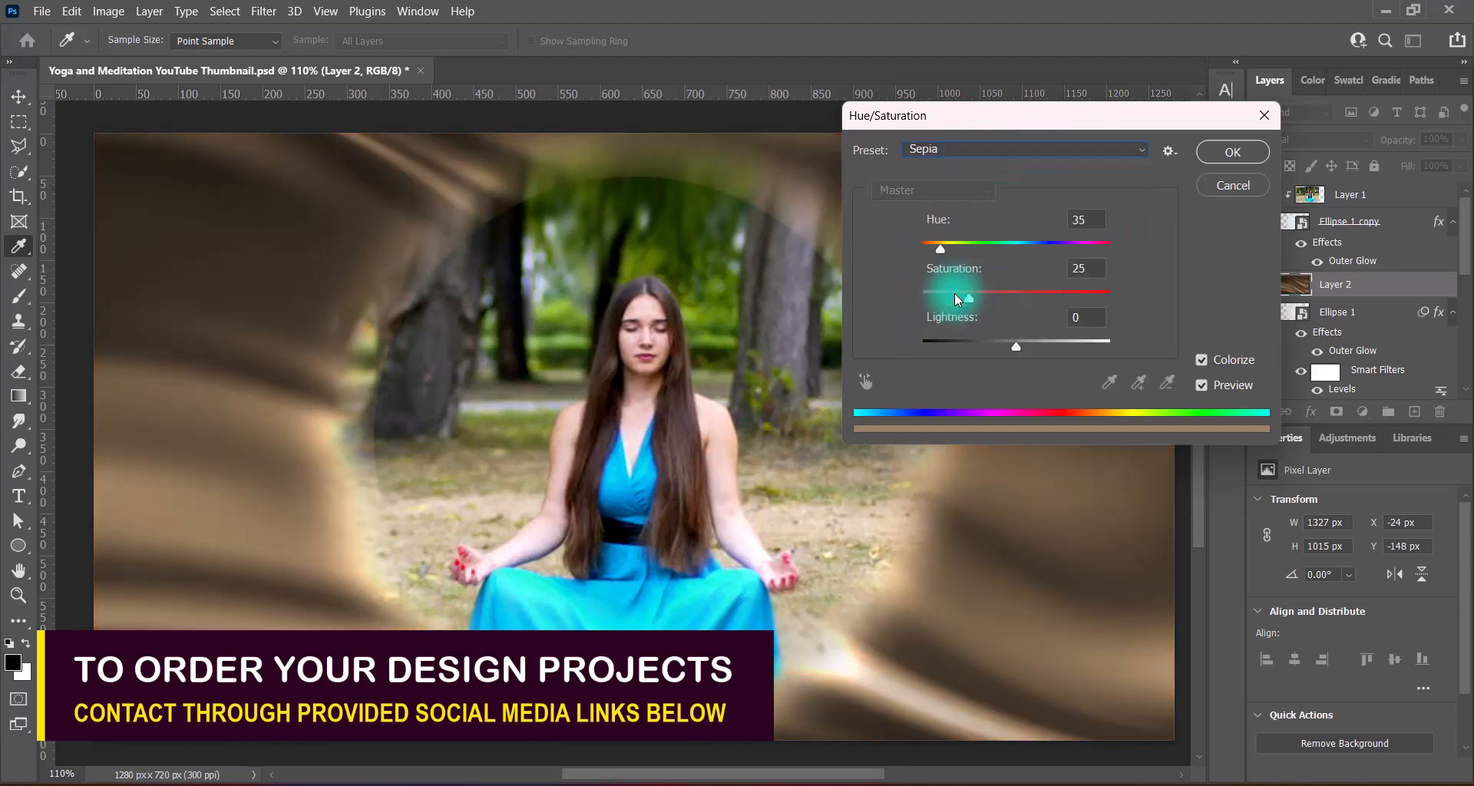
{"action": "left_click", "coordinate": [1232, 152]}
Intensify the sepia silk texture's colours with a Vibrance adjustment.
{"action": "left_click", "coordinate": [108, 10]}
{"action": "mouse_move", "coordinate": [192, 56]}
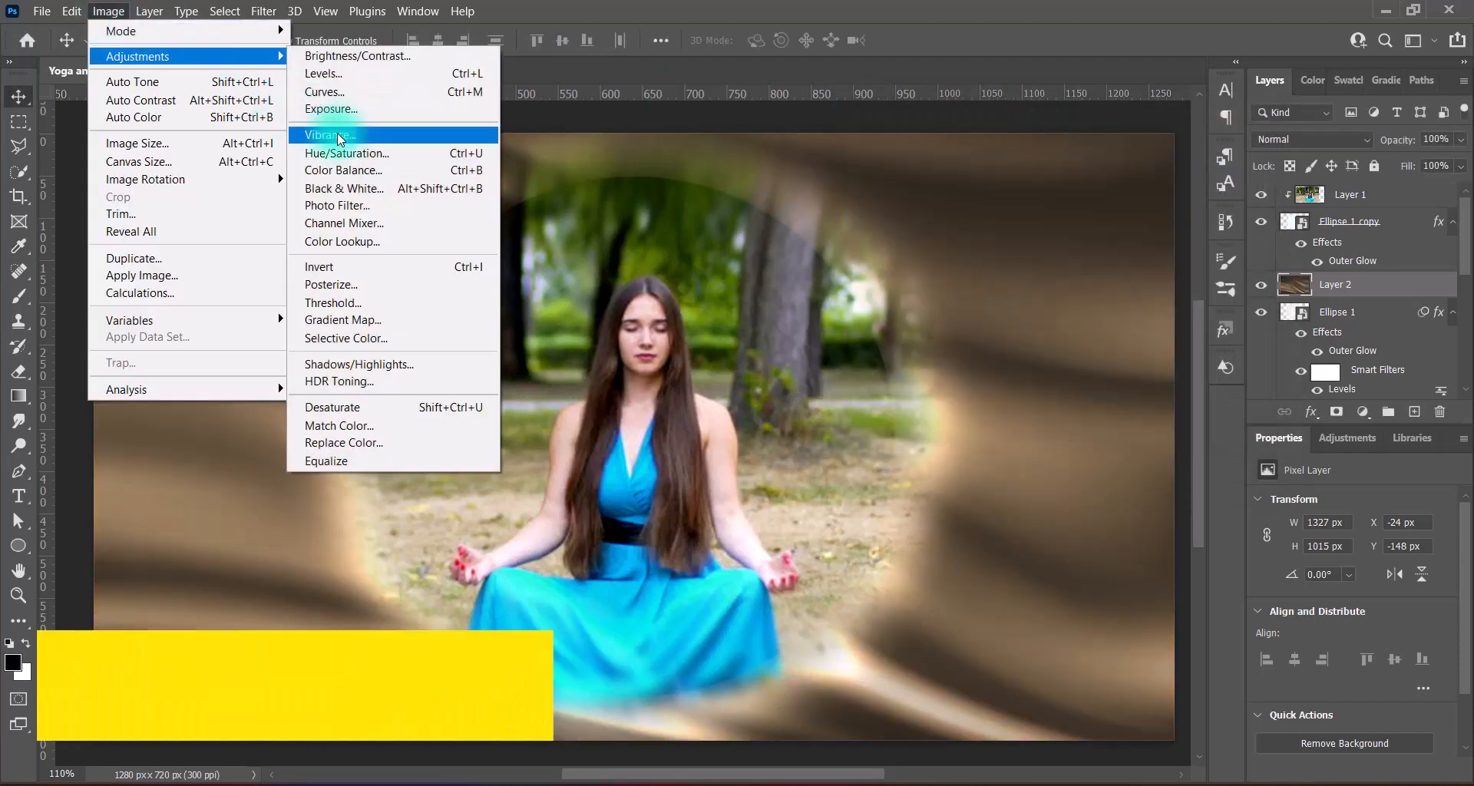
{"action": "left_click", "coordinate": [330, 135]}
{"action": "left_click_drag", "start_coordinate": [1012, 251], "coordinate": [1260, 251]}
{"action": "left_click", "coordinate": [1161, 223]}
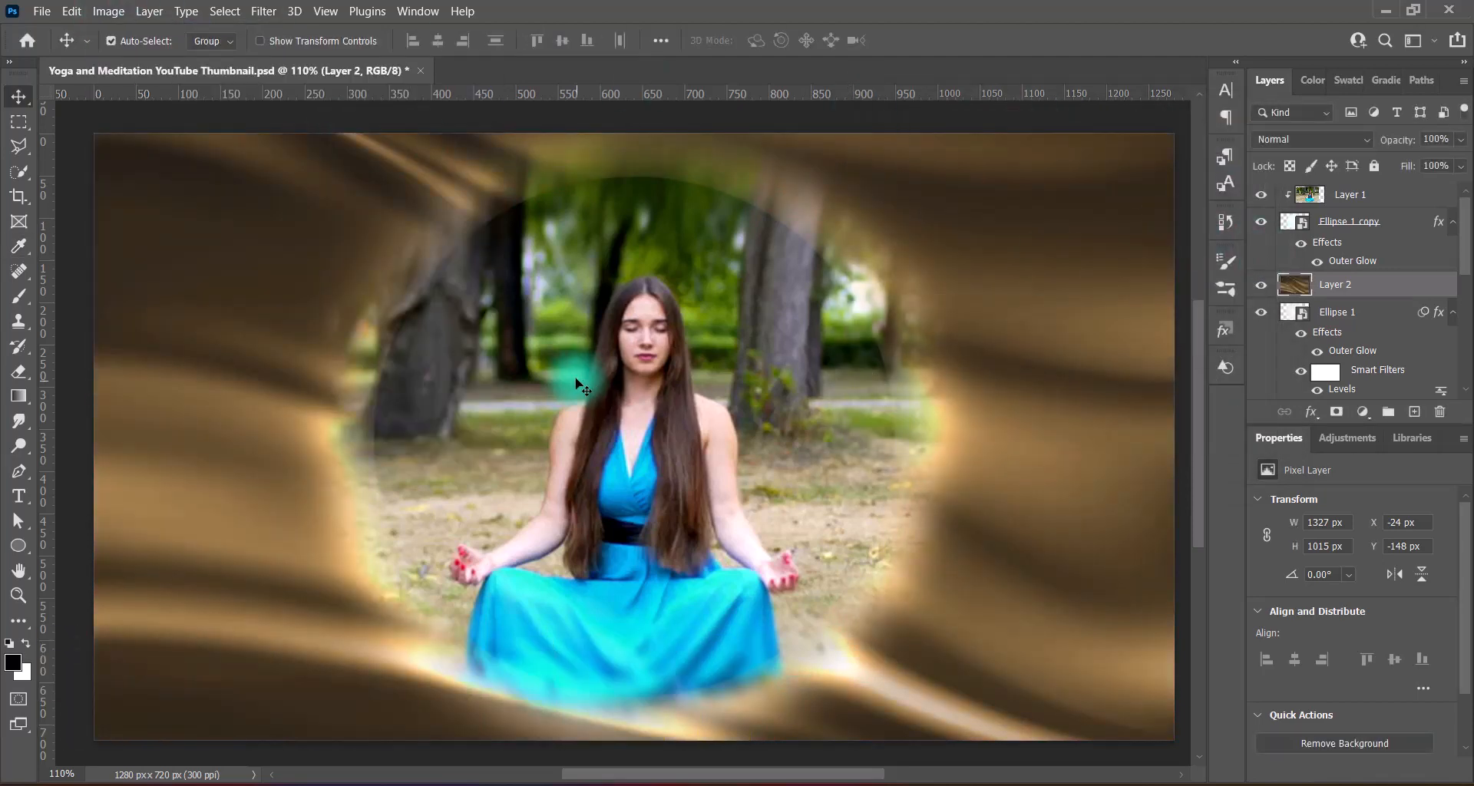
Apply another Hue/Saturation adjustment to Layer 2 using a preset that increases saturation.
{"action": "scroll", "coordinate": [576, 377], "scroll_direction": "down", "scroll_amount": 1}
{"action": "left_click", "coordinate": [108, 11]}
{"action": "mouse_move", "coordinate": [192, 56]}
{"action": "left_click", "coordinate": [347, 153]}
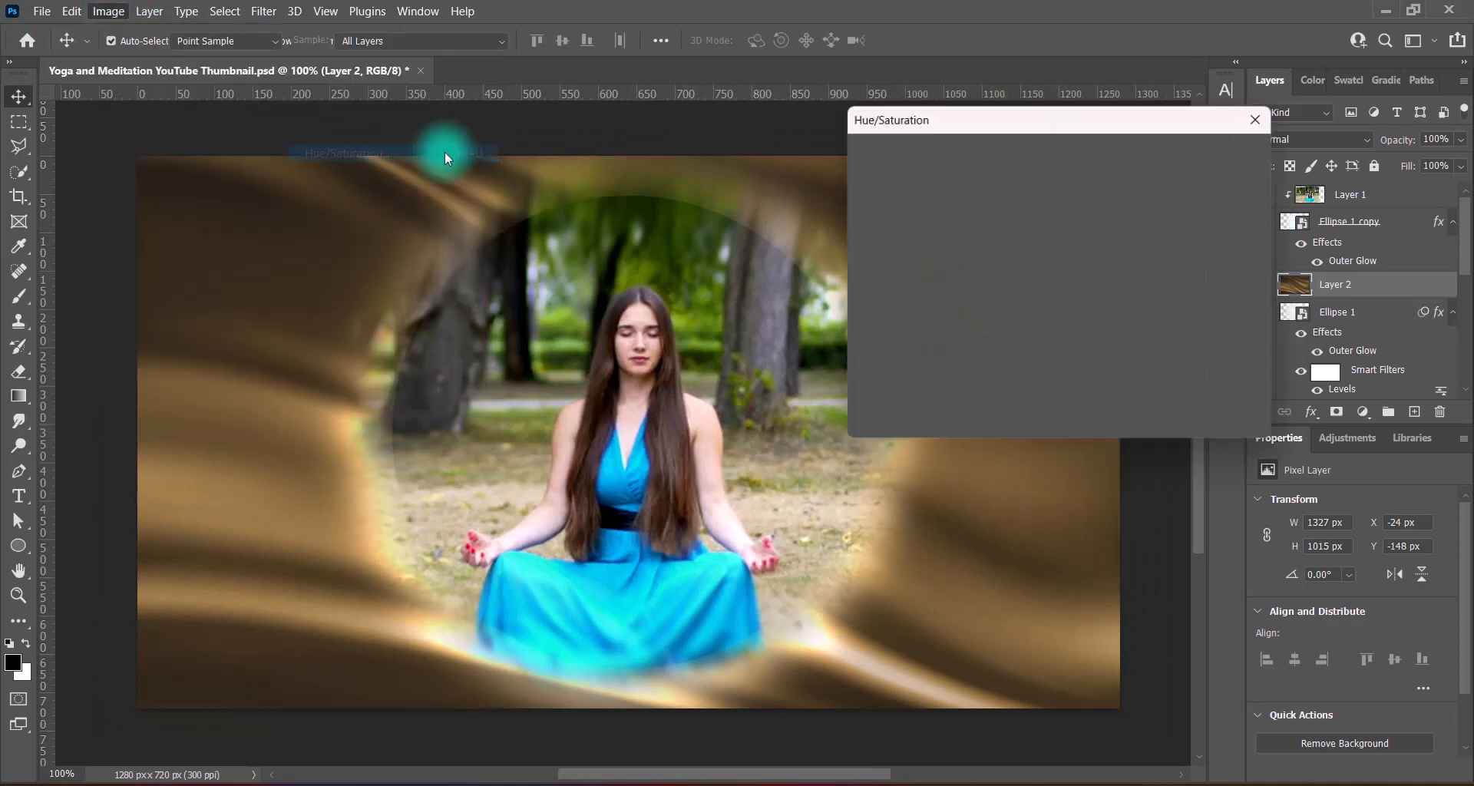
{"action": "left_click", "coordinate": [990, 149]}
{"action": "left_click", "coordinate": [990, 220]}
{"action": "left_click", "coordinate": [1231, 150]}
Try blend modes such as Color Dodge, Subtract, Soft Light, Screen and Darker Color on Layer 2, and return it to Normal.
{"action": "left_click", "coordinate": [1334, 141]}
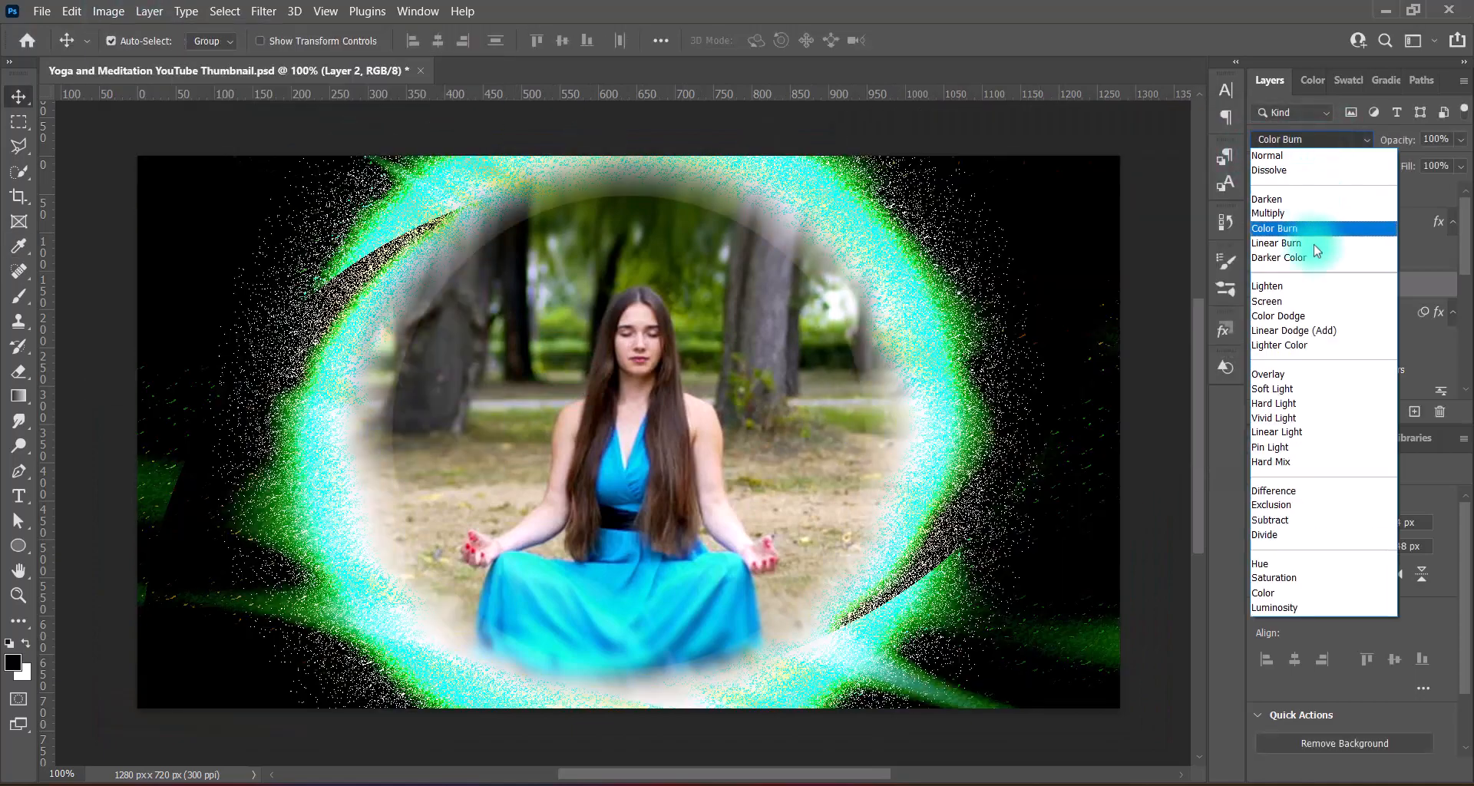
{"action": "key", "text": "Down"}
{"action": "key", "text": "Down"}
{"action": "key", "text": "Down"}
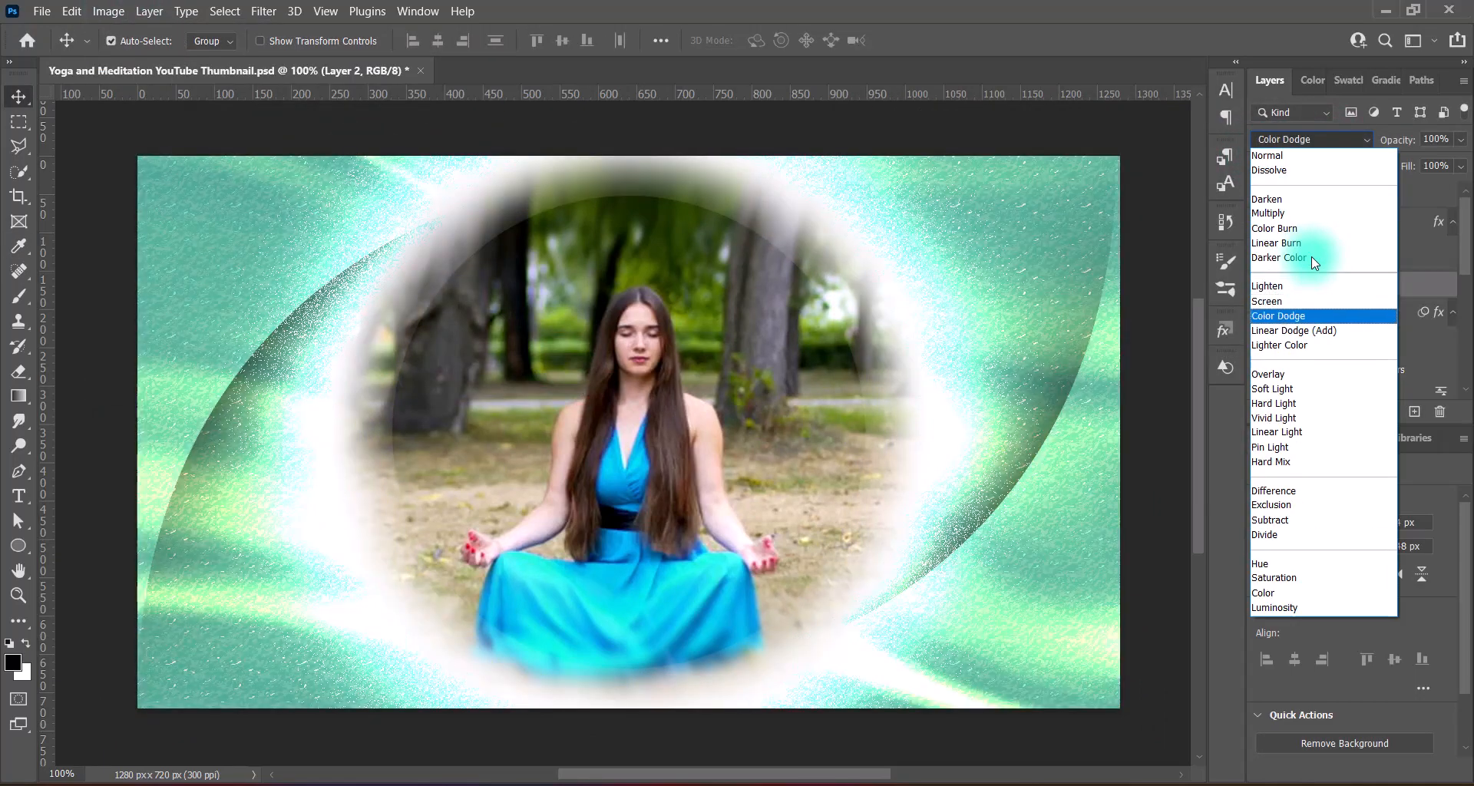
{"action": "key", "text": "Down"}
{"action": "key", "text": "Down"}
{"action": "key", "text": "Down"}
{"action": "key", "text": "Down"}
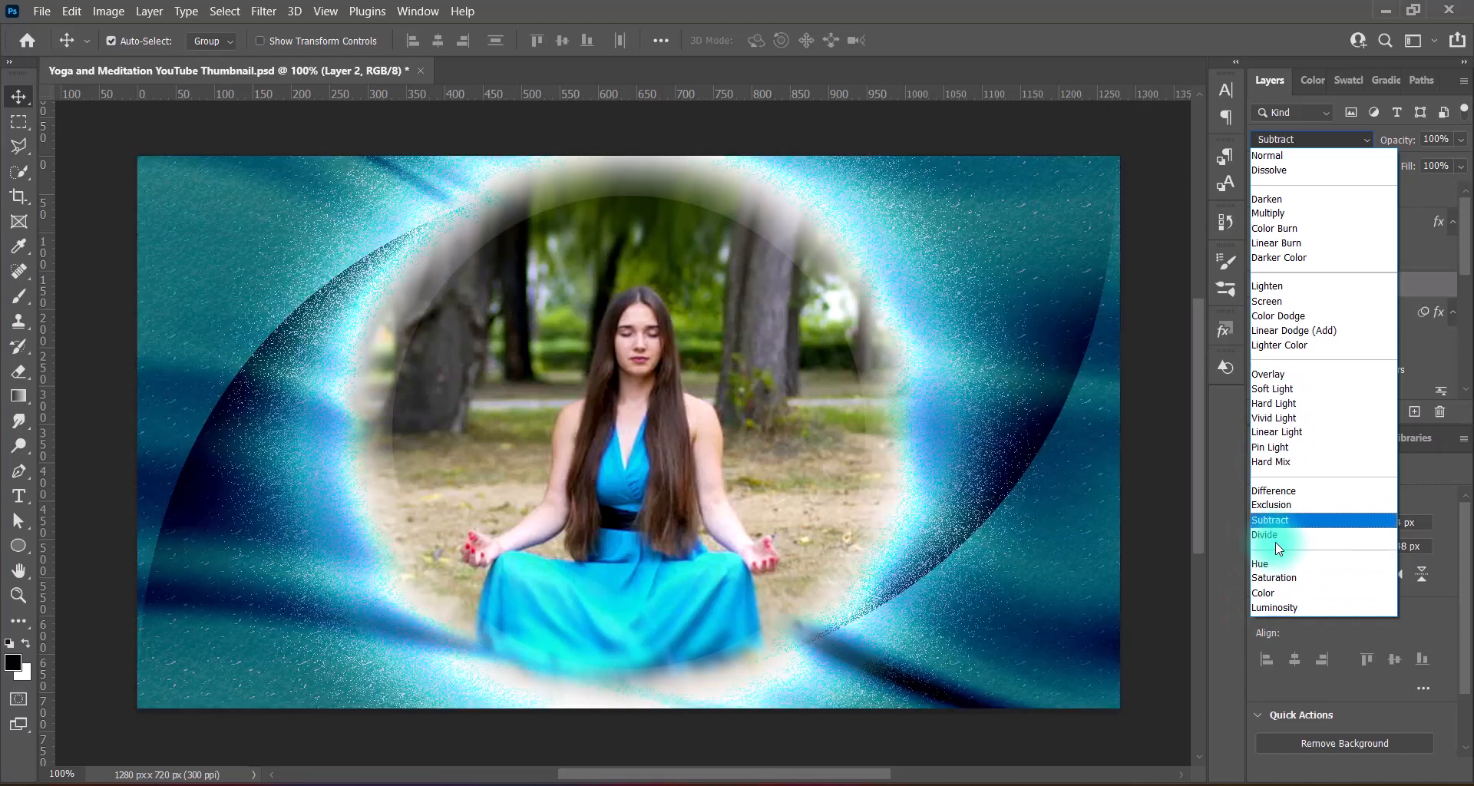
{"action": "key", "text": "Up"}
{"action": "key", "text": "Up"}
{"action": "key", "text": "Up"}
{"action": "key", "text": "Up"}
{"action": "key", "text": "Up"}
{"action": "key", "text": "Up"}
{"action": "key", "text": "Up"}
{"action": "key", "text": "Up"}
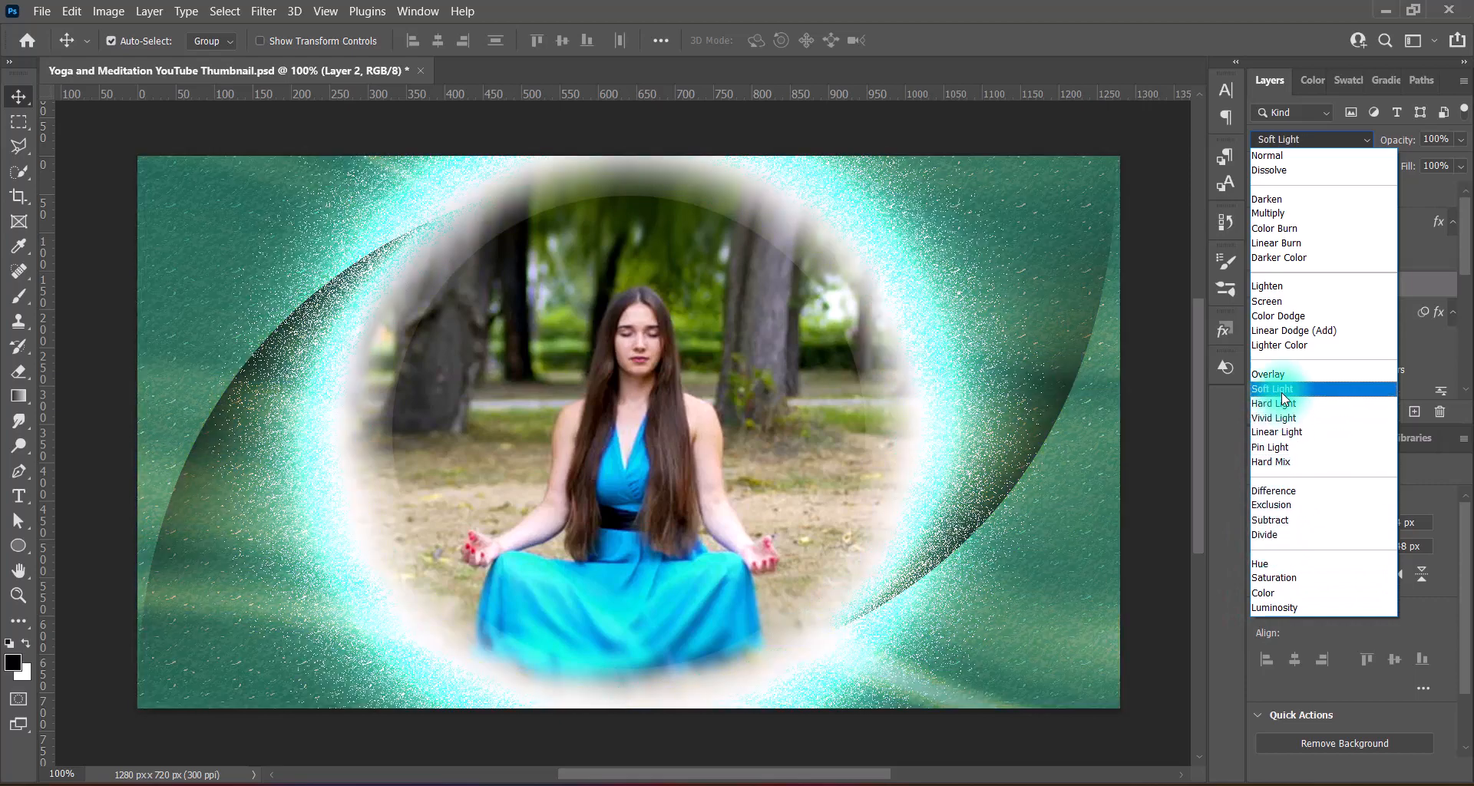
{"action": "key", "text": "Up"}
{"action": "key", "text": "Up"}
{"action": "key", "text": "Down"}
{"action": "key", "text": "Up"}
{"action": "key", "text": "Up"}
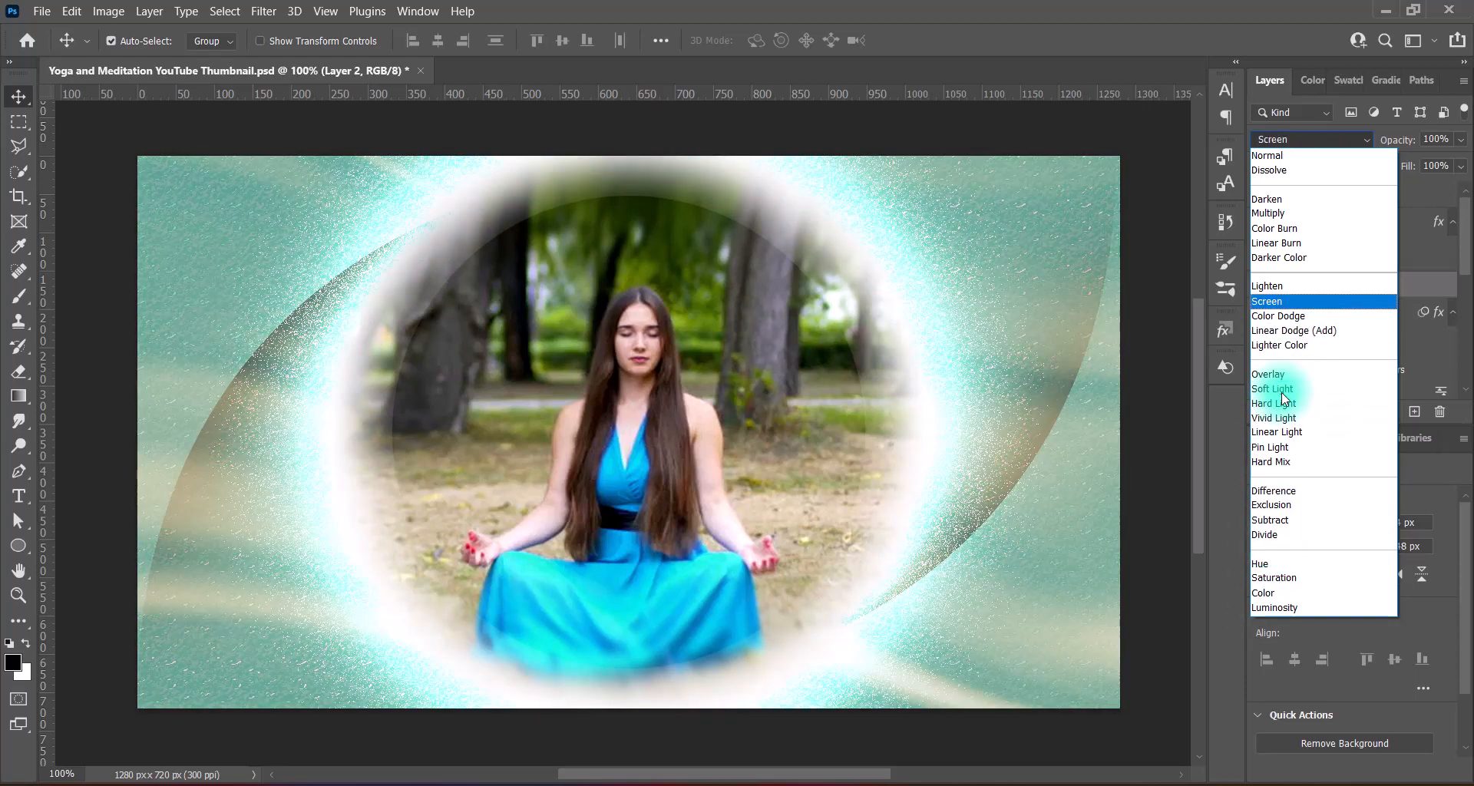
{"action": "key", "text": "Up"}
{"action": "key", "text": "Up"}
{"action": "key", "text": "Up"}
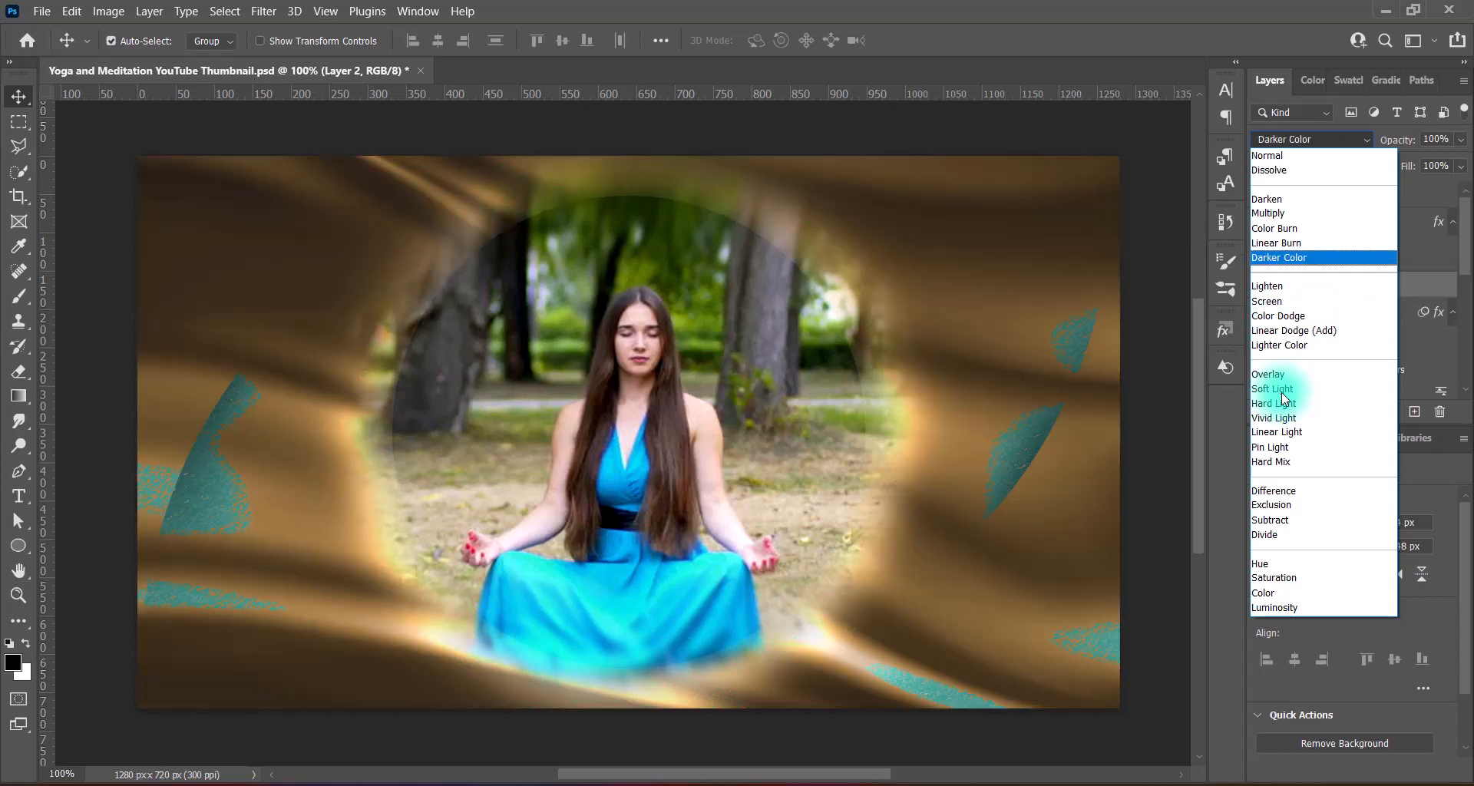
{"action": "key", "text": "Up"}
{"action": "key", "text": "Up"}
{"action": "key", "text": "Up"}
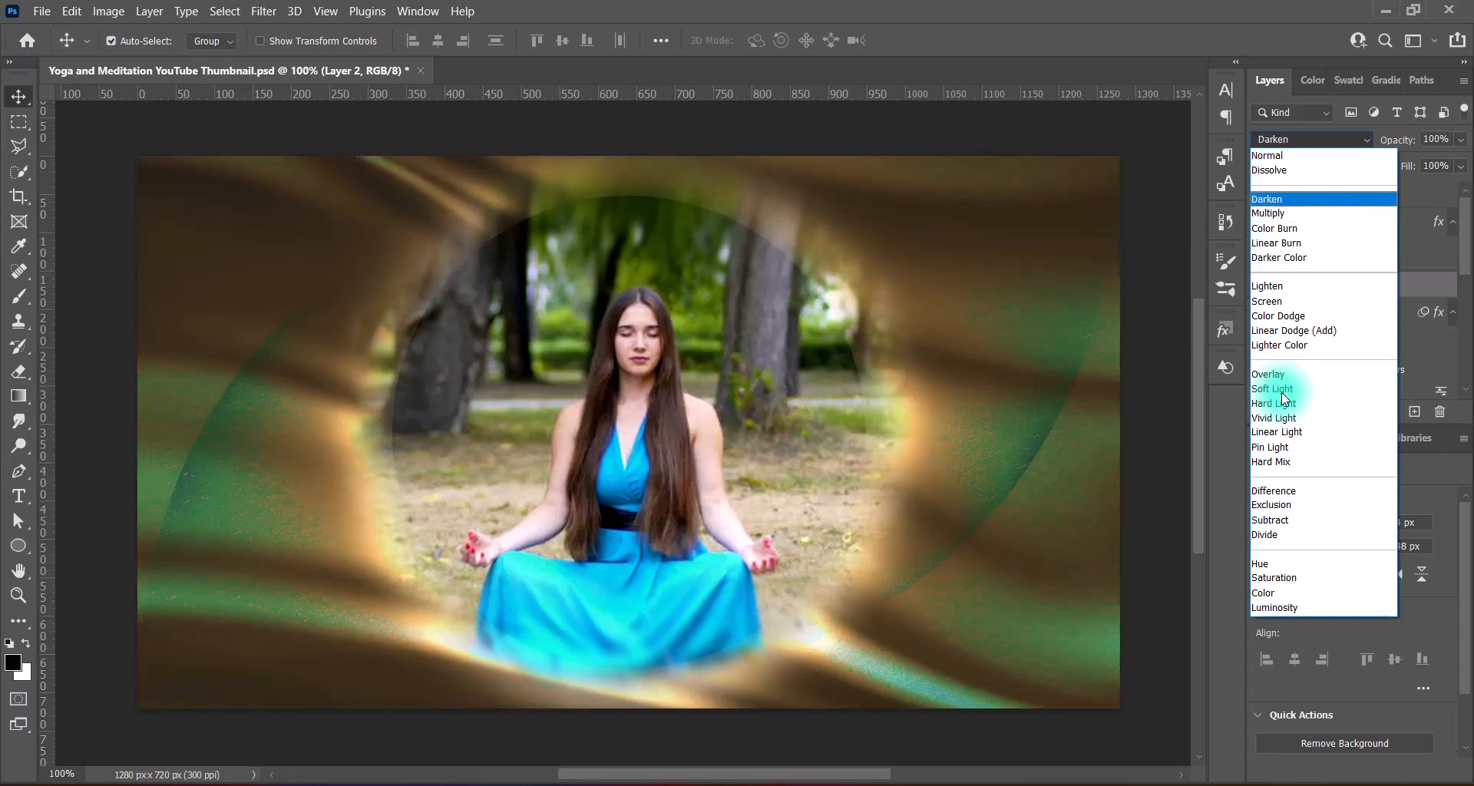
{"action": "key", "text": "Down"}
{"action": "key", "text": "Down"}
{"action": "key", "text": "Down"}
{"action": "key", "text": "Down"}
{"action": "key", "text": "Down"}
{"action": "key", "text": "Down"}
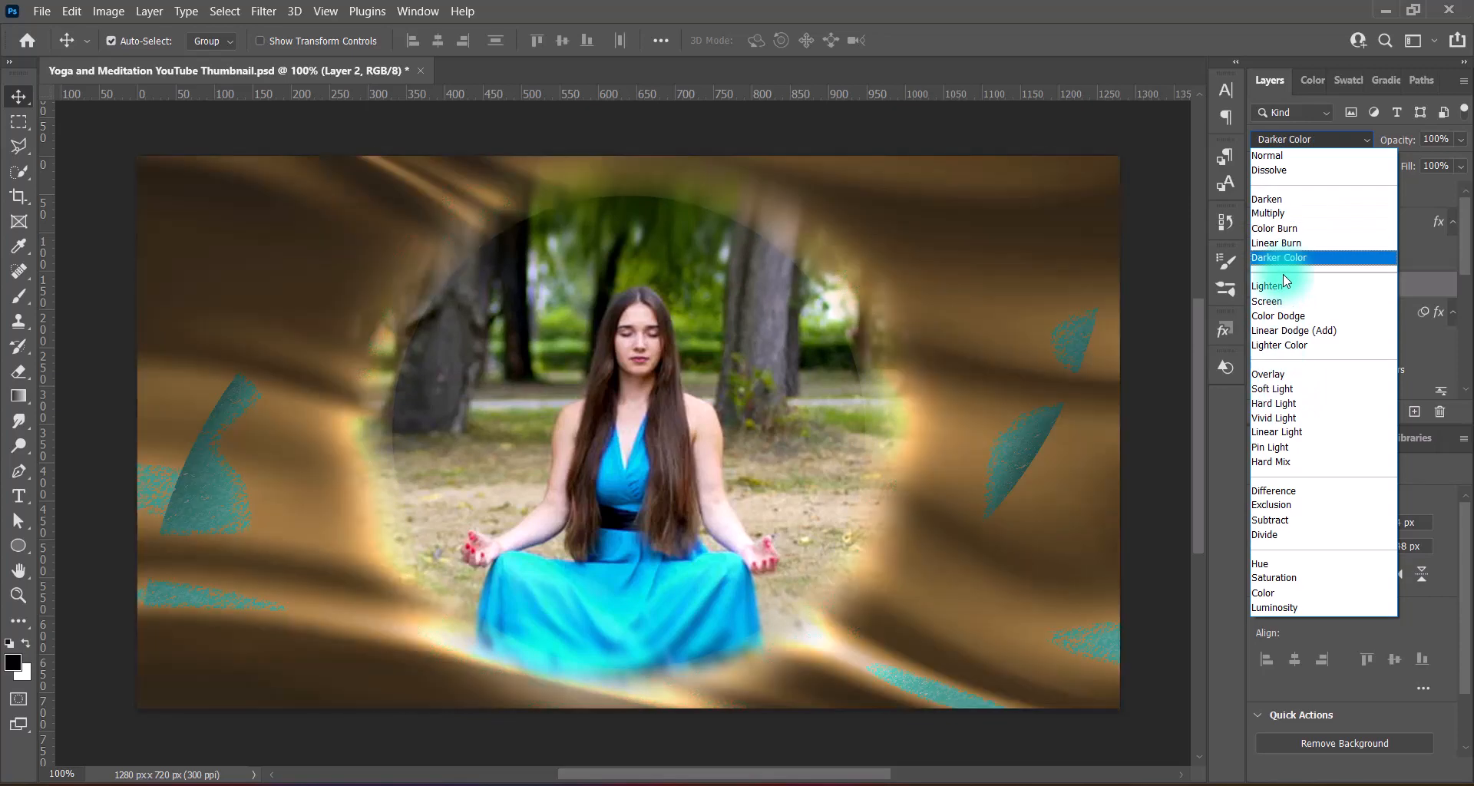
{"action": "key", "text": "Down"}
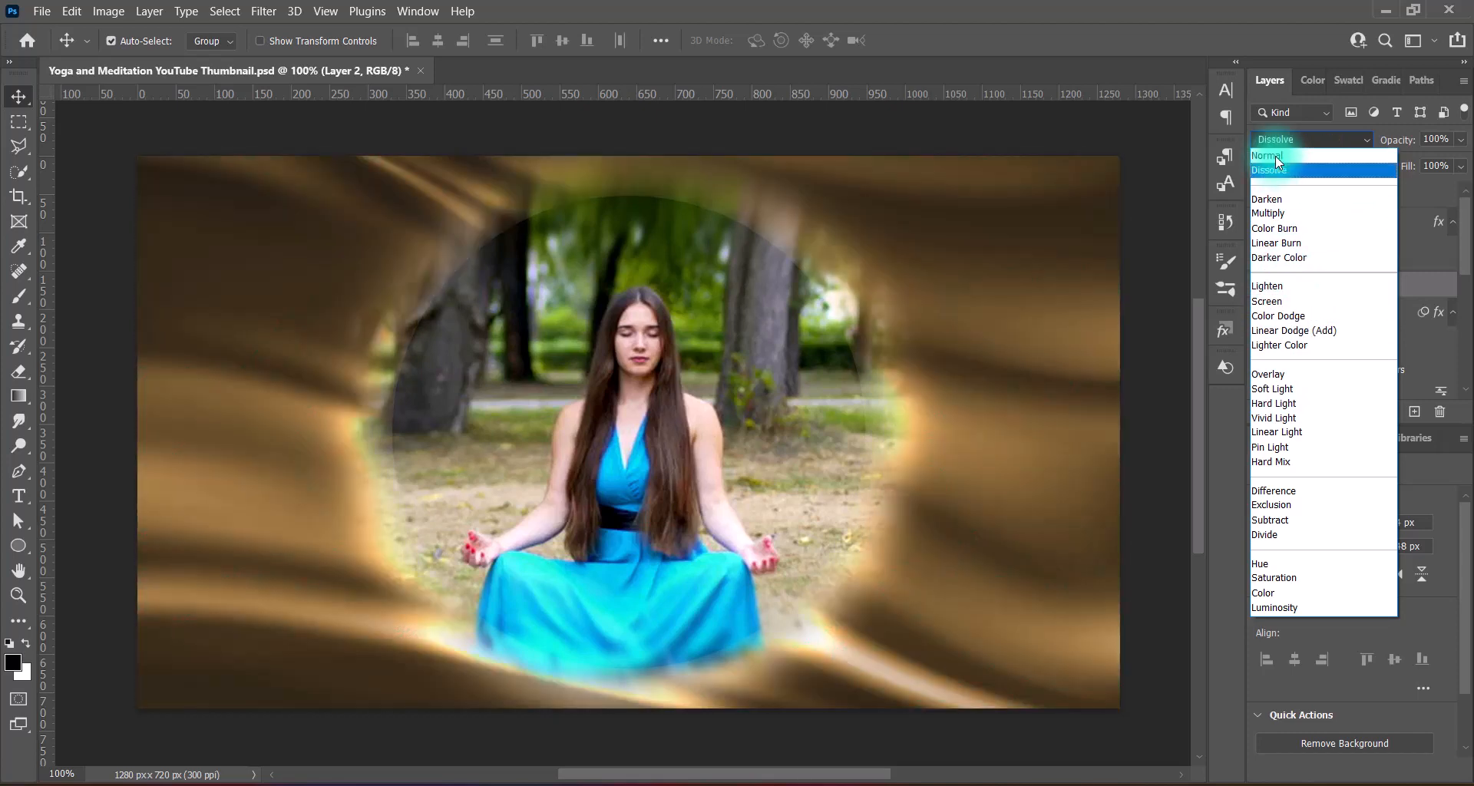
{"action": "left_click", "coordinate": [1274, 155]}
Move Layer 2 down the layer stack so it sits between Shape 1 and Rectangle 1.
{"action": "scroll", "coordinate": [1428, 261], "scroll_direction": "down", "scroll_amount": 2}
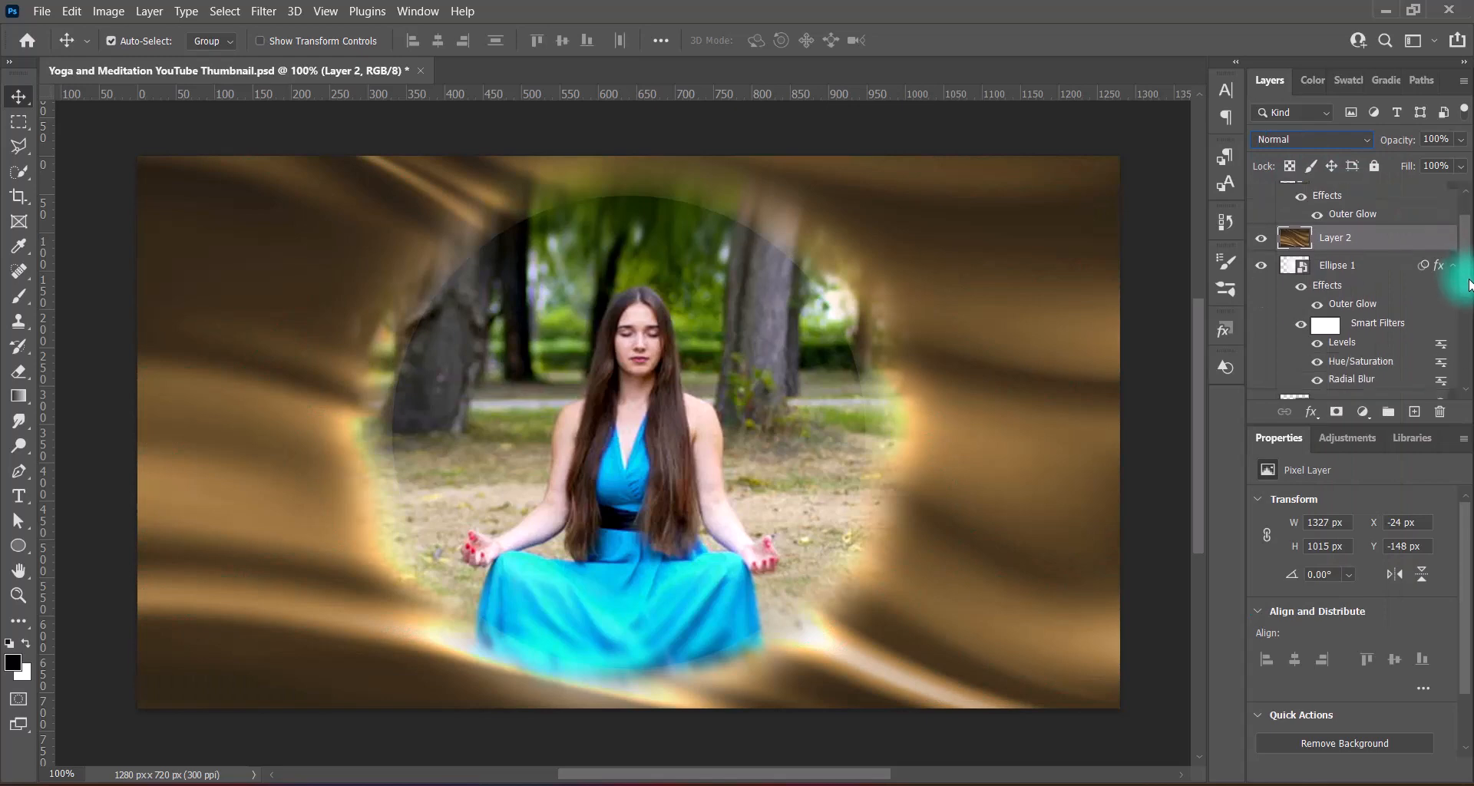
{"action": "left_click_drag", "start_coordinate": [1335, 225], "coordinate": [1335, 374]}
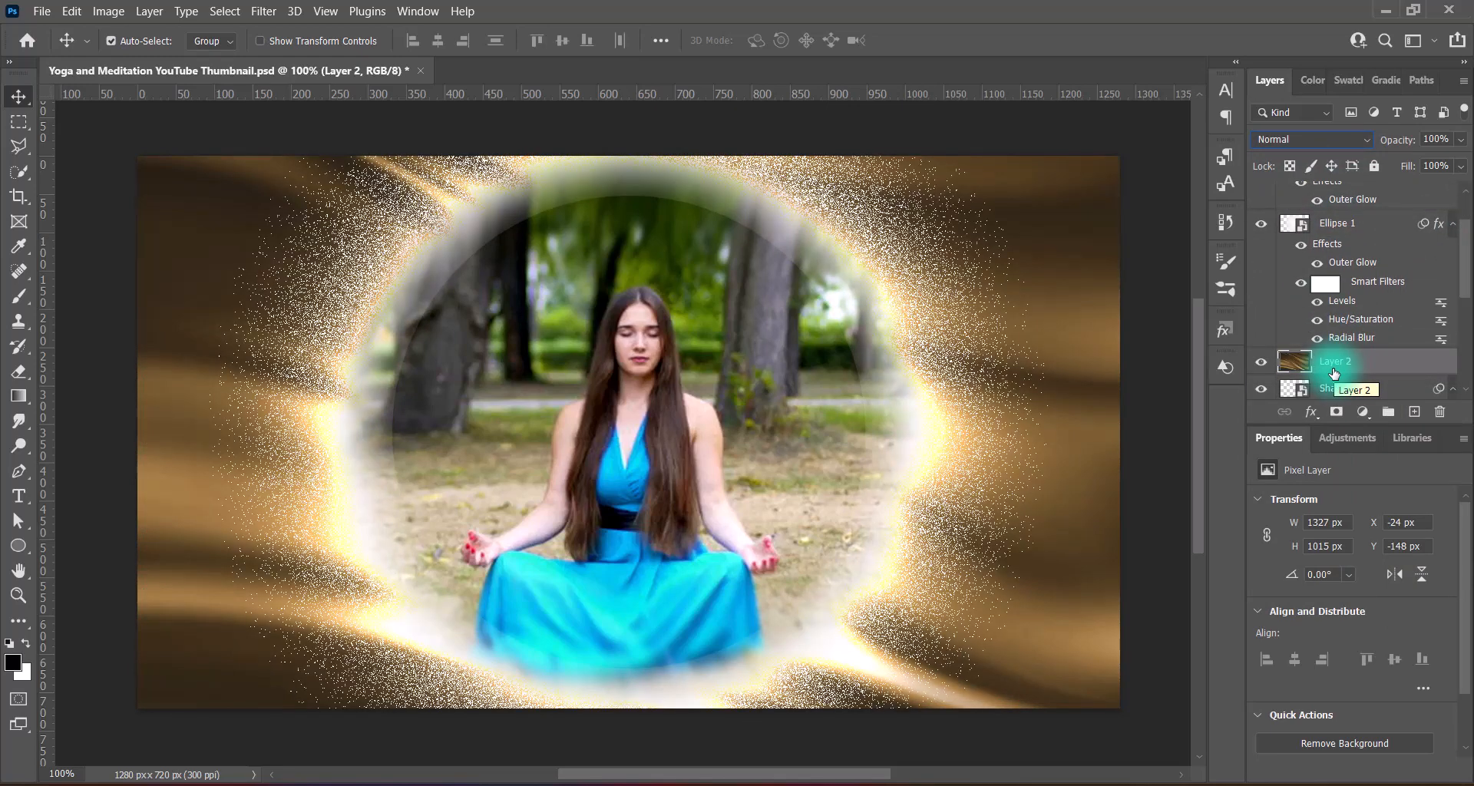
{"action": "scroll", "coordinate": [1457, 273], "scroll_direction": "down", "scroll_amount": 3}
{"action": "left_click_drag", "start_coordinate": [1329, 237], "coordinate": [1348, 336]}
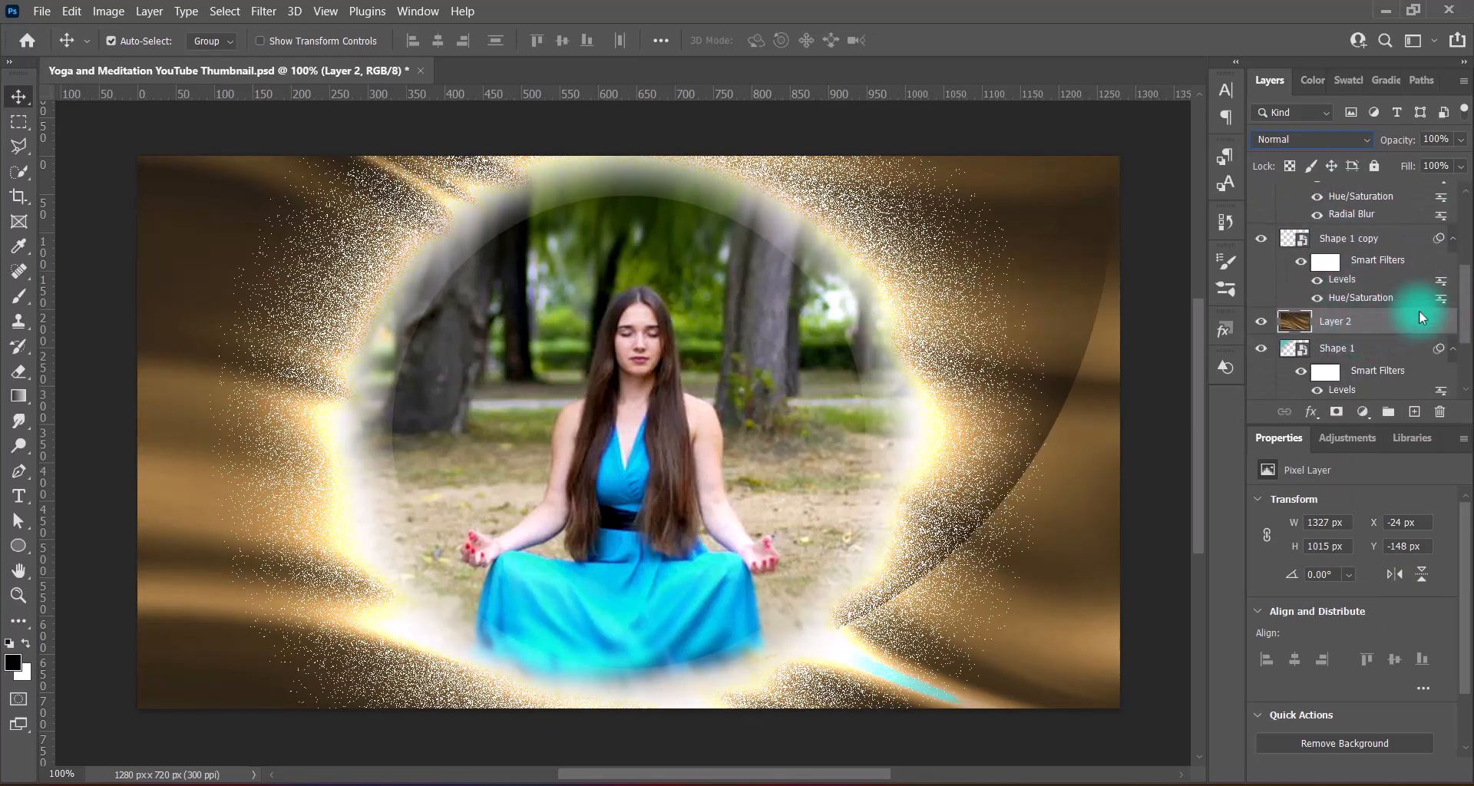
{"action": "scroll", "coordinate": [1419, 312], "scroll_direction": "down", "scroll_amount": 3}
{"action": "left_click_drag", "start_coordinate": [1336, 237], "coordinate": [1352, 331]}
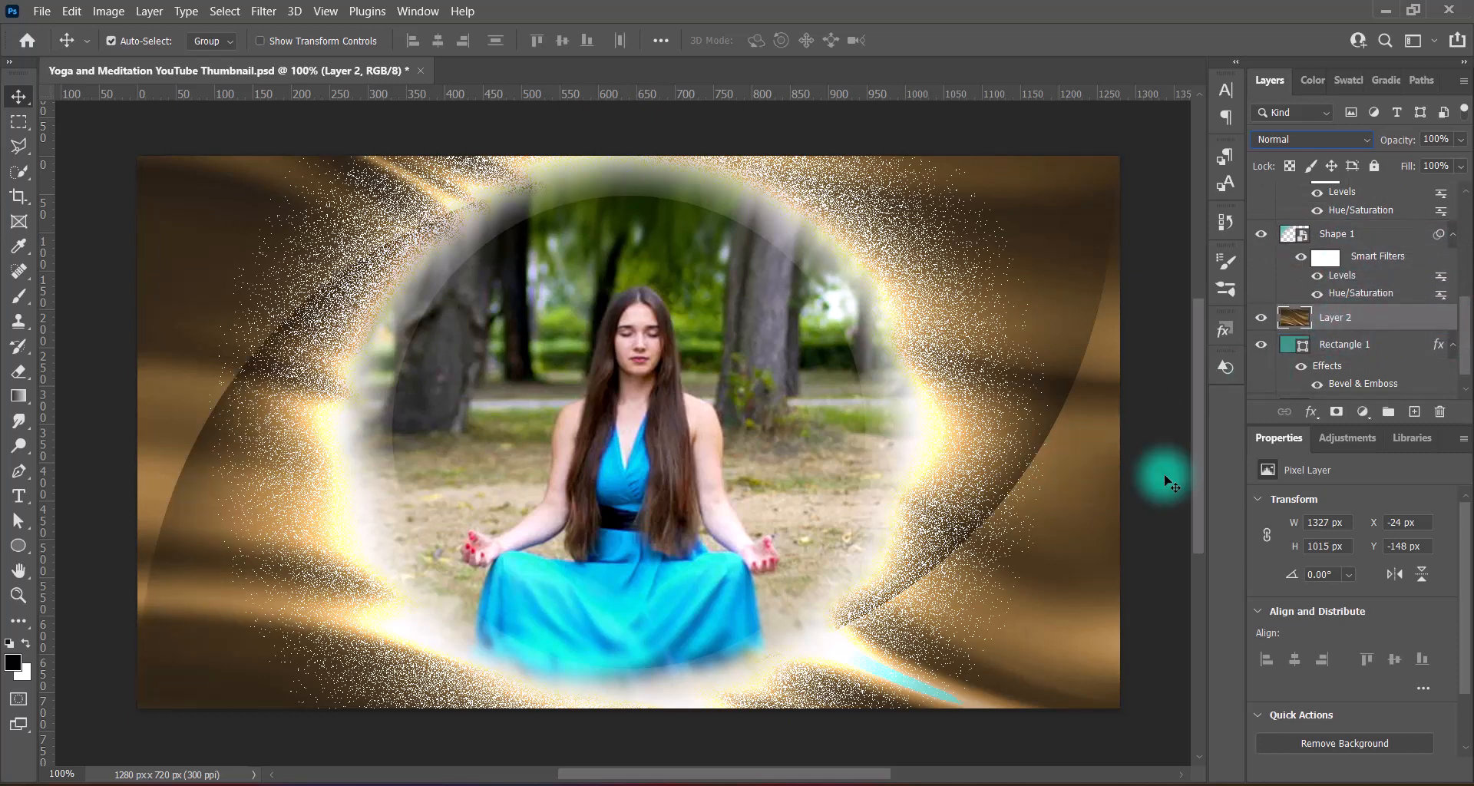
Try the Luminosity blend mode on Layer 2 above Rectangle 1, and keep the layer in Normal mode.
{"action": "left_click", "coordinate": [1328, 143]}
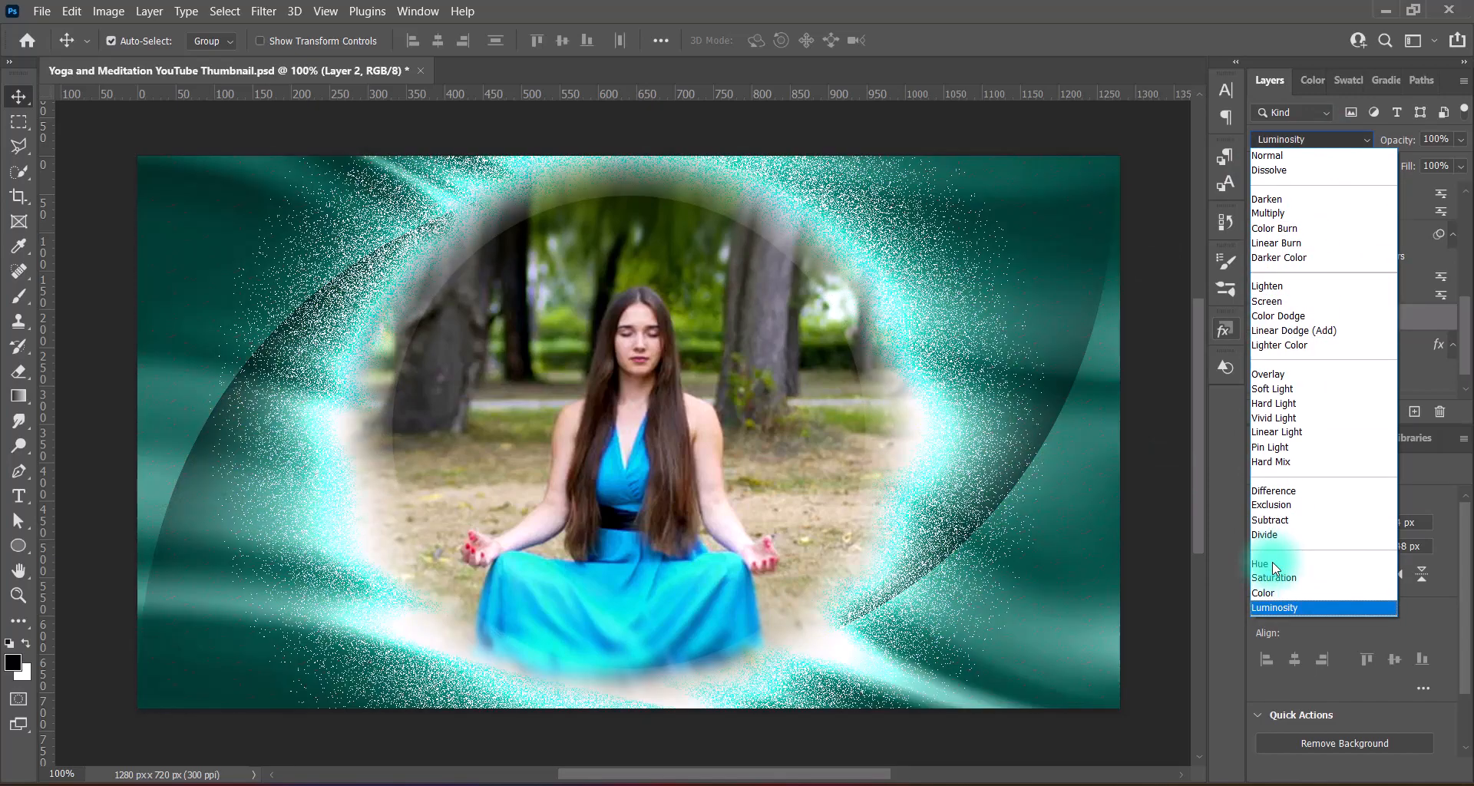
{"action": "left_click", "coordinate": [1275, 617]}
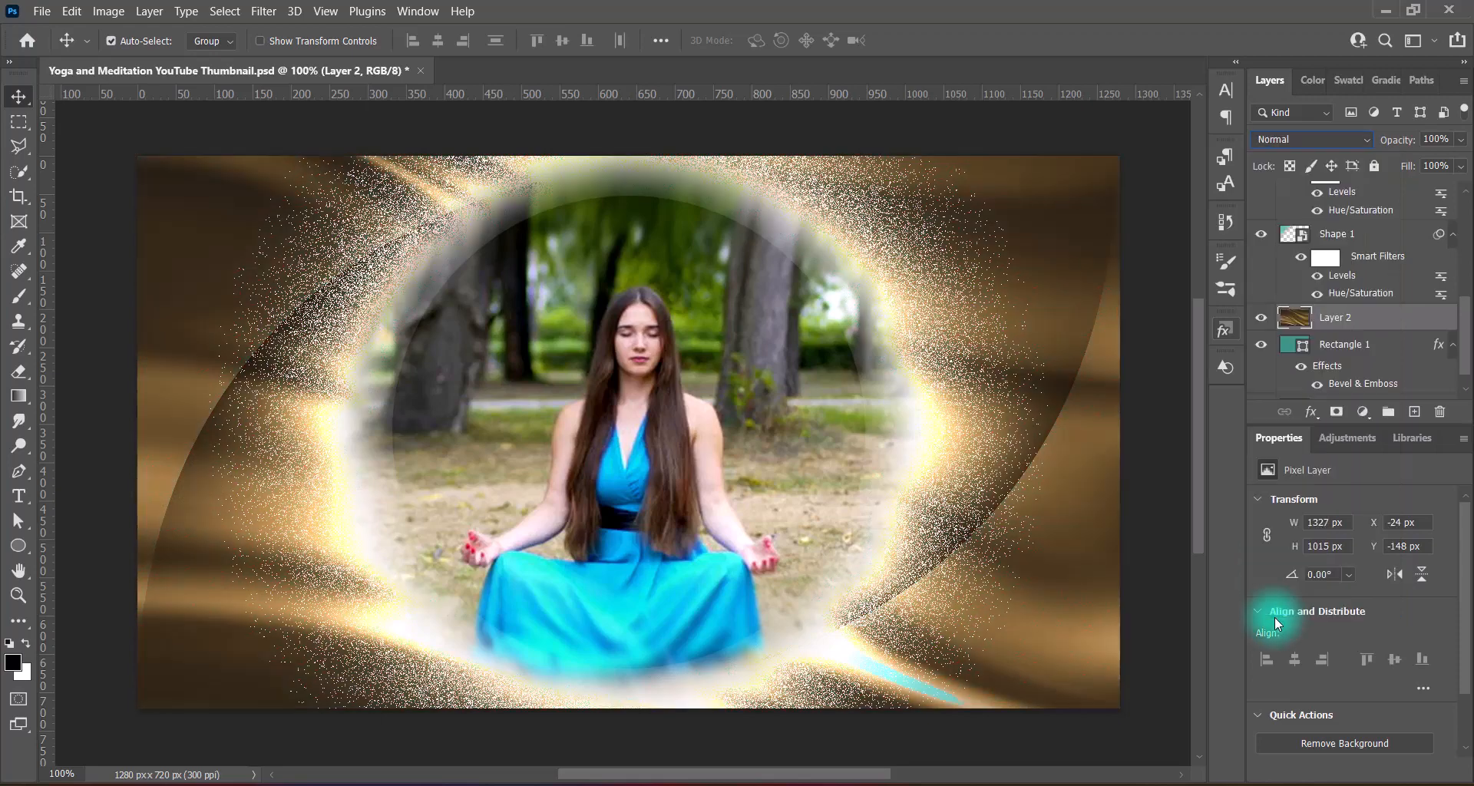
{"action": "left_click", "coordinate": [1330, 140]}
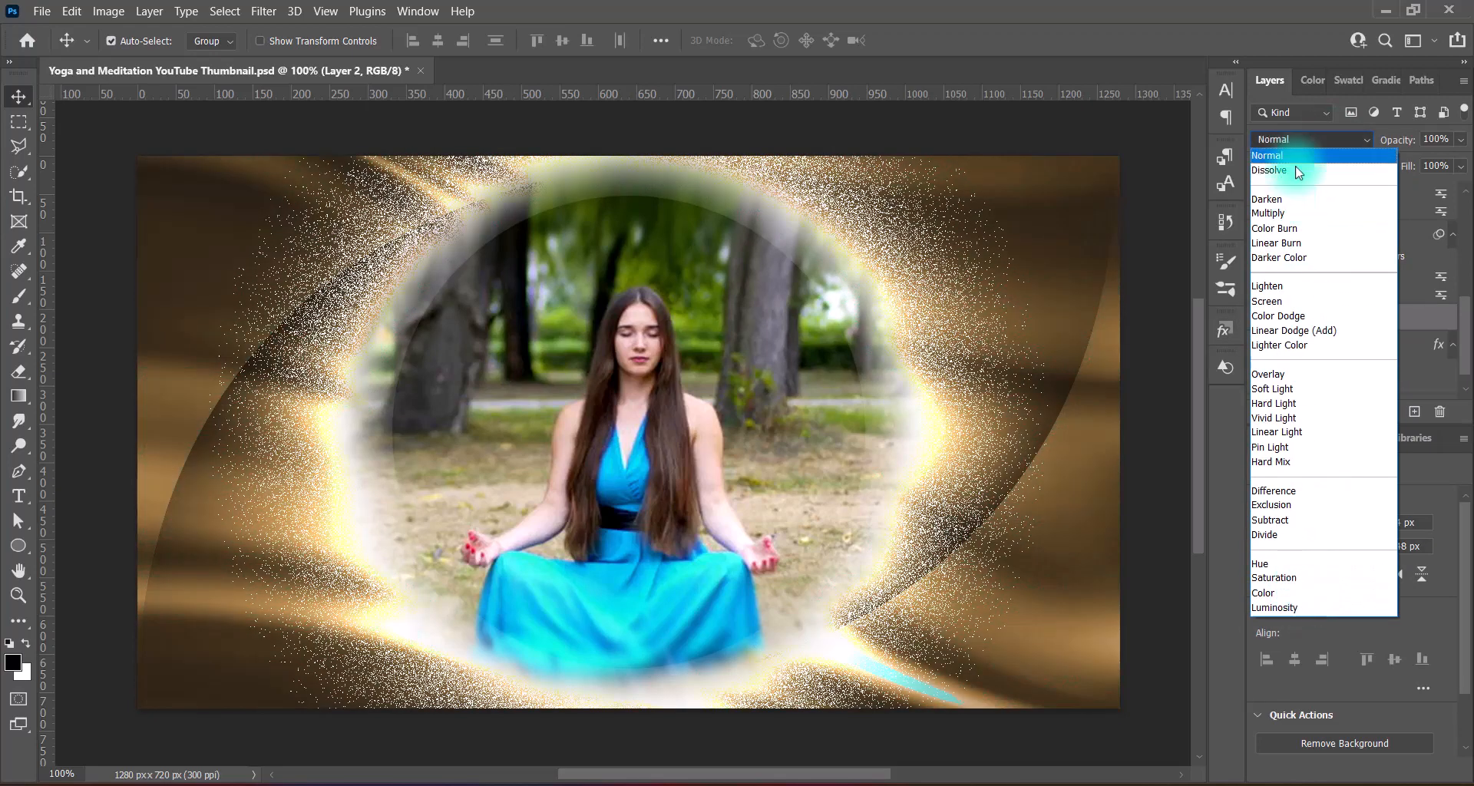
{"action": "left_click", "coordinate": [1298, 157]}
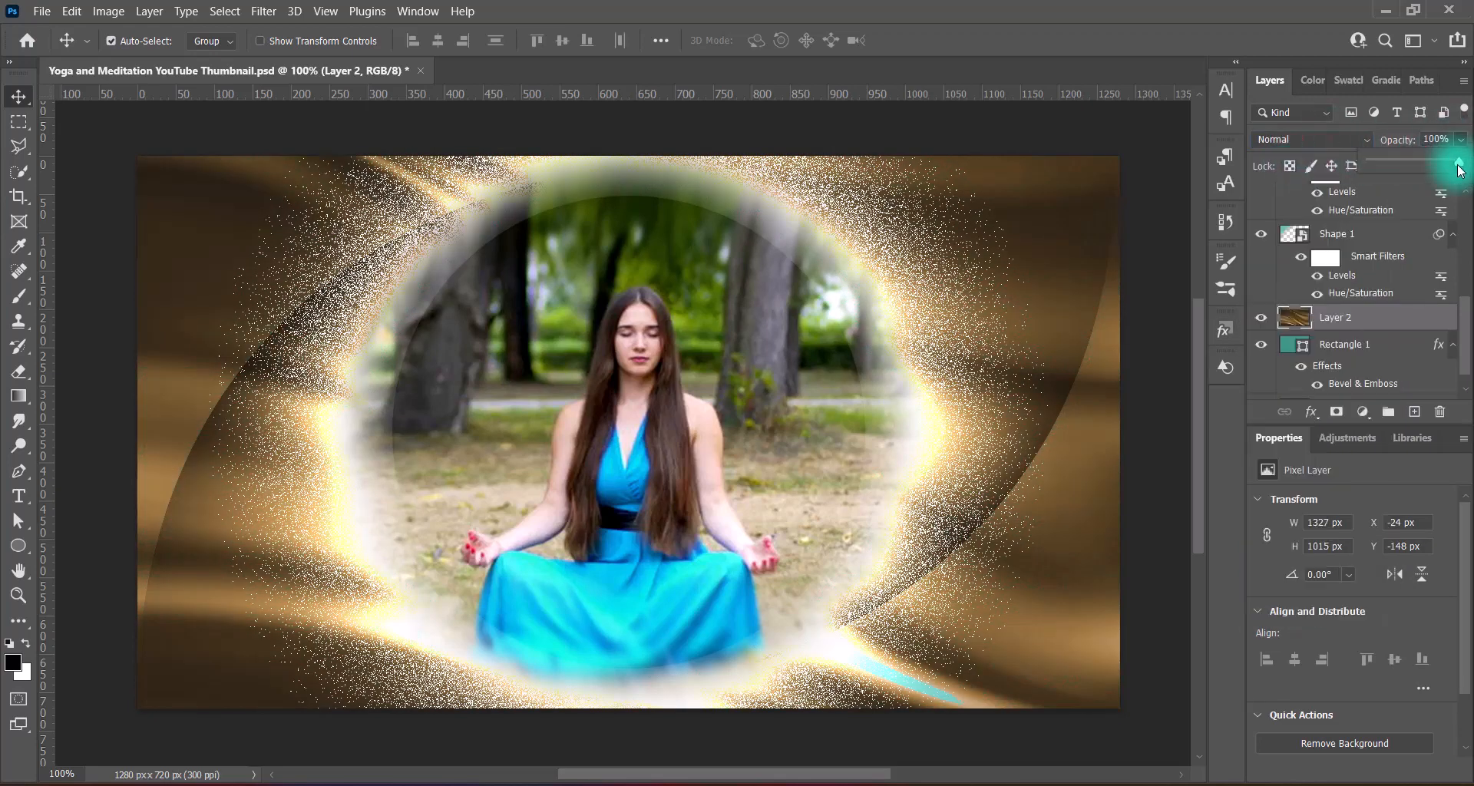
Brighten Layer 2 with the Midtones Brighter Levels preset and reduce its opacity to 84%.
{"action": "left_click", "coordinate": [109, 12]}
{"action": "mouse_move", "coordinate": [153, 56]}
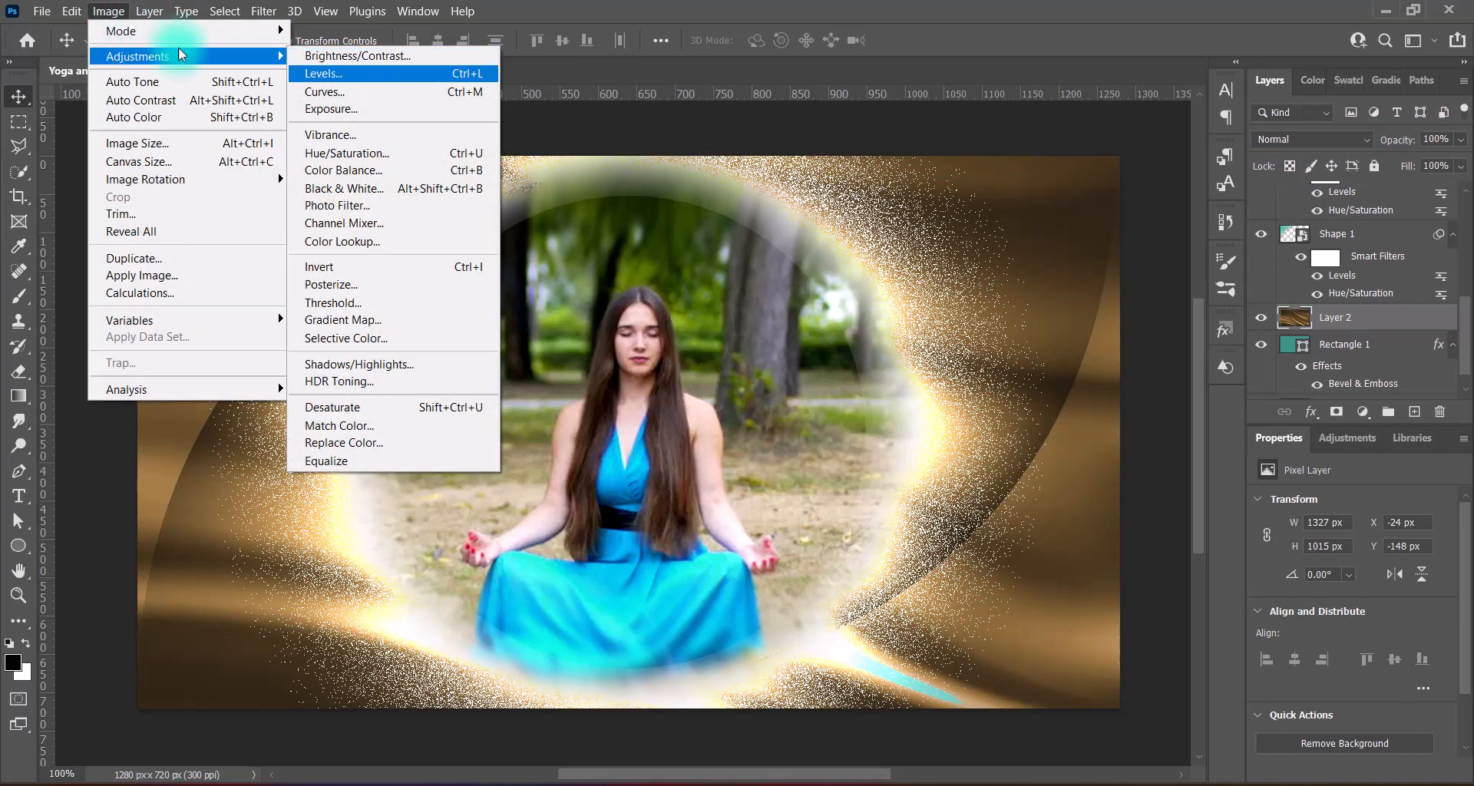
{"action": "left_click", "coordinate": [438, 73]}
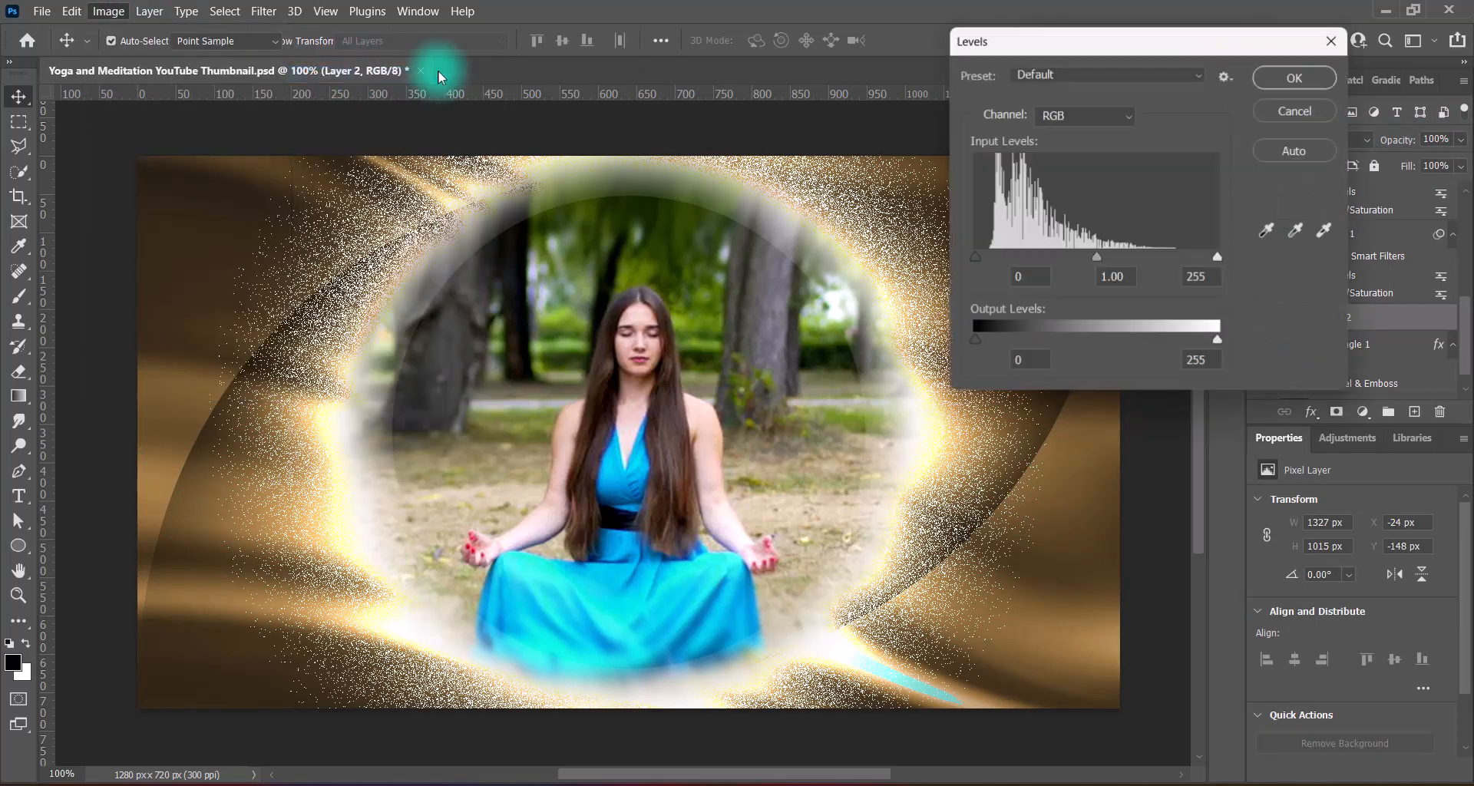
{"action": "left_click", "coordinate": [1047, 75]}
{"action": "left_click", "coordinate": [1094, 231]}
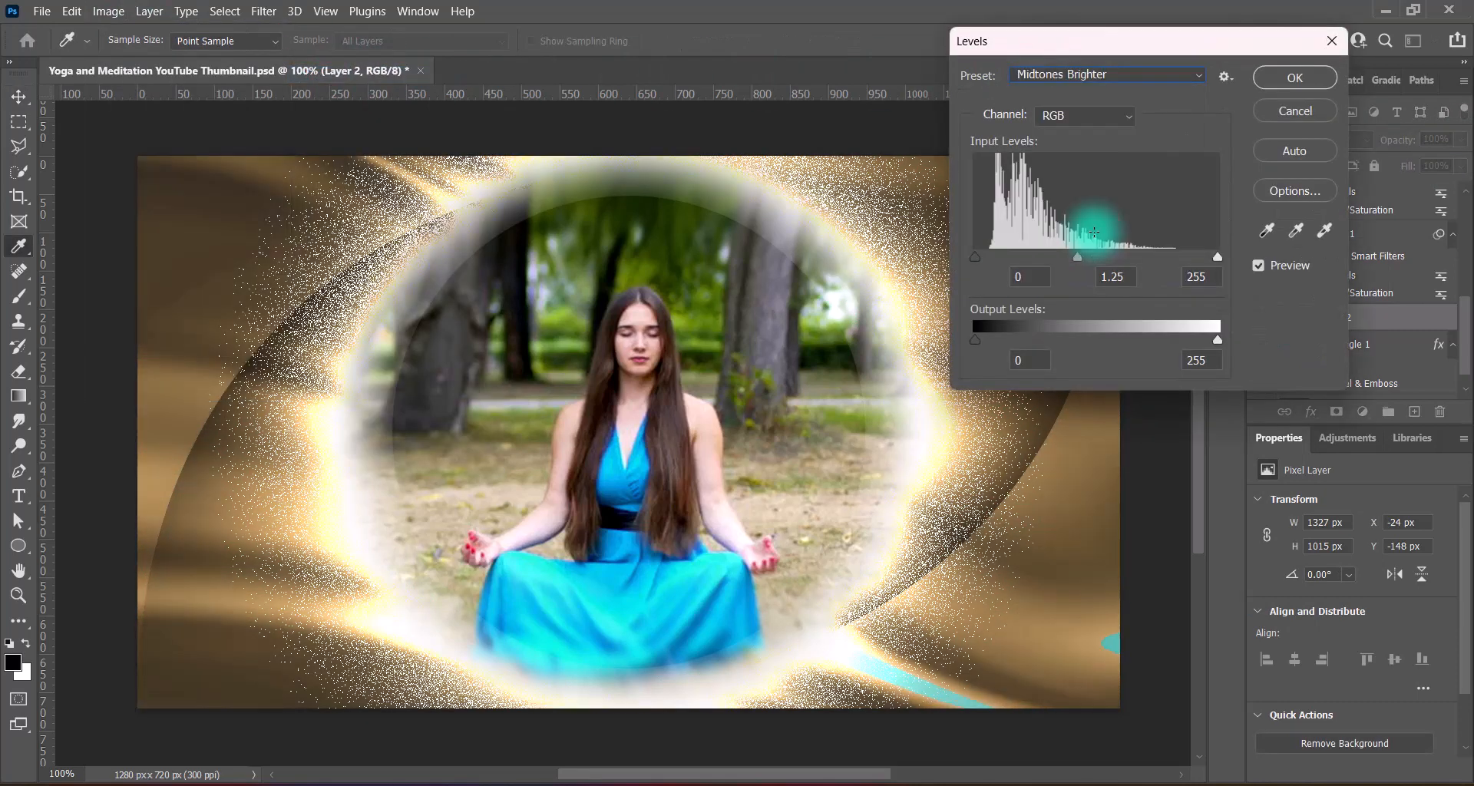
{"action": "left_click", "coordinate": [1288, 77]}
{"action": "mouse_move", "coordinate": [1461, 163]}
{"action": "left_mouse_down"}
{"action": "mouse_move", "coordinate": [1419, 163]}
{"action": "mouse_move", "coordinate": [1438, 163]}
{"action": "left_mouse_up"}
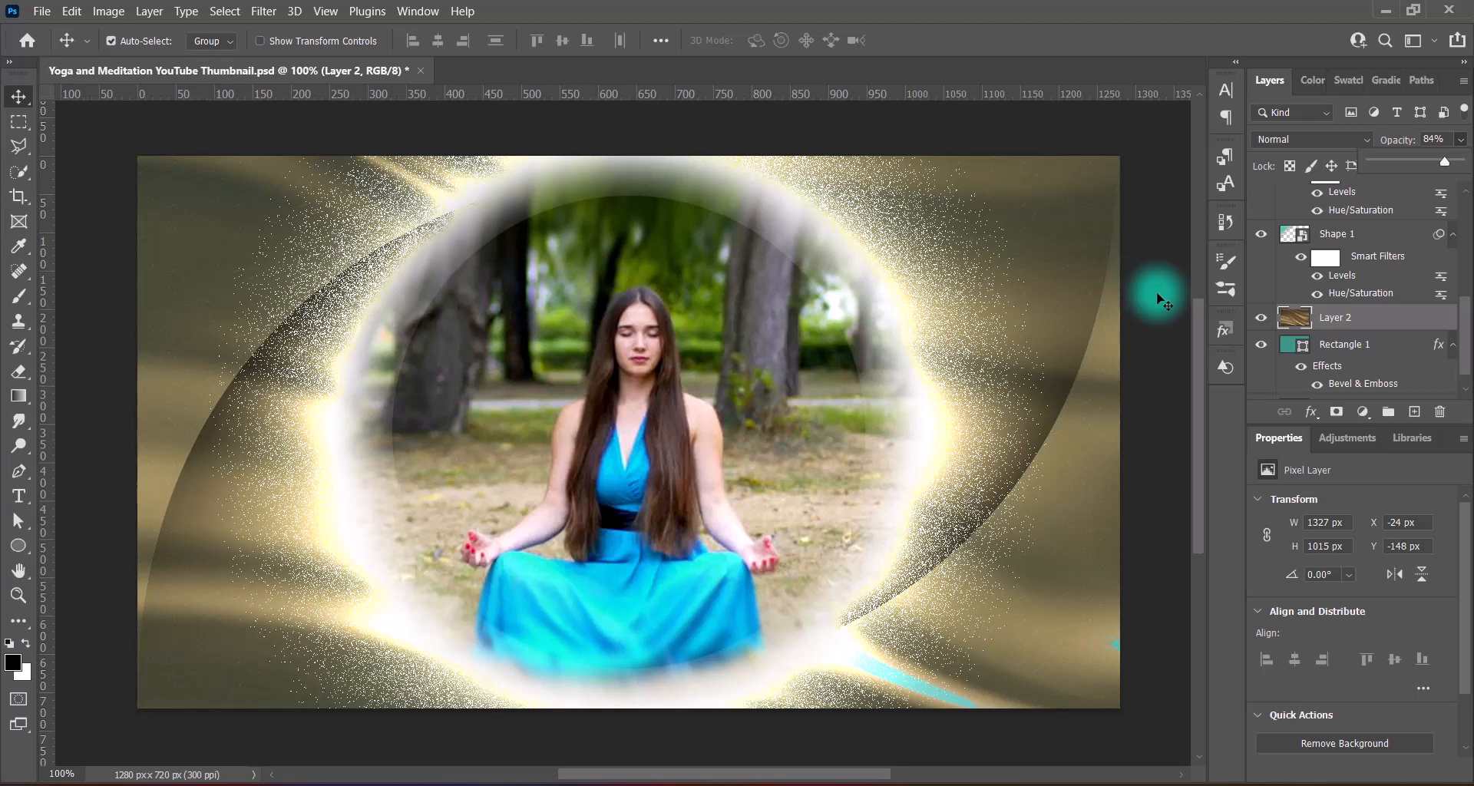
{"action": "left_click", "coordinate": [1161, 300]}
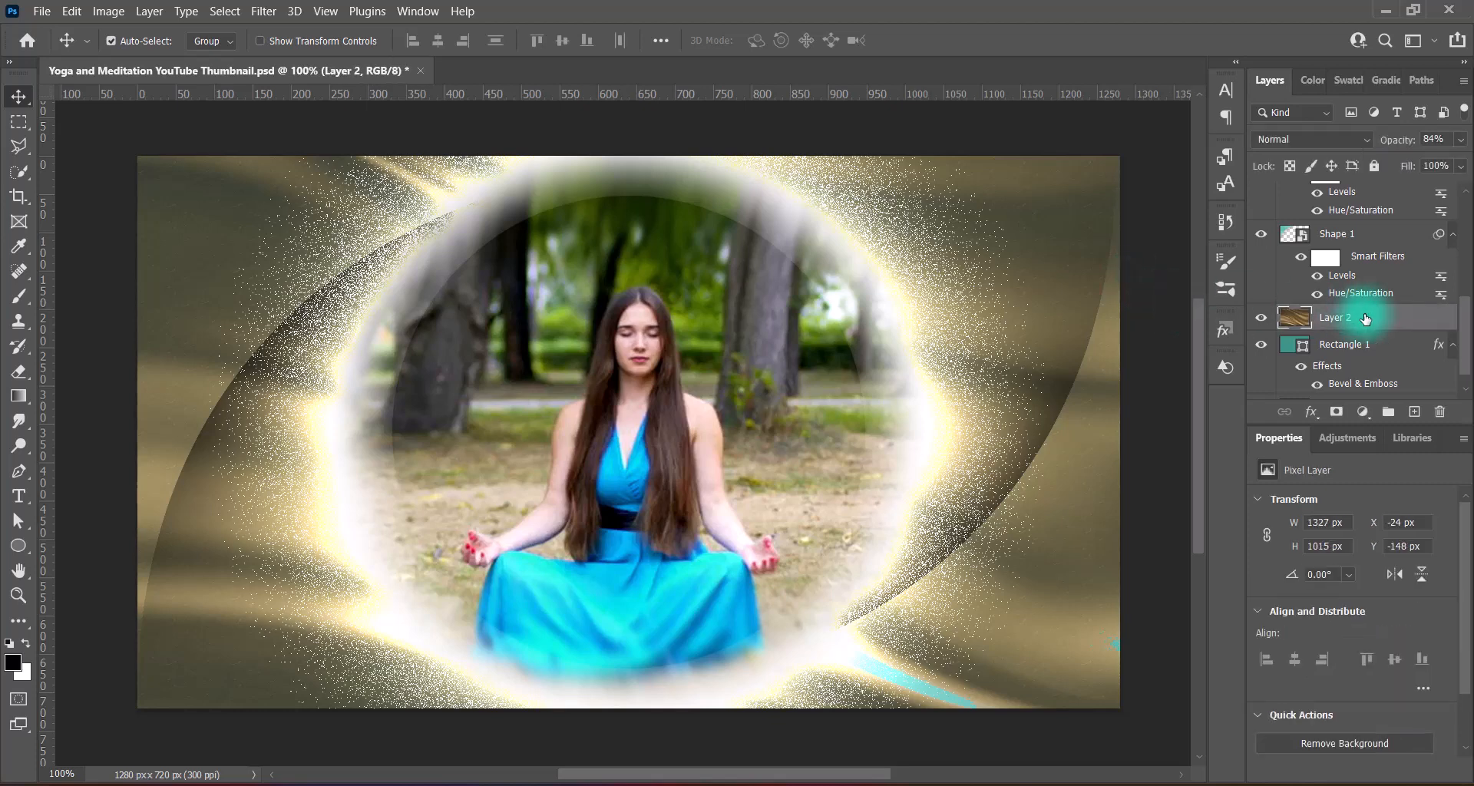
Erase the golden texture of Layer 2 around the centre of the canvas using a soft eraser enlarged to about 1400 px.
{"action": "left_click", "coordinate": [18, 372]}
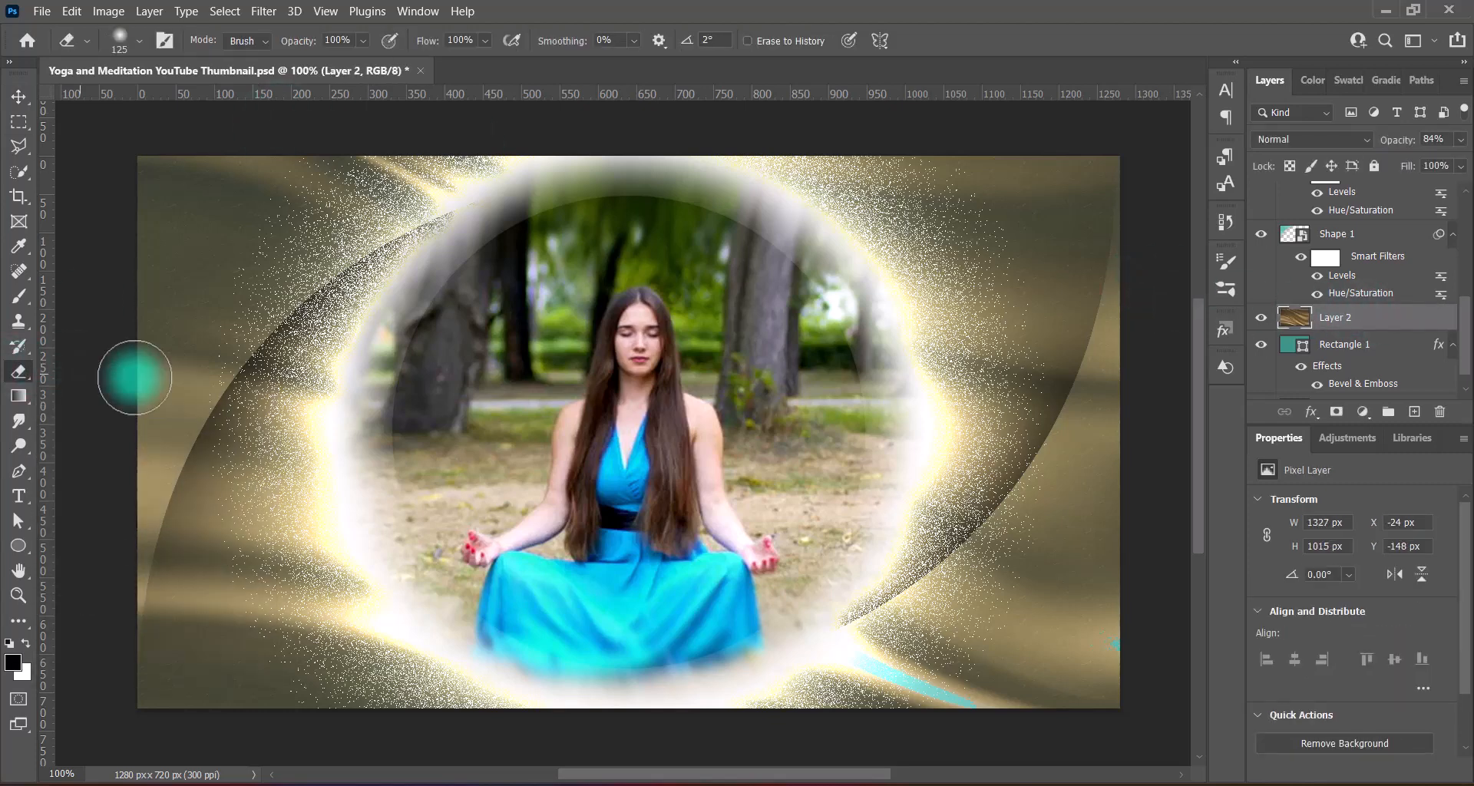
{"action": "key", "text": "bracketright"}
{"action": "key", "text": "bracketright"}
{"action": "key", "text": "bracketright"}
{"action": "key", "text": "bracketright"}
{"action": "key", "text": "bracketright"}
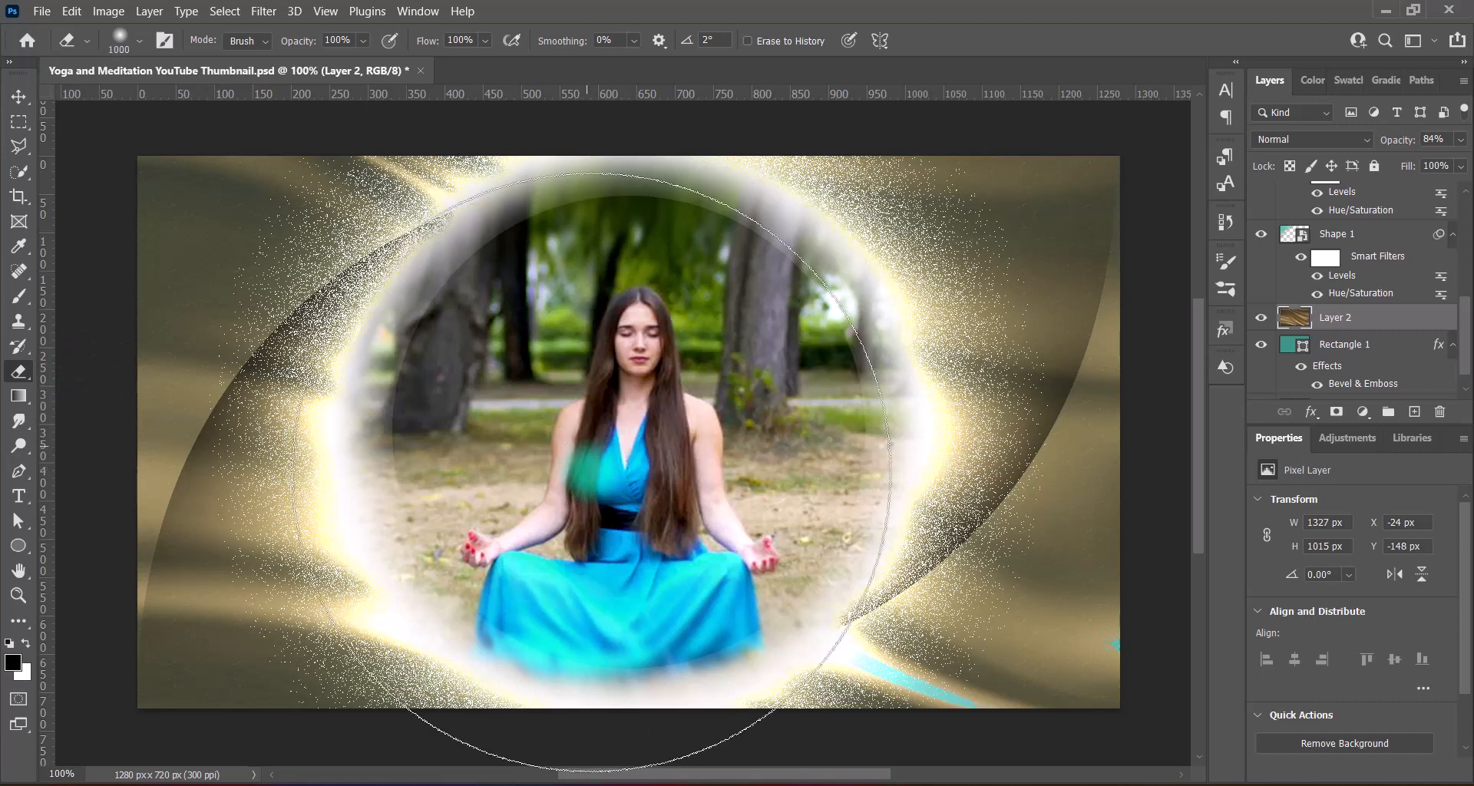
{"action": "left_click_drag", "start_coordinate": [592, 449], "coordinate": [619, 426]}
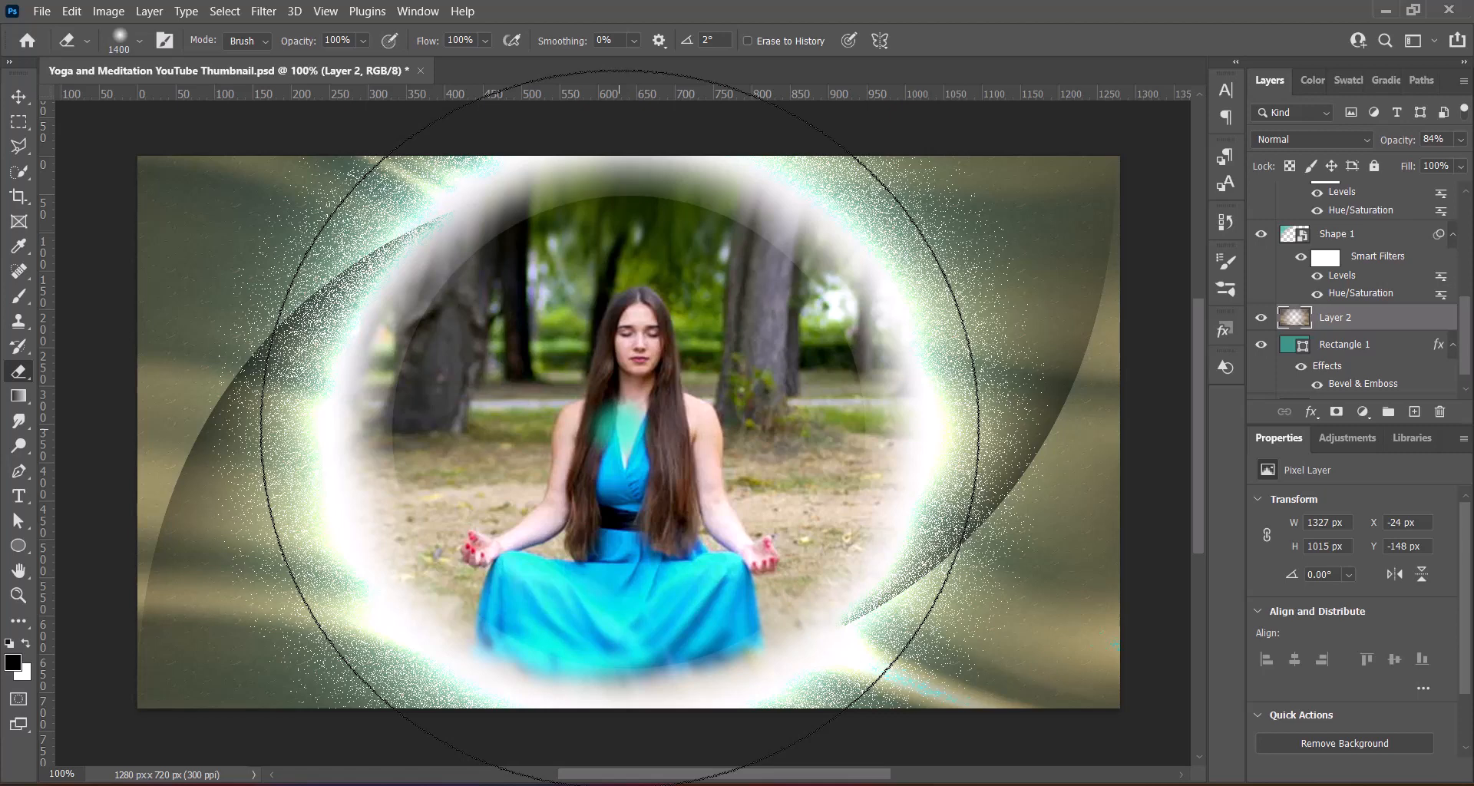
{"action": "left_click", "coordinate": [620, 428]}
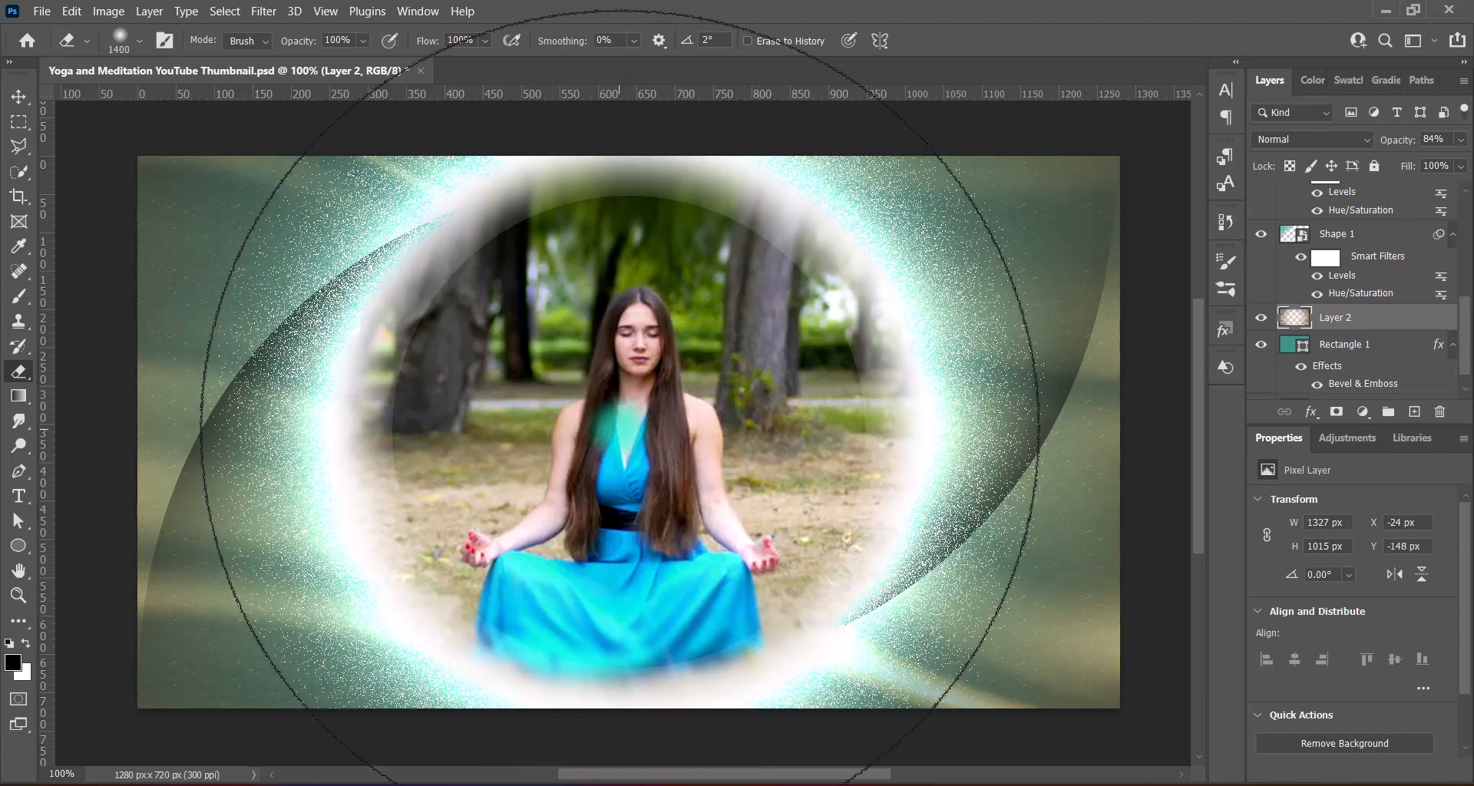
{"action": "left_click", "coordinate": [19, 98]}
{"action": "scroll", "coordinate": [686, 479], "scroll_direction": "down", "scroll_amount": 1}
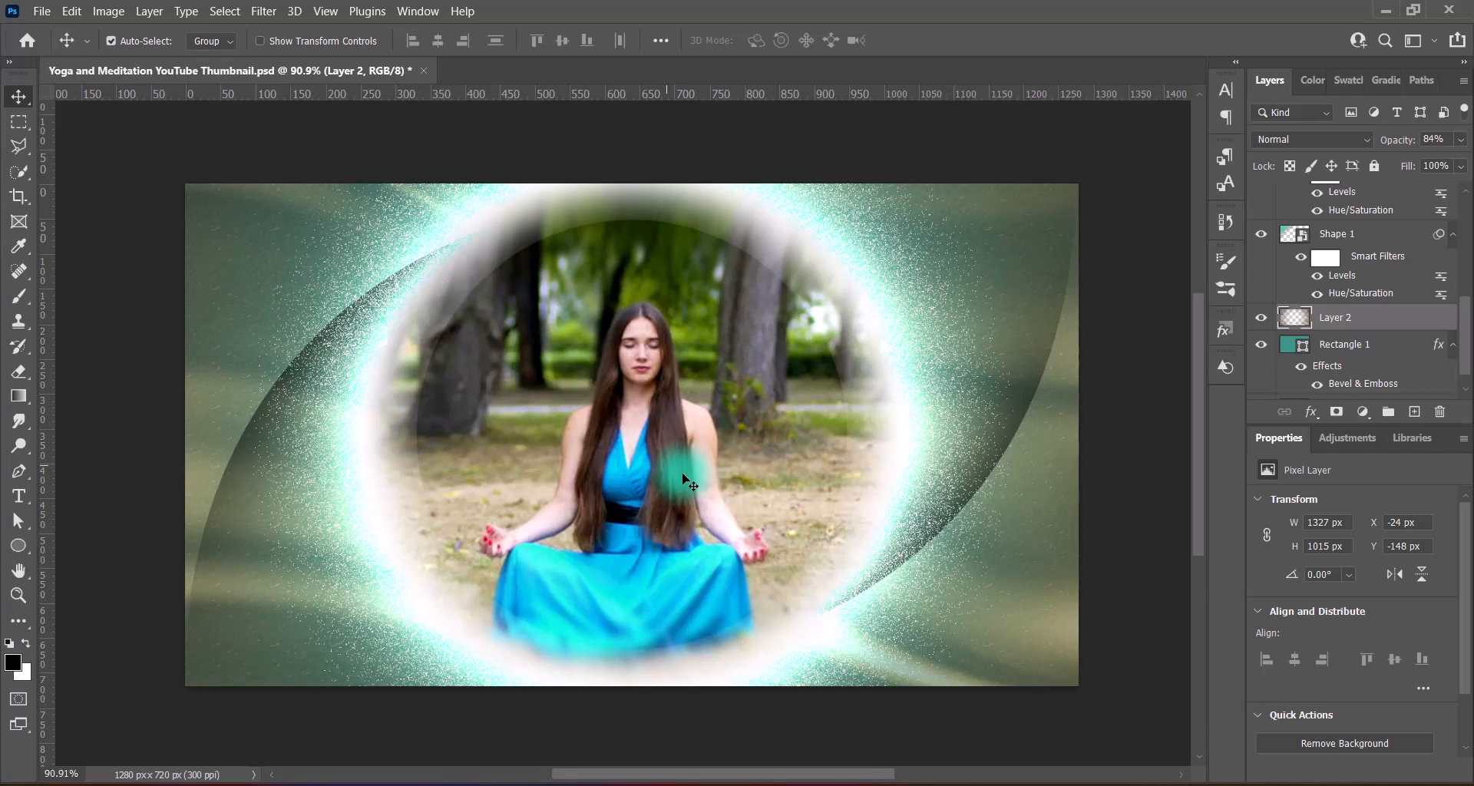
Try Layer 2 above Shape 1 and above Shape 1 copy, and return it to between Shape 1 and Rectangle 1.
{"action": "left_click_drag", "start_coordinate": [1343, 315], "coordinate": [1341, 224]}
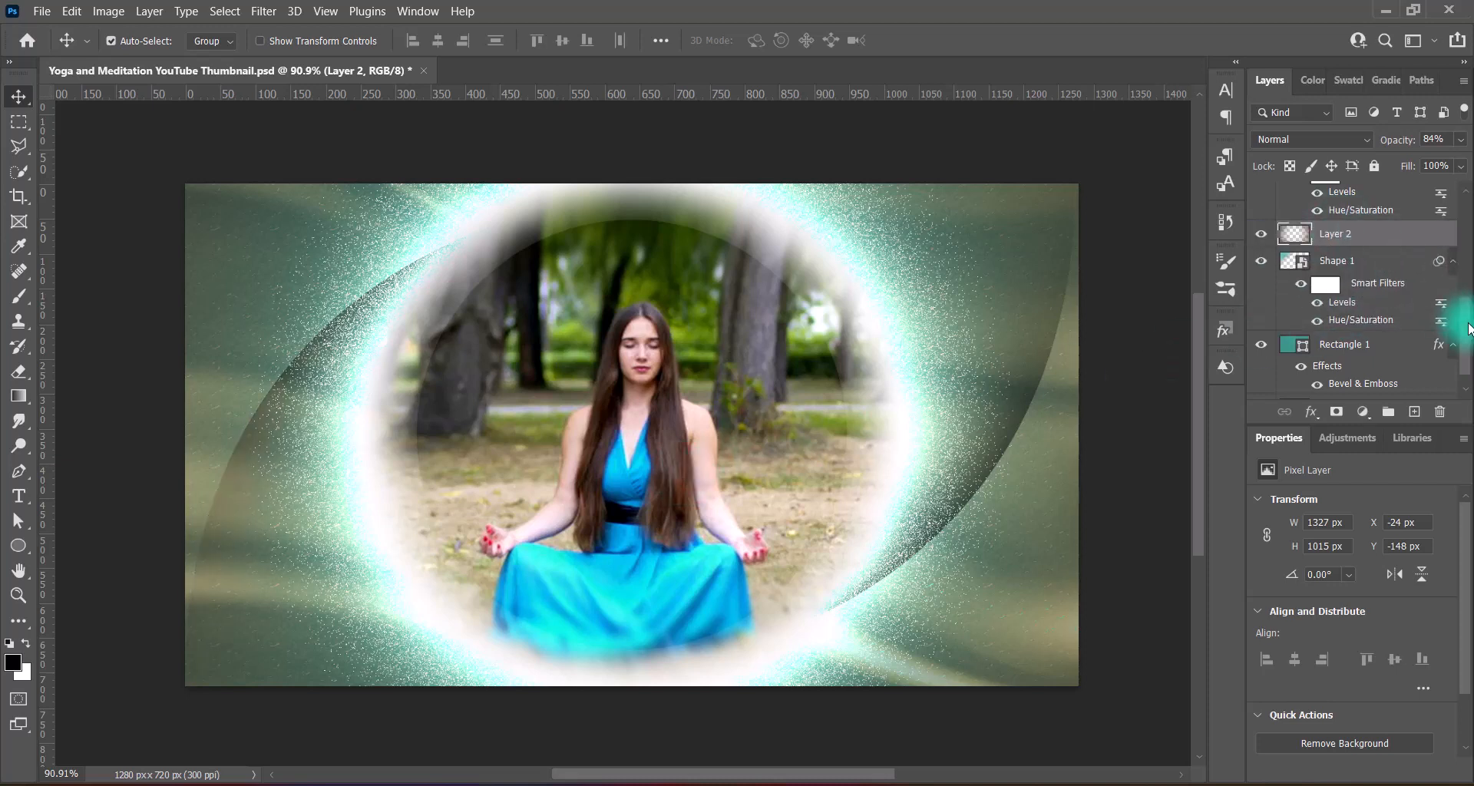
{"action": "left_click_drag", "start_coordinate": [1465, 322], "coordinate": [1464, 281]}
{"action": "left_click_drag", "start_coordinate": [1346, 350], "coordinate": [1343, 258]}
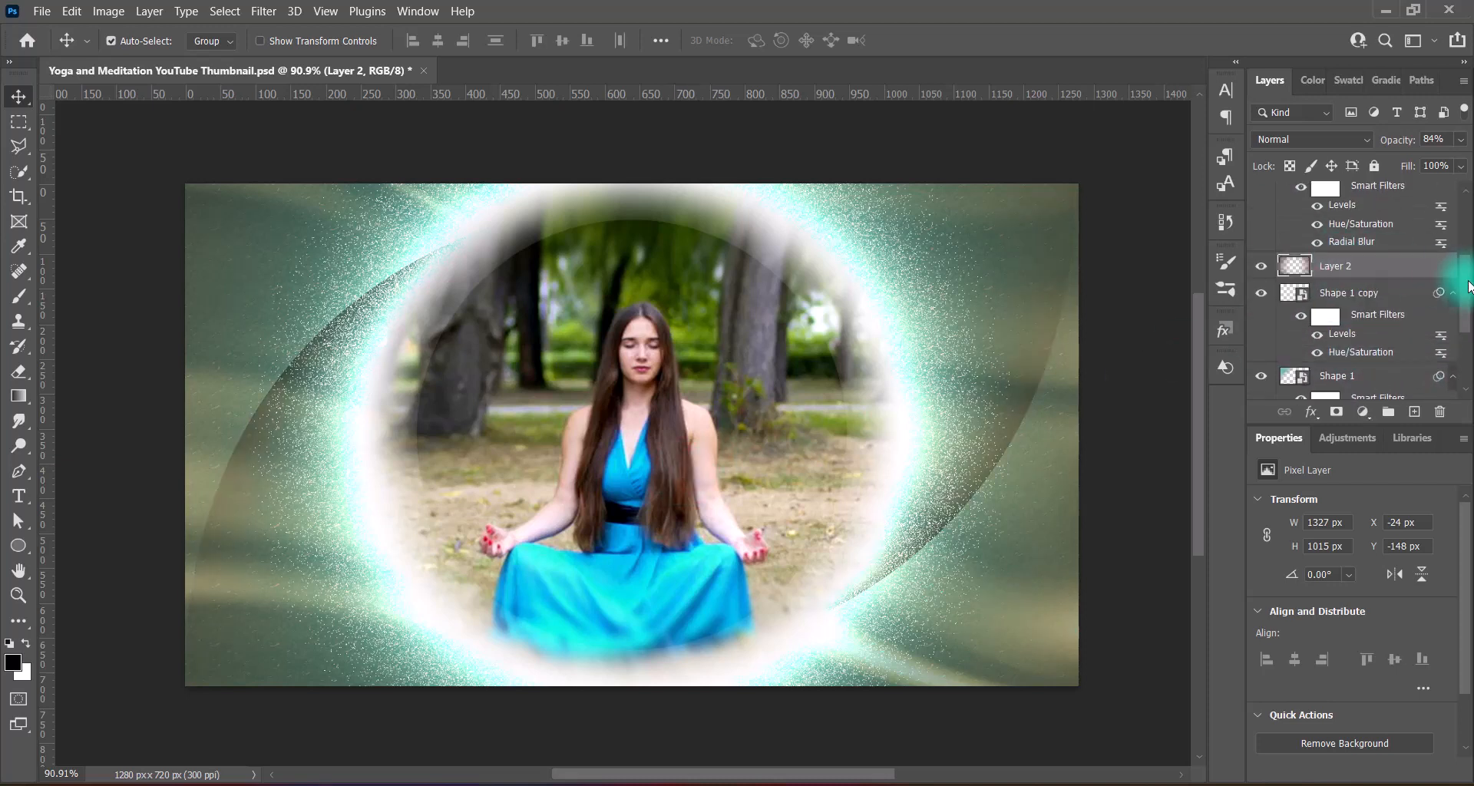
{"action": "left_click_drag", "start_coordinate": [1464, 283], "coordinate": [1463, 301]}
{"action": "left_click_drag", "start_coordinate": [1349, 227], "coordinate": [1352, 323]}
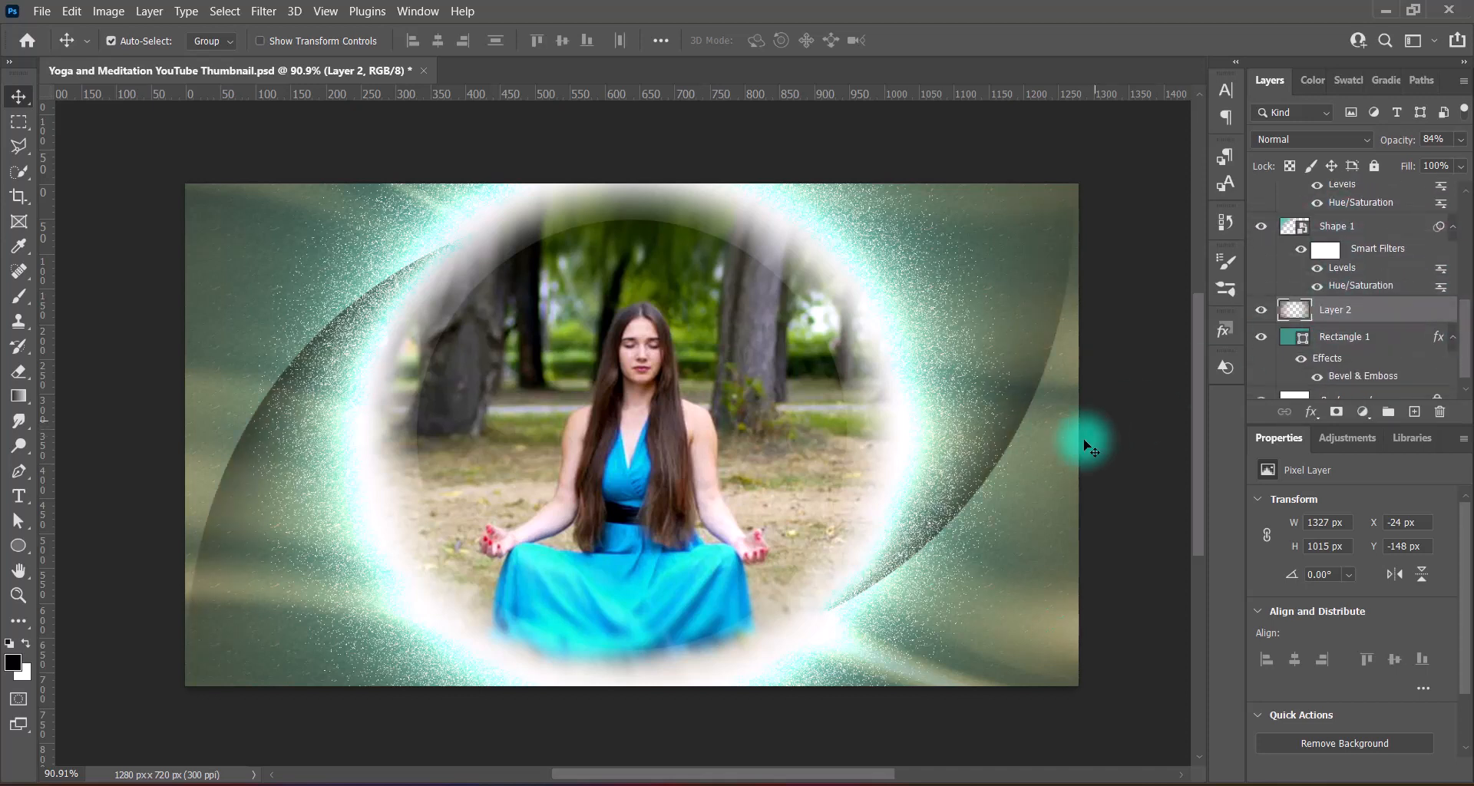
Change the blend mode of the Ellipse 1 layer from Dissolve to Linear Burn.
{"action": "left_click_drag", "start_coordinate": [1465, 334], "coordinate": [1464, 233]}
{"action": "left_click", "coordinate": [1349, 286]}
{"action": "left_click", "coordinate": [1350, 142]}
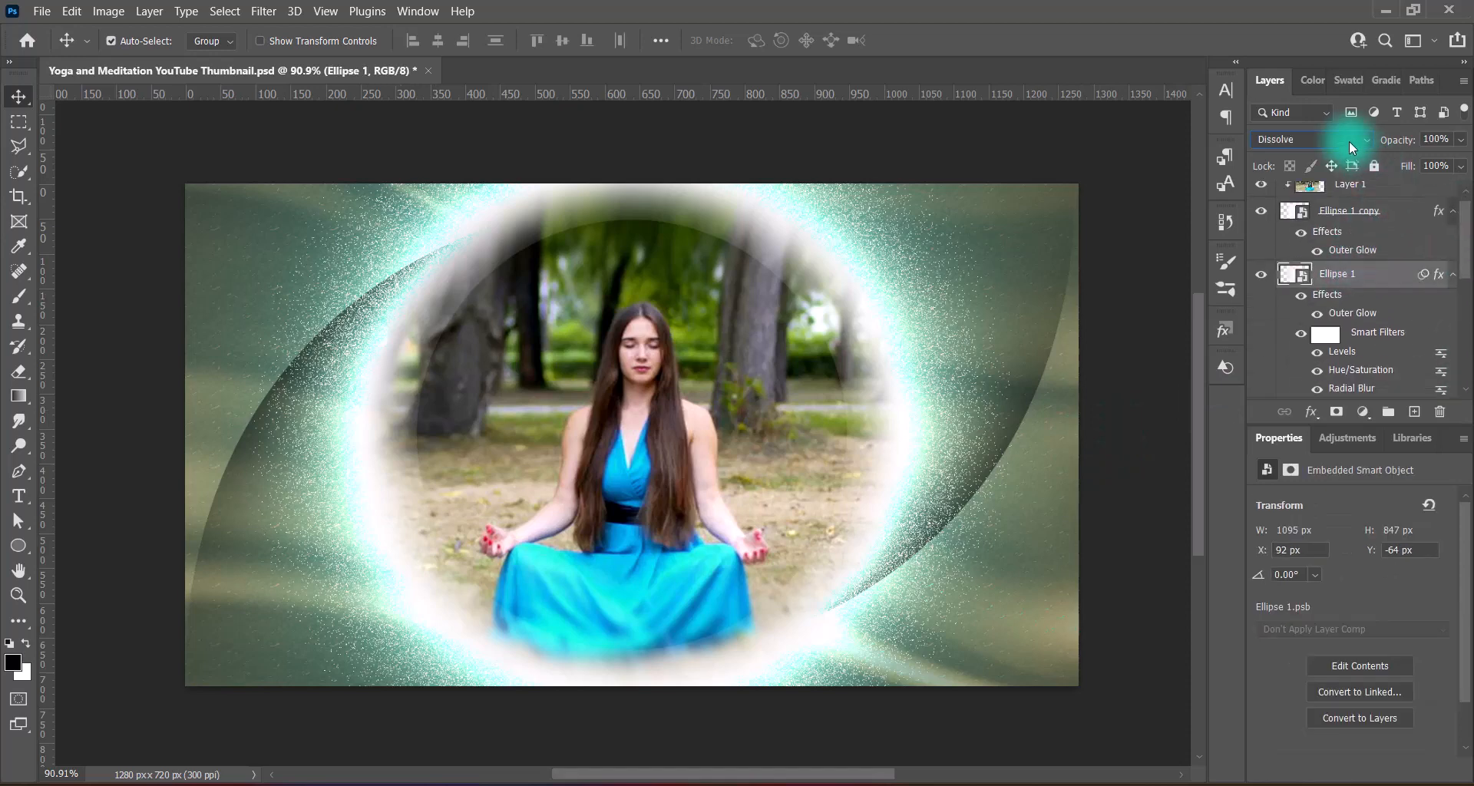
{"action": "left_click", "coordinate": [1353, 144]}
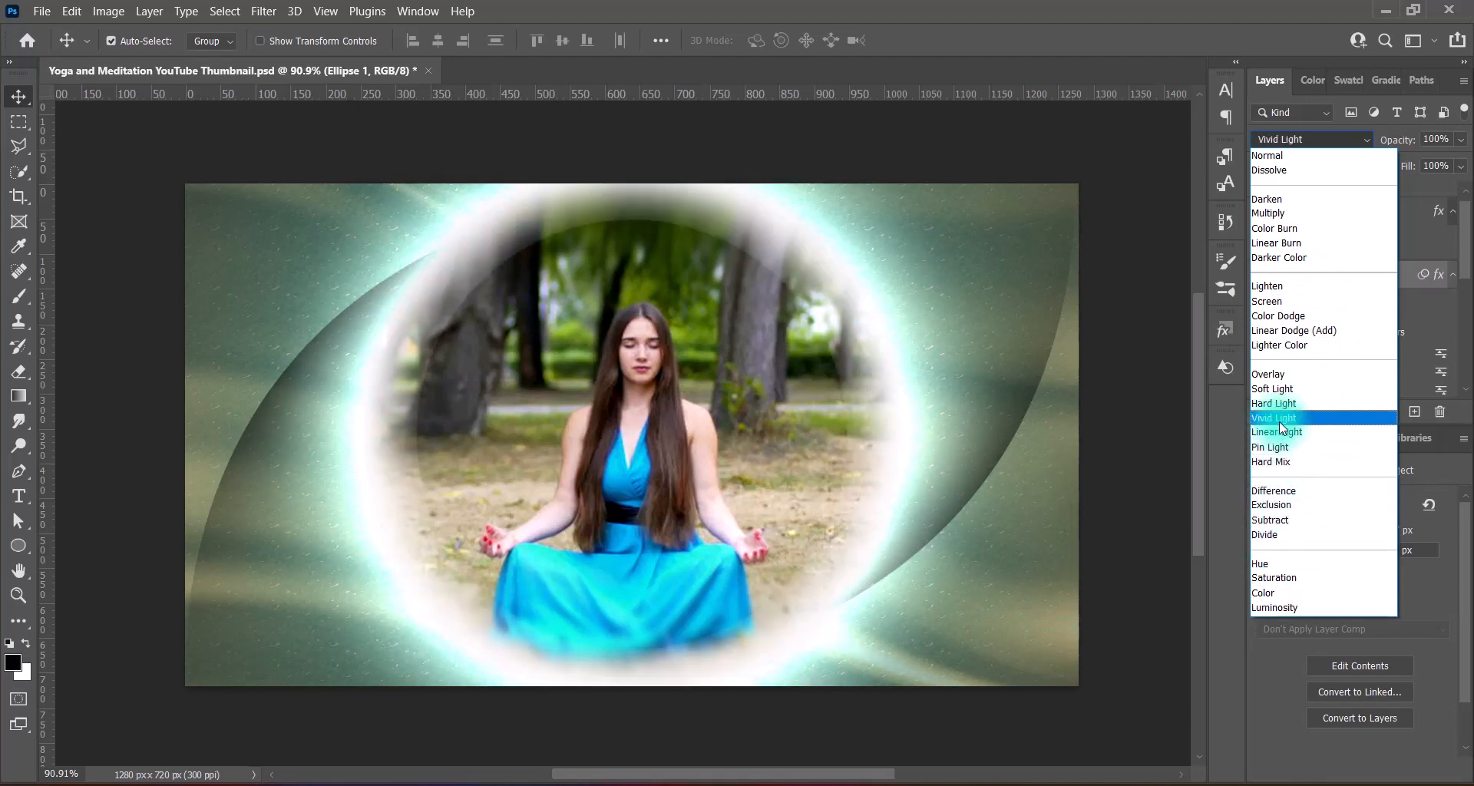
{"action": "left_click", "coordinate": [1276, 242]}
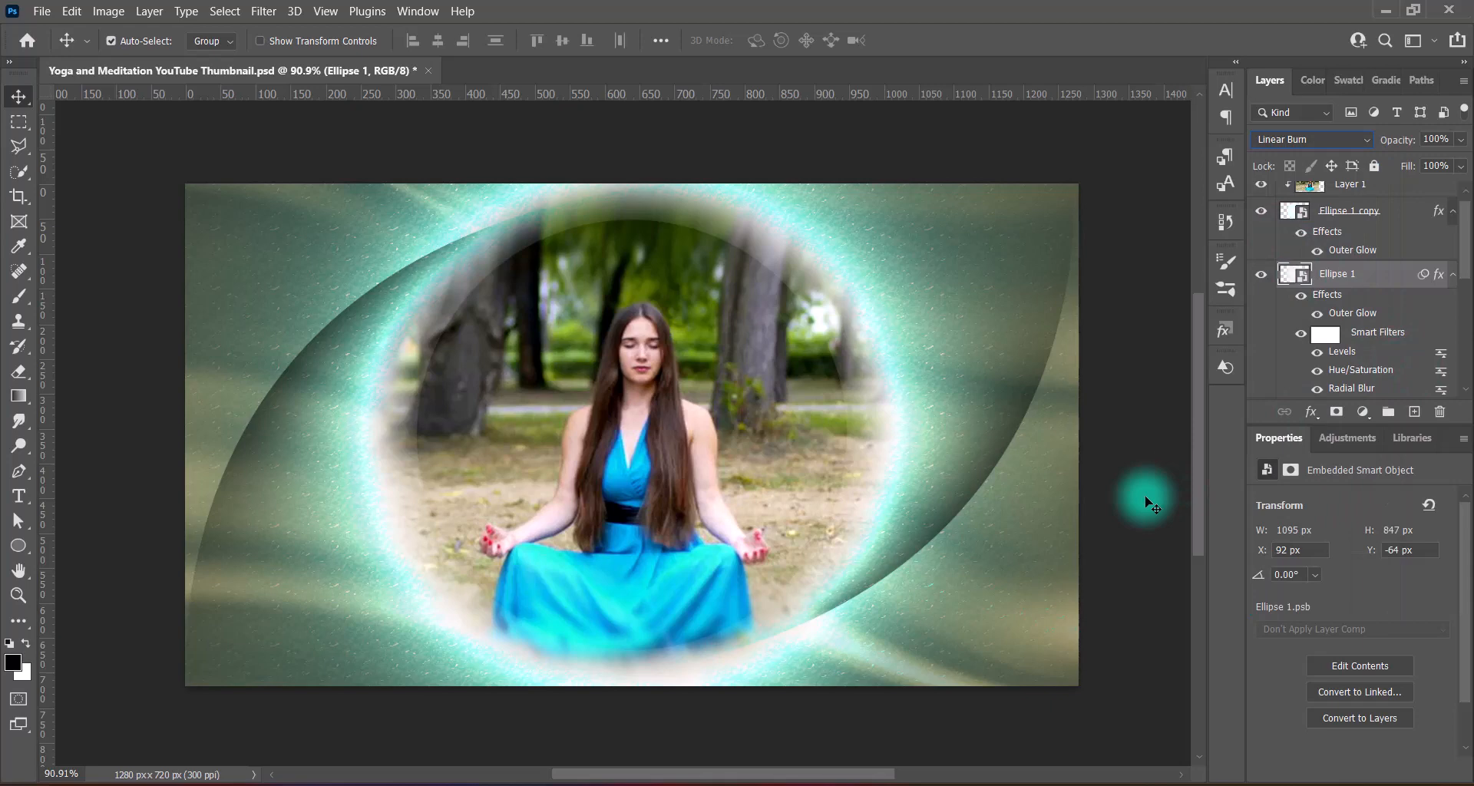
Try the Luminosity blend mode on the erased Layer 2 and set it back to Normal.
{"action": "scroll", "coordinate": [1444, 322], "scroll_direction": "down", "scroll_amount": 3}
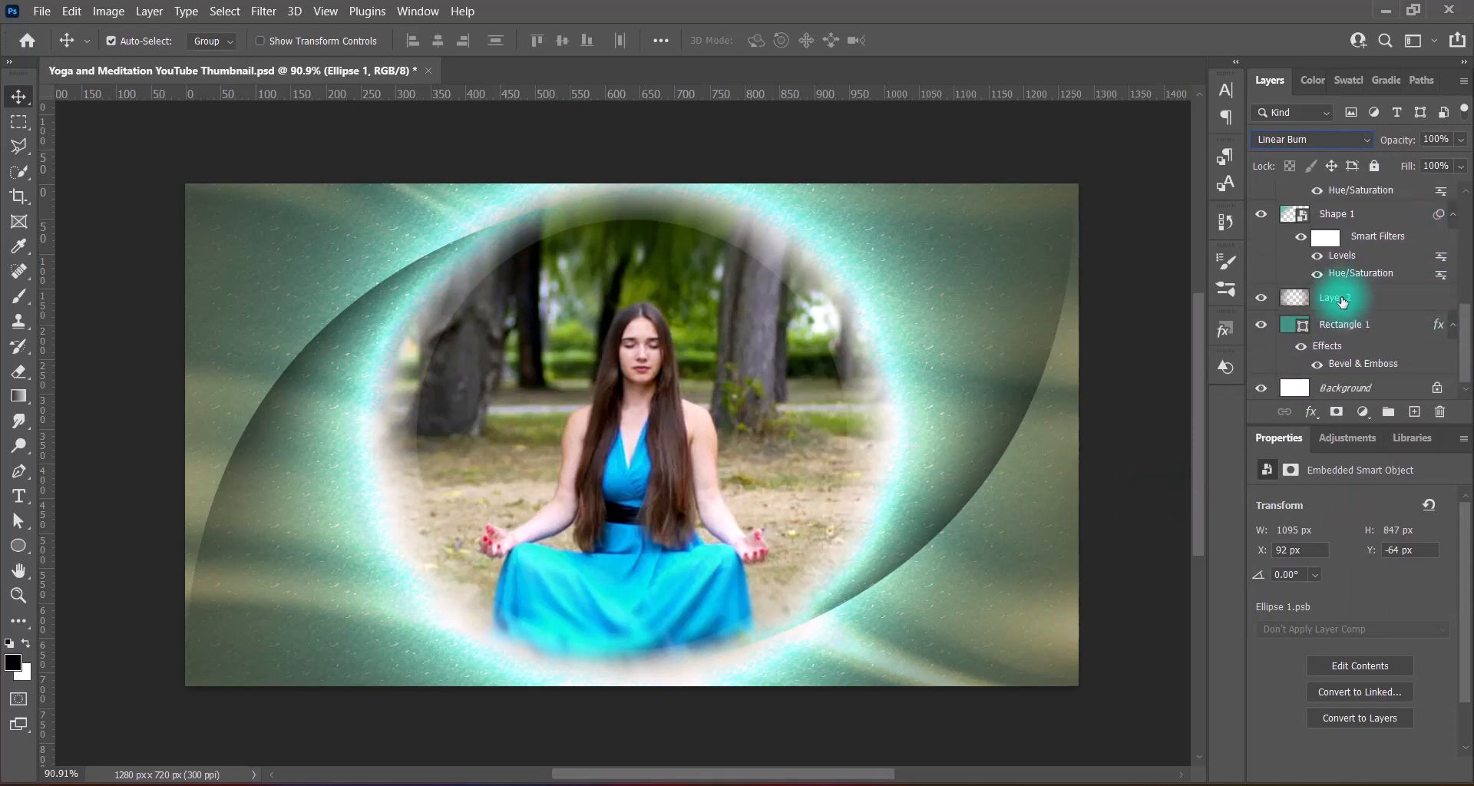
{"action": "left_click", "coordinate": [1343, 297]}
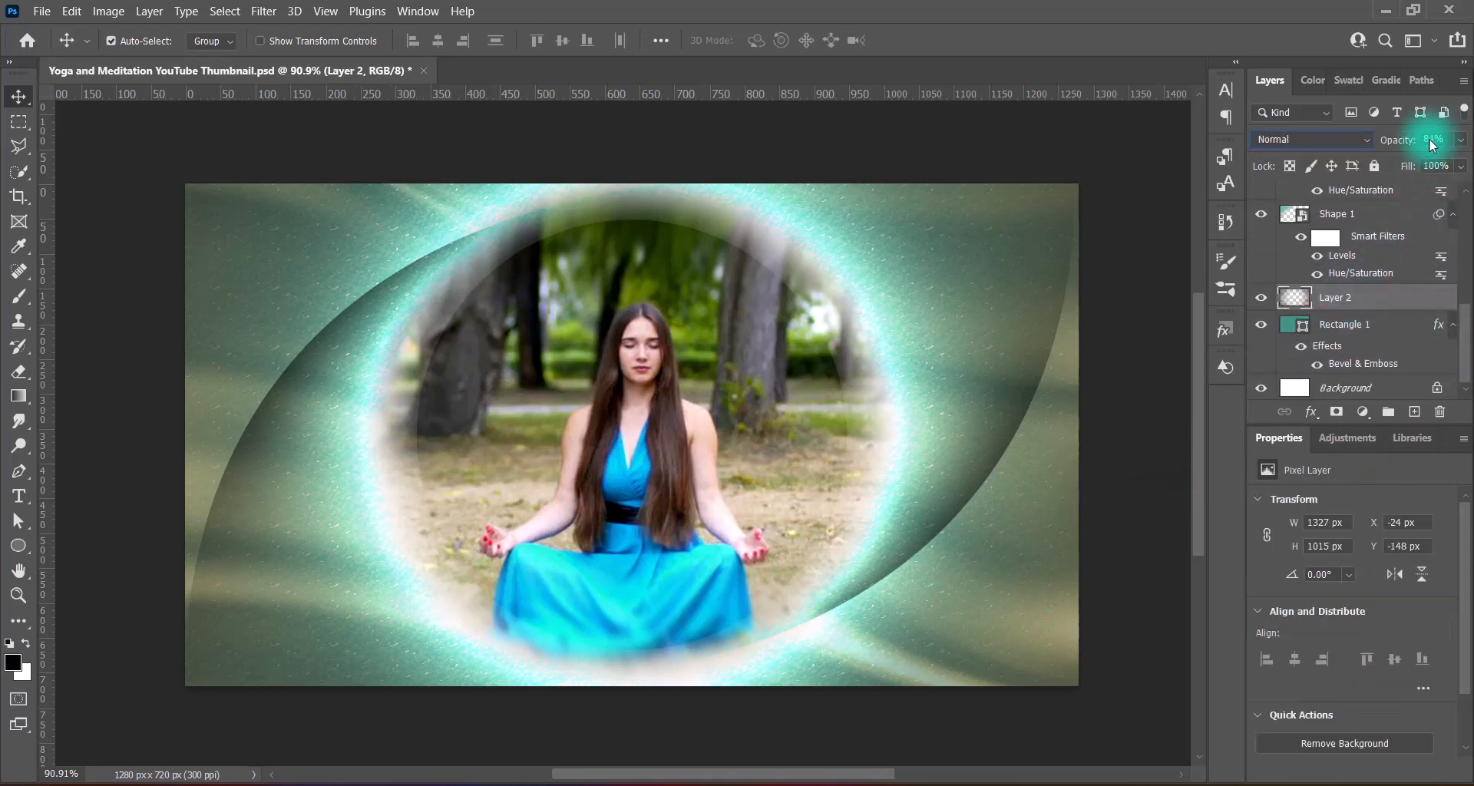
{"action": "left_click", "coordinate": [1336, 140]}
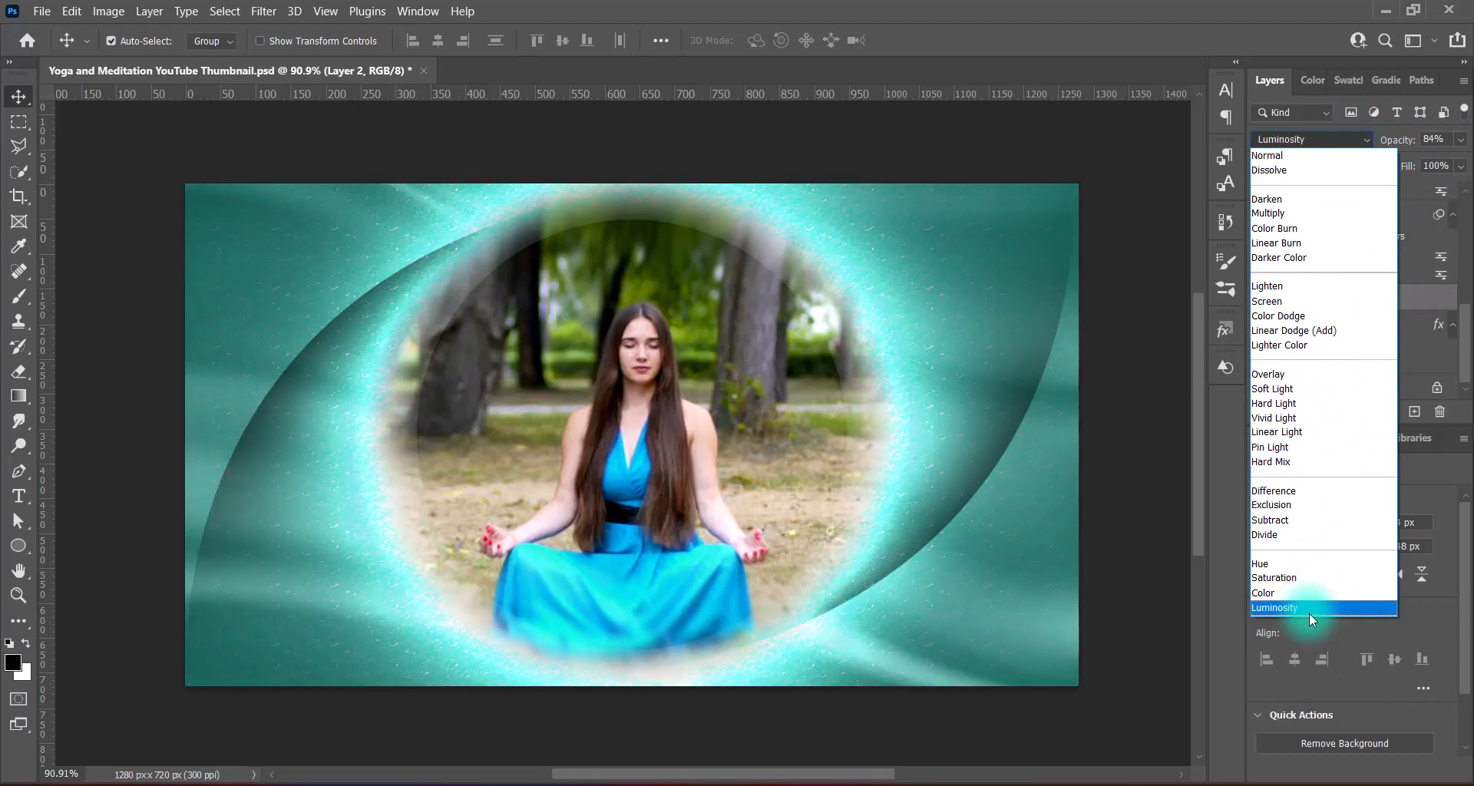
{"action": "left_click", "coordinate": [1273, 155]}
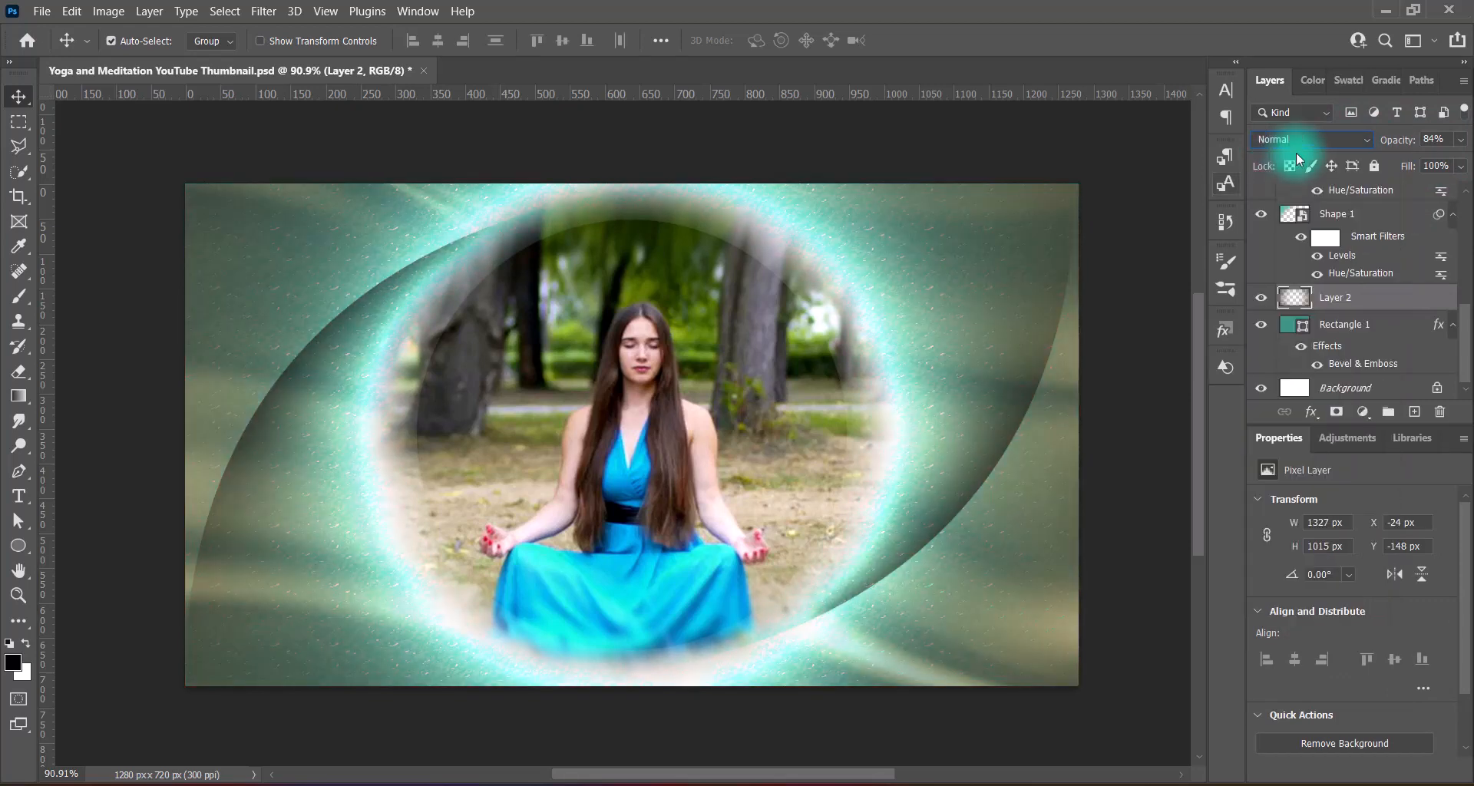
Set the opacity of Layer 2 to 87%.
{"action": "left_click", "coordinate": [1460, 139]}
{"action": "mouse_move", "coordinate": [1446, 163]}
{"action": "left_mouse_down"}
{"action": "mouse_move", "coordinate": [1464, 166]}
{"action": "mouse_move", "coordinate": [1446, 172]}
{"action": "left_mouse_up"}
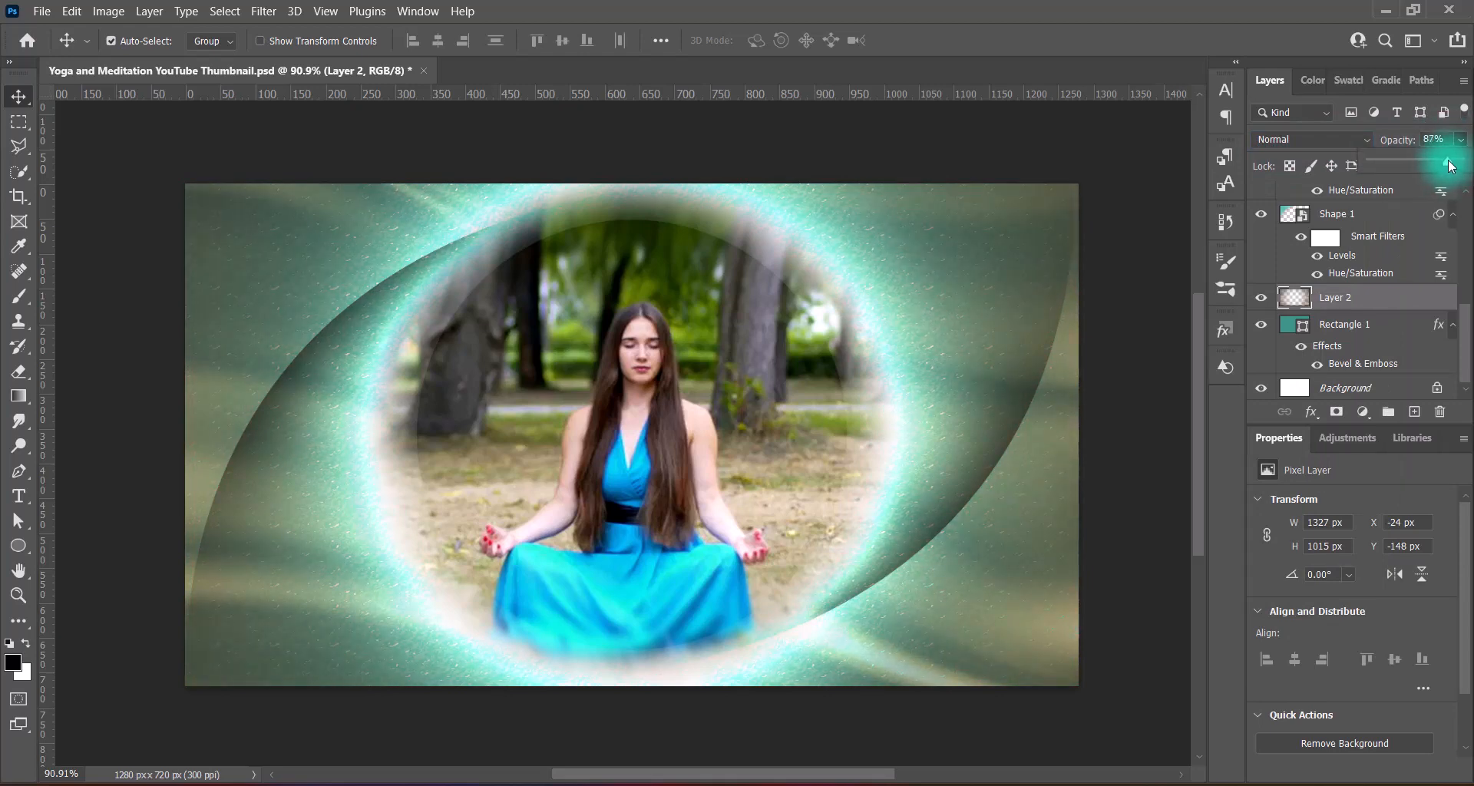
{"action": "left_click", "coordinate": [1138, 269]}
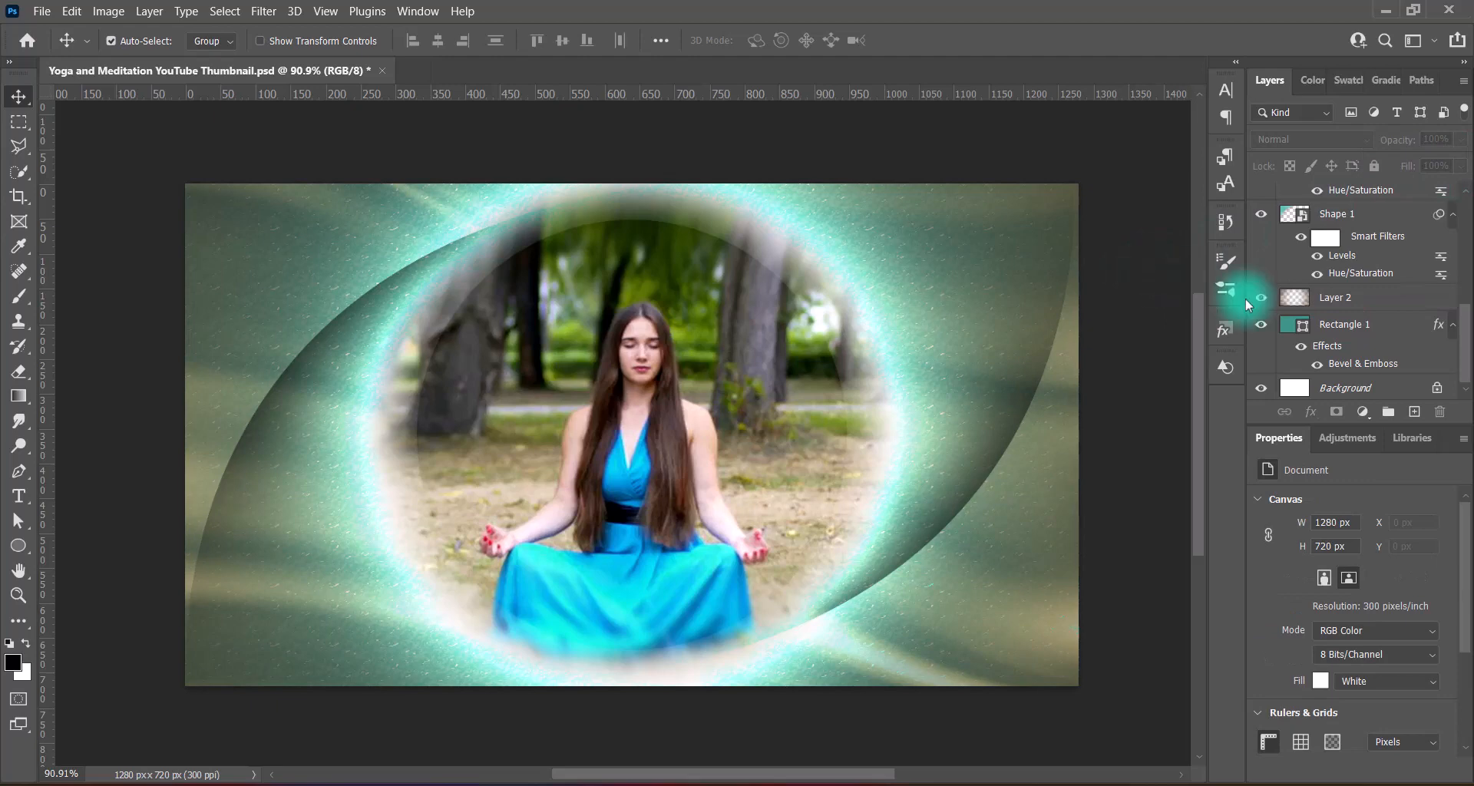
Lower the opacity of the Ellipse 1 layer to 87%.
{"action": "scroll", "coordinate": [1444, 307], "scroll_direction": "up", "scroll_amount": 4}
{"action": "left_click", "coordinate": [1379, 274]}
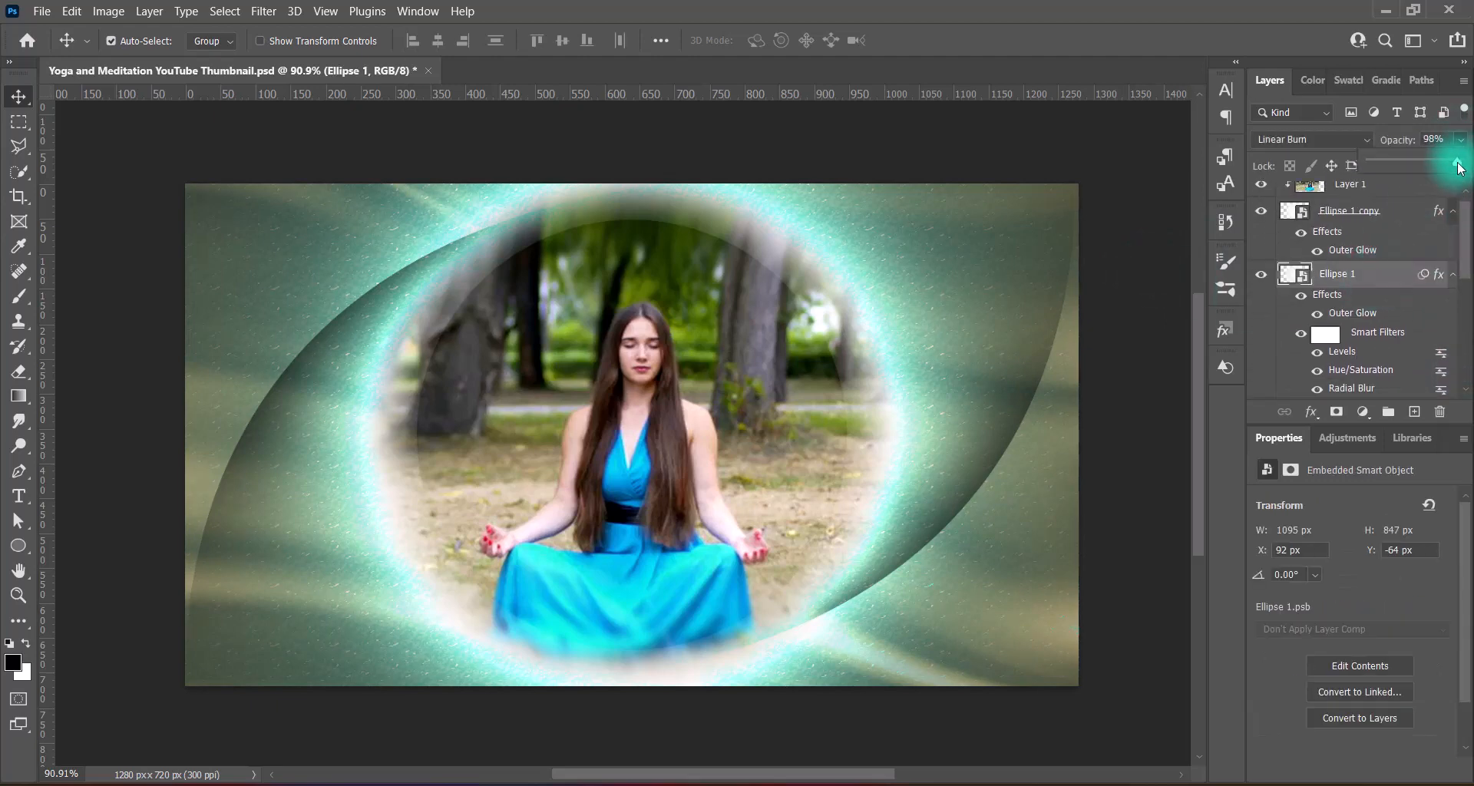
{"action": "left_click_drag", "start_coordinate": [1460, 168], "coordinate": [1448, 162]}
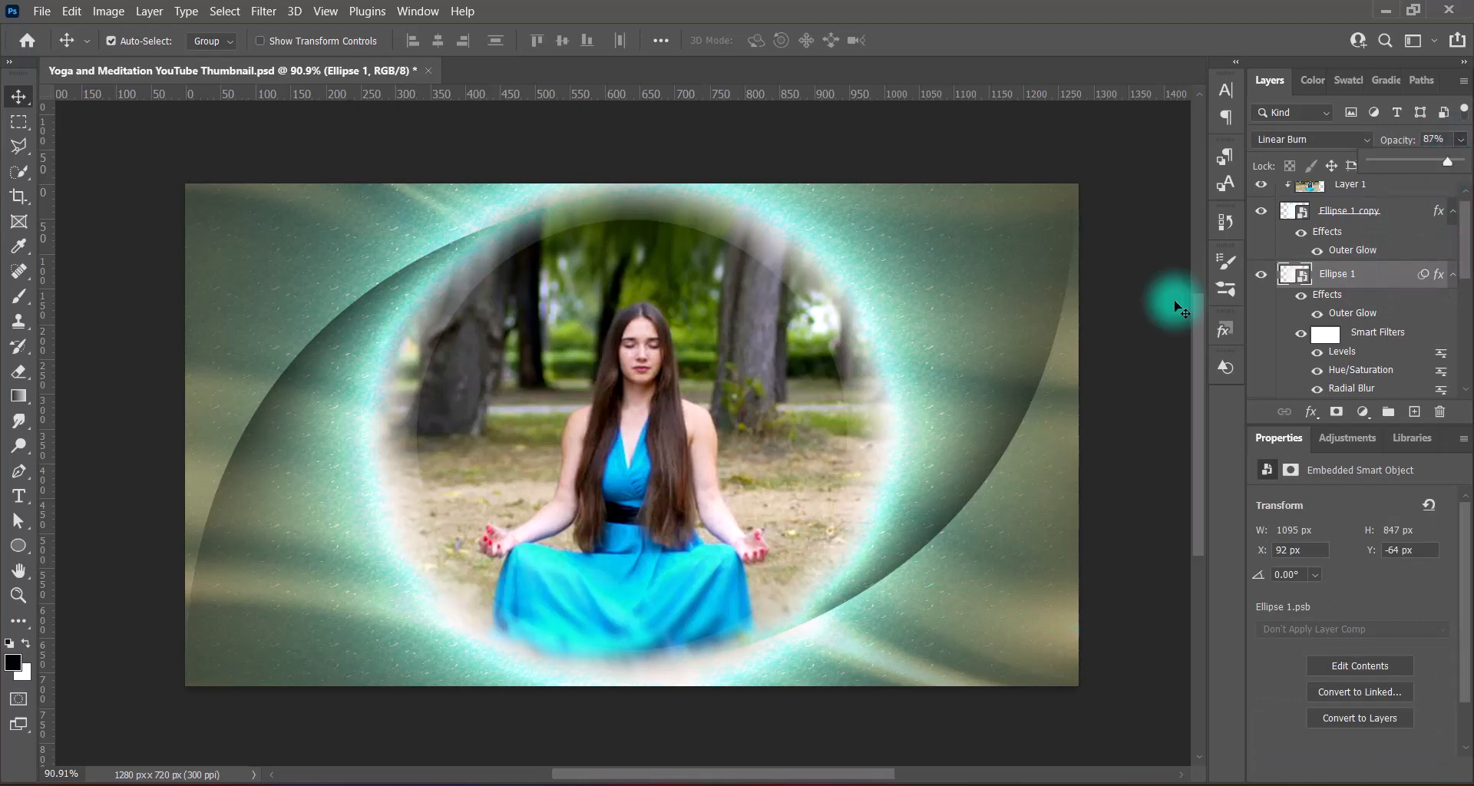
Add another Levels adjustment to the Shape 1 smart object using a preset.
{"action": "left_click", "coordinate": [214, 296]}
{"action": "left_click", "coordinate": [108, 11]}
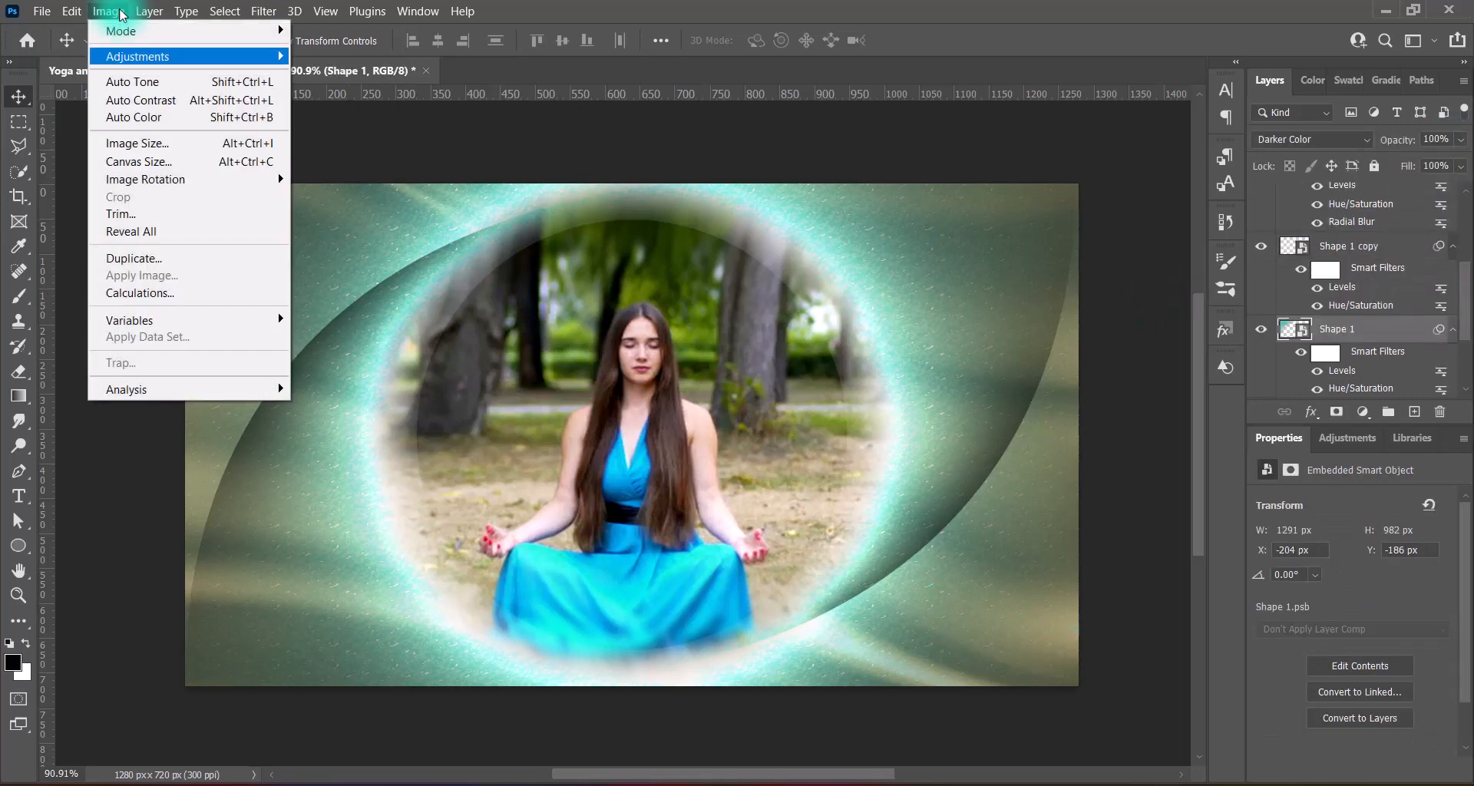
{"action": "mouse_move", "coordinate": [131, 56]}
{"action": "left_click", "coordinate": [344, 74]}
{"action": "left_click", "coordinate": [702, 158]}
{"action": "left_click", "coordinate": [674, 330]}
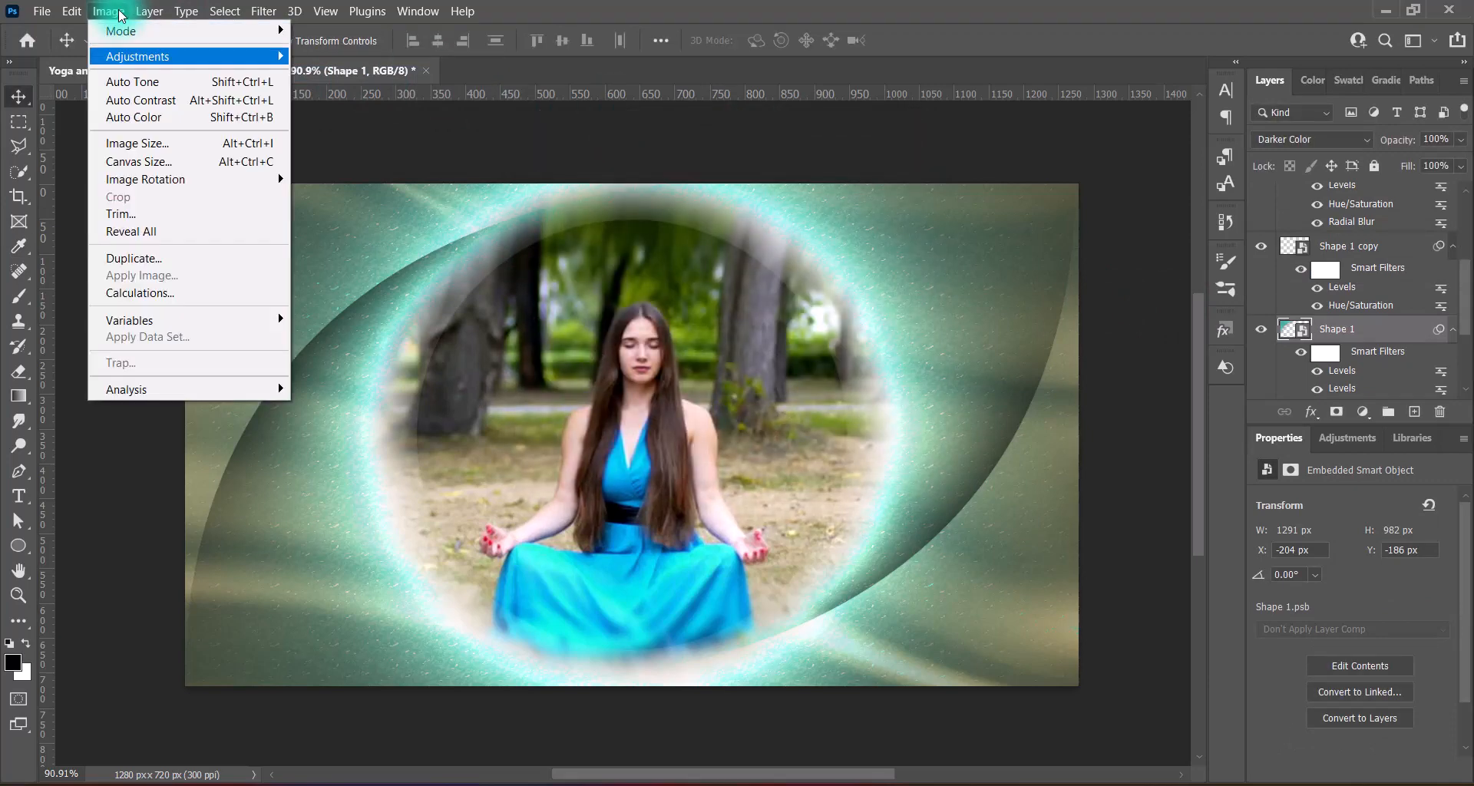
Try presets such as Increase Contrast 3 and Darker in a further Levels adjustment on Shape 1.
{"action": "mouse_move", "coordinate": [132, 56]}
{"action": "left_click", "coordinate": [339, 75]}
{"action": "left_click", "coordinate": [688, 157]}
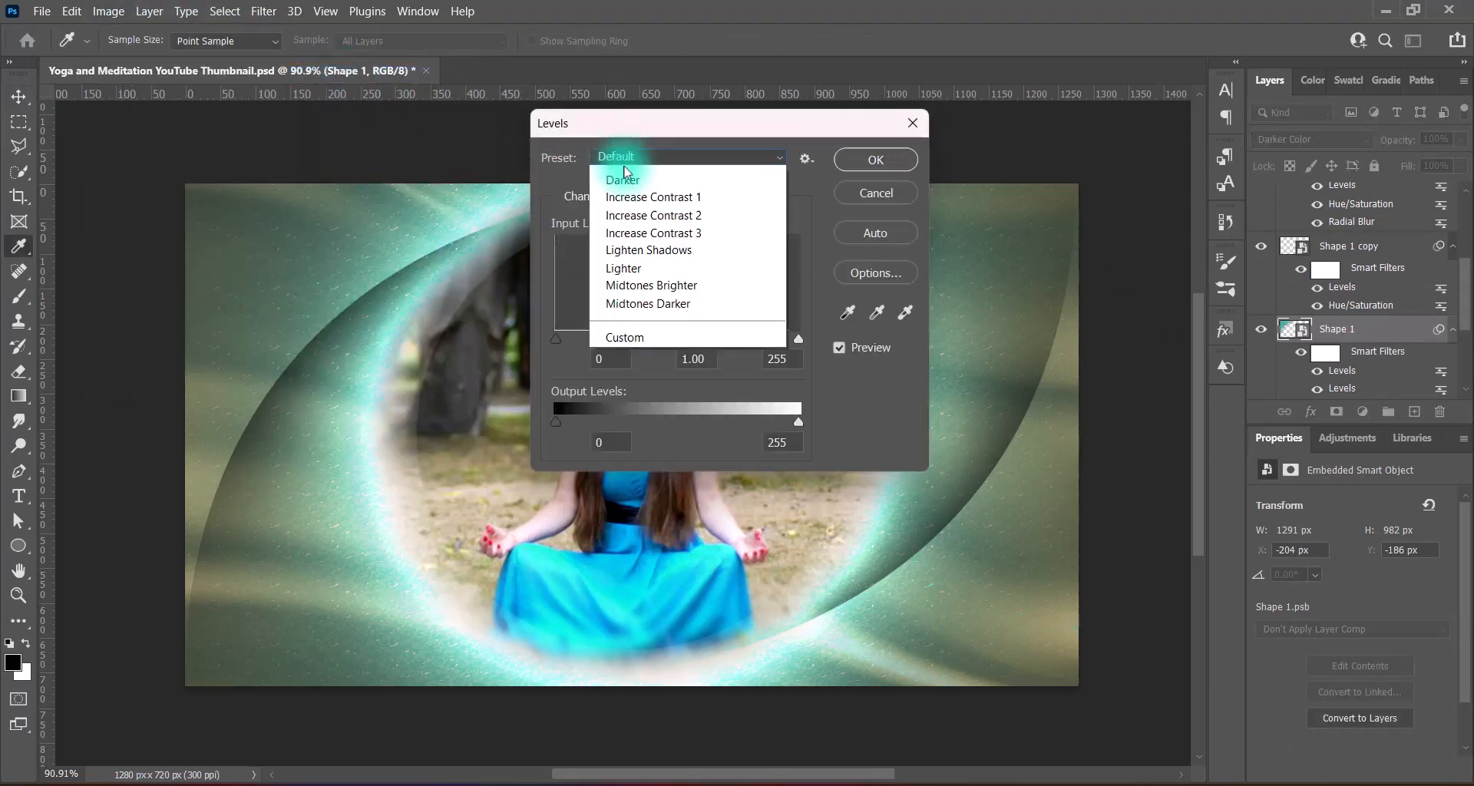
{"action": "left_click", "coordinate": [625, 263]}
{"action": "left_click", "coordinate": [687, 157]}
{"action": "left_click", "coordinate": [623, 210]}
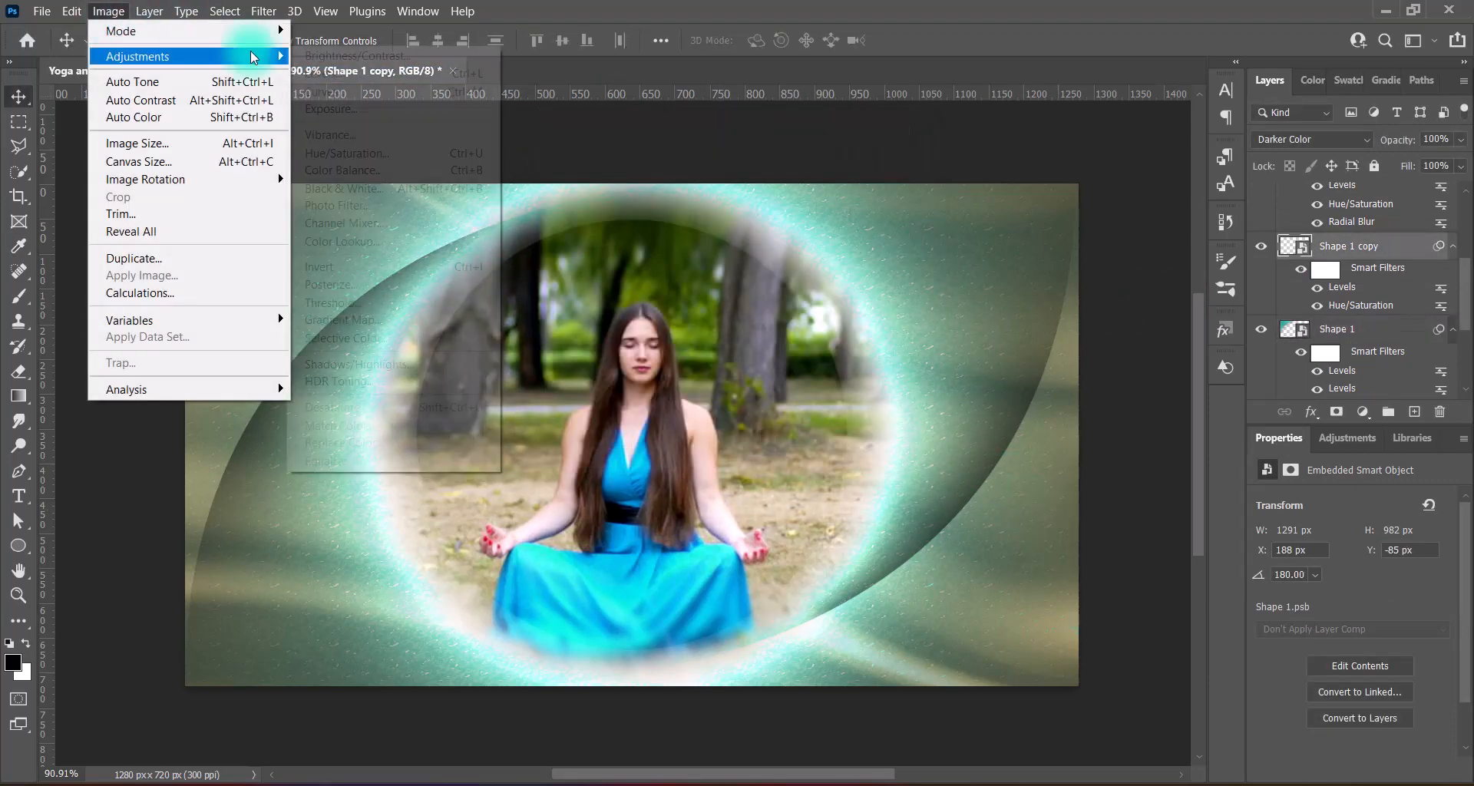
Add another Levels adjustment to Shape 1 copy using the Midtones Darker preset.
{"action": "mouse_move", "coordinate": [131, 56]}
{"action": "left_click", "coordinate": [339, 75]}
{"action": "left_click", "coordinate": [687, 157]}
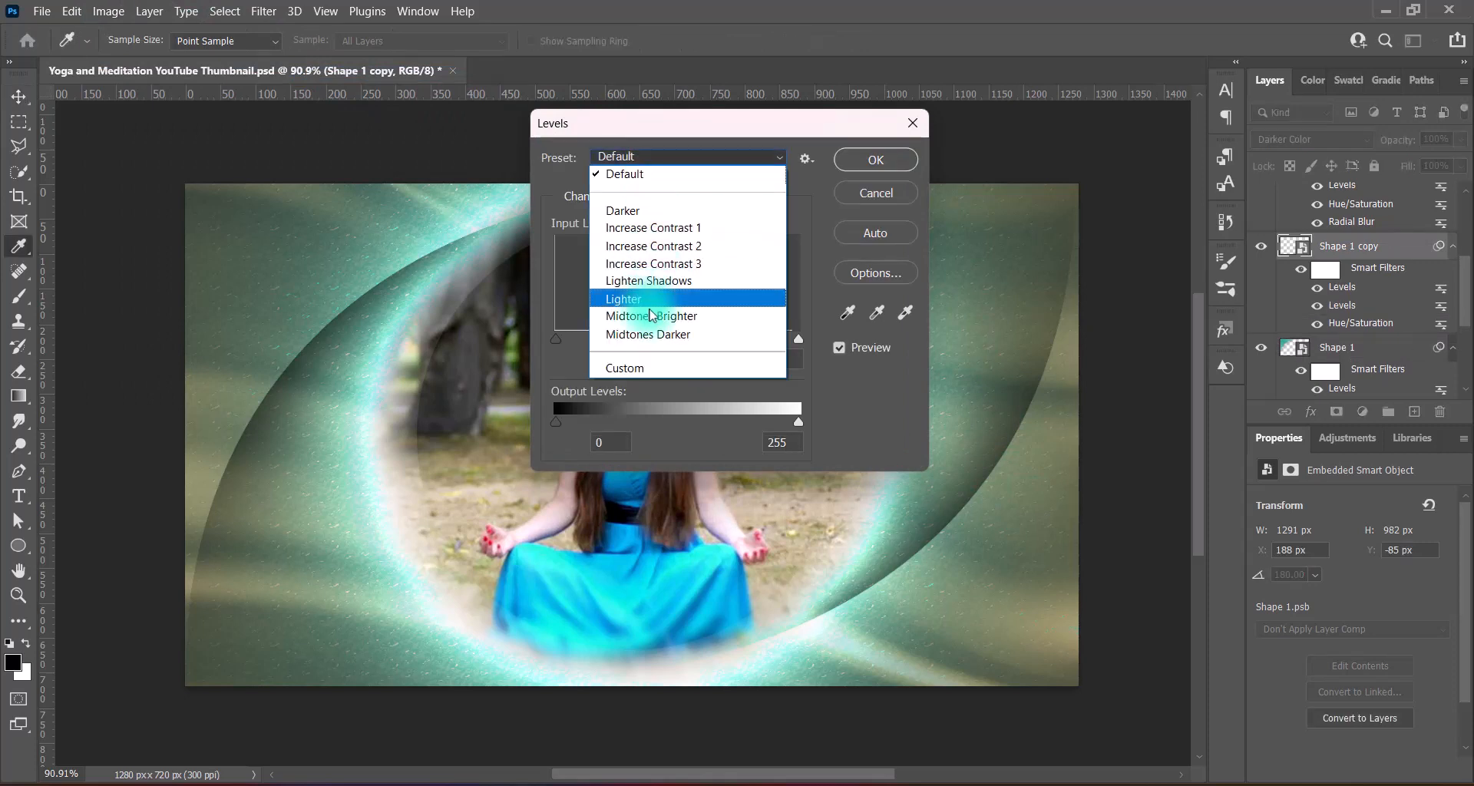
{"action": "left_click", "coordinate": [674, 312]}
{"action": "left_click", "coordinate": [648, 157]}
{"action": "left_click", "coordinate": [648, 335]}
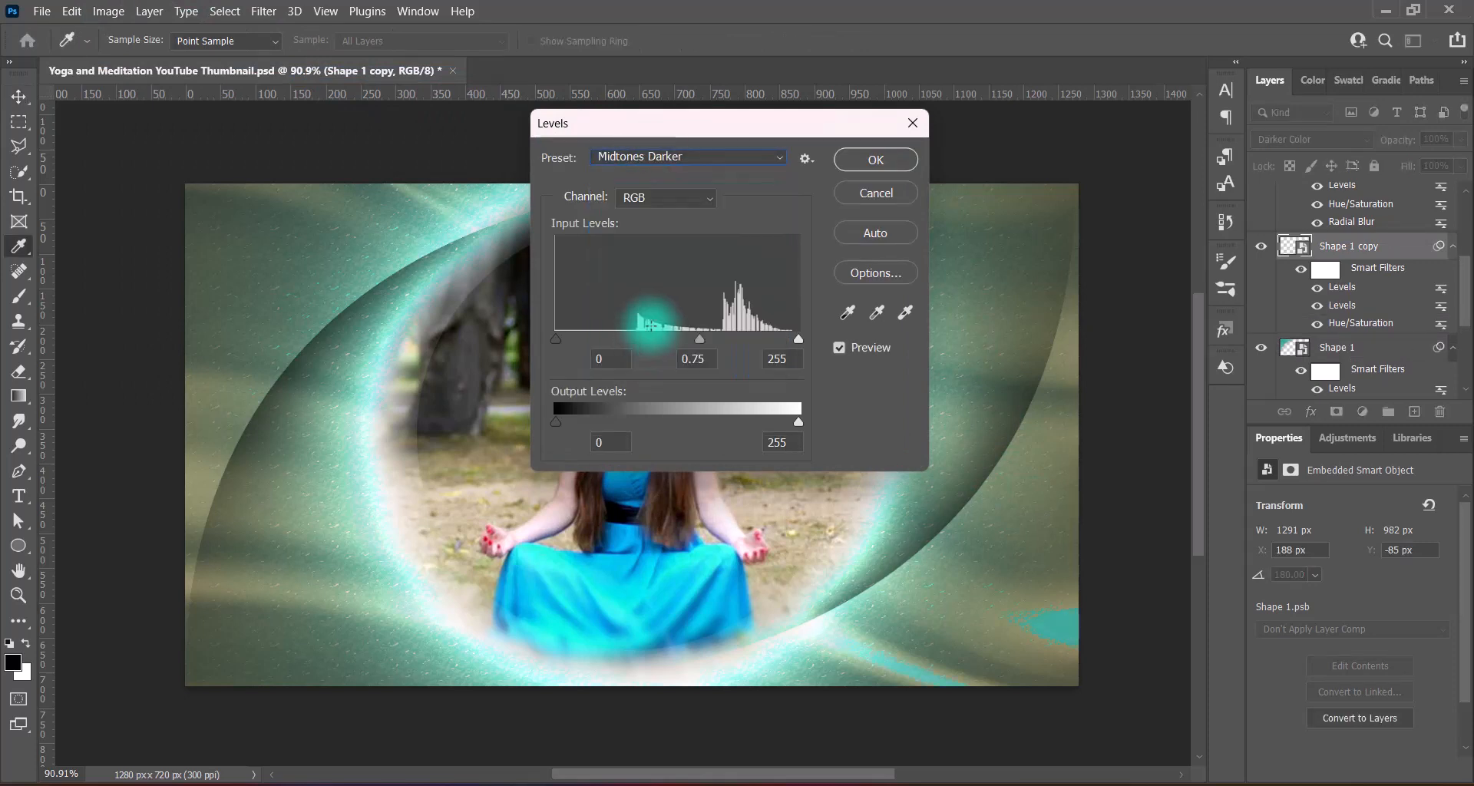
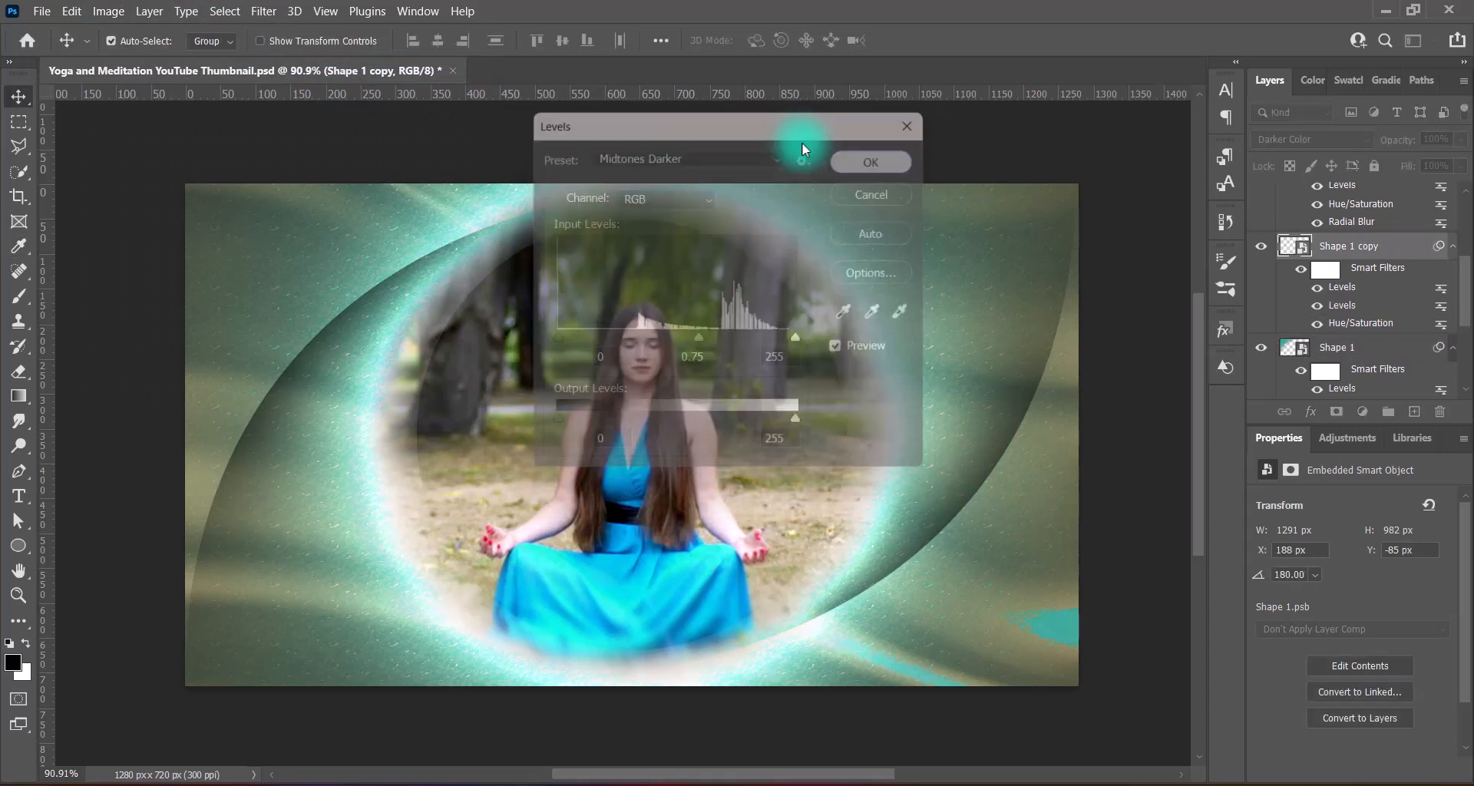
Try a further Levels adjustment with the Darker preset on Shape 1 copy.
{"action": "left_click", "coordinate": [108, 10]}
{"action": "mouse_move", "coordinate": [132, 56]}
{"action": "left_click", "coordinate": [339, 75]}
{"action": "left_click", "coordinate": [648, 157]}
{"action": "left_click", "coordinate": [663, 207]}
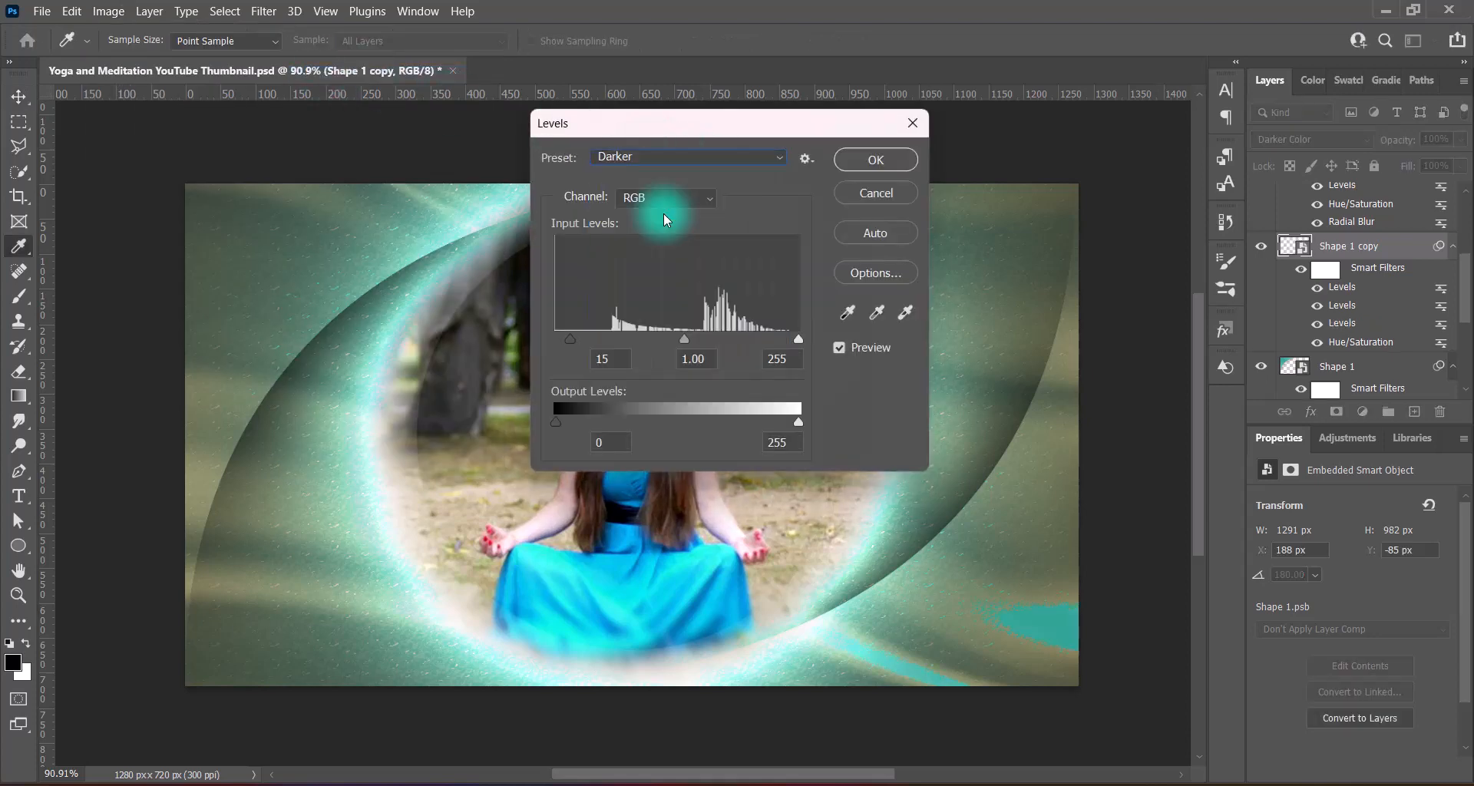
{"action": "left_click", "coordinate": [867, 192]}
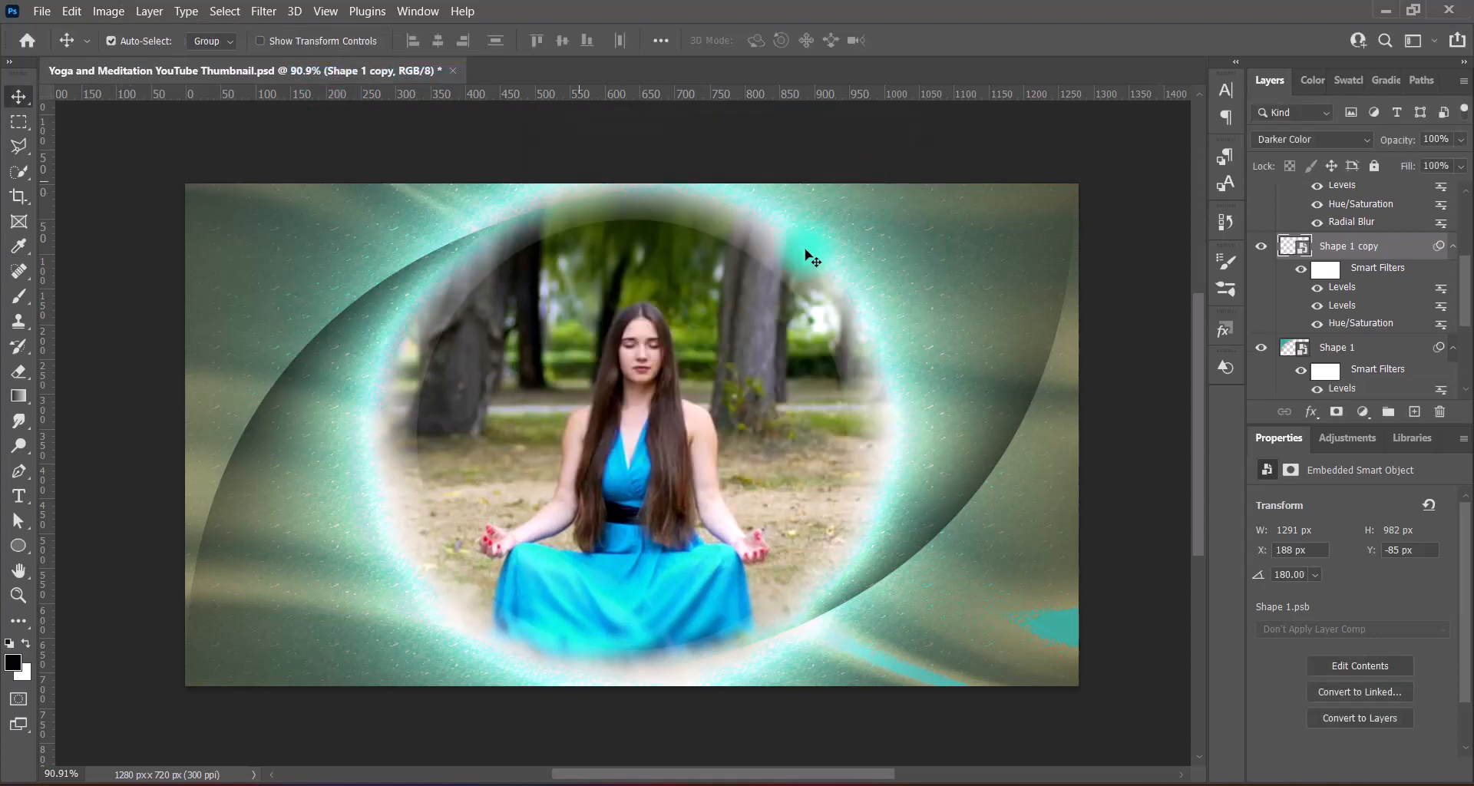
Save the thumbnail document and select the meditation photo on Layer 1.
{"action": "left_click", "coordinate": [778, 280]}
{"action": "left_click", "coordinate": [1123, 413]}
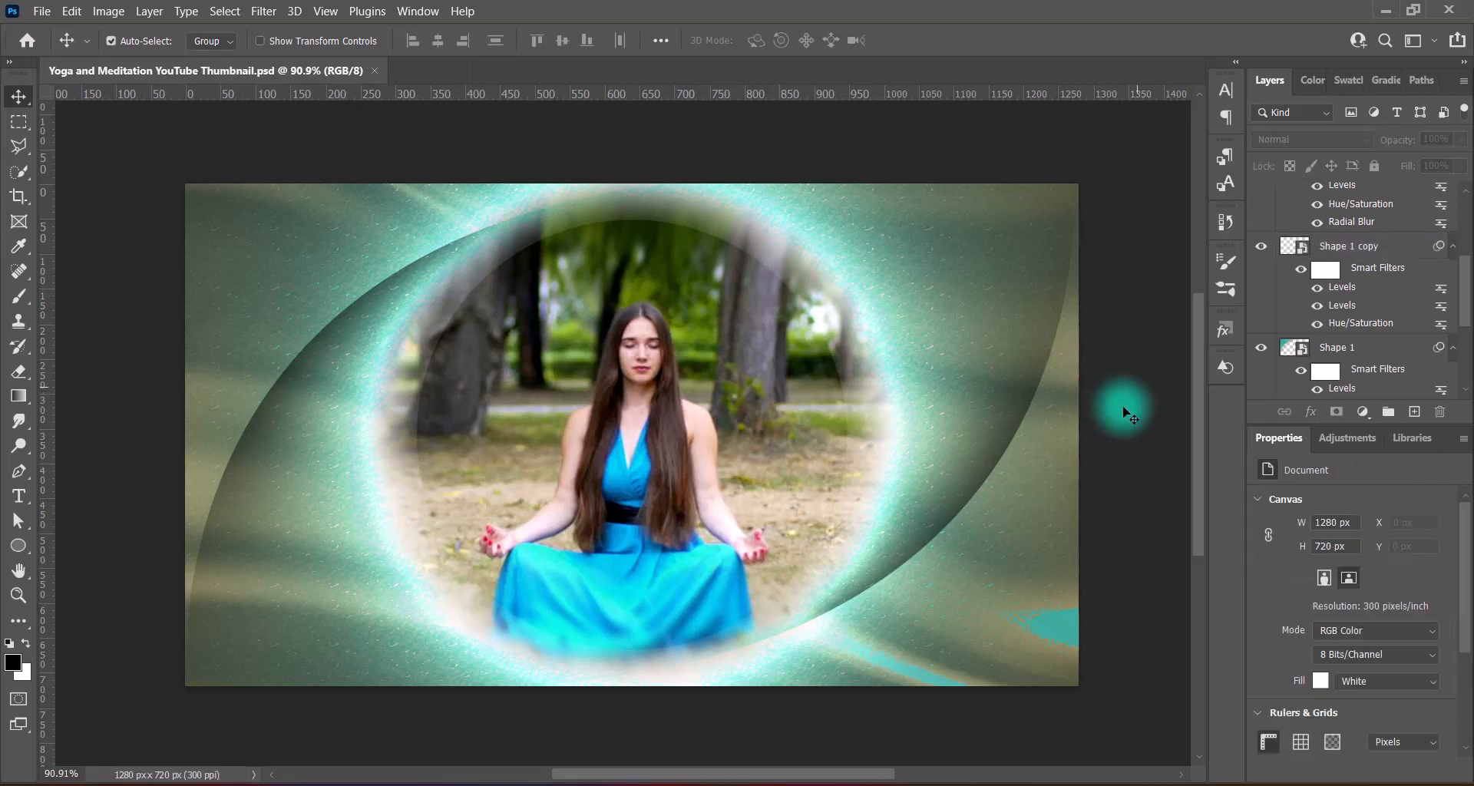
{"action": "left_click", "coordinate": [669, 446]}
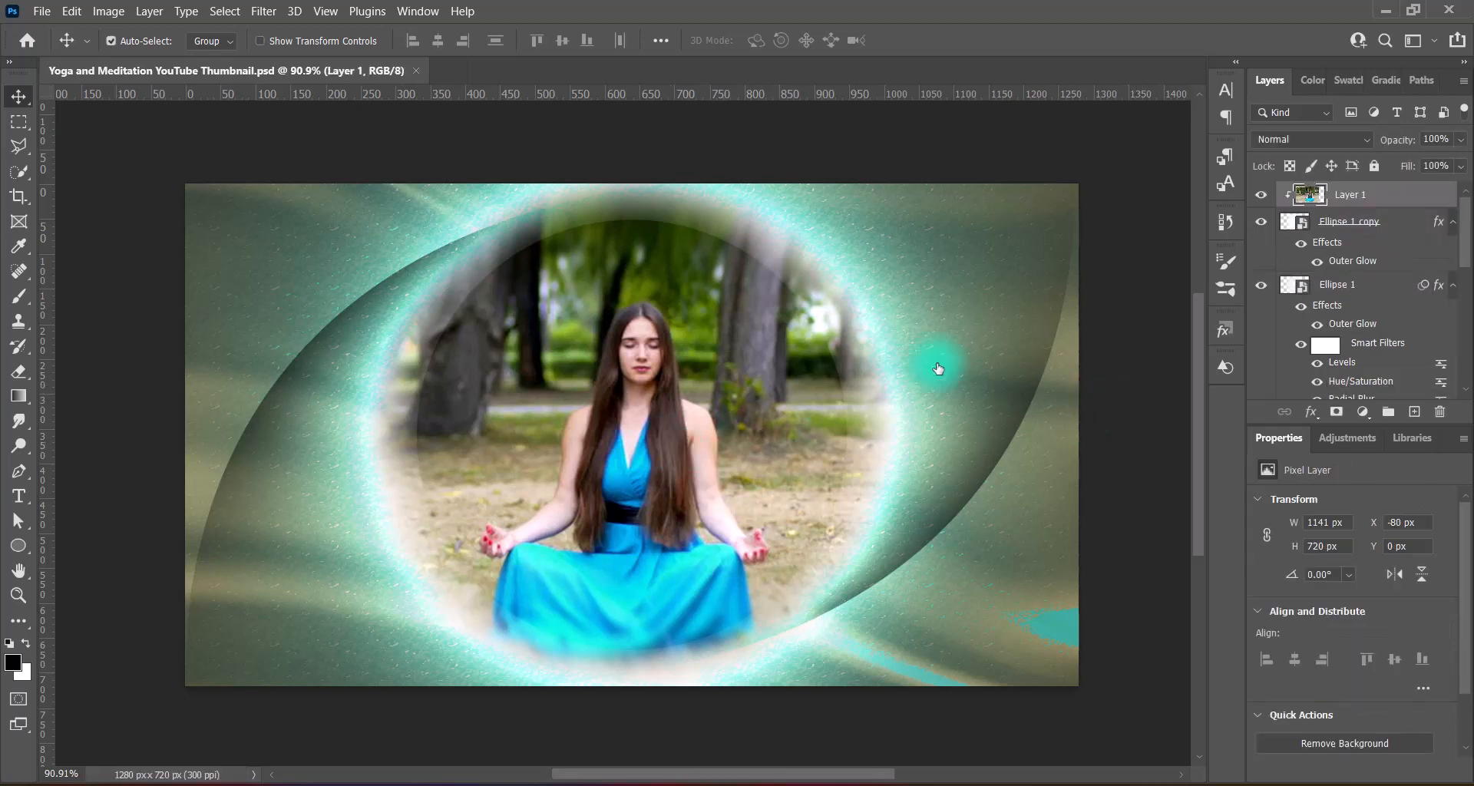
Nudge the meditation photo on Layer 1 up a few pixels together with the Ellipse 1 and Ellipse 1 copy layers.
{"action": "left_click", "coordinate": [1396, 221], "text": "ctrl"}
{"action": "left_click", "coordinate": [1391, 286], "text": "ctrl"}
{"action": "key", "text": "Up"}
{"action": "key", "text": "Up"}
{"action": "key", "text": "Up"}
{"action": "key", "text": "Up"}
{"action": "key", "text": "Up"}
{"action": "key", "text": "Up"}
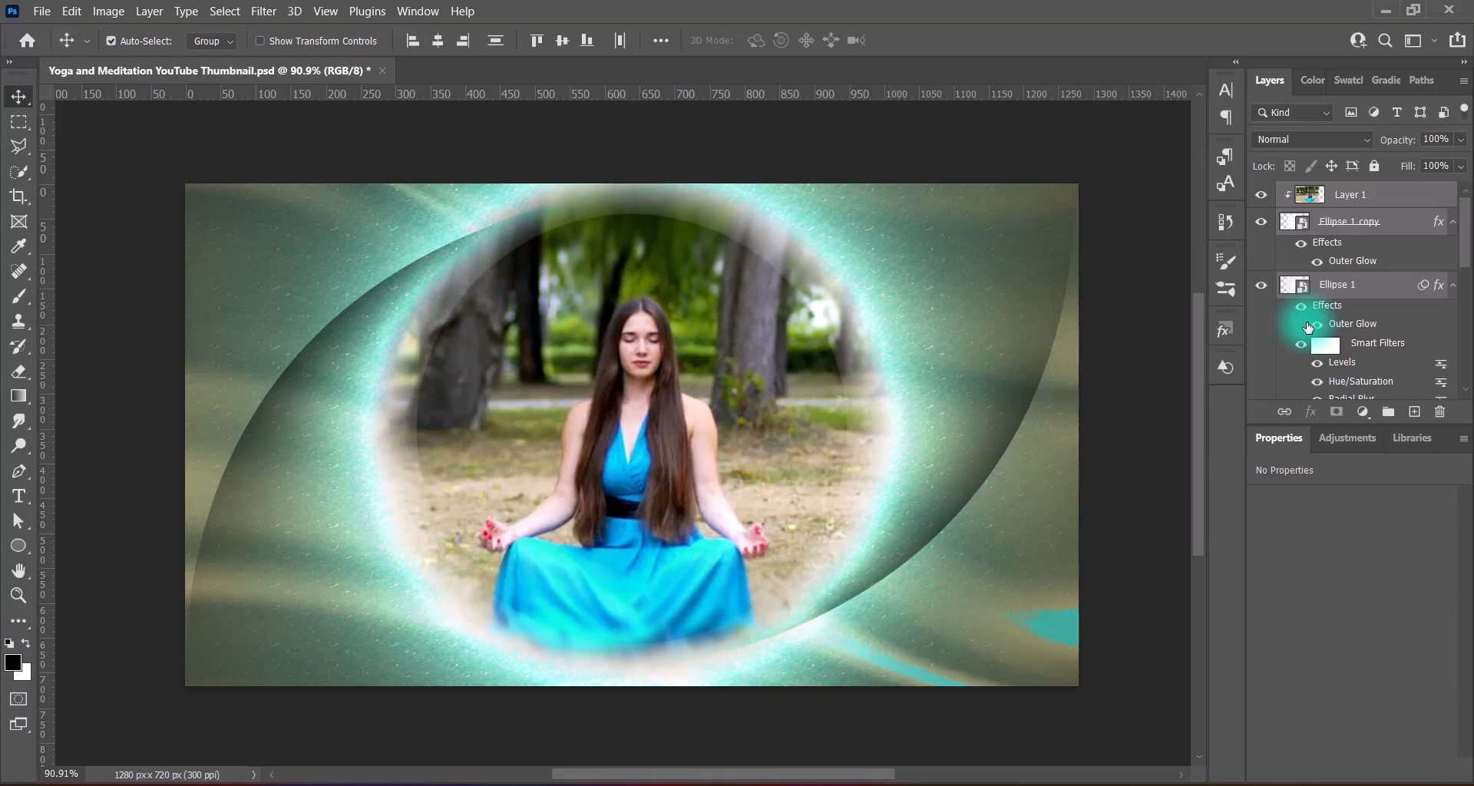
Add a new layer above Layer 1 and start centred New Adamsterdam-free placeholder text over the skirt at 12 pt.
{"action": "left_click", "coordinate": [1351, 194]}
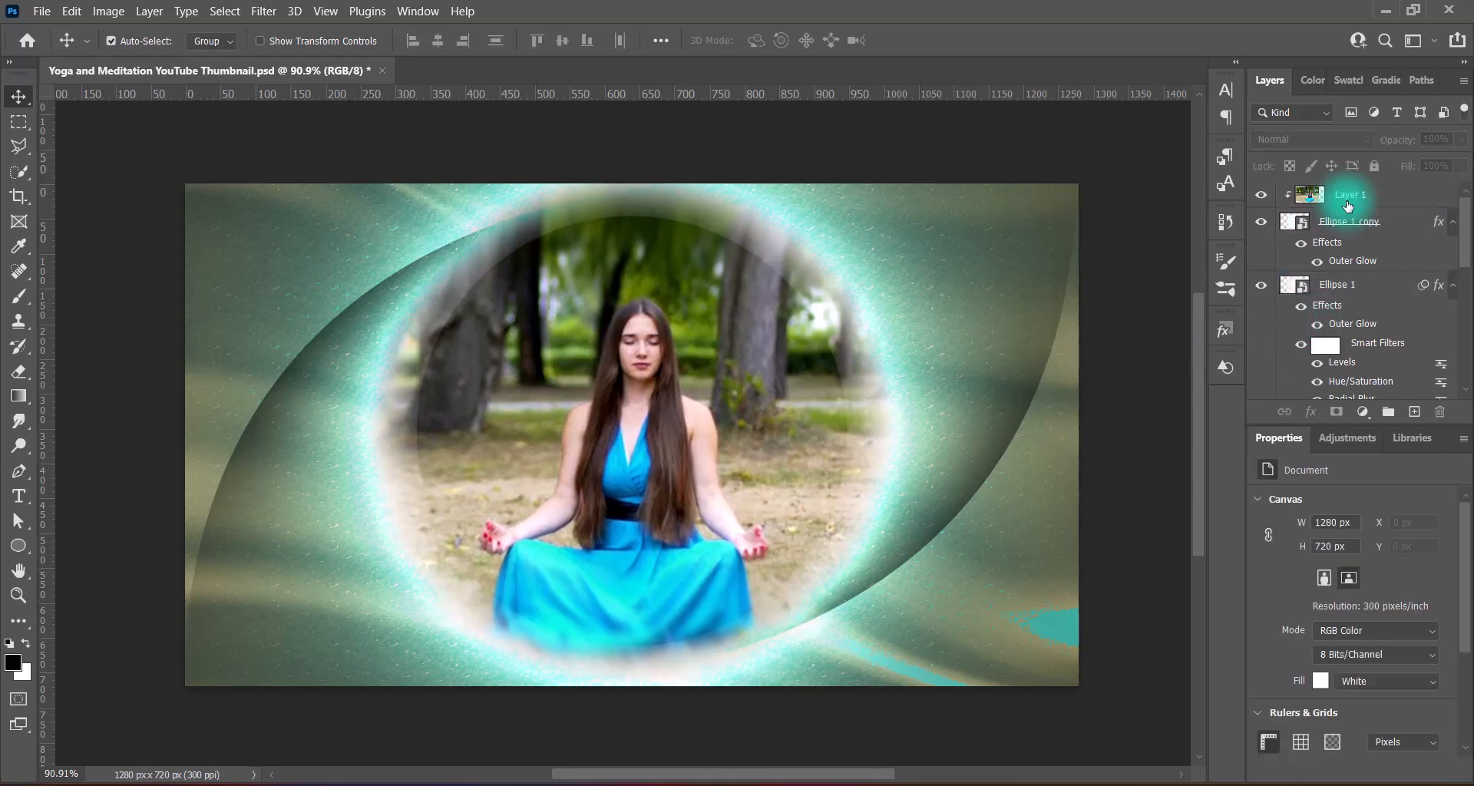
{"action": "left_click", "coordinate": [1414, 412]}
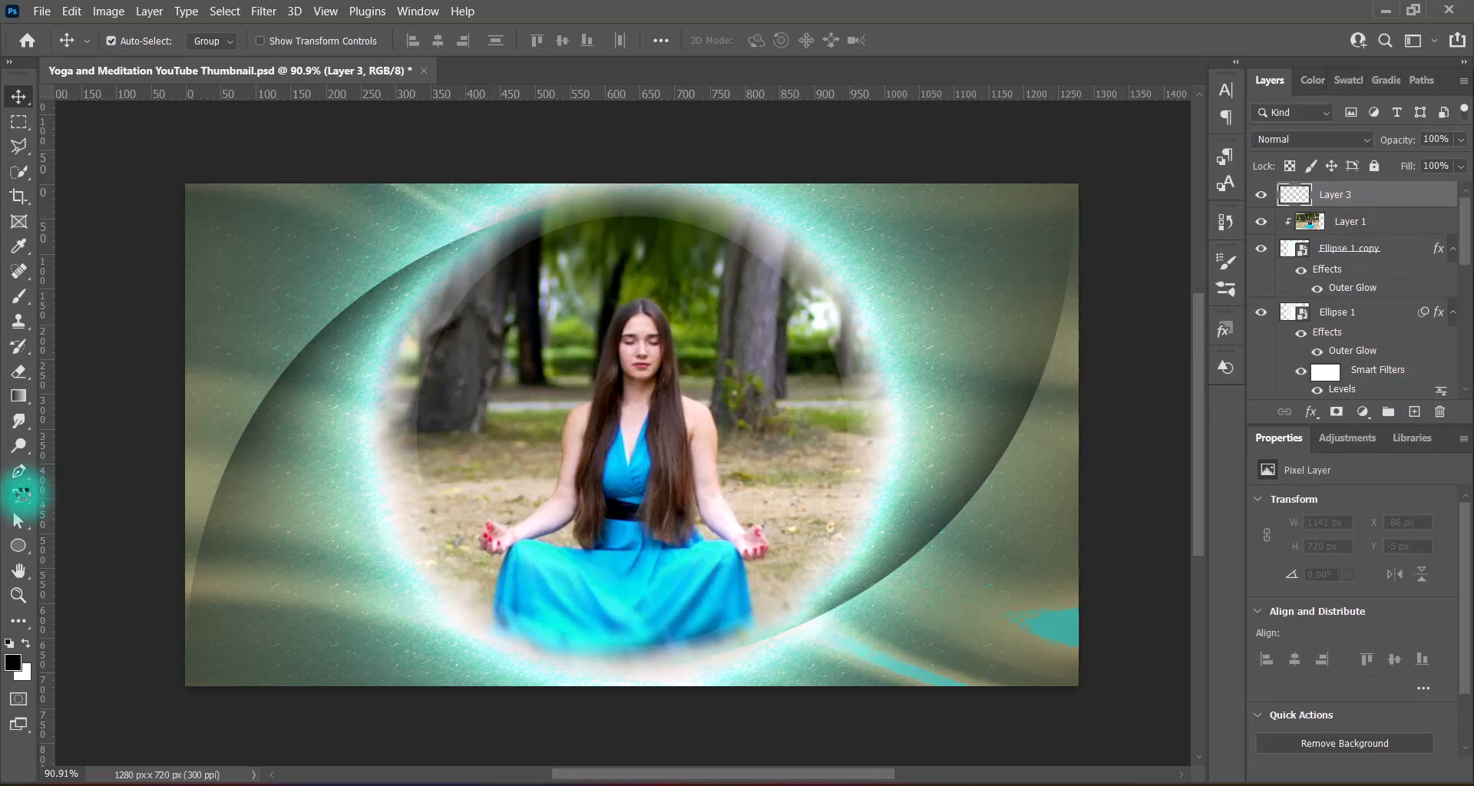
{"action": "left_click", "coordinate": [22, 492]}
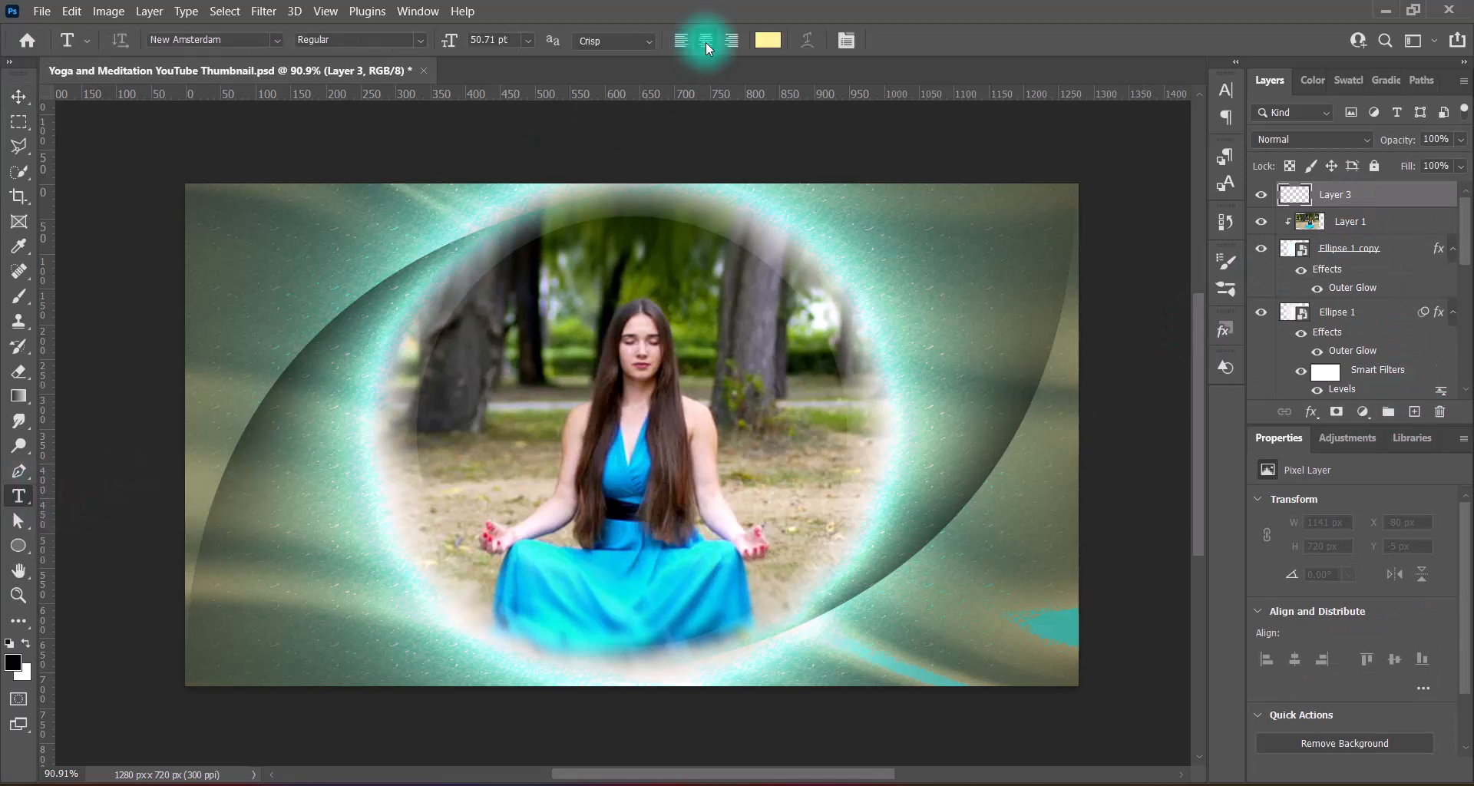
{"action": "left_click", "coordinate": [634, 596]}
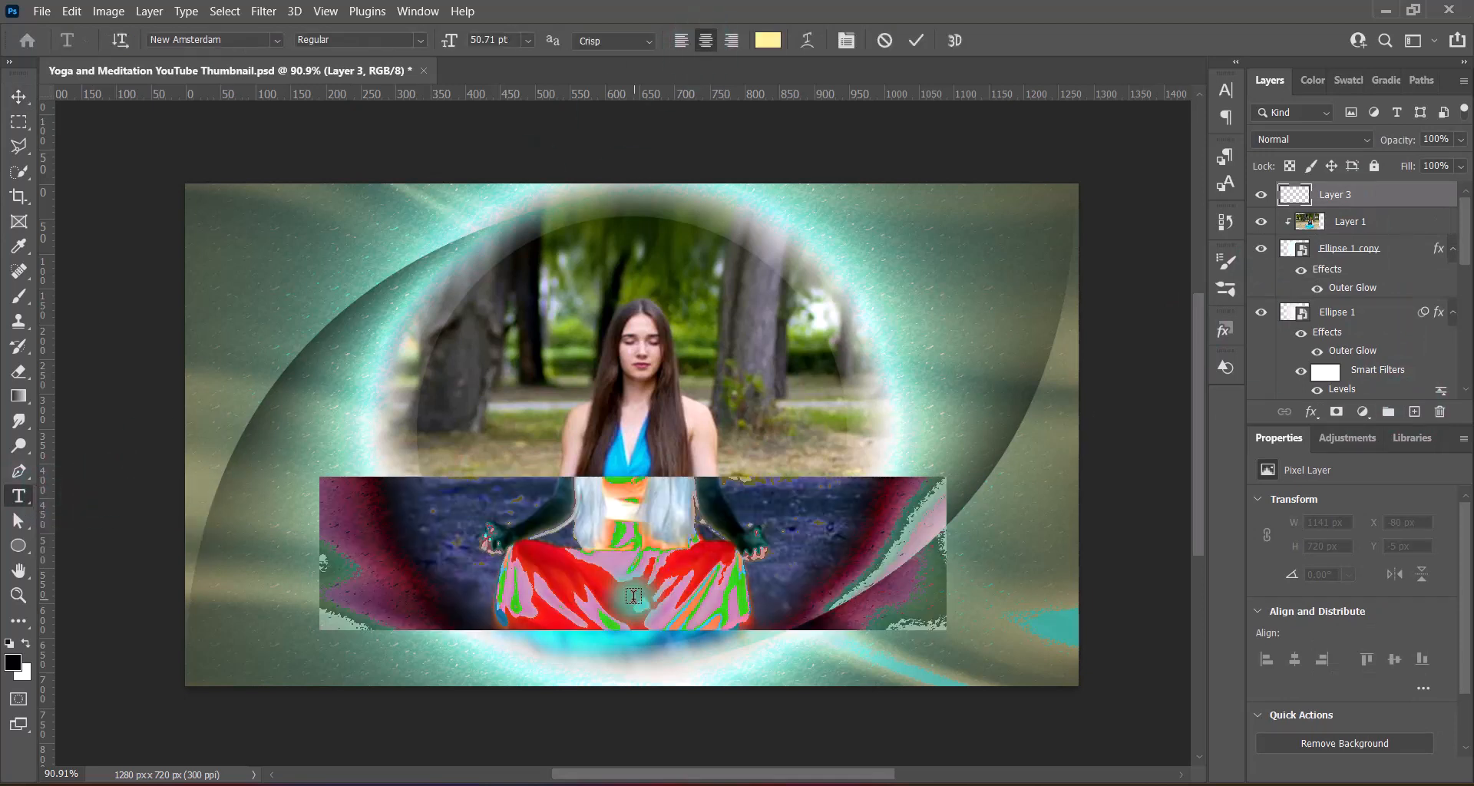
{"action": "left_click", "coordinate": [527, 41]}
{"action": "left_click", "coordinate": [505, 156]}
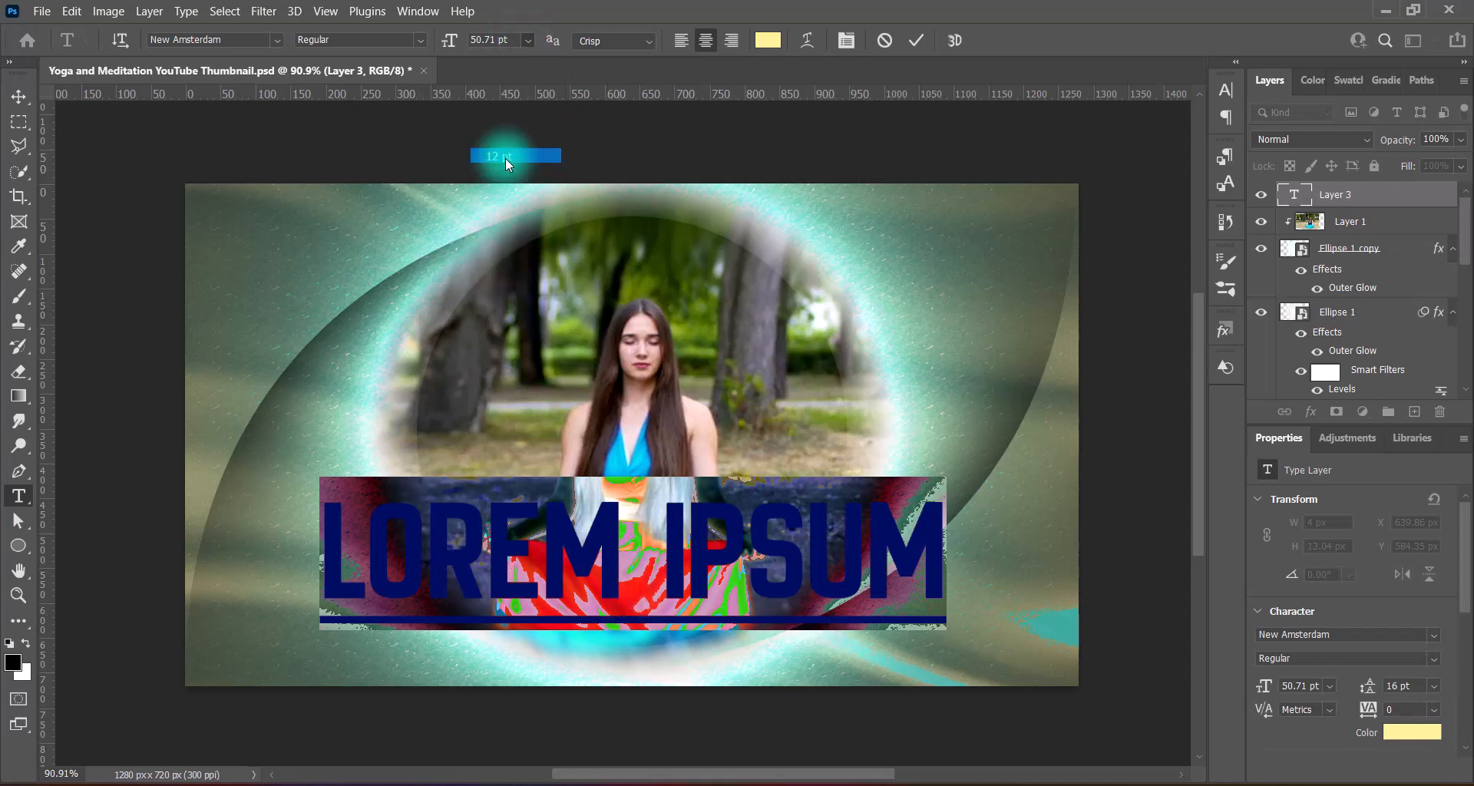
{"action": "left_click", "coordinate": [1226, 91]}
{"action": "left_click", "coordinate": [1180, 85]}
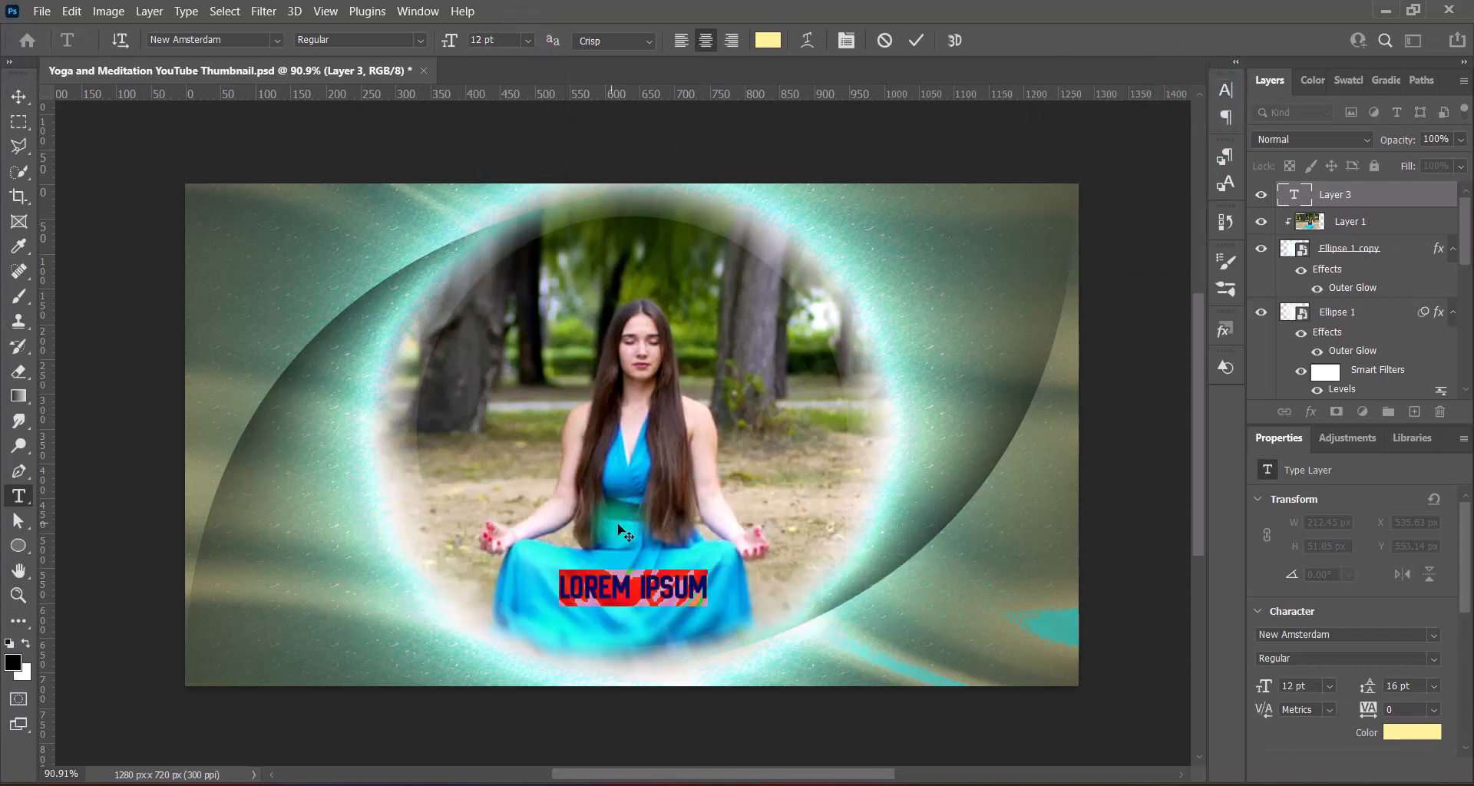
Enter the title on two lines, "Awaken Your Inner Light" above "Yoga & Meditation Series", without the colon between them.
{"action": "type", "text": "AWAKEN YOUR INNER LIGHT: YOGA & MEDITATION SERIES"}
{"action": "key", "text": "BackSpace"}
{"action": "key", "text": "BackSpace"}
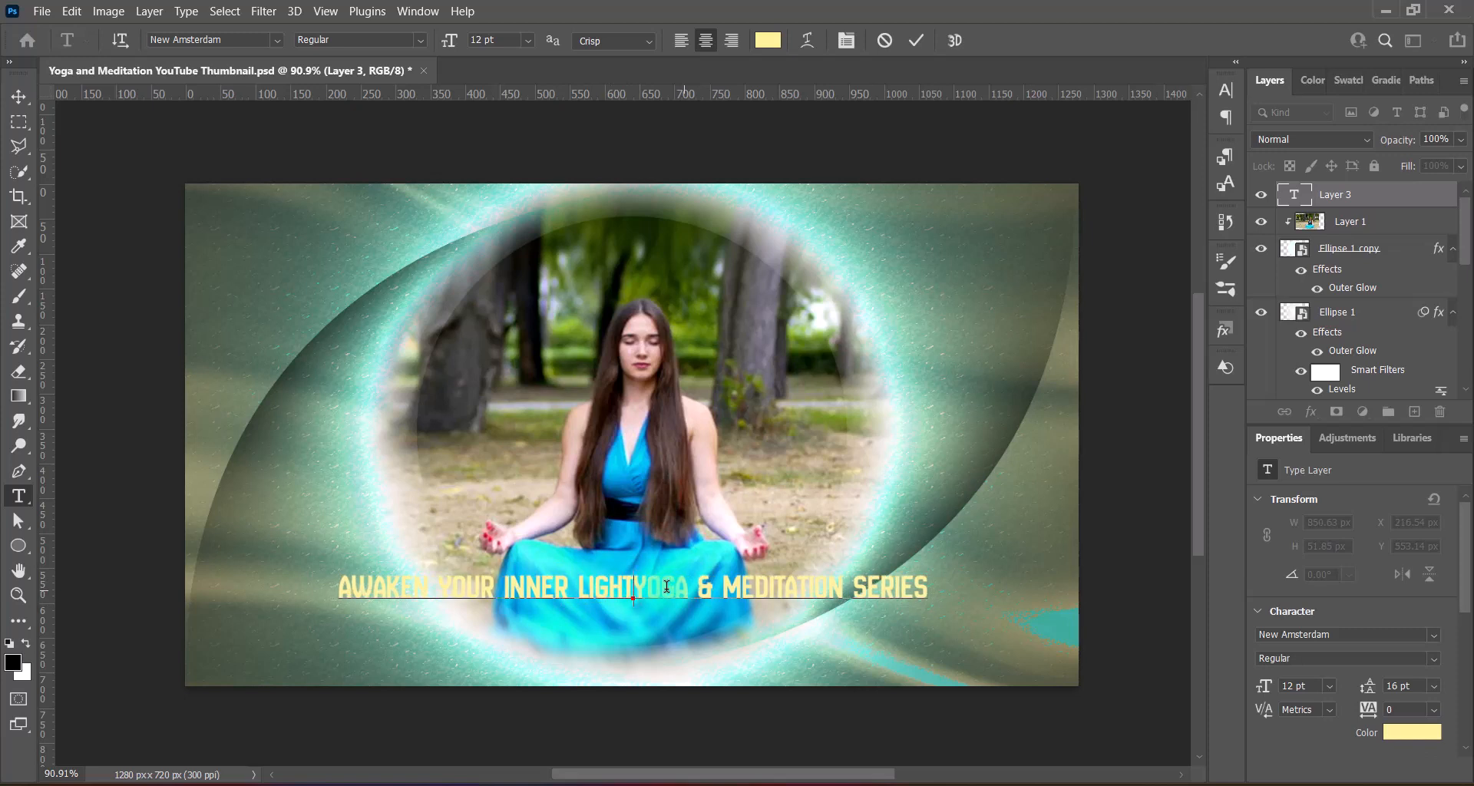
{"action": "key", "text": "Return"}
Set the "Yoga & Meditation Series" line to 24 pt and colour it black.
{"action": "left_click_drag", "start_coordinate": [487, 634], "coordinate": [784, 634]}
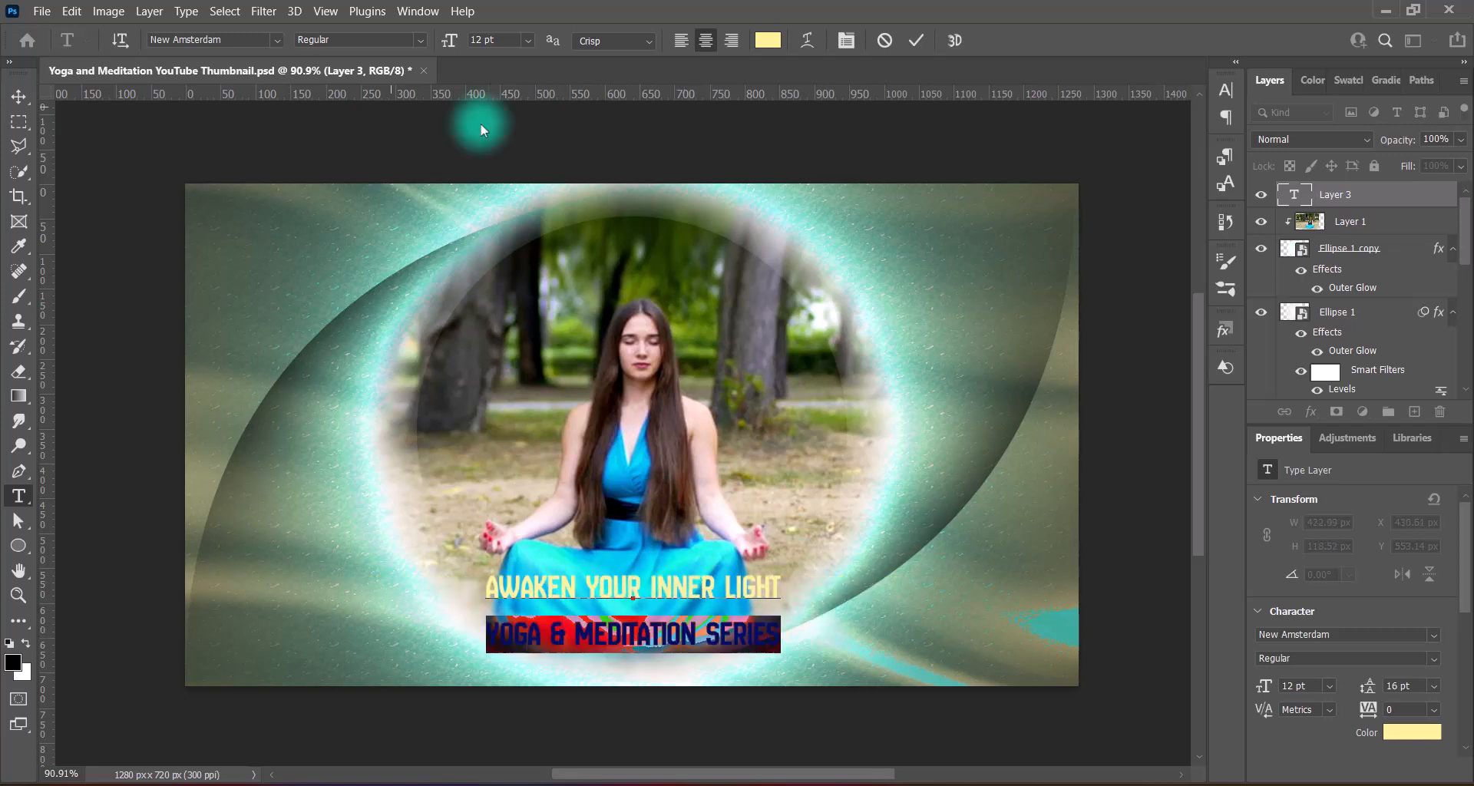
{"action": "left_click", "coordinate": [420, 41]}
{"action": "left_click", "coordinate": [628, 57]}
{"action": "left_click", "coordinate": [527, 39]}
{"action": "left_click", "coordinate": [508, 223]}
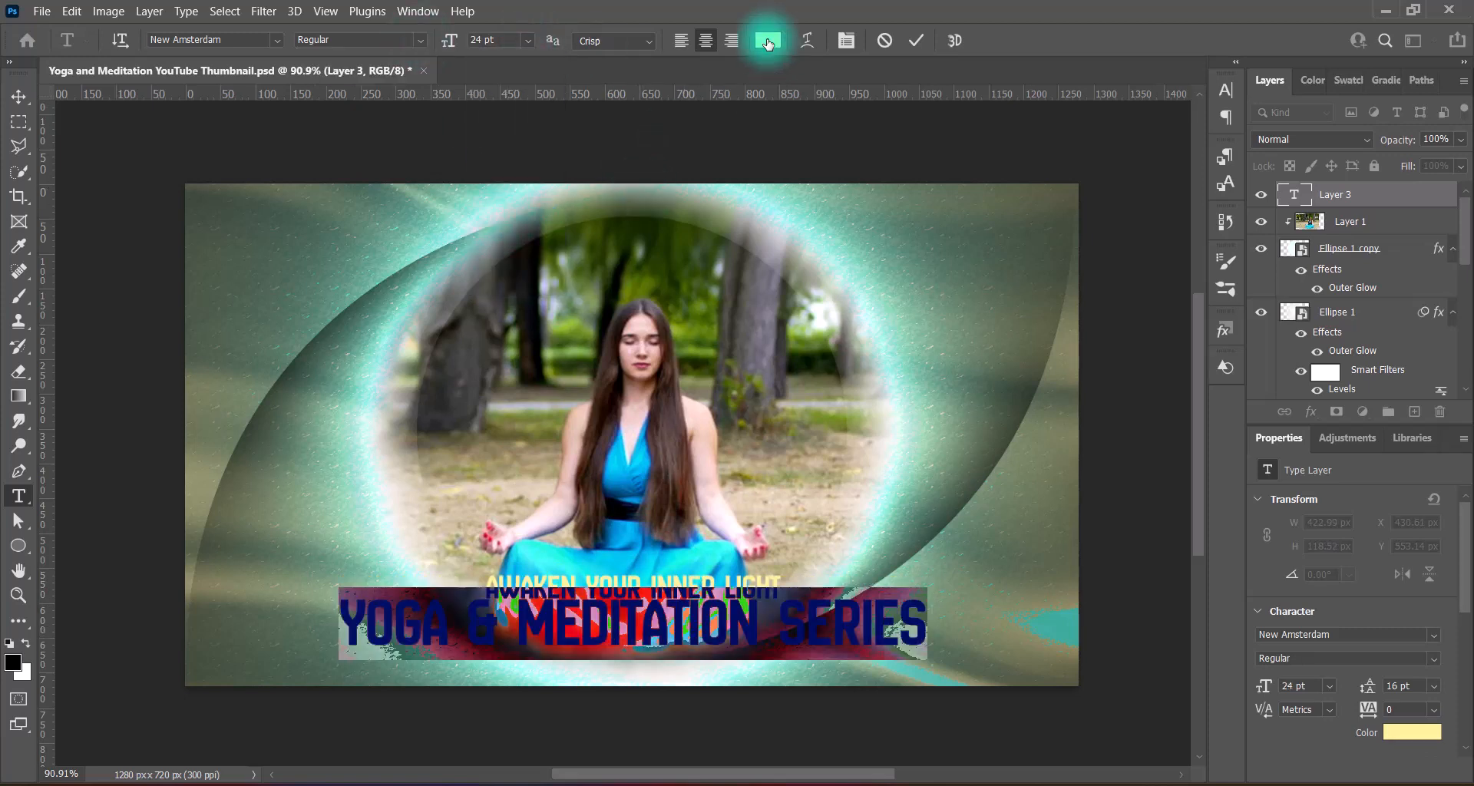
{"action": "left_click", "coordinate": [768, 43]}
{"action": "left_click_drag", "start_coordinate": [988, 358], "coordinate": [845, 435]}
{"action": "left_click", "coordinate": [1346, 148]}
Format the "Awaken Your Inner Light" line in Noto Sans Bold with small caps.
{"action": "left_click_drag", "start_coordinate": [488, 581], "coordinate": [781, 584]}
{"action": "left_click", "coordinate": [279, 41]}
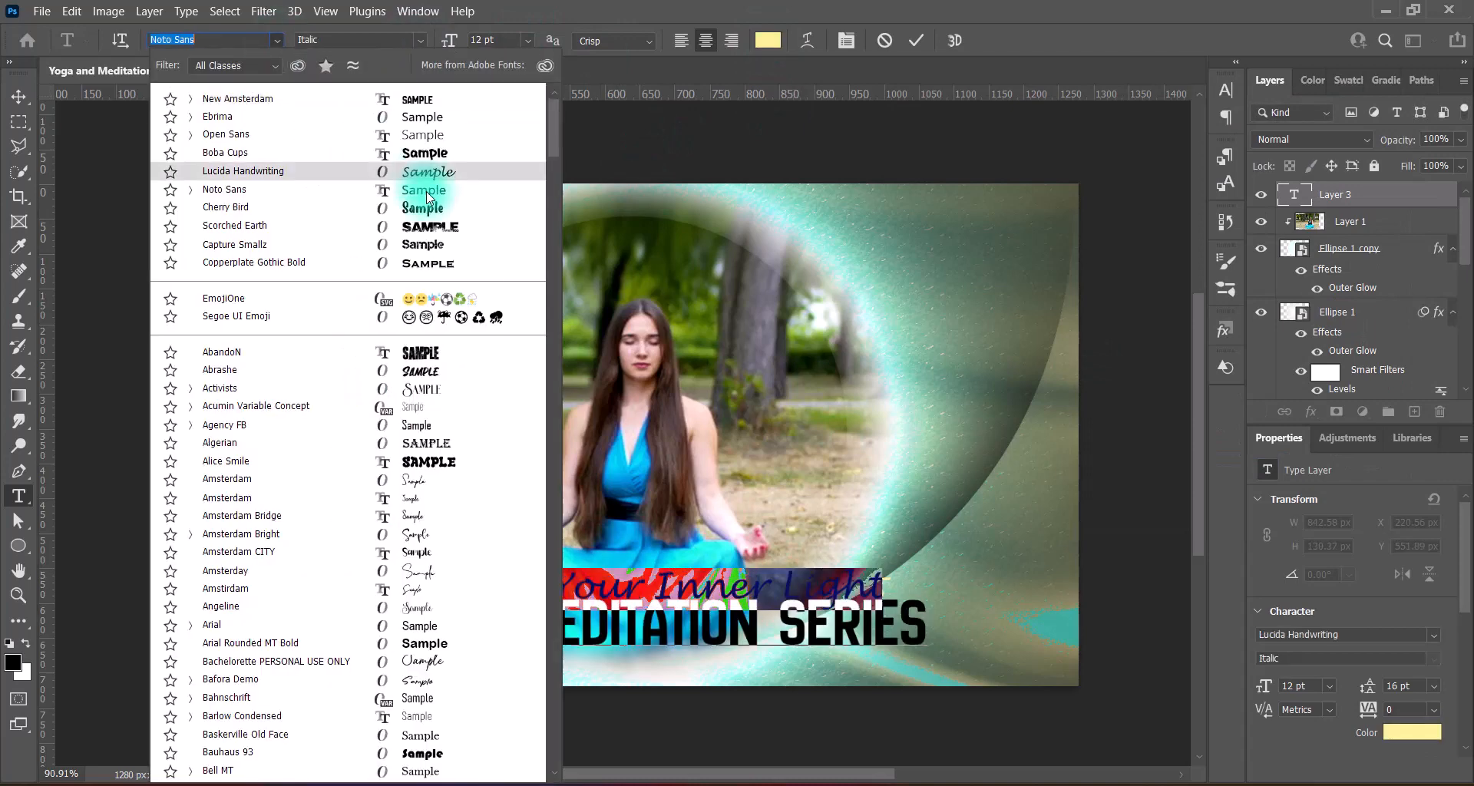
{"action": "left_click", "coordinate": [428, 194]}
{"action": "left_click", "coordinate": [1226, 91]}
{"action": "left_click", "coordinate": [1092, 222]}
{"action": "left_click", "coordinate": [421, 41]}
{"action": "left_click", "coordinate": [415, 89]}
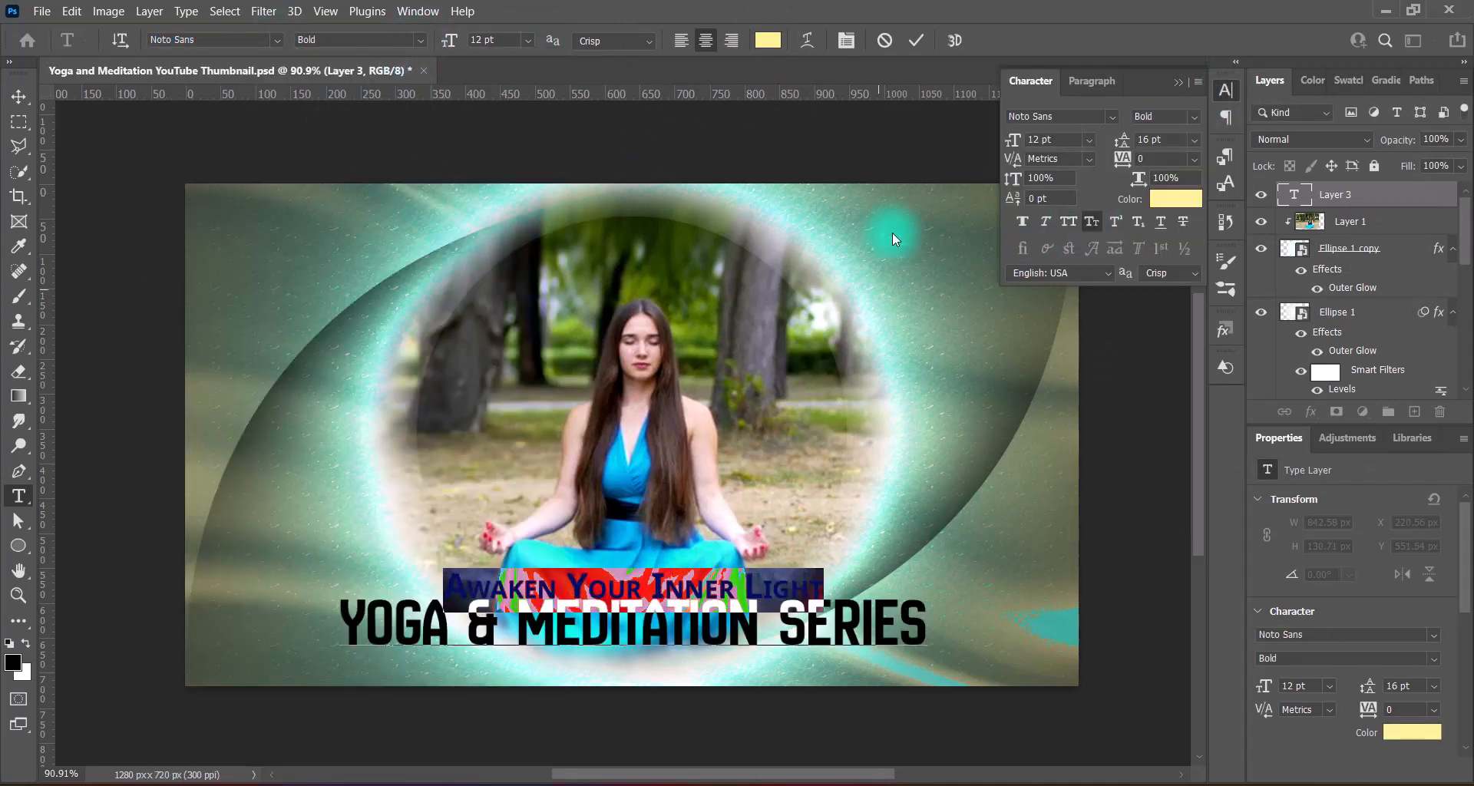
Colour the "Awaken Your Inner Light" line with a dark tone sampled from the thumbnail's background corner.
{"action": "left_click", "coordinate": [768, 40]}
{"action": "left_click", "coordinate": [264, 281]}
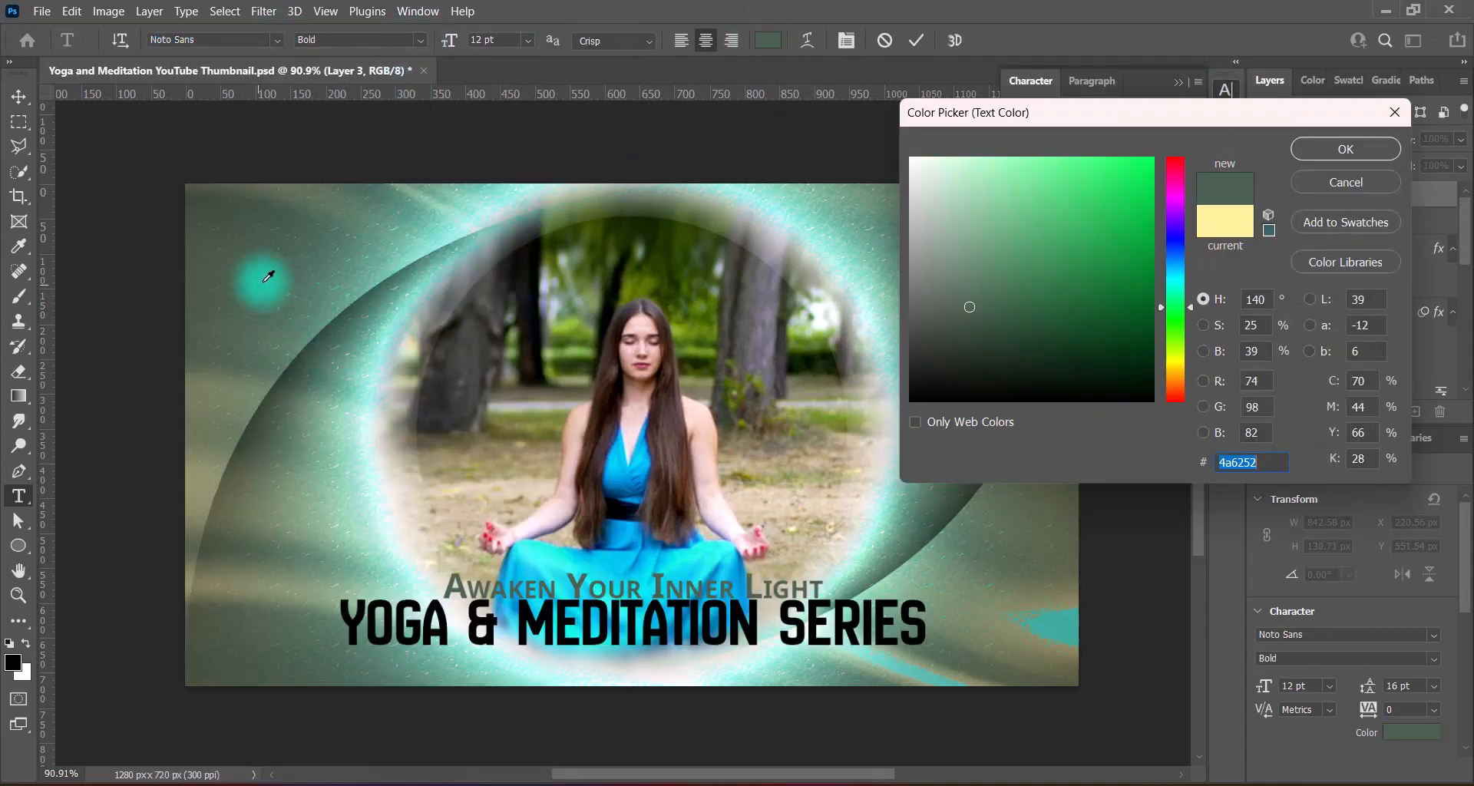
{"action": "left_click", "coordinate": [207, 198]}
{"action": "left_click", "coordinate": [1346, 148]}
Set the leading of the "Yoga & Meditation Series" line to 24 pt and move the whole title up slightly.
{"action": "left_click_drag", "start_coordinate": [346, 622], "coordinate": [966, 597]}
{"action": "left_click", "coordinate": [1195, 139]}
{"action": "left_click", "coordinate": [1162, 312]}
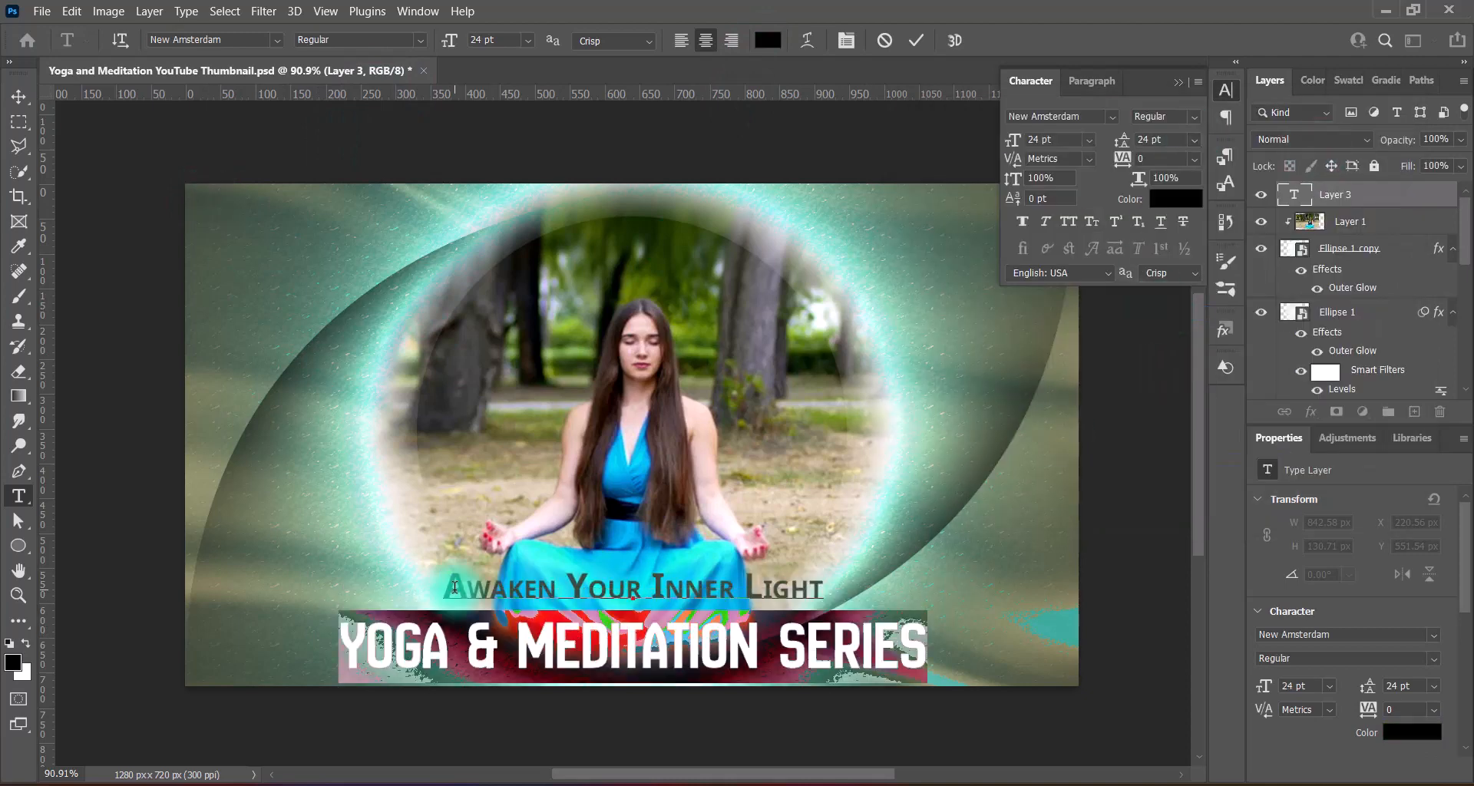
{"action": "left_click", "coordinate": [248, 350]}
{"action": "key", "text": "v"}
{"action": "mouse_move", "coordinate": [697, 648]}
{"action": "left_mouse_down"}
{"action": "mouse_move", "coordinate": [707, 548]}
{"action": "mouse_move", "coordinate": [696, 635]}
{"action": "left_mouse_up"}
{"action": "left_click", "coordinate": [1017, 474]}
Tighten the leading of the "Yoga & Meditation Series" line by about 3 pt.
{"action": "key", "text": "t"}
{"action": "left_click_drag", "start_coordinate": [342, 634], "coordinate": [948, 623]}
{"action": "left_click", "coordinate": [1226, 90]}
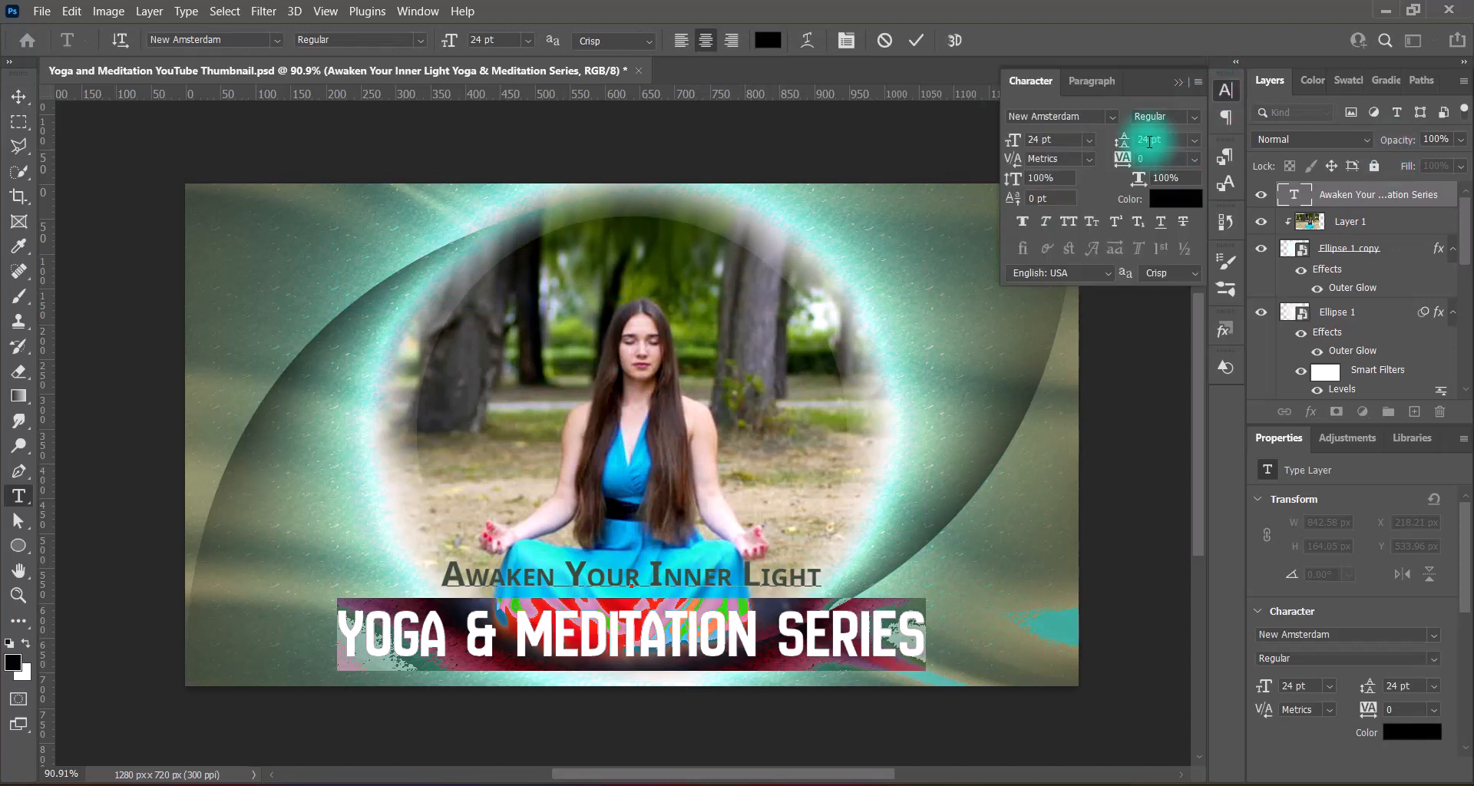
{"action": "left_click", "coordinate": [1158, 142]}
{"action": "key", "text": "Down"}
{"action": "key", "text": "Down"}
{"action": "key", "text": "Down"}
{"action": "left_click", "coordinate": [979, 296]}
Move the meditation photo on Layer 1 up to a Y position of -39 px, keeping the woman above the title.
{"action": "key", "text": "v"}
{"action": "left_click", "coordinate": [669, 481]}
{"action": "key", "text": "ctrl+t"}
{"action": "key", "text": "Up"}
{"action": "key", "text": "Up"}
{"action": "key", "text": "Up"}
{"action": "key", "text": "Up"}
{"action": "key", "text": "Up"}
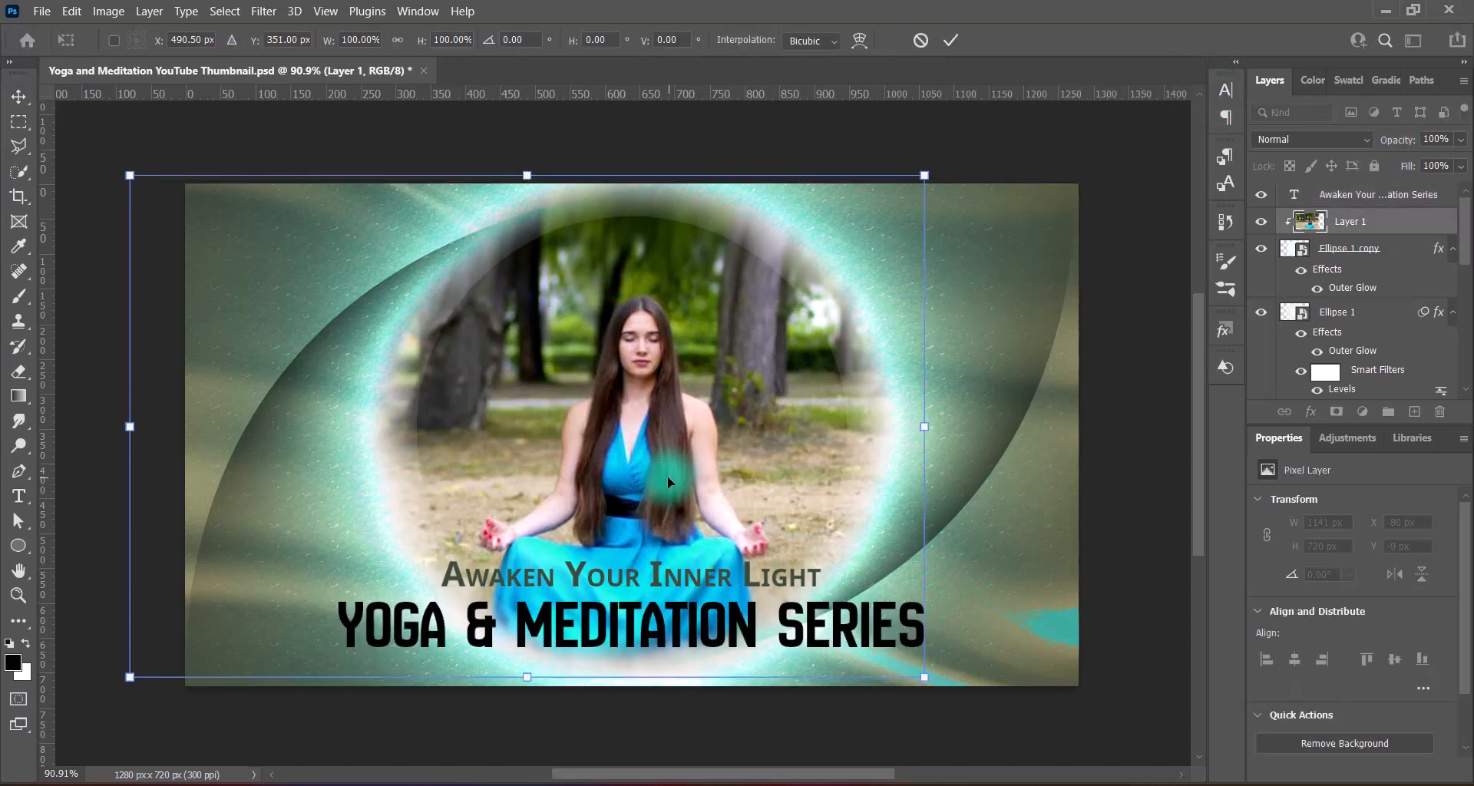
{"action": "key", "text": "shift+Up"}
{"action": "key", "text": "shift+Up"}
{"action": "key", "text": "shift+Up"}
{"action": "key", "text": "shift+Up"}
{"action": "key", "text": "Up"}
{"action": "key", "text": "Up"}
{"action": "key", "text": "Up"}
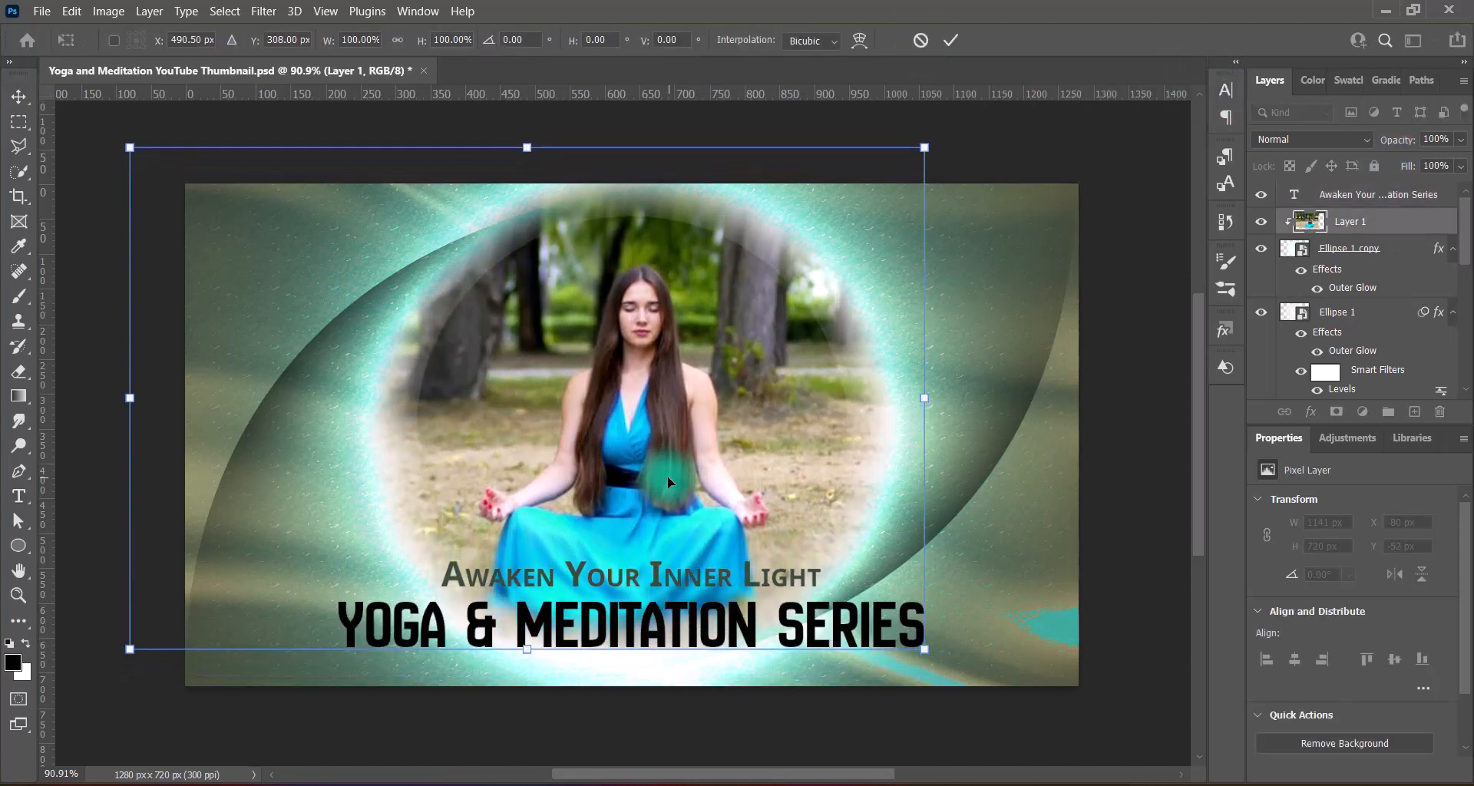
{"action": "key", "text": "Down"}
{"action": "key", "text": "Down"}
{"action": "key", "text": "Down"}
{"action": "key", "text": "Down"}
{"action": "key", "text": "Down"}
{"action": "key", "text": "Down"}
{"action": "key", "text": "Down"}
{"action": "key", "text": "Down"}
{"action": "key", "text": "Down"}
{"action": "key", "text": "Down"}
{"action": "key", "text": "Down"}
{"action": "key", "text": "Down"}
{"action": "key", "text": "Down"}
{"action": "key", "text": "Return"}
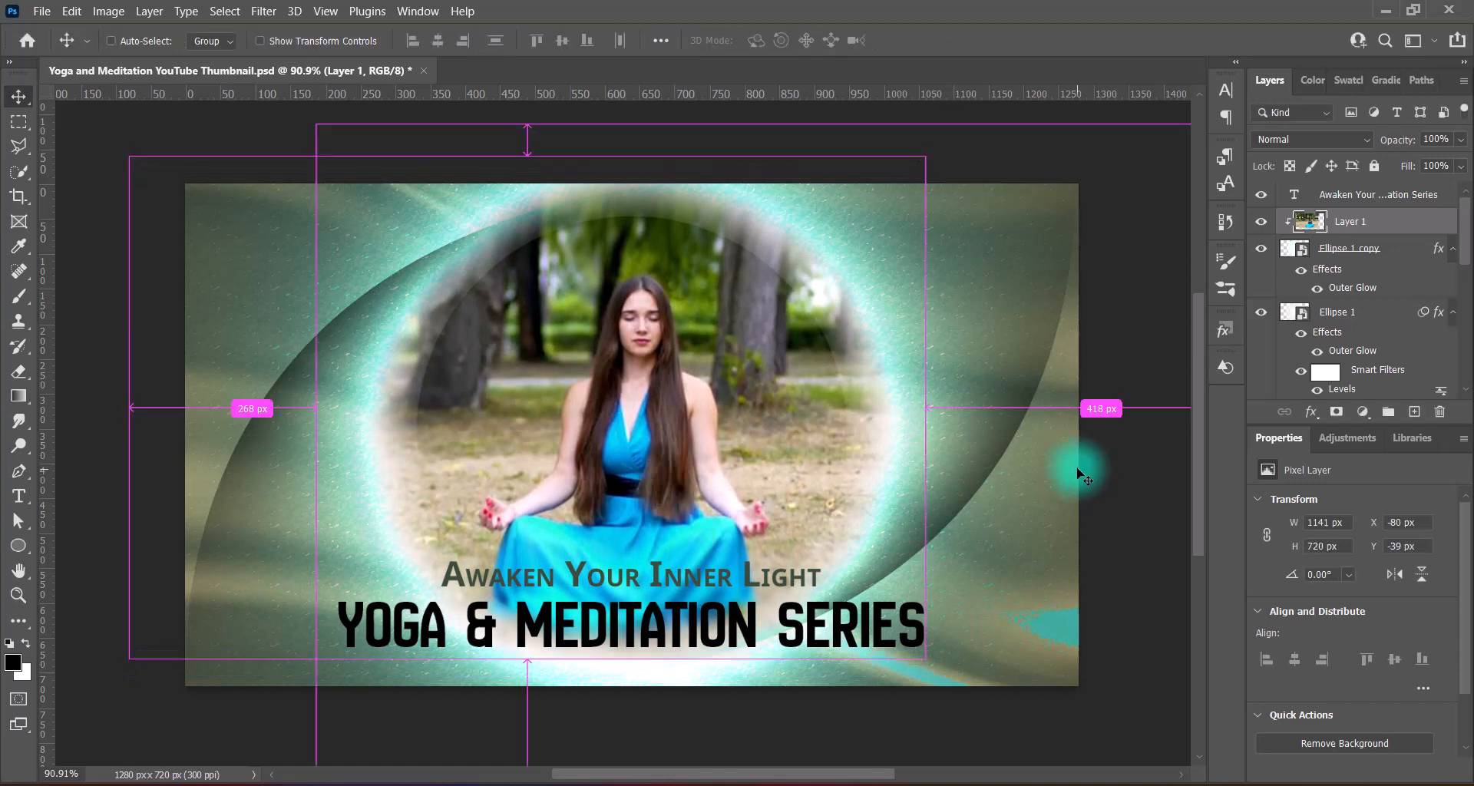
Enlarge the meditation photo to about 104% and shift it horizontally to recentre the woman in the circle.
{"action": "key", "text": "ctrl+t"}
{"action": "left_click_drag", "start_coordinate": [528, 156], "coordinate": [528, 135]}
{"action": "key", "text": "Left"}
{"action": "key", "text": "Left"}
{"action": "key", "text": "Left"}
{"action": "key", "text": "Left"}
{"action": "key", "text": "Left"}
{"action": "key", "text": "Left"}
{"action": "key", "text": "Left"}
{"action": "key", "text": "Left"}
{"action": "key", "text": "Left"}
{"action": "key", "text": "Left"}
{"action": "key", "text": "Left"}
{"action": "key", "text": "Left"}
{"action": "key", "text": "Left"}
{"action": "key", "text": "Left"}
{"action": "key", "text": "Left"}
{"action": "key", "text": "Left"}
{"action": "key", "text": "Left"}
{"action": "key", "text": "Left"}
{"action": "key", "text": "Left"}
{"action": "key", "text": "Left"}
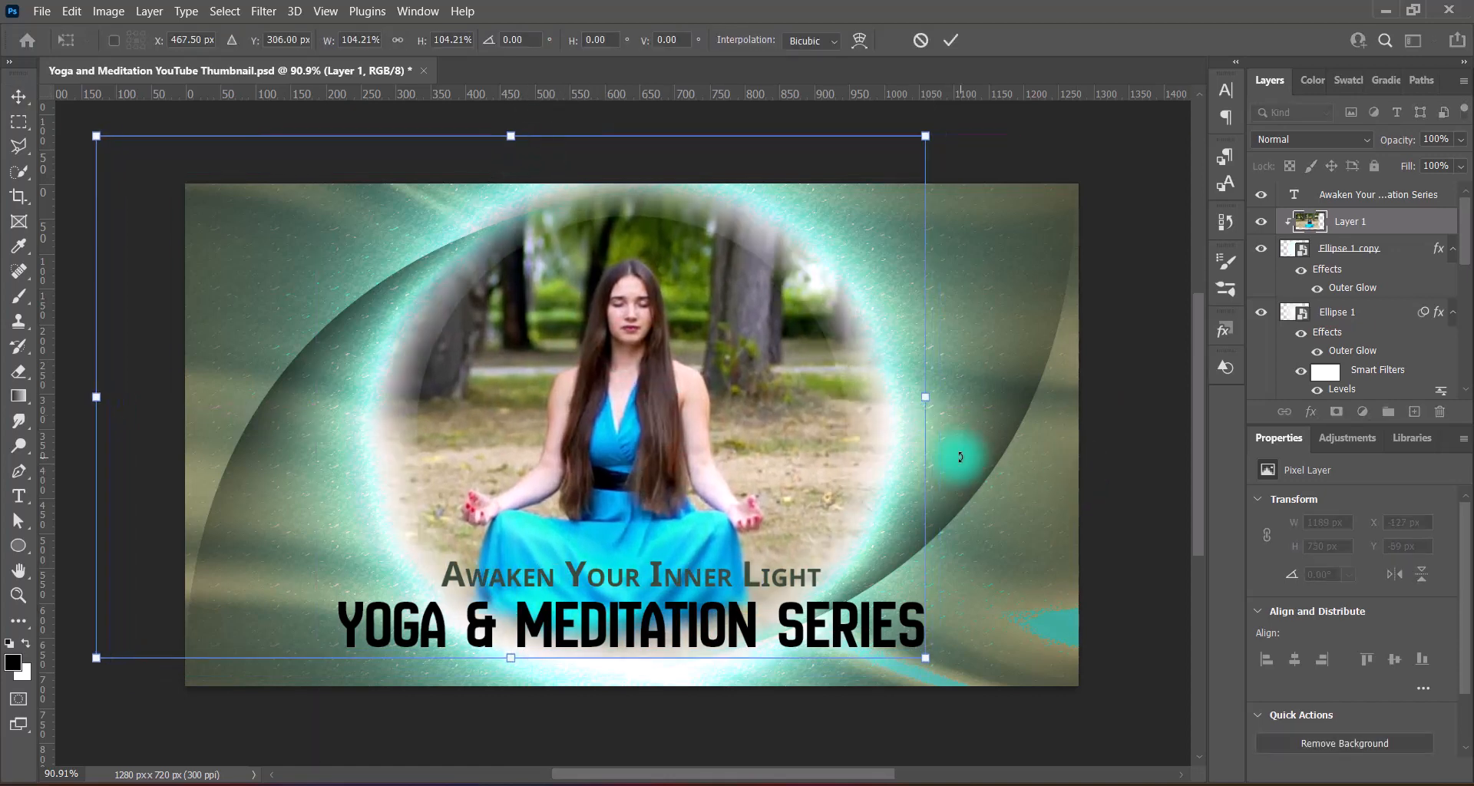
{"action": "key", "text": "Return"}
Smudge the lower edge of the meditation photo downward with a 500 px brush at 50% strength.
{"action": "left_click", "coordinate": [18, 420]}
{"action": "left_click", "coordinate": [84, 459]}
{"action": "scroll", "coordinate": [684, 614], "scroll_direction": "down", "scroll_amount": 2}
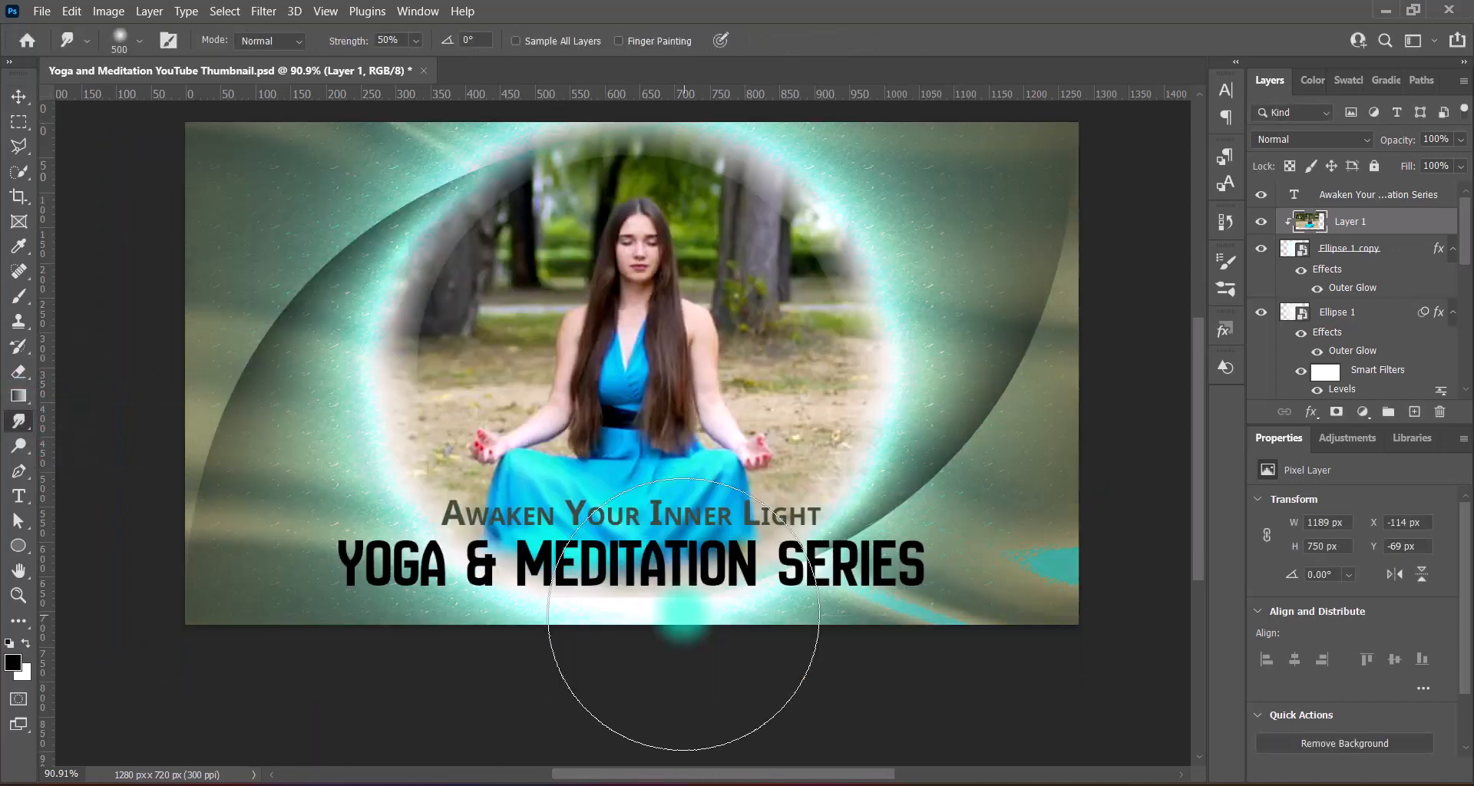
{"action": "key", "text": "v"}
{"action": "scroll", "coordinate": [205, 292], "scroll_direction": "up", "scroll_amount": 2}
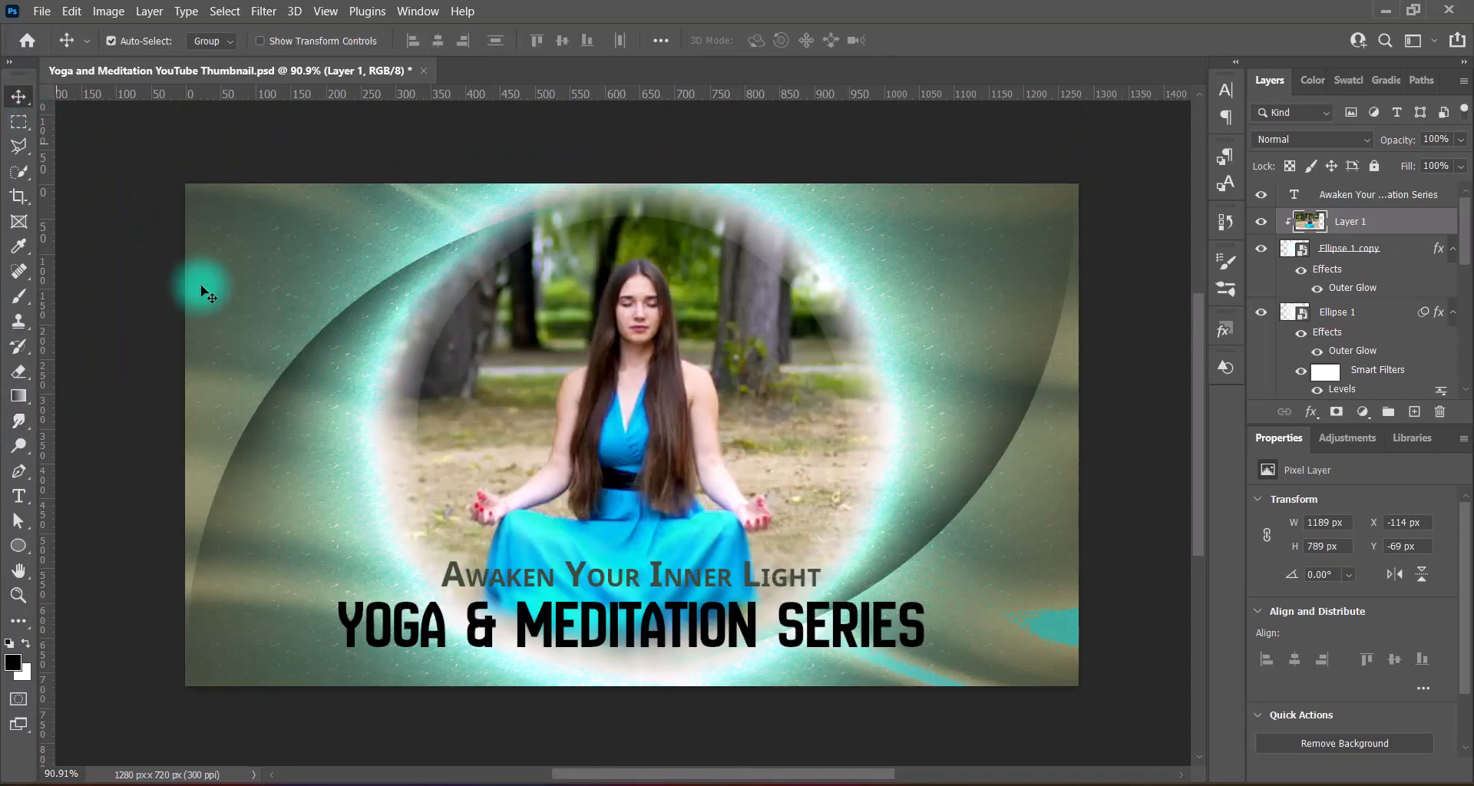
Add a Bevel & Emboss effect to the title text layer and adjust its depth, size and gloss contour.
{"action": "double_click", "coordinate": [1298, 198]}
{"action": "left_click", "coordinate": [780, 173]}
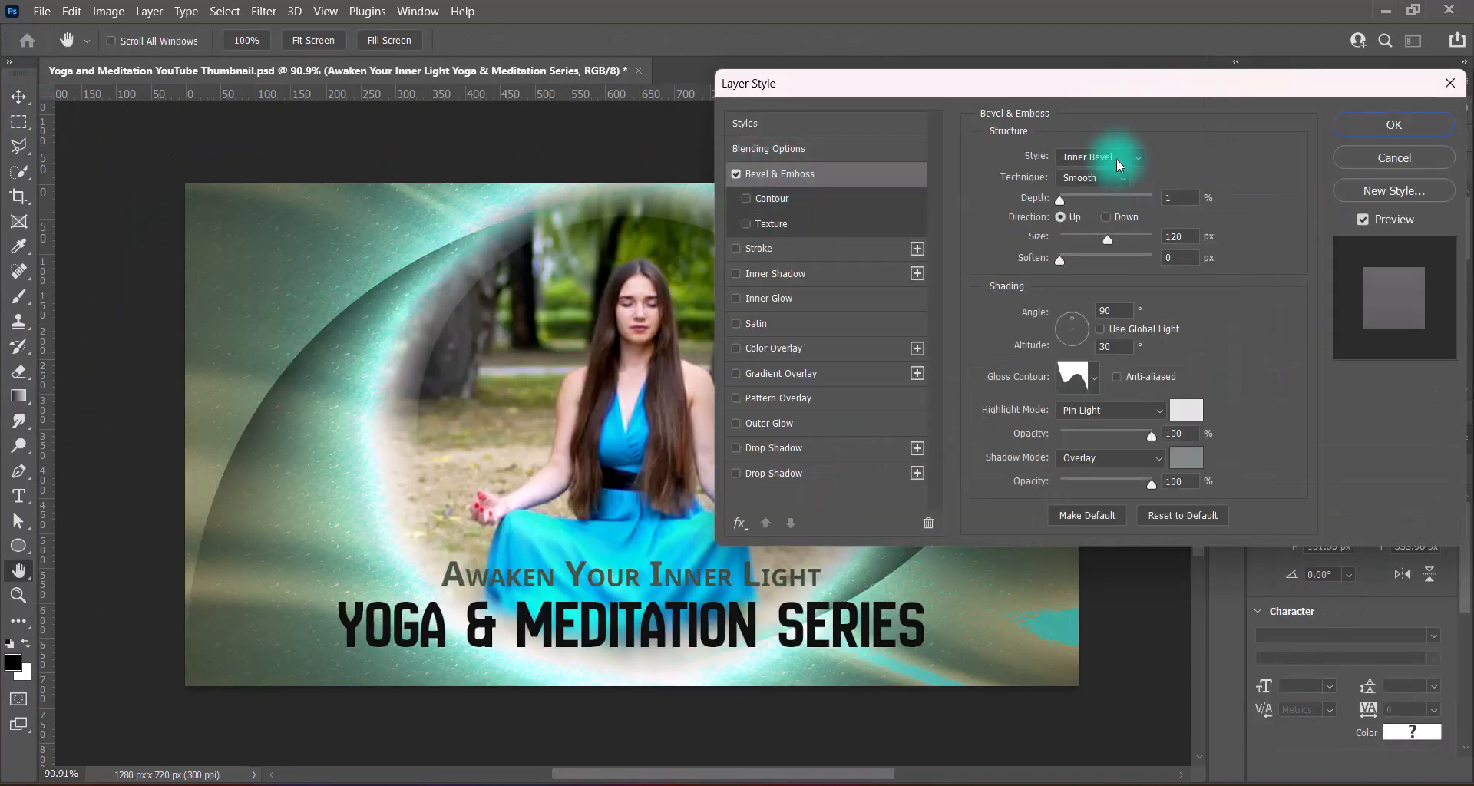
{"action": "left_click", "coordinate": [1095, 377]}
{"action": "left_click_drag", "start_coordinate": [1060, 242], "coordinate": [1073, 206]}
{"action": "left_click", "coordinate": [1092, 422]}
{"action": "left_click", "coordinate": [1204, 351]}
Try several bevel styles on the title, settling on Pillow Emboss with 150% depth and 9 px size.
{"action": "left_click", "coordinate": [1113, 157]}
{"action": "left_click", "coordinate": [1098, 190]}
{"action": "left_click", "coordinate": [1106, 157]}
{"action": "left_click", "coordinate": [1094, 209]}
{"action": "left_click", "coordinate": [1105, 157]}
{"action": "left_click", "coordinate": [1095, 223]}
{"action": "left_click_drag", "start_coordinate": [1183, 198], "coordinate": [1164, 237]}
{"action": "type", "text": "1509"}
Compare the gloss contour presets for the title's bevel and choose the multi-peaked one.
{"action": "left_click", "coordinate": [1094, 377]}
{"action": "left_click", "coordinate": [903, 427]}
{"action": "left_click", "coordinate": [949, 426]}
{"action": "left_click", "coordinate": [1030, 426]}
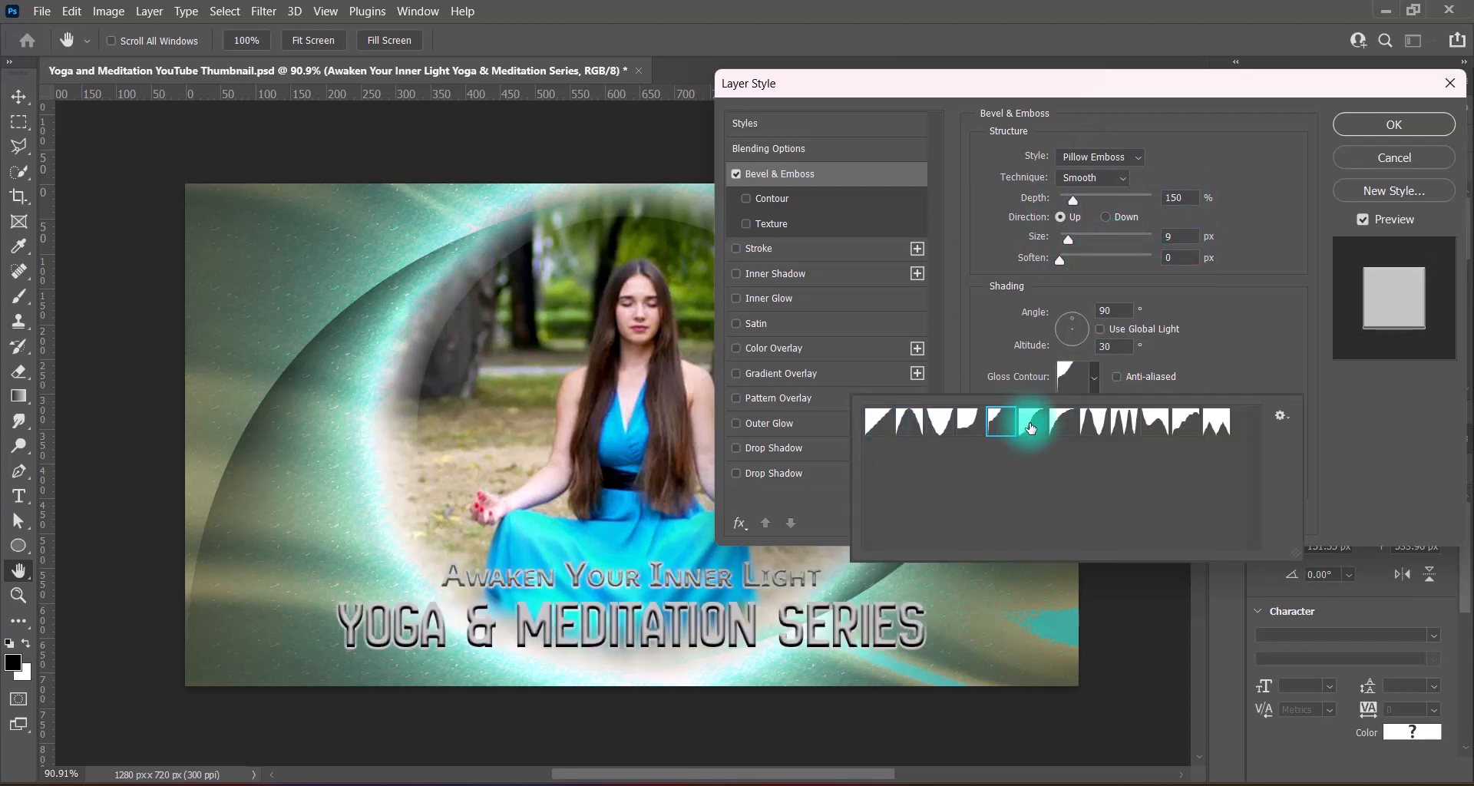
{"action": "left_click", "coordinate": [1060, 426]}
{"action": "left_click", "coordinate": [1090, 425]}
{"action": "left_click", "coordinate": [1121, 425]}
{"action": "left_click", "coordinate": [1152, 425]}
{"action": "left_click", "coordinate": [1221, 424]}
{"action": "left_click", "coordinate": [1131, 426]}
{"action": "left_click", "coordinate": [1093, 424]}
{"action": "left_click", "coordinate": [1115, 423]}
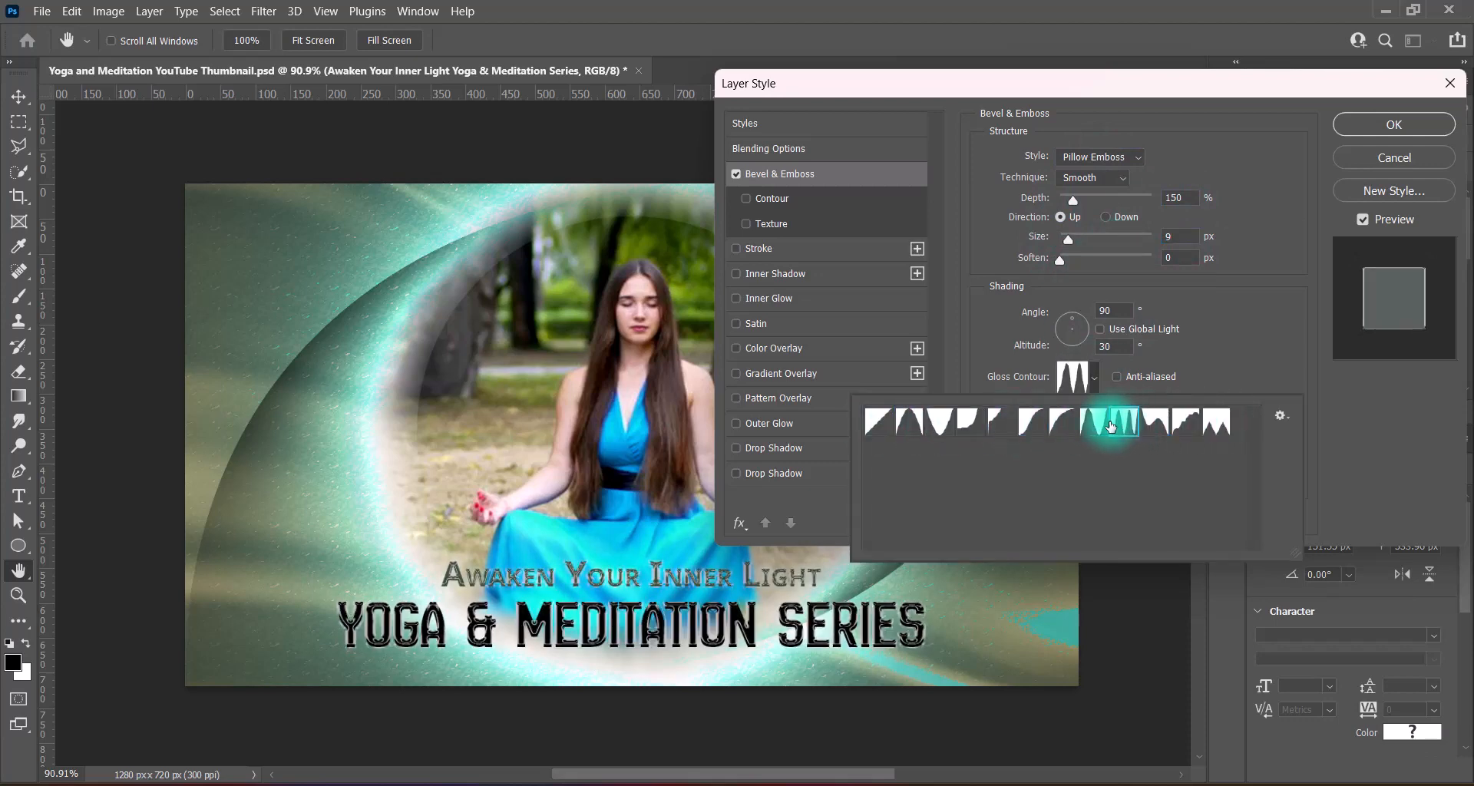
Set the bevel's shadow opacity to 100% and its technique to Chisel Soft.
{"action": "left_click", "coordinate": [1311, 444]}
{"action": "left_click_drag", "start_coordinate": [1060, 485], "coordinate": [1156, 482]}
{"action": "left_click", "coordinate": [1094, 178]}
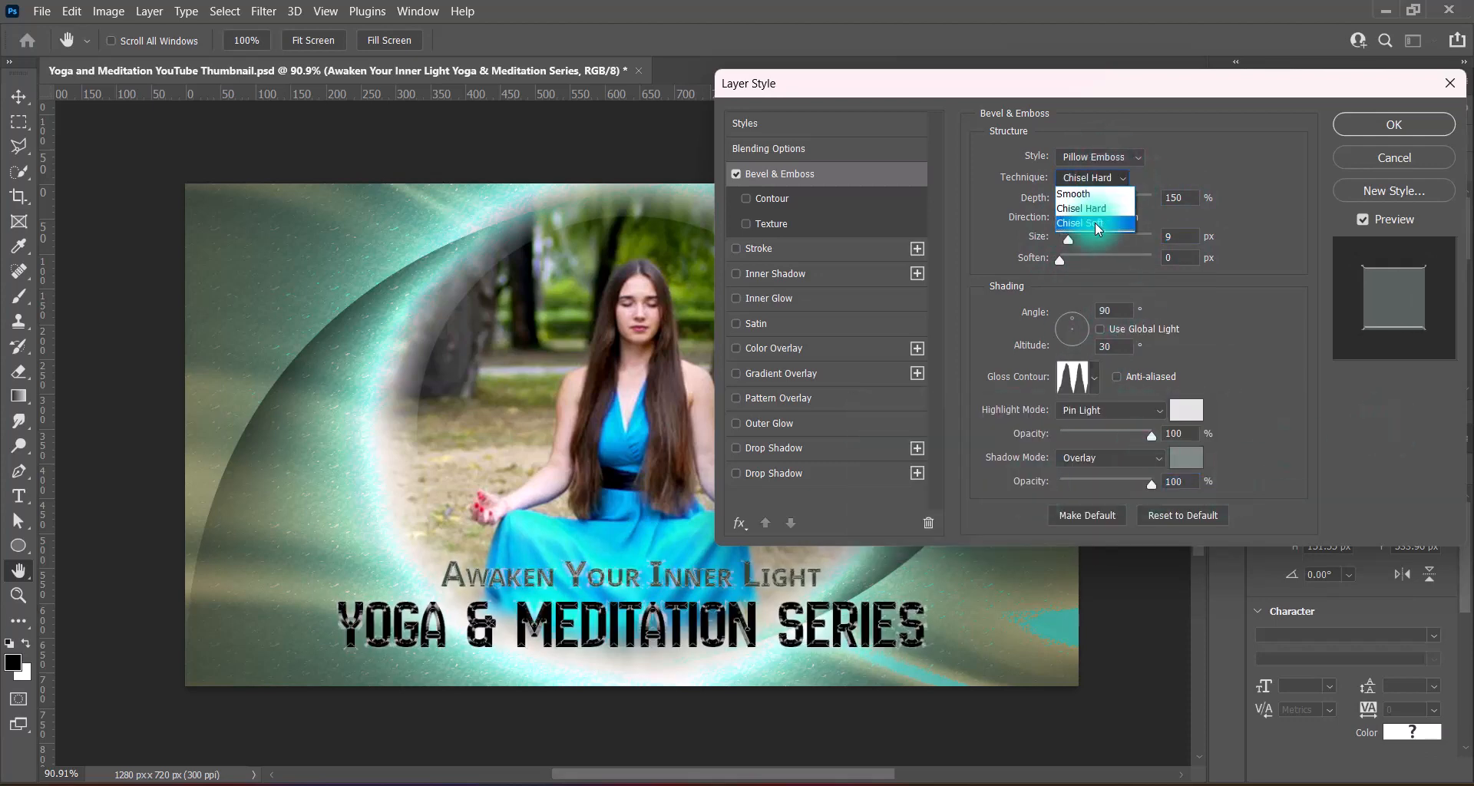
{"action": "left_click", "coordinate": [1096, 224]}
Add a pale cream outside stroke of 4 px to the title text.
{"action": "left_click", "coordinate": [737, 249]}
{"action": "left_click", "coordinate": [757, 248]}
{"action": "left_click", "coordinate": [1029, 301]}
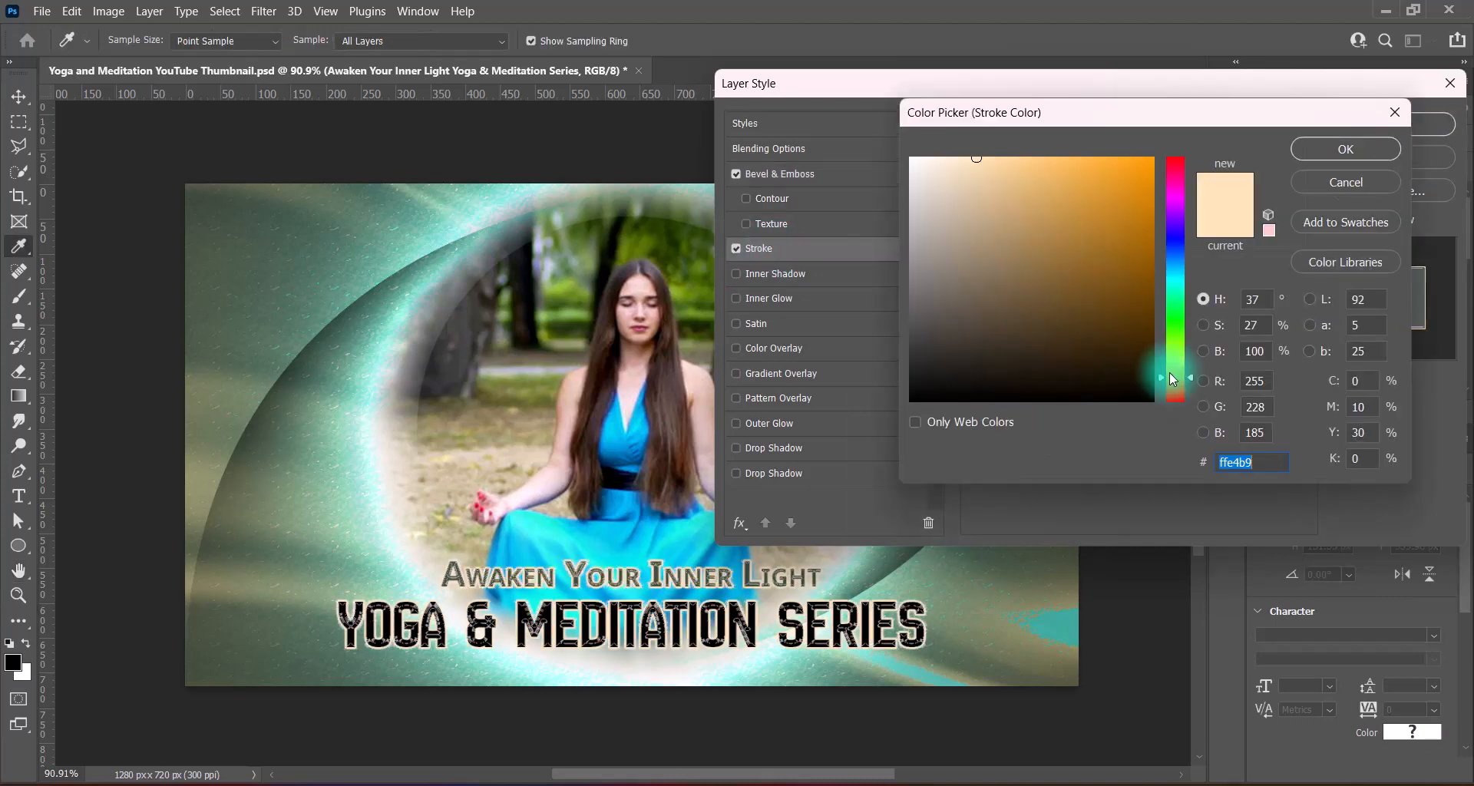
{"action": "left_click", "coordinate": [1346, 149]}
{"action": "key", "text": "Down"}
{"action": "key", "text": "Down"}
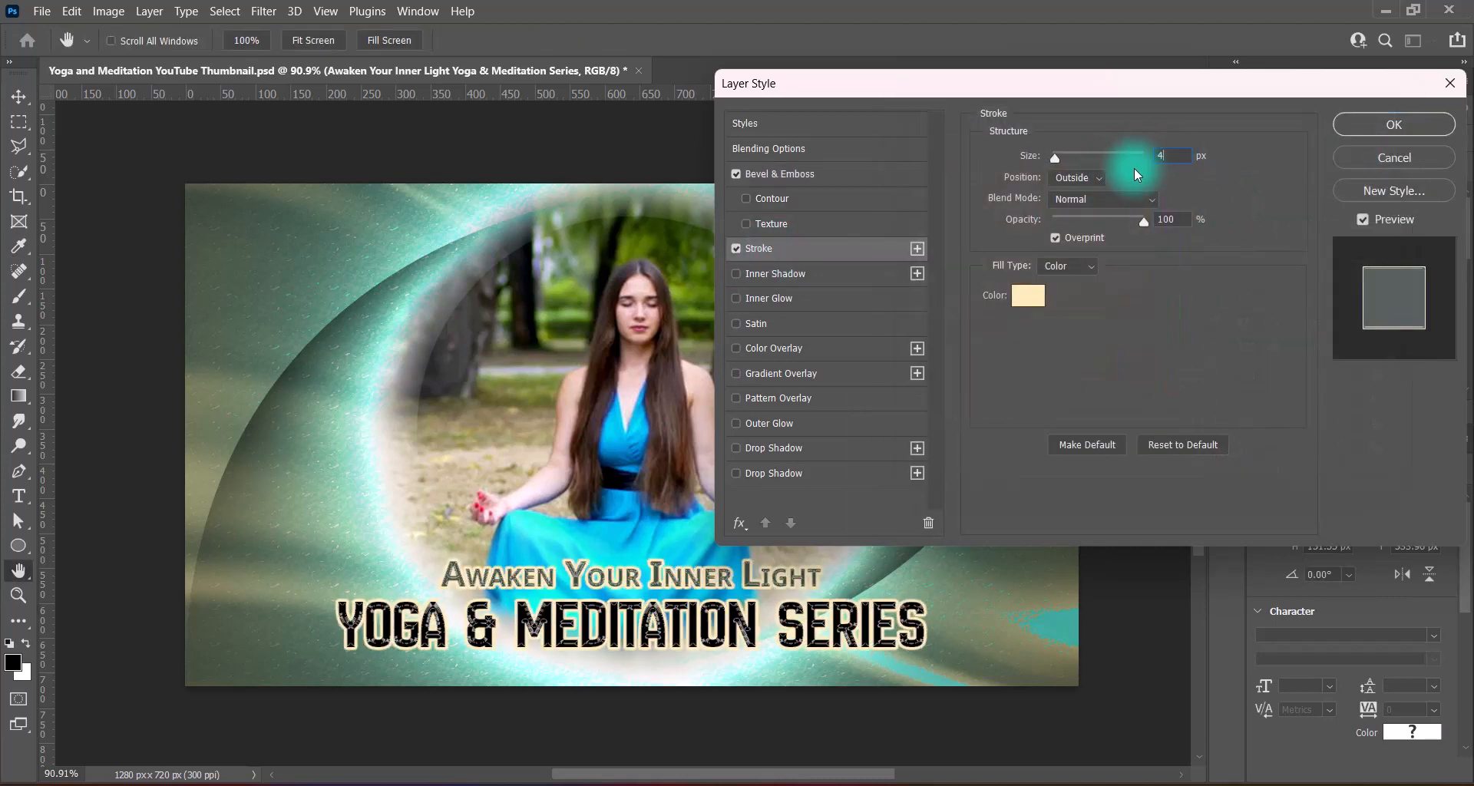
Add a drop shadow to the title text and set its colour to black.
{"action": "left_click", "coordinate": [748, 449]}
{"action": "left_click", "coordinate": [1179, 159]}
{"action": "left_click_drag", "start_coordinate": [967, 337], "coordinate": [846, 435]}
{"action": "left_click", "coordinate": [1346, 149]}
Set the title's drop shadow to 9 px distance, 3% spread and 9 px size.
{"action": "left_click_drag", "start_coordinate": [1055, 245], "coordinate": [1063, 245]}
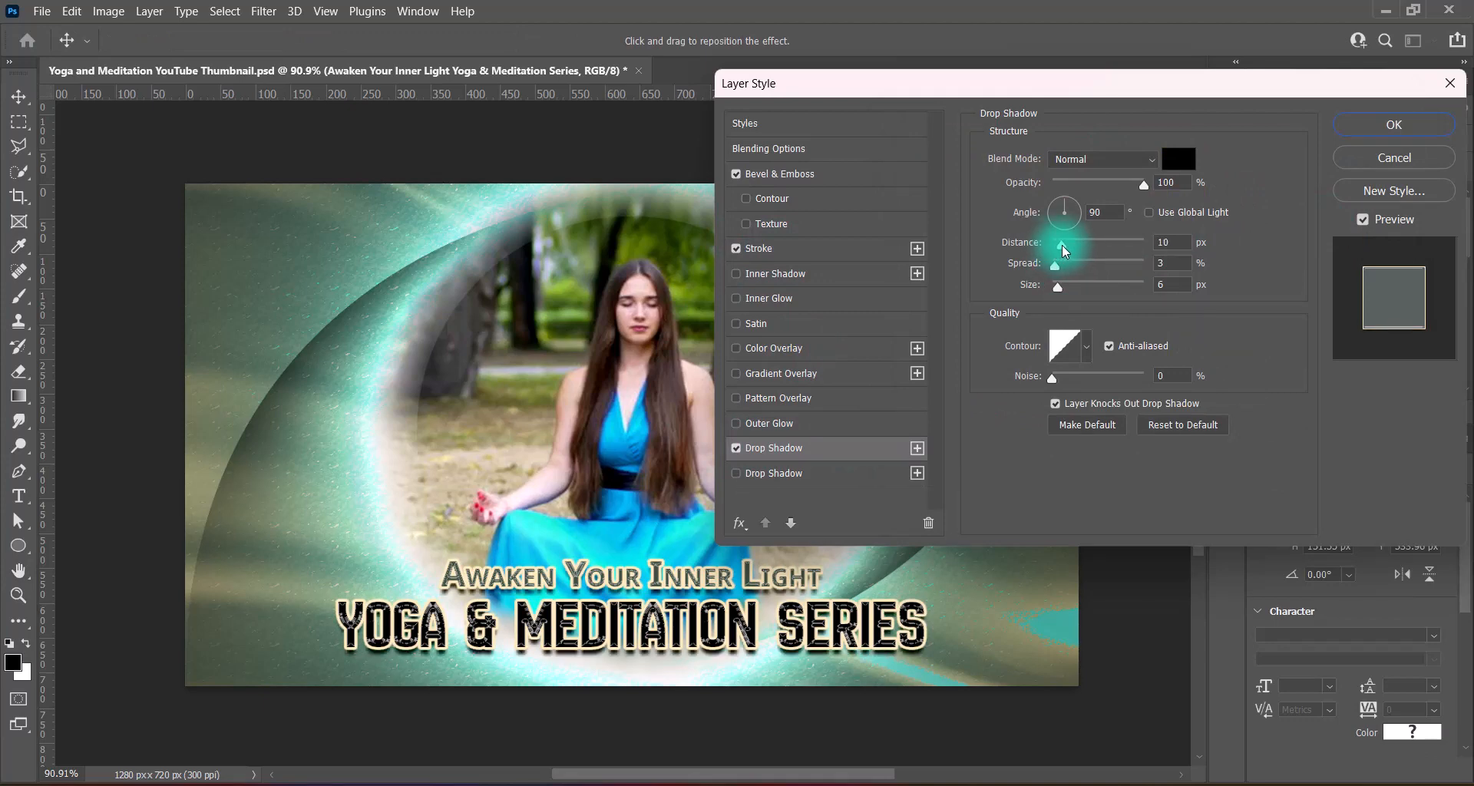
{"action": "left_click_drag", "start_coordinate": [1187, 243], "coordinate": [1144, 243]}
{"action": "type", "text": "7"}
{"action": "left_click_drag", "start_coordinate": [1178, 264], "coordinate": [1131, 289]}
{"action": "type", "text": "69"}
{"action": "left_click_drag", "start_coordinate": [1178, 243], "coordinate": [1060, 244]}
{"action": "type", "text": "93"}
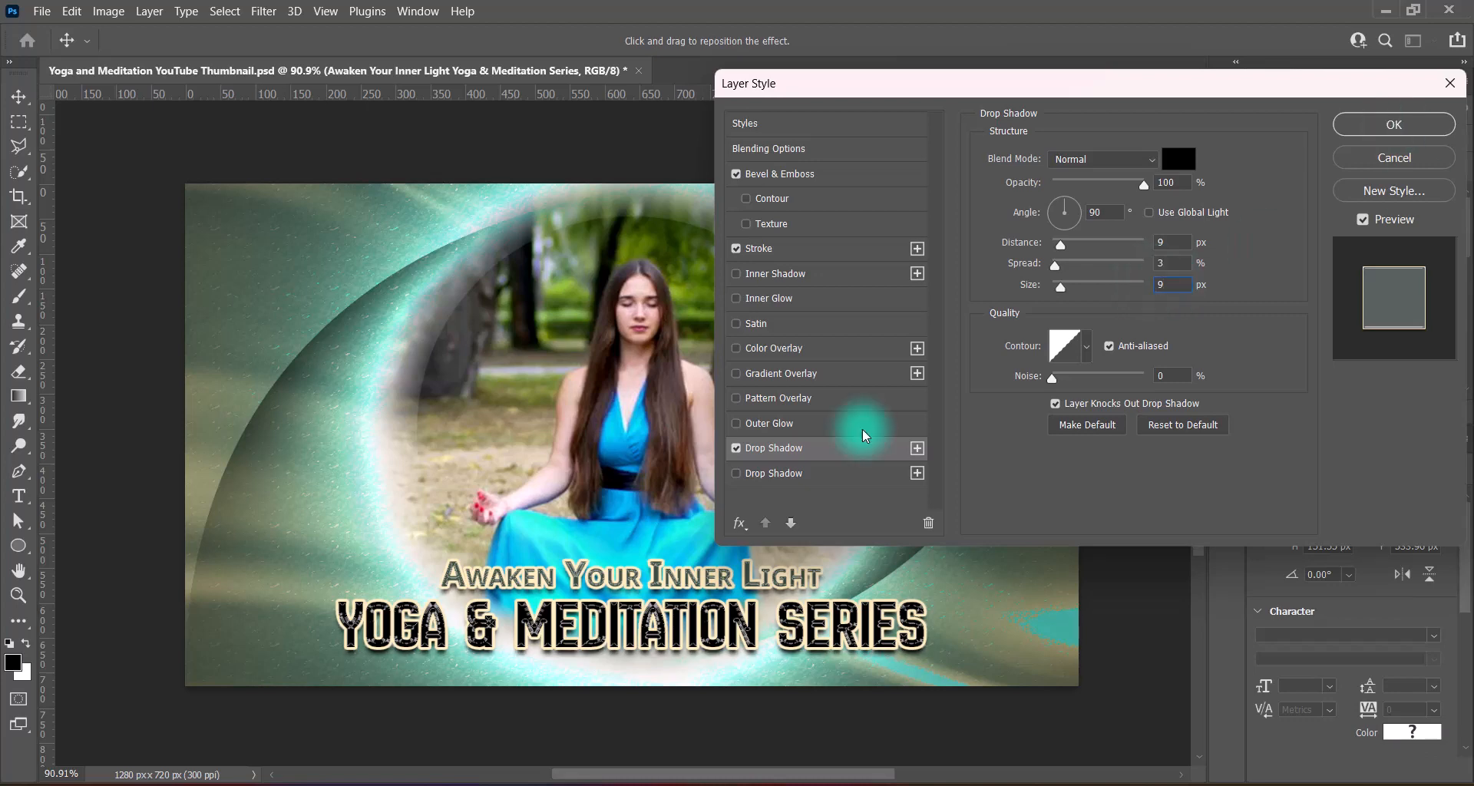
Add a second black drop shadow to the title text with 0 px distance, 0% spread and 75 px size.
{"action": "left_click", "coordinate": [816, 471]}
{"action": "left_click_drag", "start_coordinate": [1108, 288], "coordinate": [1077, 286]}
{"action": "left_click_drag", "start_coordinate": [1176, 286], "coordinate": [1131, 291]}
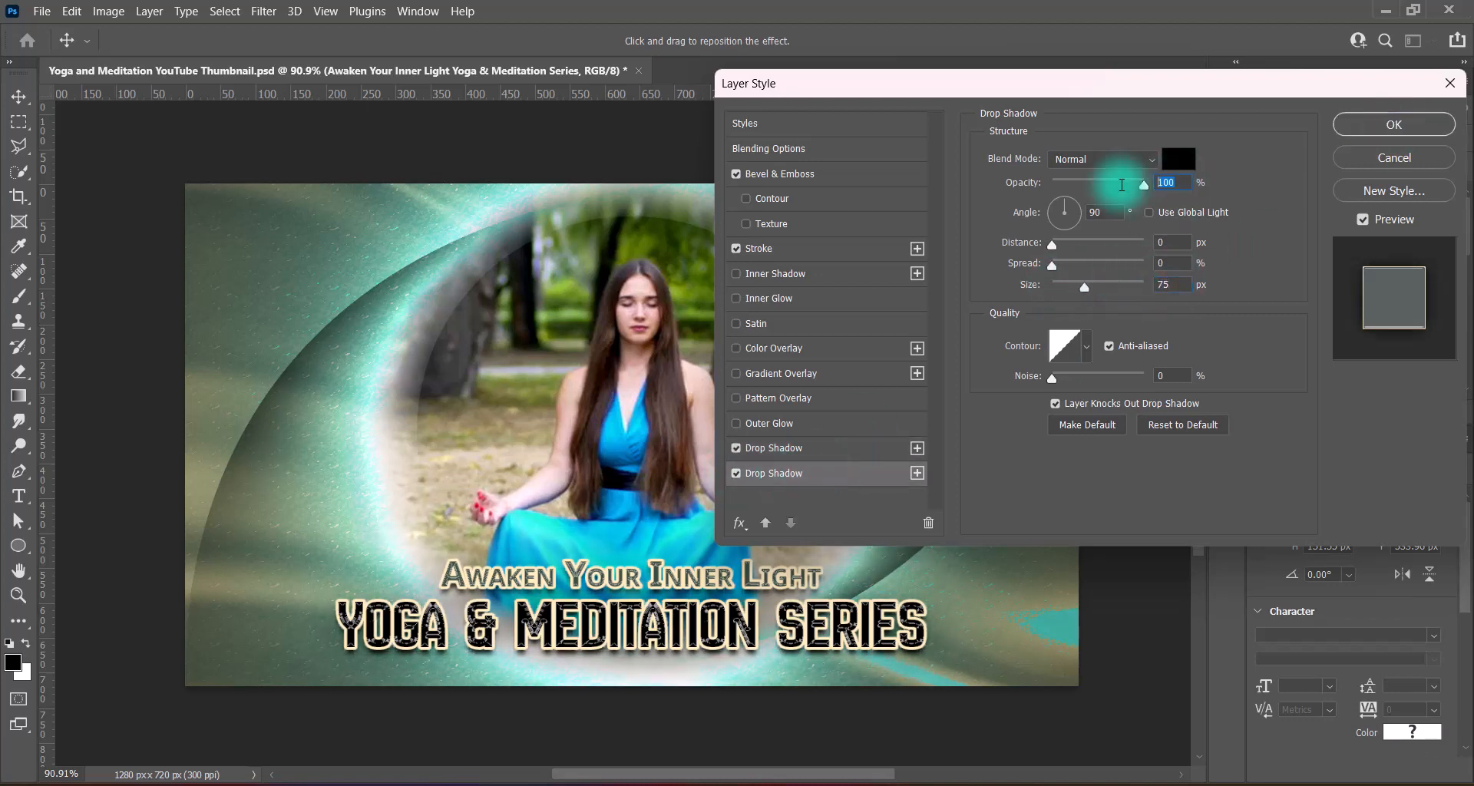
{"action": "key", "text": "Return"}
Enlarge the two-line title to about 106.5% around its centre and adjust its height near the canvas's lower edge.
{"action": "key", "text": "ctrl+t"}
{"action": "left_click_drag", "start_coordinate": [632, 554], "coordinate": [632, 547]}
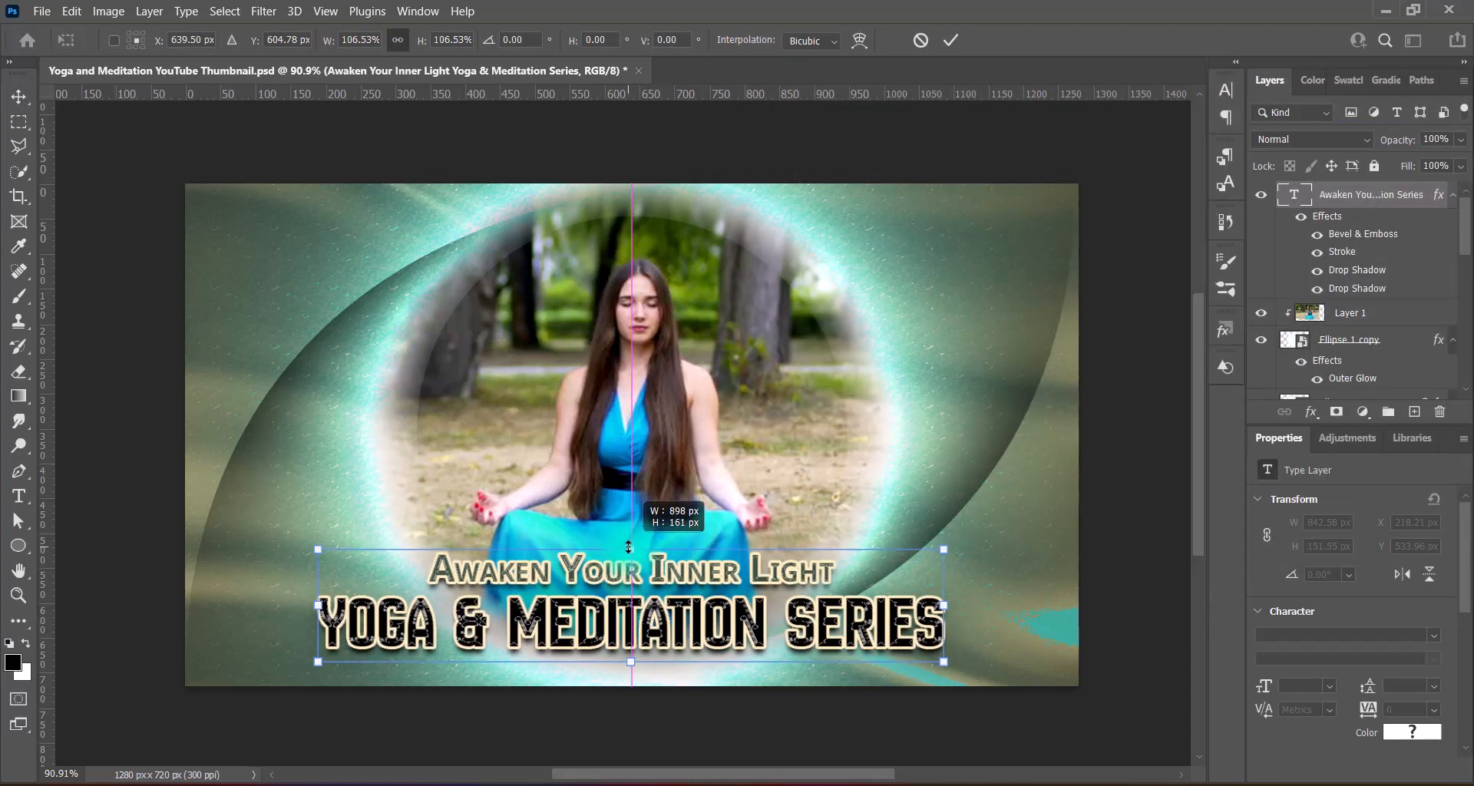
{"action": "left_click_drag", "start_coordinate": [744, 618], "coordinate": [743, 611]}
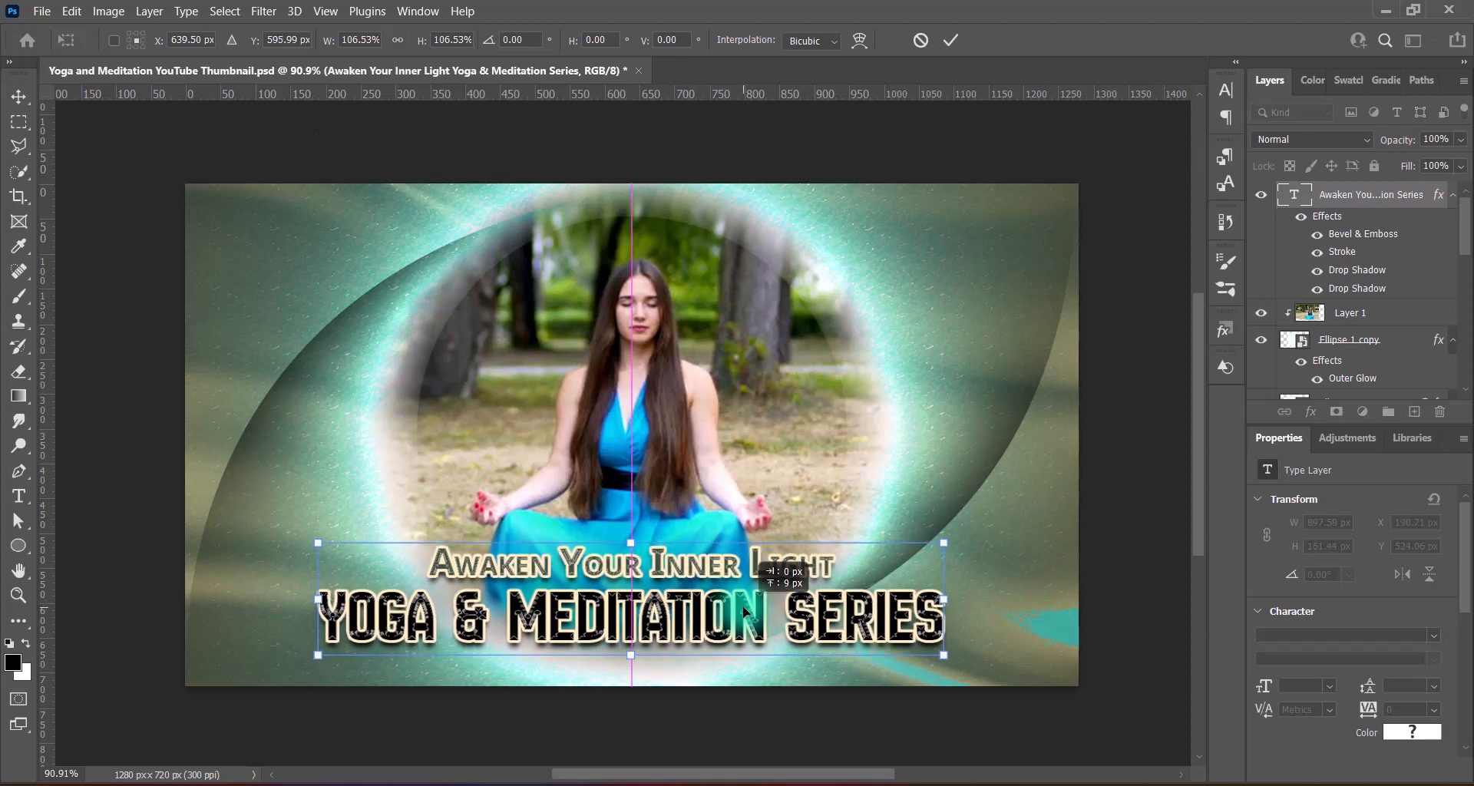
{"action": "key", "text": "Return"}
{"action": "key", "text": "shift+Down"}
Widen the letter spacing of the "Yoga & Meditation Series" line so it spans about 1025 px.
{"action": "left_click", "coordinate": [1064, 551]}
{"action": "triple_click", "coordinate": [804, 619]}
{"action": "left_click", "coordinate": [1226, 90]}
{"action": "left_click", "coordinate": [1193, 157]}
{"action": "left_click", "coordinate": [1160, 359]}
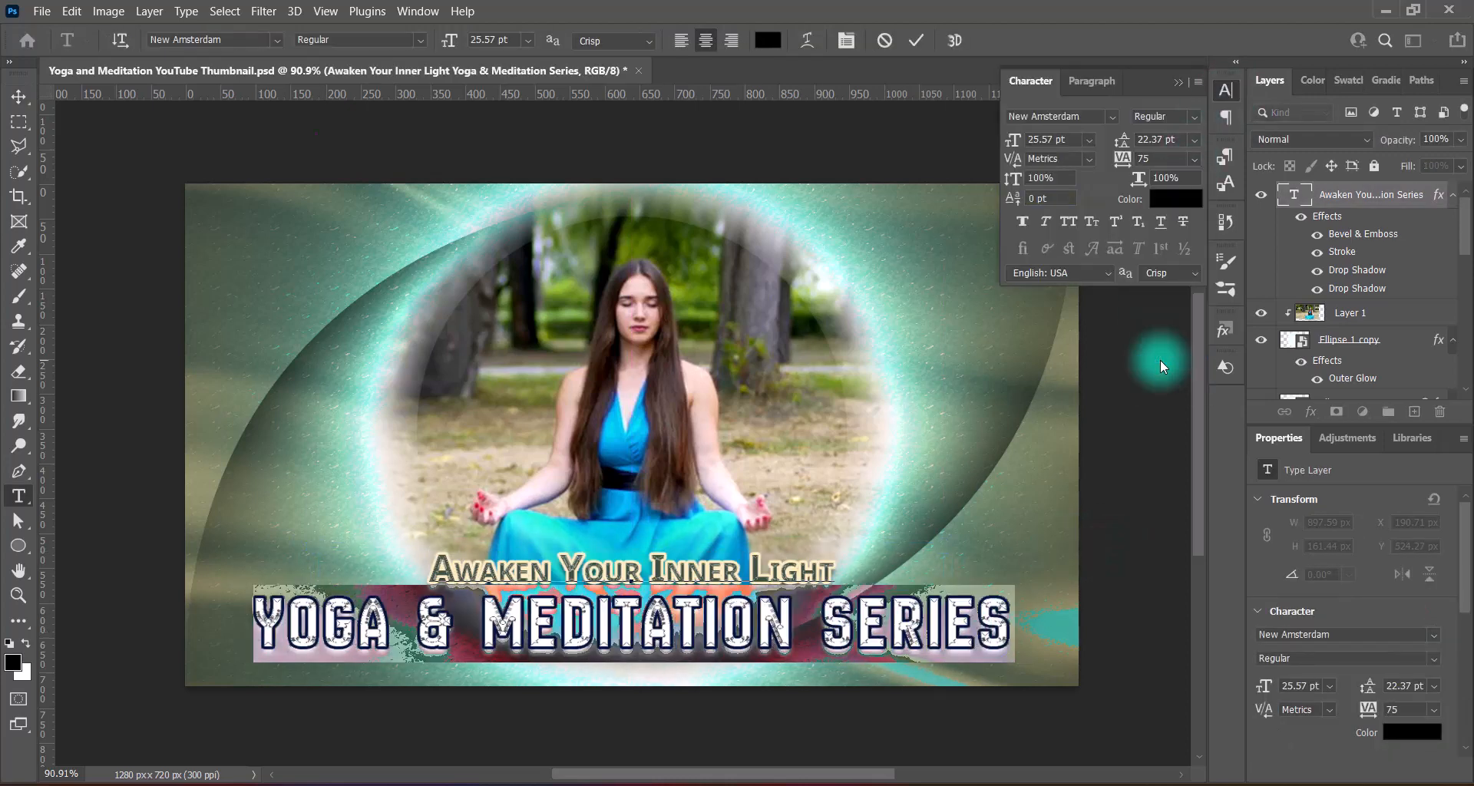
{"action": "left_click", "coordinate": [1193, 156]}
{"action": "left_click", "coordinate": [1186, 335]}
{"action": "left_click", "coordinate": [1226, 89]}
{"action": "left_click", "coordinate": [917, 40]}
{"action": "key", "text": "v"}
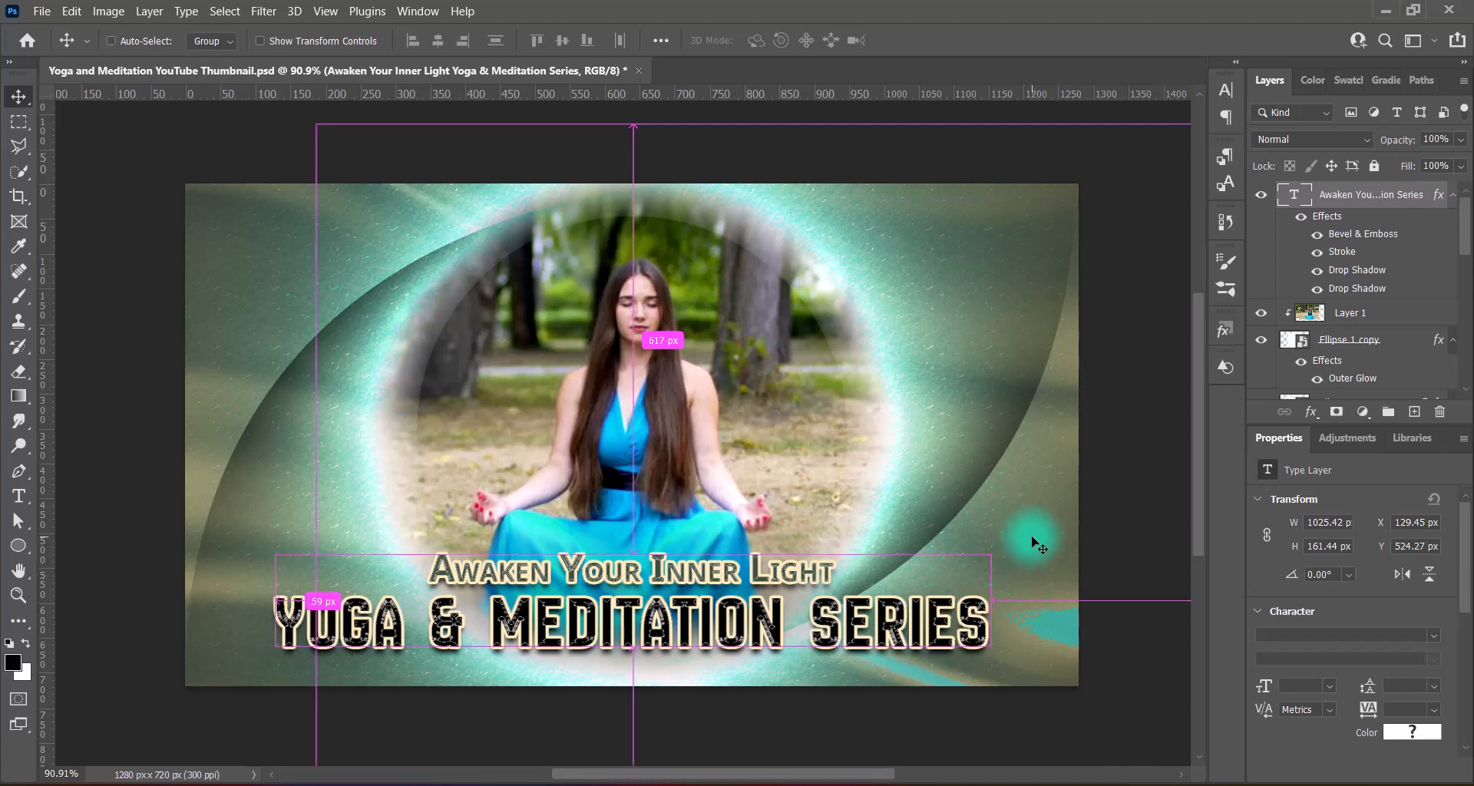
Draw a black circle about 227 px in diameter on a new layer and place it in the canvas's upper-left area.
{"action": "left_click", "coordinate": [1415, 411]}
{"action": "left_click", "coordinate": [17, 544]}
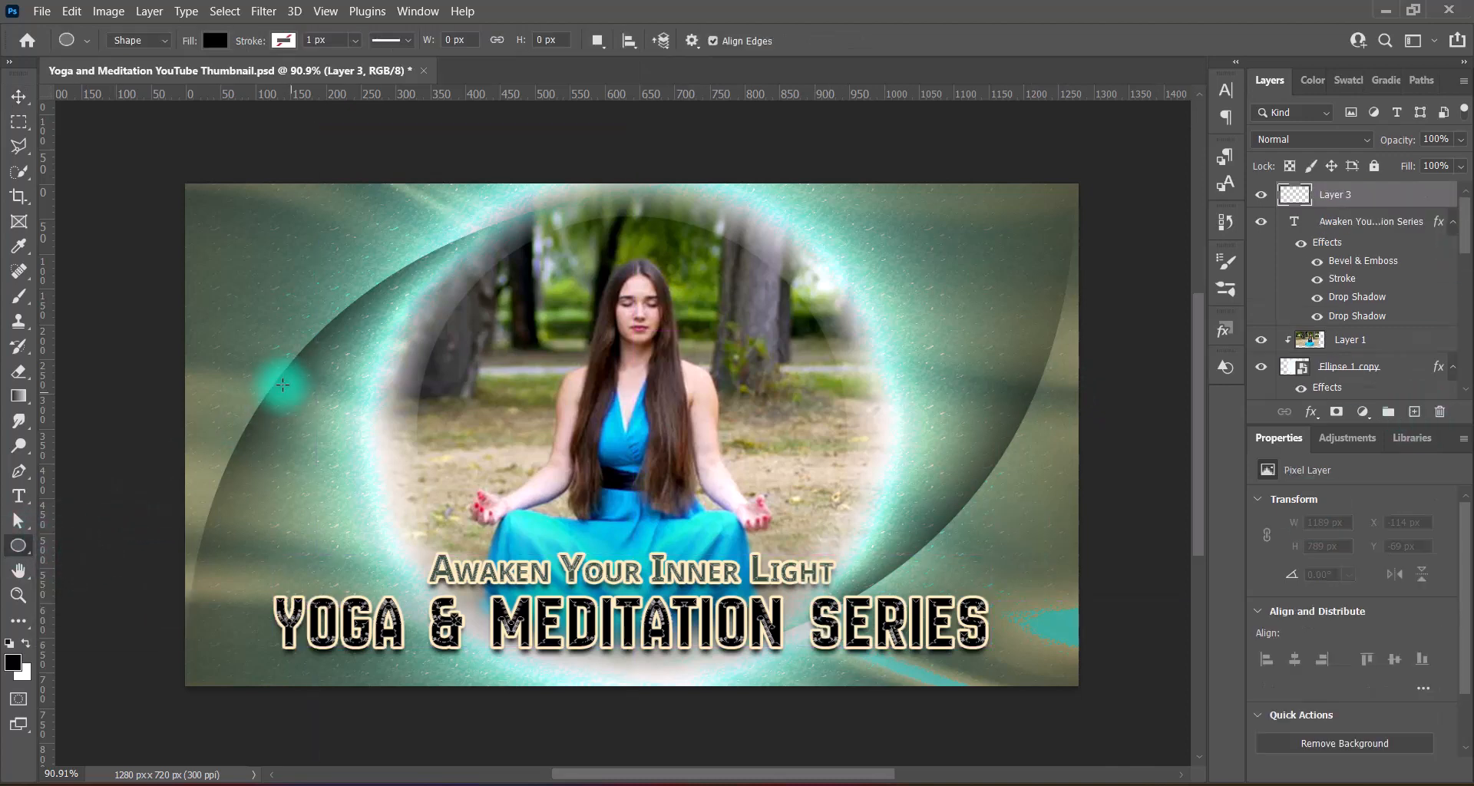
{"action": "mouse_move", "coordinate": [266, 332]}
{"action": "left_mouse_down"}
{"action": "mouse_move", "coordinate": [384, 415]}
{"action": "mouse_move", "coordinate": [428, 468]}
{"action": "left_mouse_up"}
{"action": "key", "text": "v"}
{"action": "left_click_drag", "start_coordinate": [346, 385], "coordinate": [321, 298]}
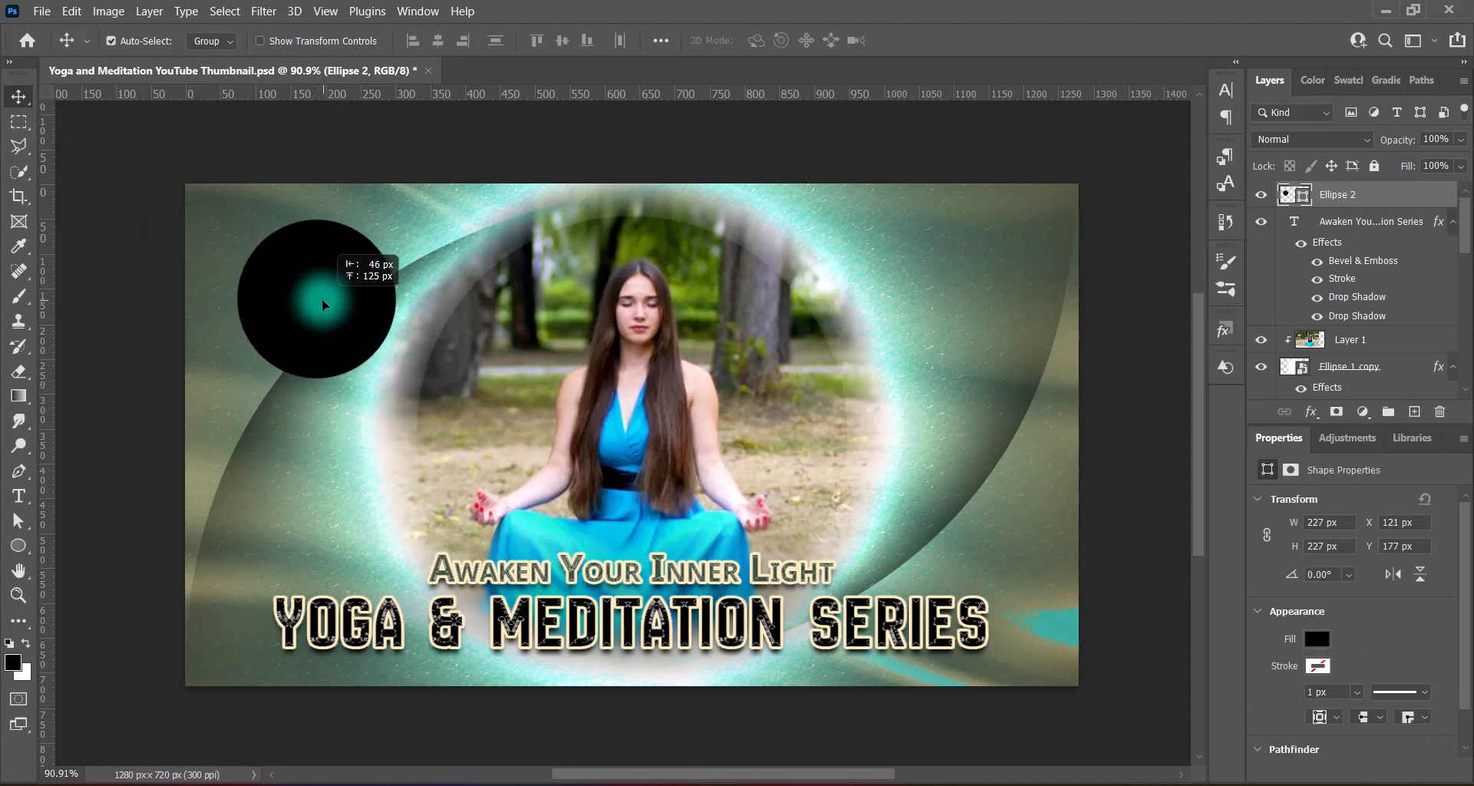
Shrink the black circle to about 191 px in diameter and shift it slightly towards the photo.
{"action": "key", "text": "ctrl+t"}
{"action": "left_click_drag", "start_coordinate": [315, 216], "coordinate": [315, 251]}
{"action": "key", "text": "Return"}
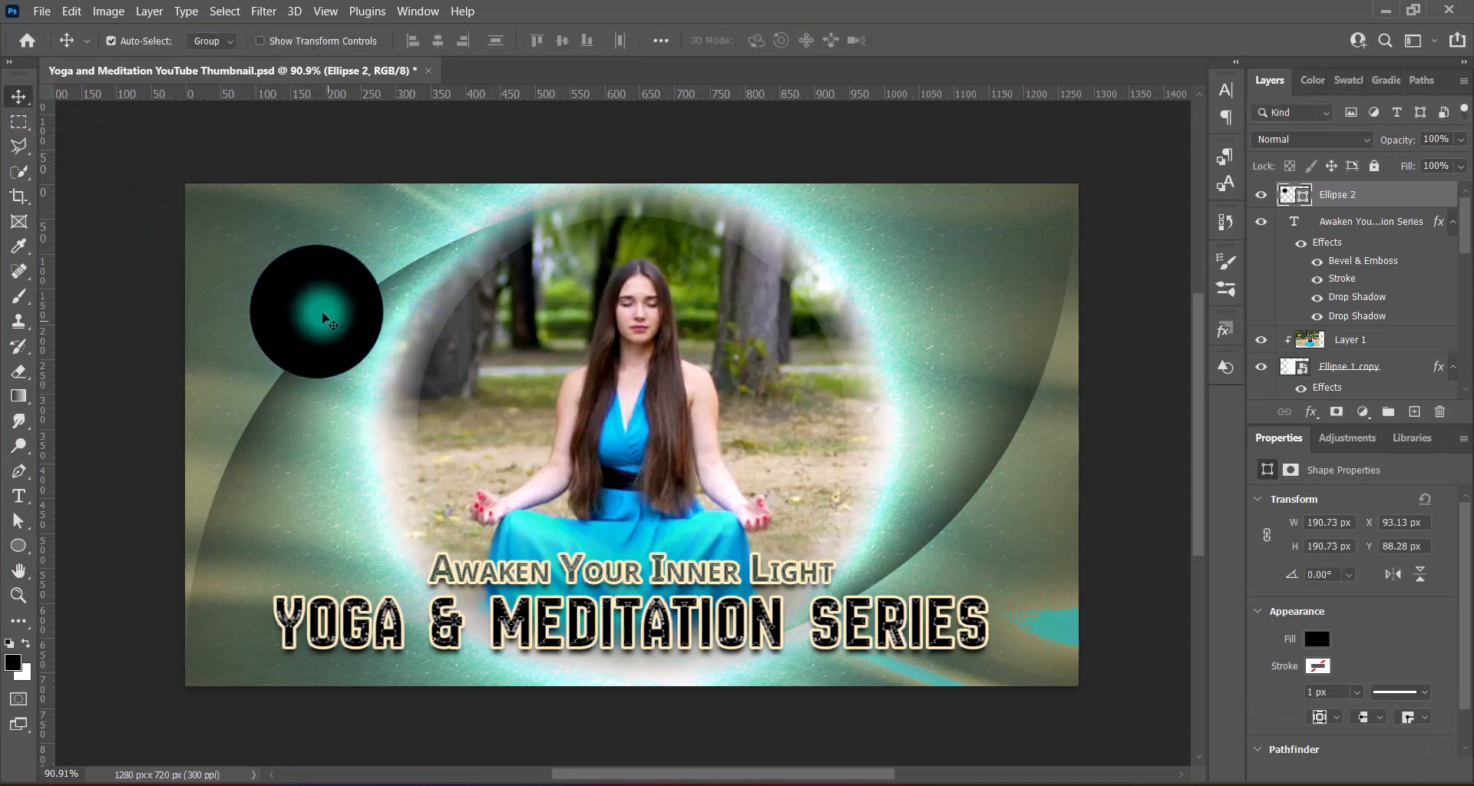
{"action": "mouse_move", "coordinate": [320, 314]}
{"action": "left_mouse_down"}
{"action": "mouse_move", "coordinate": [339, 338]}
{"action": "mouse_move", "coordinate": [337, 316]}
{"action": "left_mouse_up"}
Apply a white-to-teal gradient overlay to the circle with Diamond style, 60° angle, 150% scale and Reverse turned off.
{"action": "right_click", "coordinate": [1283, 194]}
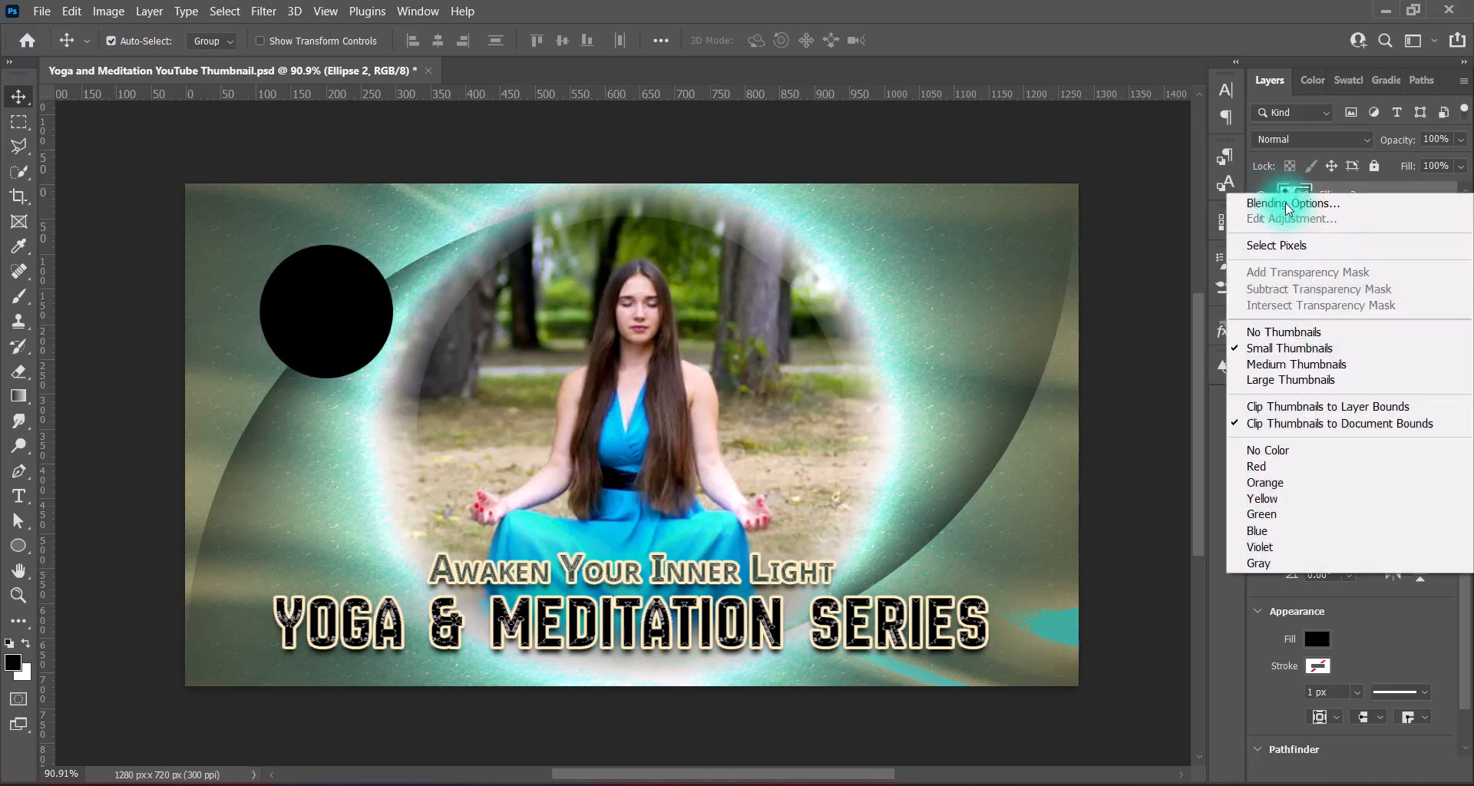
{"action": "left_click", "coordinate": [1286, 205]}
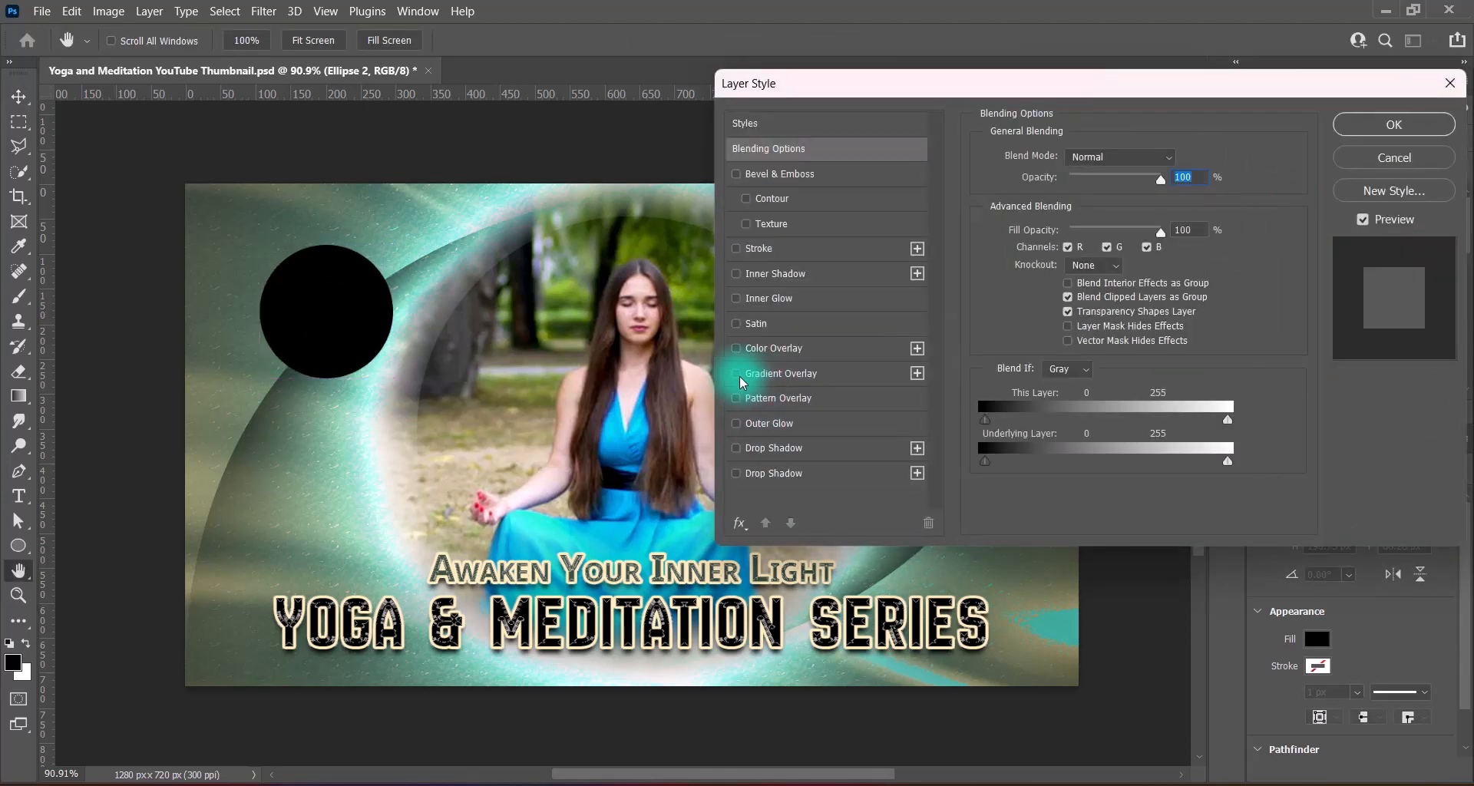
{"action": "left_click", "coordinate": [737, 374]}
{"action": "left_click", "coordinate": [784, 376]}
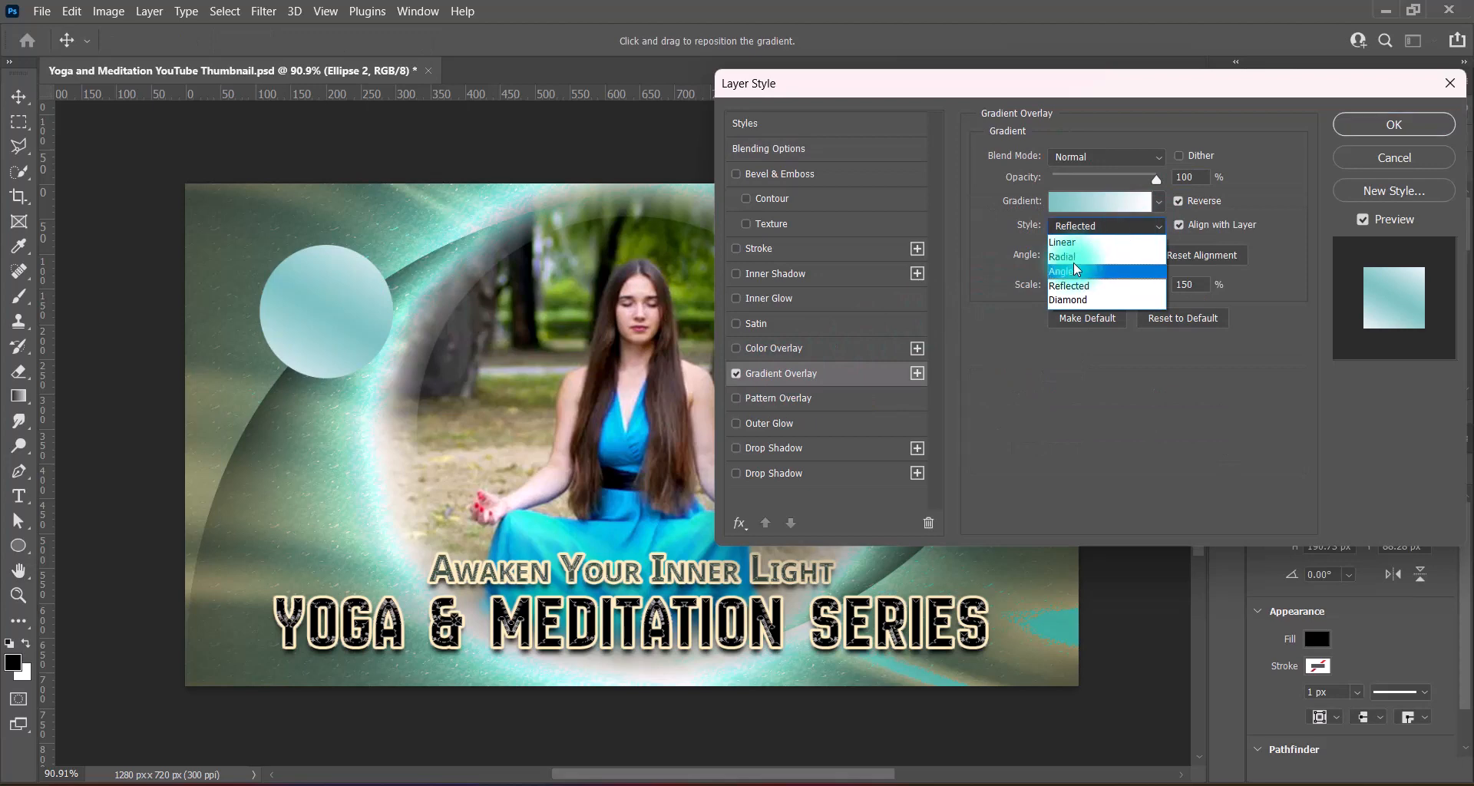
{"action": "left_click", "coordinate": [1078, 300]}
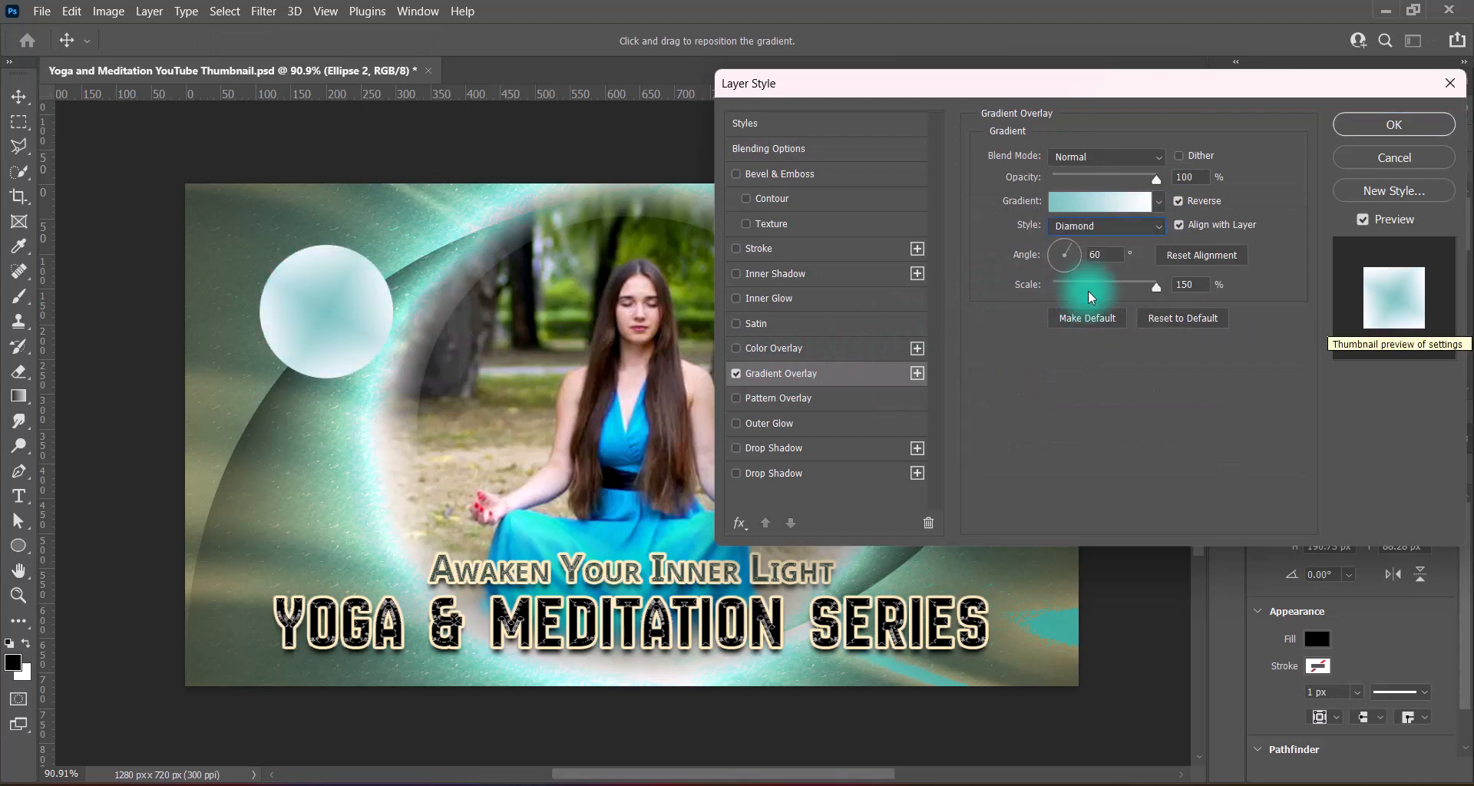
{"action": "left_click", "coordinate": [1180, 201]}
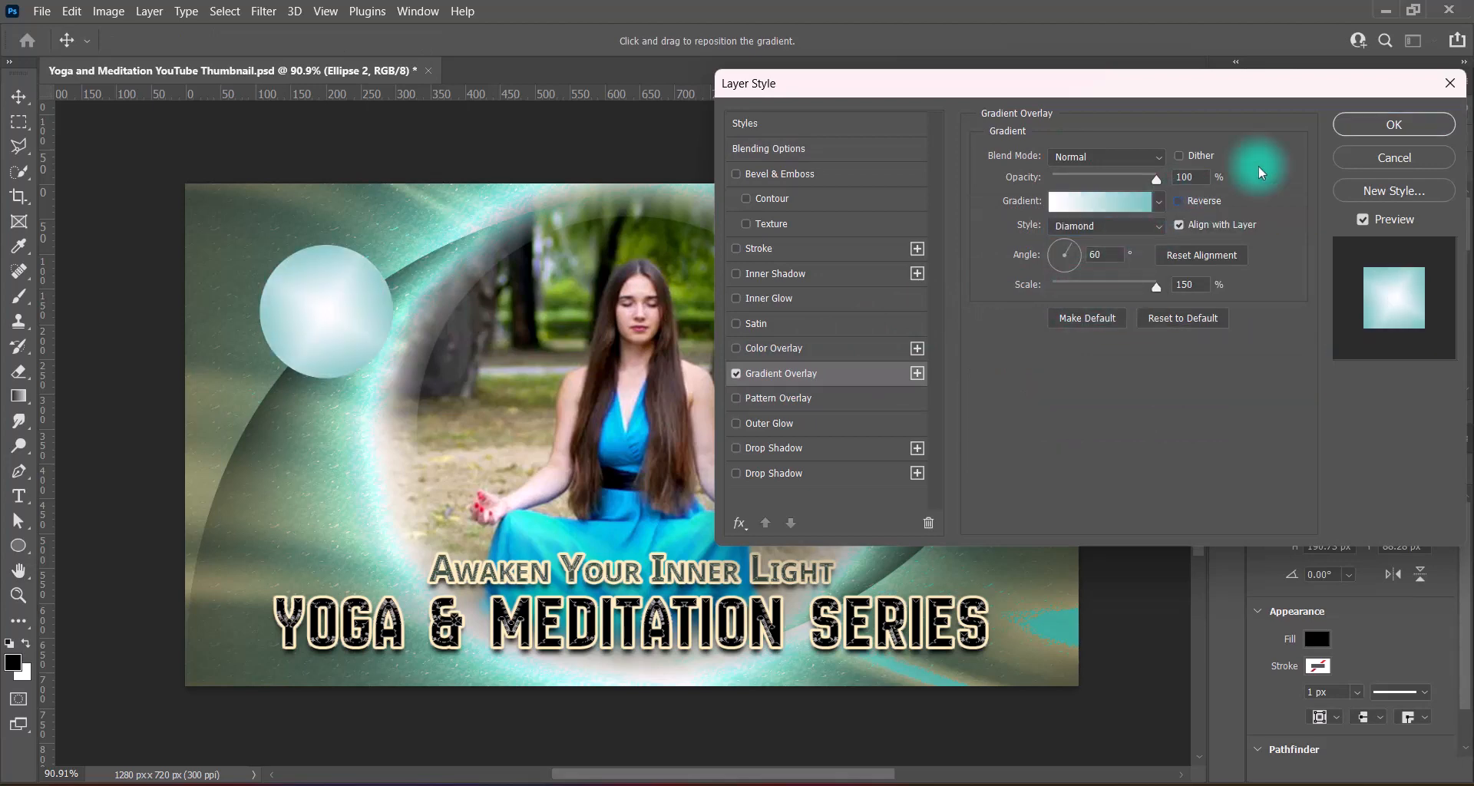
{"action": "left_click", "coordinate": [1350, 125]}
Add a black drop shadow to the circle with 75% opacity, 0 px distance, 0% spread and 39 px size.
{"action": "right_click", "coordinate": [1290, 197]}
{"action": "left_click", "coordinate": [1289, 203]}
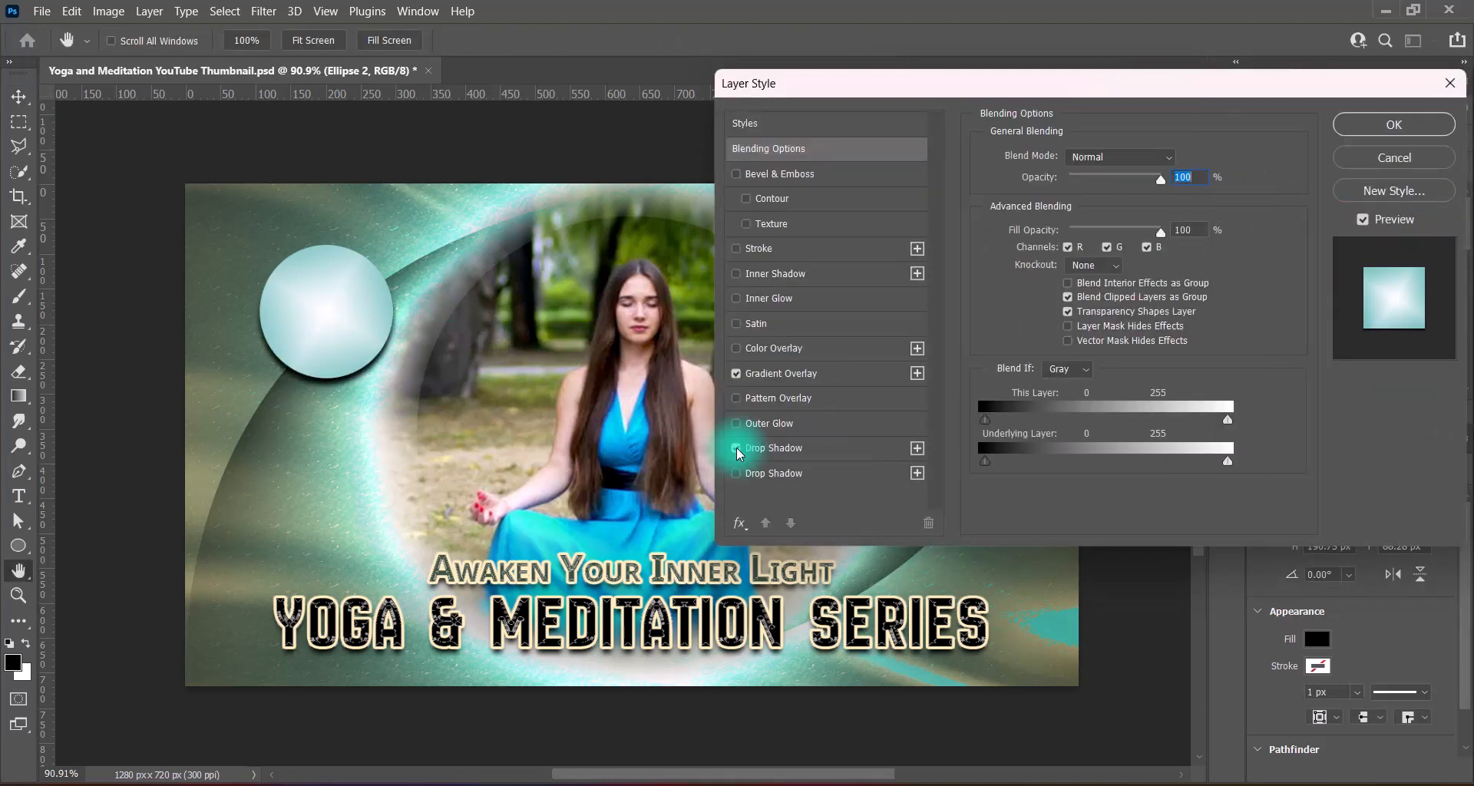
{"action": "left_click", "coordinate": [735, 473]}
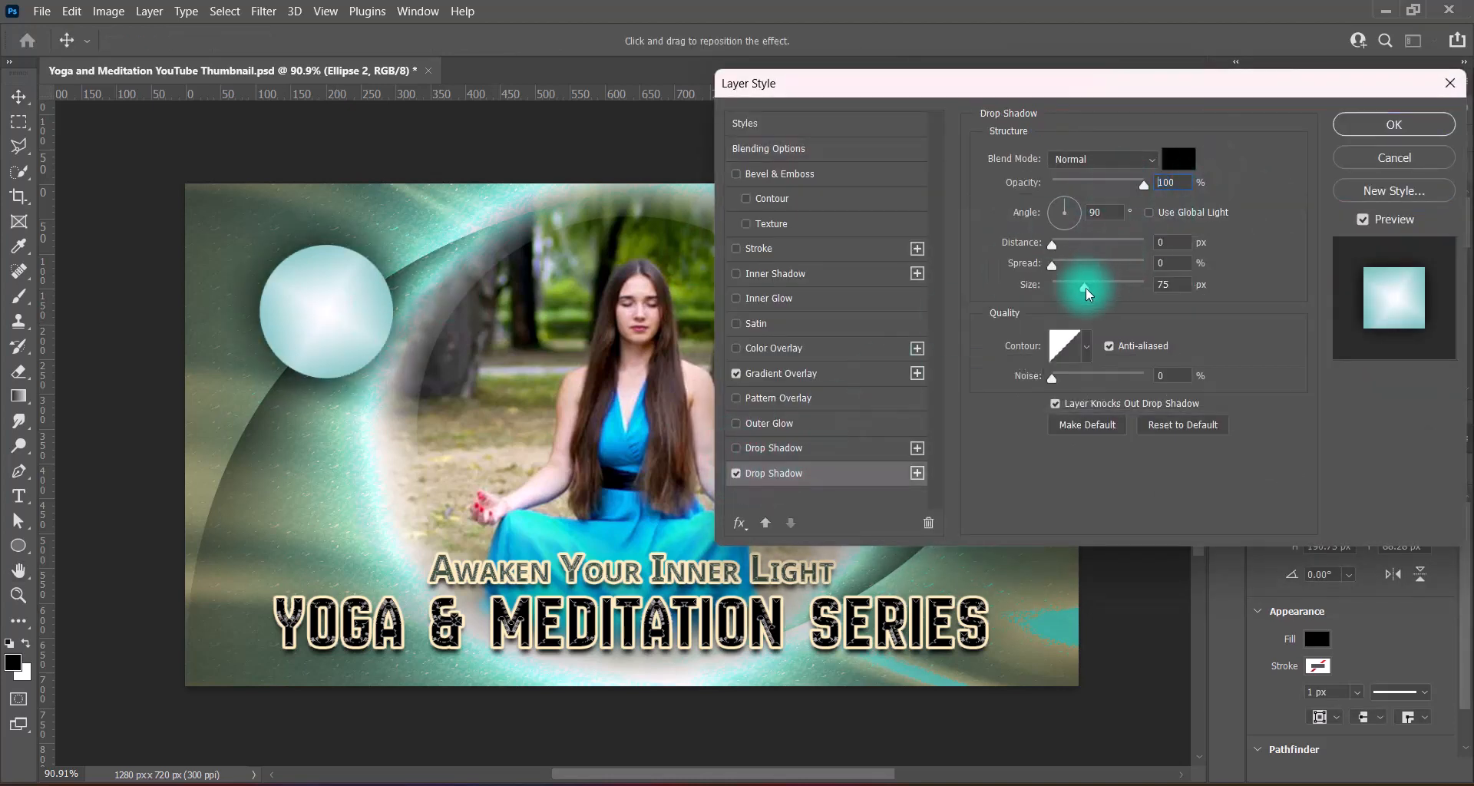
{"action": "left_click_drag", "start_coordinate": [1085, 287], "coordinate": [1075, 291]}
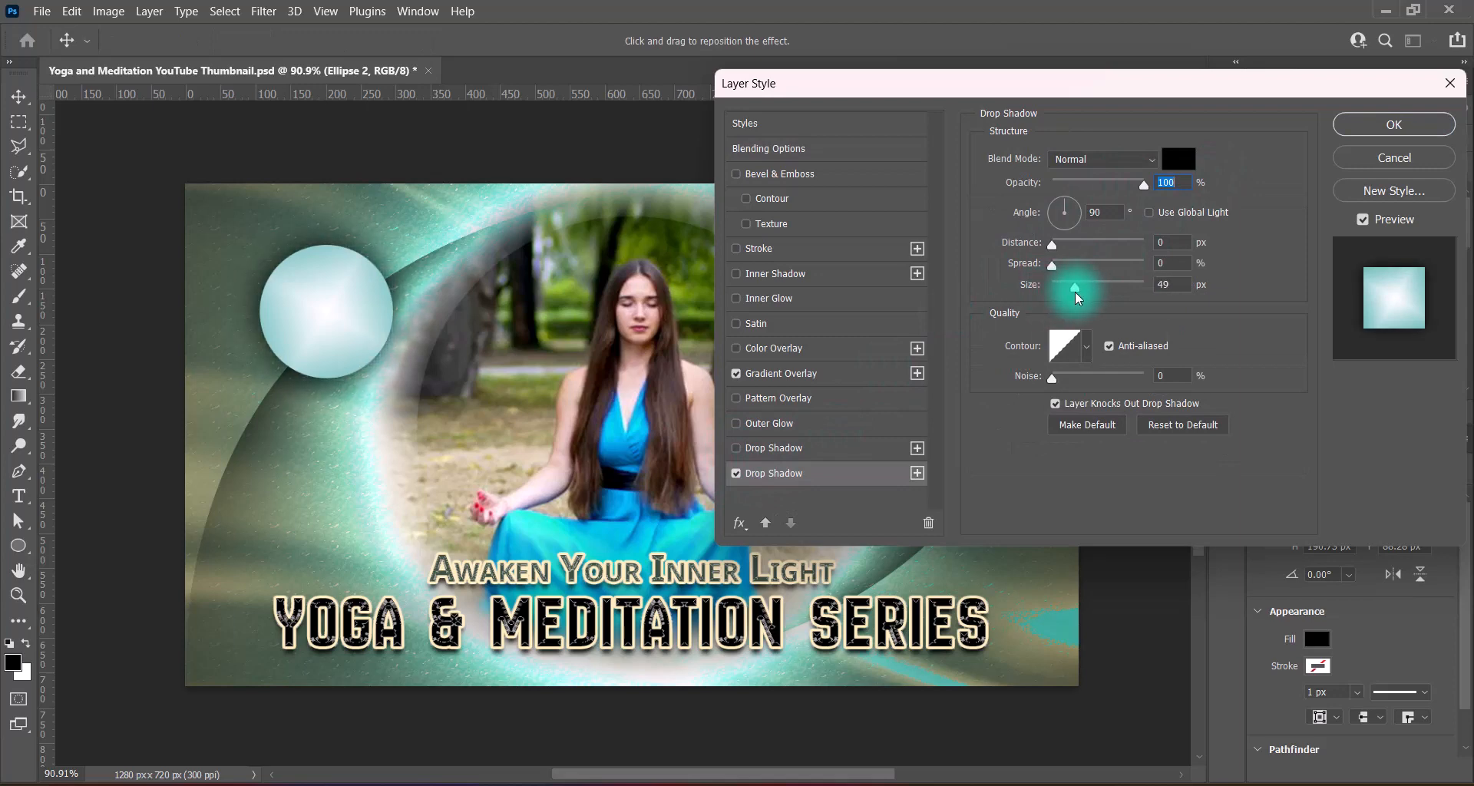
{"action": "left_click", "coordinate": [1159, 286]}
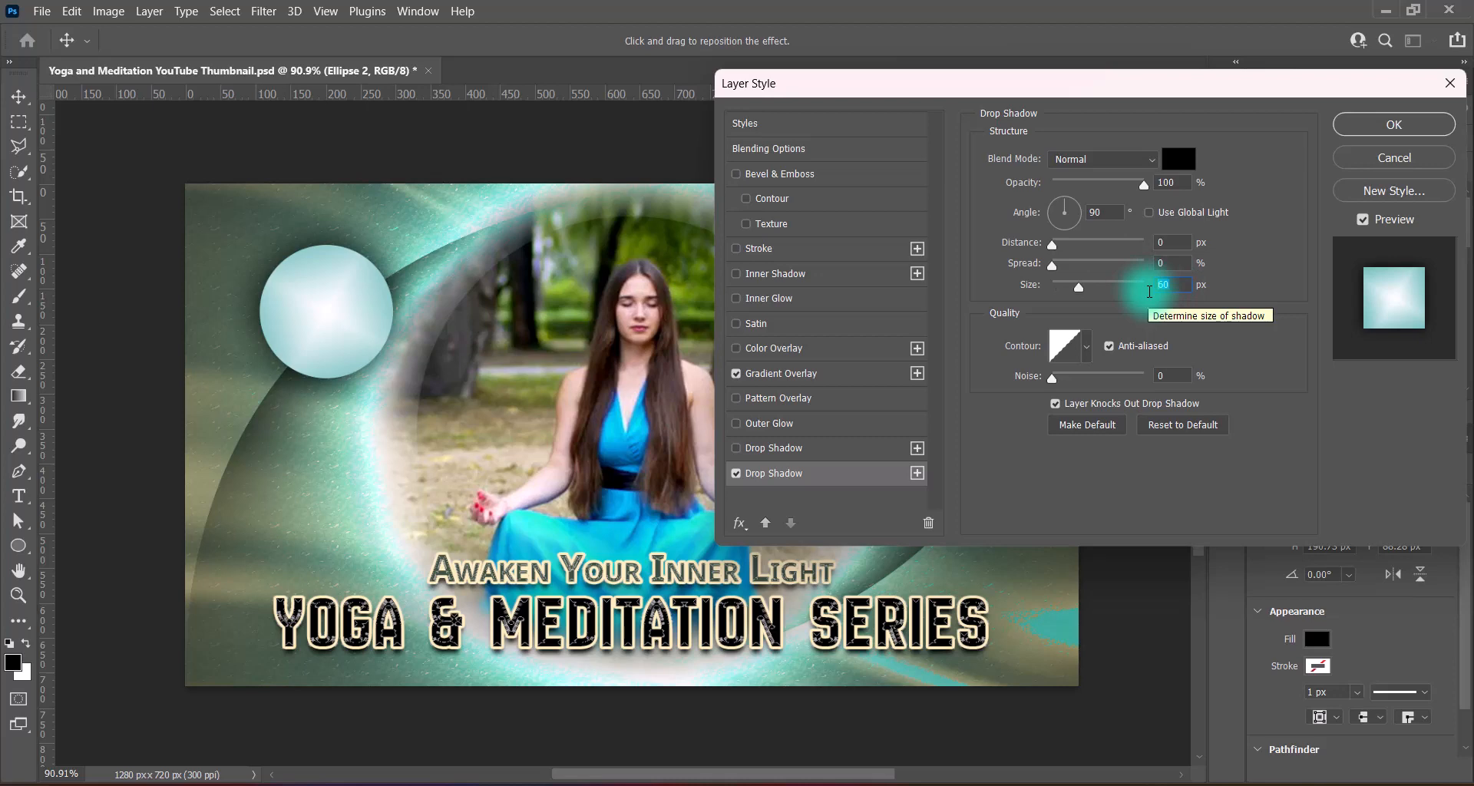
{"action": "left_click_drag", "start_coordinate": [1176, 286], "coordinate": [1126, 291]}
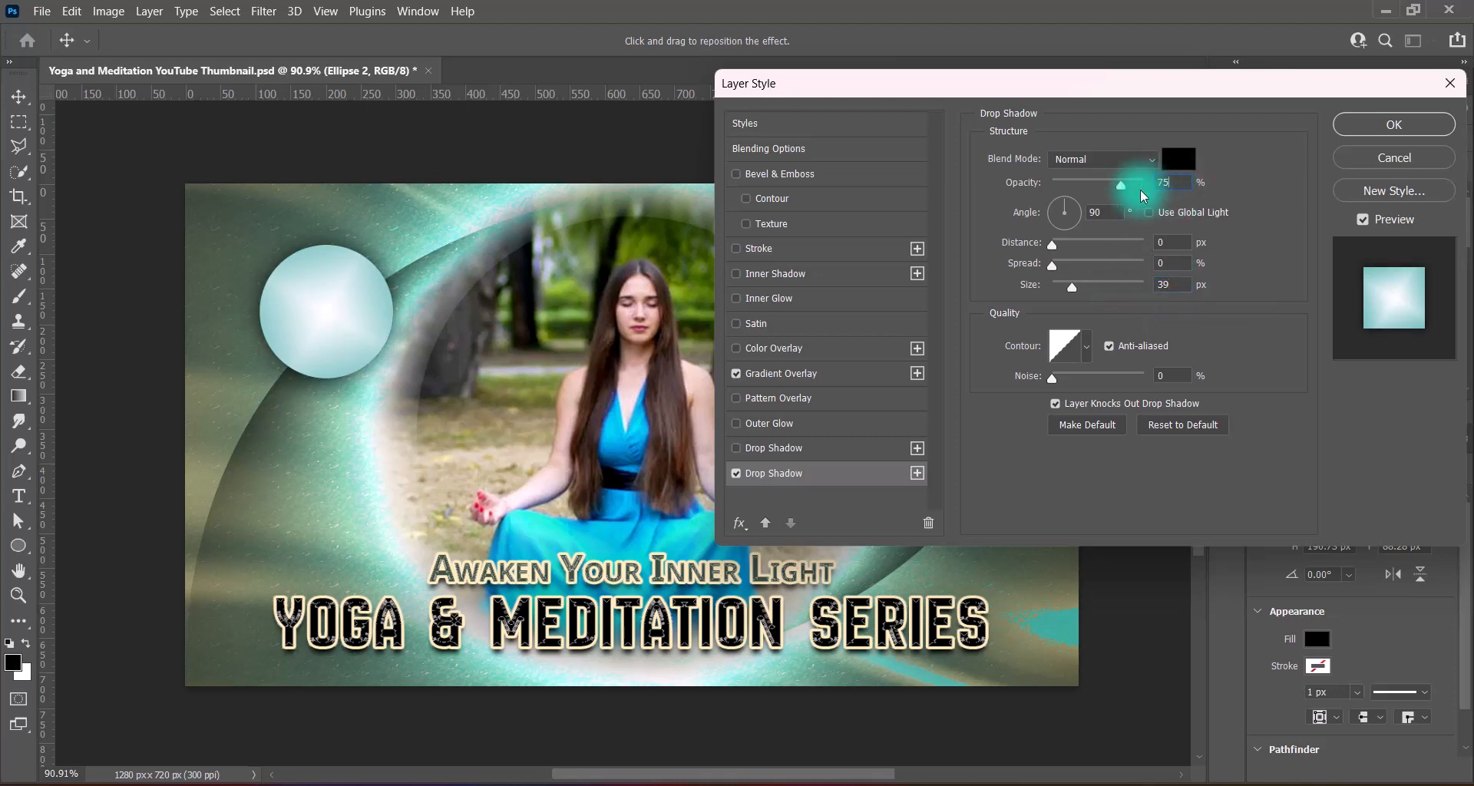
{"action": "type", "text": "75"}
{"action": "left_click", "coordinate": [1363, 124]}
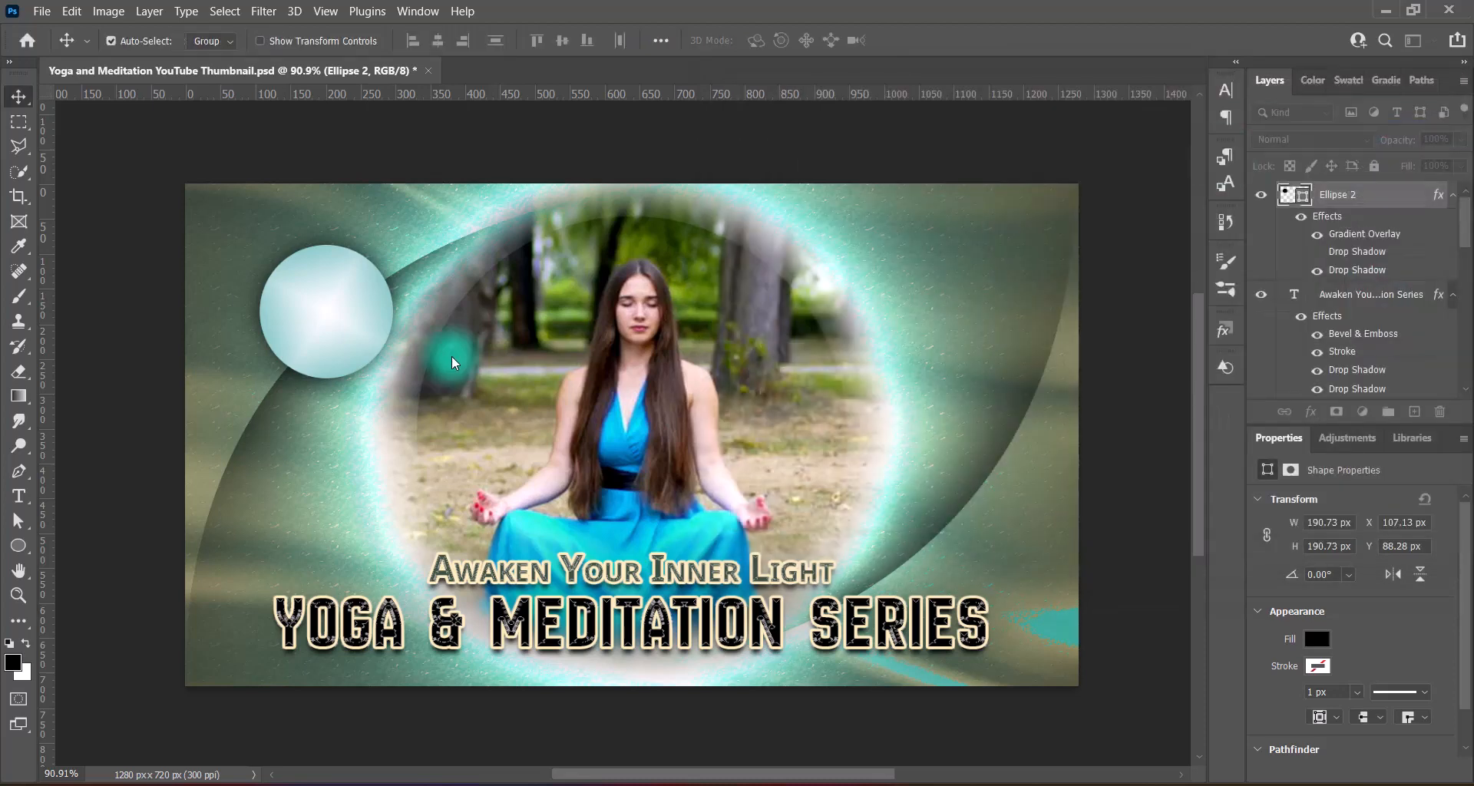
Duplicate the gradient circle to the photo's lower-right side and move the original up and closer to the photo.
{"action": "left_click_drag", "start_coordinate": [331, 313], "coordinate": [946, 502]}
{"action": "left_click", "coordinate": [321, 319]}
{"action": "left_click_drag", "start_coordinate": [319, 312], "coordinate": [361, 285]}
{"action": "left_click_drag", "start_coordinate": [947, 501], "coordinate": [945, 499]}
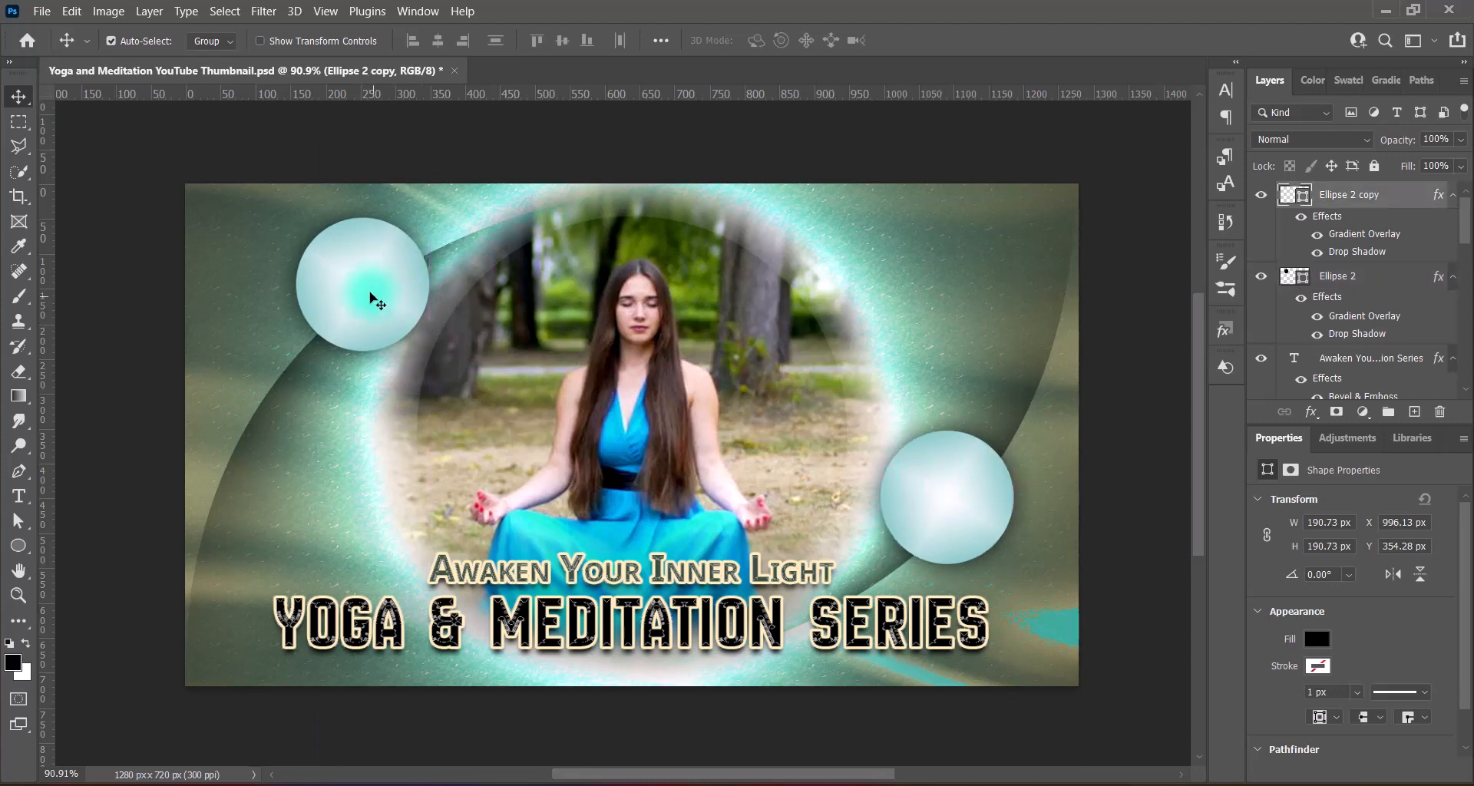
Fine-tune both circles to about X 129, Y 49 px for the upper one and X 1010, Y 354 px for the lower one.
{"action": "left_click_drag", "start_coordinate": [371, 300], "coordinate": [357, 300]}
{"action": "left_click", "coordinate": [947, 501]}
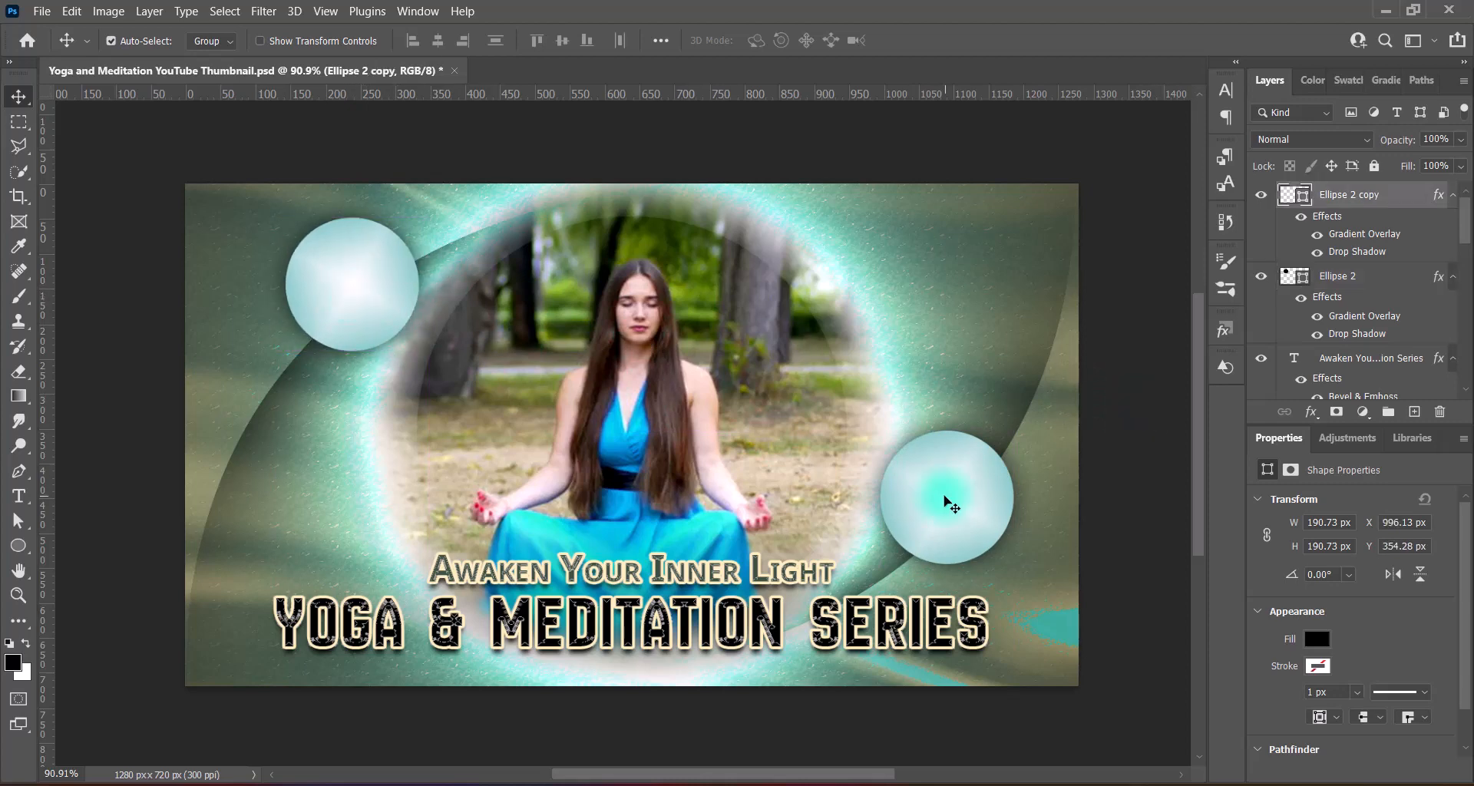
{"action": "left_click_drag", "start_coordinate": [945, 498], "coordinate": [958, 496]}
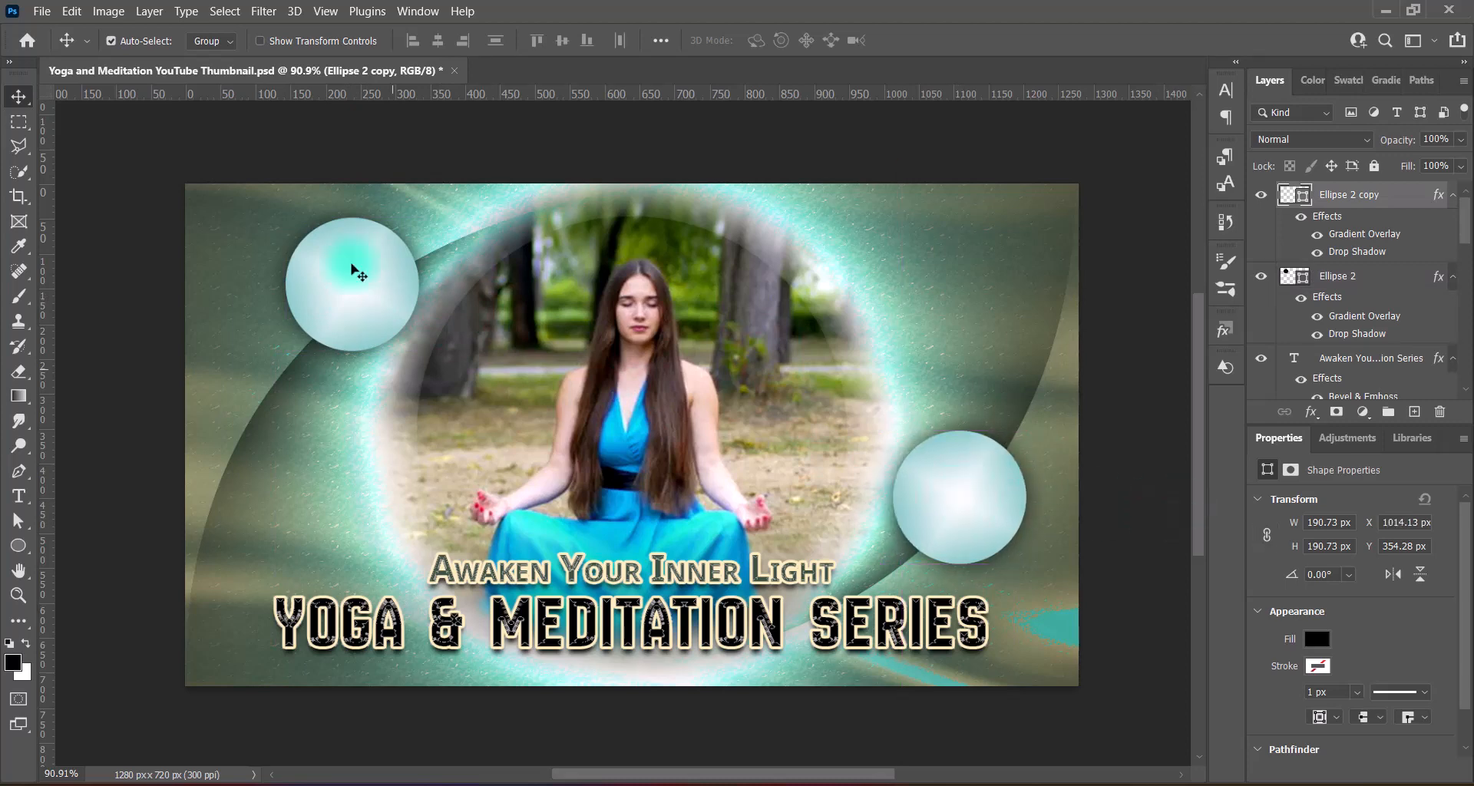
{"action": "left_click_drag", "start_coordinate": [342, 274], "coordinate": [339, 290]}
{"action": "left_click_drag", "start_coordinate": [959, 498], "coordinate": [962, 499]}
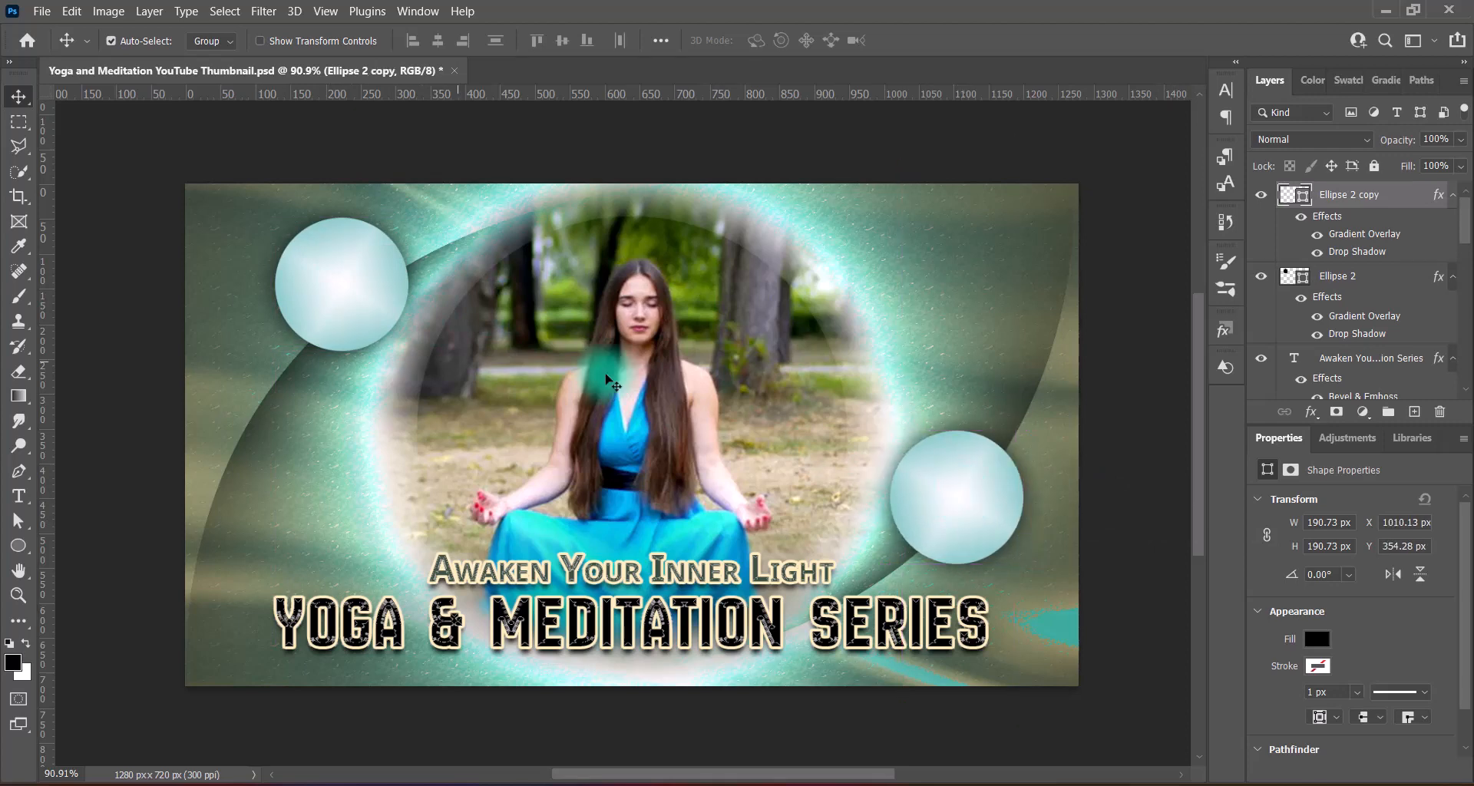
{"action": "mouse_move", "coordinate": [347, 292]}
{"action": "left_mouse_down"}
{"action": "mouse_move", "coordinate": [330, 290]}
{"action": "mouse_move", "coordinate": [346, 291]}
{"action": "left_mouse_up"}
Nudge the title text down to about Y 531 px.
{"action": "left_click", "coordinate": [757, 614]}
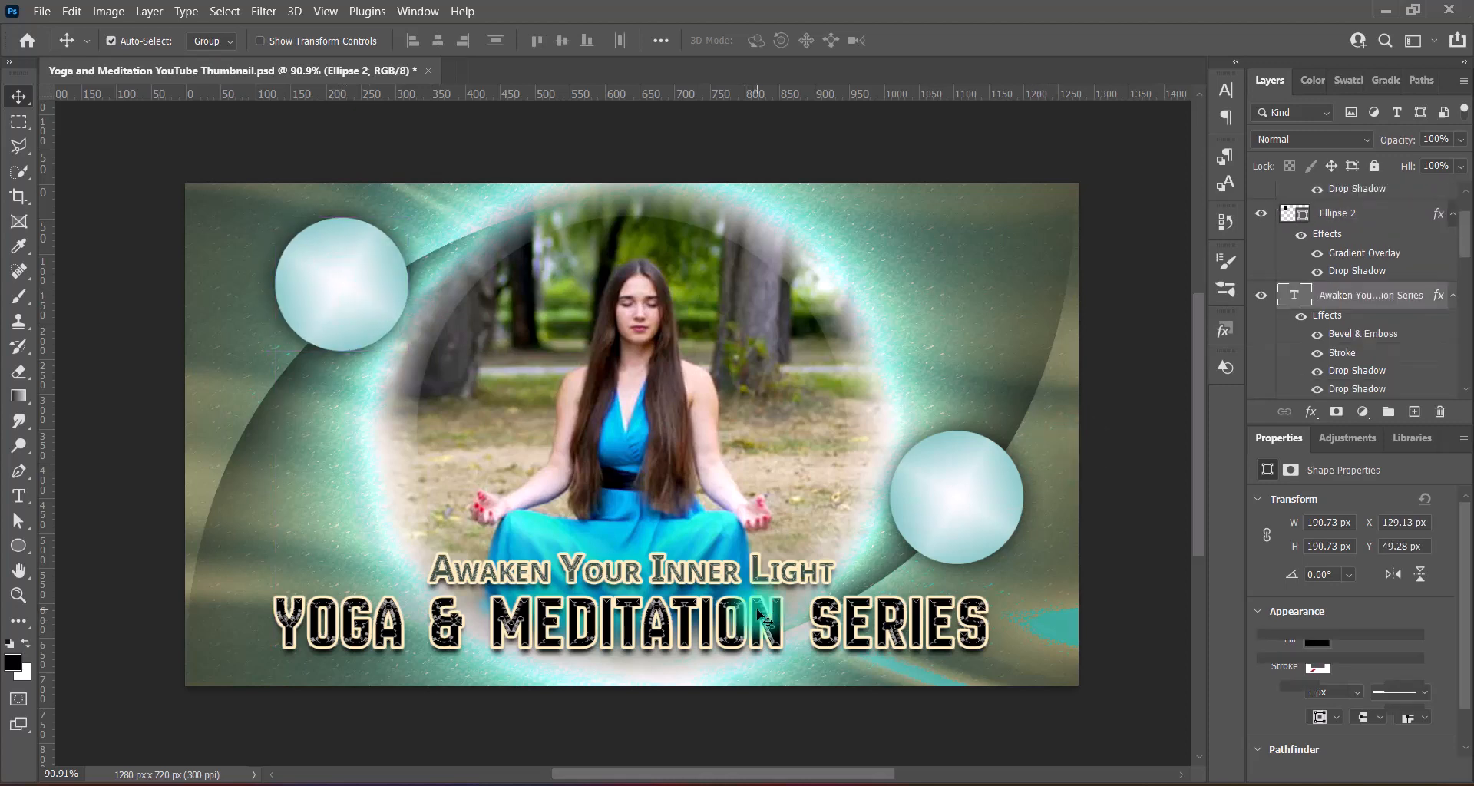
{"action": "key", "text": "Down"}
{"action": "key", "text": "Down"}
{"action": "key", "text": "Down"}
{"action": "key", "text": "Down"}
{"action": "key", "text": "Down"}
{"action": "key", "text": "Down"}
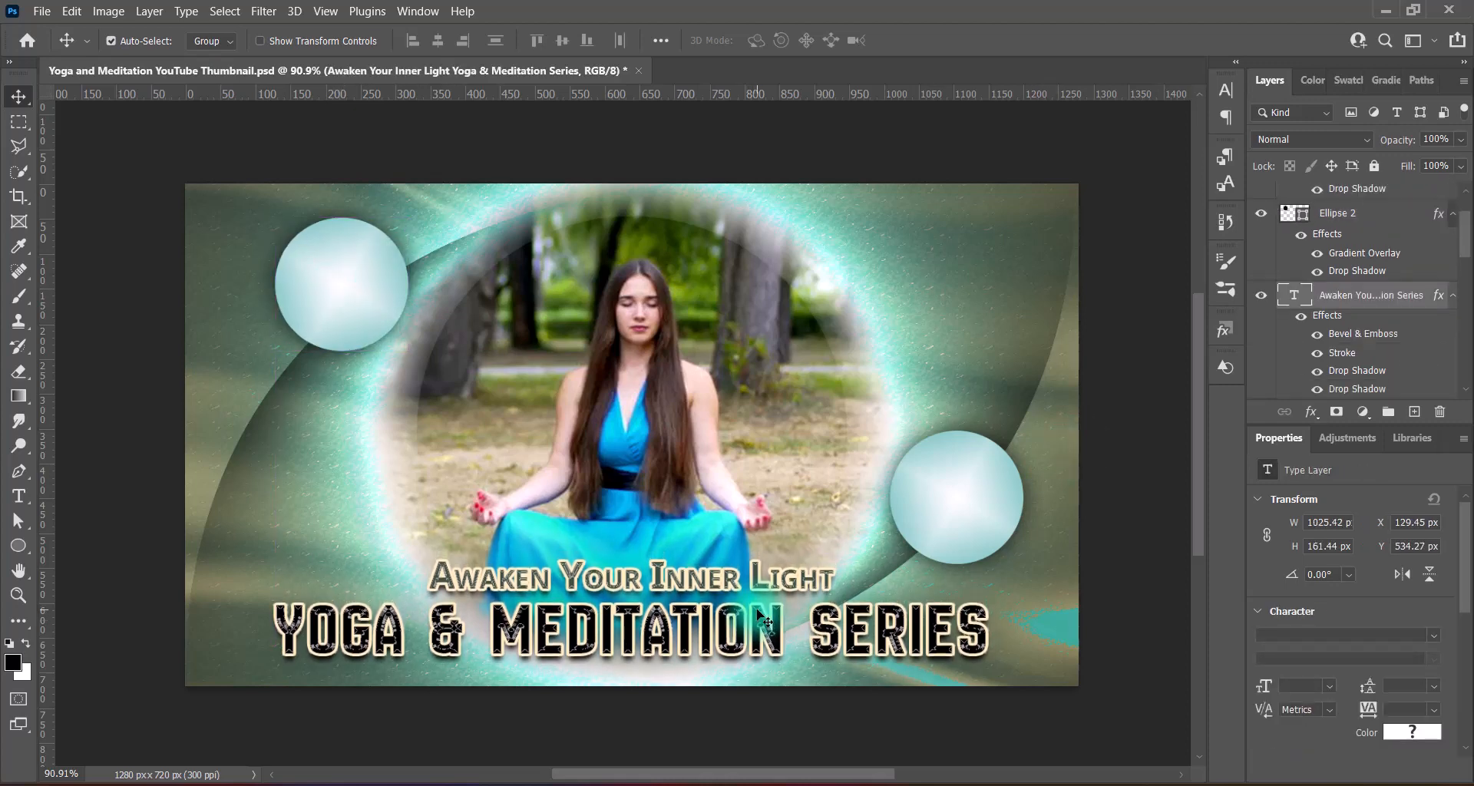
{"action": "key", "text": "Down"}
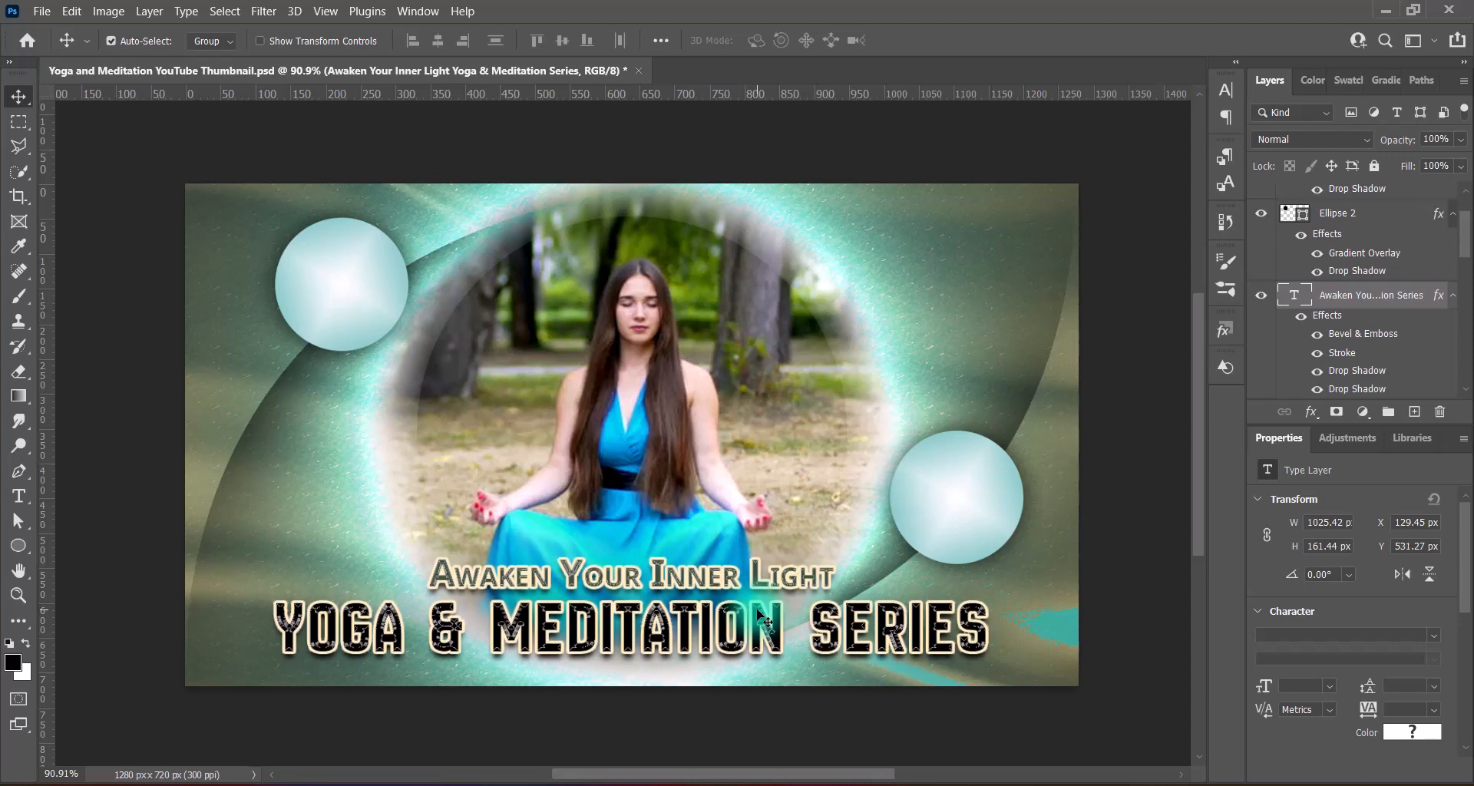
Reverse the gradient overlay on the lower-right circle so teal is at its centre.
{"action": "left_click", "coordinate": [978, 497]}
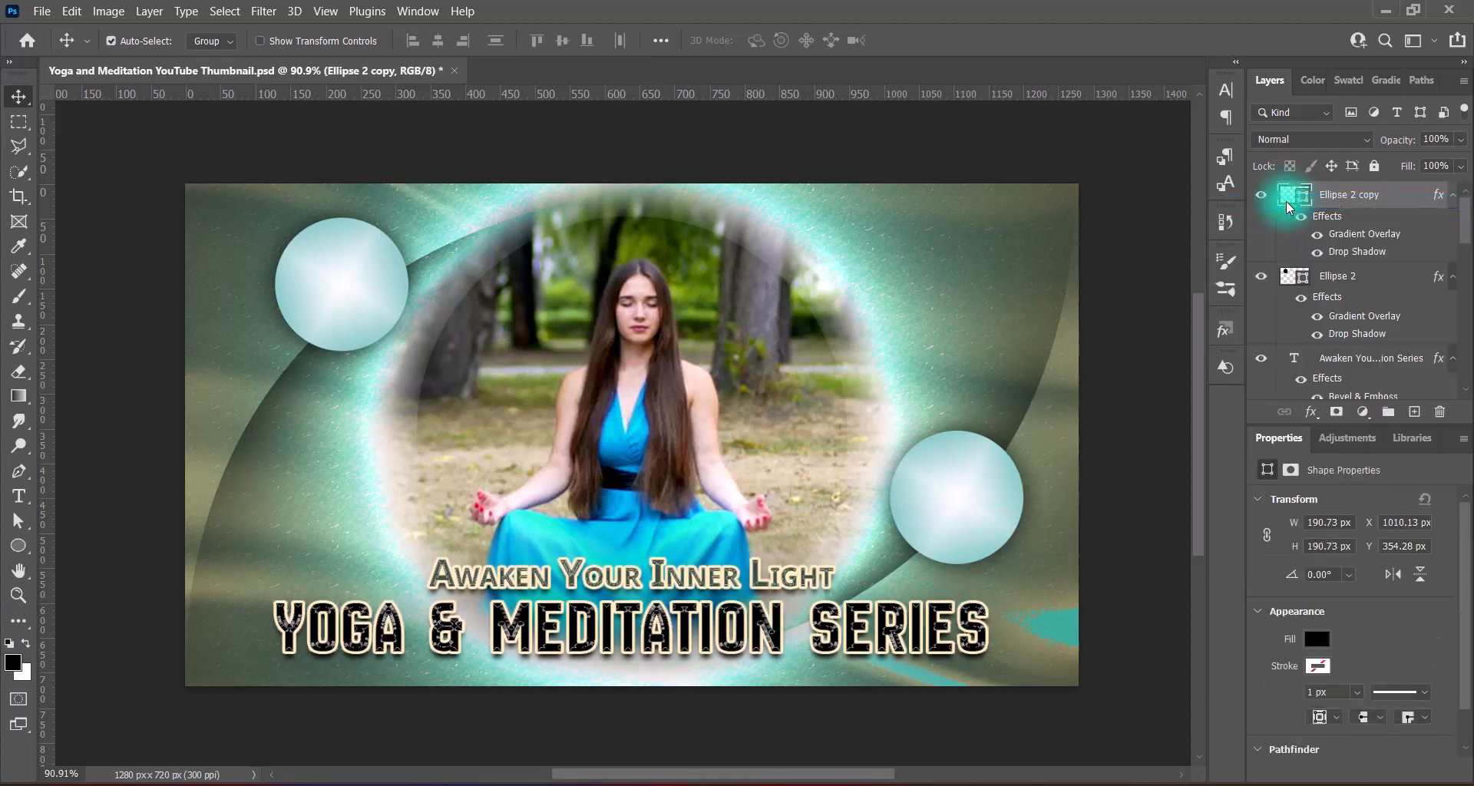
{"action": "double_click", "coordinate": [1289, 197]}
{"action": "left_click", "coordinate": [786, 377]}
{"action": "left_click", "coordinate": [1180, 202]}
{"action": "left_click_drag", "start_coordinate": [1077, 88], "coordinate": [977, 106]}
{"action": "left_click", "coordinate": [1298, 141]}
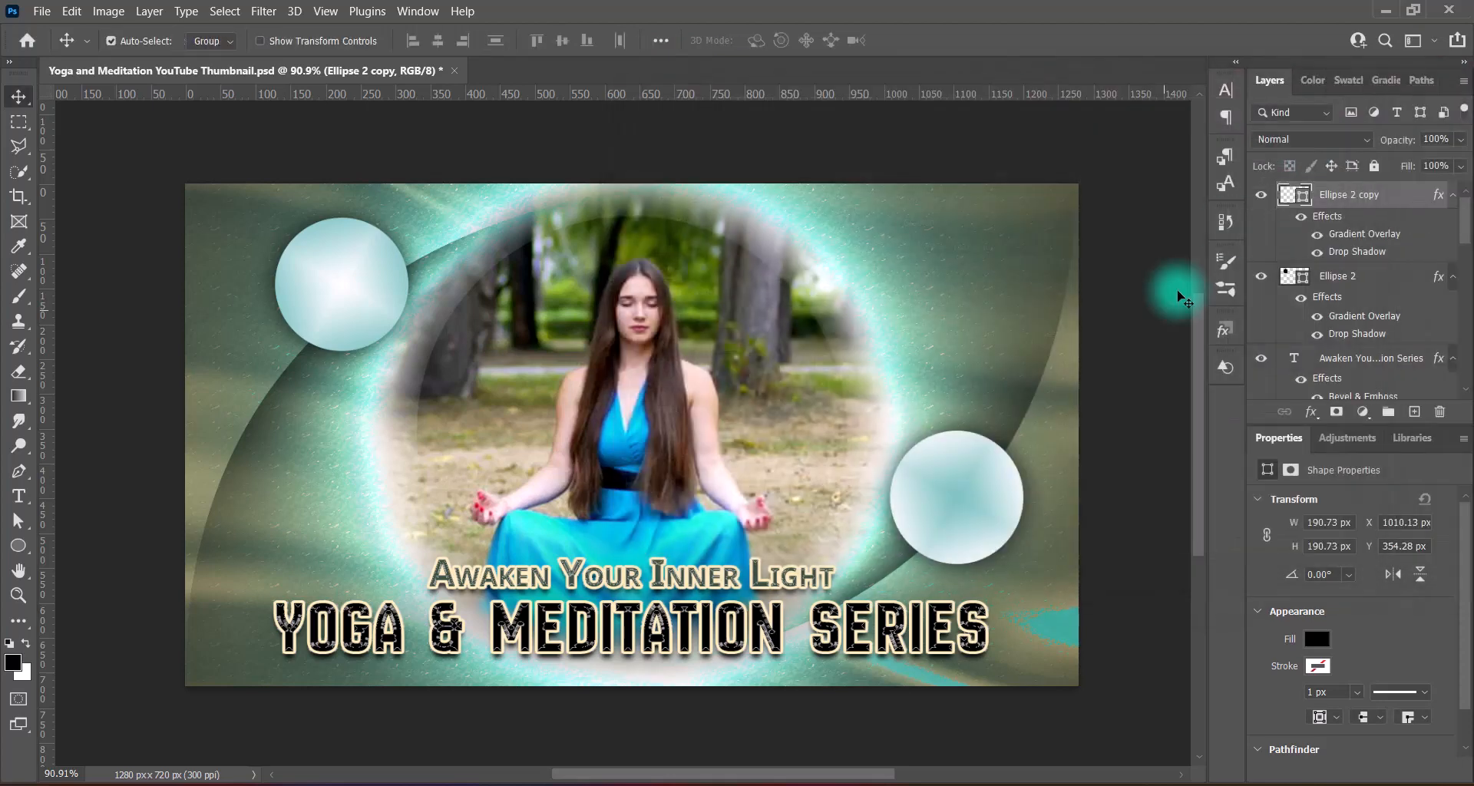
Add a two-line "Part 03" label over the upper-left circle, with "Part" in a thin sans-serif font and "03" at 48 pt.
{"action": "left_click", "coordinate": [1415, 415]}
{"action": "left_click", "coordinate": [18, 496]}
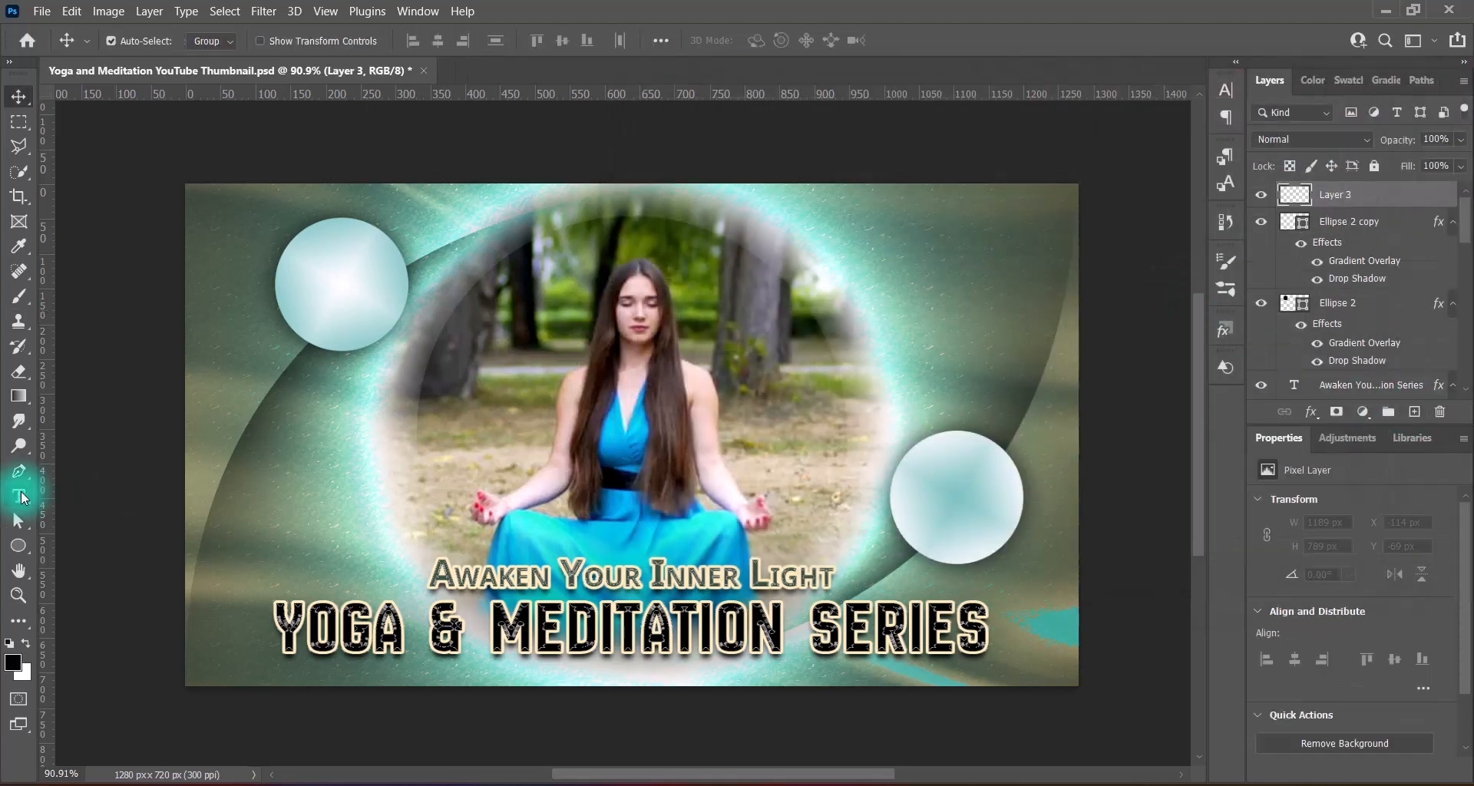
{"action": "left_click", "coordinate": [322, 268]}
{"action": "left_click", "coordinate": [1226, 90]}
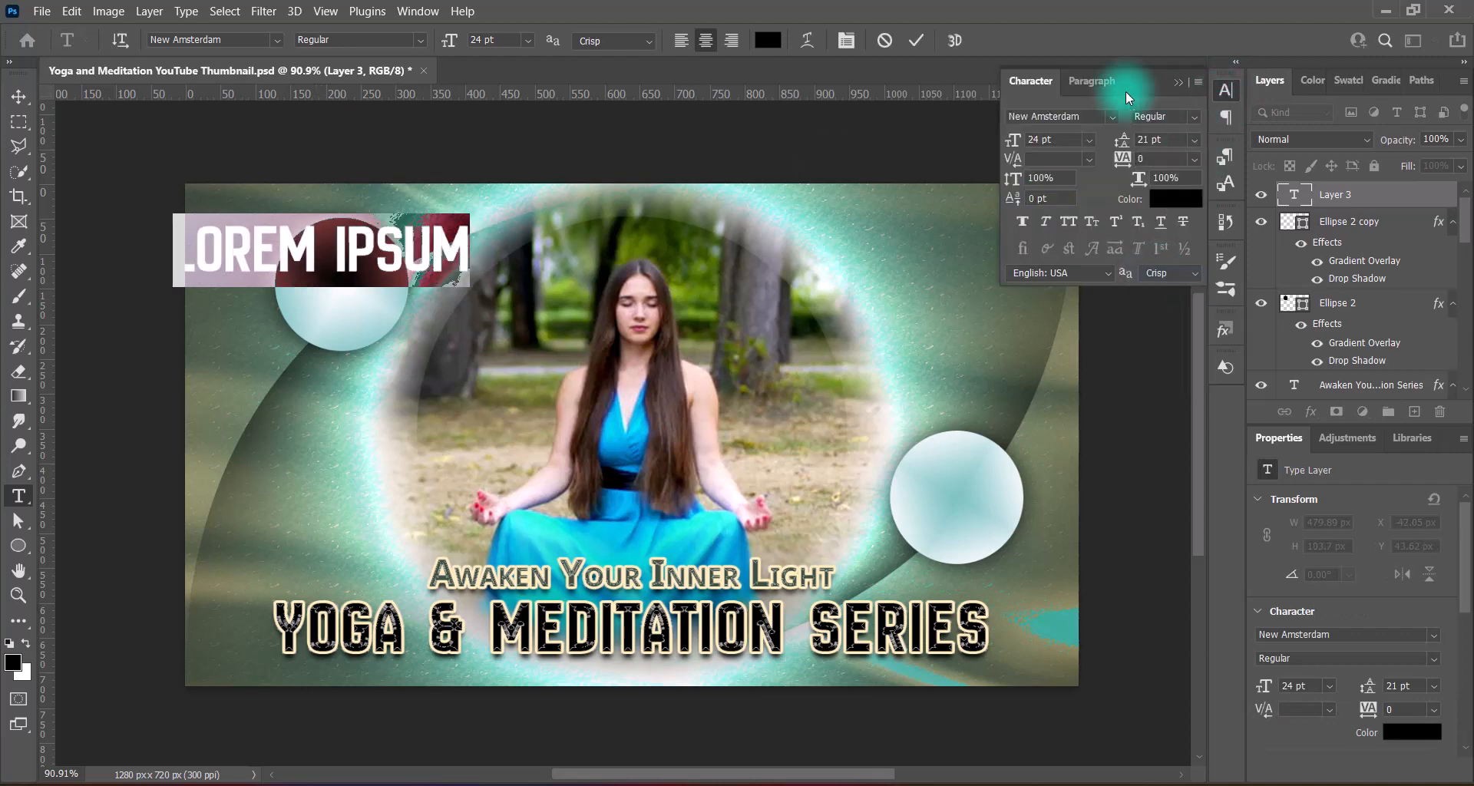
{"action": "type", "text": "PART"}
{"action": "key", "text": "Return"}
{"action": "type", "text": "03"}
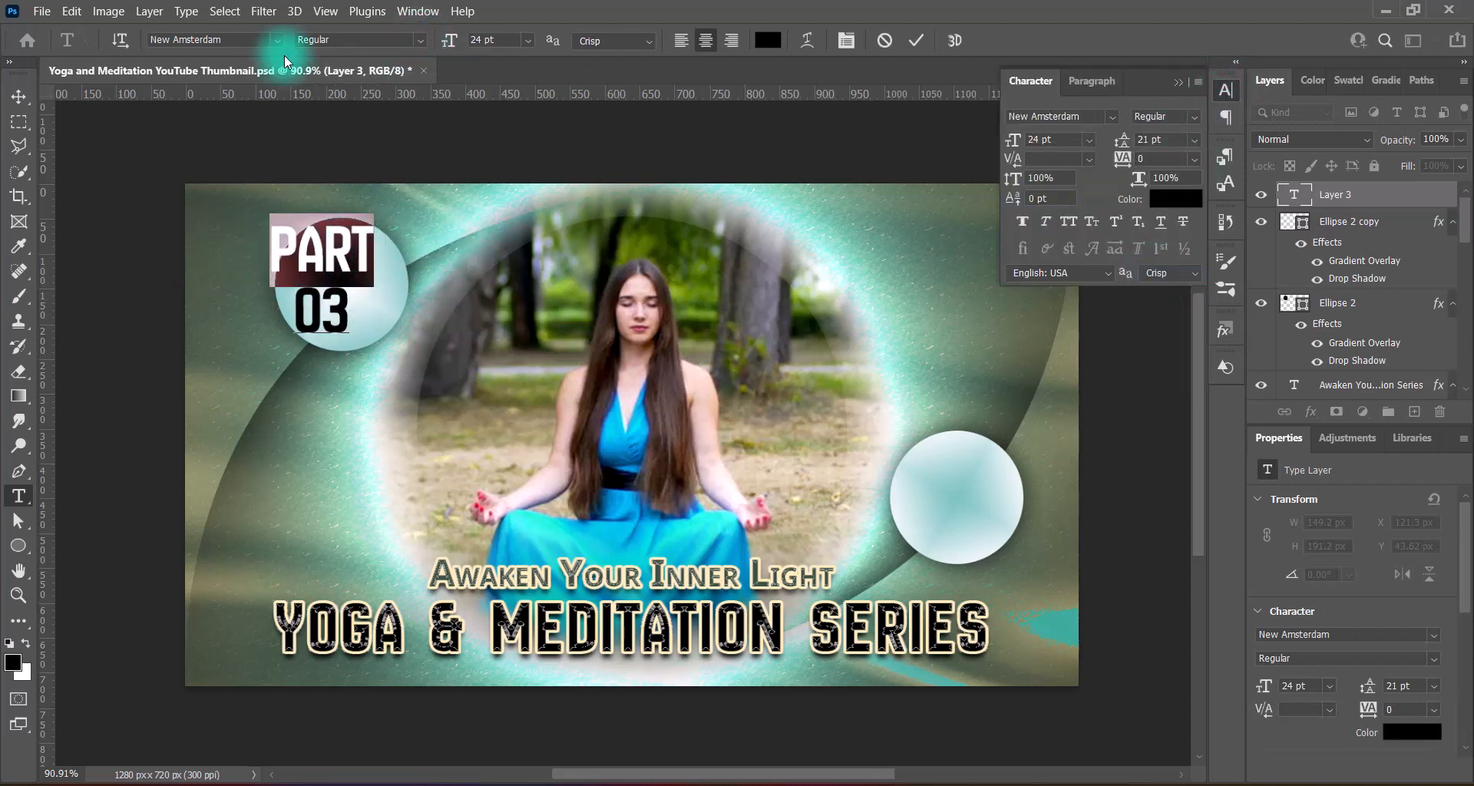
{"action": "left_click", "coordinate": [276, 40]}
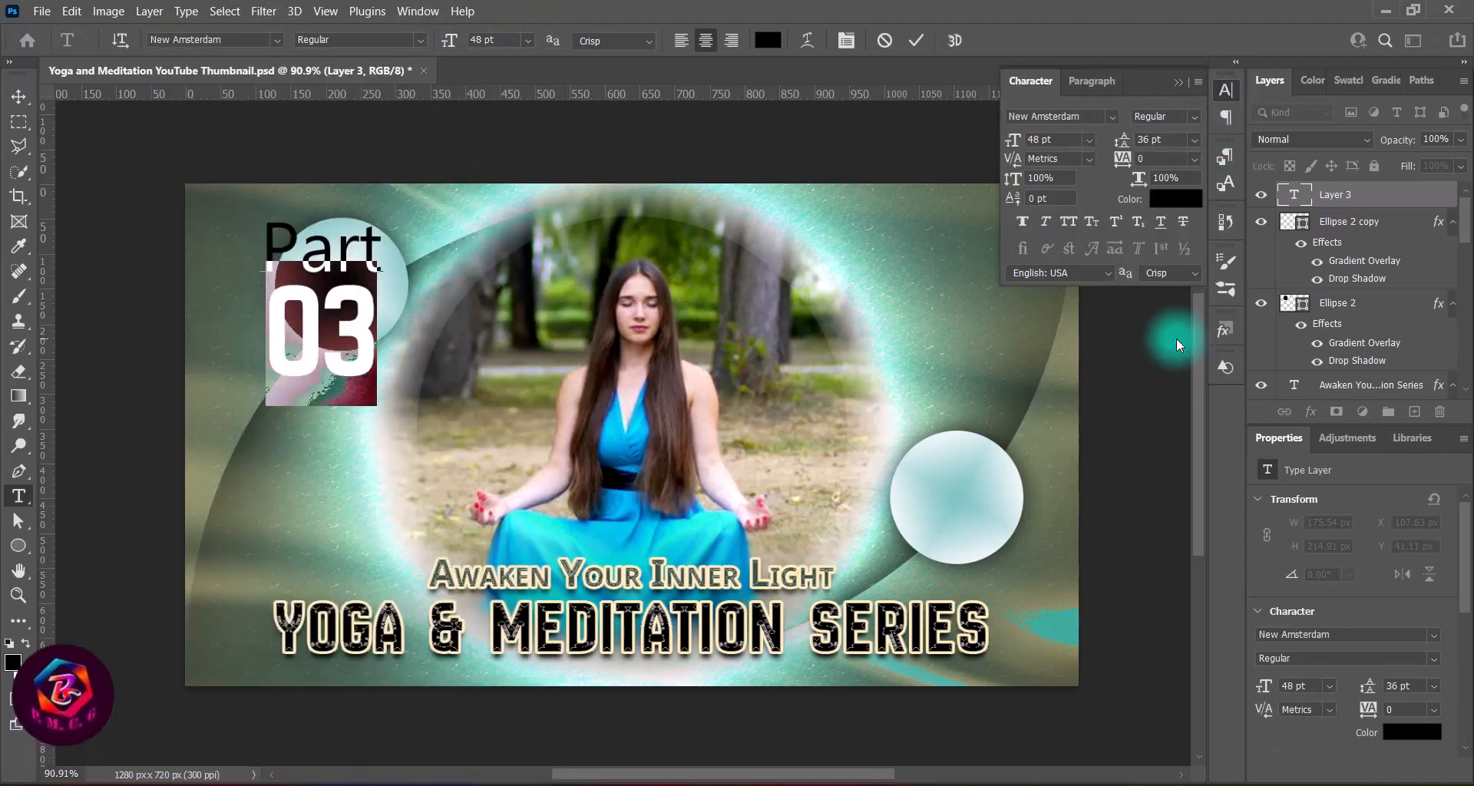
{"action": "left_click", "coordinate": [917, 41]}
Scale the "Part 03" label down to about 110 px wide and centre it inside the upper-left circle.
{"action": "key", "text": "v"}
{"action": "key", "text": "ctrl+t"}
{"action": "left_click_drag", "start_coordinate": [260, 212], "coordinate": [306, 285]}
{"action": "left_click_drag", "start_coordinate": [357, 342], "coordinate": [353, 288]}
{"action": "key", "text": "Return"}
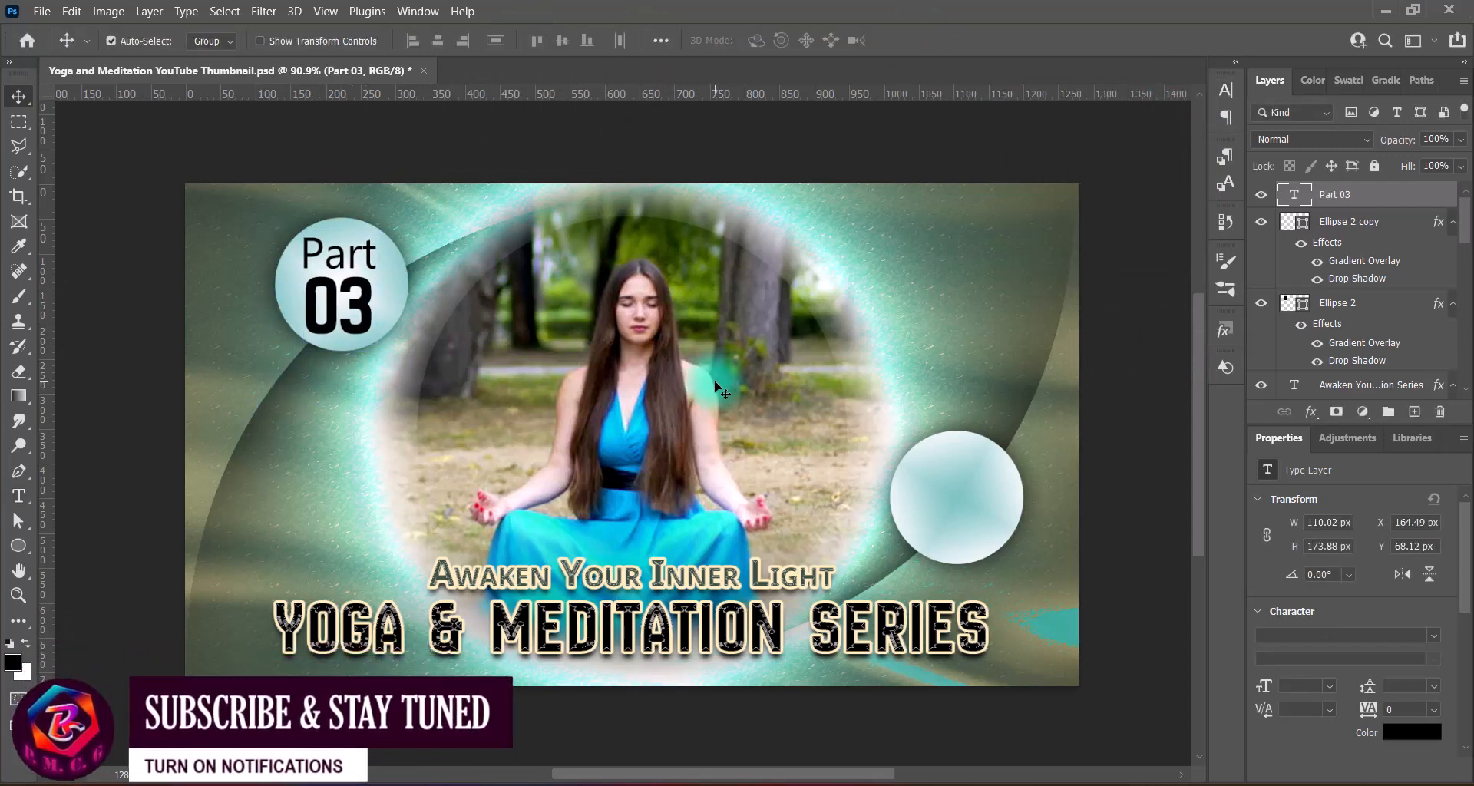
Add a drop shadow to the "Part 03" label and set its colour to white.
{"action": "right_click", "coordinate": [1295, 192]}
{"action": "left_click", "coordinate": [1294, 200]}
{"action": "left_click", "coordinate": [642, 467]}
{"action": "left_click", "coordinate": [1078, 177]}
{"action": "left_click_drag", "start_coordinate": [998, 269], "coordinate": [907, 159]}
{"action": "left_click", "coordinate": [1345, 147]}
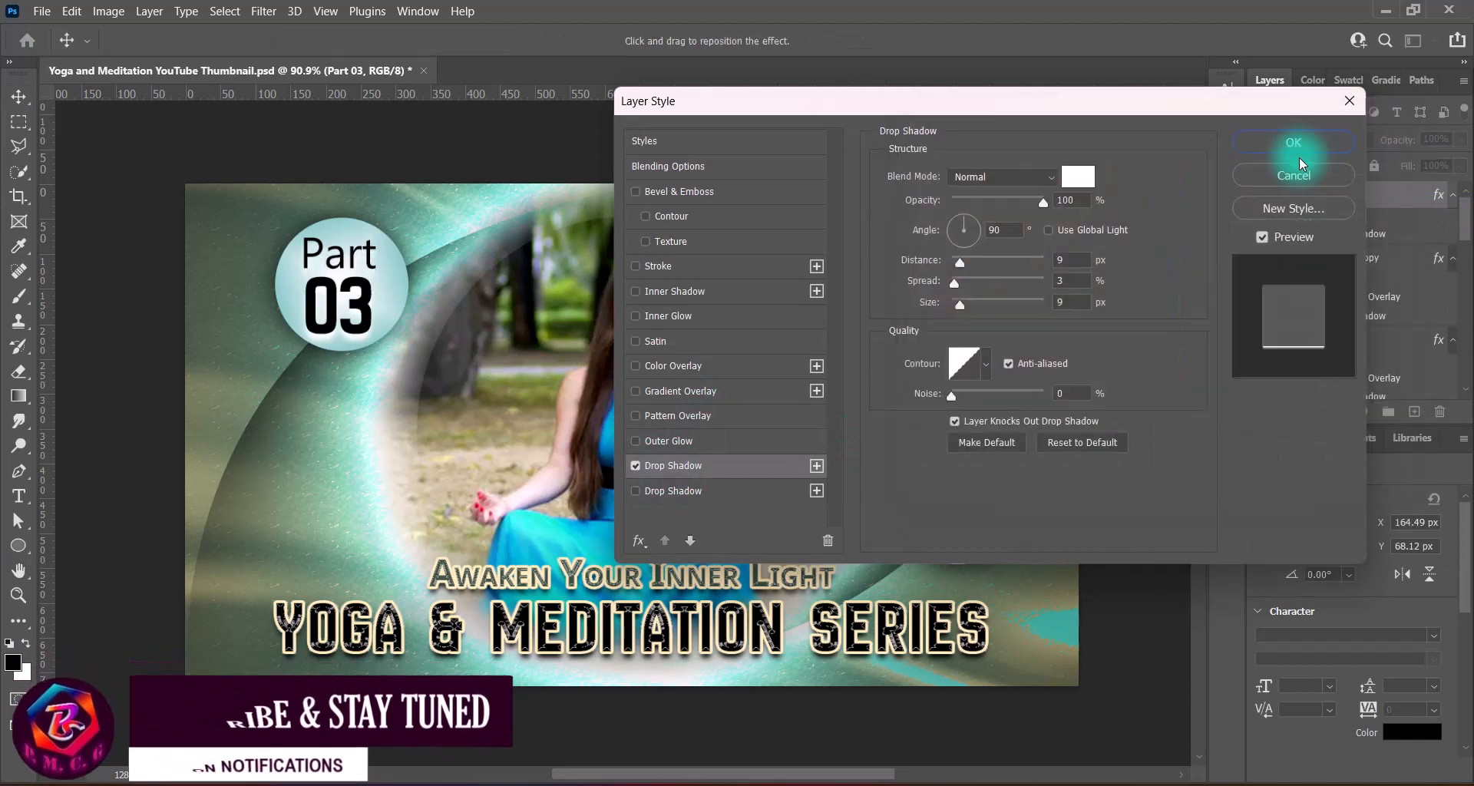
Set the "Part 03" label's drop shadow to 3 px distance and 6 px size.
{"action": "left_click_drag", "start_coordinate": [1072, 260], "coordinate": [1010, 259]}
{"action": "type", "text": "6"}
{"action": "left_click_drag", "start_coordinate": [1072, 303], "coordinate": [1009, 269]}
{"action": "type", "text": "63"}
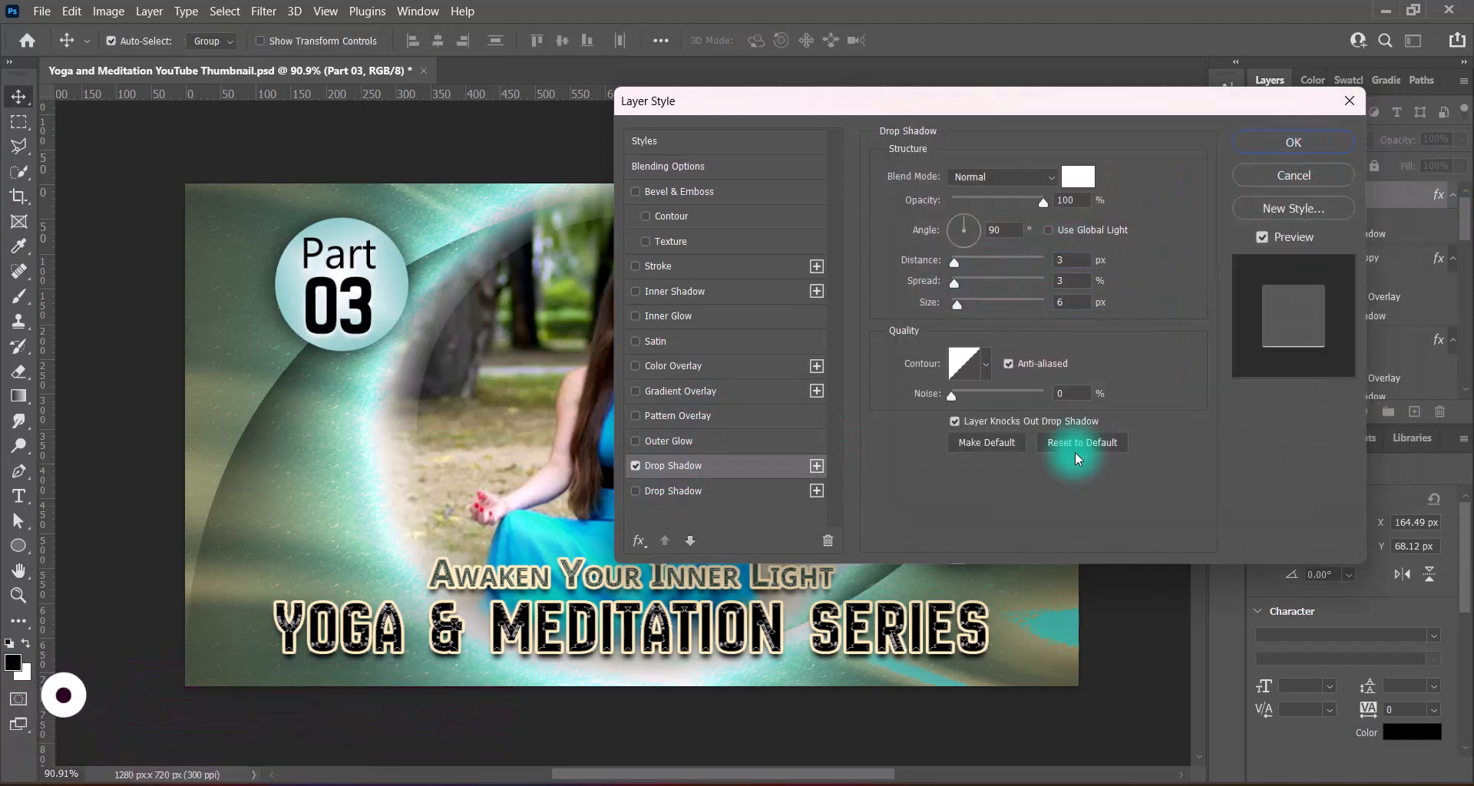
Apply the drop shadow settings and nudge the "Part 03" label slightly left and down inside its circle.
{"action": "key", "text": "Return"}
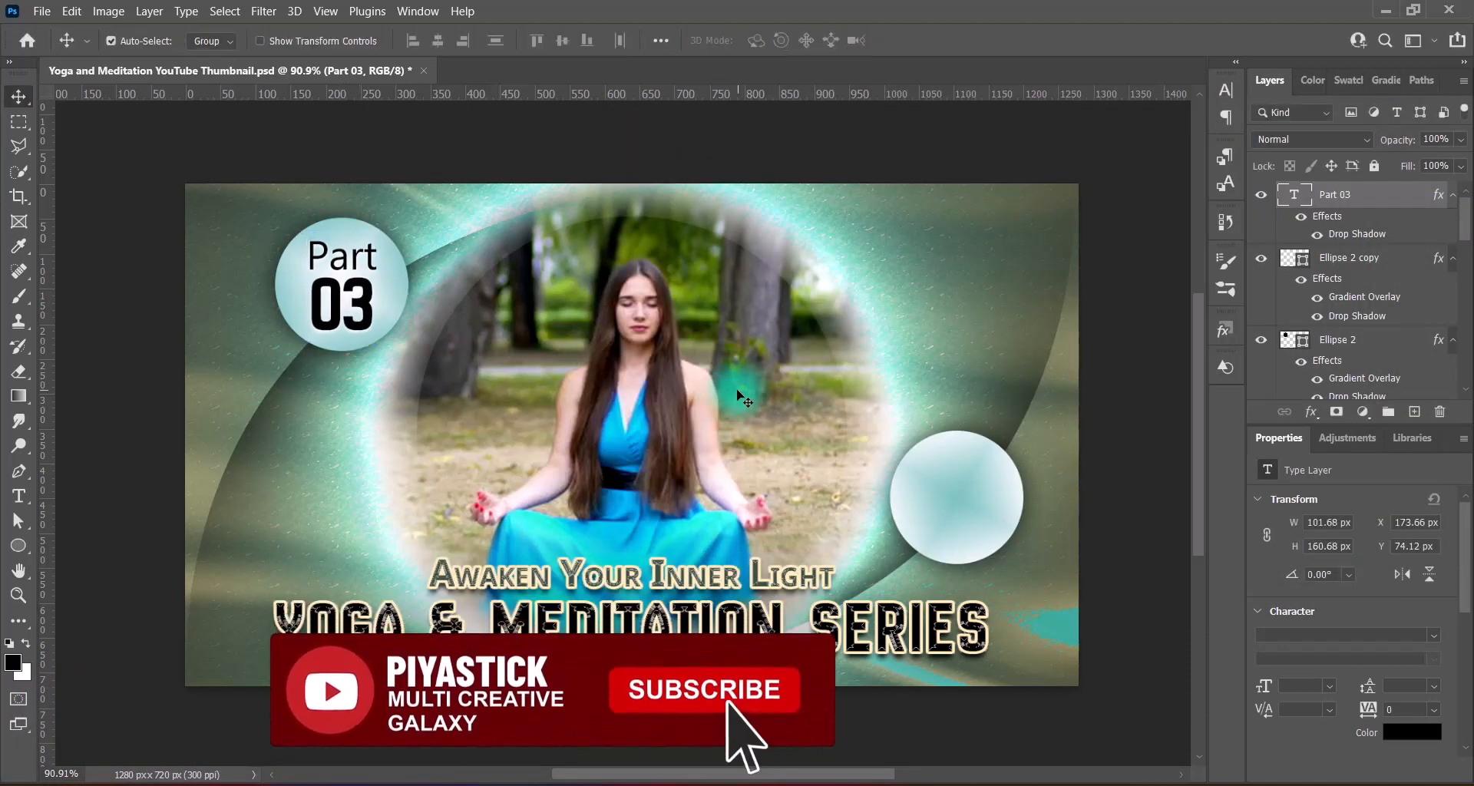
{"action": "key", "text": "Left"}
{"action": "key", "text": "Left"}
{"action": "key", "text": "Down"}
Add a two-line "SUBSCRIBE NOW" text at 12 pt on a new layer over the lower-right circle.
{"action": "left_click", "coordinate": [958, 515]}
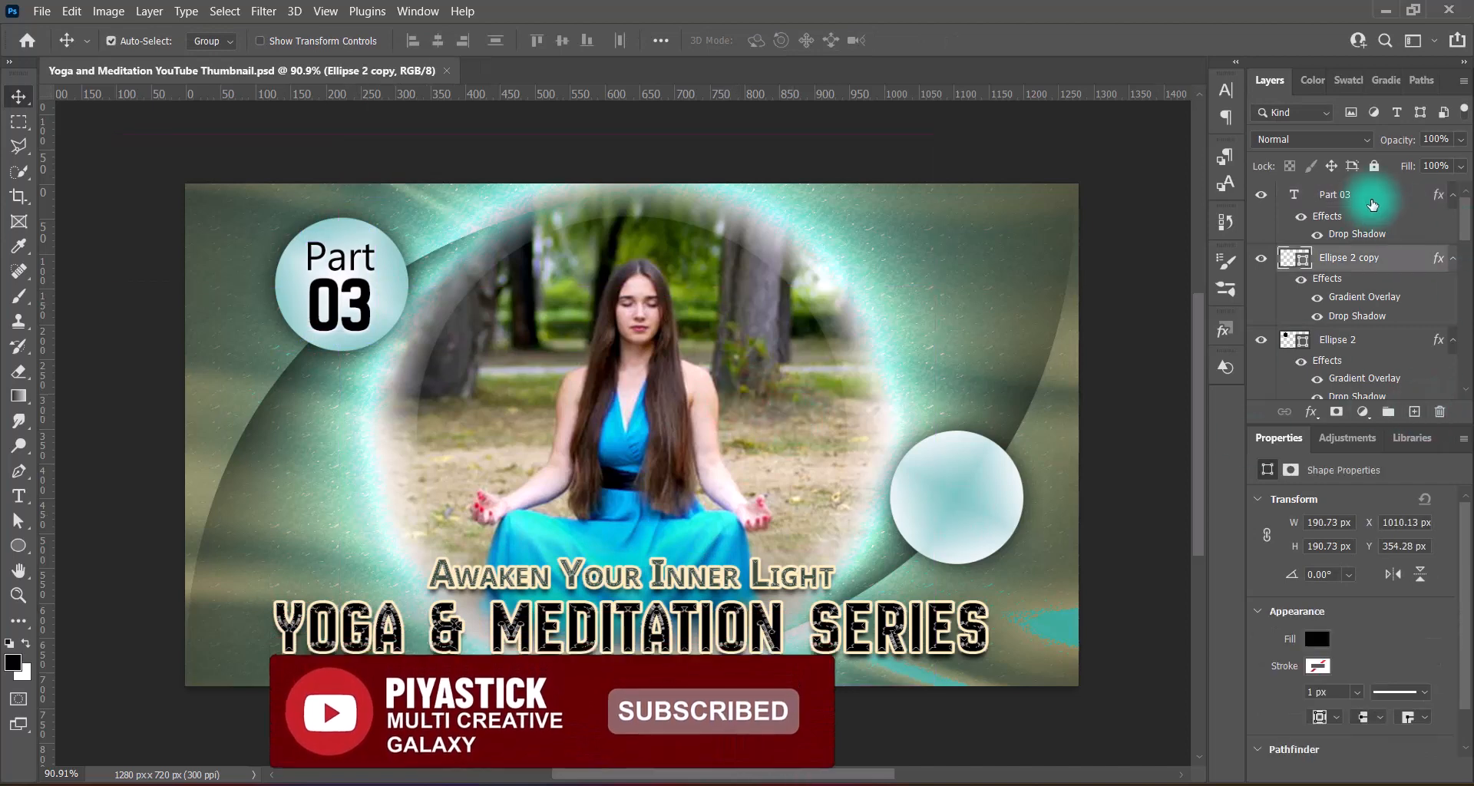
{"action": "left_click", "coordinate": [1372, 198]}
{"action": "left_click", "coordinate": [1414, 412]}
{"action": "right_click", "coordinate": [18, 496]}
{"action": "left_click", "coordinate": [105, 499]}
{"action": "left_click", "coordinate": [932, 491]}
{"action": "left_click", "coordinate": [528, 40]}
{"action": "left_click", "coordinate": [521, 158]}
{"action": "type", "text": "SUBSCRIBE"}
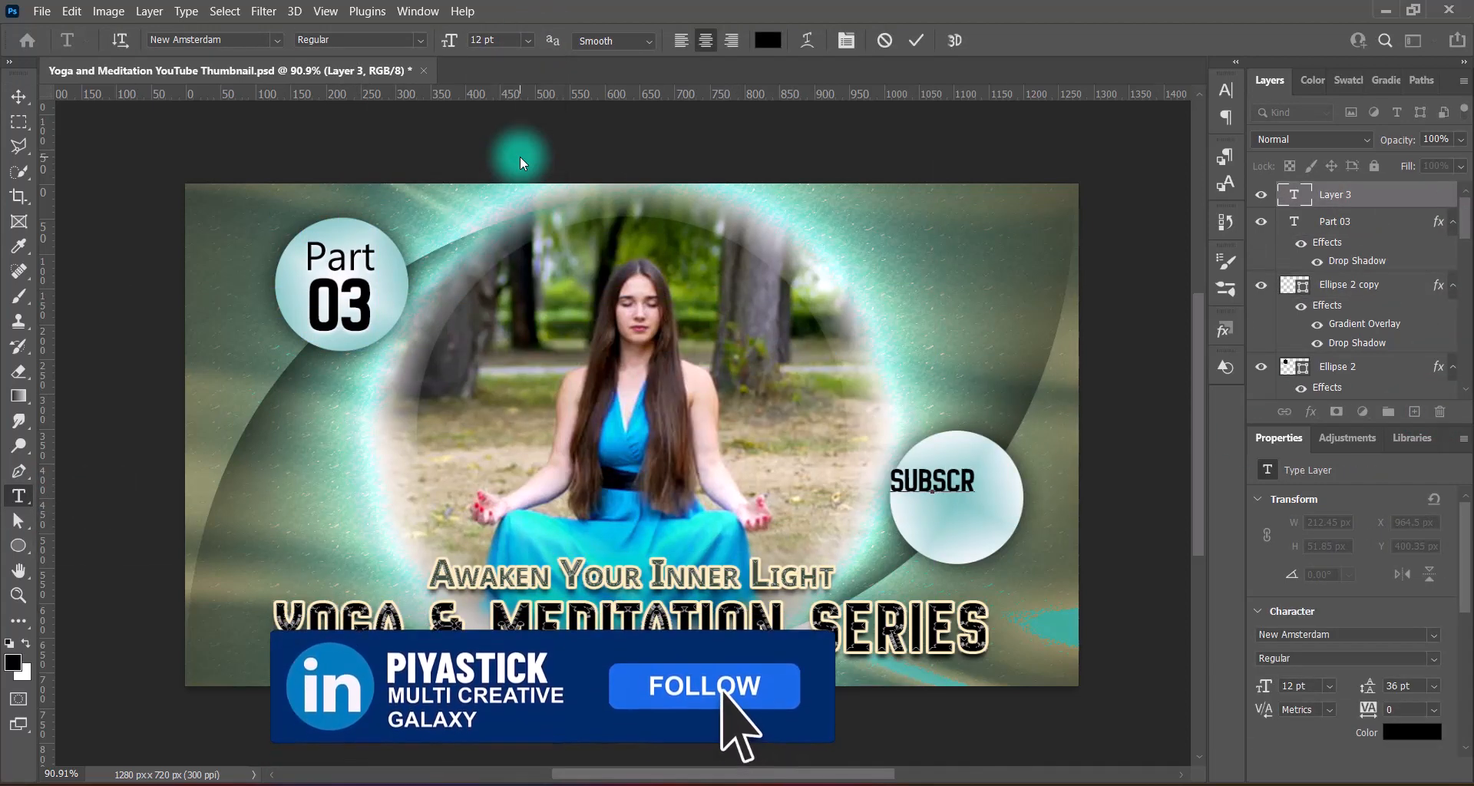
{"action": "key", "text": "Return"}
{"action": "type", "text": "NOW"}
Colour the "SUBSCRIBE NOW" text dark red and set its leading to 12 pt.
{"action": "left_click_drag", "start_coordinate": [880, 491], "coordinate": [1003, 579]}
{"action": "left_click", "coordinate": [767, 40]}
{"action": "left_click_drag", "start_coordinate": [1142, 319], "coordinate": [1155, 247]}
{"action": "left_click", "coordinate": [1316, 148]}
{"action": "left_click", "coordinate": [1226, 91]}
{"action": "left_click", "coordinate": [1194, 140]}
{"action": "left_click", "coordinate": [1171, 264]}
Change the "SUBSCRIBE NOW" text to the Ebrima font in Bold at 9 pt.
{"action": "left_click", "coordinate": [276, 39]}
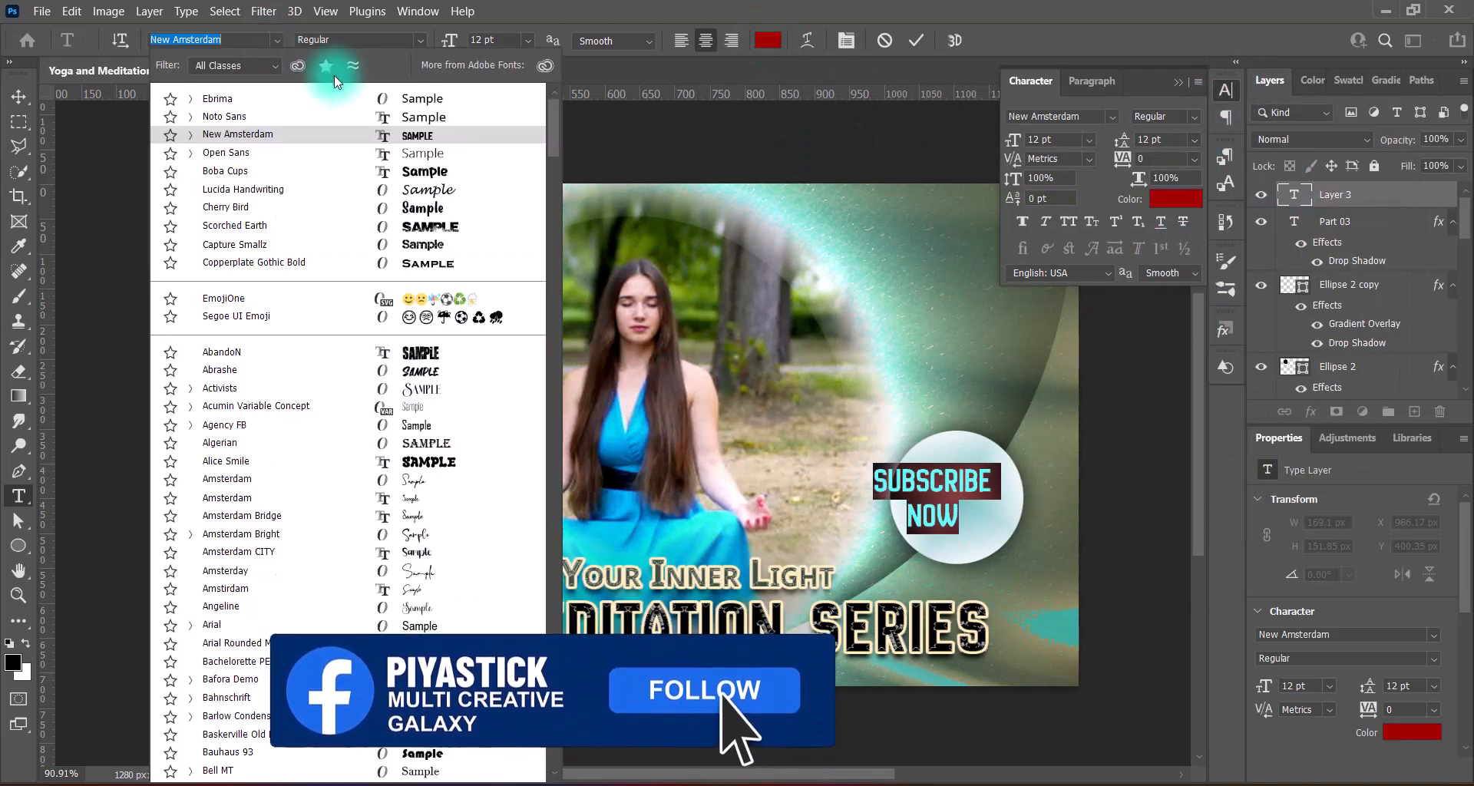
{"action": "left_click", "coordinate": [222, 95]}
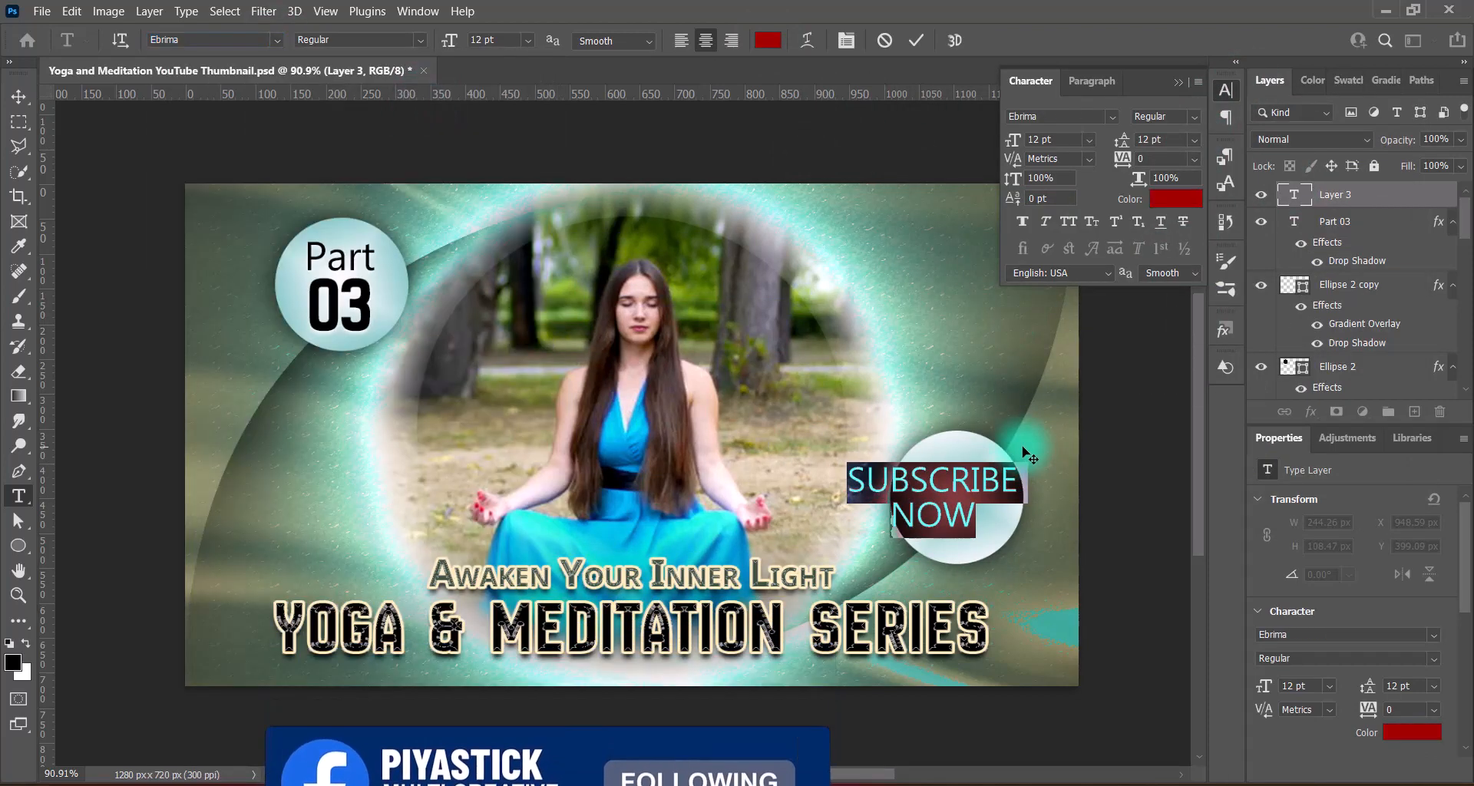
{"action": "left_click", "coordinate": [414, 40]}
{"action": "left_click", "coordinate": [400, 71]}
{"action": "left_click", "coordinate": [528, 40]}
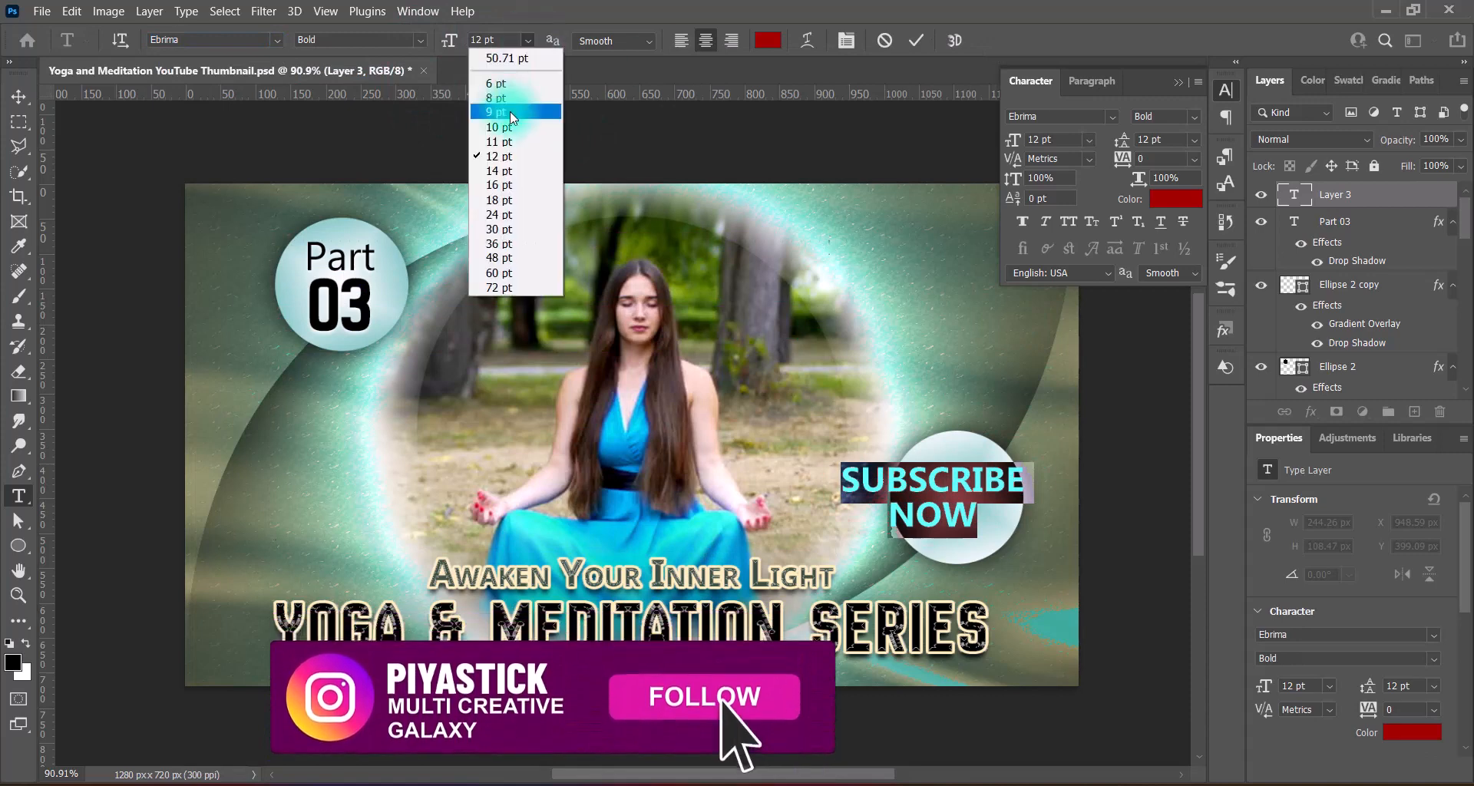
{"action": "left_click", "coordinate": [510, 112]}
{"action": "left_click", "coordinate": [634, 308]}
Enlarge the word "NOW", then scale the whole label to about 174 px wide and centre it inside the lower-right circle.
{"action": "key", "text": "v"}
{"action": "left_click_drag", "start_coordinate": [974, 481], "coordinate": [997, 488]}
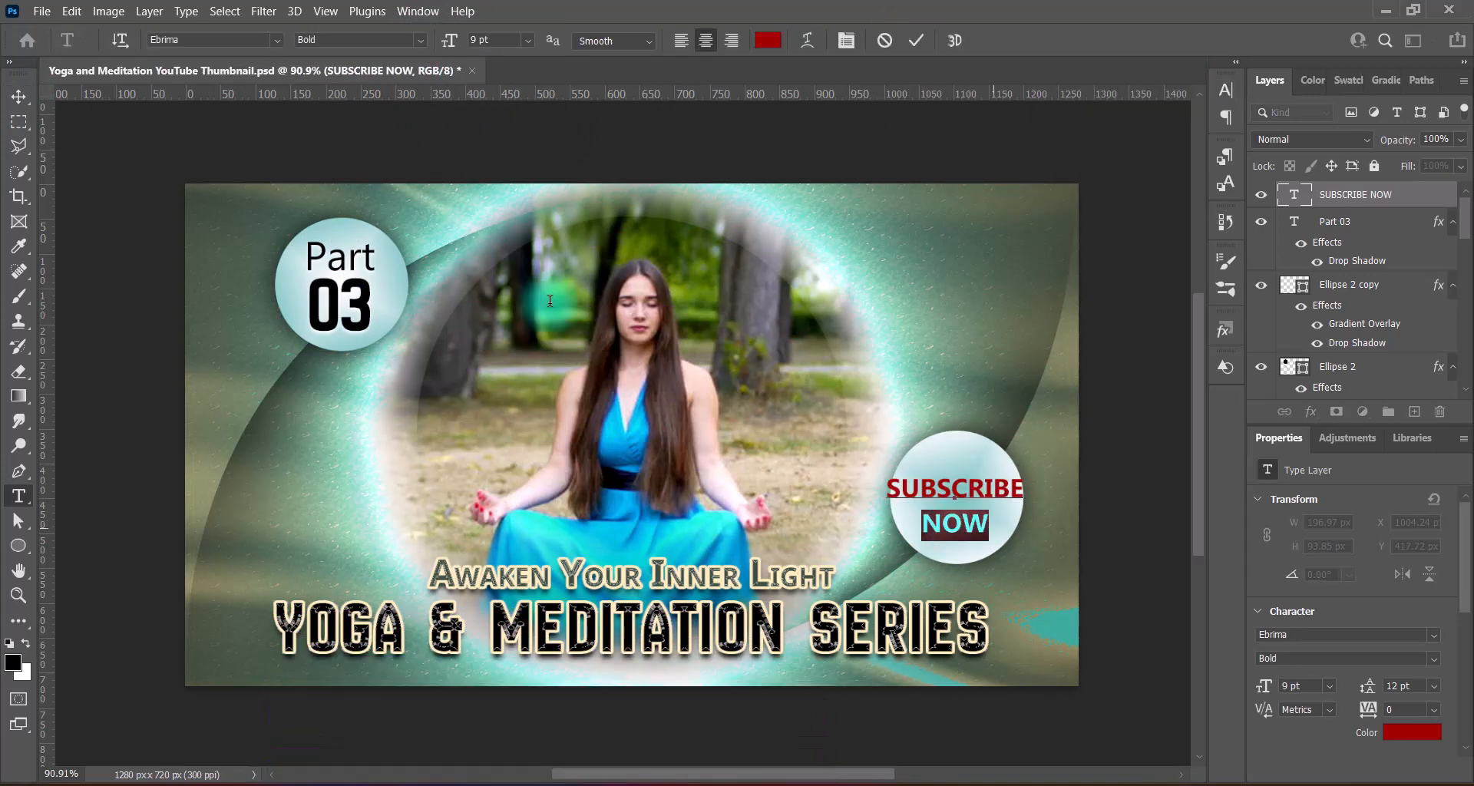
{"action": "key", "text": "ctrl+t"}
{"action": "left_click_drag", "start_coordinate": [888, 508], "coordinate": [905, 508]}
{"action": "left_click_drag", "start_coordinate": [959, 508], "coordinate": [954, 506]}
{"action": "key", "text": "Return"}
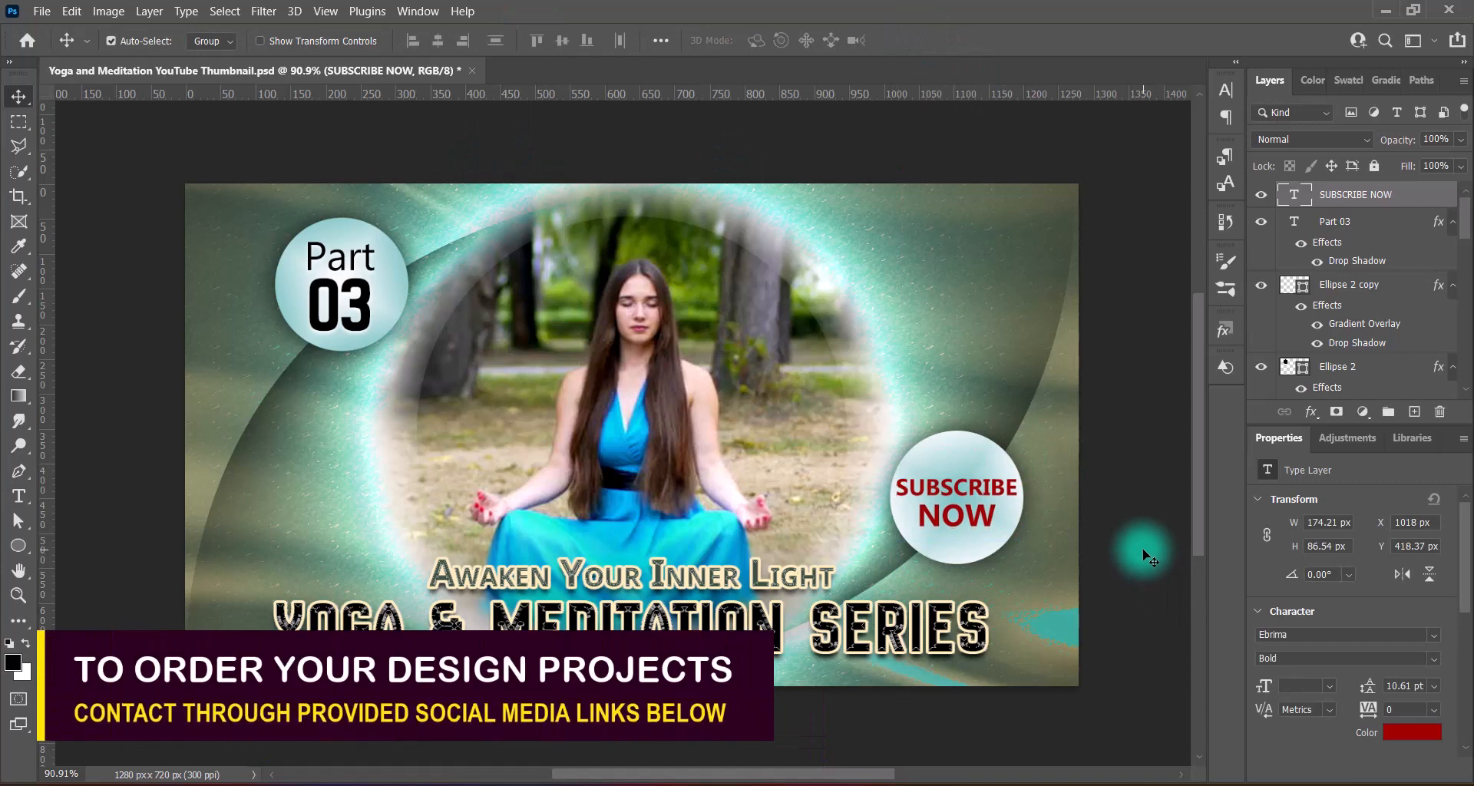
Add a drop shadow to the "SUBSCRIBE NOW" label.
{"action": "double_click", "coordinate": [1310, 193]}
{"action": "left_click_drag", "start_coordinate": [921, 100], "coordinate": [419, 110]}
{"action": "left_click", "coordinate": [134, 474]}
{"action": "left_click", "coordinate": [790, 148]}
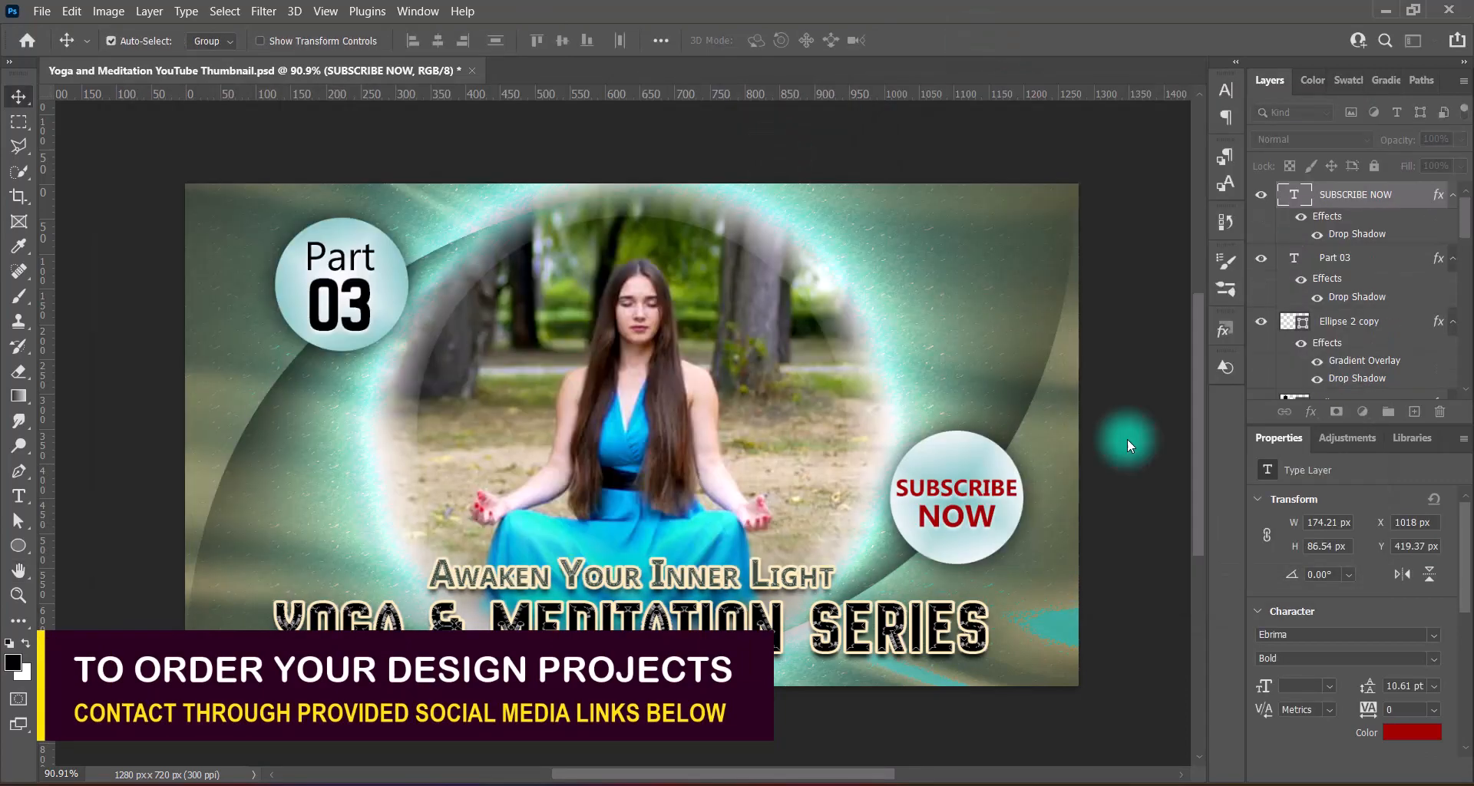
Paste the PMC Galaxy logo and scale it to about 207 px wide in the thumbnail's upper-right corner.
{"action": "key", "text": "ctrl+v"}
{"action": "left_click_drag", "start_coordinate": [942, 443], "coordinate": [1029, 404]}
{"action": "key", "text": "ctrl+t"}
{"action": "left_click_drag", "start_coordinate": [63, 394], "coordinate": [639, 309]}
{"action": "left_click_drag", "start_coordinate": [556, 319], "coordinate": [850, 305]}
{"action": "left_click_drag", "start_coordinate": [970, 311], "coordinate": [1033, 225]}
{"action": "left_click", "coordinate": [1086, 378]}
Give the PMC Galaxy logo a white drop shadow with 100% opacity and 0 px distance, adjusting its spread and size.
{"action": "double_click", "coordinate": [1296, 196]}
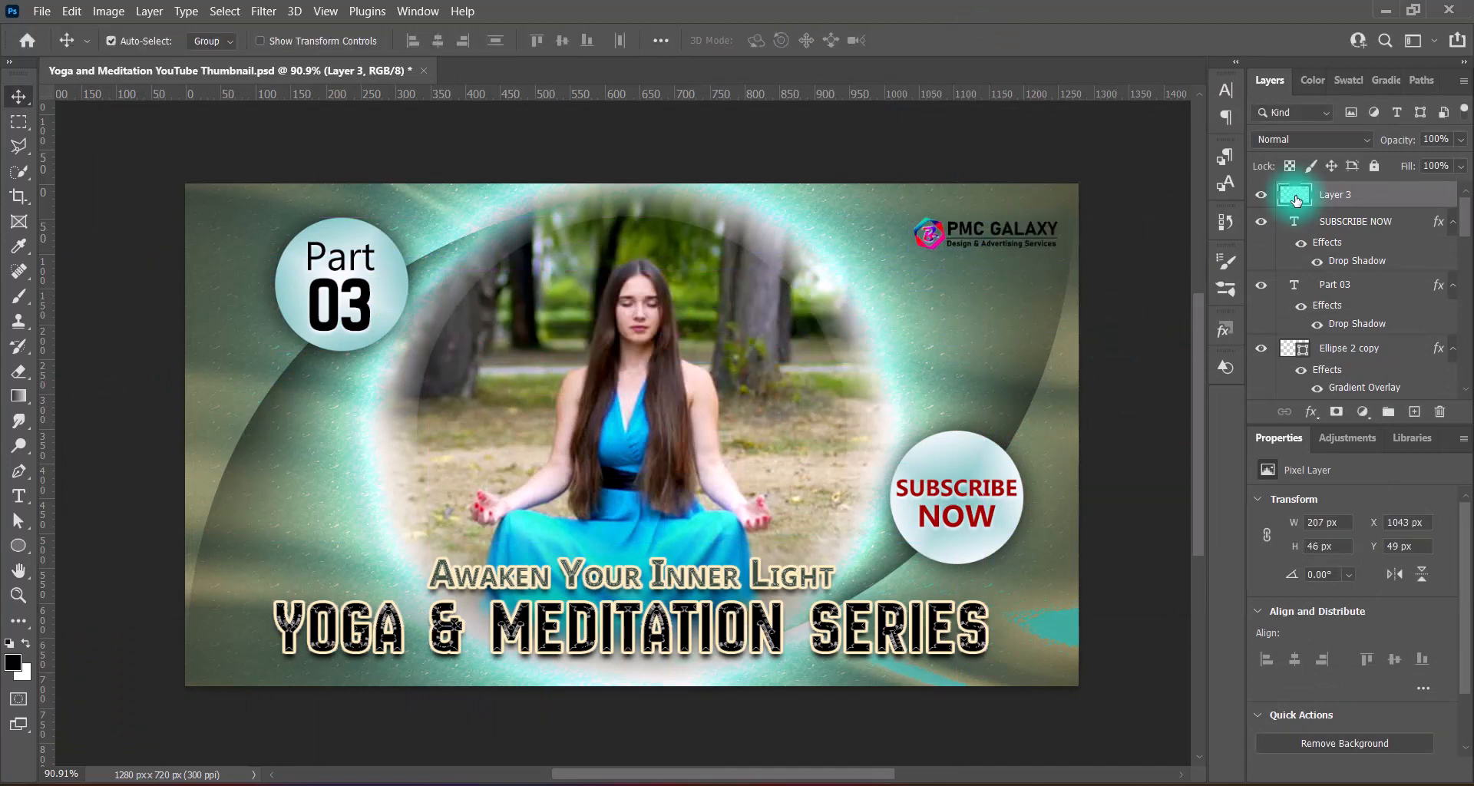
{"action": "left_click", "coordinate": [135, 497]}
{"action": "left_click_drag", "start_coordinate": [516, 209], "coordinate": [547, 207]}
{"action": "left_click", "coordinate": [576, 184]}
{"action": "left_click", "coordinate": [910, 159]}
{"action": "left_click", "coordinate": [1343, 148]}
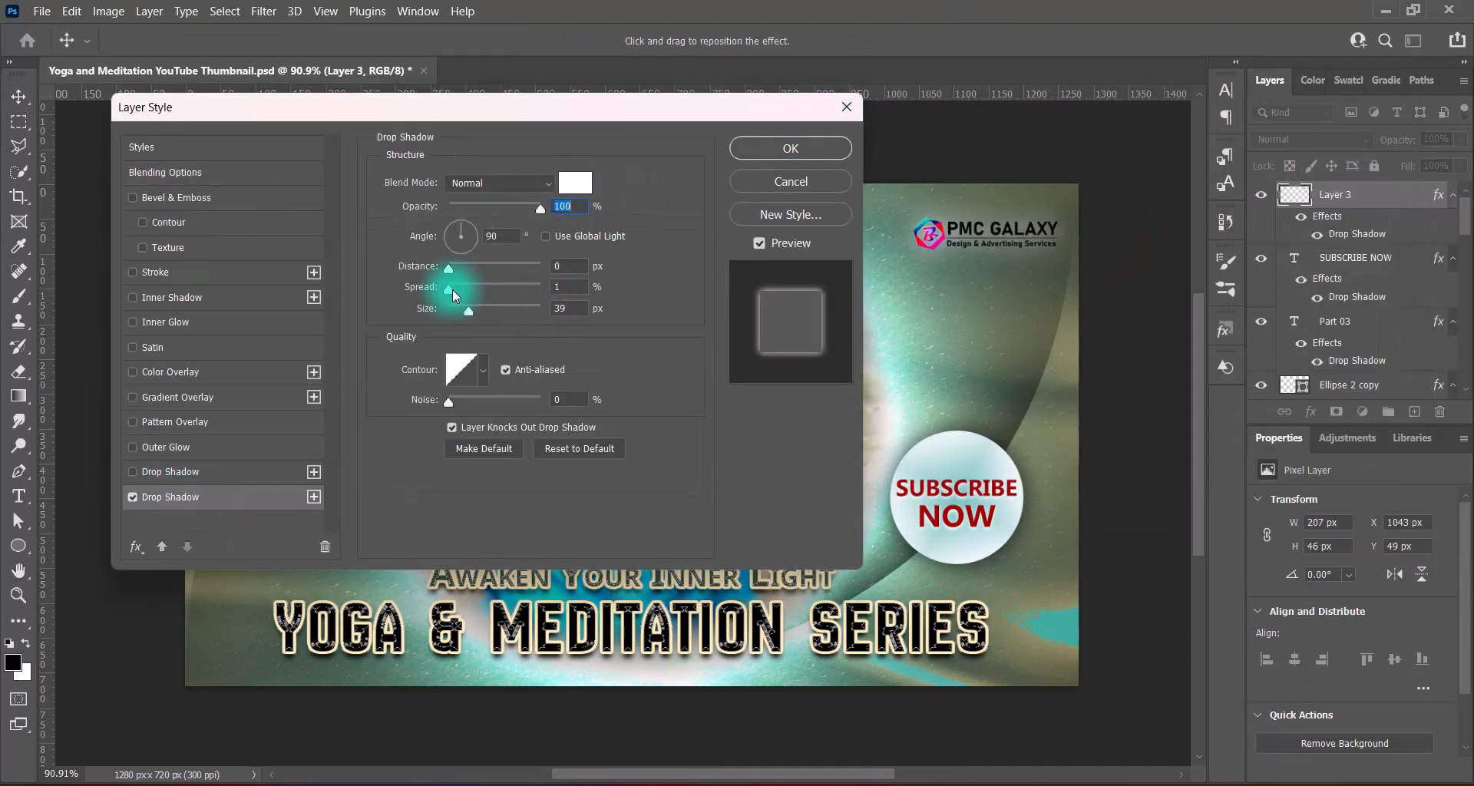
{"action": "left_click_drag", "start_coordinate": [452, 289], "coordinate": [510, 308]}
{"action": "left_click", "coordinate": [763, 158]}
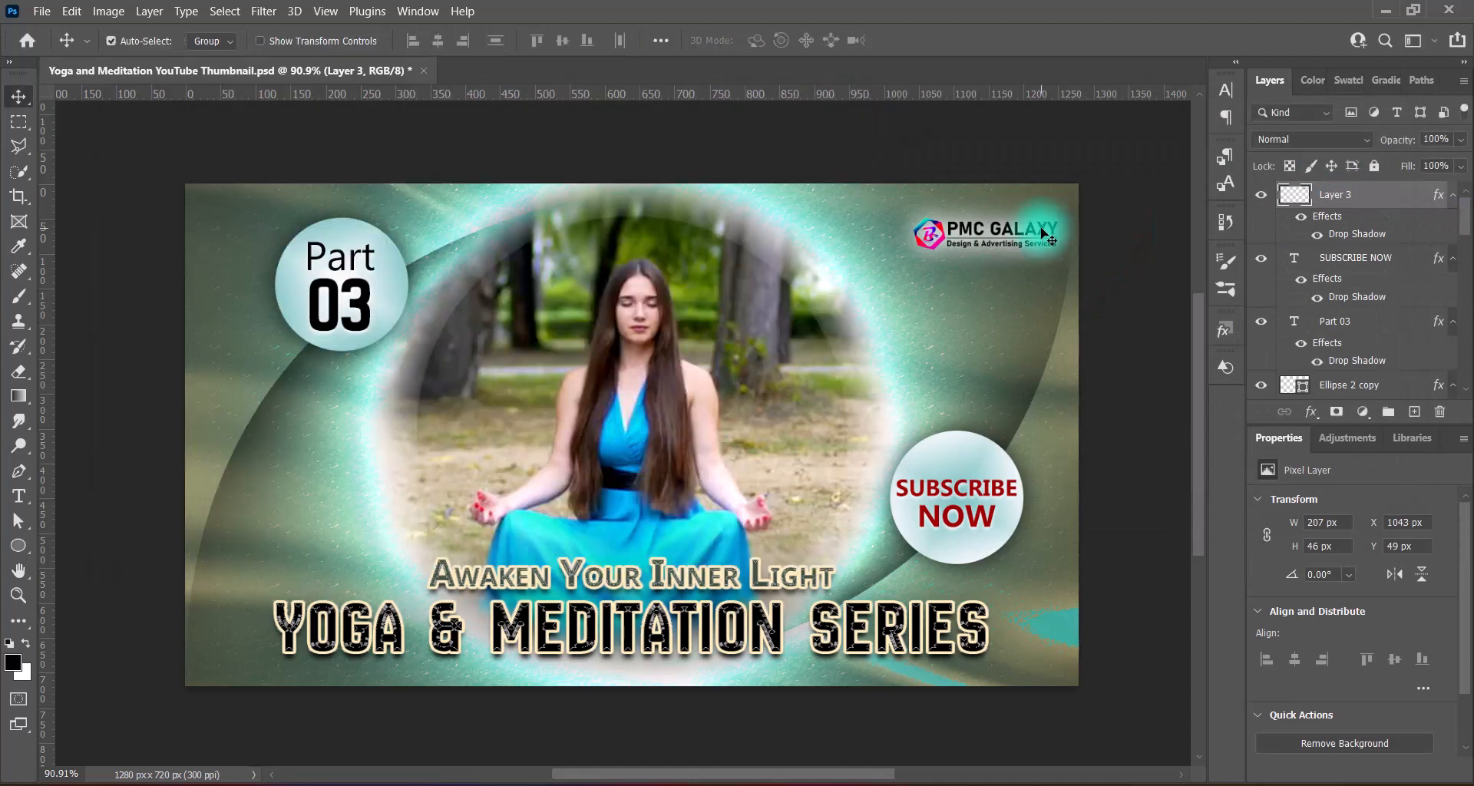
Move the PMC Galaxy logo slightly upward and save the document.
{"action": "left_click_drag", "start_coordinate": [1036, 230], "coordinate": [1038, 223]}
{"action": "left_click", "coordinate": [1043, 222]}
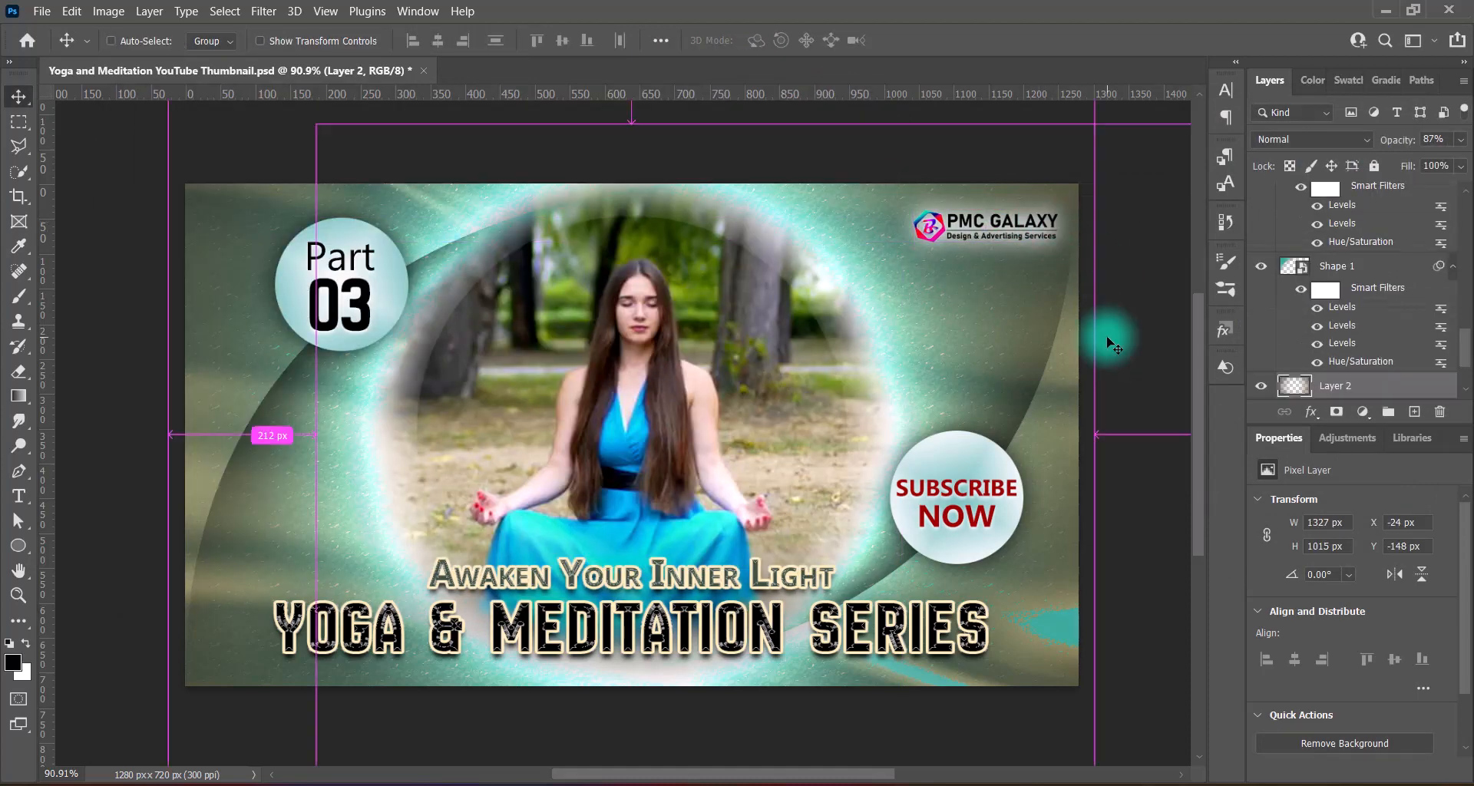
{"action": "key", "text": "ctrl+s"}
Set the opacity of Layer 2 to 81%, save the document and deselect the layer.
{"action": "scroll", "coordinate": [748, 461], "scroll_direction": "down", "scroll_amount": 2}
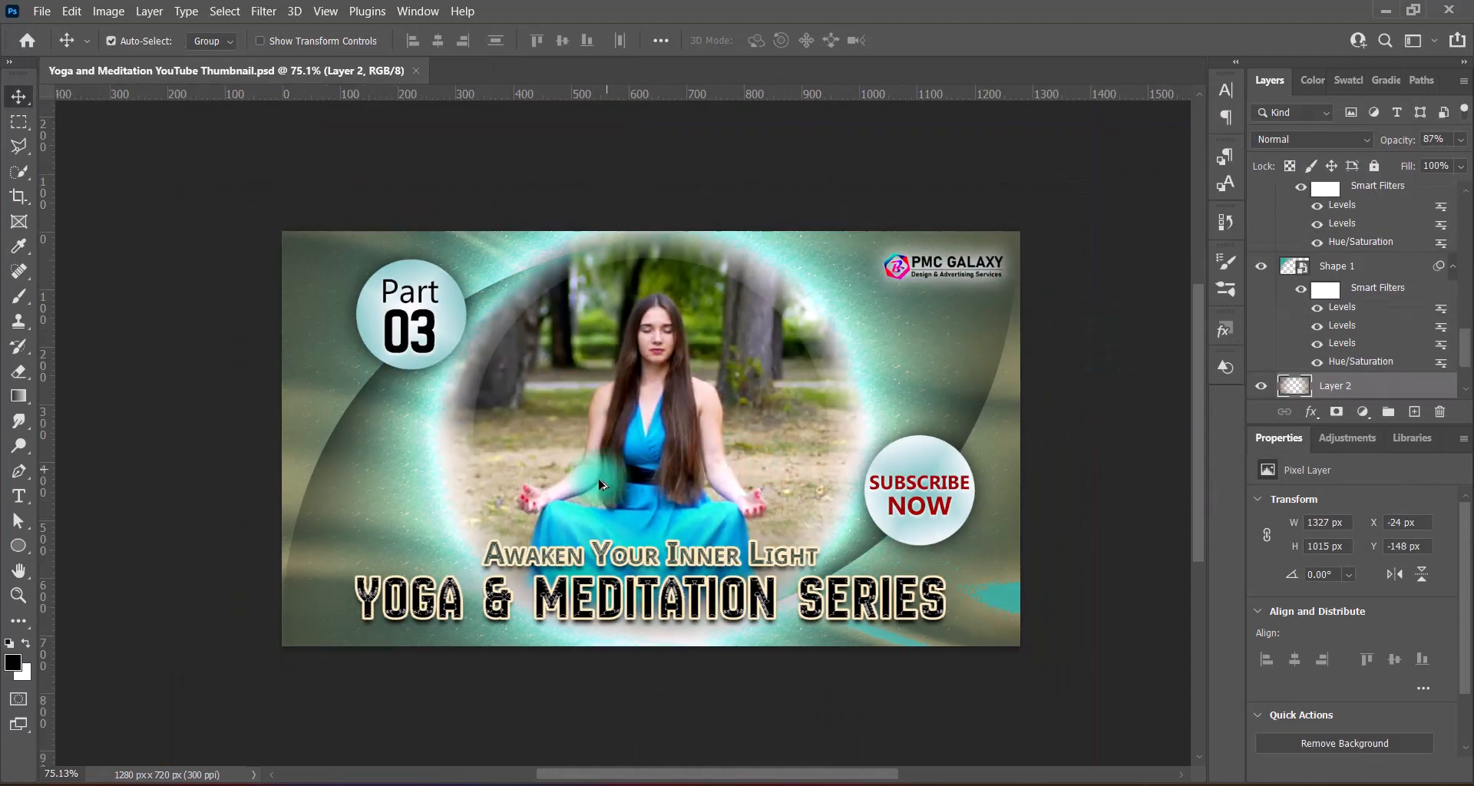
{"action": "scroll", "coordinate": [603, 485], "scroll_direction": "up", "scroll_amount": 2}
{"action": "scroll", "coordinate": [603, 485], "scroll_direction": "down", "scroll_amount": 1}
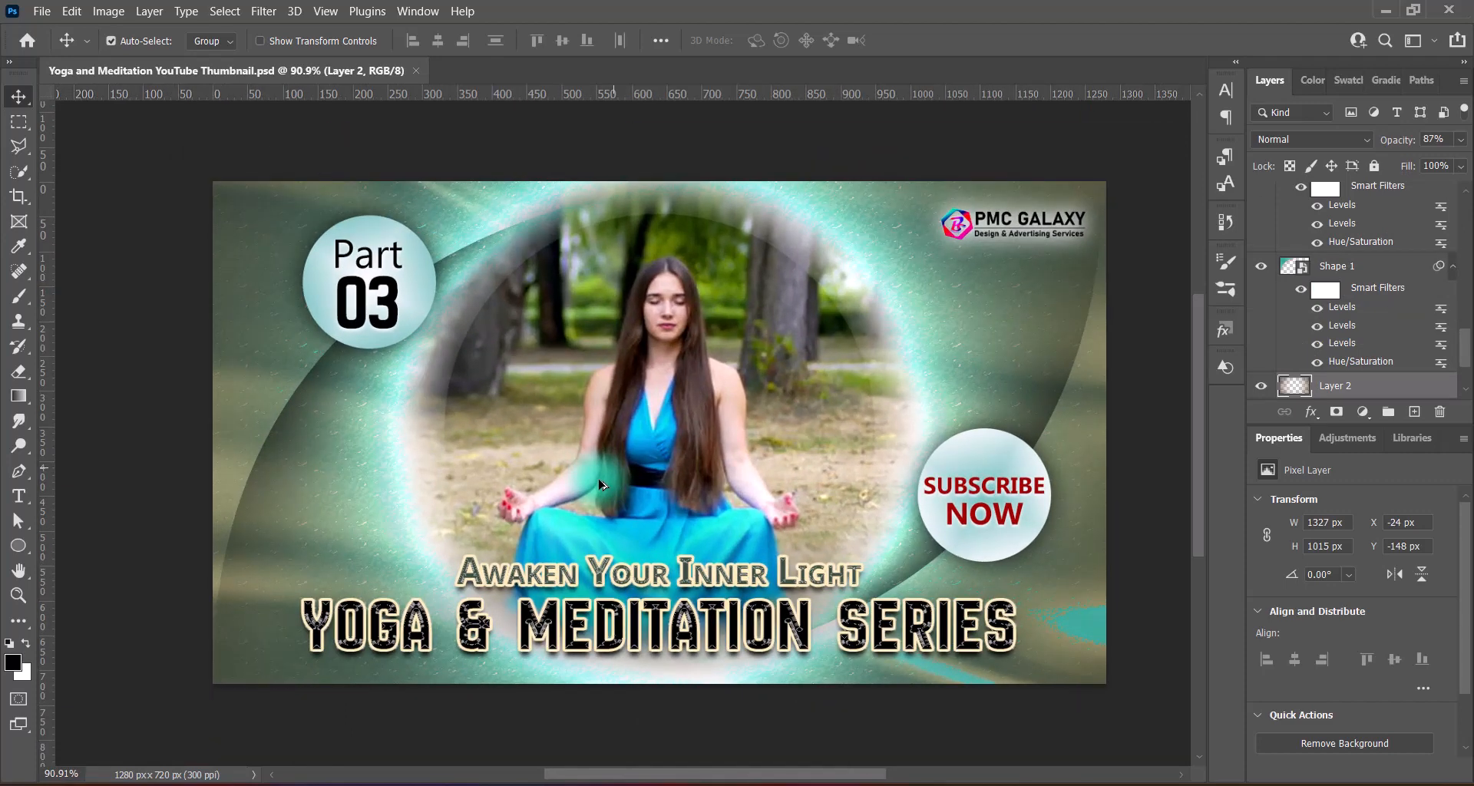
{"action": "scroll", "coordinate": [603, 486], "scroll_direction": "up", "scroll_amount": 1}
{"action": "left_click", "coordinate": [1358, 395]}
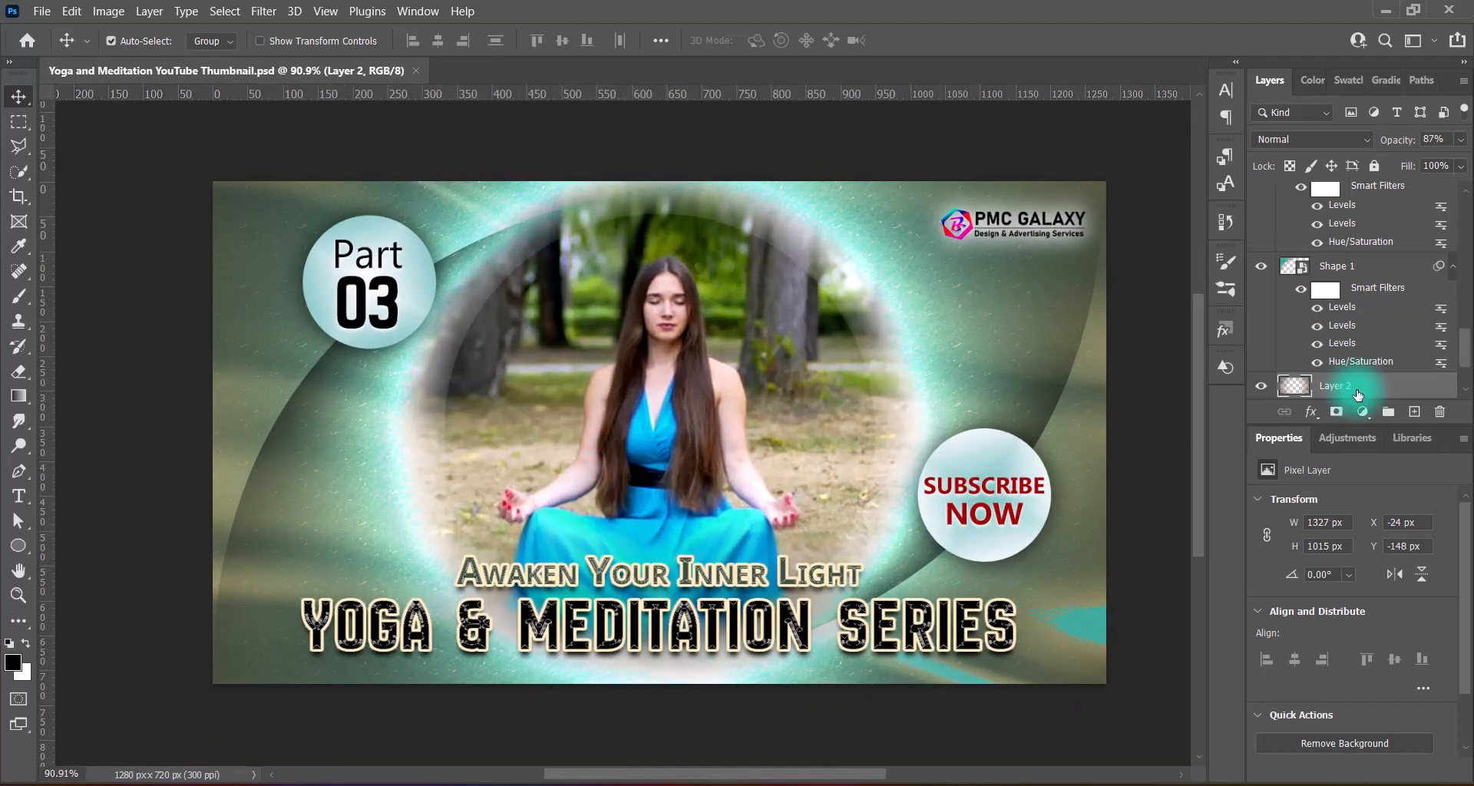
{"action": "mouse_move", "coordinate": [1459, 161]}
{"action": "left_mouse_down"}
{"action": "mouse_move", "coordinate": [1418, 164]}
{"action": "mouse_move", "coordinate": [1433, 164]}
{"action": "left_mouse_up"}
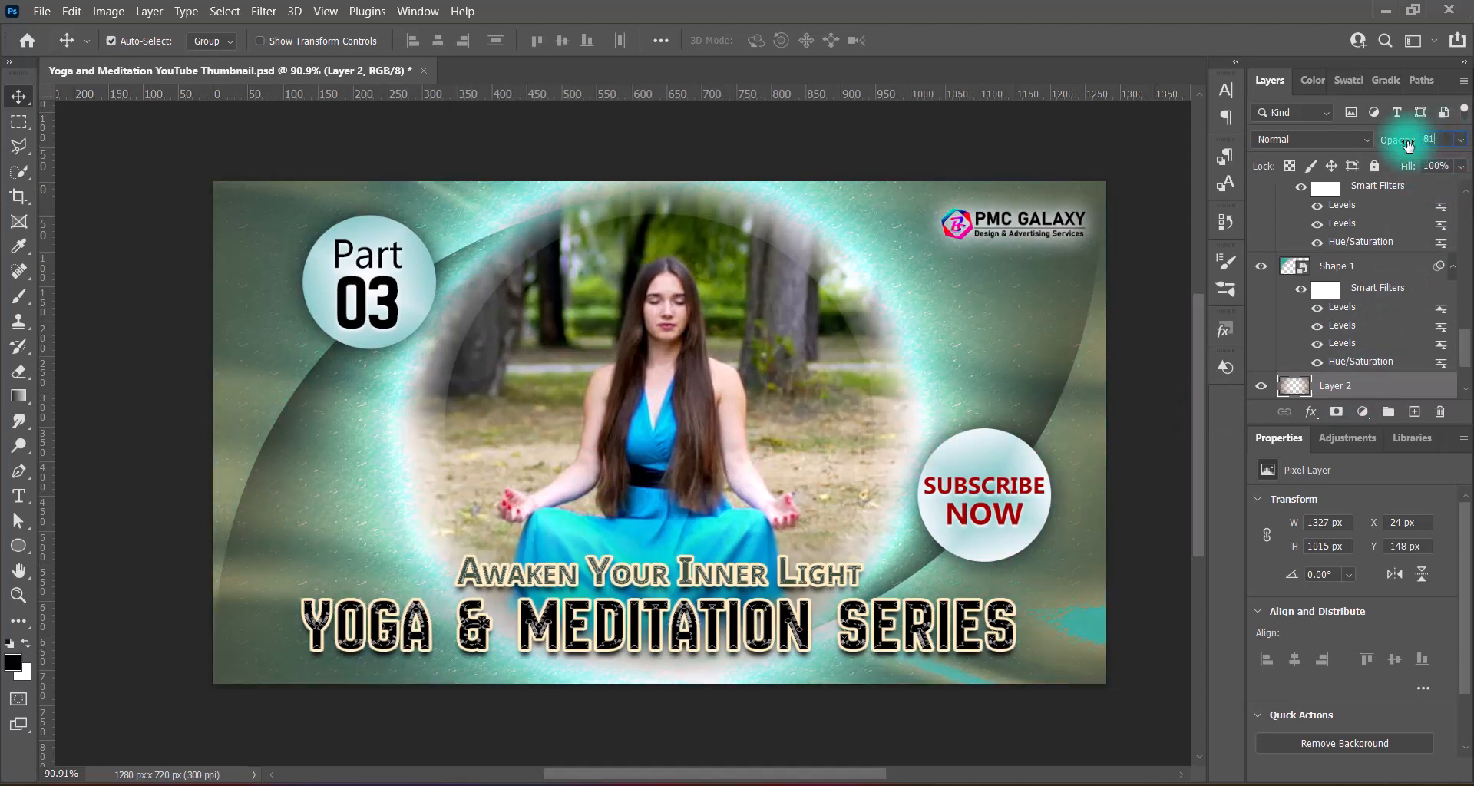
{"action": "left_click", "coordinate": [1135, 468]}
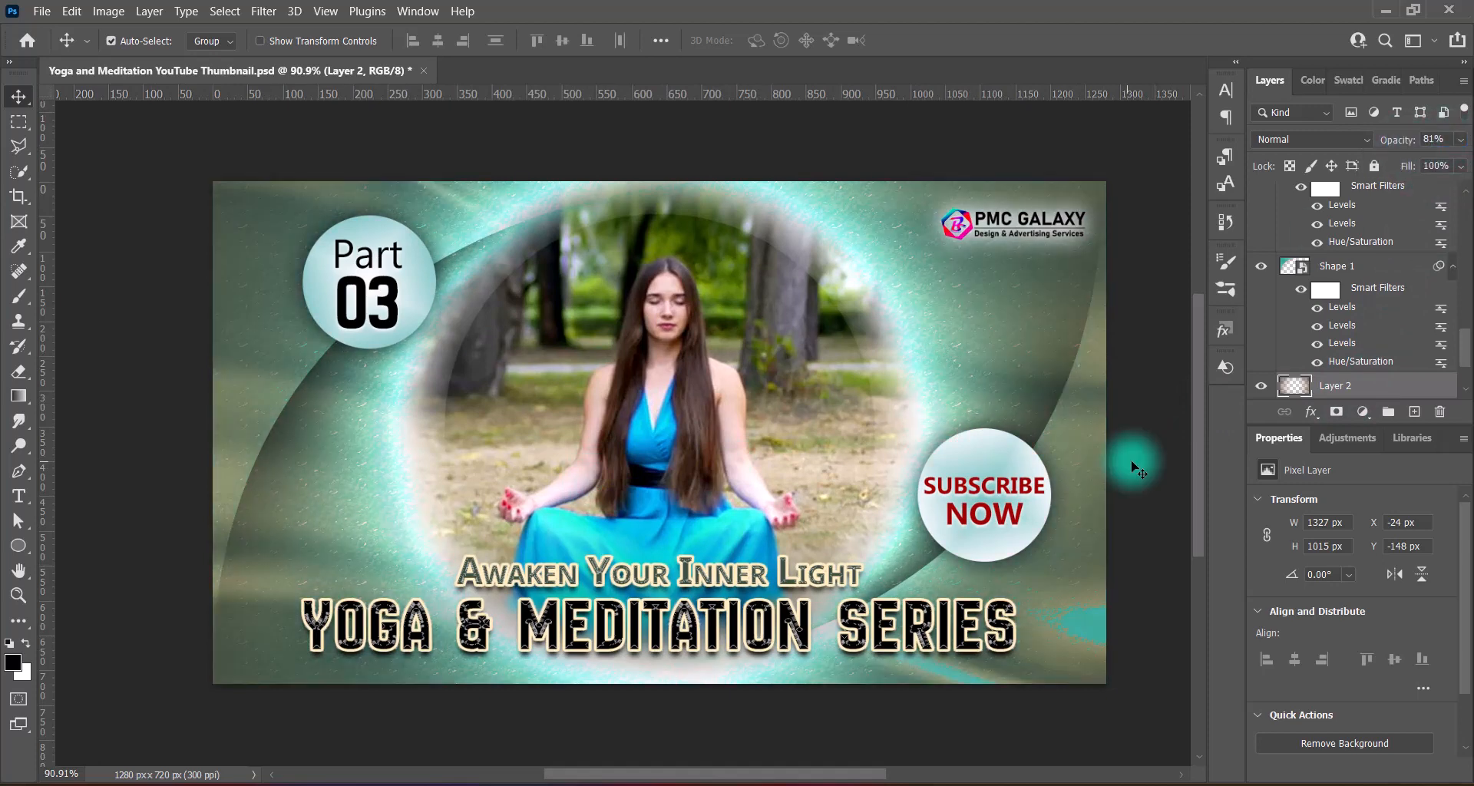
{"action": "key", "text": "ctrl+s"}
{"action": "left_click", "coordinate": [1134, 468]}
Examine the finished thumbnail design up close and as a whole.
{"action": "scroll", "coordinate": [657, 460], "scroll_direction": "up", "scroll_amount": 2}
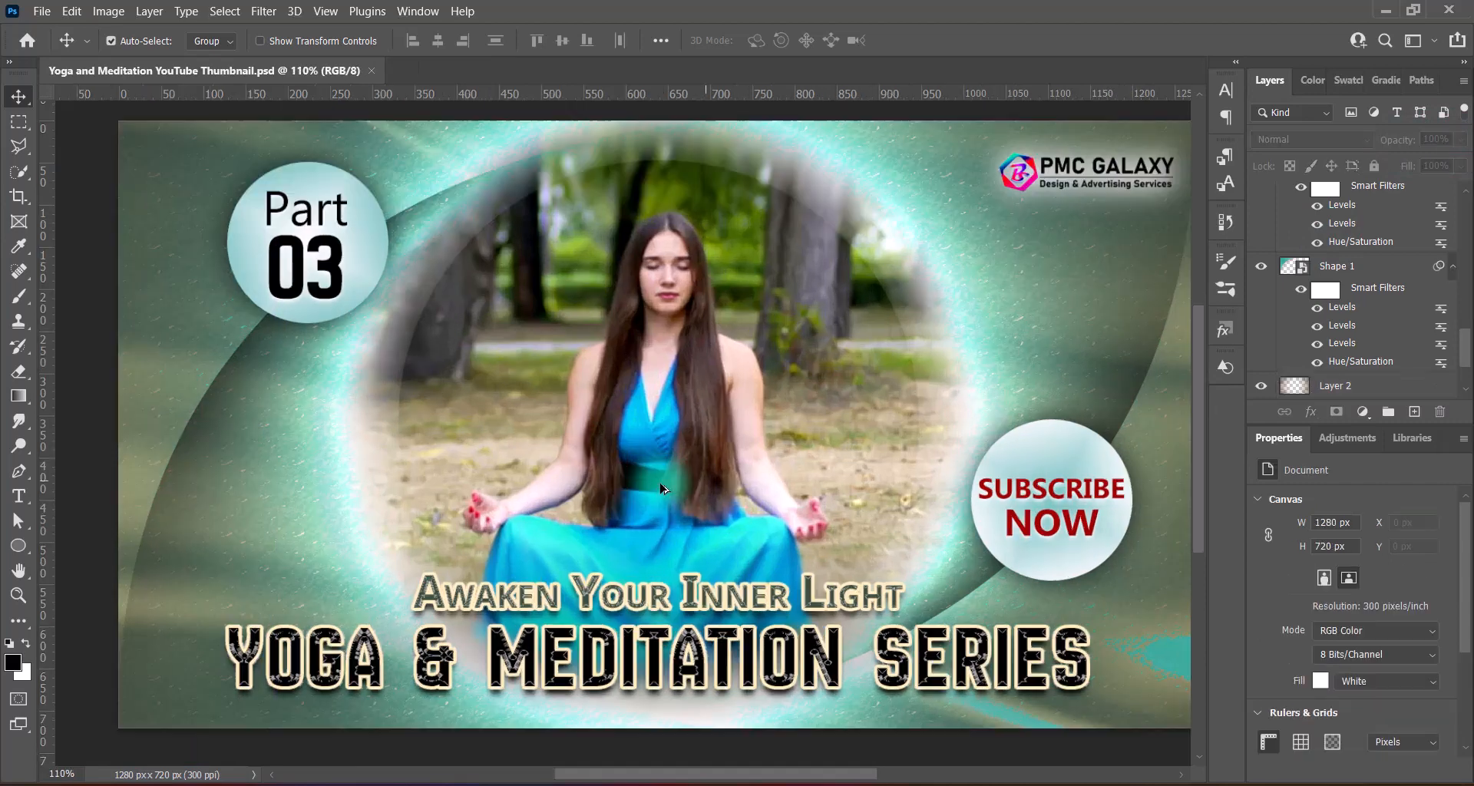
{"action": "scroll", "coordinate": [656, 461], "scroll_direction": "down", "scroll_amount": 3}
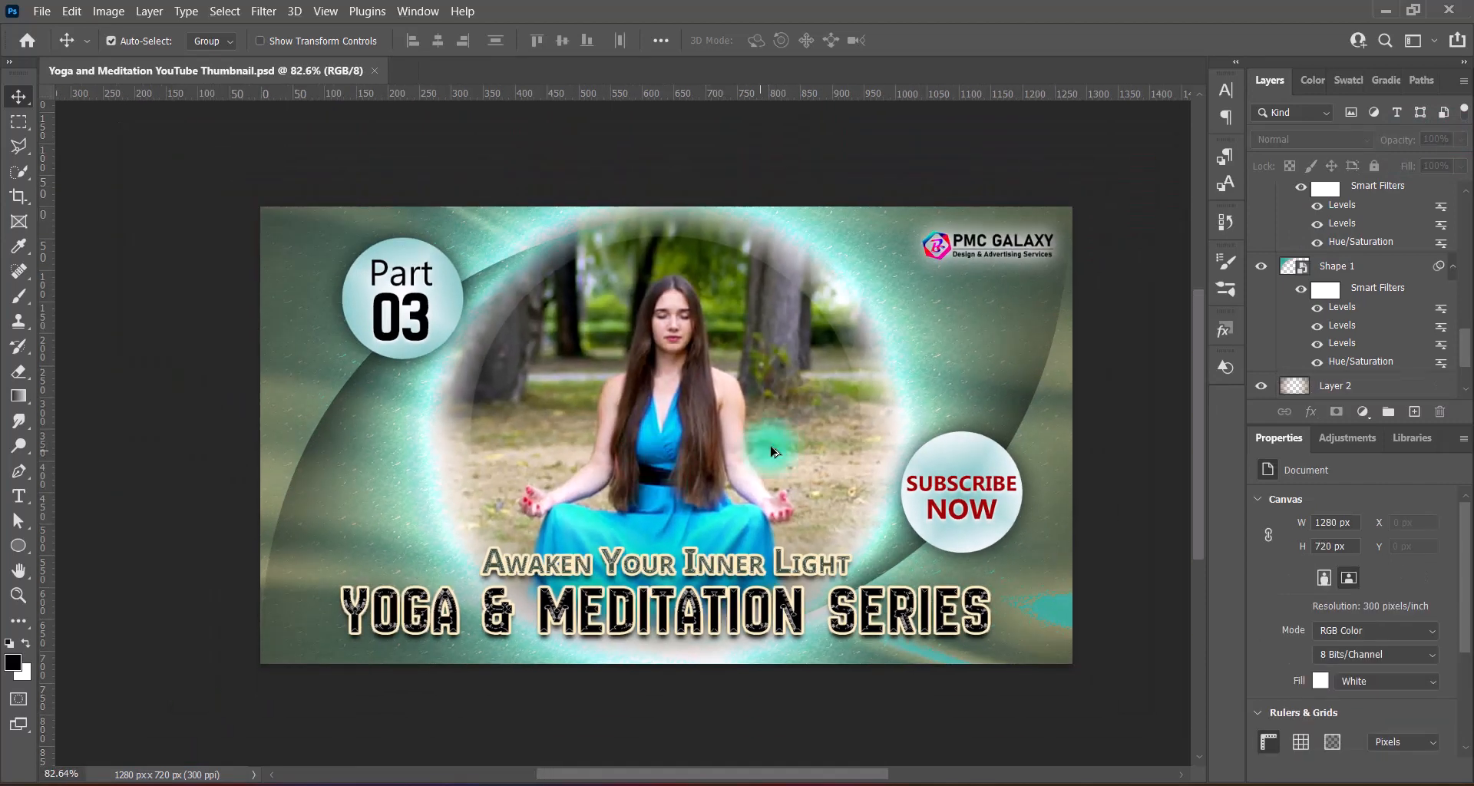
{"action": "scroll", "coordinate": [772, 451], "scroll_direction": "up", "scroll_amount": 2}
{"action": "scroll", "coordinate": [772, 451], "scroll_direction": "down", "scroll_amount": 1}
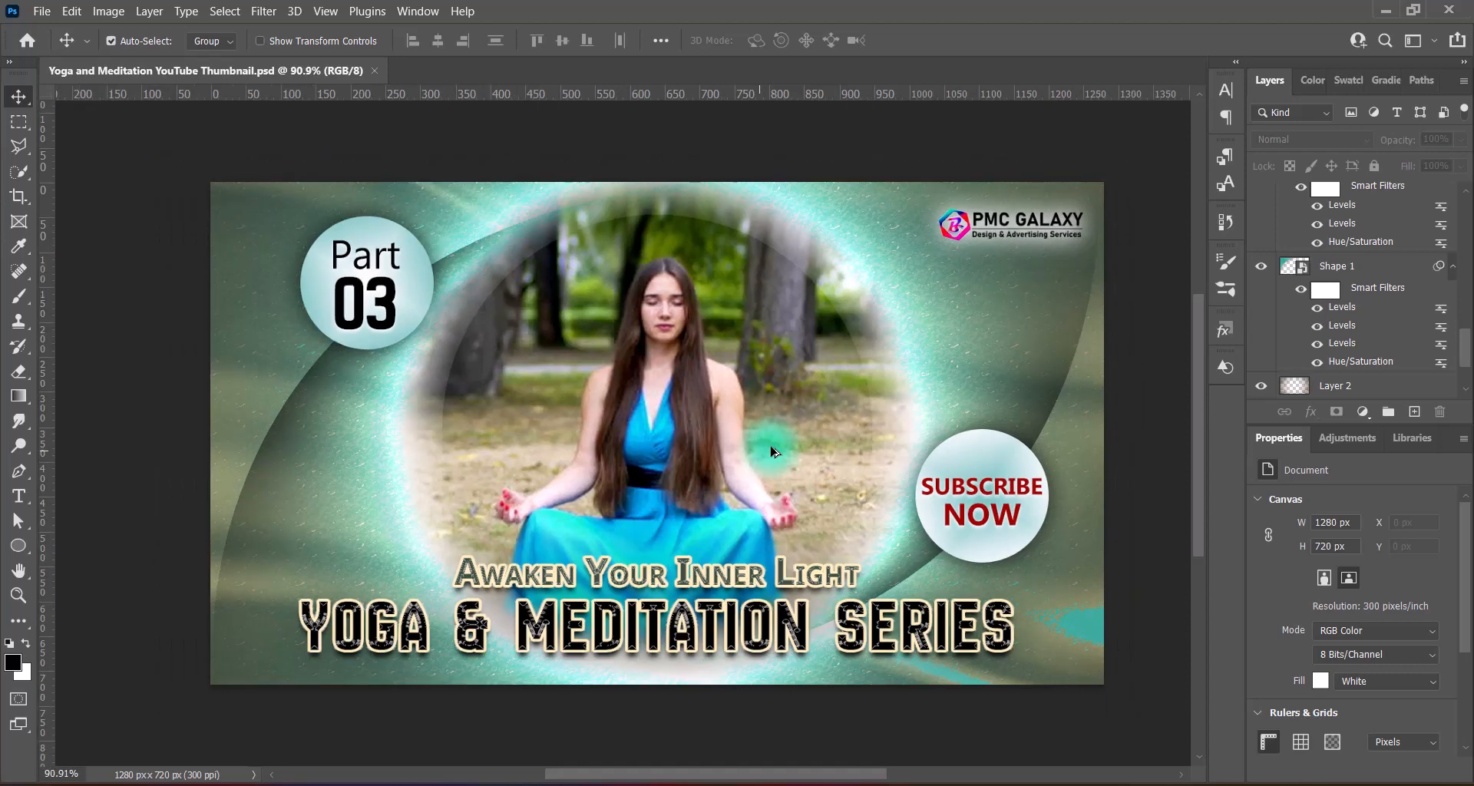
{"action": "scroll", "coordinate": [772, 451], "scroll_direction": "down", "scroll_amount": 1}
{"action": "scroll", "coordinate": [771, 452], "scroll_direction": "up", "scroll_amount": 2}
{"action": "scroll", "coordinate": [650, 487], "scroll_direction": "down", "scroll_amount": 1}
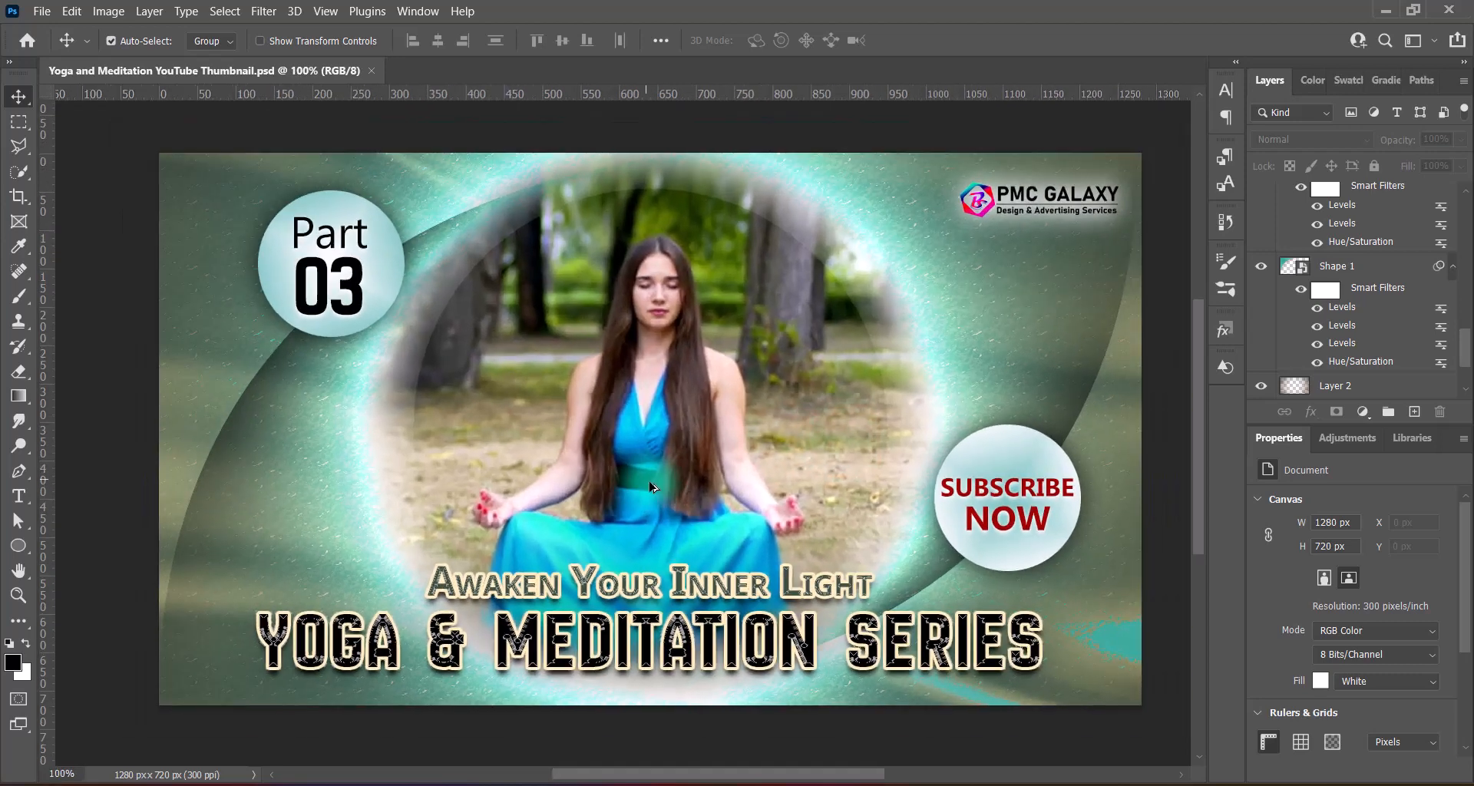